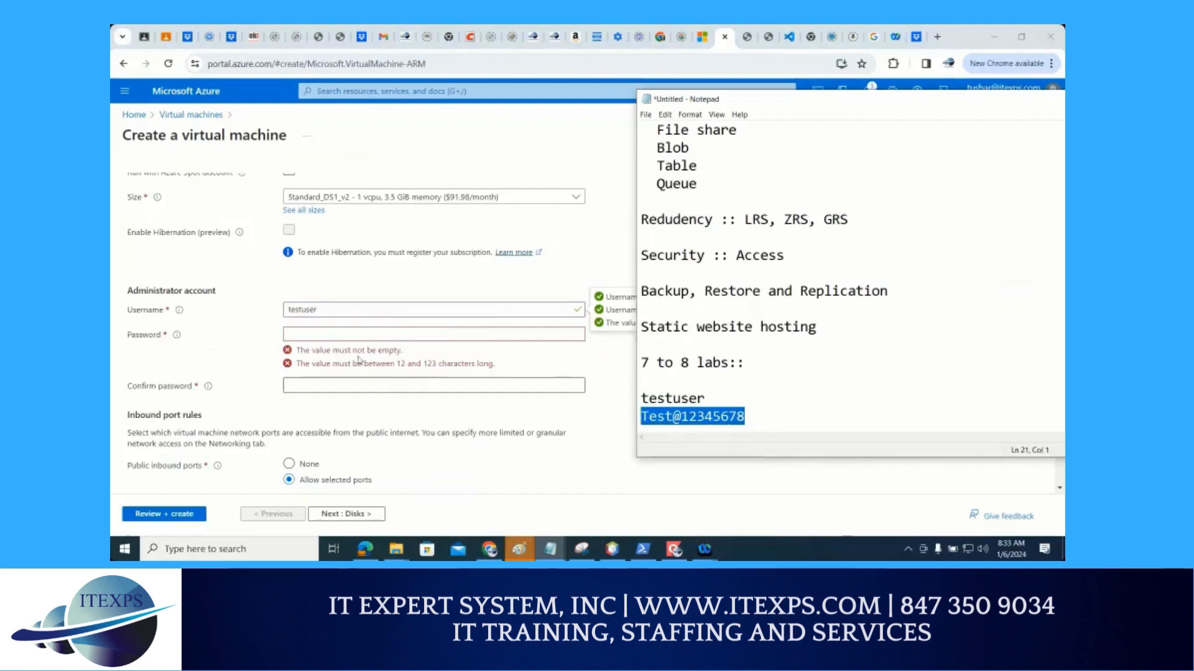
Enter the administrator account password in both the password and confirm password fields
{"action": "left_click", "coordinate": [330, 336]}
{"action": "key", "text": "ctrl+v"}
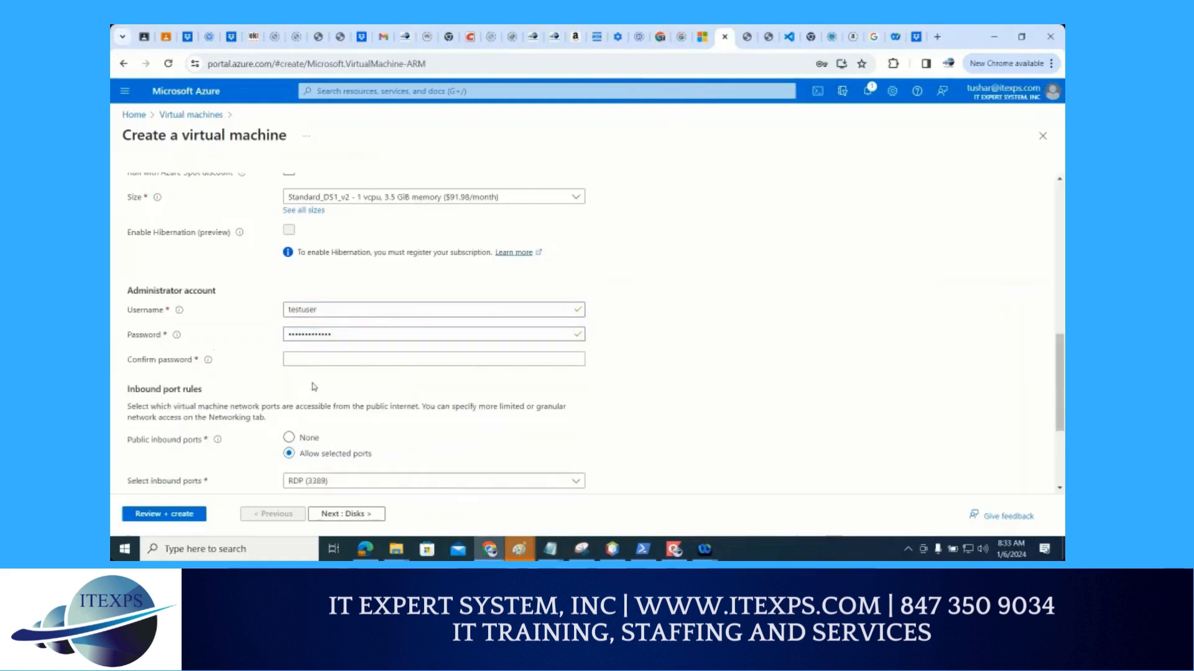
{"action": "left_click", "coordinate": [309, 359]}
{"action": "key", "text": "ctrl+v"}
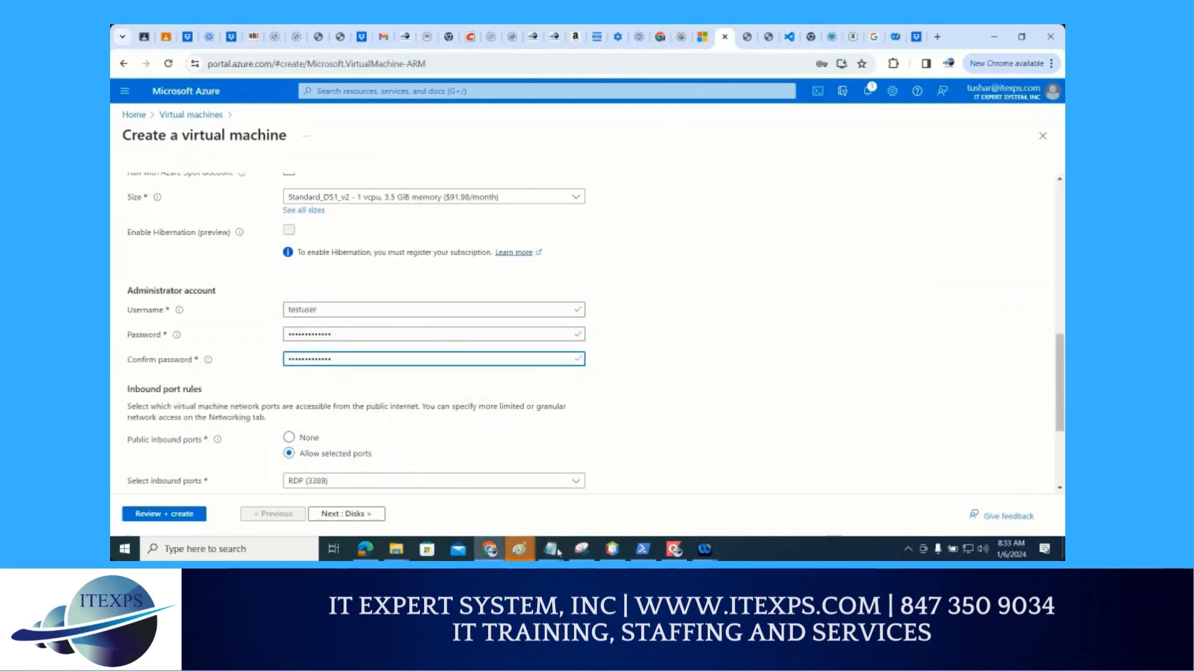
Check the saved account credentials in the Notepad notes and return to the virtual machine form
{"action": "left_click", "coordinate": [553, 550]}
{"action": "left_click", "coordinate": [821, 515]}
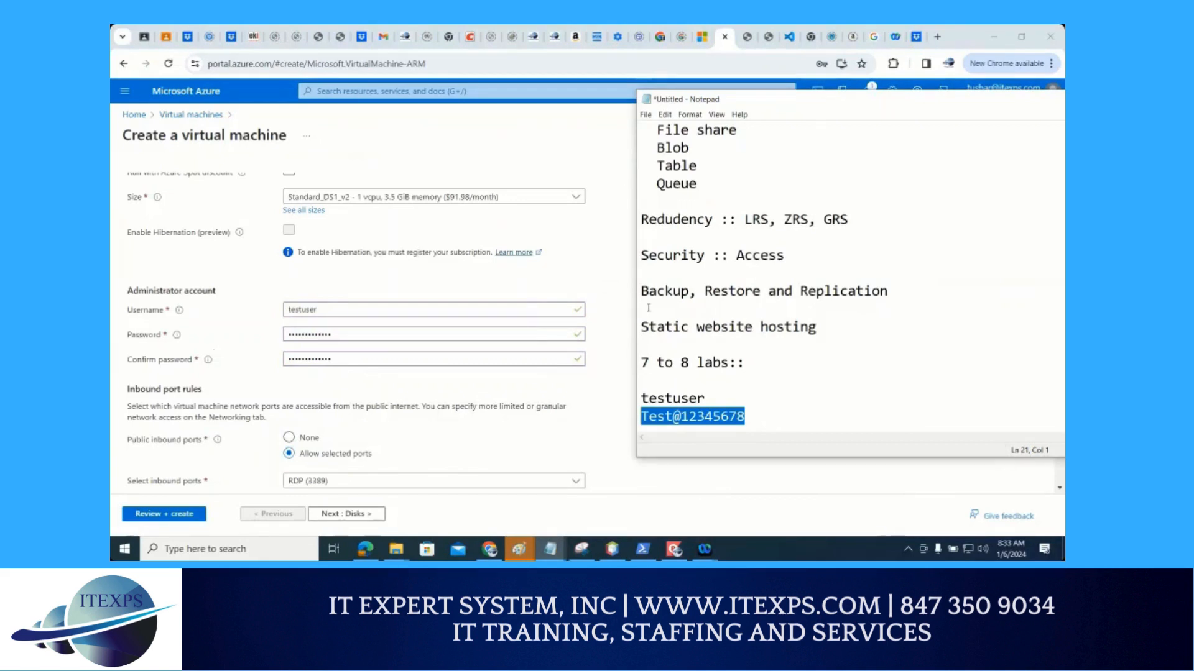
{"action": "left_click", "coordinate": [443, 438]}
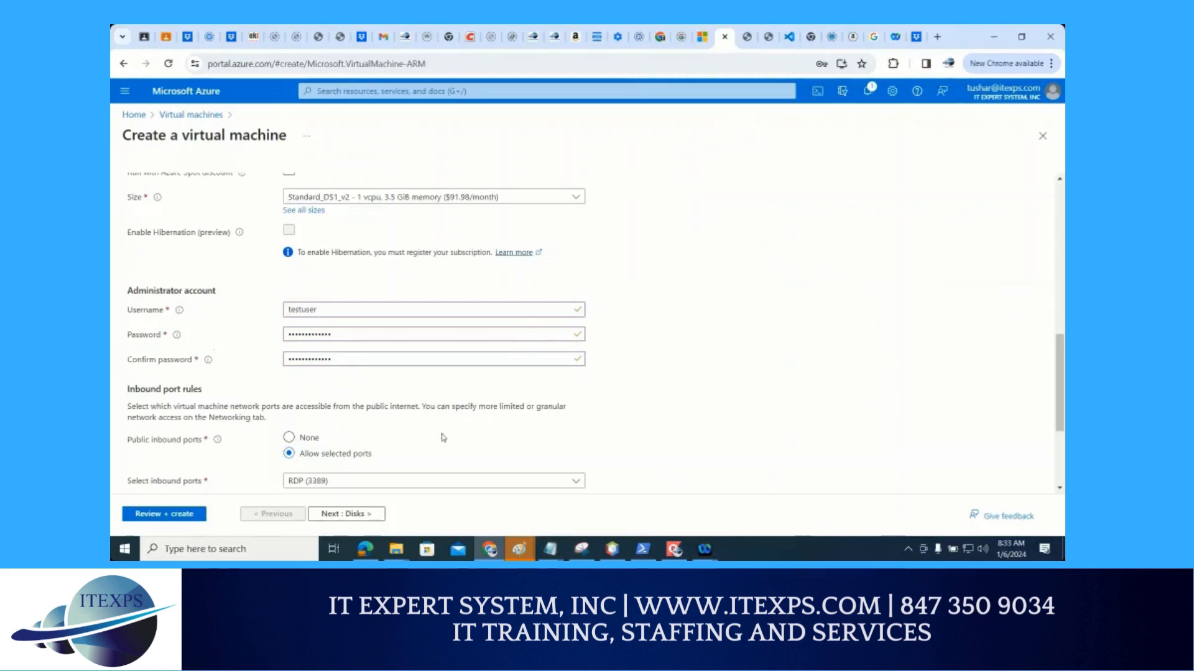
Allow SSH (22), HTTPS (443) and HTTP (80) as public inbound ports in addition to RDP (3389)
{"action": "scroll", "coordinate": [443, 437], "scroll_direction": "down", "scroll_amount": 3}
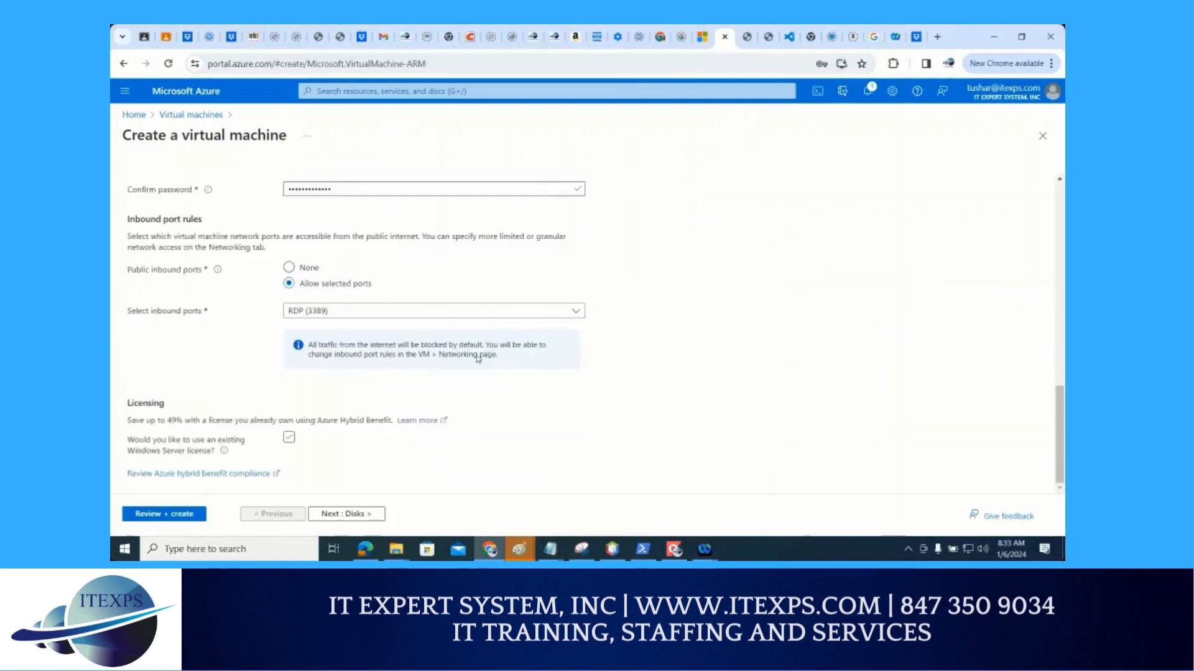
{"action": "left_click", "coordinate": [401, 311]}
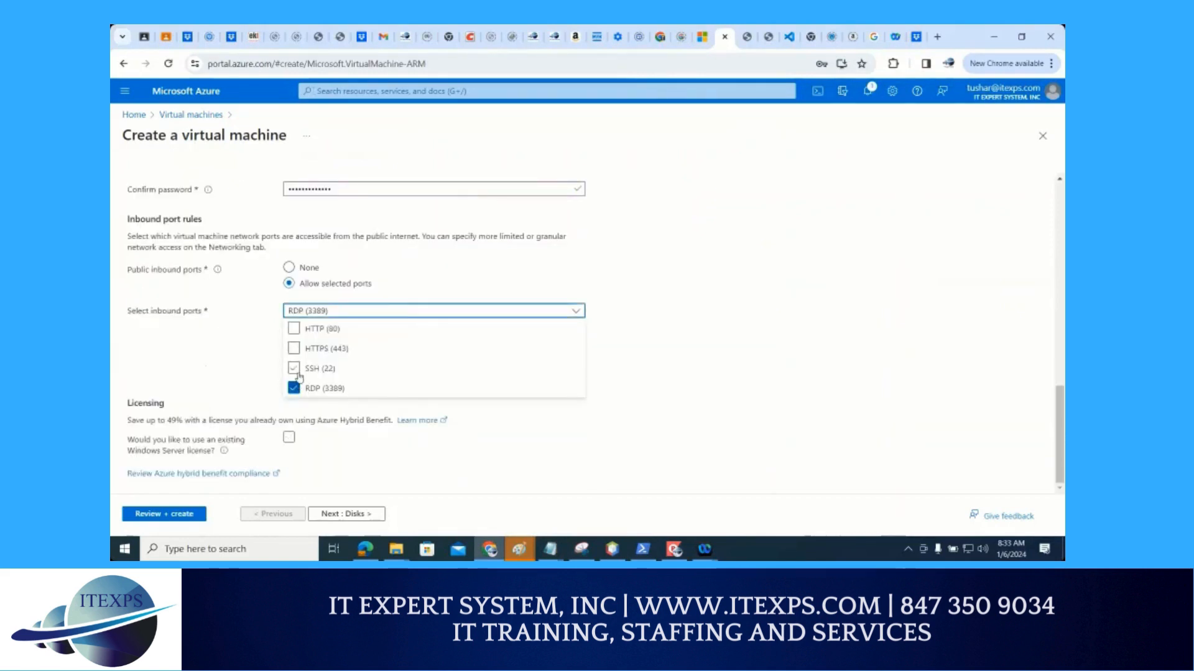
{"action": "left_click", "coordinate": [294, 368]}
{"action": "left_click", "coordinate": [295, 350]}
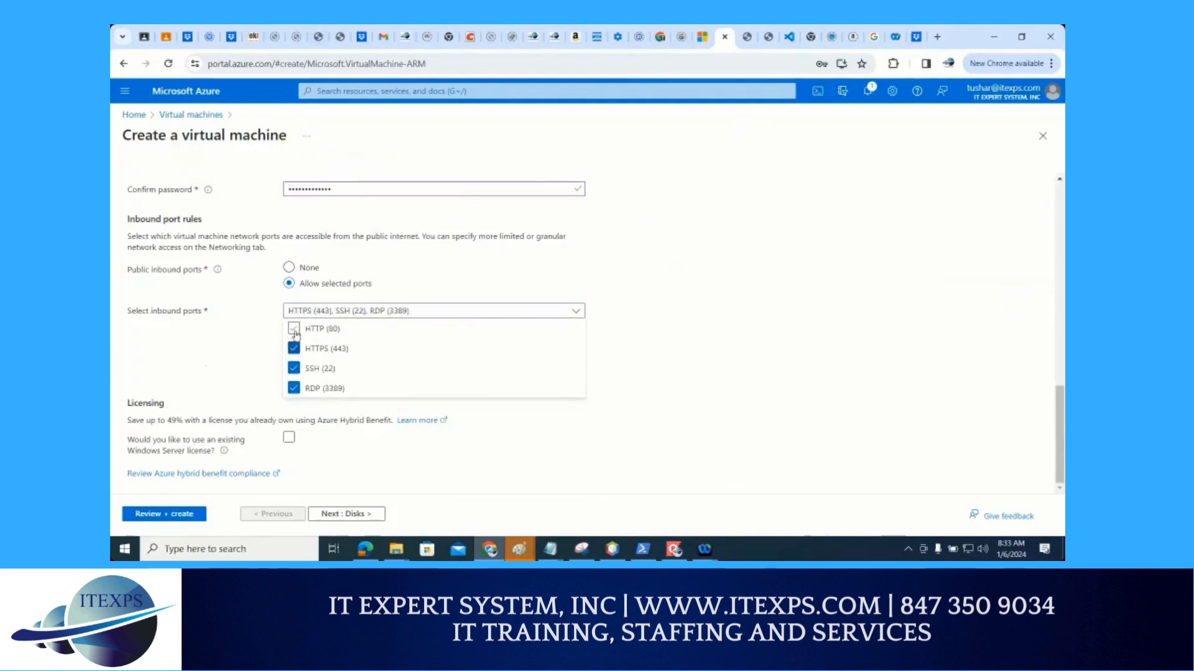
{"action": "left_click", "coordinate": [293, 329]}
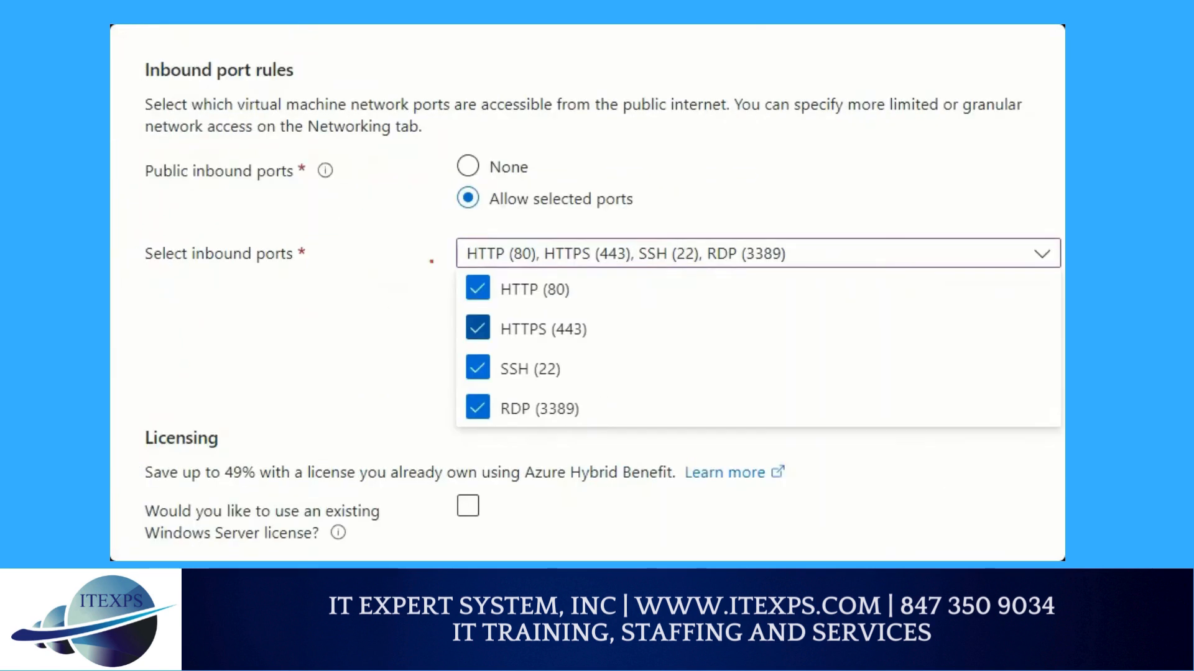
{"action": "mouse_move", "coordinate": [443, 228]}
{"action": "left_mouse_down"}
{"action": "mouse_move", "coordinate": [423, 240]}
{"action": "mouse_move", "coordinate": [432, 286]}
{"action": "mouse_move", "coordinate": [411, 340]}
{"action": "mouse_move", "coordinate": [417, 448]}
{"action": "mouse_move", "coordinate": [433, 449]}
{"action": "left_mouse_up"}
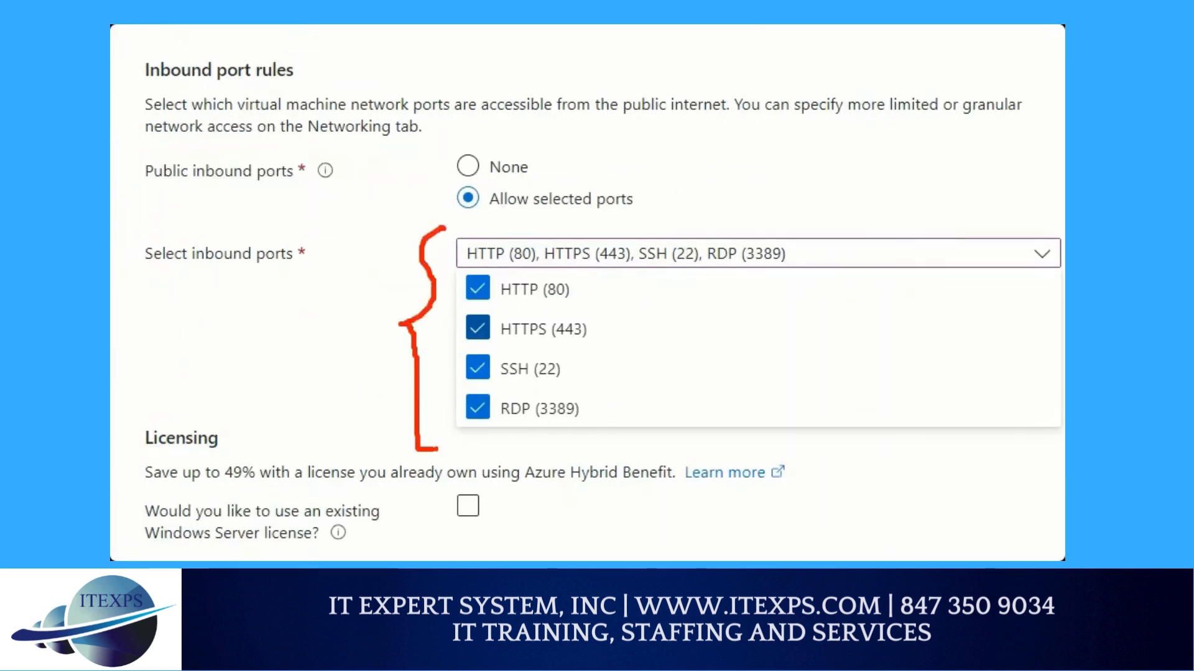
{"action": "left_click_drag", "start_coordinate": [477, 383], "coordinate": [571, 386]}
{"action": "mouse_move", "coordinate": [653, 367]}
{"action": "left_mouse_down"}
{"action": "mouse_move", "coordinate": [583, 403]}
{"action": "mouse_move", "coordinate": [603, 412]}
{"action": "left_mouse_up"}
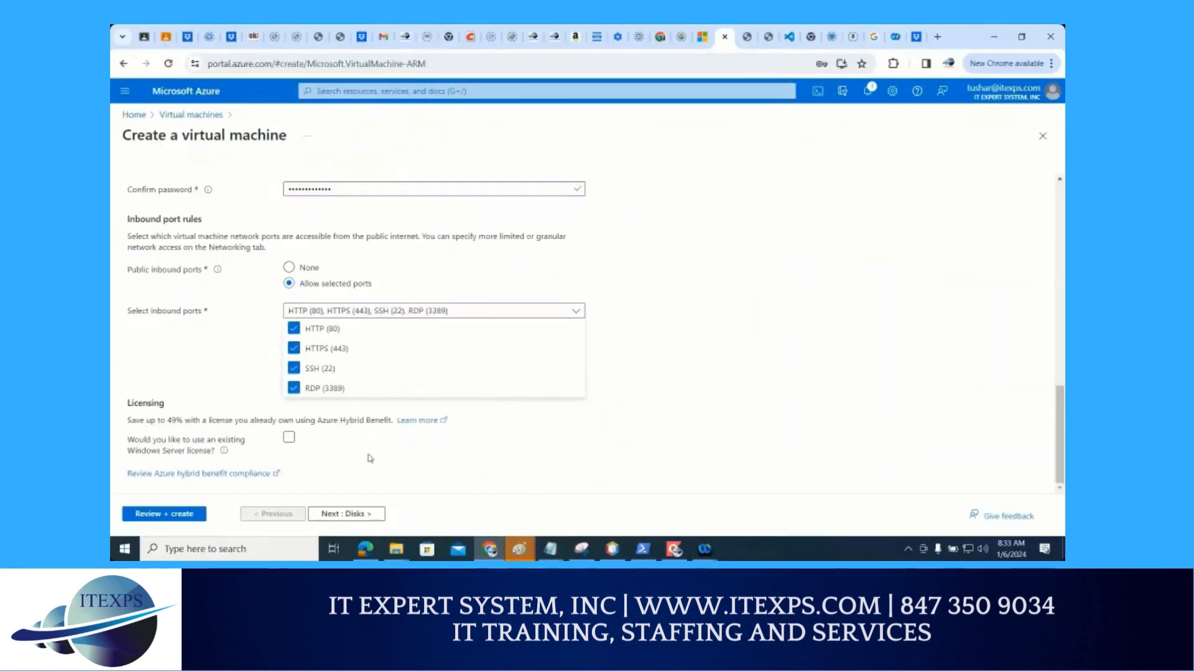
{"action": "left_click", "coordinate": [370, 459]}
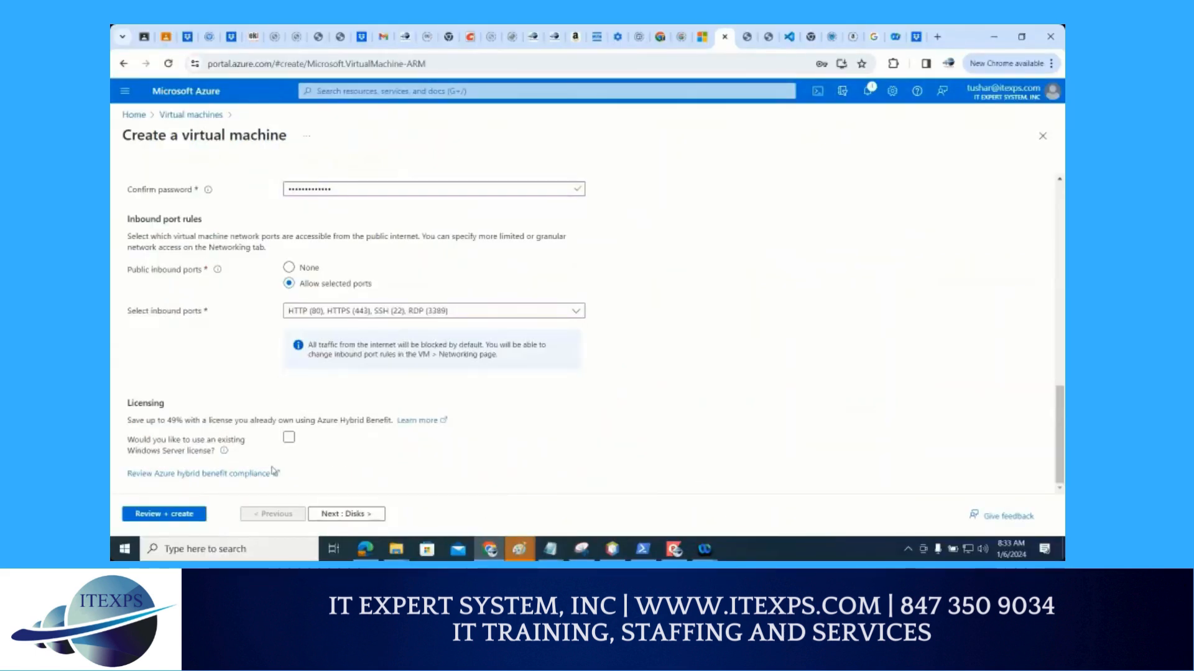
Opt to use an existing Windows Server license and confirm eligibility for the Azure Hybrid Benefit
{"action": "left_click", "coordinate": [289, 439]}
{"action": "left_click", "coordinate": [152, 477]}
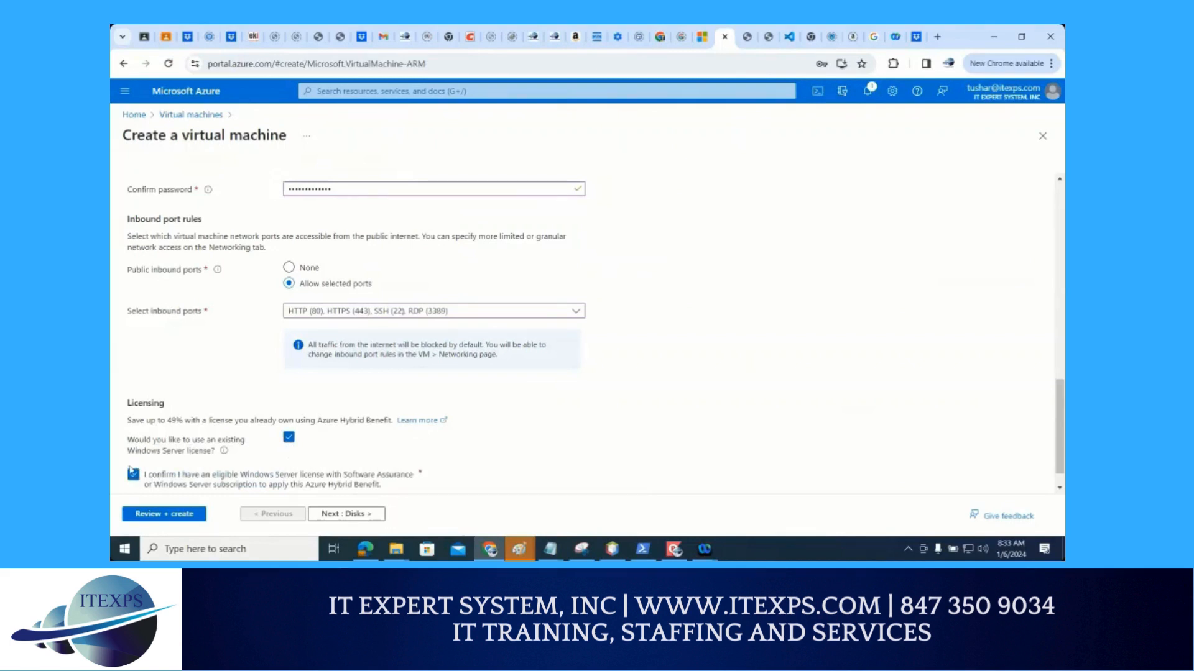
{"action": "key", "text": "ctrl+1"}
{"action": "left_click", "coordinate": [132, 470]}
{"action": "mouse_move", "coordinate": [491, 365]}
{"action": "left_mouse_down"}
{"action": "mouse_move", "coordinate": [500, 404]}
{"action": "mouse_move", "coordinate": [485, 361]}
{"action": "left_mouse_up"}
{"action": "mouse_move", "coordinate": [161, 435]}
{"action": "left_mouse_down"}
{"action": "mouse_move", "coordinate": [138, 437]}
{"action": "mouse_move", "coordinate": [198, 482]}
{"action": "mouse_move", "coordinate": [177, 435]}
{"action": "left_mouse_up"}
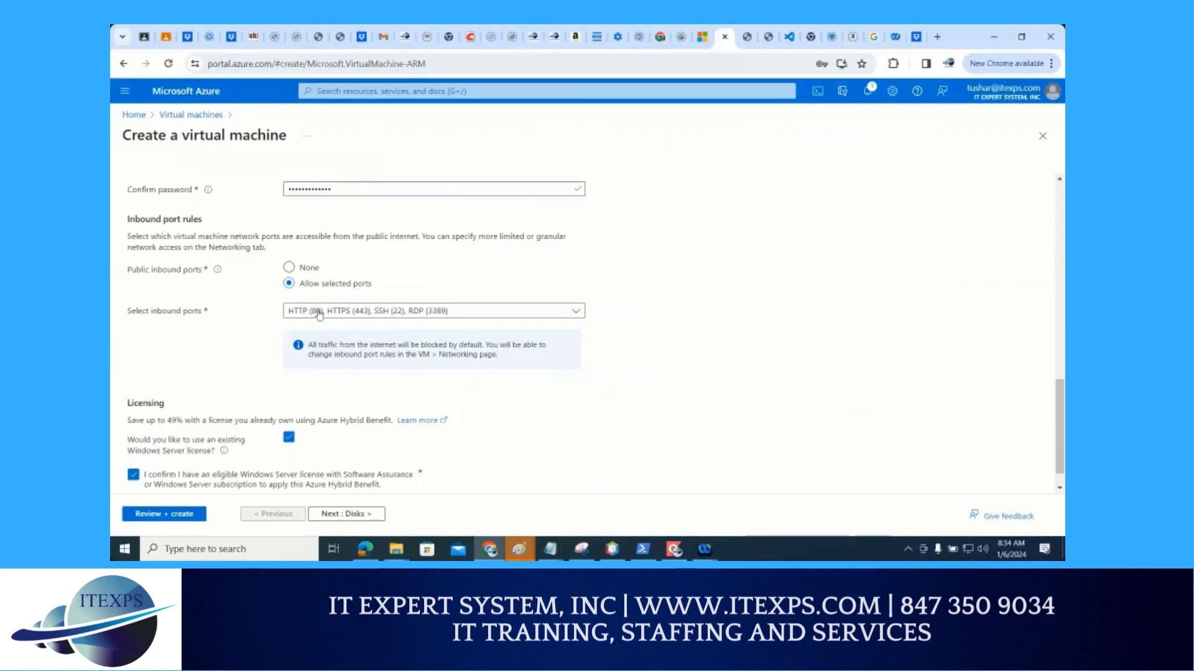
Review the inbound ports selected for the virtual machine
{"action": "left_click", "coordinate": [318, 315]}
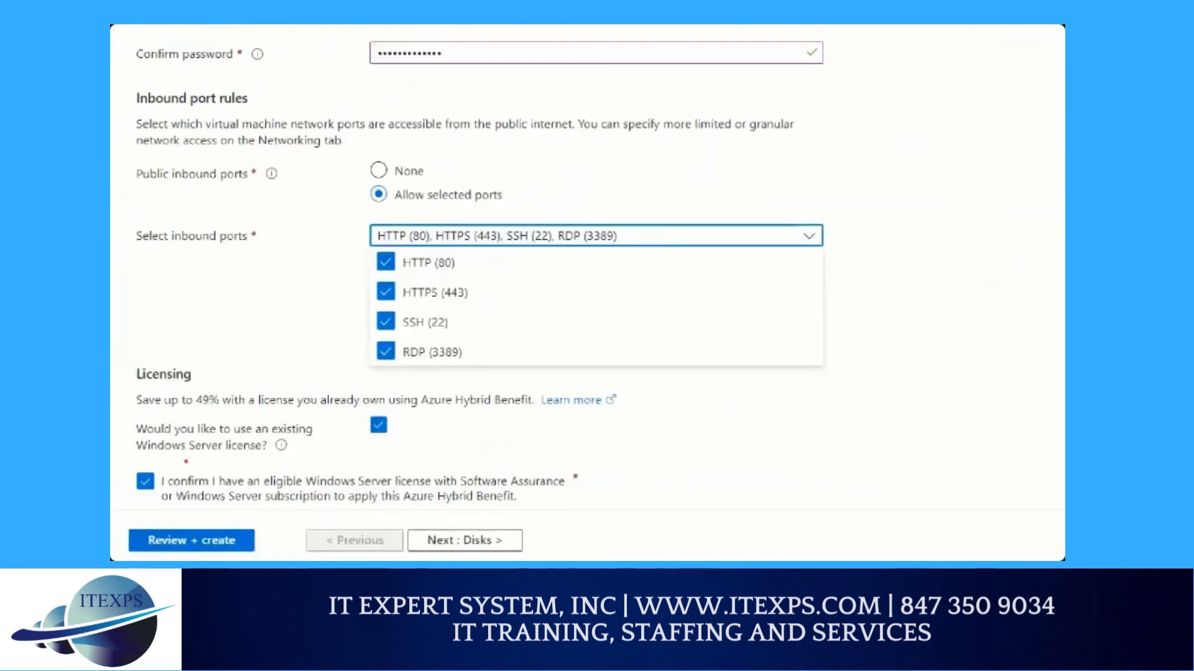
{"action": "mouse_move", "coordinate": [355, 218]}
{"action": "left_mouse_down"}
{"action": "mouse_move", "coordinate": [341, 293]}
{"action": "mouse_move", "coordinate": [343, 360]}
{"action": "mouse_move", "coordinate": [356, 367]}
{"action": "left_mouse_up"}
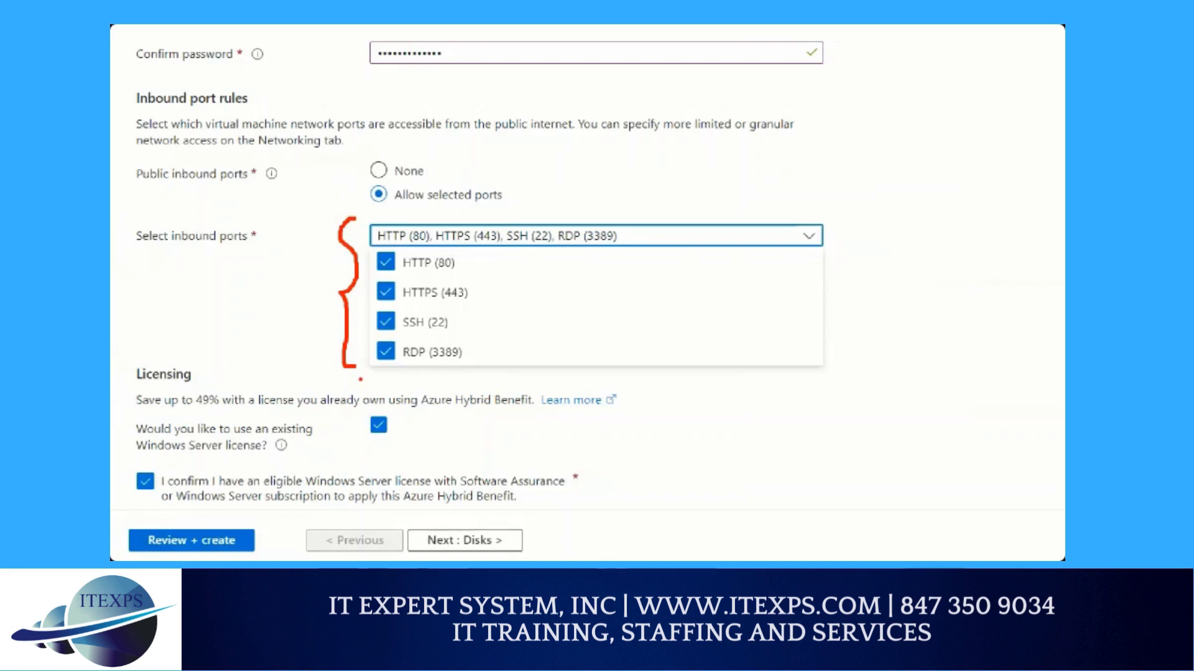
{"action": "key", "text": "Escape"}
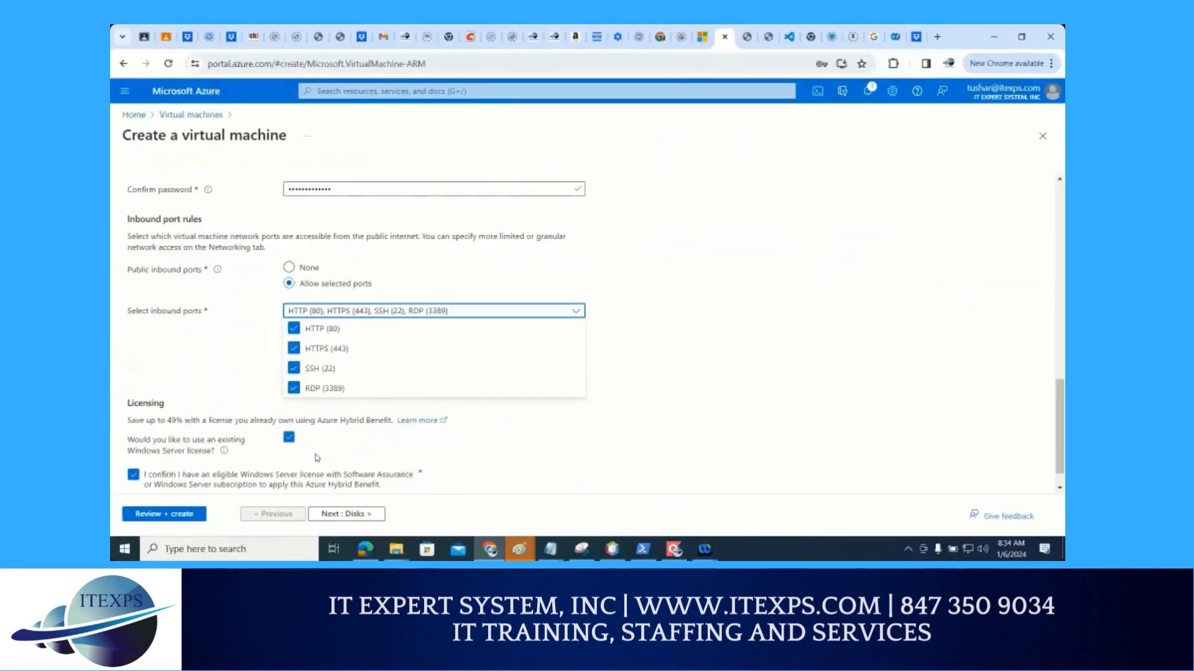
Proceed to the virtual machine's disk settings and dismiss the browser's password warning
{"action": "left_click", "coordinate": [344, 515]}
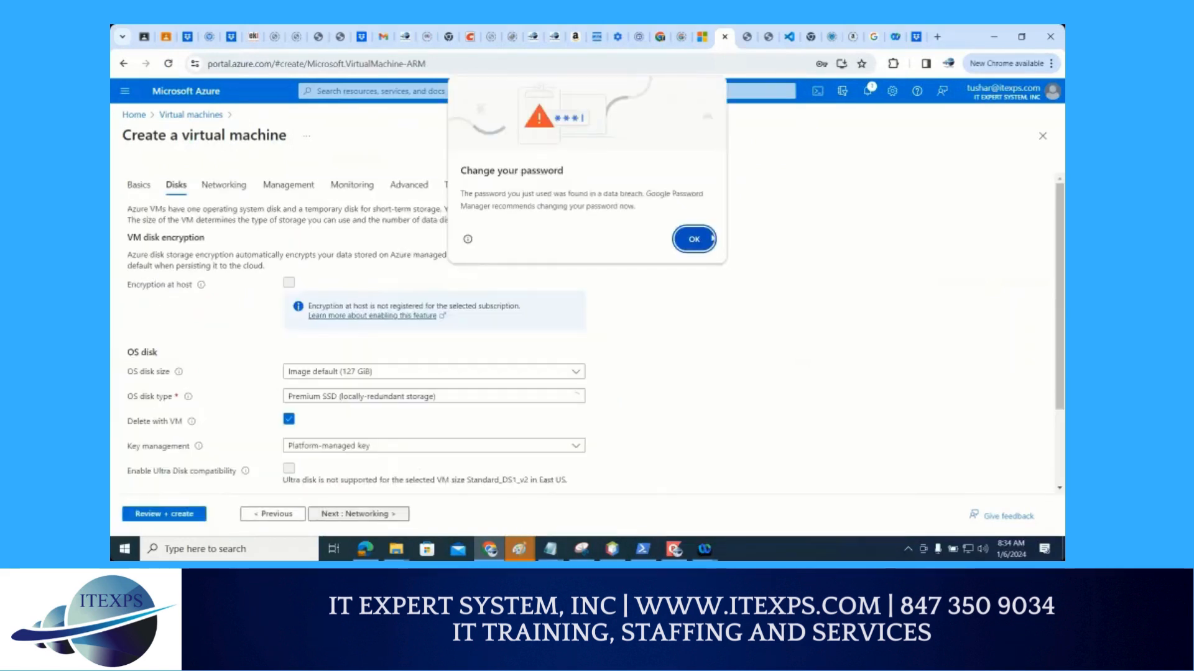
{"action": "left_click", "coordinate": [708, 247]}
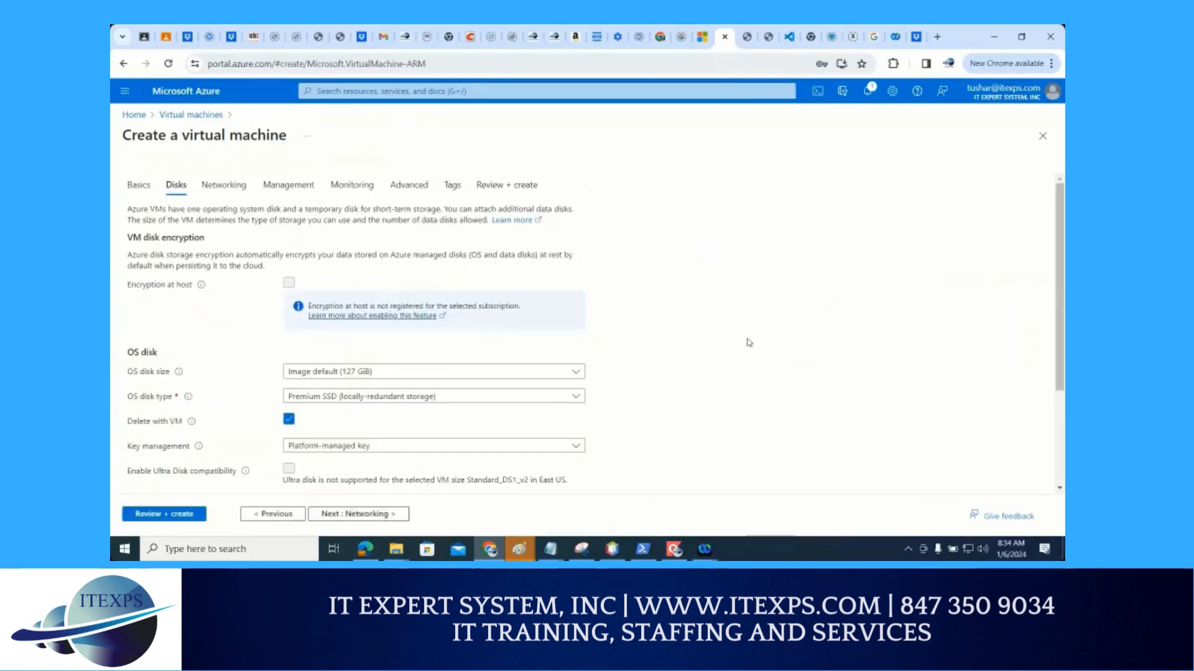
{"action": "scroll", "coordinate": [727, 331], "scroll_direction": "down", "scroll_amount": 1}
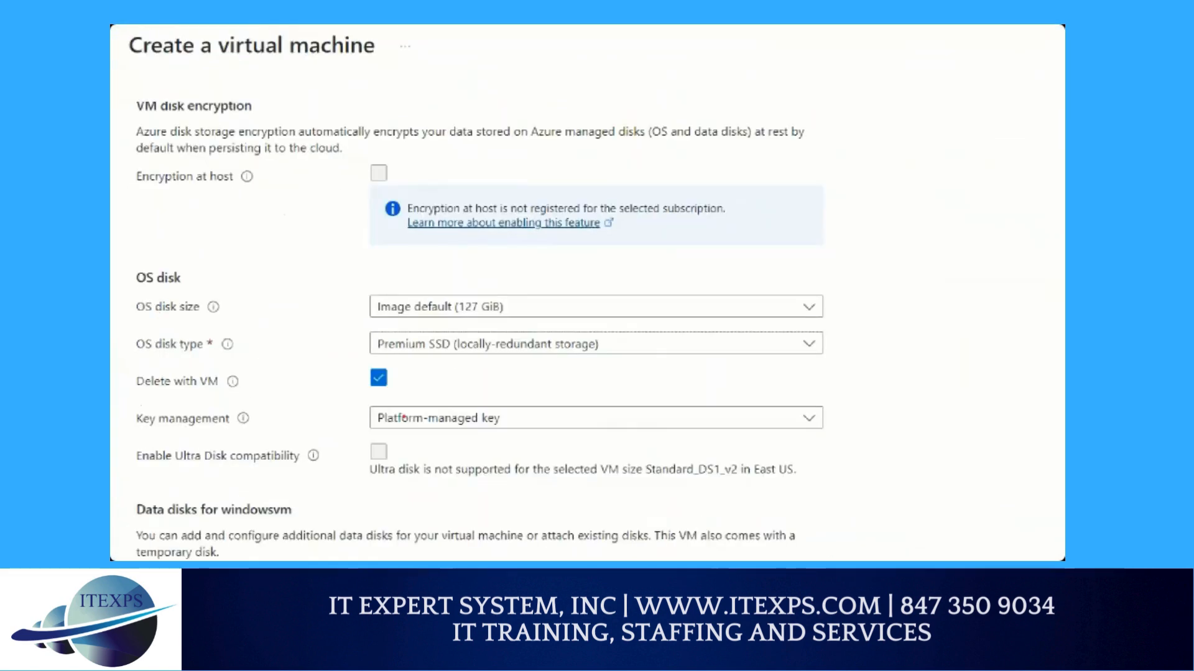
Examine the available OS disk sizes, leaving the image default selected
{"action": "left_click_drag", "start_coordinate": [133, 315], "coordinate": [247, 323]}
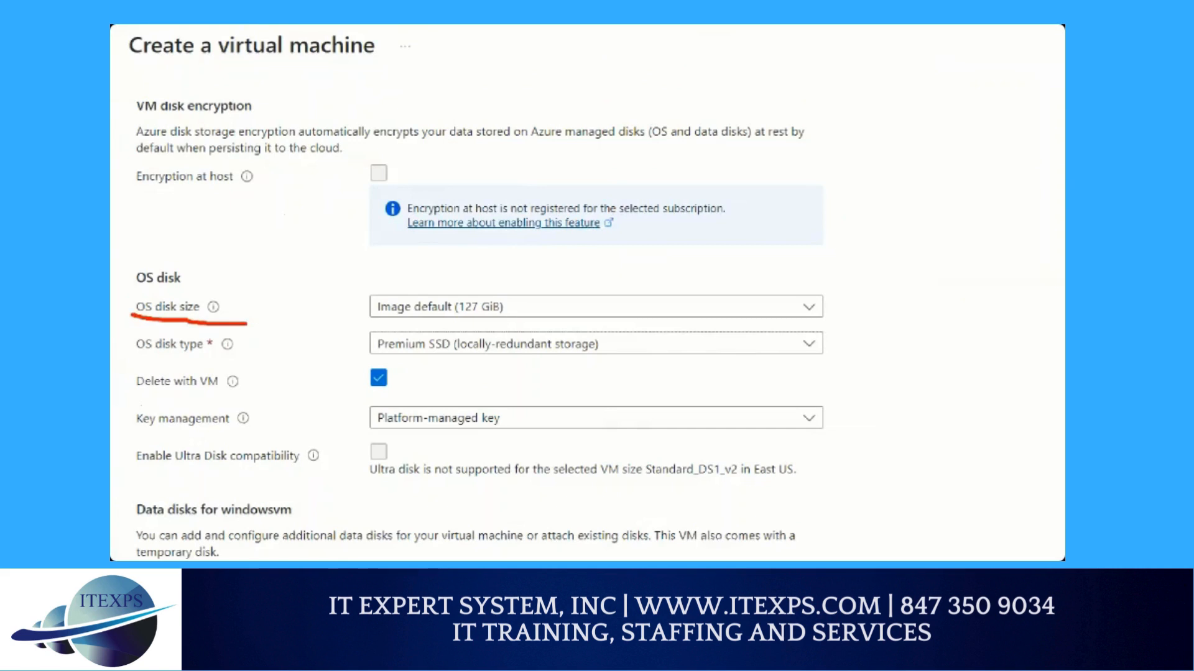
{"action": "left_click_drag", "start_coordinate": [456, 313], "coordinate": [489, 313]}
{"action": "left_click", "coordinate": [500, 309]}
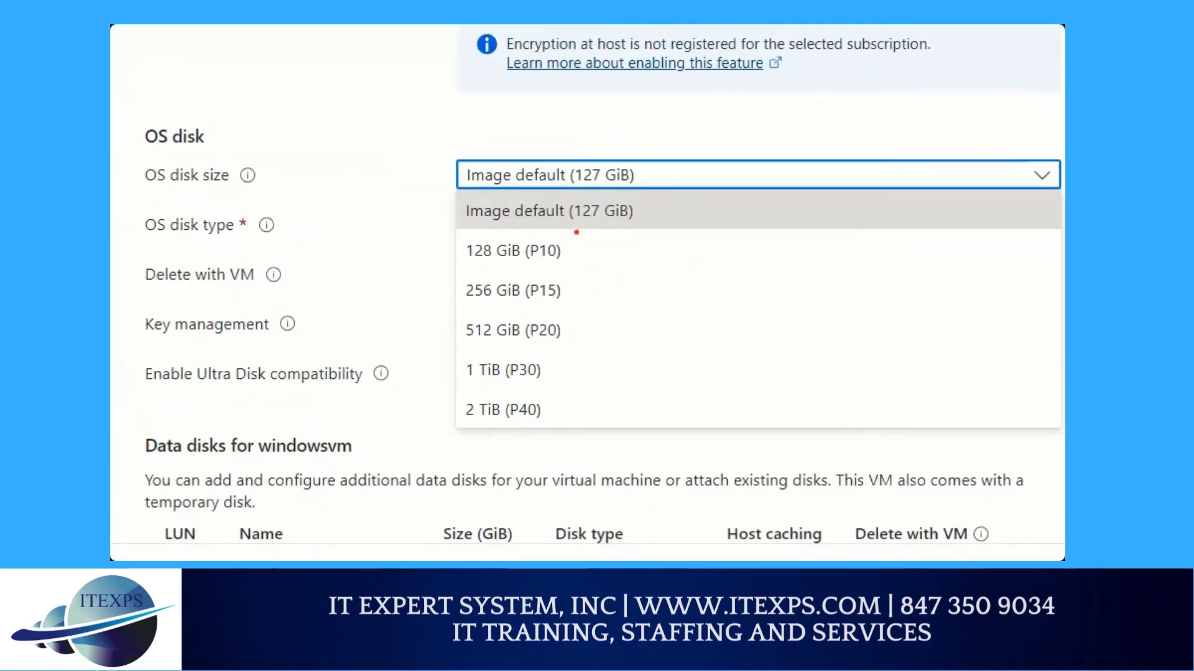
{"action": "left_click_drag", "start_coordinate": [576, 231], "coordinate": [577, 441]}
{"action": "left_click_drag", "start_coordinate": [465, 390], "coordinate": [502, 390]}
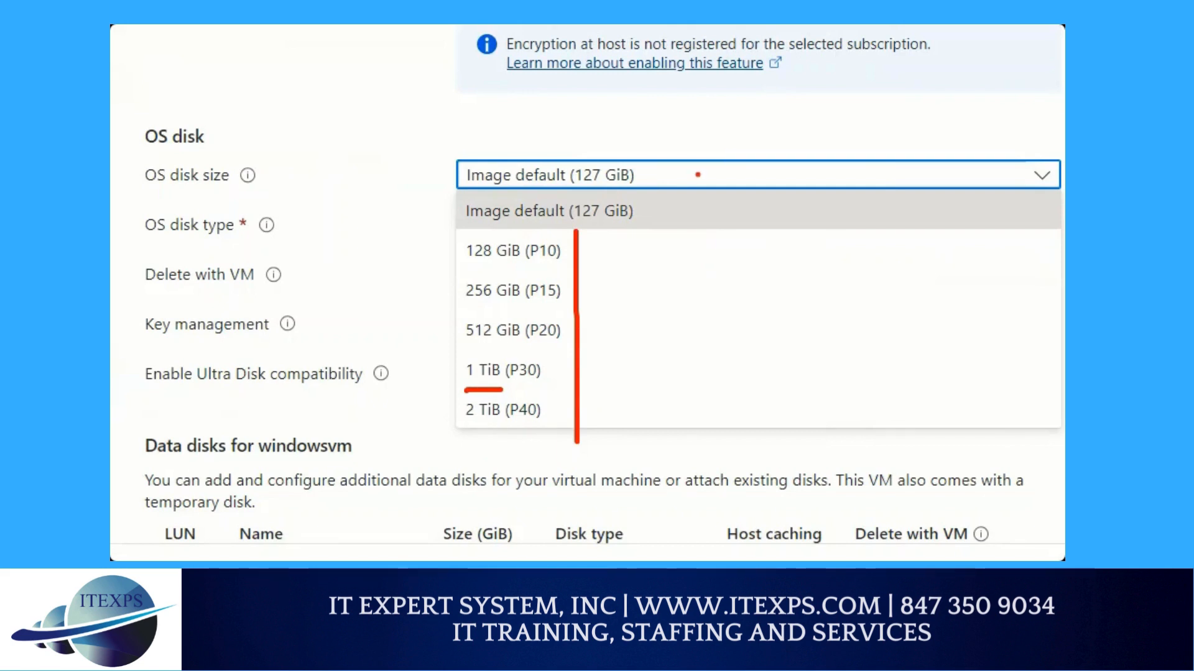
{"action": "key", "text": "Escape"}
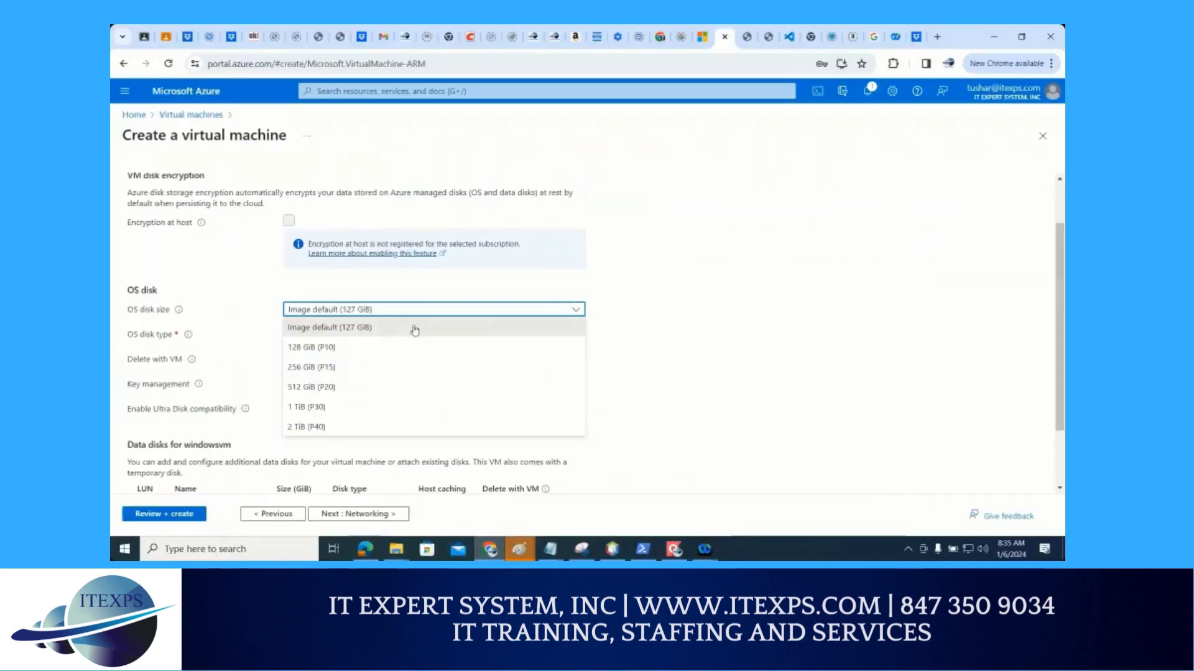
{"action": "left_click", "coordinate": [732, 330]}
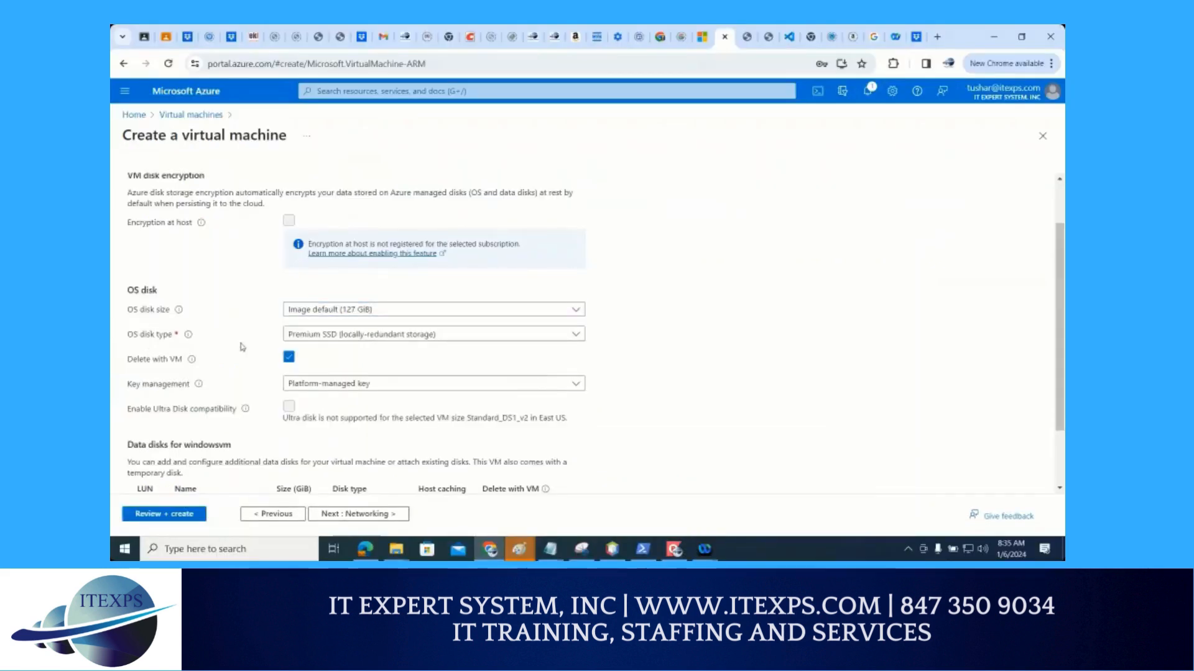
Examine the OS disk type options and their redundancy levels, leaving locally-redundant Premium SSD selected
{"action": "left_click", "coordinate": [311, 337]}
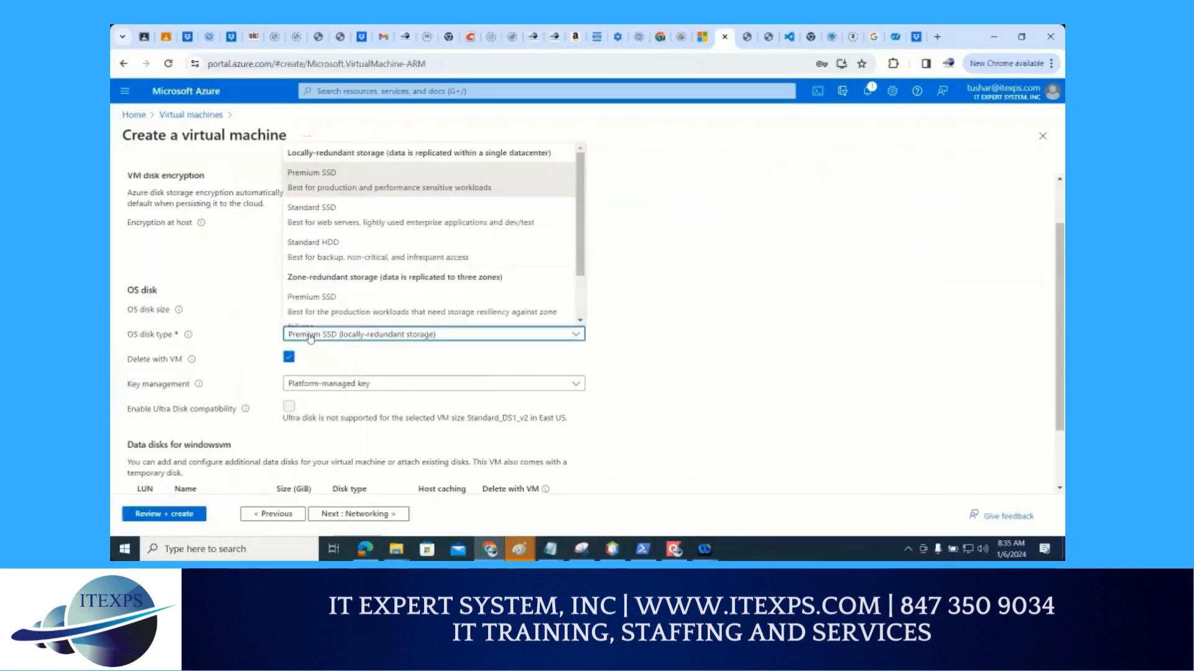
{"action": "key", "text": "ctrl+1"}
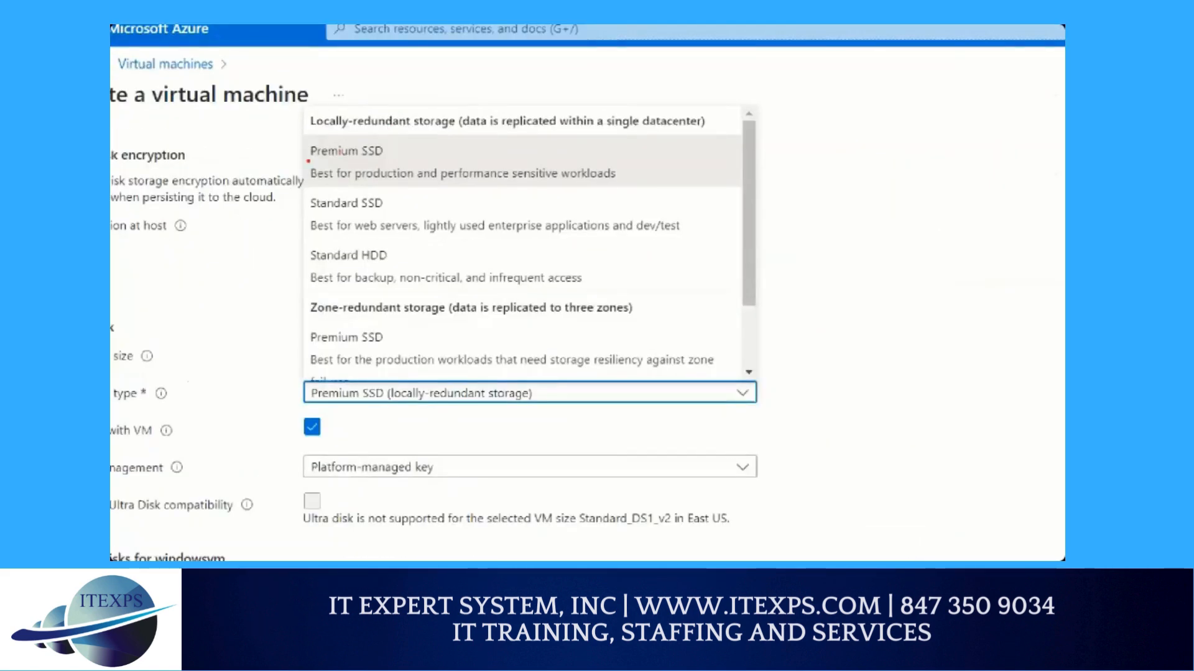
{"action": "left_click_drag", "start_coordinate": [306, 160], "coordinate": [393, 160]}
{"action": "left_click_drag", "start_coordinate": [304, 166], "coordinate": [380, 168]}
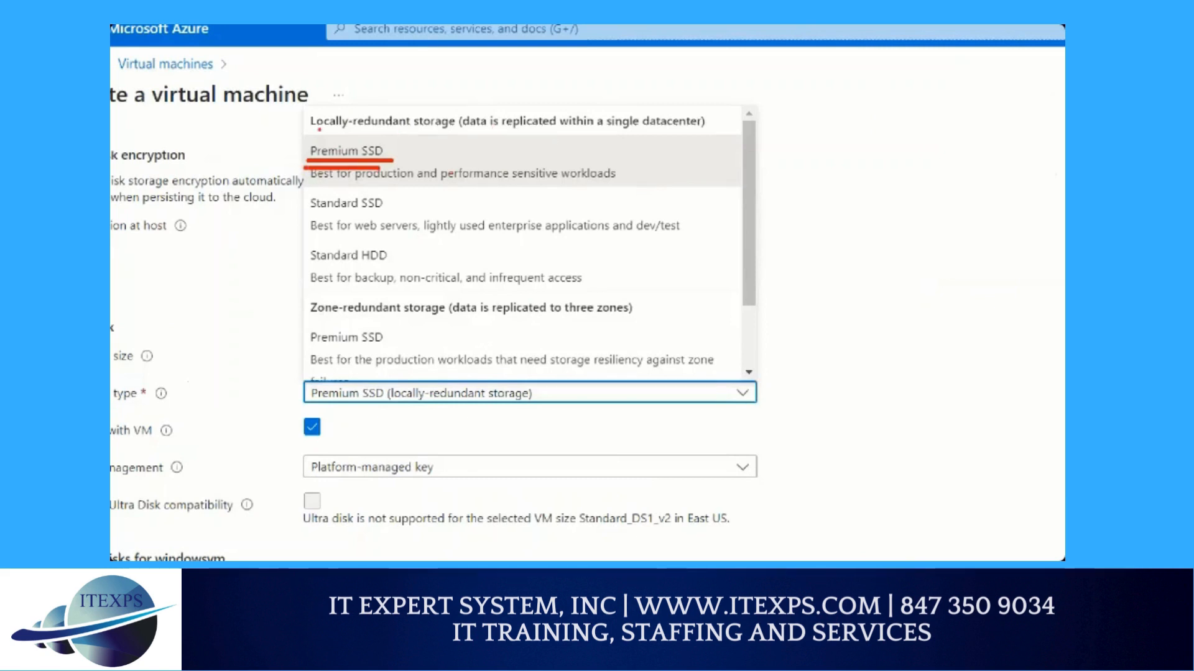
{"action": "mouse_move", "coordinate": [310, 127]}
{"action": "left_mouse_down"}
{"action": "mouse_move", "coordinate": [453, 128]}
{"action": "mouse_move", "coordinate": [597, 92]}
{"action": "mouse_move", "coordinate": [717, 132]}
{"action": "left_mouse_up"}
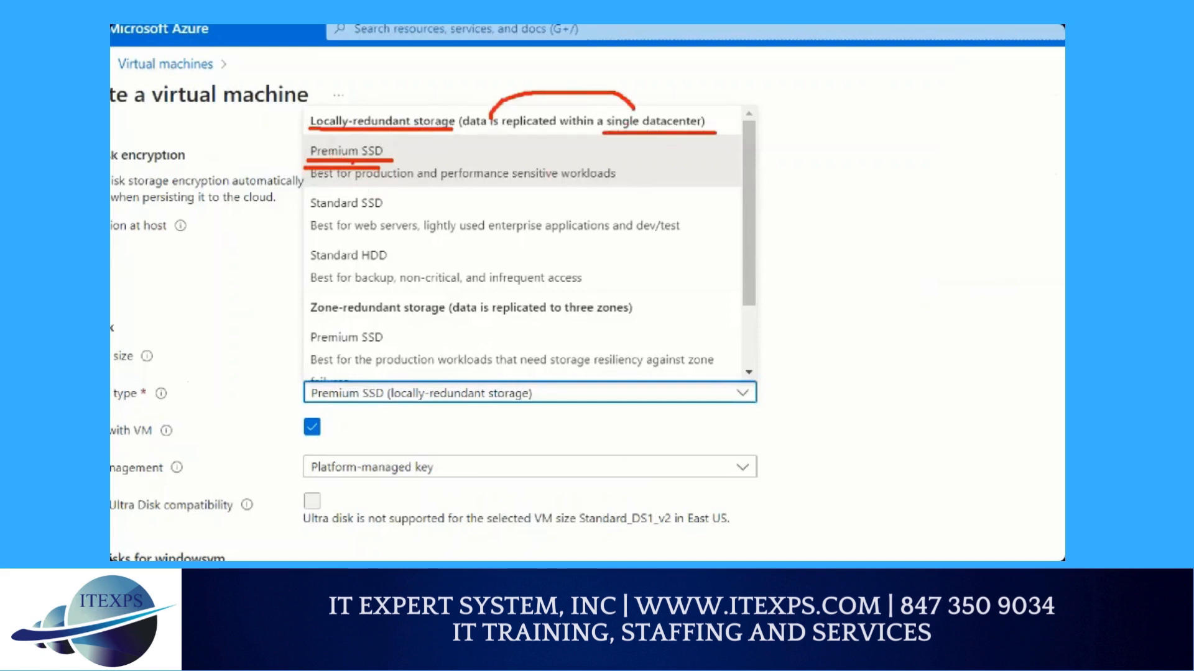
{"action": "left_click_drag", "start_coordinate": [299, 210], "coordinate": [292, 171]}
{"action": "mouse_move", "coordinate": [407, 211]}
{"action": "left_mouse_down"}
{"action": "mouse_move", "coordinate": [427, 219]}
{"action": "mouse_move", "coordinate": [441, 202]}
{"action": "left_mouse_up"}
{"action": "mouse_move", "coordinate": [413, 148]}
{"action": "left_mouse_down"}
{"action": "mouse_move", "coordinate": [429, 148]}
{"action": "mouse_move", "coordinate": [426, 165]}
{"action": "left_mouse_up"}
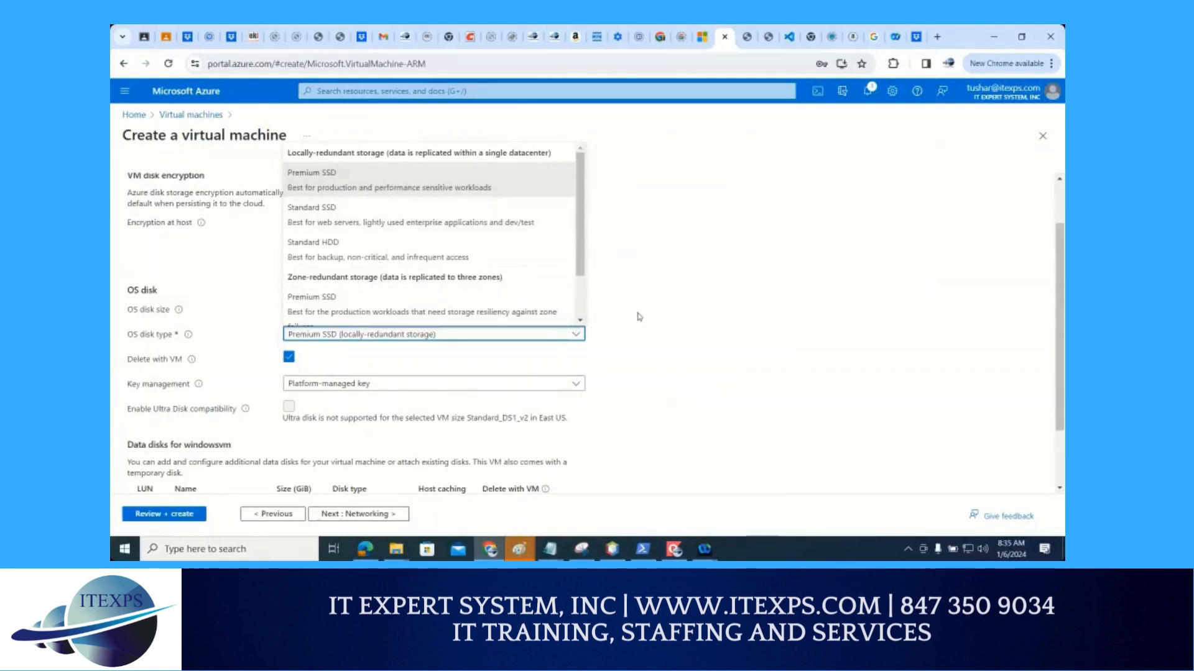
{"action": "left_click", "coordinate": [605, 336]}
Start creating and attaching a new data disk for the windowsvm virtual machine
{"action": "scroll", "coordinate": [565, 343], "scroll_direction": "down", "scroll_amount": 1}
{"action": "scroll", "coordinate": [565, 344], "scroll_direction": "down", "scroll_amount": 1}
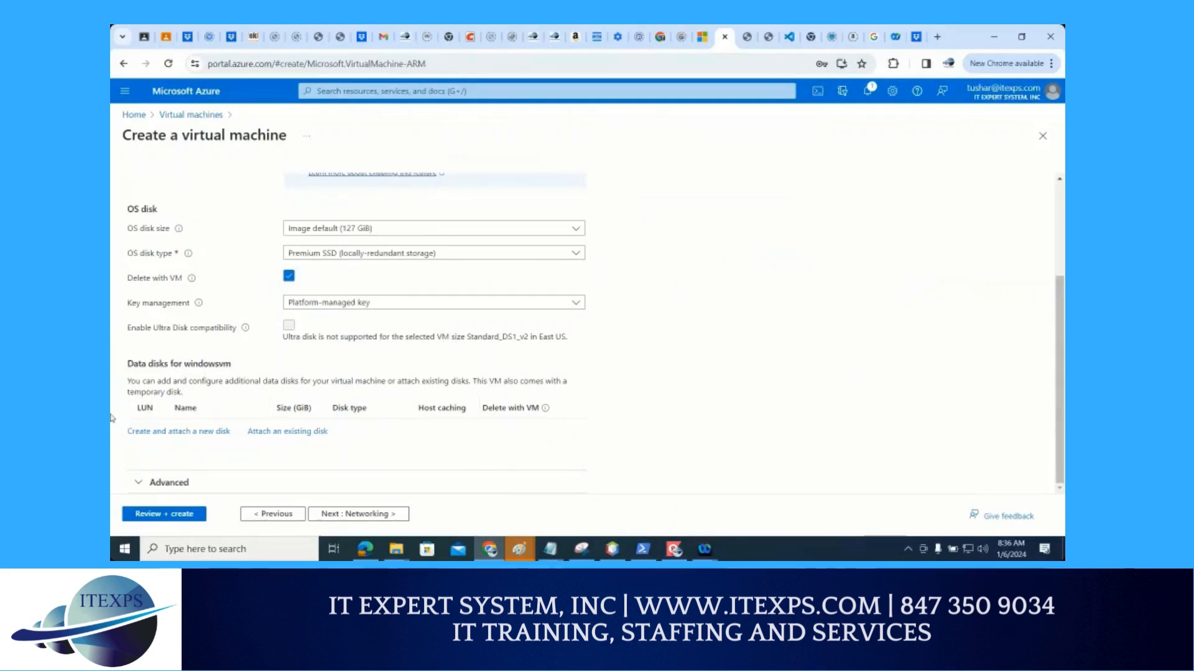
{"action": "key", "text": "ctrl+1"}
{"action": "mouse_move", "coordinate": [131, 265]}
{"action": "left_mouse_down"}
{"action": "mouse_move", "coordinate": [375, 243]}
{"action": "mouse_move", "coordinate": [401, 292]}
{"action": "mouse_move", "coordinate": [214, 307]}
{"action": "mouse_move", "coordinate": [133, 290]}
{"action": "left_mouse_up"}
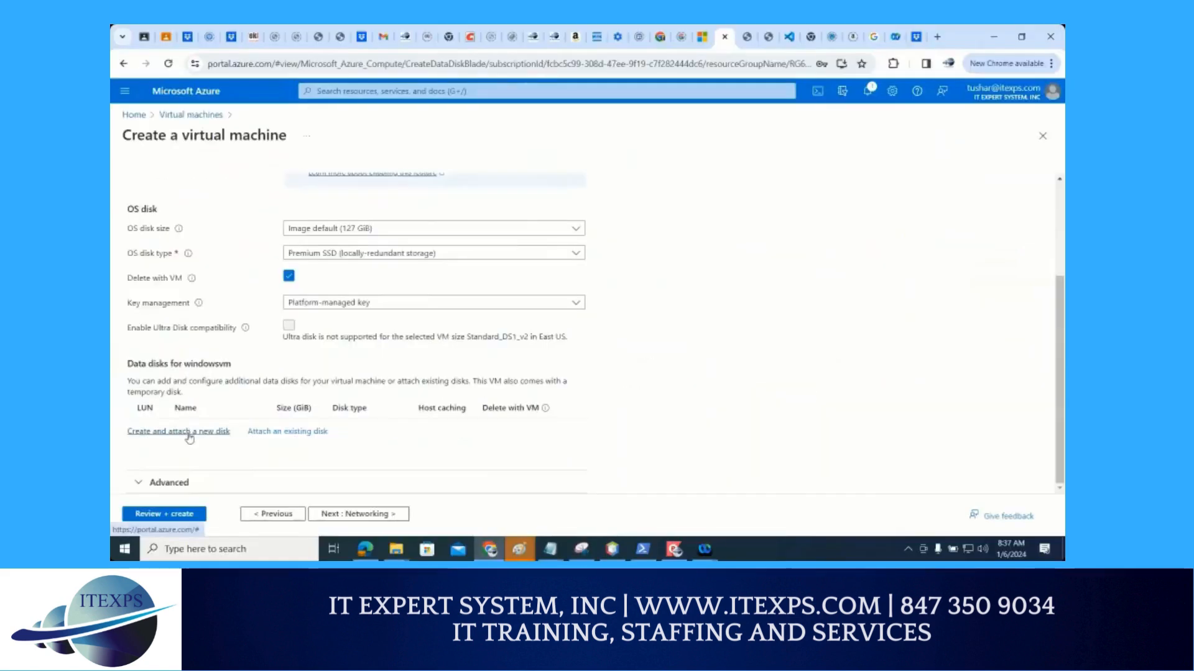
{"action": "left_click", "coordinate": [189, 435]}
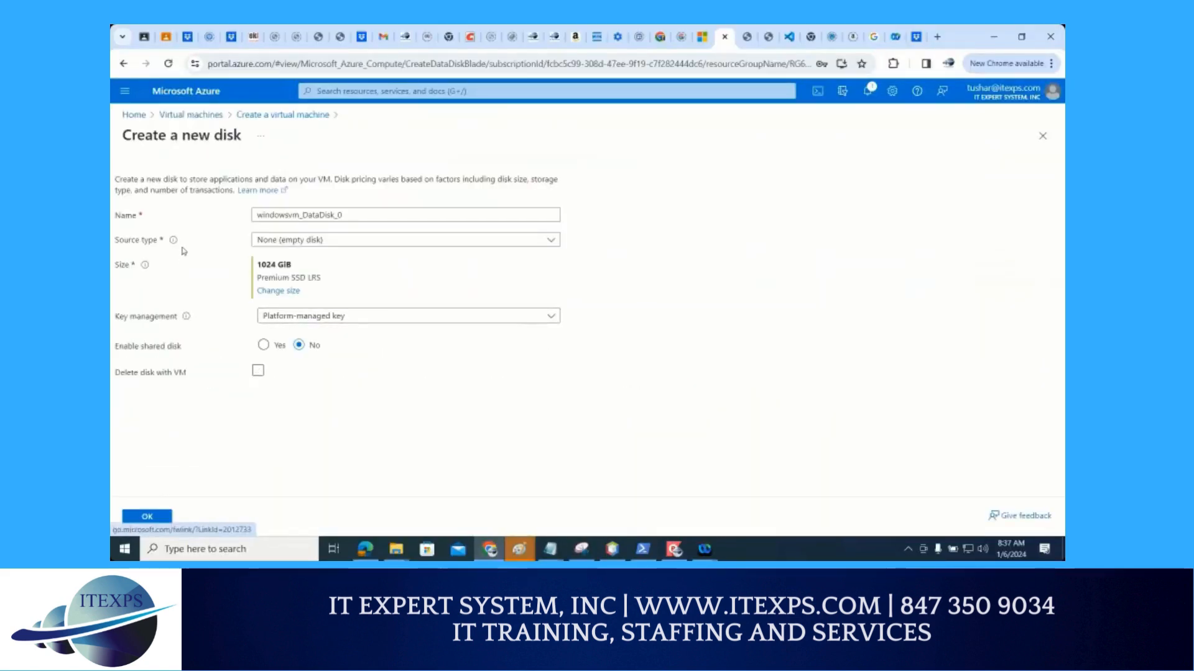
Keep the new data disk's source type as None (empty disk) and its size as 1024 GiB locally-redundant Premium SSD
{"action": "left_click", "coordinate": [276, 241]}
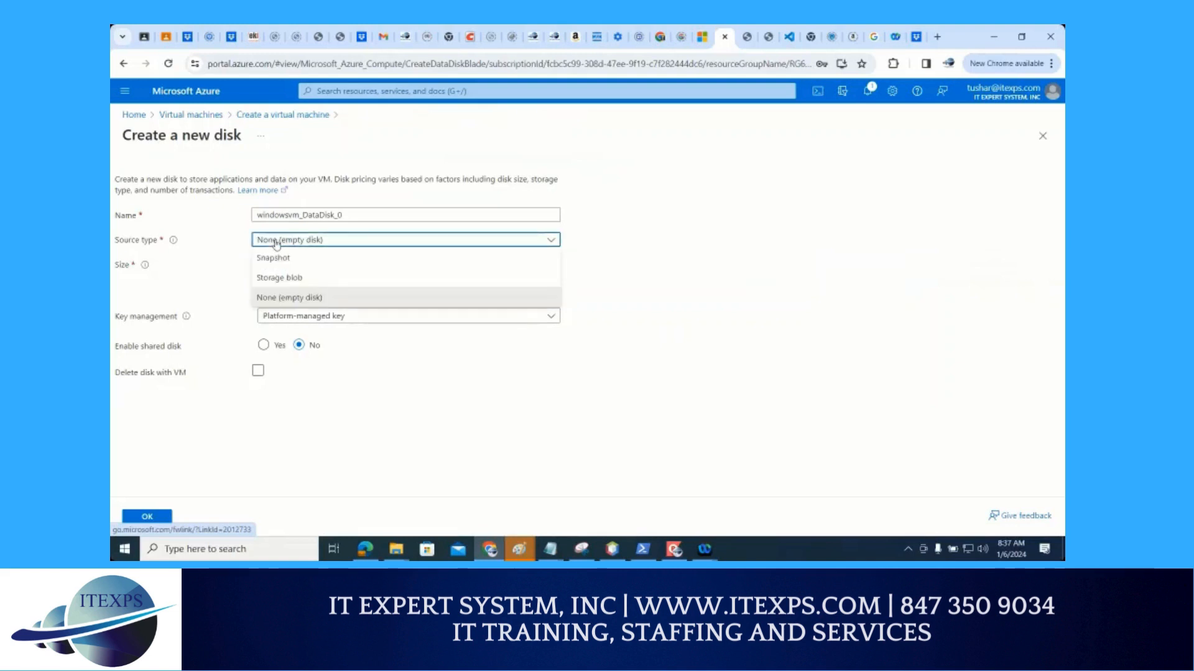
{"action": "left_click", "coordinate": [278, 299]}
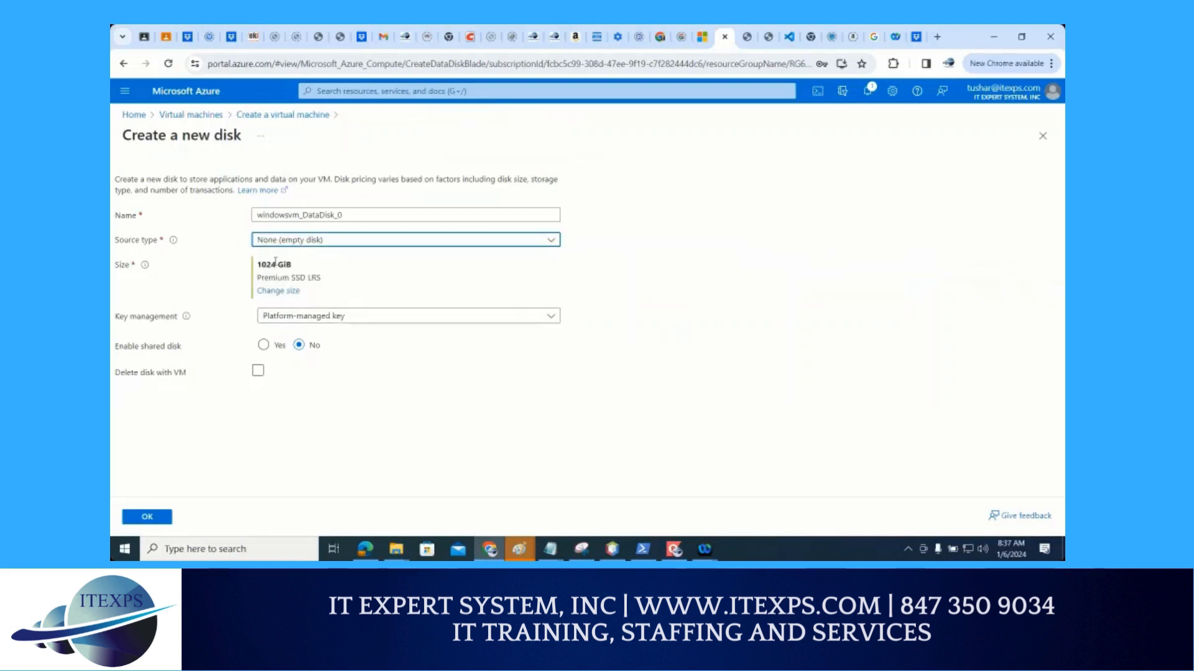
{"action": "left_click", "coordinate": [272, 299]}
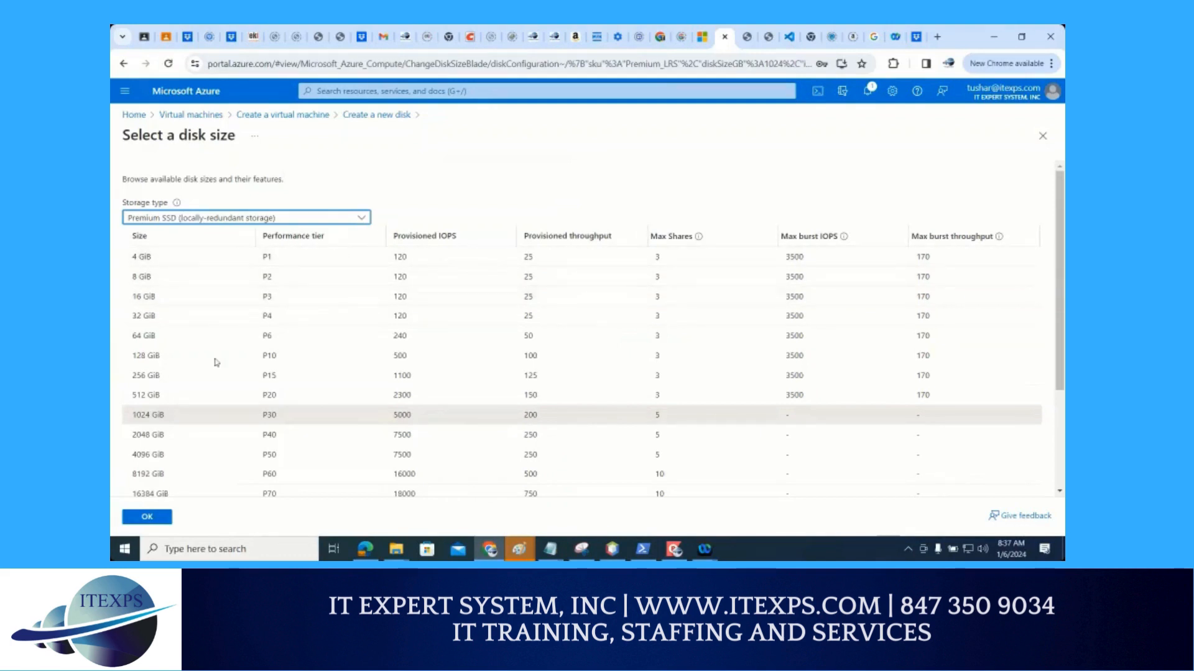
{"action": "left_click", "coordinate": [155, 522]}
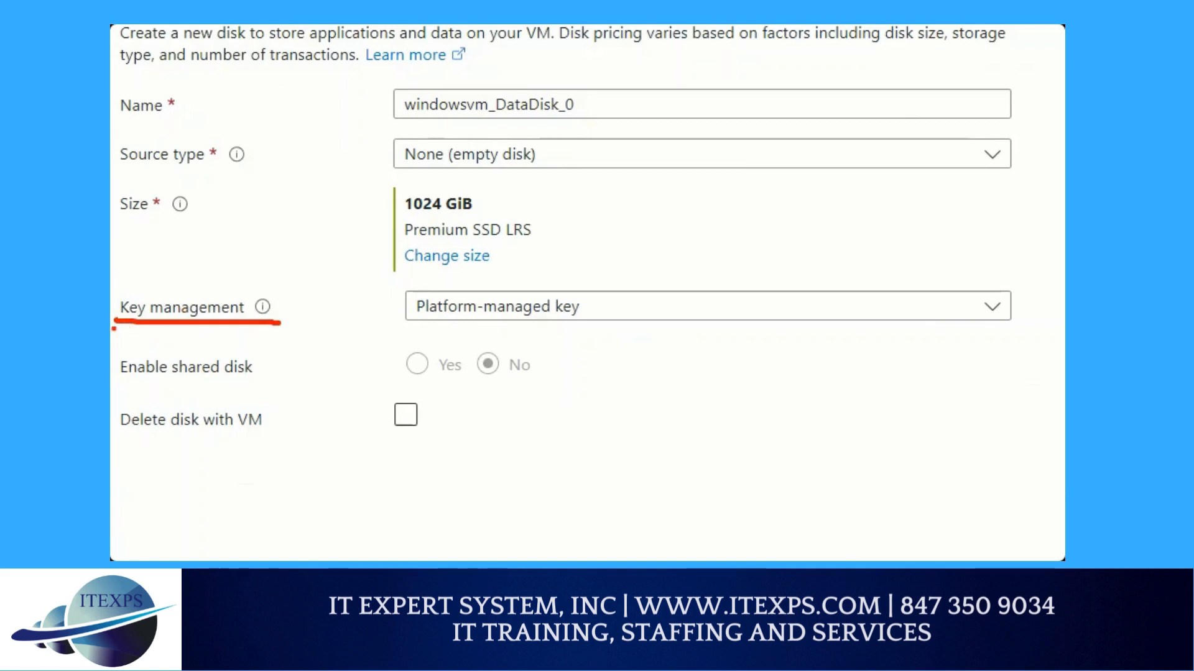
{"action": "left_click_drag", "start_coordinate": [114, 328], "coordinate": [299, 327]}
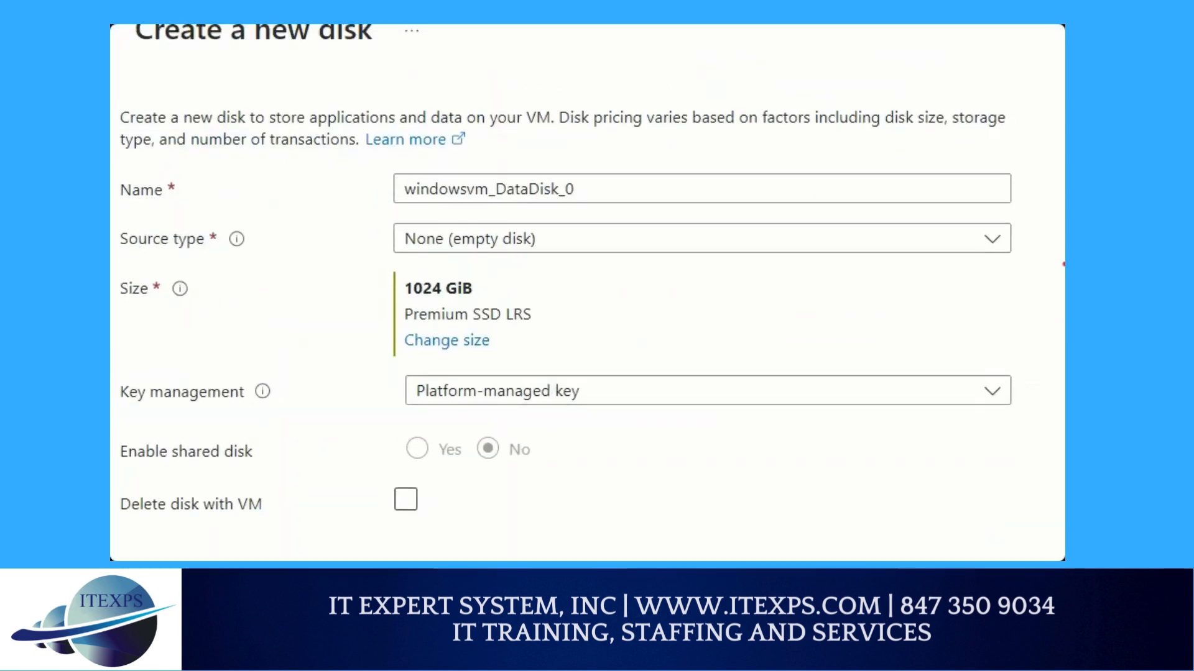
{"action": "mouse_move", "coordinate": [470, 319]}
{"action": "left_mouse_down"}
{"action": "mouse_move", "coordinate": [520, 329]}
{"action": "mouse_move", "coordinate": [560, 308]}
{"action": "mouse_move", "coordinate": [484, 295]}
{"action": "left_mouse_up"}
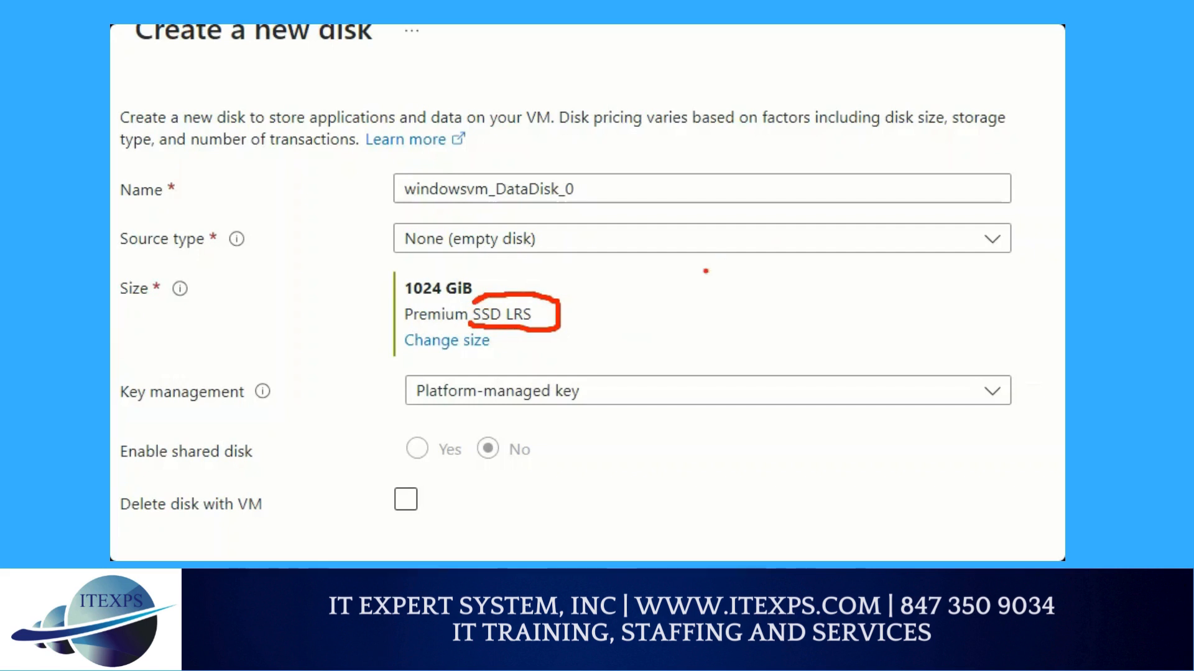
{"action": "mouse_move", "coordinate": [703, 271]}
{"action": "left_mouse_down"}
{"action": "mouse_move", "coordinate": [773, 271]}
{"action": "mouse_move", "coordinate": [724, 360]}
{"action": "mouse_move", "coordinate": [712, 280]}
{"action": "left_mouse_up"}
{"action": "mouse_move", "coordinate": [725, 300]}
{"action": "left_mouse_down"}
{"action": "mouse_move", "coordinate": [731, 316]}
{"action": "mouse_move", "coordinate": [739, 298]}
{"action": "mouse_move", "coordinate": [864, 277]}
{"action": "mouse_move", "coordinate": [877, 257]}
{"action": "left_mouse_up"}
{"action": "left_click_drag", "start_coordinate": [922, 251], "coordinate": [903, 283]}
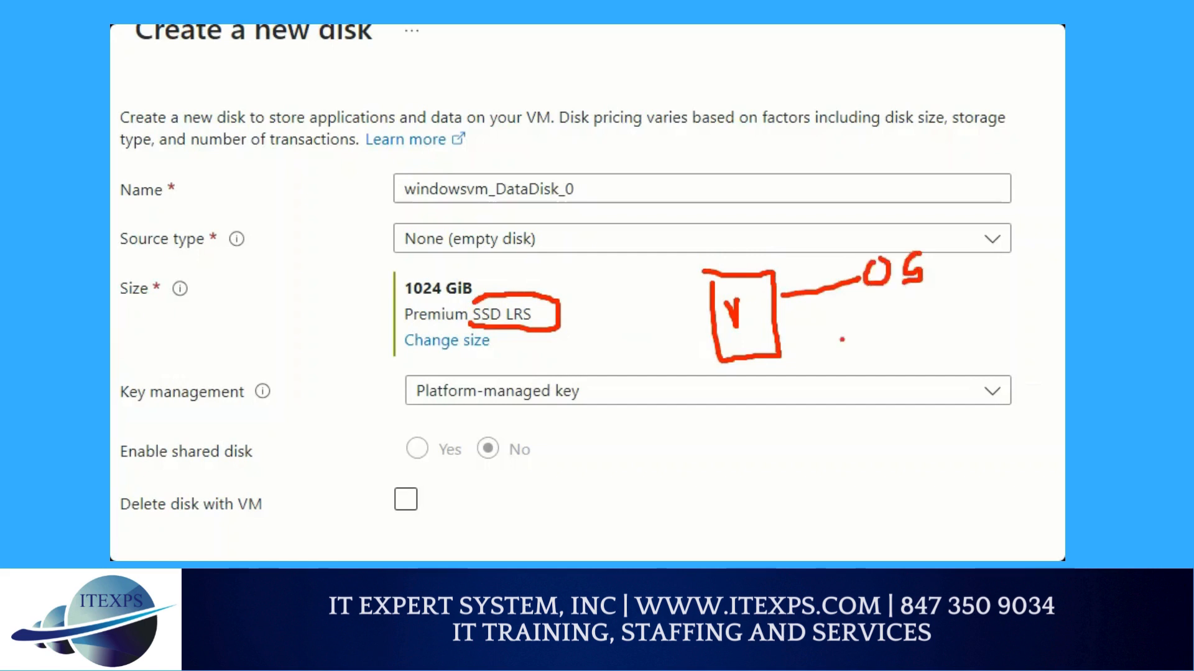
{"action": "left_click_drag", "start_coordinate": [781, 351], "coordinate": [811, 351]}
{"action": "left_click", "coordinate": [829, 344]}
{"action": "left_click", "coordinate": [899, 335]}
{"action": "mouse_move", "coordinate": [937, 317]}
{"action": "left_mouse_down"}
{"action": "mouse_move", "coordinate": [927, 341]}
{"action": "mouse_move", "coordinate": [945, 311]}
{"action": "left_mouse_up"}
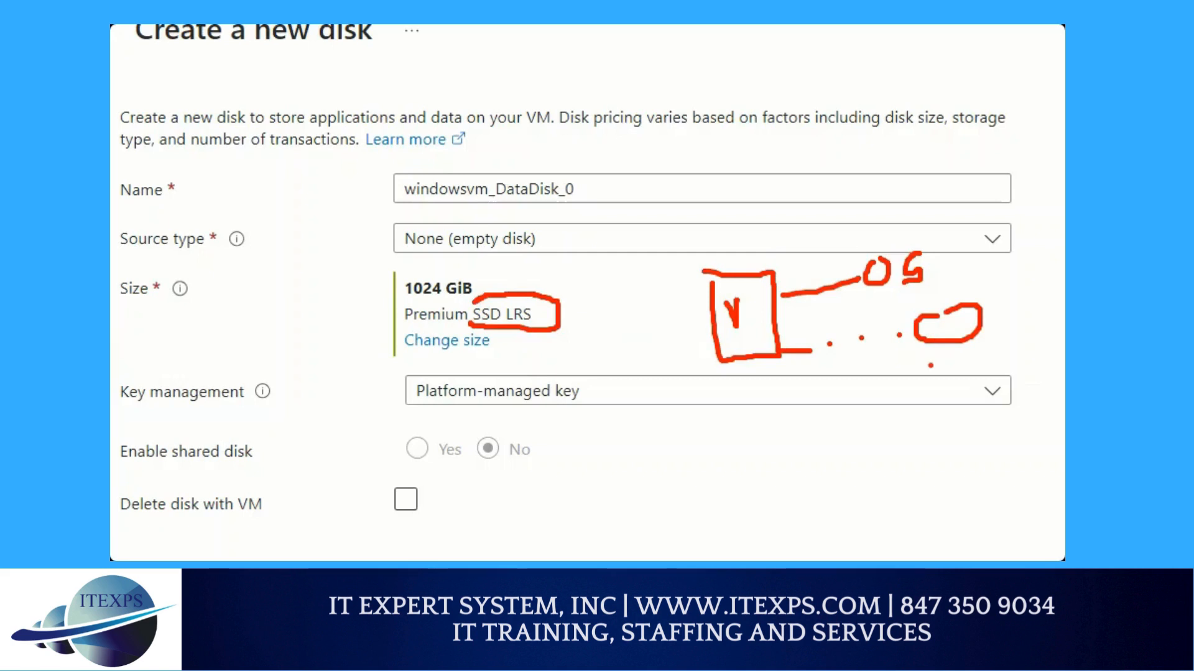
{"action": "left_click_drag", "start_coordinate": [913, 363], "coordinate": [1003, 338]}
{"action": "left_click_drag", "start_coordinate": [918, 377], "coordinate": [1031, 335]}
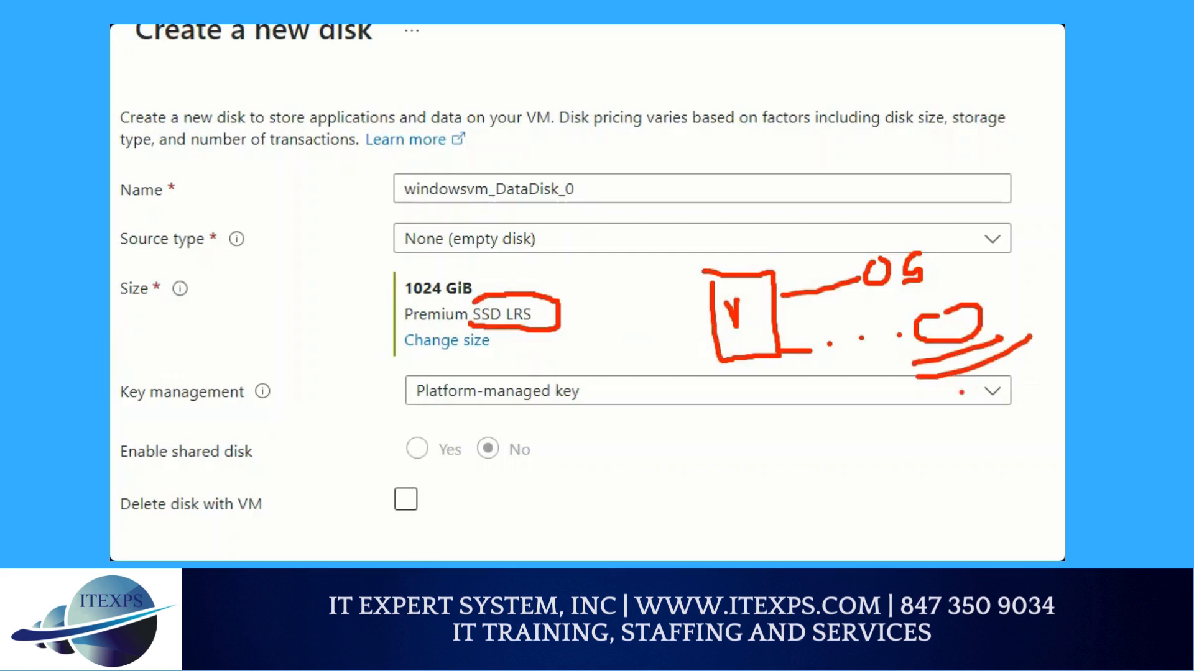
{"action": "mouse_move", "coordinate": [881, 323]}
{"action": "left_mouse_down"}
{"action": "mouse_move", "coordinate": [867, 353]}
{"action": "mouse_move", "coordinate": [888, 371]}
{"action": "left_mouse_up"}
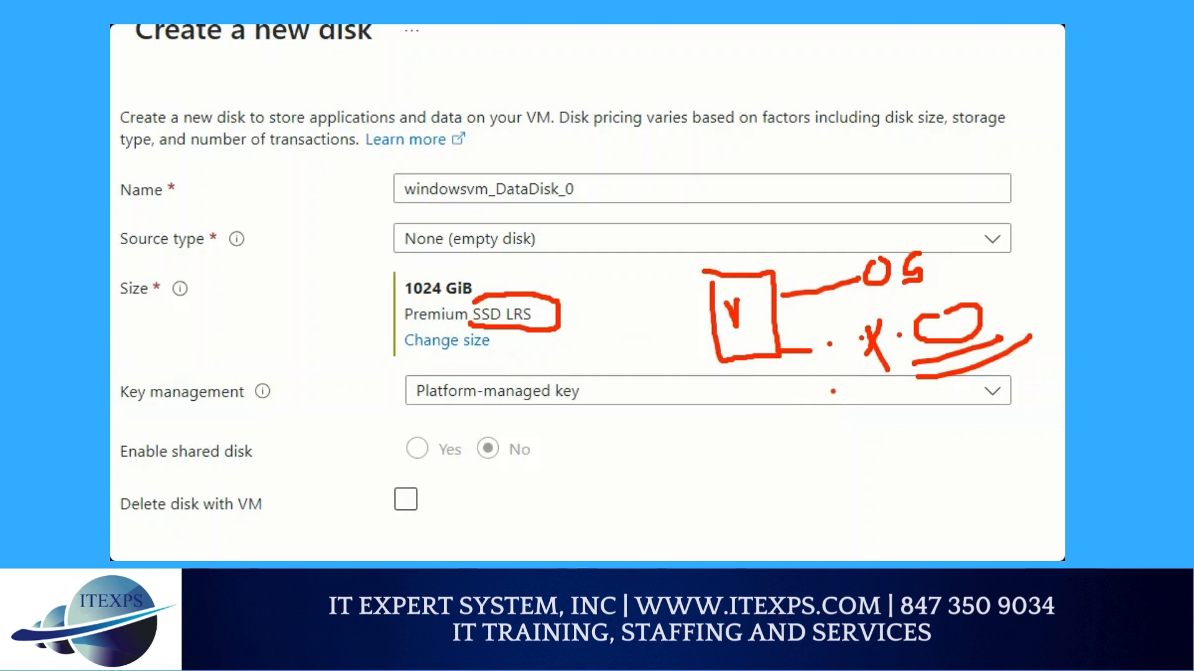
{"action": "mouse_move", "coordinate": [901, 218]}
{"action": "left_mouse_down"}
{"action": "mouse_move", "coordinate": [859, 226]}
{"action": "mouse_move", "coordinate": [854, 273]}
{"action": "mouse_move", "coordinate": [935, 225]}
{"action": "mouse_move", "coordinate": [859, 213]}
{"action": "left_mouse_up"}
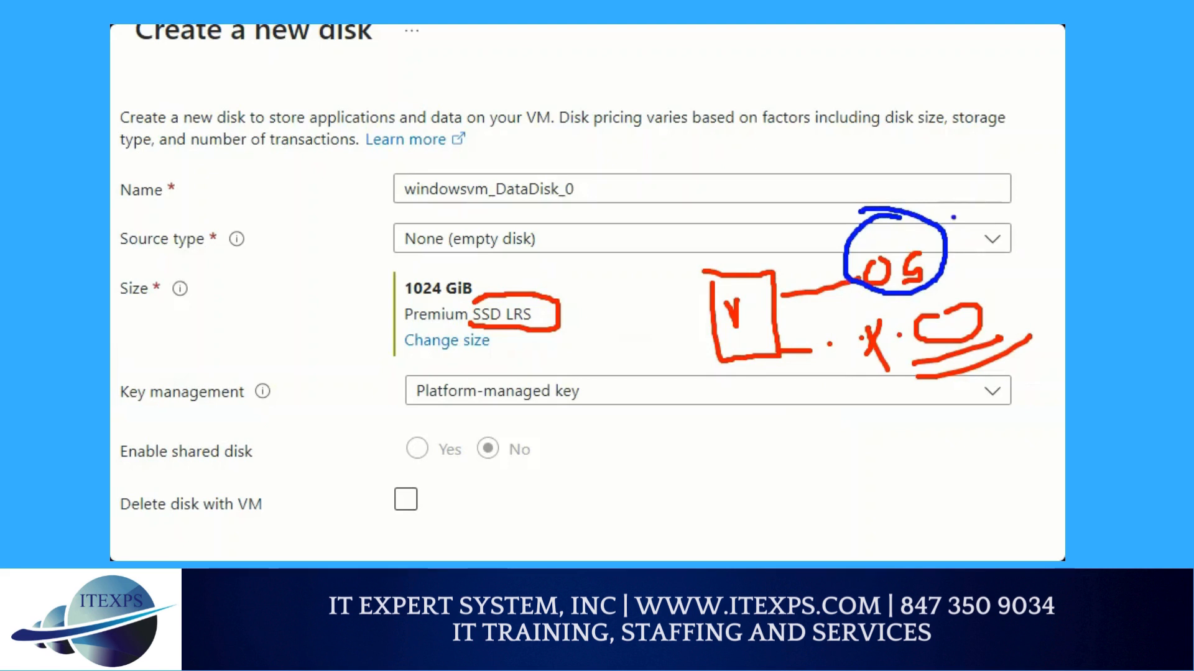
{"action": "mouse_move", "coordinate": [953, 218]}
{"action": "left_mouse_down"}
{"action": "mouse_move", "coordinate": [936, 181]}
{"action": "mouse_move", "coordinate": [952, 161]}
{"action": "mouse_move", "coordinate": [964, 179]}
{"action": "left_mouse_up"}
{"action": "left_click_drag", "start_coordinate": [736, 255], "coordinate": [778, 248]}
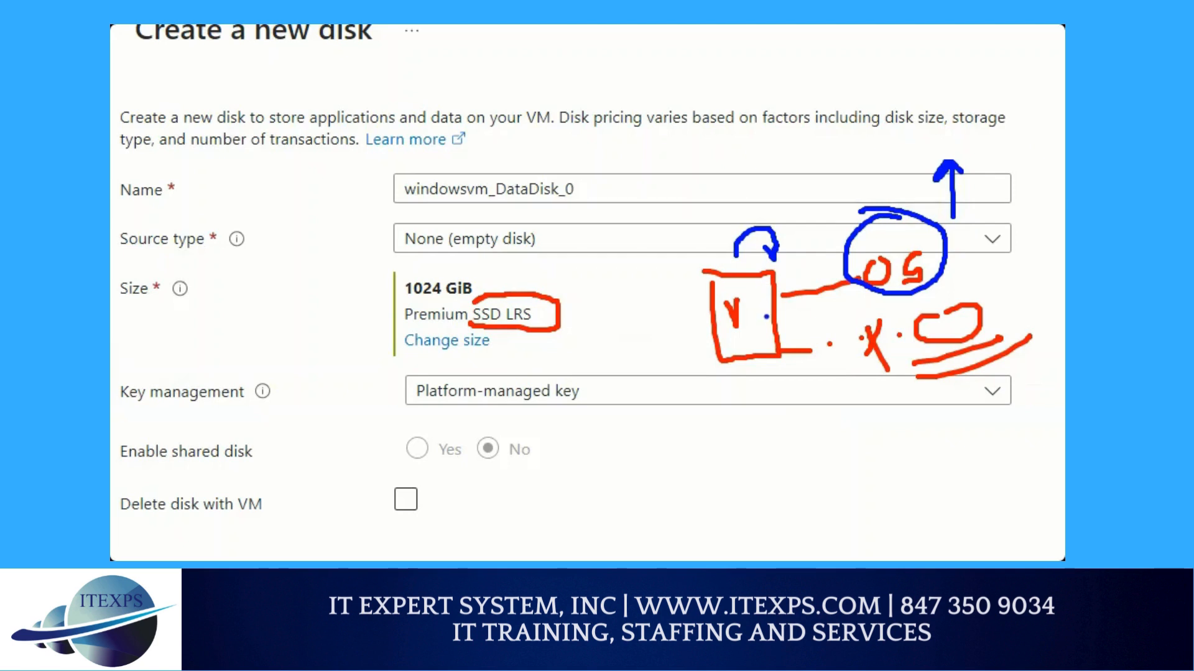
{"action": "mouse_move", "coordinate": [818, 307]}
{"action": "left_mouse_down"}
{"action": "mouse_move", "coordinate": [1023, 268]}
{"action": "mouse_move", "coordinate": [1038, 353]}
{"action": "mouse_move", "coordinate": [842, 384]}
{"action": "left_mouse_up"}
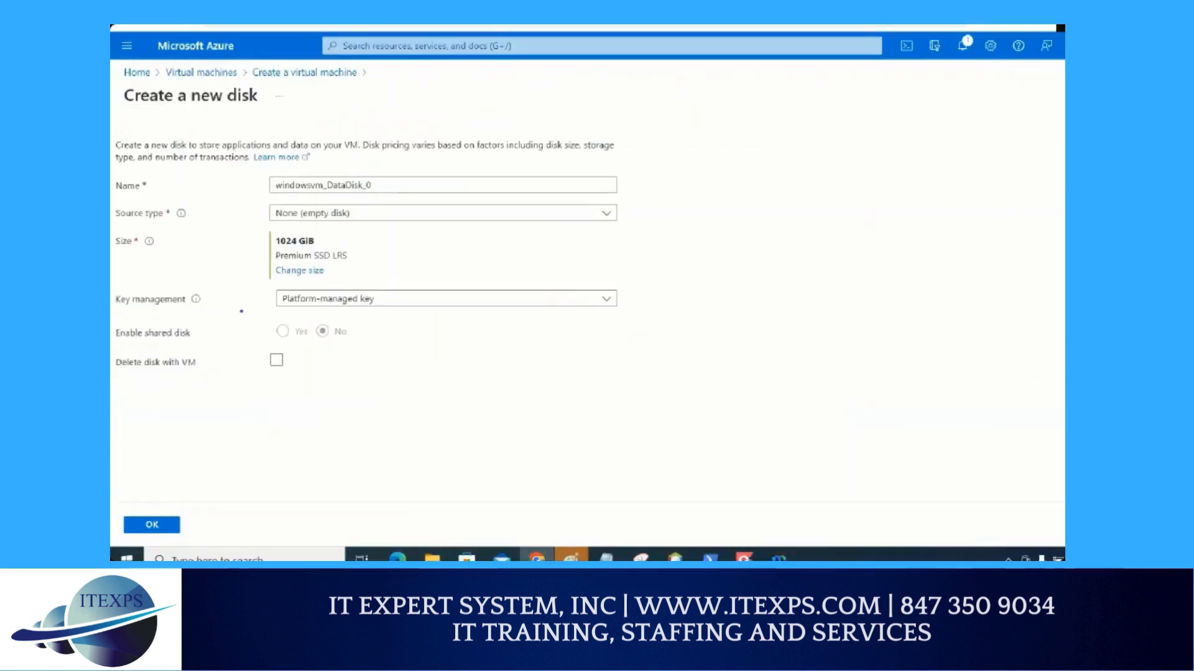
{"action": "left_click_drag", "start_coordinate": [259, 263], "coordinate": [386, 264]}
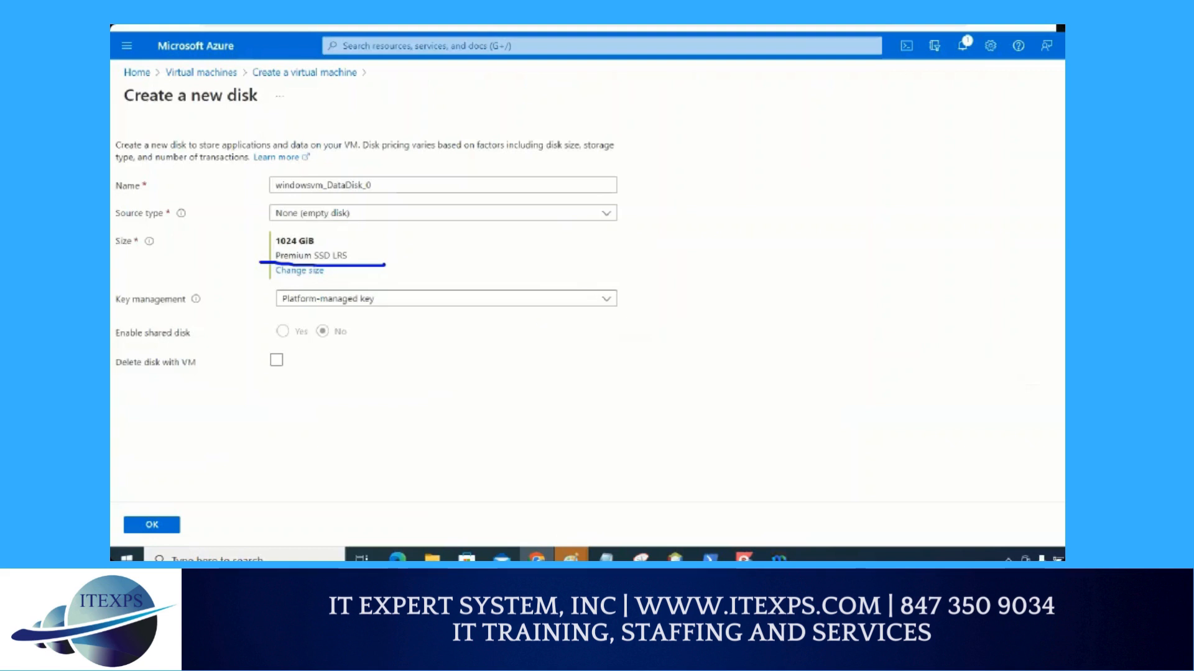
{"action": "mouse_move", "coordinate": [683, 156]}
{"action": "left_mouse_down"}
{"action": "mouse_move", "coordinate": [683, 216]}
{"action": "mouse_move", "coordinate": [744, 159]}
{"action": "mouse_move", "coordinate": [748, 212]}
{"action": "mouse_move", "coordinate": [678, 220]}
{"action": "left_mouse_up"}
{"action": "mouse_move", "coordinate": [689, 113]}
{"action": "left_mouse_down"}
{"action": "mouse_move", "coordinate": [698, 131]}
{"action": "mouse_move", "coordinate": [706, 107]}
{"action": "left_mouse_up"}
{"action": "mouse_move", "coordinate": [717, 127]}
{"action": "left_mouse_down"}
{"action": "mouse_move", "coordinate": [718, 117]}
{"action": "mouse_move", "coordinate": [743, 126]}
{"action": "left_mouse_up"}
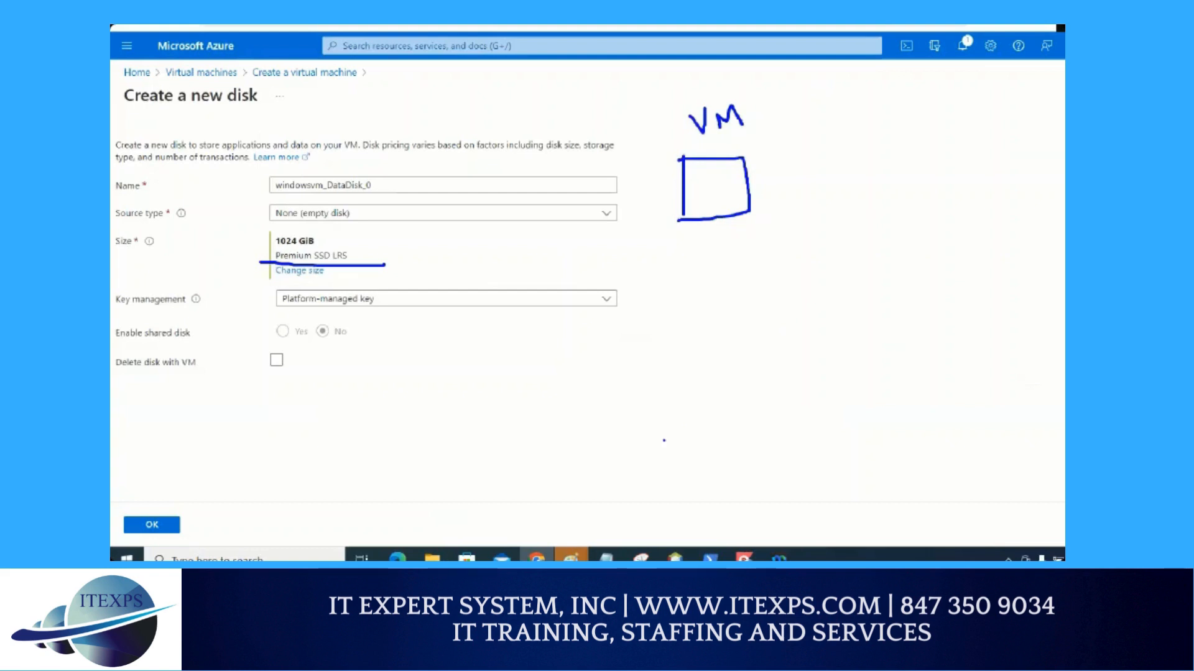
{"action": "mouse_move", "coordinate": [705, 228]}
{"action": "left_mouse_down"}
{"action": "mouse_move", "coordinate": [712, 287]}
{"action": "mouse_move", "coordinate": [814, 280]}
{"action": "mouse_move", "coordinate": [818, 316]}
{"action": "left_mouse_up"}
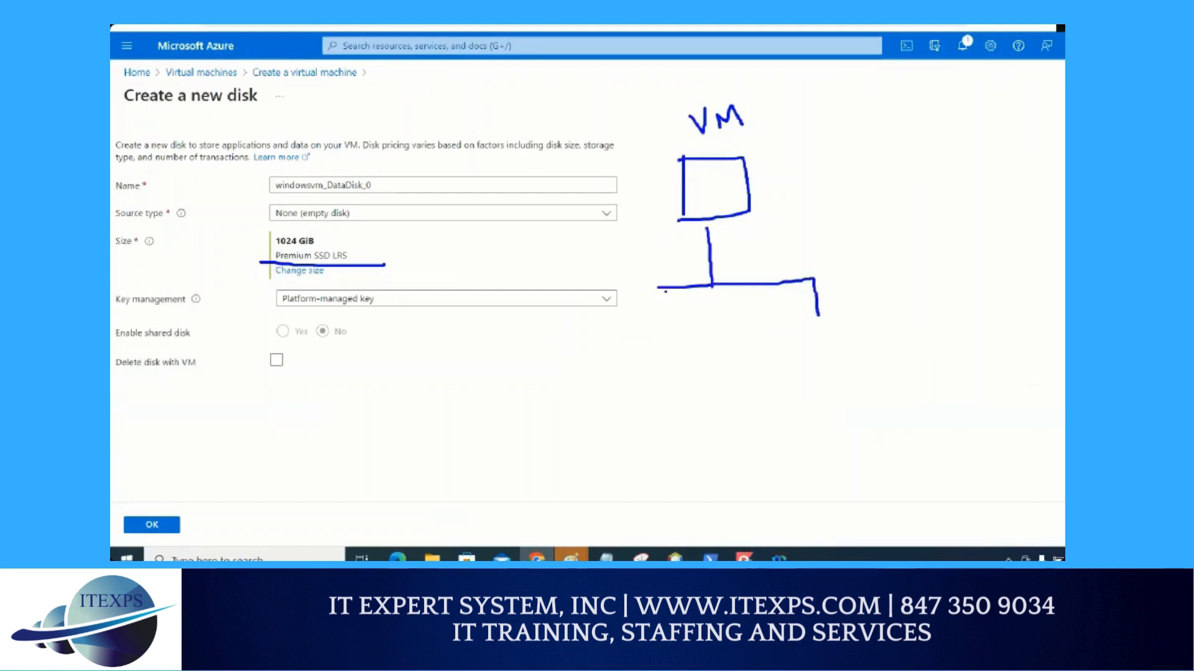
{"action": "left_click_drag", "start_coordinate": [665, 291], "coordinate": [668, 326]}
{"action": "mouse_move", "coordinate": [730, 287]}
{"action": "left_mouse_down"}
{"action": "mouse_move", "coordinate": [729, 335]}
{"action": "mouse_move", "coordinate": [735, 320]}
{"action": "left_mouse_up"}
{"action": "left_click", "coordinate": [774, 325]}
{"action": "left_click_drag", "start_coordinate": [816, 317], "coordinate": [821, 318]}
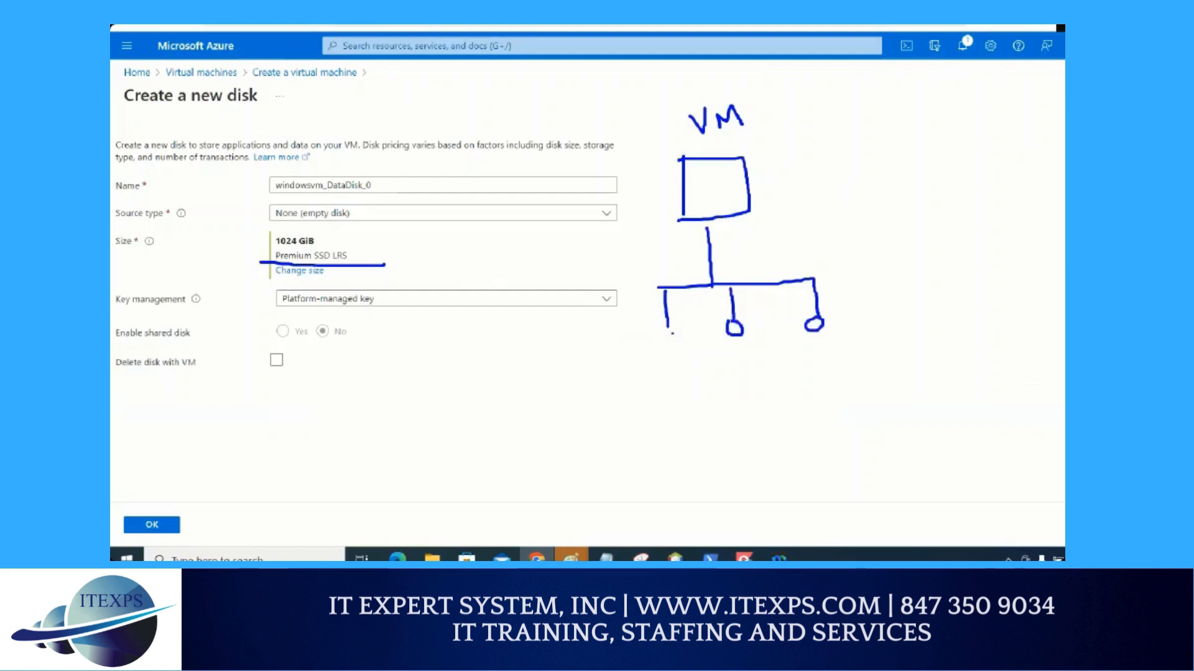
{"action": "left_click_drag", "start_coordinate": [671, 334], "coordinate": [670, 336]}
{"action": "key", "text": "Escape"}
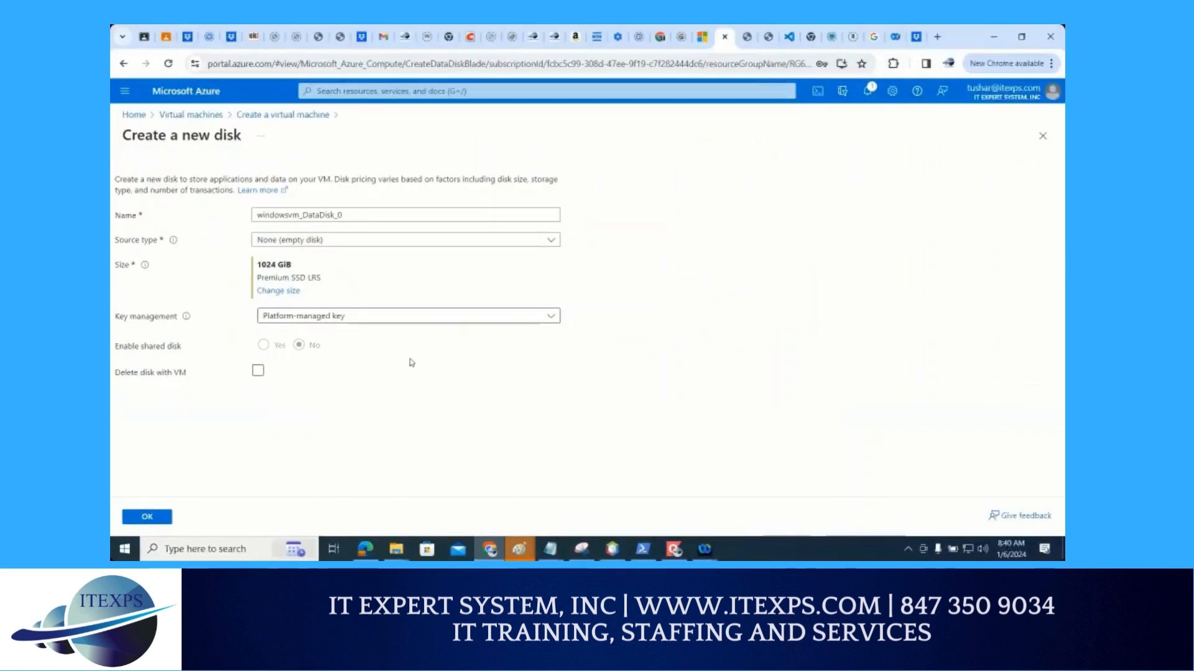
Add the configured data disk windowsvm_DataDisk_0 to the virtual machine and open its settings for editing
{"action": "left_click", "coordinate": [148, 517]}
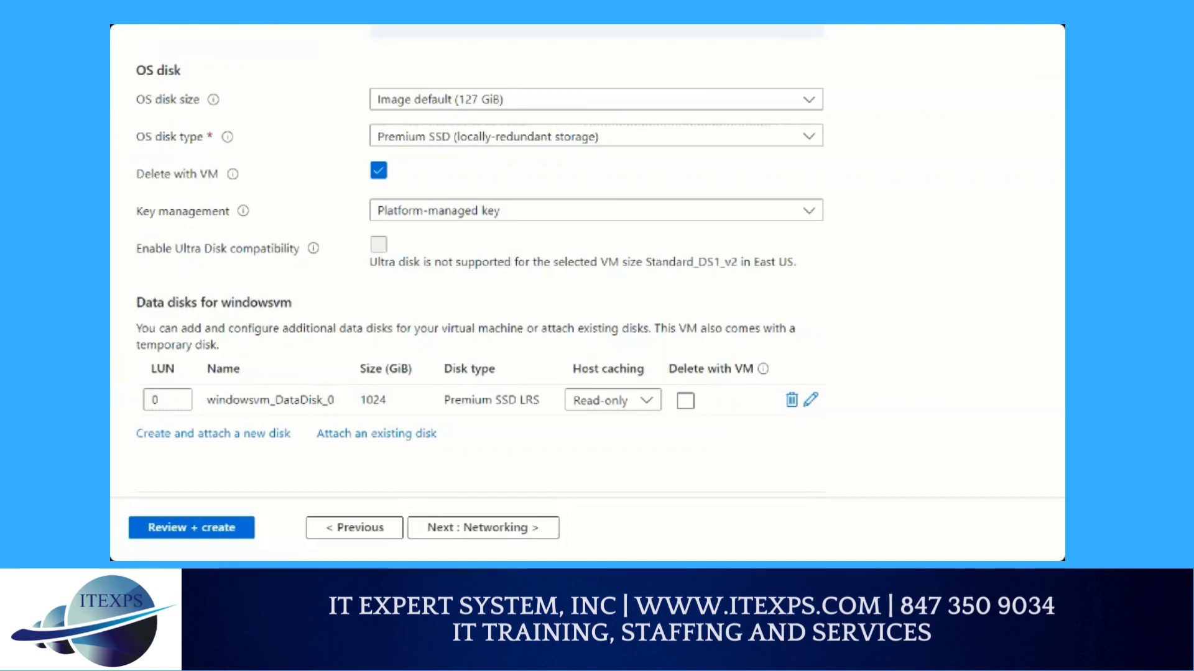
{"action": "left_click", "coordinate": [810, 400]}
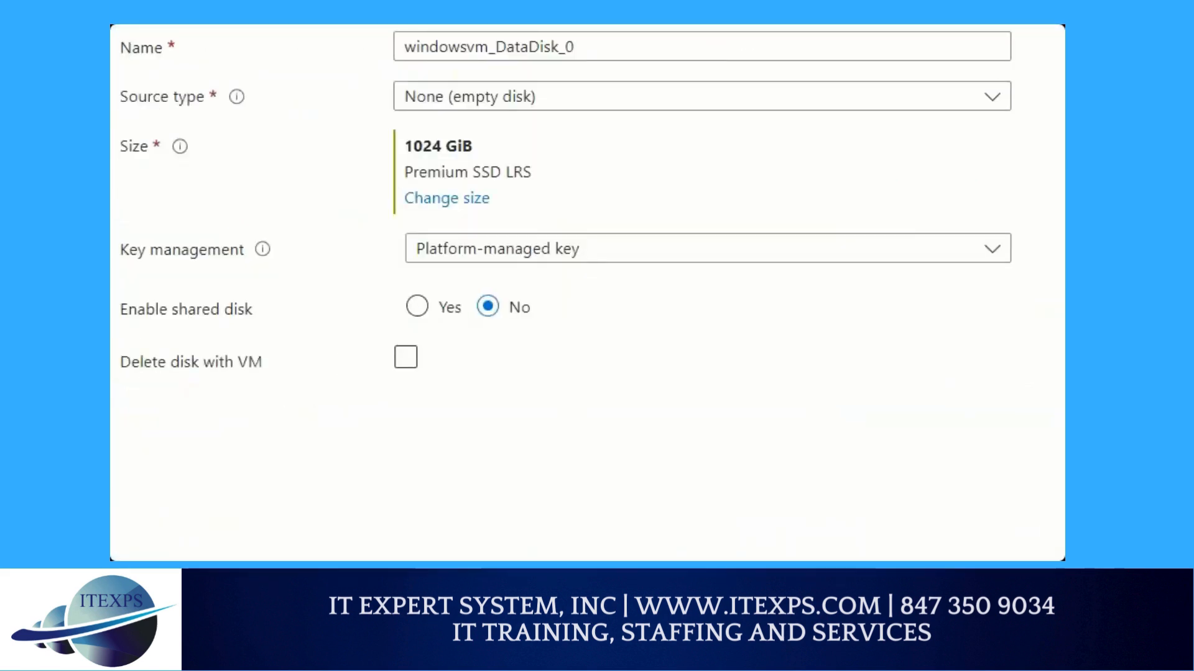
{"action": "mouse_move", "coordinate": [350, 274]}
{"action": "left_mouse_down"}
{"action": "mouse_move", "coordinate": [289, 353]}
{"action": "mouse_move", "coordinate": [439, 316]}
{"action": "mouse_move", "coordinate": [382, 287]}
{"action": "left_mouse_up"}
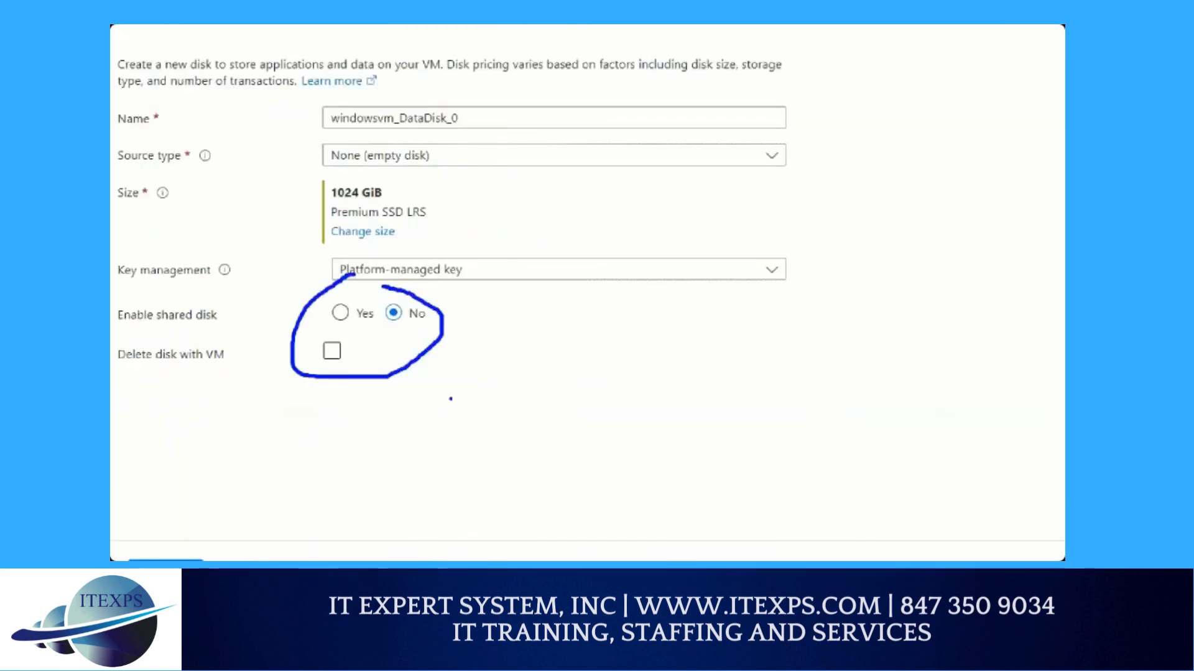
{"action": "left_click_drag", "start_coordinate": [691, 311], "coordinate": [793, 311]}
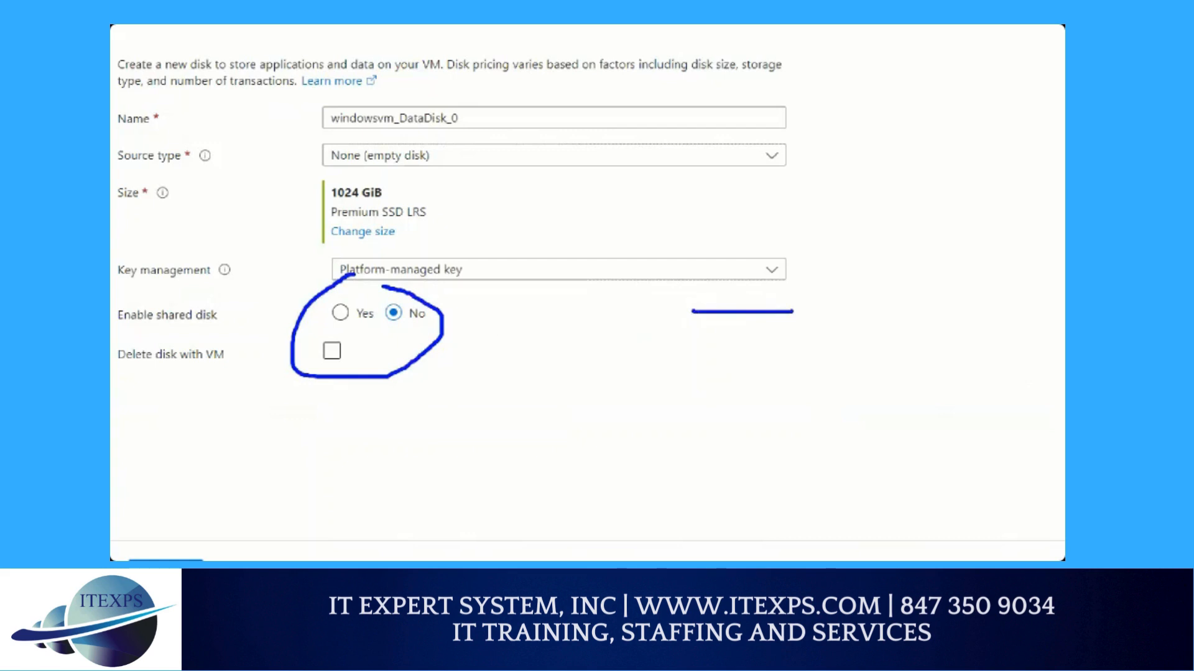
{"action": "mouse_move", "coordinate": [693, 312]}
{"action": "left_mouse_down"}
{"action": "mouse_move", "coordinate": [676, 321]}
{"action": "mouse_move", "coordinate": [808, 330]}
{"action": "mouse_move", "coordinate": [791, 311]}
{"action": "left_mouse_up"}
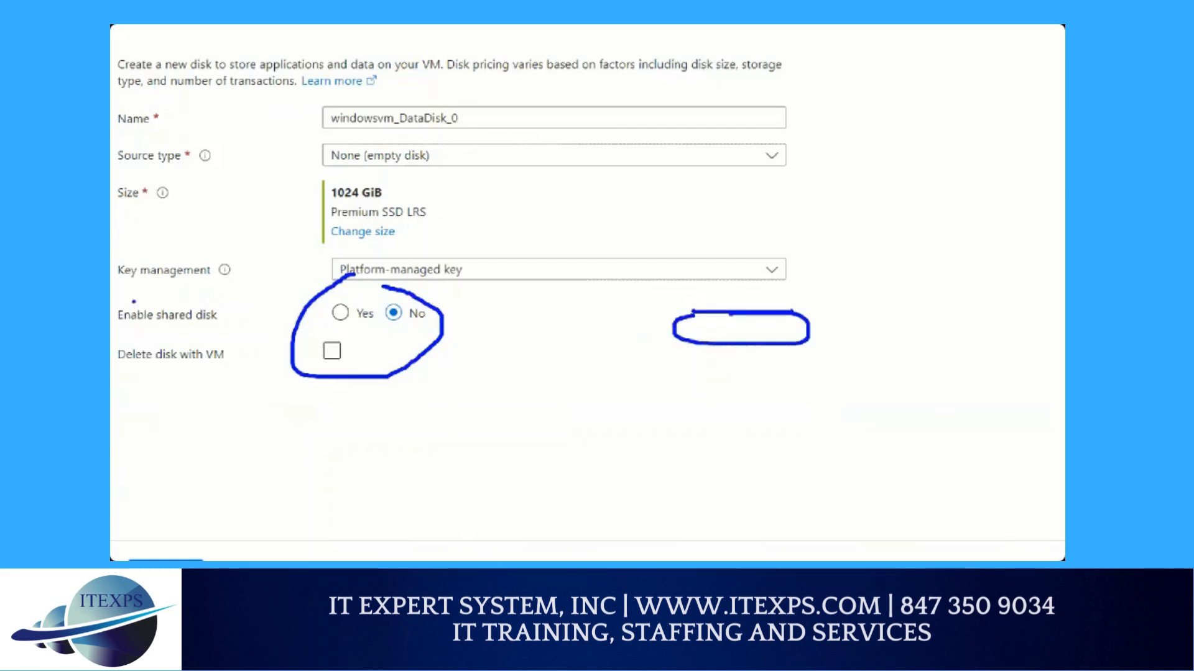
{"action": "left_click_drag", "start_coordinate": [125, 328], "coordinate": [184, 332]}
{"action": "left_click_drag", "start_coordinate": [691, 125], "coordinate": [726, 280]}
{"action": "mouse_move", "coordinate": [941, 89]}
{"action": "left_mouse_down"}
{"action": "mouse_move", "coordinate": [857, 192]}
{"action": "mouse_move", "coordinate": [816, 288]}
{"action": "left_mouse_up"}
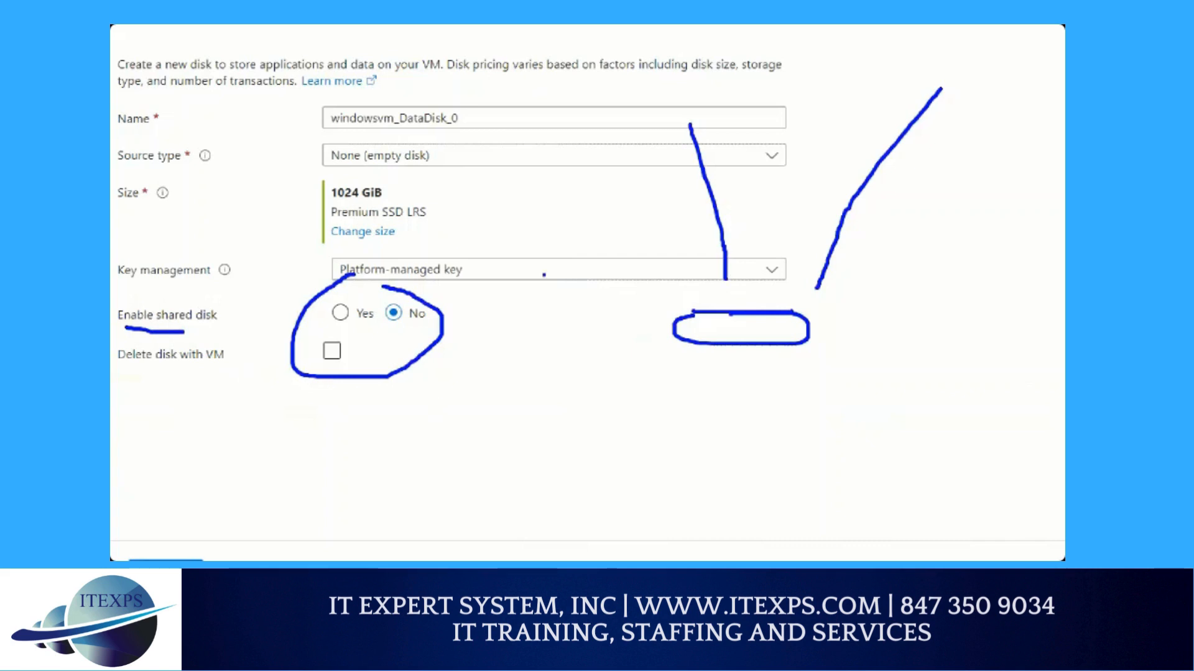
{"action": "mouse_move", "coordinate": [686, 94]}
{"action": "left_mouse_down"}
{"action": "mouse_move", "coordinate": [650, 112]}
{"action": "mouse_move", "coordinate": [721, 96]}
{"action": "mouse_move", "coordinate": [703, 93]}
{"action": "mouse_move", "coordinate": [675, 175]}
{"action": "left_mouse_up"}
{"action": "left_click_drag", "start_coordinate": [659, 77], "coordinate": [710, 154]}
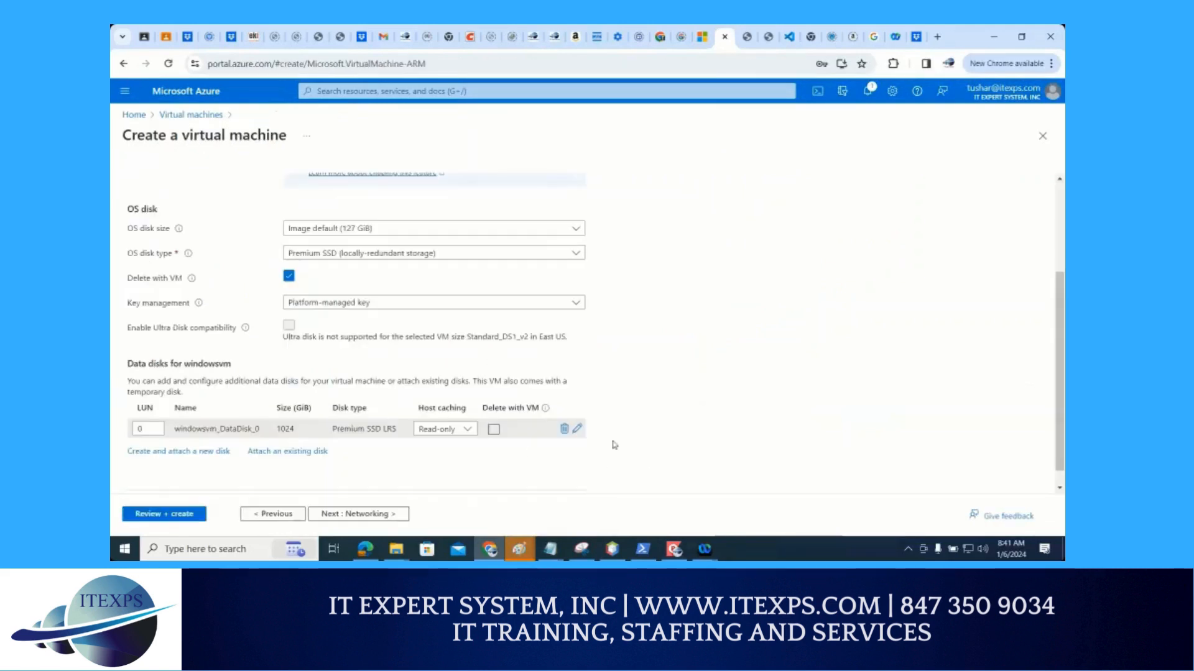
Examine the data disk's host caching options, leaving Read-only selected, and proceed to the virtual machine's networking settings
{"action": "left_click", "coordinate": [450, 432]}
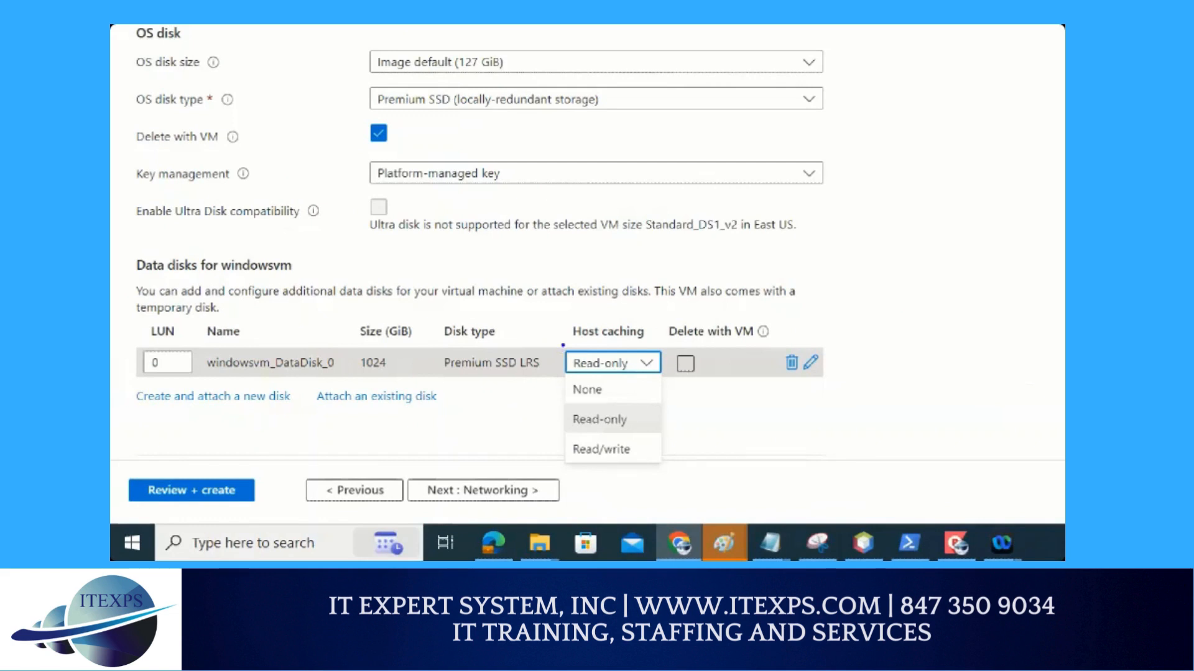
{"action": "left_click_drag", "start_coordinate": [563, 345], "coordinate": [628, 343]}
{"action": "mouse_move", "coordinate": [627, 407]}
{"action": "left_mouse_down"}
{"action": "mouse_move", "coordinate": [566, 418]}
{"action": "mouse_move", "coordinate": [618, 437]}
{"action": "mouse_move", "coordinate": [630, 424]}
{"action": "left_mouse_up"}
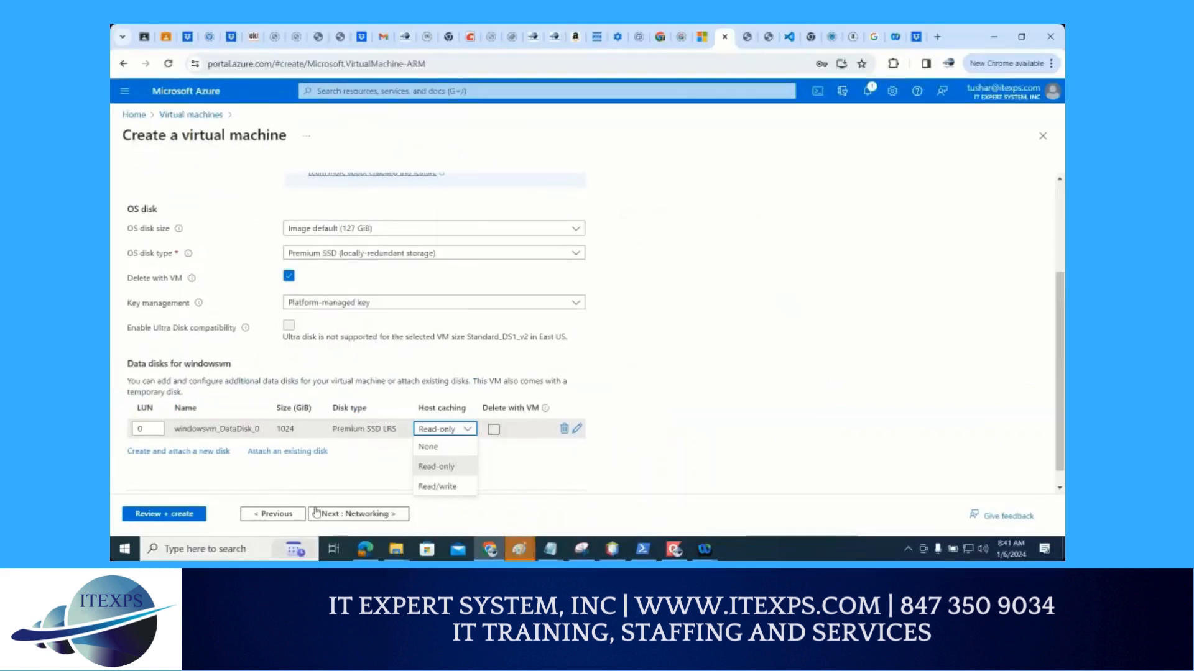
{"action": "left_click", "coordinate": [359, 513]}
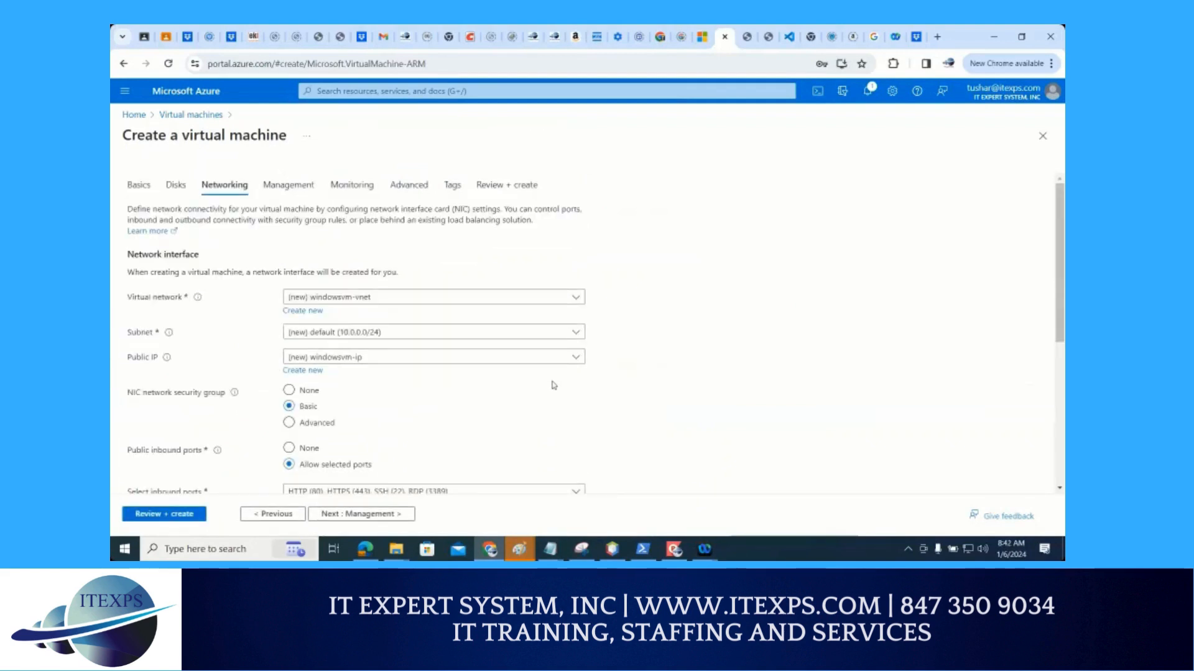
Review the networking settings down to the load balancing options, keep the defaults, and proceed to the management settings
{"action": "scroll", "coordinate": [553, 386], "scroll_direction": "down", "scroll_amount": 1}
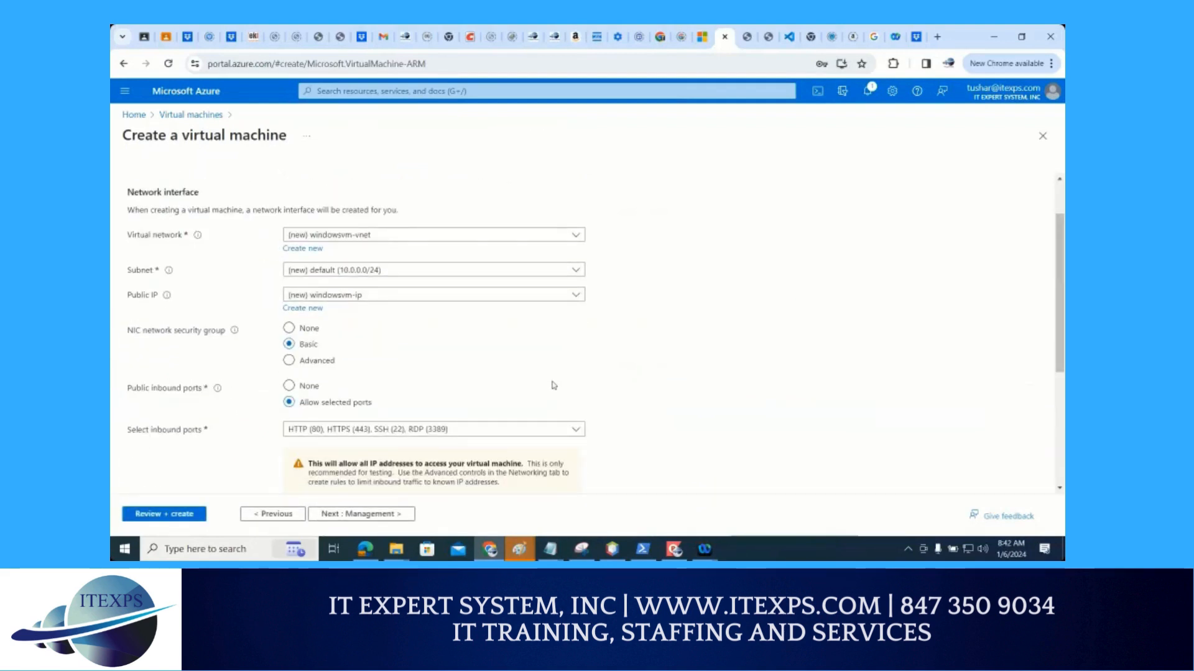
{"action": "scroll", "coordinate": [553, 385], "scroll_direction": "down", "scroll_amount": 1}
{"action": "scroll", "coordinate": [554, 385], "scroll_direction": "down", "scroll_amount": 1}
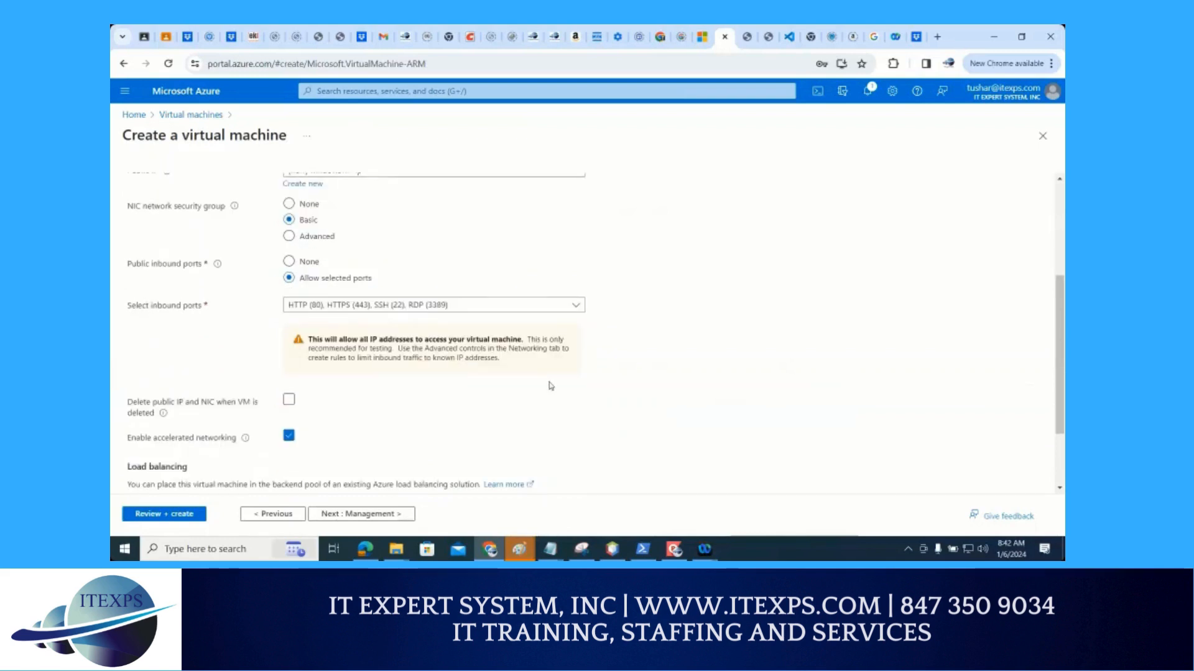
{"action": "scroll", "coordinate": [550, 386], "scroll_direction": "down", "scroll_amount": 2}
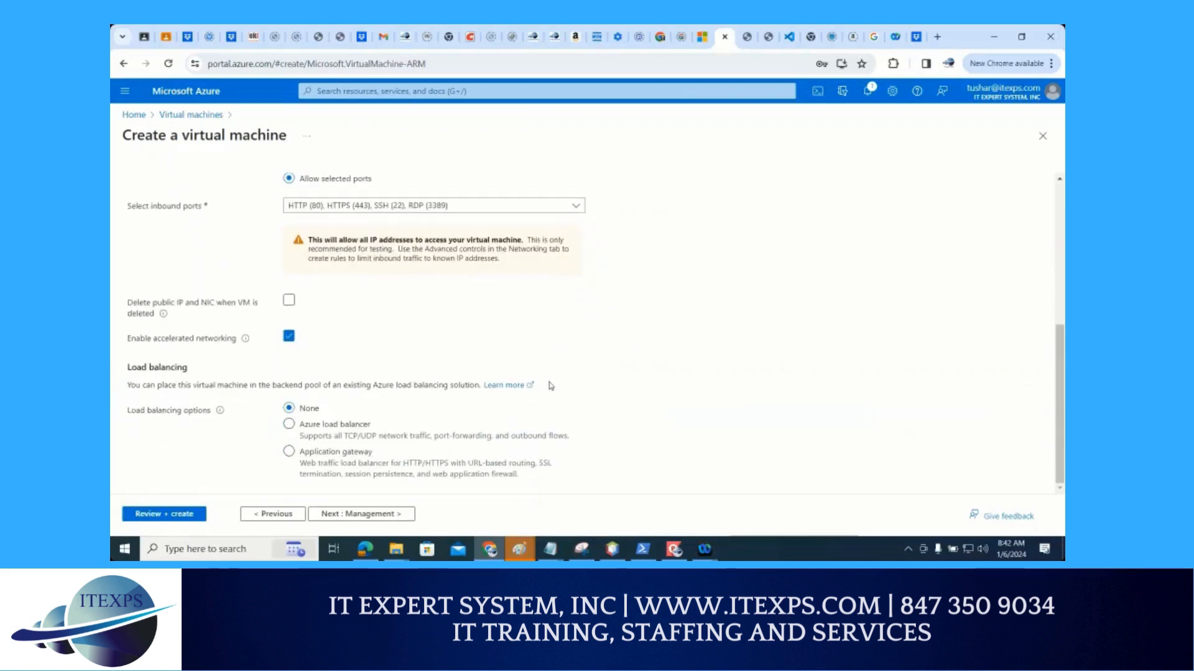
{"action": "left_click", "coordinate": [385, 515]}
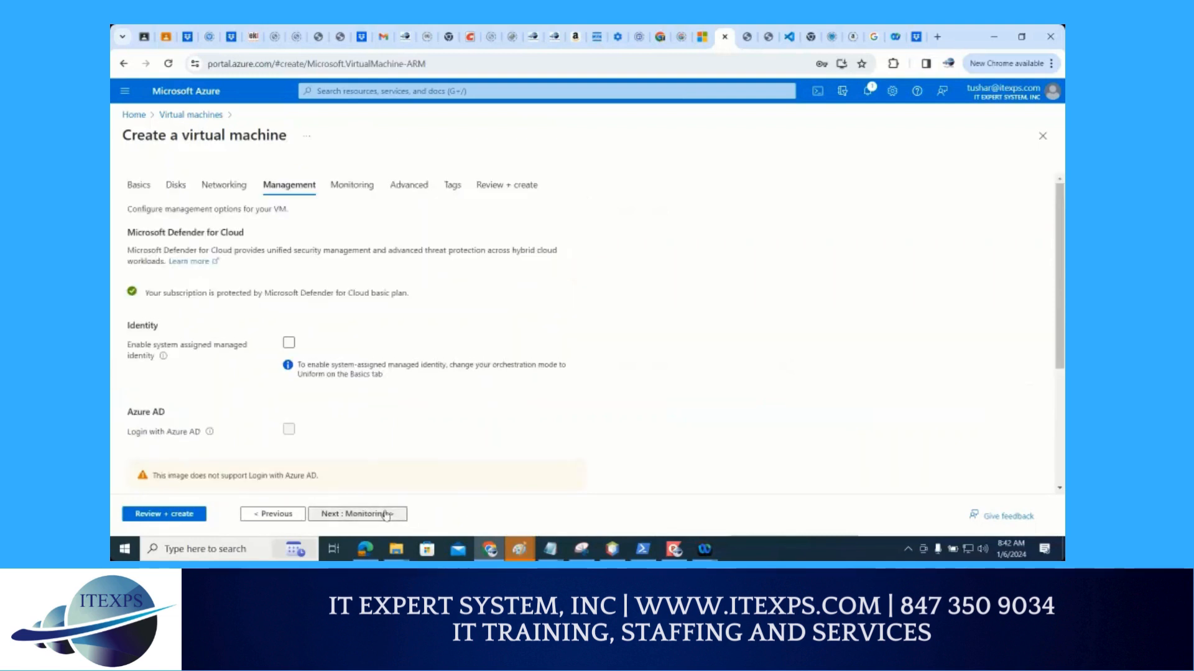
Review the management settings, keep the defaults, and continue past monitoring to the advanced settings
{"action": "scroll", "coordinate": [415, 391], "scroll_direction": "down", "scroll_amount": 3}
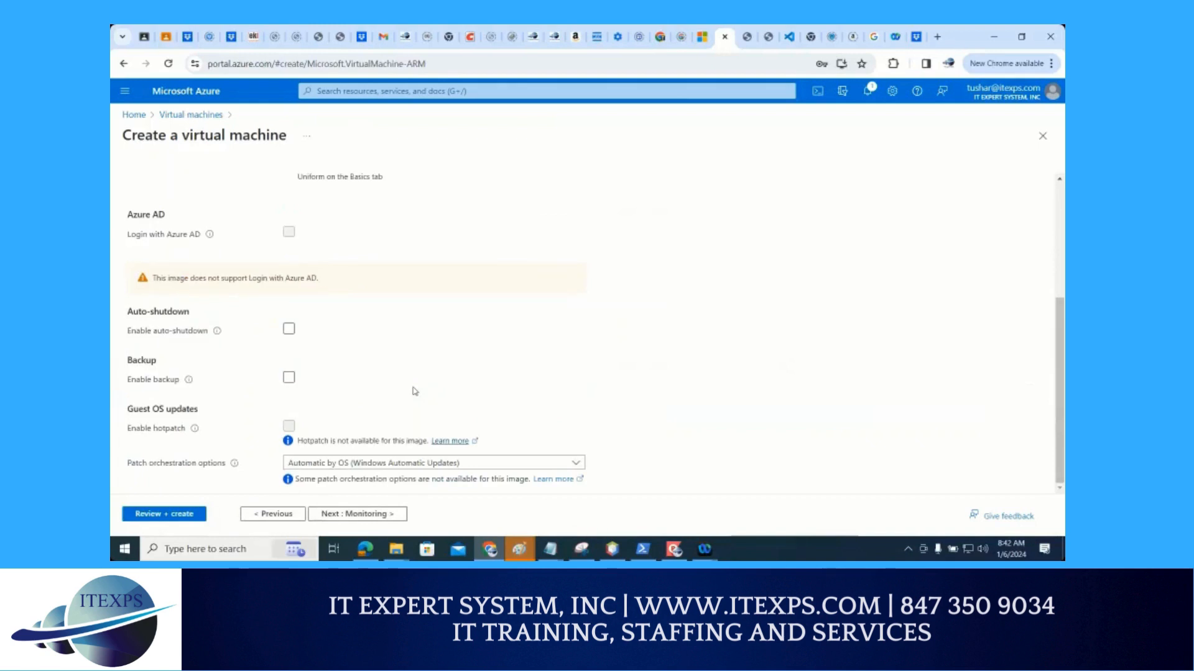
{"action": "left_click", "coordinate": [368, 514]}
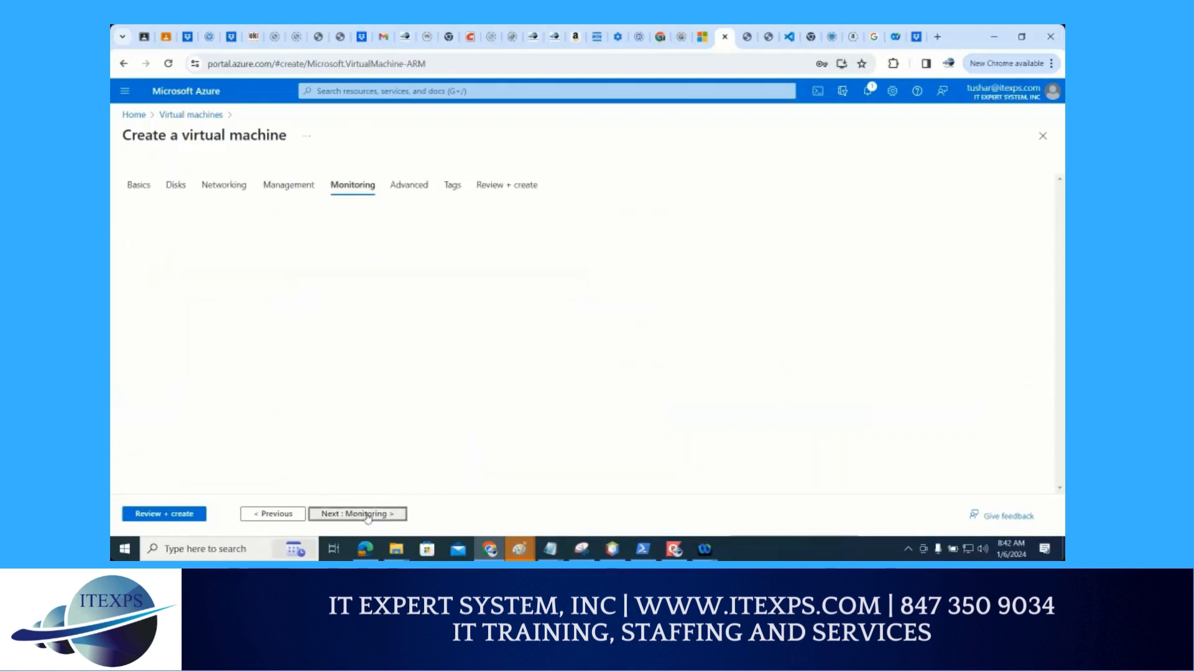
{"action": "left_click", "coordinate": [368, 515]}
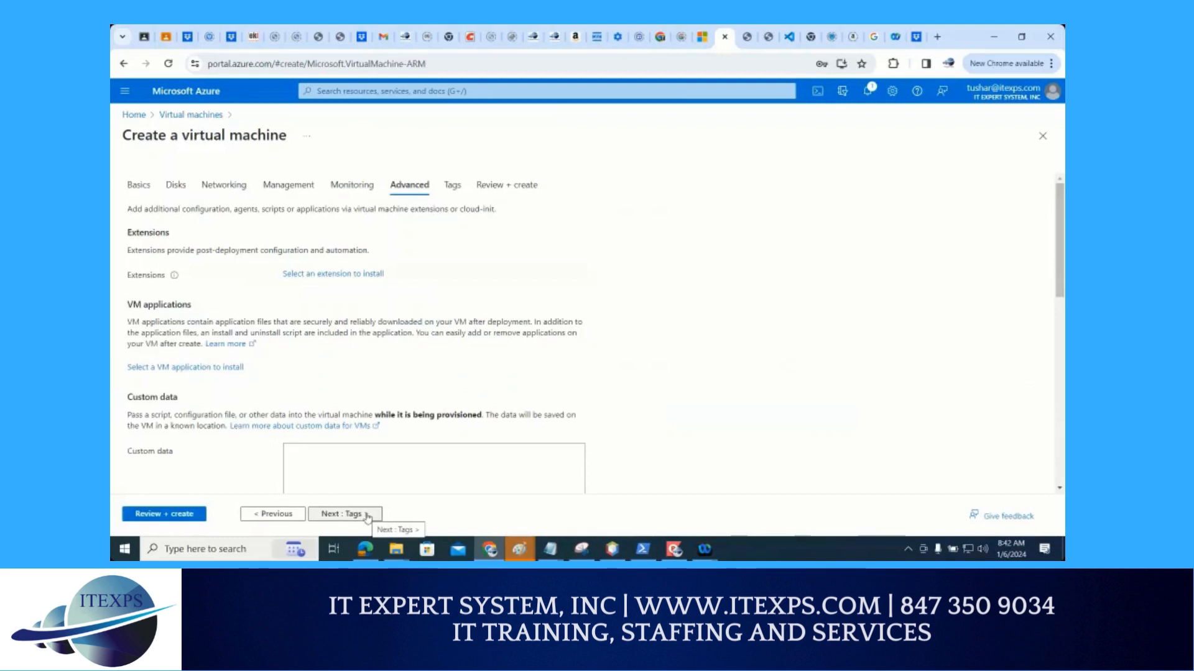
Review the virtual machine configuration and create the virtual machine to start its deployment
{"action": "left_click", "coordinate": [157, 516]}
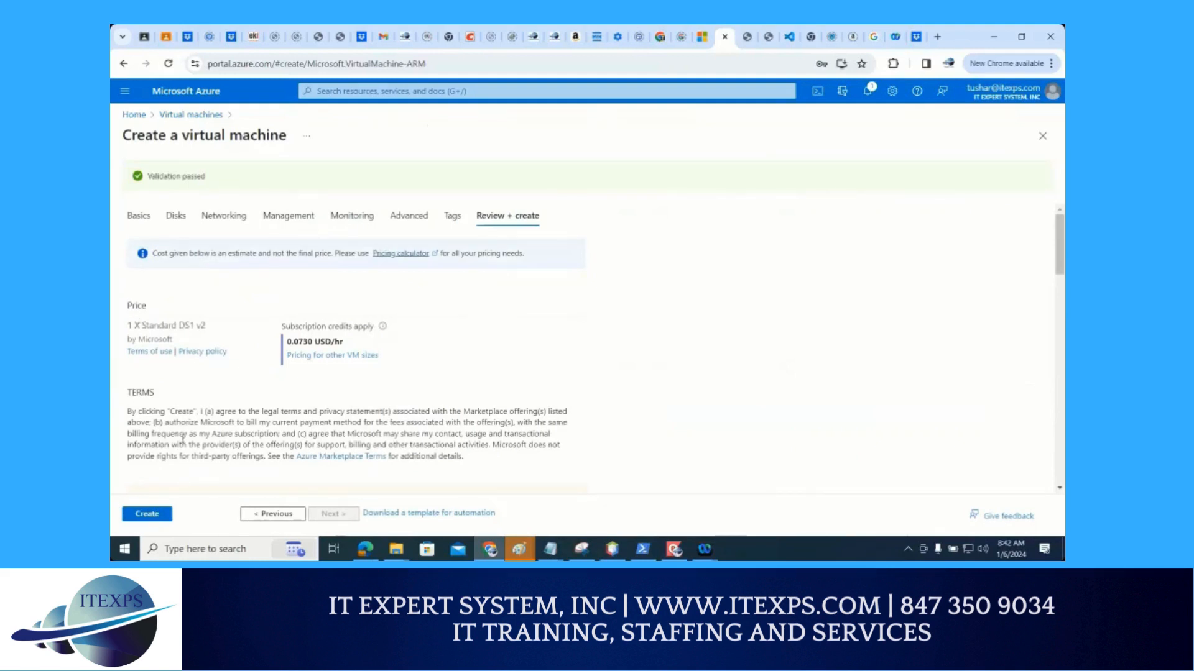
{"action": "left_click", "coordinate": [149, 515]}
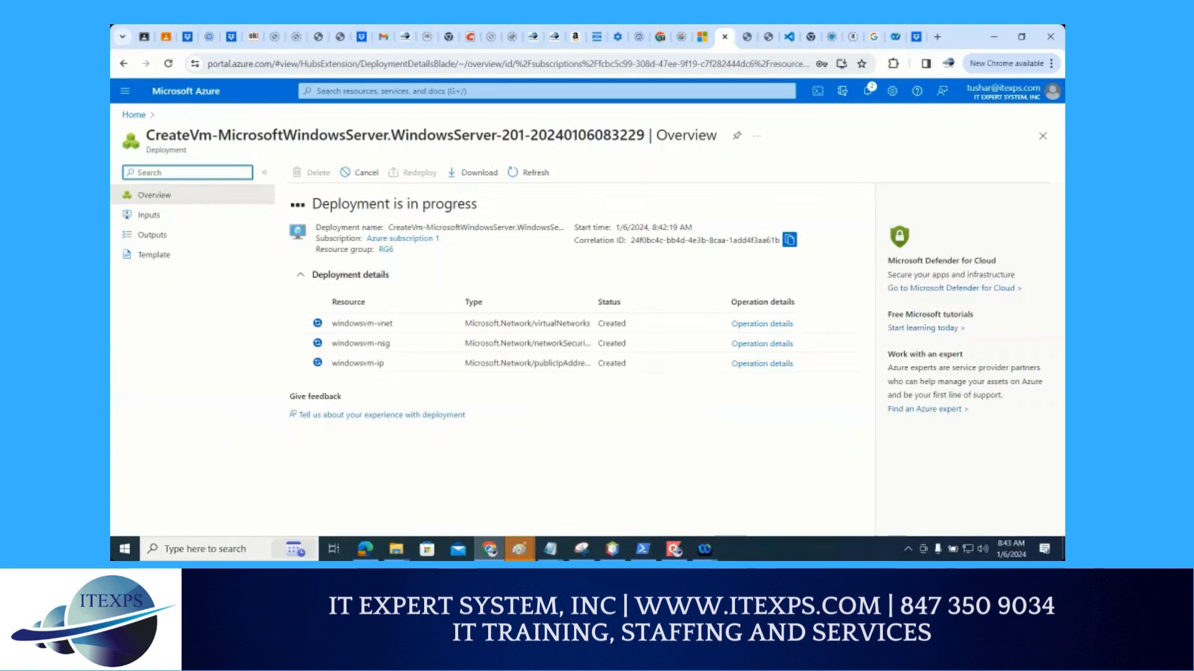
Draw a blue circle labelled StA over the deployment details, with four lines branching out of it
{"action": "mouse_move", "coordinate": [553, 157]}
{"action": "left_mouse_down"}
{"action": "mouse_move", "coordinate": [525, 168]}
{"action": "mouse_move", "coordinate": [534, 297]}
{"action": "mouse_move", "coordinate": [649, 199]}
{"action": "mouse_move", "coordinate": [575, 130]}
{"action": "mouse_move", "coordinate": [544, 130]}
{"action": "mouse_move", "coordinate": [507, 175]}
{"action": "left_mouse_up"}
{"action": "left_click_drag", "start_coordinate": [493, 72], "coordinate": [477, 98]}
{"action": "mouse_move", "coordinate": [505, 73]}
{"action": "left_mouse_down"}
{"action": "mouse_move", "coordinate": [516, 93]}
{"action": "mouse_move", "coordinate": [520, 73]}
{"action": "mouse_move", "coordinate": [556, 81]}
{"action": "left_mouse_up"}
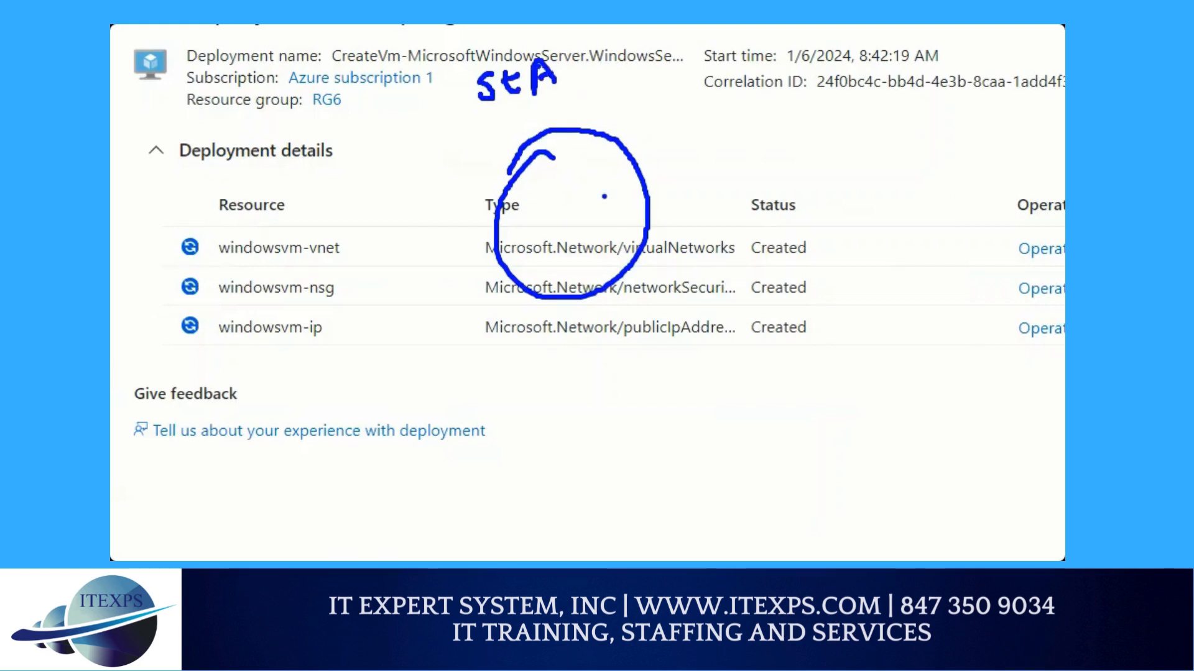
{"action": "left_click_drag", "start_coordinate": [604, 197], "coordinate": [744, 216]}
{"action": "left_click_drag", "start_coordinate": [598, 228], "coordinate": [701, 336]}
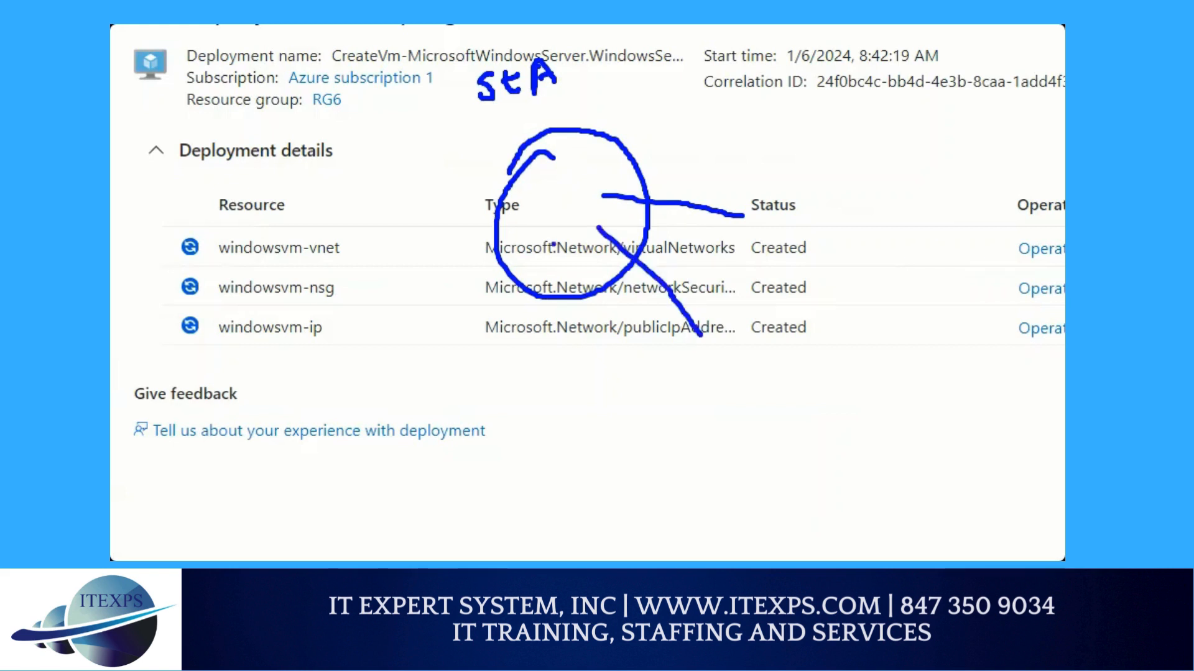
{"action": "left_click_drag", "start_coordinate": [553, 245], "coordinate": [557, 387]}
{"action": "left_click_drag", "start_coordinate": [518, 248], "coordinate": [455, 390]}
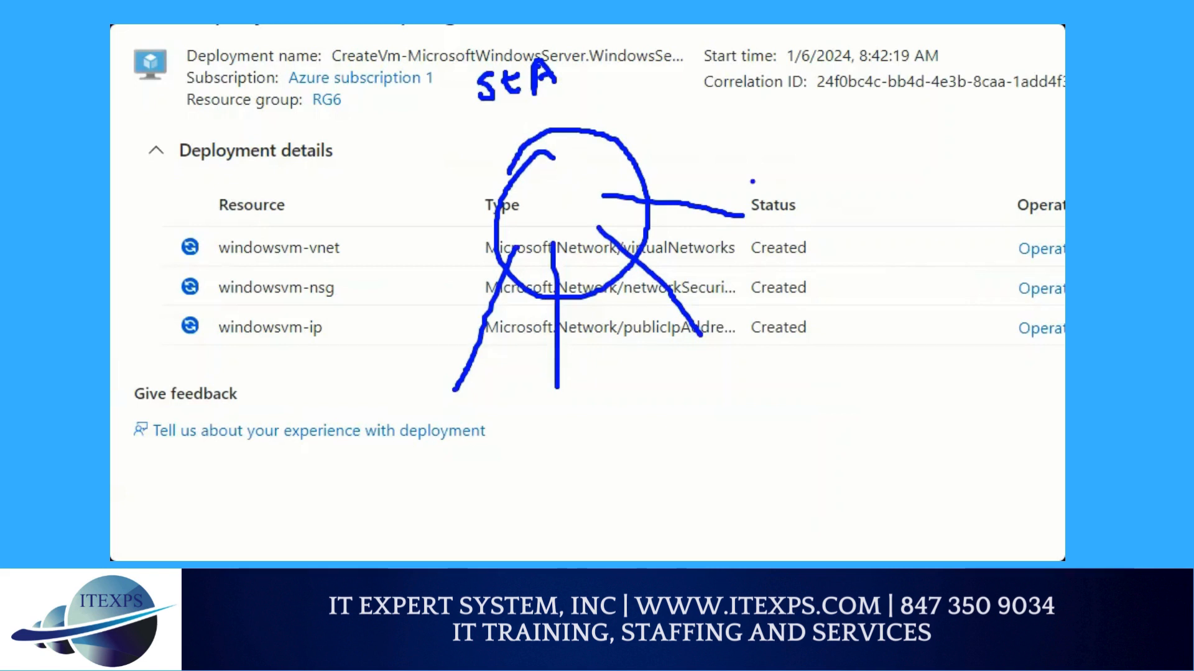
Label the uppermost branch BLOB, underline and box the label, and add short strokes beside it
{"action": "left_click_drag", "start_coordinate": [769, 167], "coordinate": [769, 210]}
{"action": "left_click_drag", "start_coordinate": [758, 159], "coordinate": [771, 210]}
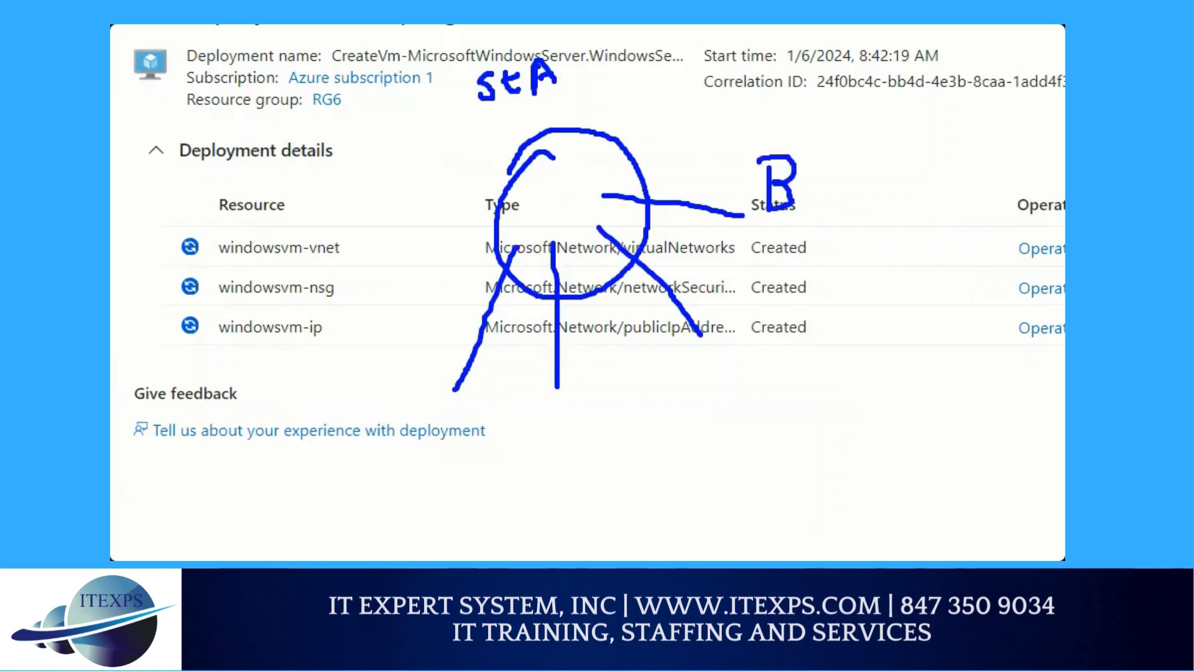
{"action": "left_click_drag", "start_coordinate": [824, 144], "coordinate": [811, 201]}
{"action": "left_click_drag", "start_coordinate": [843, 157], "coordinate": [839, 155]}
{"action": "left_click_drag", "start_coordinate": [865, 155], "coordinate": [859, 199]}
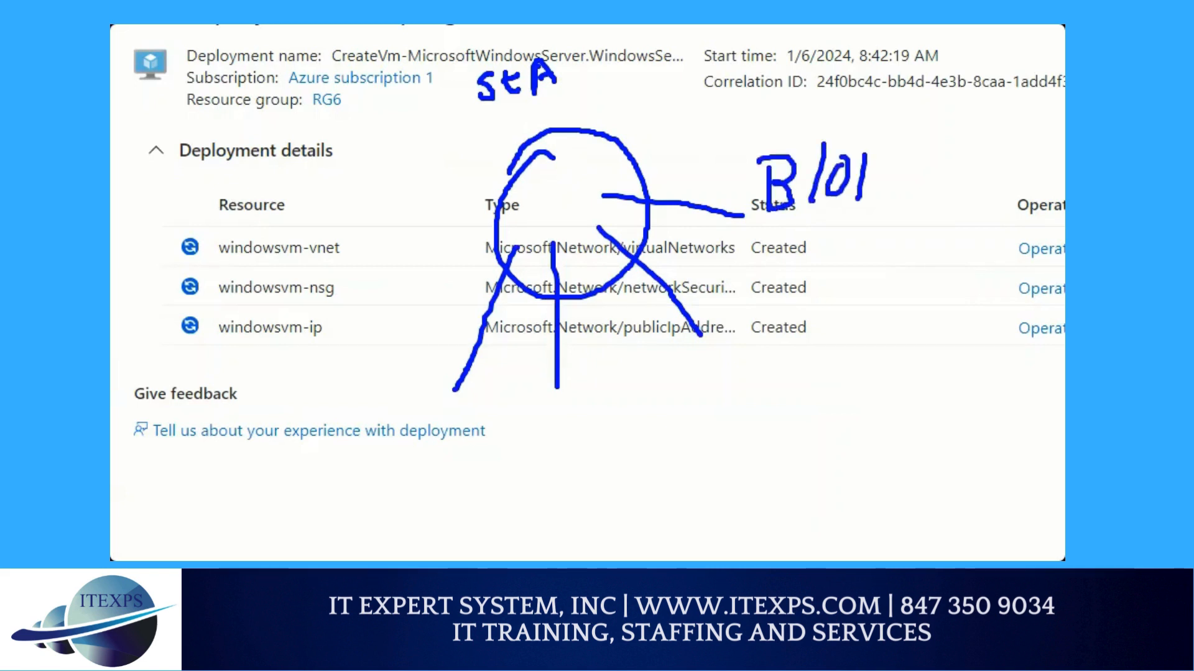
{"action": "left_click_drag", "start_coordinate": [860, 148], "coordinate": [860, 198]}
{"action": "left_click_drag", "start_coordinate": [776, 218], "coordinate": [791, 224]}
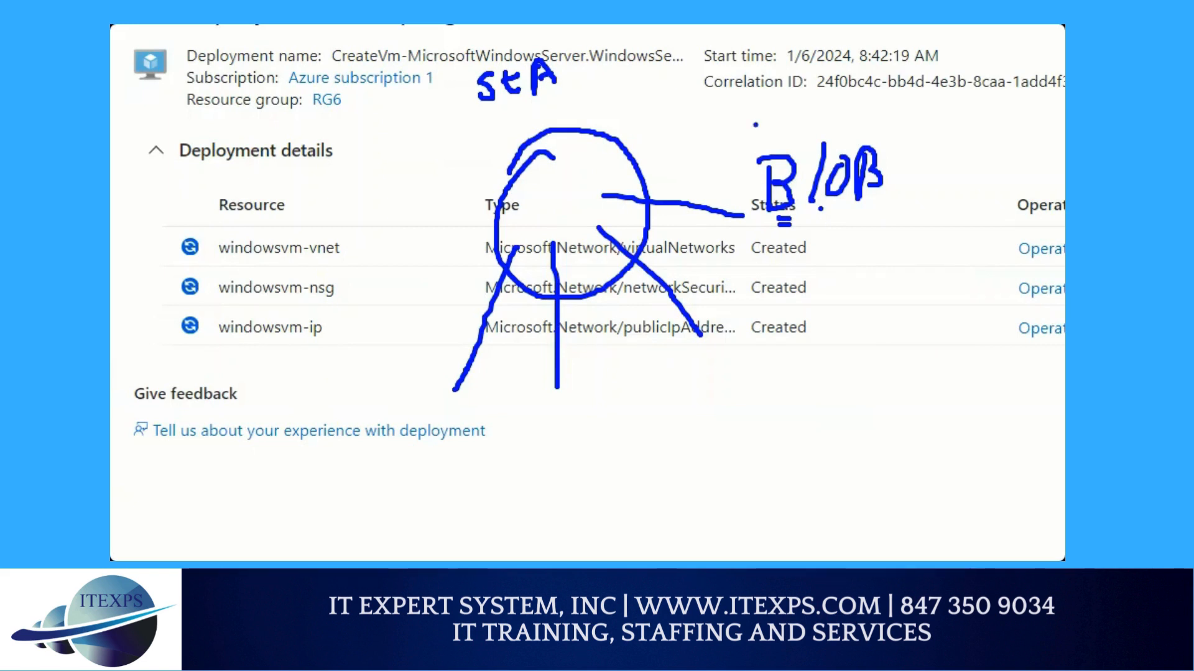
{"action": "mouse_move", "coordinate": [730, 142]}
{"action": "left_mouse_down"}
{"action": "mouse_move", "coordinate": [891, 124]}
{"action": "mouse_move", "coordinate": [765, 221]}
{"action": "mouse_move", "coordinate": [742, 144]}
{"action": "left_mouse_up"}
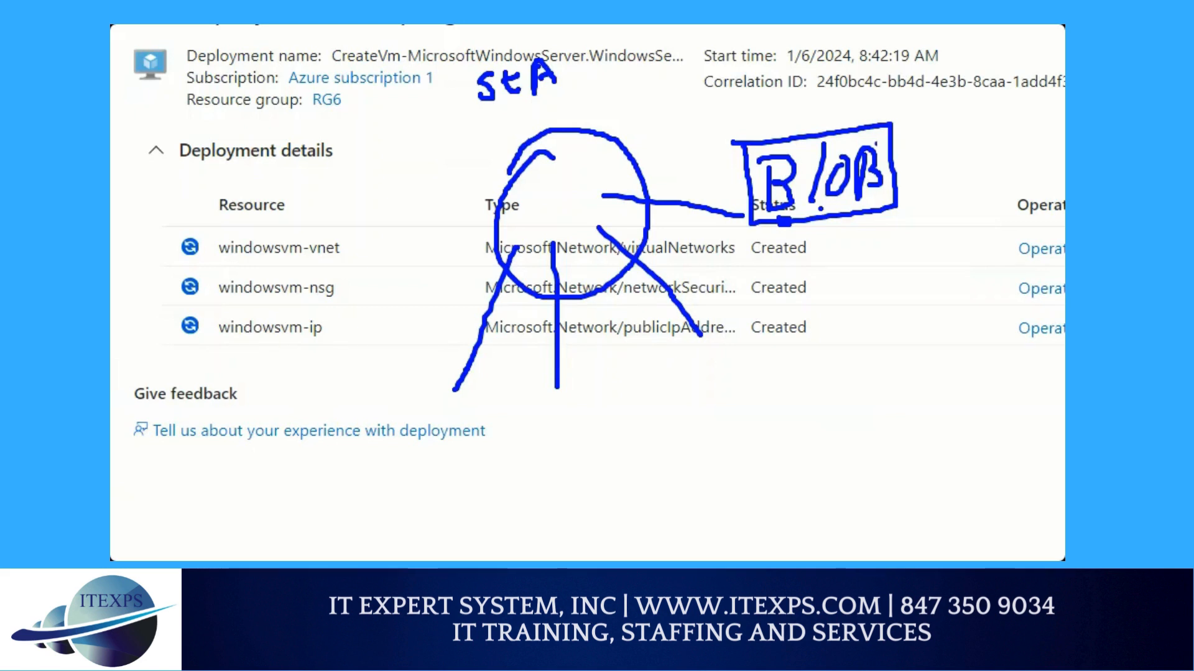
{"action": "left_click_drag", "start_coordinate": [913, 145], "coordinate": [955, 133]}
{"action": "mouse_move", "coordinate": [919, 154]}
{"action": "left_mouse_down"}
{"action": "mouse_move", "coordinate": [952, 148]}
{"action": "mouse_move", "coordinate": [953, 169]}
{"action": "left_mouse_up"}
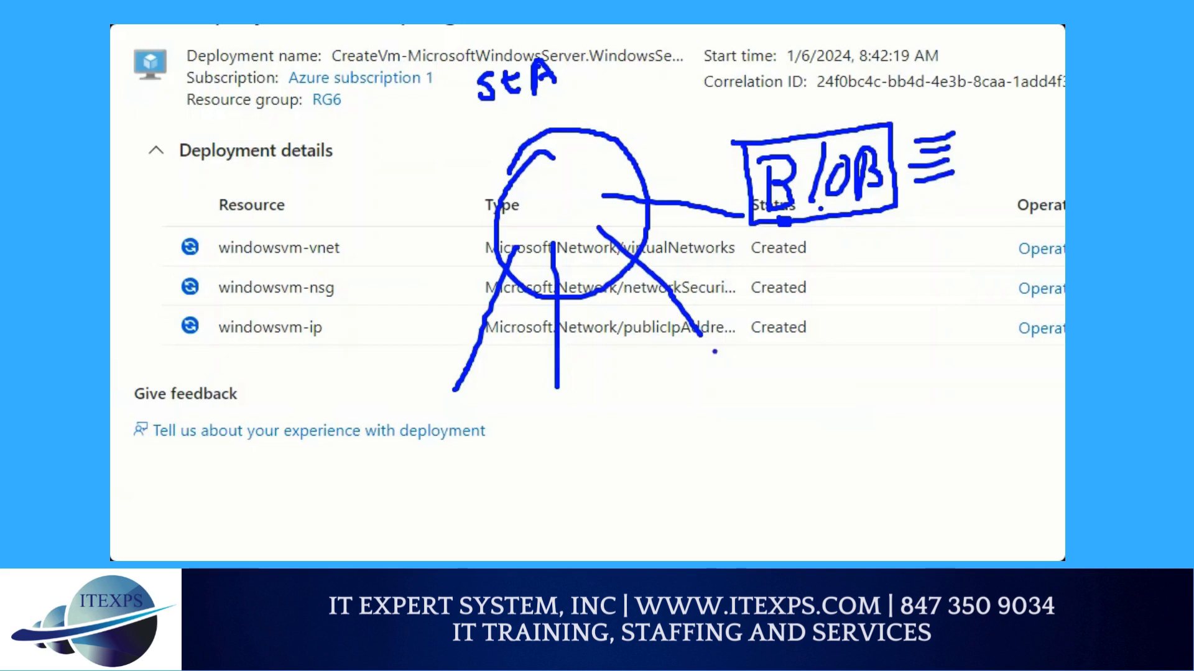
Label the second branch File share and sketch a computer monitor on a stand beneath the label
{"action": "mouse_move", "coordinate": [714, 339]}
{"action": "left_mouse_down"}
{"action": "mouse_move", "coordinate": [721, 372]}
{"action": "mouse_move", "coordinate": [732, 339]}
{"action": "mouse_move", "coordinate": [743, 370]}
{"action": "mouse_move", "coordinate": [756, 367]}
{"action": "left_mouse_up"}
{"action": "mouse_move", "coordinate": [766, 349]}
{"action": "left_mouse_down"}
{"action": "mouse_move", "coordinate": [820, 356]}
{"action": "mouse_move", "coordinate": [805, 361]}
{"action": "left_mouse_up"}
{"action": "mouse_move", "coordinate": [840, 314]}
{"action": "left_mouse_down"}
{"action": "mouse_move", "coordinate": [844, 340]}
{"action": "mouse_move", "coordinate": [952, 334]}
{"action": "left_mouse_up"}
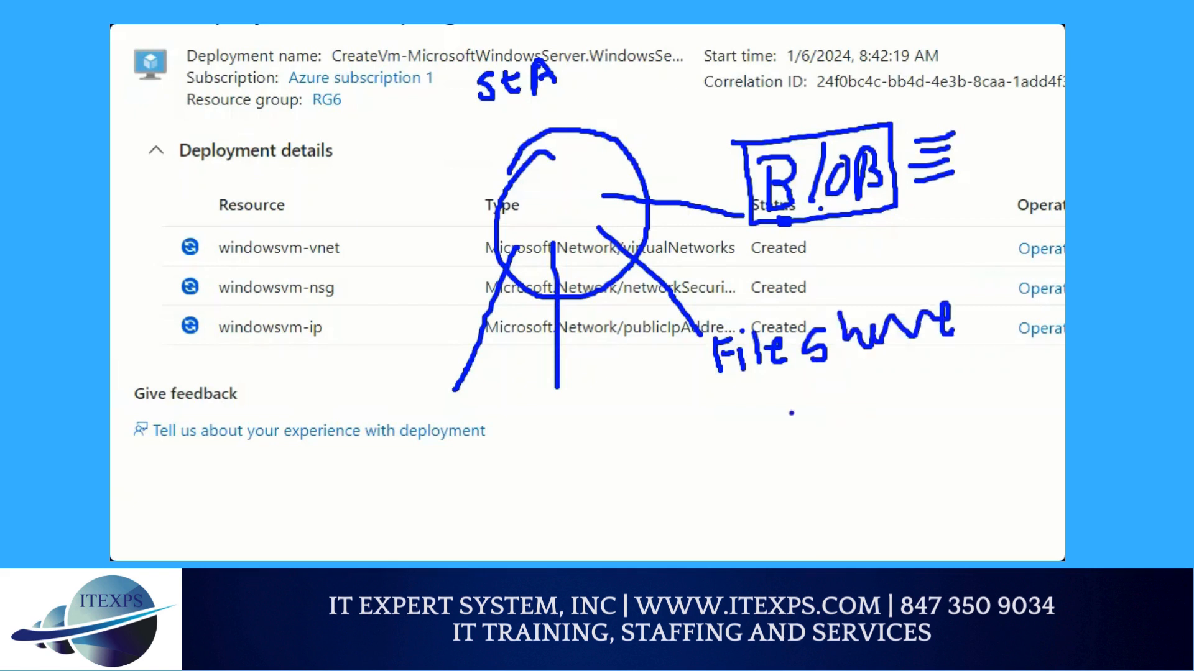
{"action": "left_click_drag", "start_coordinate": [768, 393], "coordinate": [771, 498]}
{"action": "mouse_move", "coordinate": [769, 387]}
{"action": "left_mouse_down"}
{"action": "mouse_move", "coordinate": [915, 373]}
{"action": "mouse_move", "coordinate": [886, 475]}
{"action": "mouse_move", "coordinate": [779, 490]}
{"action": "mouse_move", "coordinate": [816, 533]}
{"action": "left_mouse_up"}
{"action": "mouse_move", "coordinate": [847, 484]}
{"action": "left_mouse_down"}
{"action": "mouse_move", "coordinate": [898, 512]}
{"action": "mouse_move", "coordinate": [839, 516]}
{"action": "left_mouse_up"}
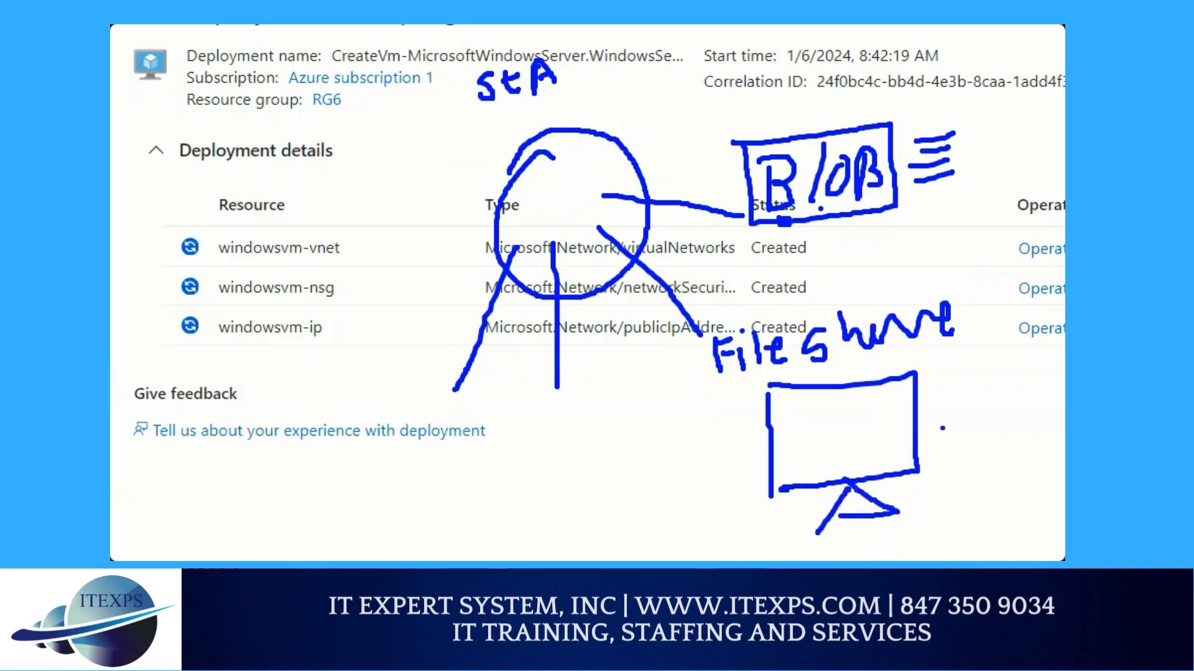
Write the drive letters C:, D: and Z: beside the sketched computer and double-underline Z:
{"action": "mouse_move", "coordinate": [920, 418]}
{"action": "left_mouse_down"}
{"action": "mouse_move", "coordinate": [971, 429]}
{"action": "mouse_move", "coordinate": [993, 455]}
{"action": "mouse_move", "coordinate": [963, 488]}
{"action": "mouse_move", "coordinate": [981, 466]}
{"action": "left_mouse_up"}
{"action": "left_click", "coordinate": [980, 399]}
{"action": "left_click", "coordinate": [984, 422]}
{"action": "left_click", "coordinate": [998, 447]}
{"action": "left_click", "coordinate": [1003, 455]}
{"action": "left_click", "coordinate": [1004, 465]}
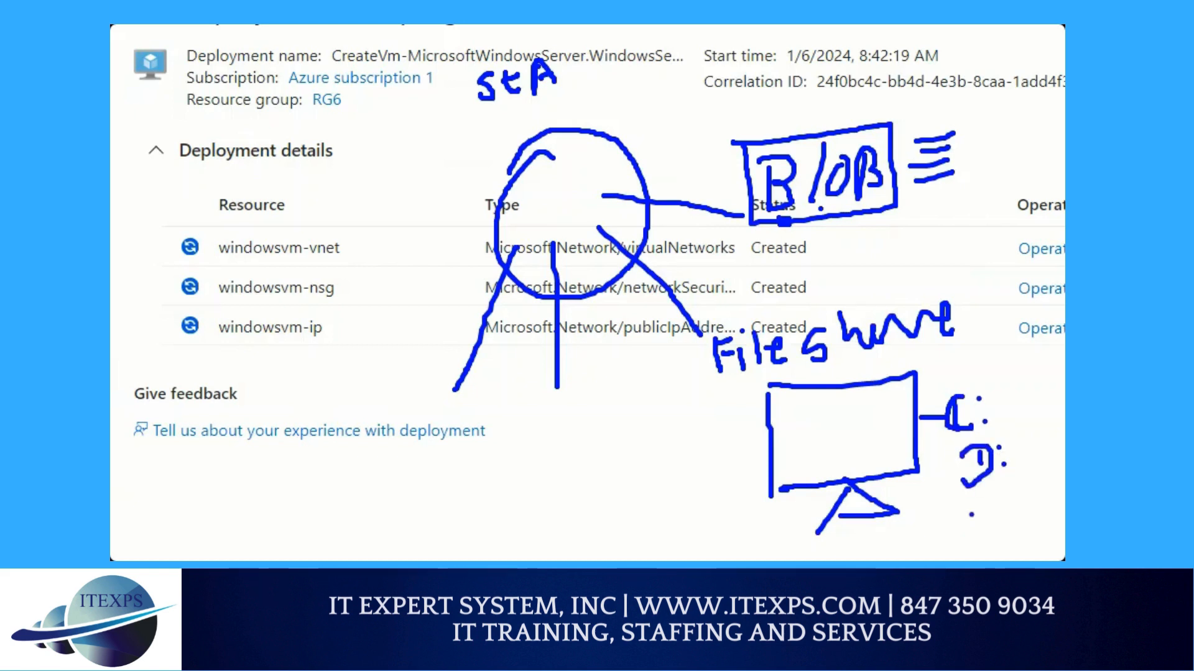
{"action": "mouse_move", "coordinate": [955, 513]}
{"action": "left_mouse_down"}
{"action": "mouse_move", "coordinate": [957, 537]}
{"action": "mouse_move", "coordinate": [1025, 529]}
{"action": "left_mouse_up"}
{"action": "left_click", "coordinate": [995, 504]}
{"action": "left_click", "coordinate": [1002, 522]}
{"action": "left_click_drag", "start_coordinate": [967, 559], "coordinate": [1033, 531]}
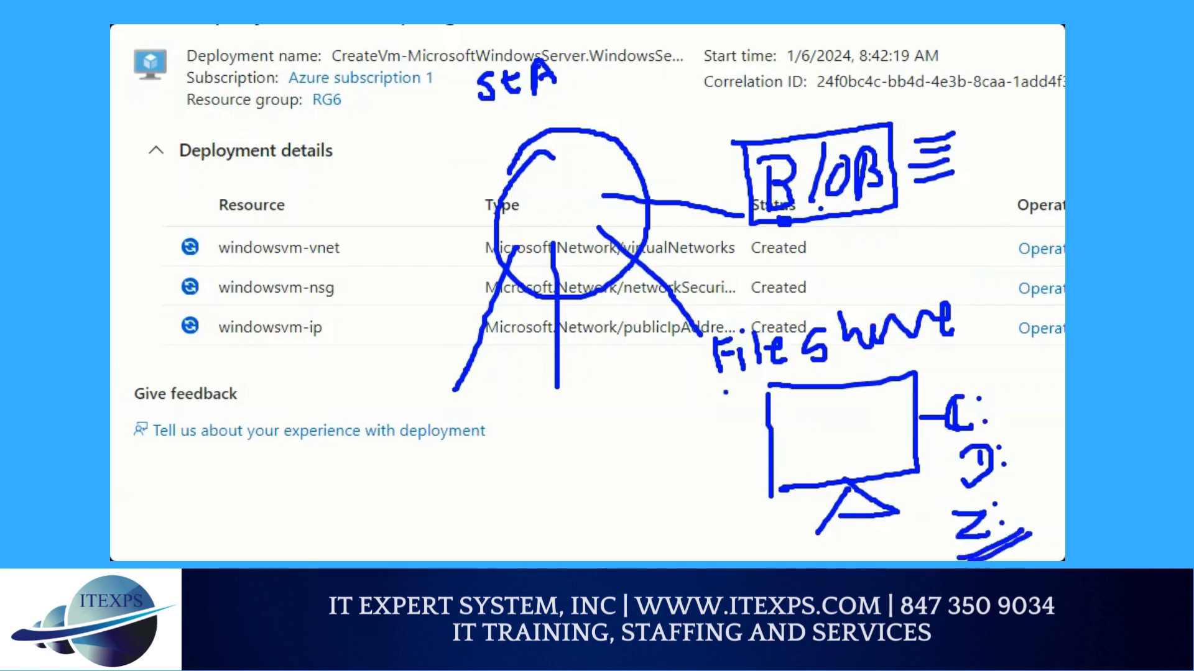
Draw arrows from the computer to Z: and from Z: around to File share, and box the File share label
{"action": "left_click_drag", "start_coordinate": [722, 391], "coordinate": [914, 370]}
{"action": "mouse_move", "coordinate": [814, 444]}
{"action": "left_mouse_down"}
{"action": "mouse_move", "coordinate": [852, 434]}
{"action": "mouse_move", "coordinate": [934, 532]}
{"action": "mouse_move", "coordinate": [933, 512]}
{"action": "mouse_move", "coordinate": [839, 559]}
{"action": "mouse_move", "coordinate": [568, 392]}
{"action": "mouse_move", "coordinate": [703, 350]}
{"action": "mouse_move", "coordinate": [695, 343]}
{"action": "mouse_move", "coordinate": [687, 368]}
{"action": "left_mouse_up"}
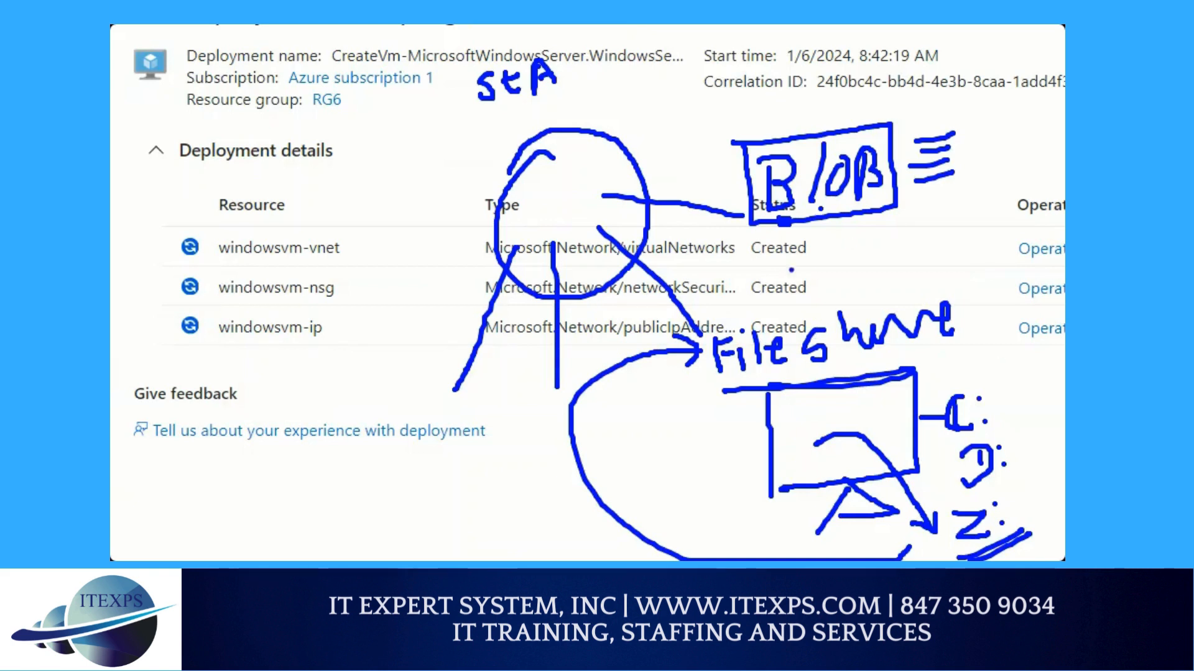
{"action": "mouse_move", "coordinate": [726, 311]}
{"action": "left_mouse_down"}
{"action": "mouse_move", "coordinate": [983, 271]}
{"action": "mouse_move", "coordinate": [977, 338]}
{"action": "mouse_move", "coordinate": [715, 391]}
{"action": "mouse_move", "coordinate": [684, 329]}
{"action": "mouse_move", "coordinate": [736, 316]}
{"action": "left_mouse_up"}
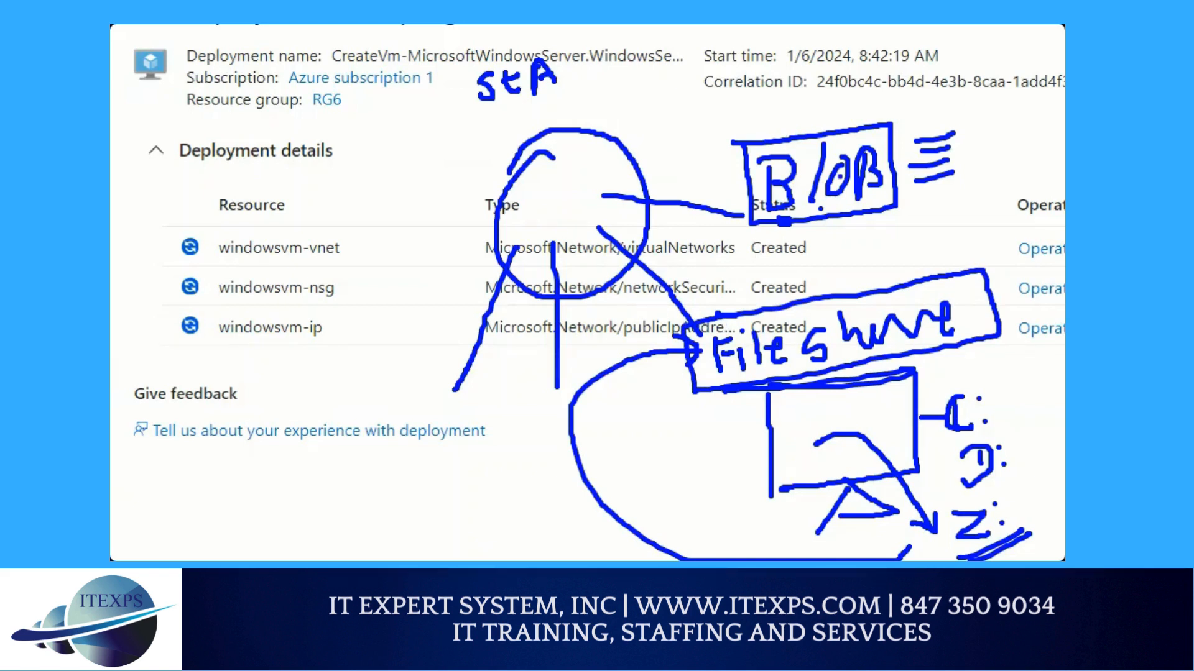
Mark BLOB with an ellipse and File share with strokes, a red arrow up to BLOB and red rings at its branch end
{"action": "mouse_move", "coordinate": [773, 109]}
{"action": "left_mouse_down"}
{"action": "mouse_move", "coordinate": [726, 155]}
{"action": "mouse_move", "coordinate": [957, 131]}
{"action": "mouse_move", "coordinate": [789, 87]}
{"action": "mouse_move", "coordinate": [763, 111]}
{"action": "left_mouse_up"}
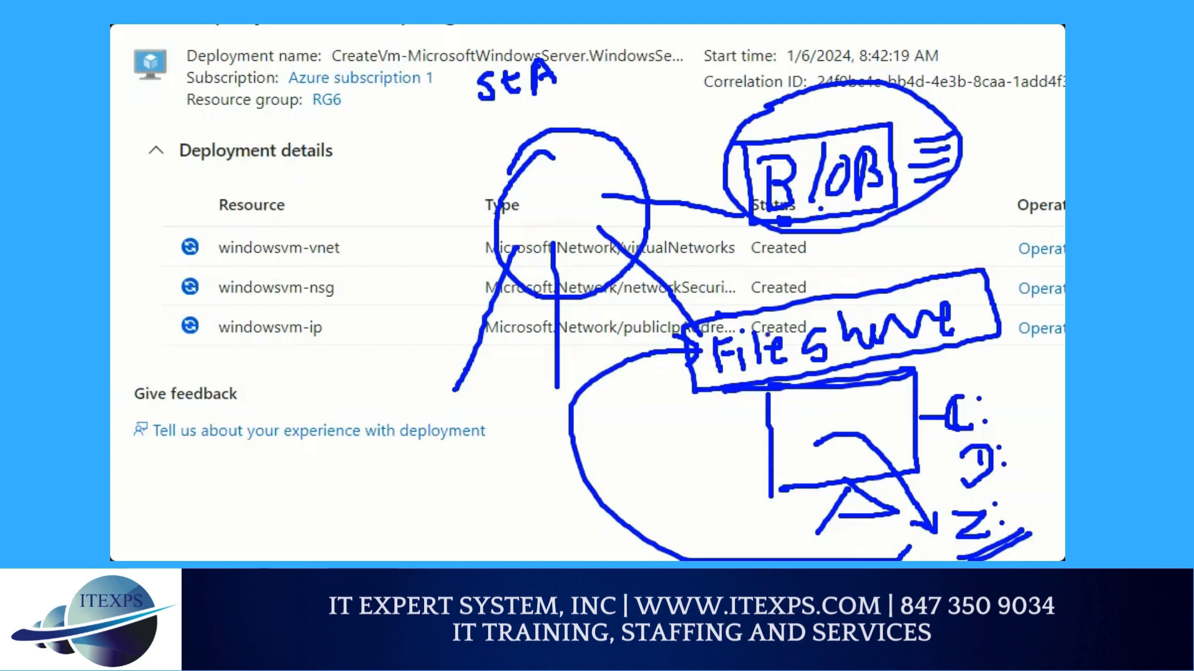
{"action": "mouse_move", "coordinate": [1022, 261]}
{"action": "left_mouse_down"}
{"action": "mouse_move", "coordinate": [1002, 292]}
{"action": "mouse_move", "coordinate": [1015, 327]}
{"action": "left_mouse_up"}
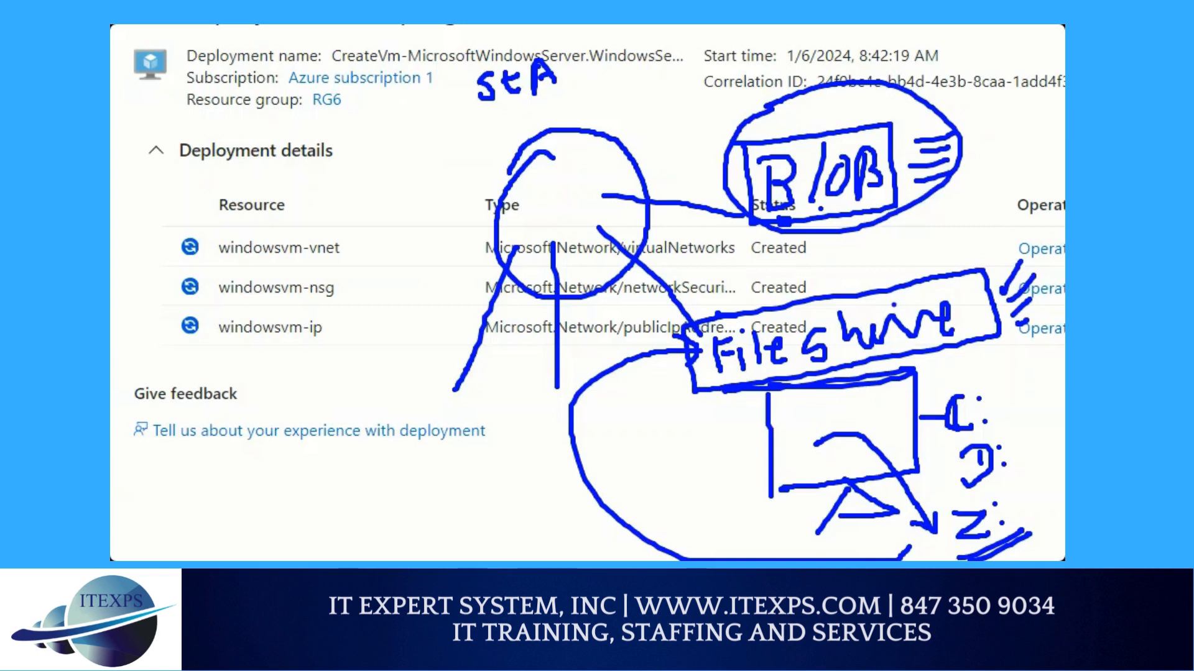
{"action": "mouse_move", "coordinate": [875, 286]}
{"action": "left_mouse_down"}
{"action": "mouse_move", "coordinate": [875, 228]}
{"action": "mouse_move", "coordinate": [856, 252]}
{"action": "mouse_move", "coordinate": [886, 235]}
{"action": "left_mouse_up"}
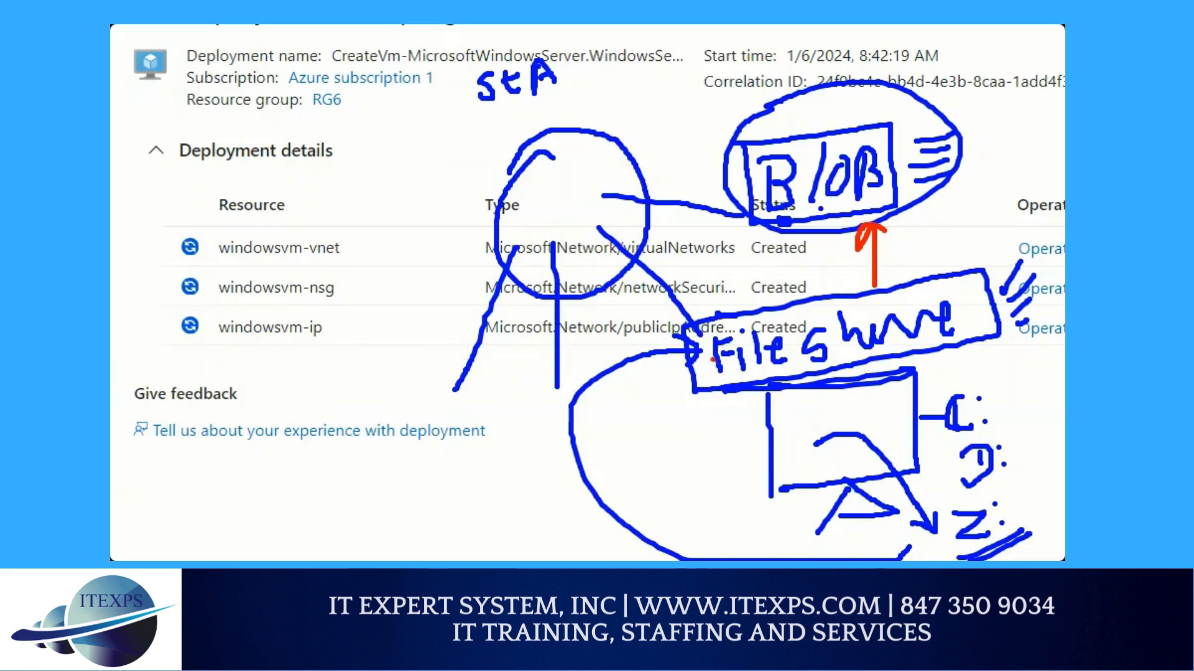
{"action": "mouse_move", "coordinate": [668, 340]}
{"action": "left_mouse_down"}
{"action": "mouse_move", "coordinate": [684, 330]}
{"action": "mouse_move", "coordinate": [650, 341]}
{"action": "mouse_move", "coordinate": [684, 321]}
{"action": "mouse_move", "coordinate": [692, 353]}
{"action": "mouse_move", "coordinate": [647, 353]}
{"action": "left_mouse_up"}
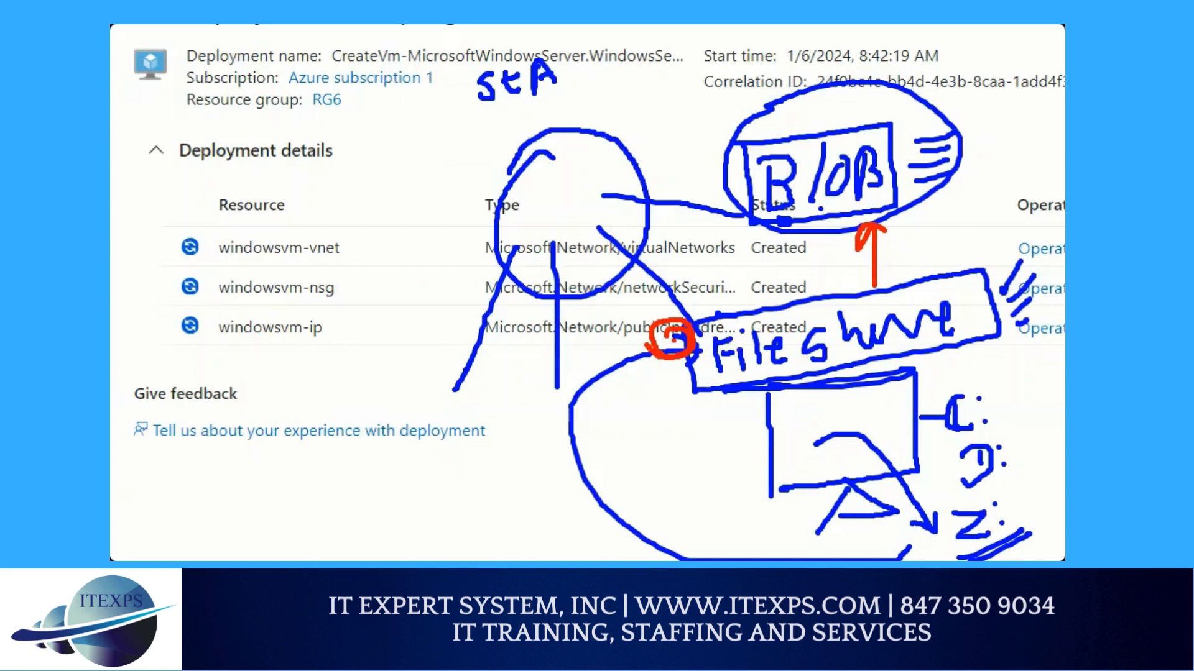
{"action": "mouse_move", "coordinate": [678, 316]}
{"action": "left_mouse_down"}
{"action": "mouse_move", "coordinate": [664, 375]}
{"action": "mouse_move", "coordinate": [660, 311]}
{"action": "mouse_move", "coordinate": [695, 318]}
{"action": "left_mouse_up"}
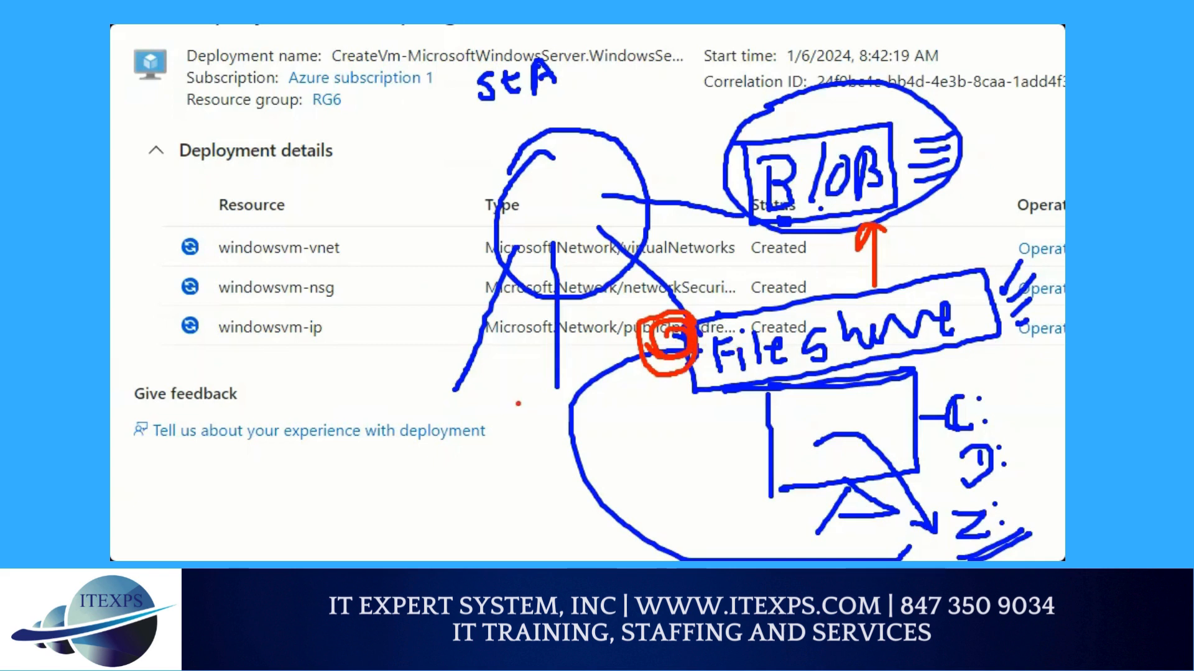
Draw a red table grid at the third branch, with a circled T beneath it and an arrow pointing to the grid
{"action": "mouse_move", "coordinate": [519, 404]}
{"action": "left_mouse_down"}
{"action": "mouse_move", "coordinate": [591, 390]}
{"action": "mouse_move", "coordinate": [599, 436]}
{"action": "mouse_move", "coordinate": [509, 445]}
{"action": "mouse_move", "coordinate": [506, 405]}
{"action": "mouse_move", "coordinate": [529, 443]}
{"action": "left_mouse_up"}
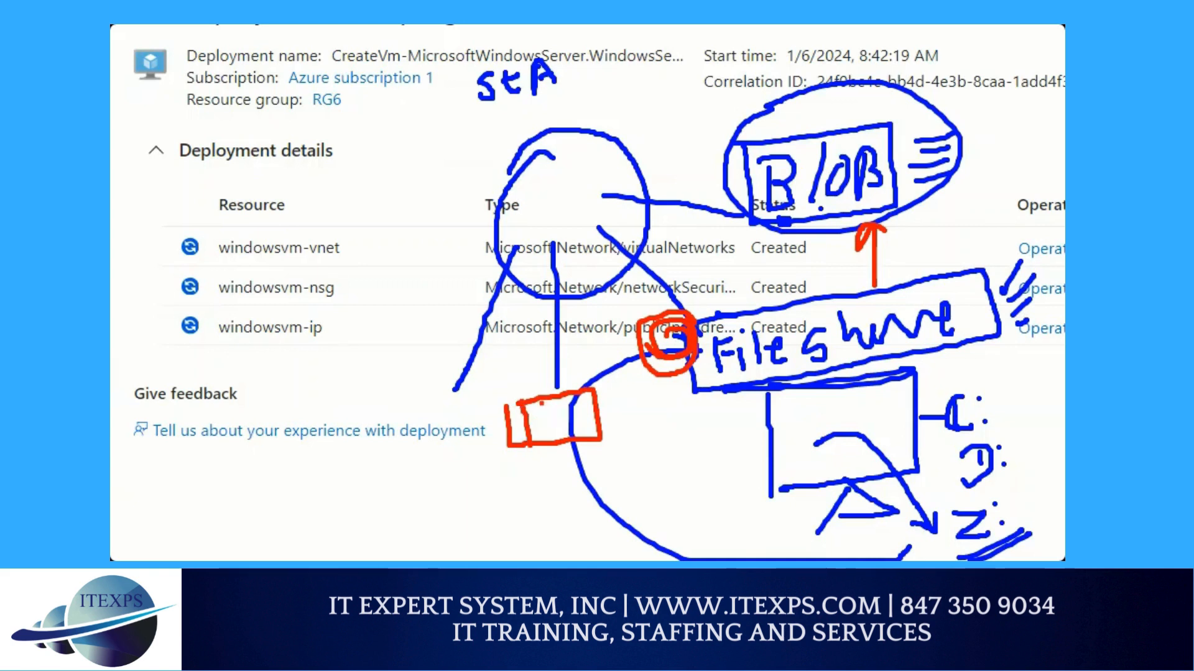
{"action": "left_click_drag", "start_coordinate": [539, 398], "coordinate": [552, 449]}
{"action": "left_click_drag", "start_coordinate": [567, 396], "coordinate": [571, 448]}
{"action": "mouse_move", "coordinate": [509, 421]}
{"action": "left_mouse_down"}
{"action": "mouse_move", "coordinate": [593, 406]}
{"action": "mouse_move", "coordinate": [566, 422]}
{"action": "mouse_move", "coordinate": [593, 420]}
{"action": "left_mouse_up"}
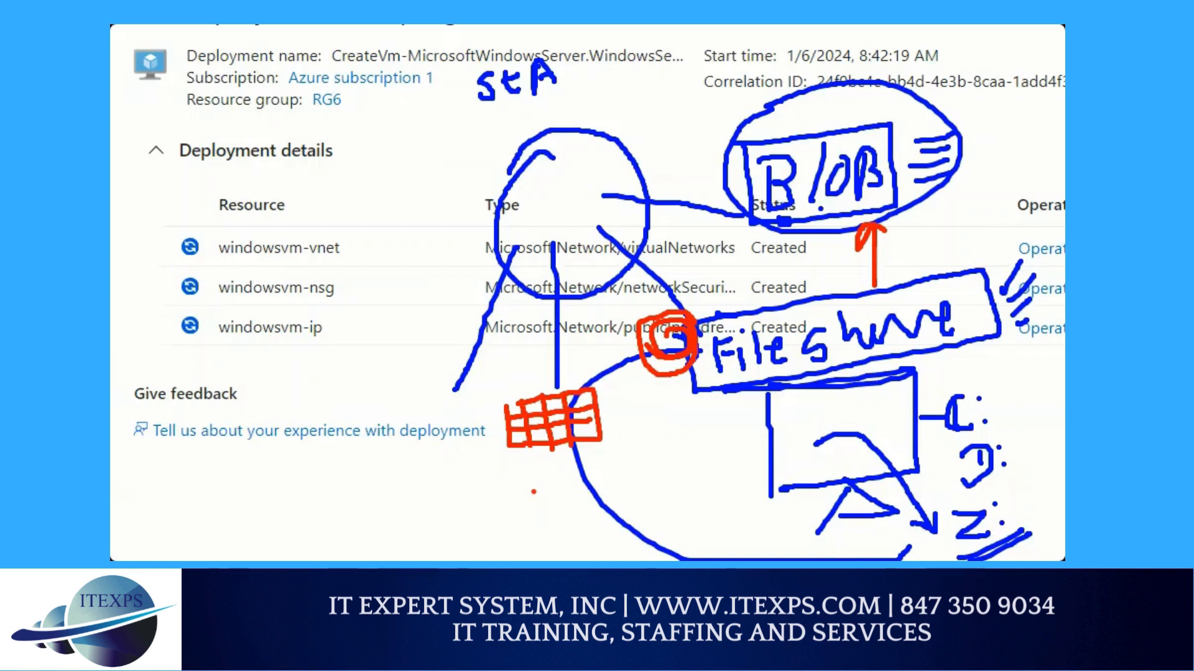
{"action": "mouse_move", "coordinate": [520, 480]}
{"action": "left_mouse_down"}
{"action": "mouse_move", "coordinate": [558, 467]}
{"action": "mouse_move", "coordinate": [546, 502]}
{"action": "mouse_move", "coordinate": [545, 471]}
{"action": "mouse_move", "coordinate": [576, 463]}
{"action": "mouse_move", "coordinate": [514, 481]}
{"action": "mouse_move", "coordinate": [582, 451]}
{"action": "mouse_move", "coordinate": [558, 449]}
{"action": "left_mouse_up"}
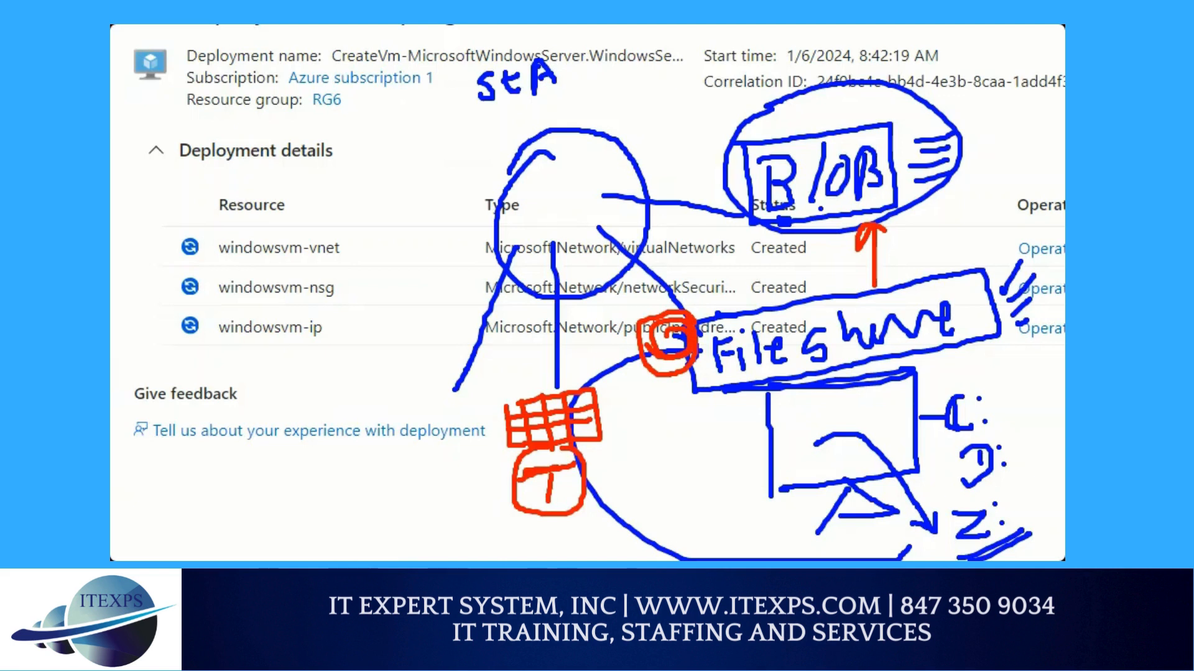
{"action": "mouse_move", "coordinate": [454, 478]}
{"action": "left_mouse_down"}
{"action": "mouse_move", "coordinate": [501, 434]}
{"action": "mouse_move", "coordinate": [496, 459]}
{"action": "left_mouse_up"}
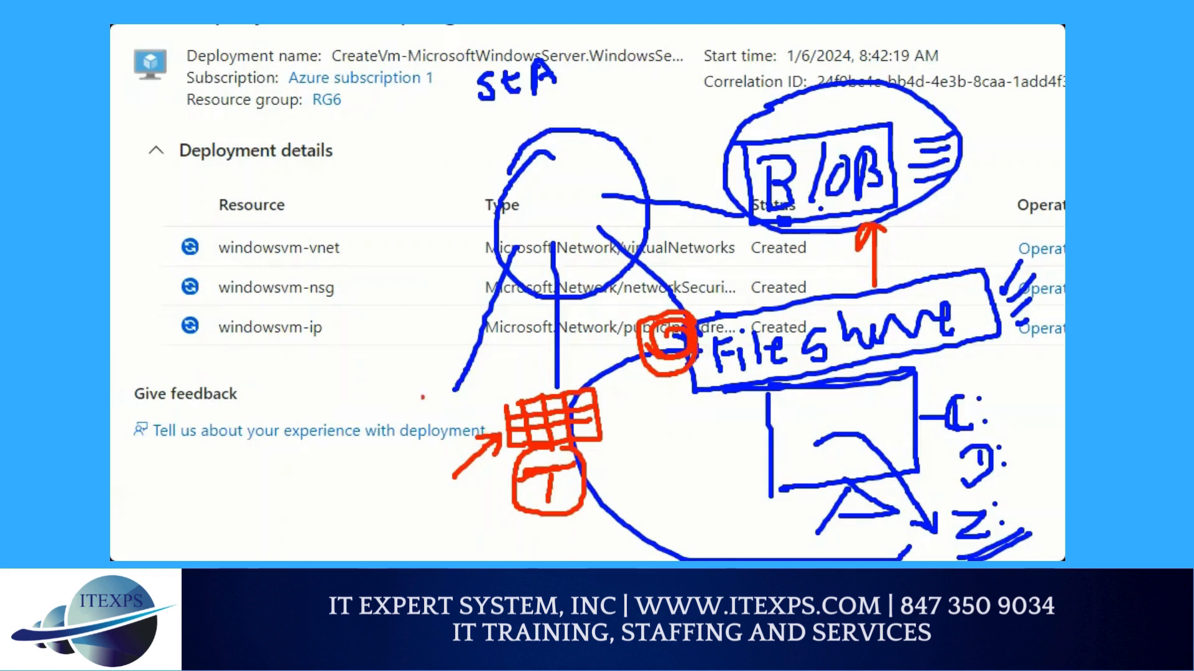
Draw a red square labelled Queue near the fourth branch, and write the letter pairs A, P and A, C above it
{"action": "mouse_move", "coordinate": [336, 373]}
{"action": "left_mouse_down"}
{"action": "mouse_move", "coordinate": [430, 384]}
{"action": "mouse_move", "coordinate": [420, 461]}
{"action": "mouse_move", "coordinate": [314, 461]}
{"action": "mouse_move", "coordinate": [324, 375]}
{"action": "left_mouse_up"}
{"action": "mouse_move", "coordinate": [373, 320]}
{"action": "left_mouse_down"}
{"action": "mouse_move", "coordinate": [388, 361]}
{"action": "mouse_move", "coordinate": [380, 345]}
{"action": "mouse_move", "coordinate": [403, 365]}
{"action": "mouse_move", "coordinate": [425, 336]}
{"action": "mouse_move", "coordinate": [459, 323]}
{"action": "left_mouse_up"}
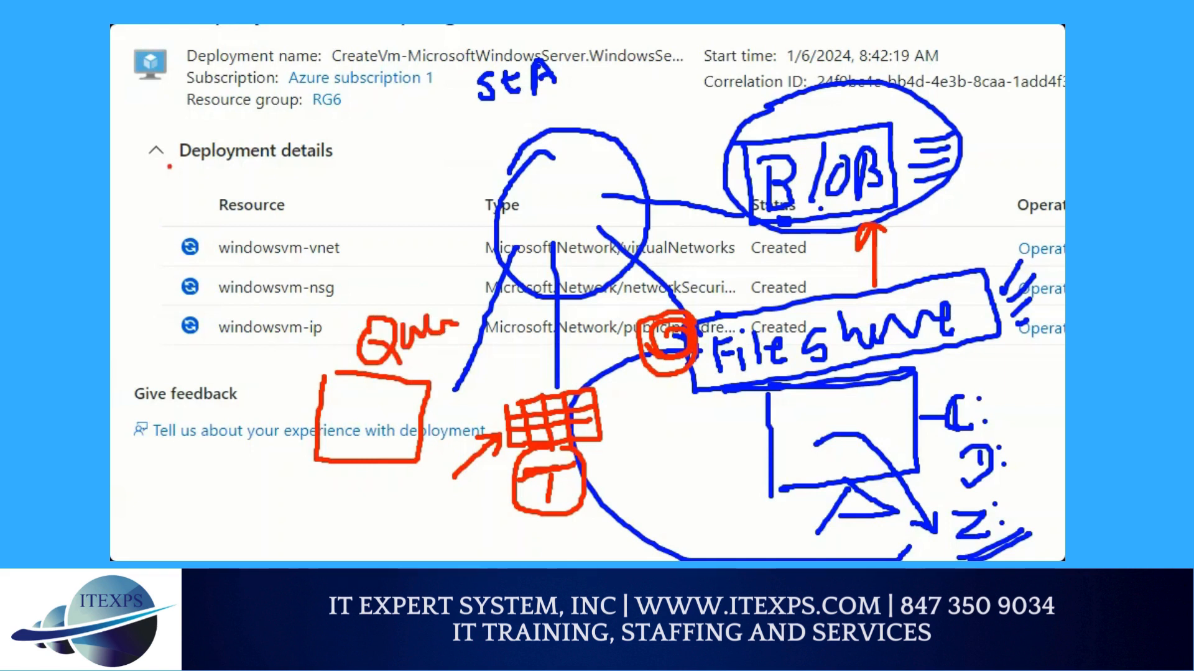
{"action": "left_click_drag", "start_coordinate": [170, 163], "coordinate": [153, 230]}
{"action": "mouse_move", "coordinate": [165, 167]}
{"action": "left_mouse_down"}
{"action": "mouse_move", "coordinate": [177, 160]}
{"action": "mouse_move", "coordinate": [186, 212]}
{"action": "mouse_move", "coordinate": [200, 189]}
{"action": "left_mouse_up"}
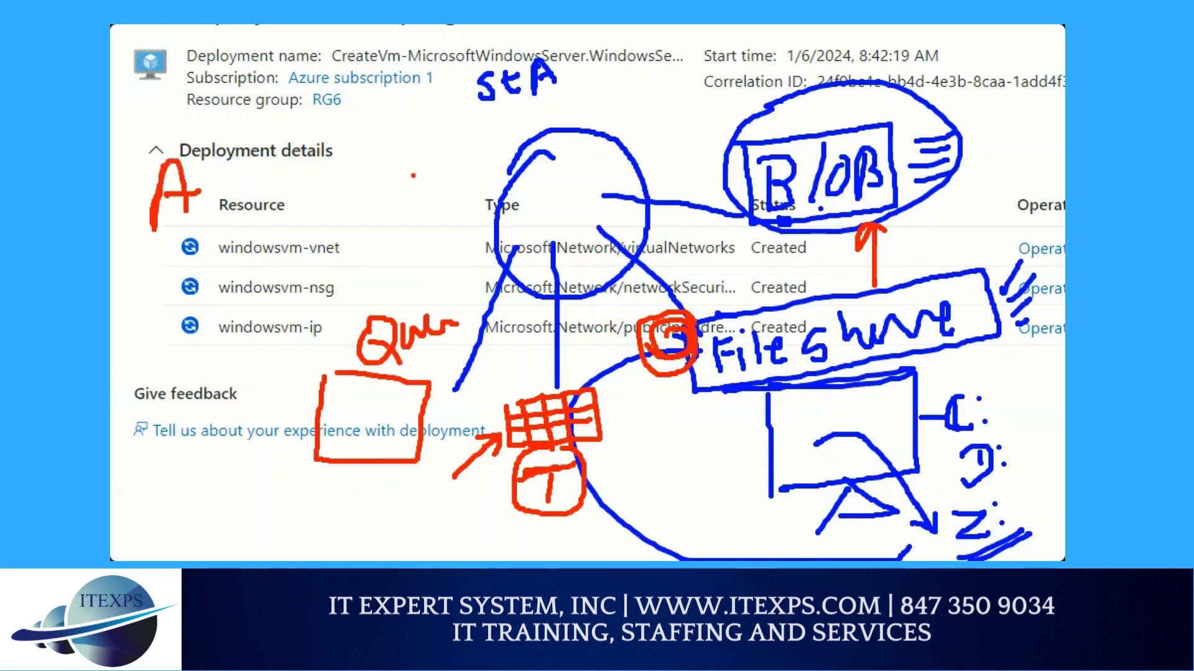
{"action": "mouse_move", "coordinate": [152, 253]}
{"action": "left_mouse_down"}
{"action": "mouse_move", "coordinate": [152, 301]}
{"action": "mouse_move", "coordinate": [198, 269]}
{"action": "mouse_move", "coordinate": [165, 273]}
{"action": "left_mouse_up"}
{"action": "left_click_drag", "start_coordinate": [410, 145], "coordinate": [400, 196]}
{"action": "mouse_move", "coordinate": [411, 147]}
{"action": "left_mouse_down"}
{"action": "mouse_move", "coordinate": [424, 190]}
{"action": "mouse_move", "coordinate": [419, 179]}
{"action": "left_mouse_up"}
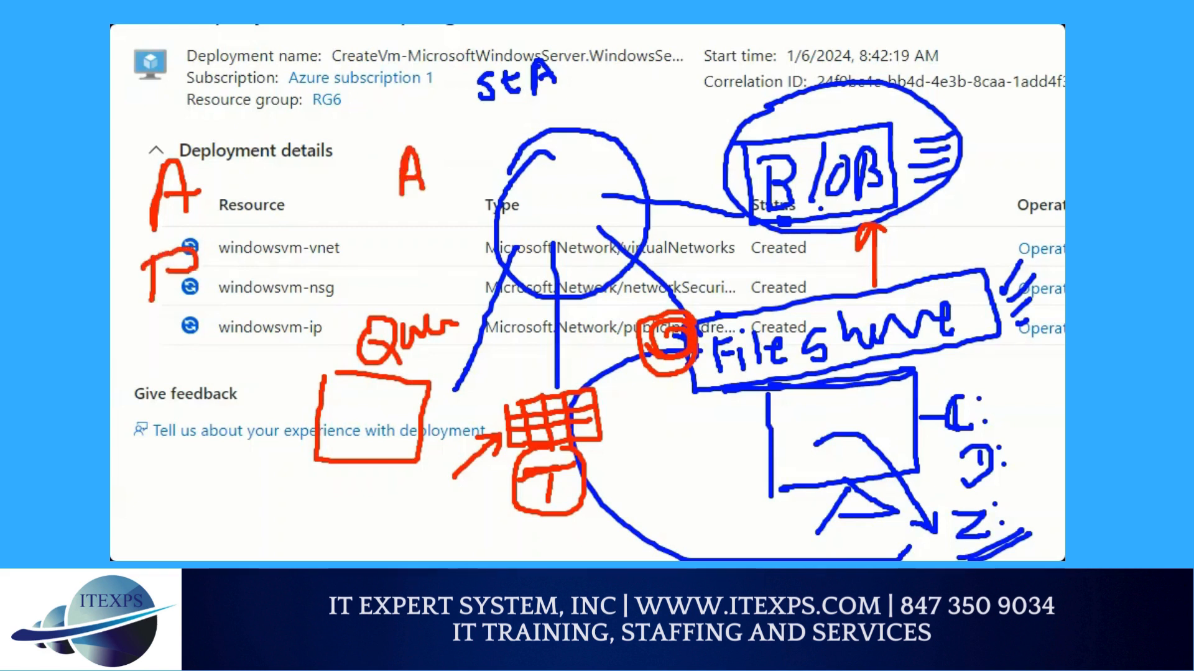
{"action": "mouse_move", "coordinate": [427, 226]}
{"action": "left_mouse_down"}
{"action": "mouse_move", "coordinate": [415, 225]}
{"action": "mouse_move", "coordinate": [429, 254]}
{"action": "left_mouse_up"}
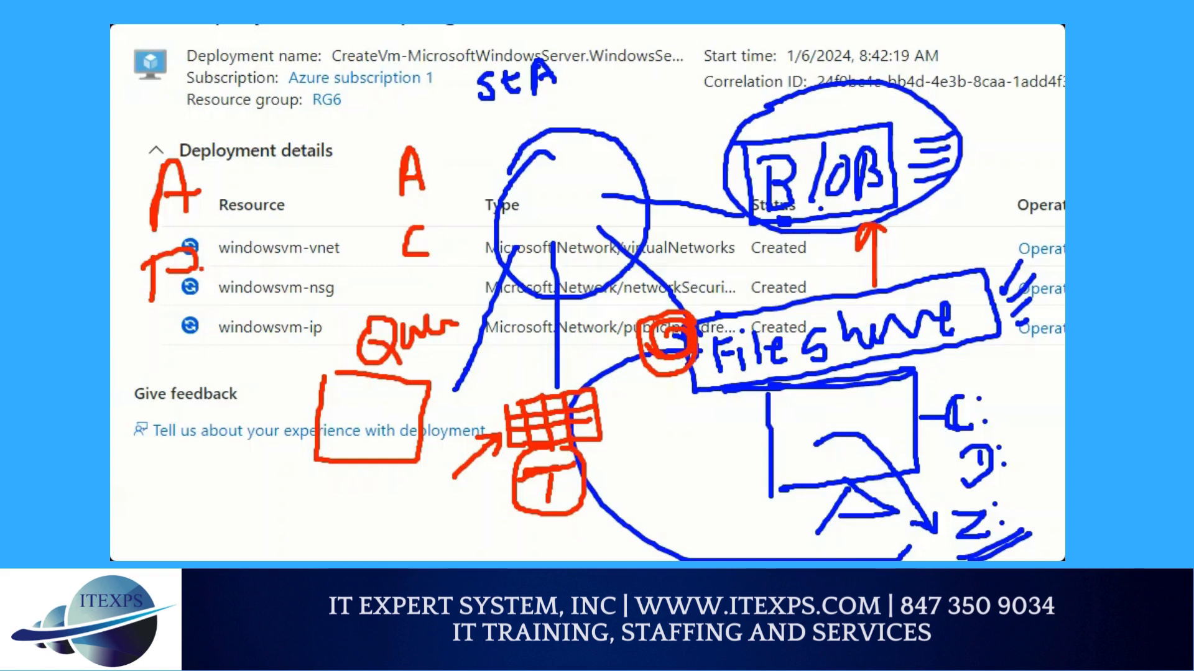
Draw four red arrows from P towards a tall rectangle and place message dots inside the rectangle
{"action": "left_click_drag", "start_coordinate": [205, 277], "coordinate": [258, 269]}
{"action": "left_click_drag", "start_coordinate": [258, 270], "coordinate": [235, 303]}
{"action": "left_click_drag", "start_coordinate": [206, 325], "coordinate": [249, 318]}
{"action": "left_click_drag", "start_coordinate": [249, 318], "coordinate": [231, 325]}
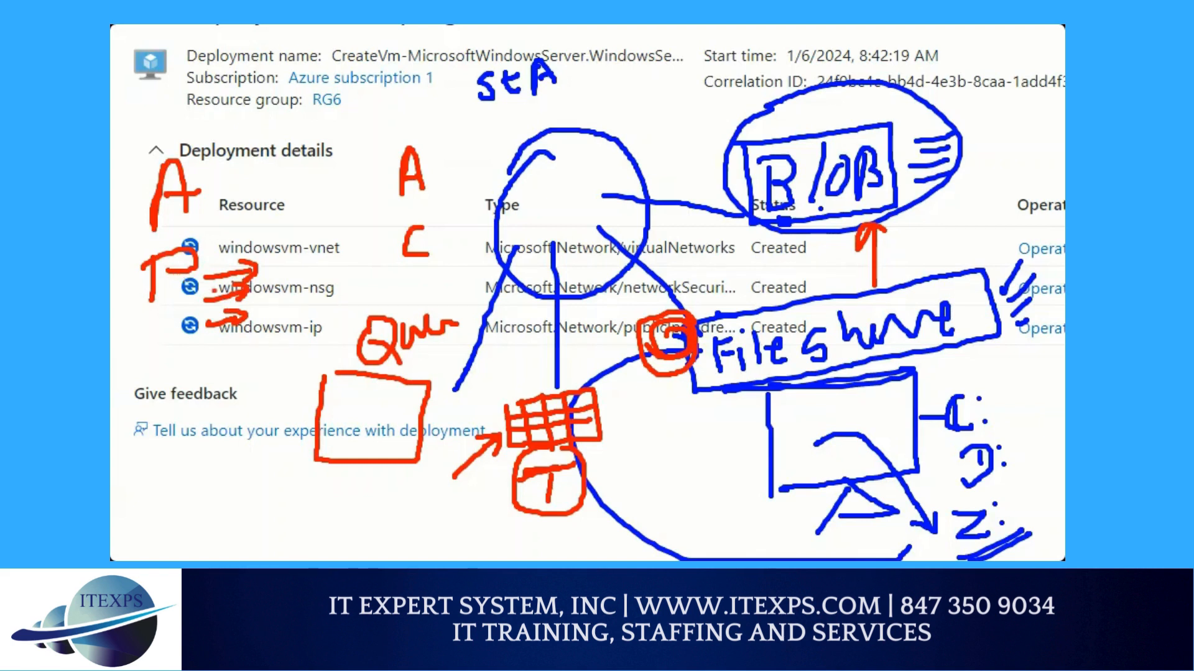
{"action": "left_click_drag", "start_coordinate": [206, 350], "coordinate": [237, 351]}
{"action": "mouse_move", "coordinate": [219, 338]}
{"action": "left_mouse_down"}
{"action": "mouse_move", "coordinate": [237, 341]}
{"action": "mouse_move", "coordinate": [227, 358]}
{"action": "left_mouse_up"}
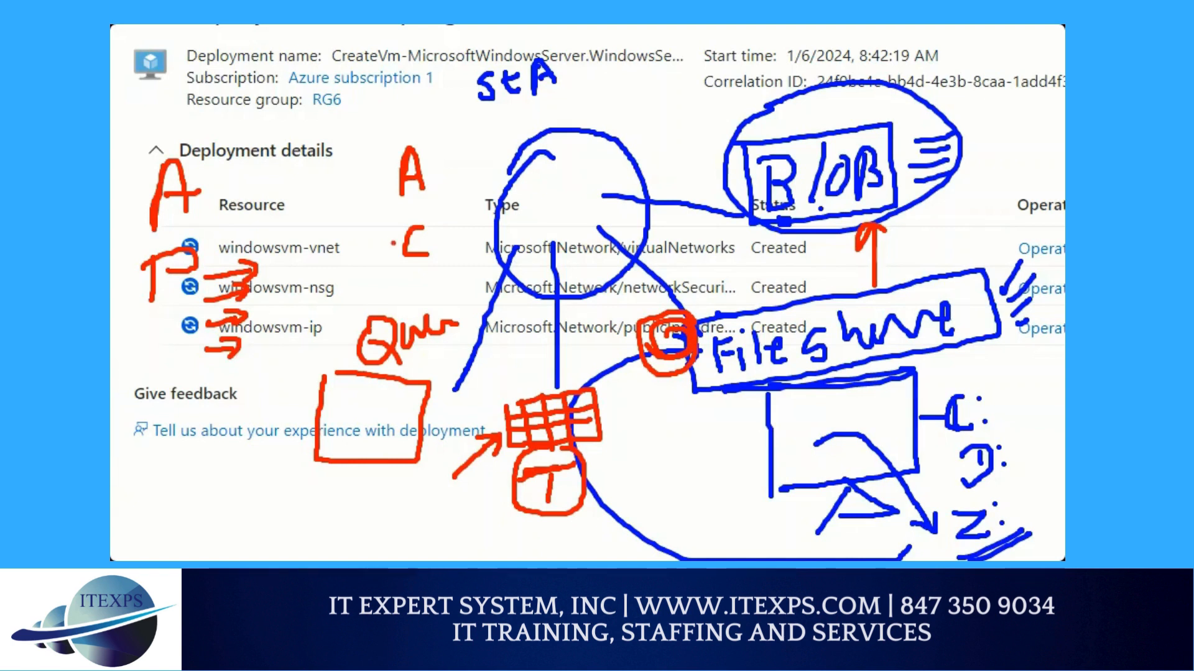
{"action": "mouse_move", "coordinate": [311, 237]}
{"action": "left_mouse_down"}
{"action": "mouse_move", "coordinate": [277, 236]}
{"action": "mouse_move", "coordinate": [274, 268]}
{"action": "mouse_move", "coordinate": [304, 348]}
{"action": "mouse_move", "coordinate": [319, 297]}
{"action": "mouse_move", "coordinate": [305, 232]}
{"action": "mouse_move", "coordinate": [287, 233]}
{"action": "left_mouse_up"}
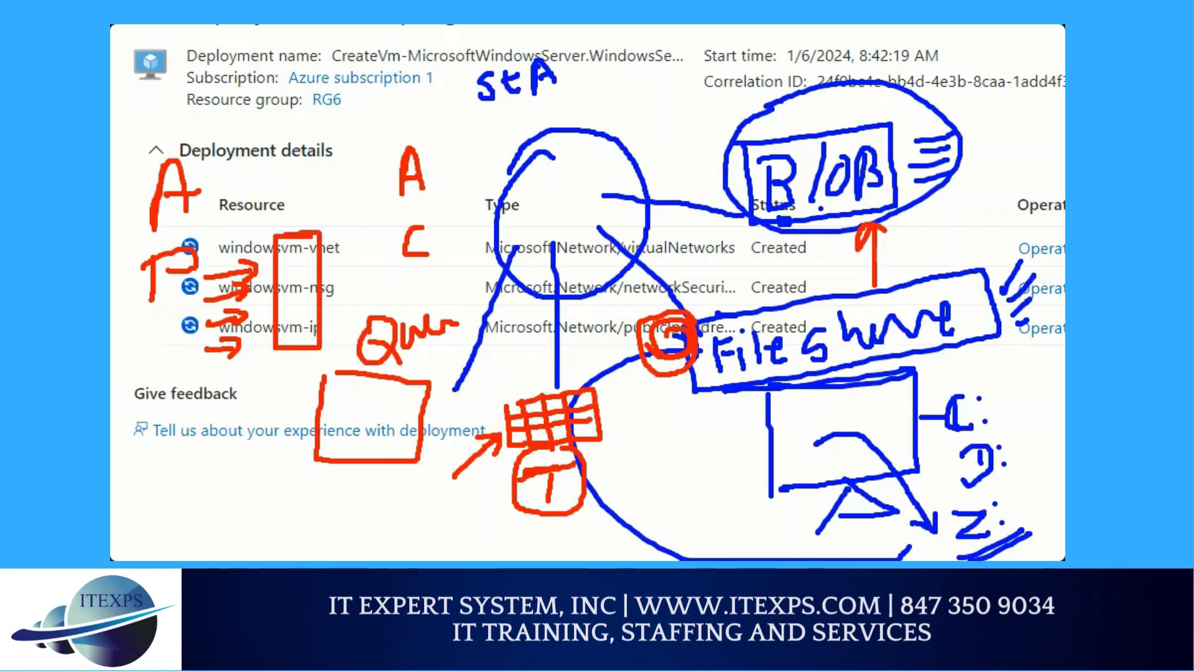
{"action": "left_click", "coordinate": [293, 269]}
{"action": "left_click", "coordinate": [295, 317]}
Circle the letter C, connect it to both ends of the tall rectangle, and point a downward arrow at the rectangle
{"action": "mouse_move", "coordinate": [400, 208]}
{"action": "left_mouse_down"}
{"action": "mouse_move", "coordinate": [386, 208]}
{"action": "mouse_move", "coordinate": [376, 240]}
{"action": "mouse_move", "coordinate": [465, 233]}
{"action": "mouse_move", "coordinate": [398, 209]}
{"action": "mouse_move", "coordinate": [322, 242]}
{"action": "left_mouse_up"}
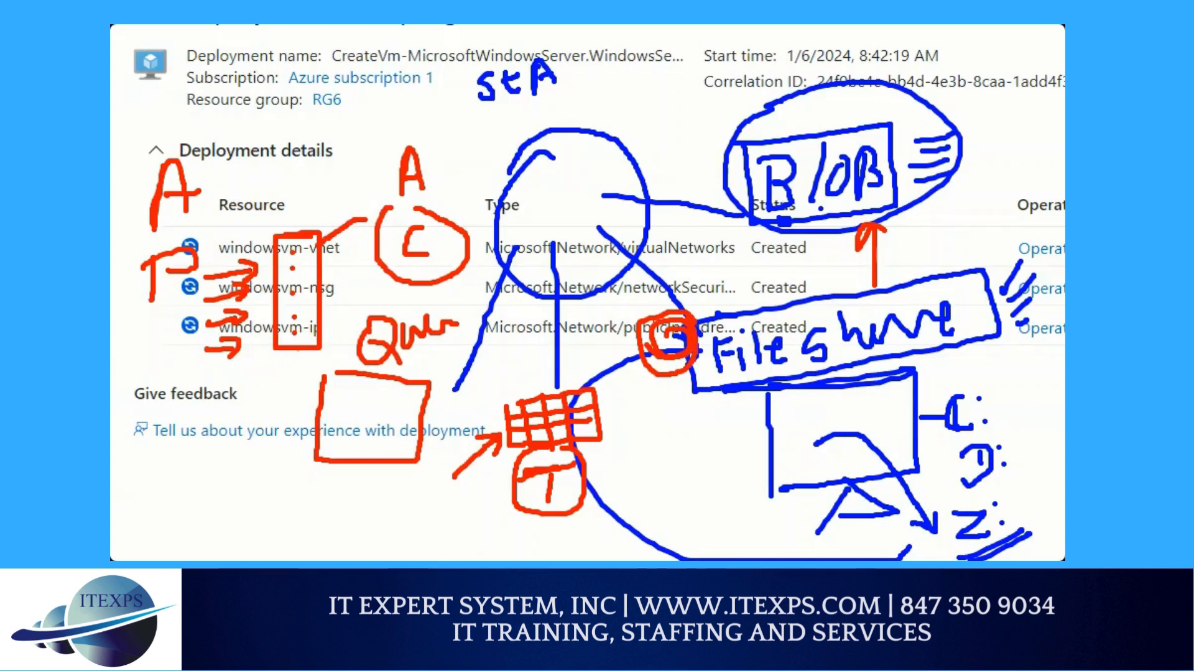
{"action": "mouse_move", "coordinate": [295, 356]}
{"action": "left_mouse_down"}
{"action": "mouse_move", "coordinate": [360, 323]}
{"action": "mouse_move", "coordinate": [385, 270]}
{"action": "left_mouse_up"}
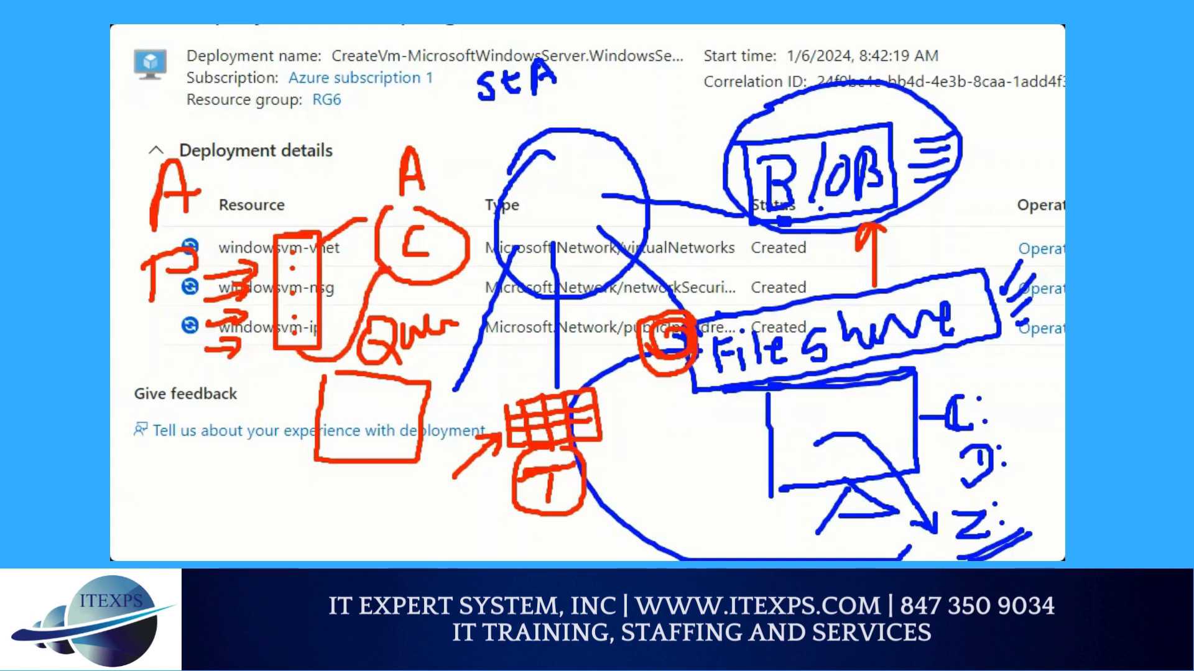
{"action": "left_click_drag", "start_coordinate": [291, 218], "coordinate": [302, 129]}
{"action": "mouse_move", "coordinate": [280, 180]}
{"action": "left_mouse_down"}
{"action": "mouse_move", "coordinate": [287, 220]}
{"action": "mouse_move", "coordinate": [284, 190]}
{"action": "left_mouse_up"}
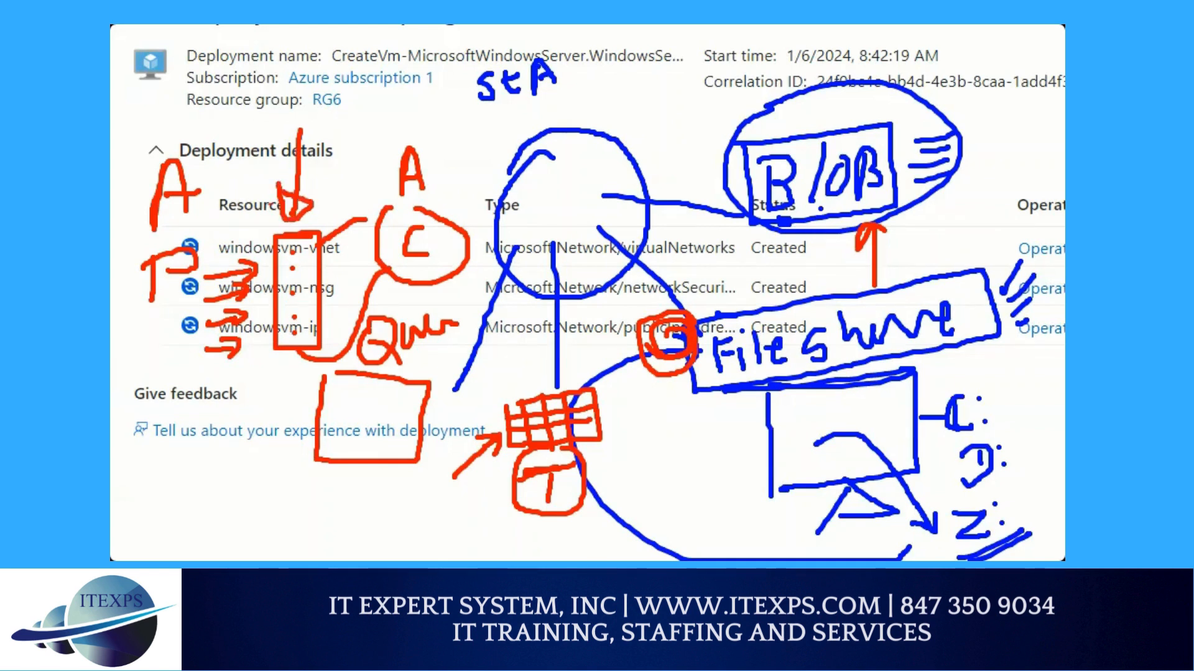
Circle the letter P and write an underlined ASYNC below the queue drawing in red
{"action": "mouse_move", "coordinate": [140, 258]}
{"action": "left_mouse_down"}
{"action": "mouse_move", "coordinate": [176, 225]}
{"action": "mouse_move", "coordinate": [158, 309]}
{"action": "mouse_move", "coordinate": [141, 251]}
{"action": "left_mouse_up"}
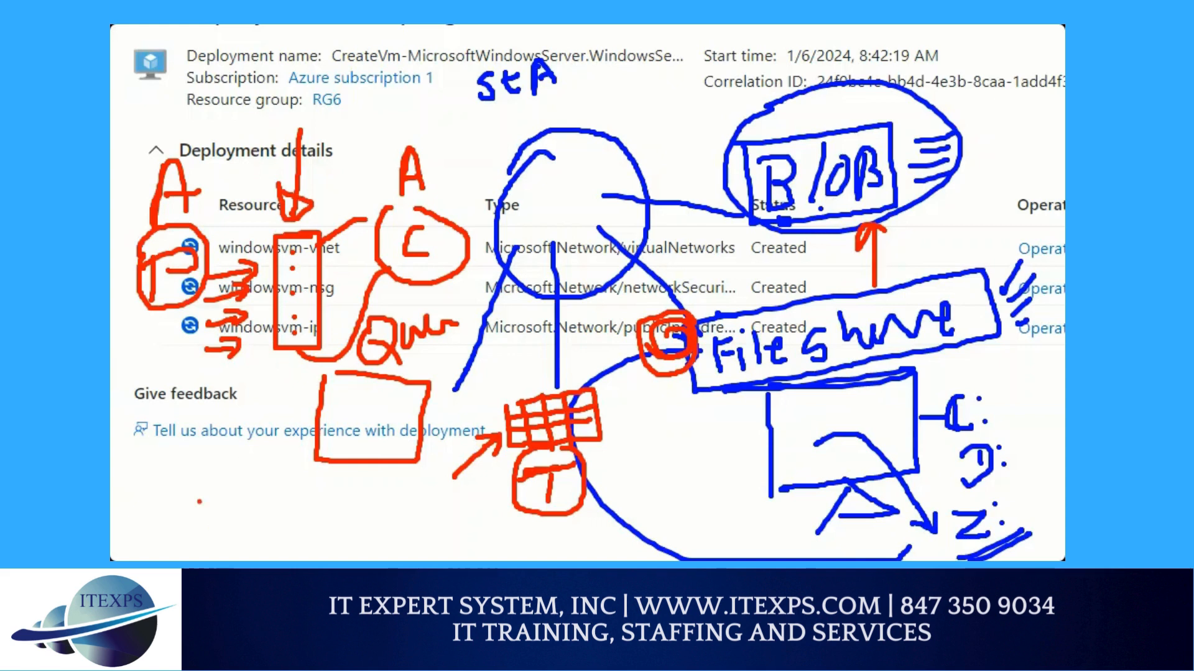
{"action": "mouse_move", "coordinate": [190, 484]}
{"action": "left_mouse_down"}
{"action": "mouse_move", "coordinate": [187, 527]}
{"action": "mouse_move", "coordinate": [217, 524]}
{"action": "left_mouse_up"}
{"action": "mouse_move", "coordinate": [190, 507]}
{"action": "left_mouse_down"}
{"action": "mouse_move", "coordinate": [231, 477]}
{"action": "mouse_move", "coordinate": [224, 510]}
{"action": "mouse_move", "coordinate": [248, 474]}
{"action": "mouse_move", "coordinate": [256, 513]}
{"action": "mouse_move", "coordinate": [266, 484]}
{"action": "mouse_move", "coordinate": [286, 507]}
{"action": "mouse_move", "coordinate": [322, 510]}
{"action": "left_mouse_up"}
{"action": "left_click", "coordinate": [306, 481]}
{"action": "left_click_drag", "start_coordinate": [210, 546], "coordinate": [318, 528]}
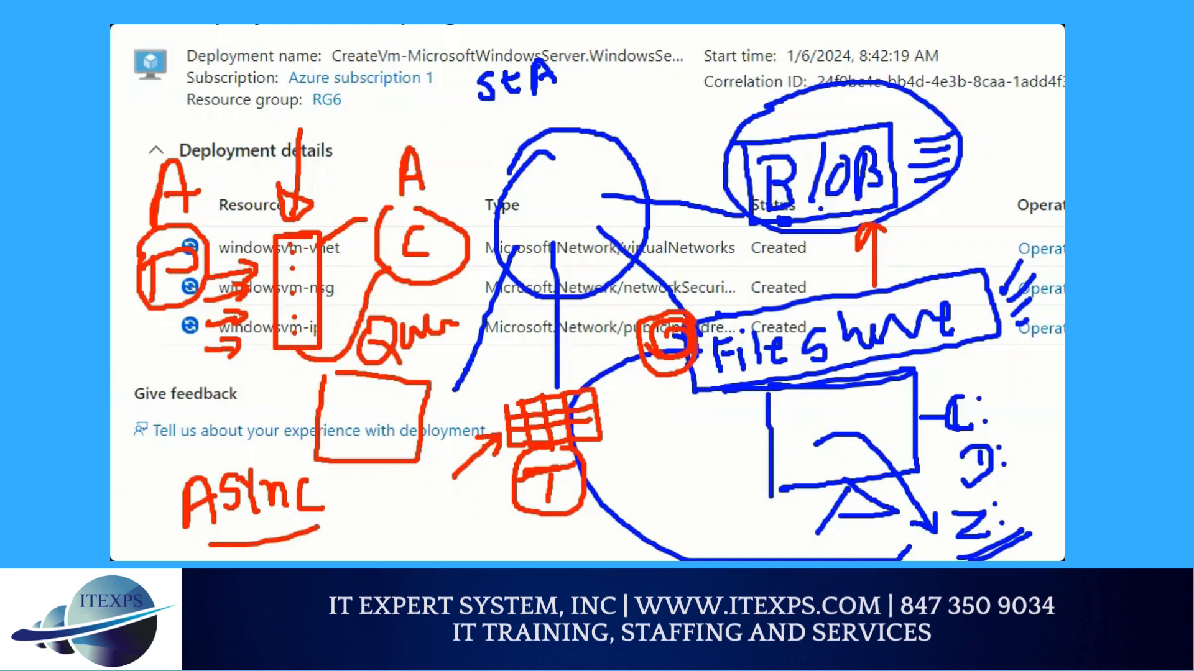
Write a double-underlined M above the downward arrow, and draw red curves separating the P and C sides from the tall rectangle
{"action": "mouse_move", "coordinate": [274, 79]}
{"action": "left_mouse_down"}
{"action": "mouse_move", "coordinate": [274, 107]}
{"action": "mouse_move", "coordinate": [292, 73]}
{"action": "mouse_move", "coordinate": [299, 94]}
{"action": "left_mouse_up"}
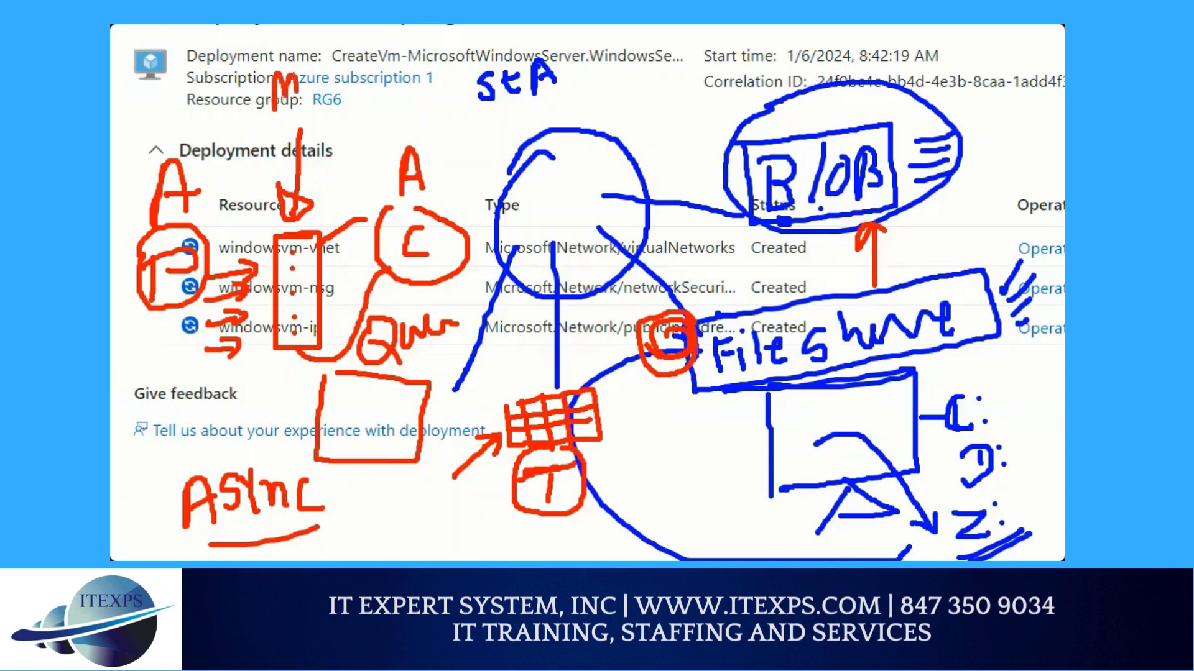
{"action": "left_click_drag", "start_coordinate": [265, 131], "coordinate": [301, 115]}
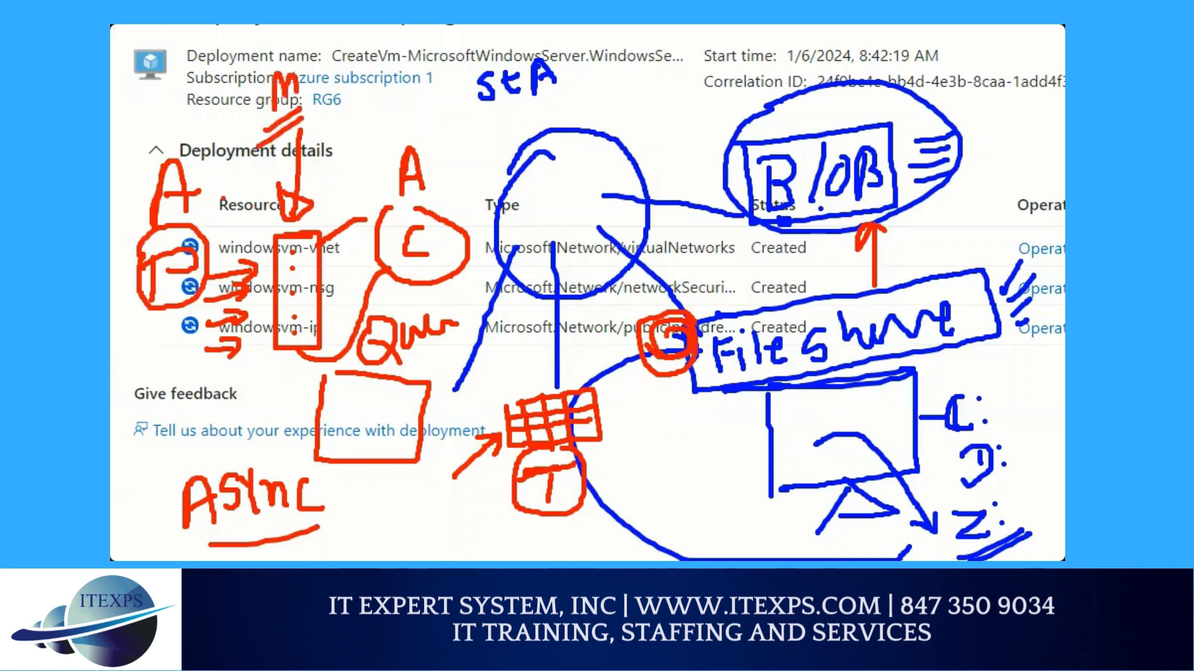
{"action": "mouse_move", "coordinate": [219, 194]}
{"action": "left_mouse_down"}
{"action": "mouse_move", "coordinate": [264, 334]}
{"action": "mouse_move", "coordinate": [174, 401]}
{"action": "left_mouse_up"}
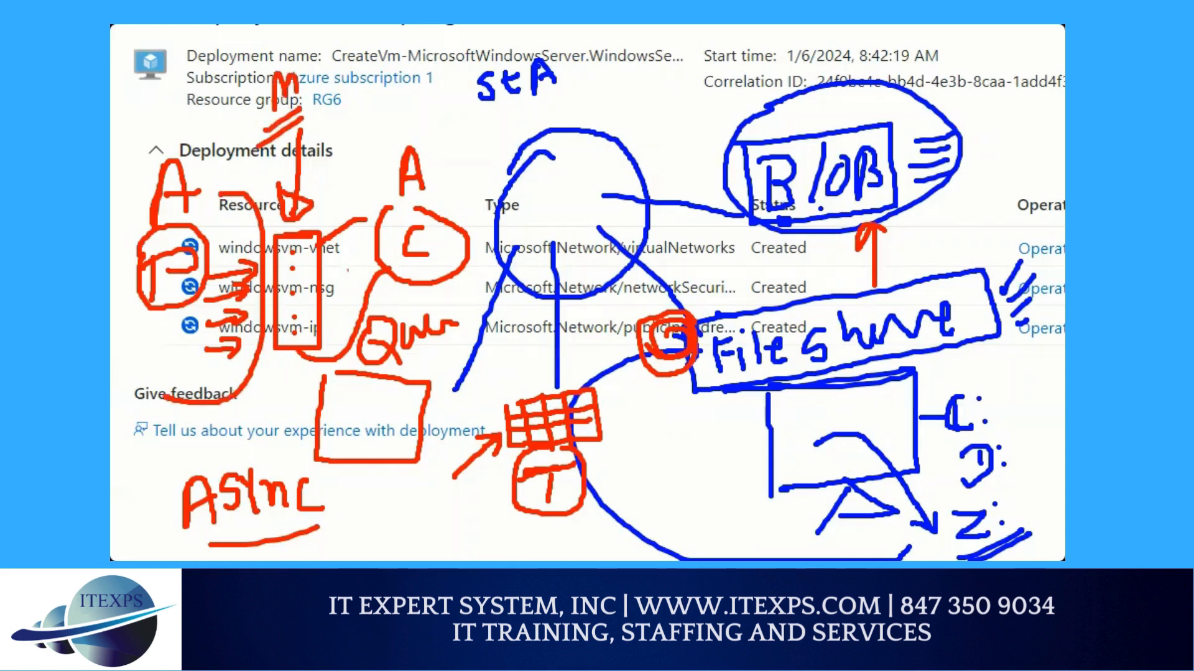
{"action": "mouse_move", "coordinate": [389, 143]}
{"action": "left_mouse_down"}
{"action": "mouse_move", "coordinate": [356, 248]}
{"action": "mouse_move", "coordinate": [515, 310]}
{"action": "left_mouse_up"}
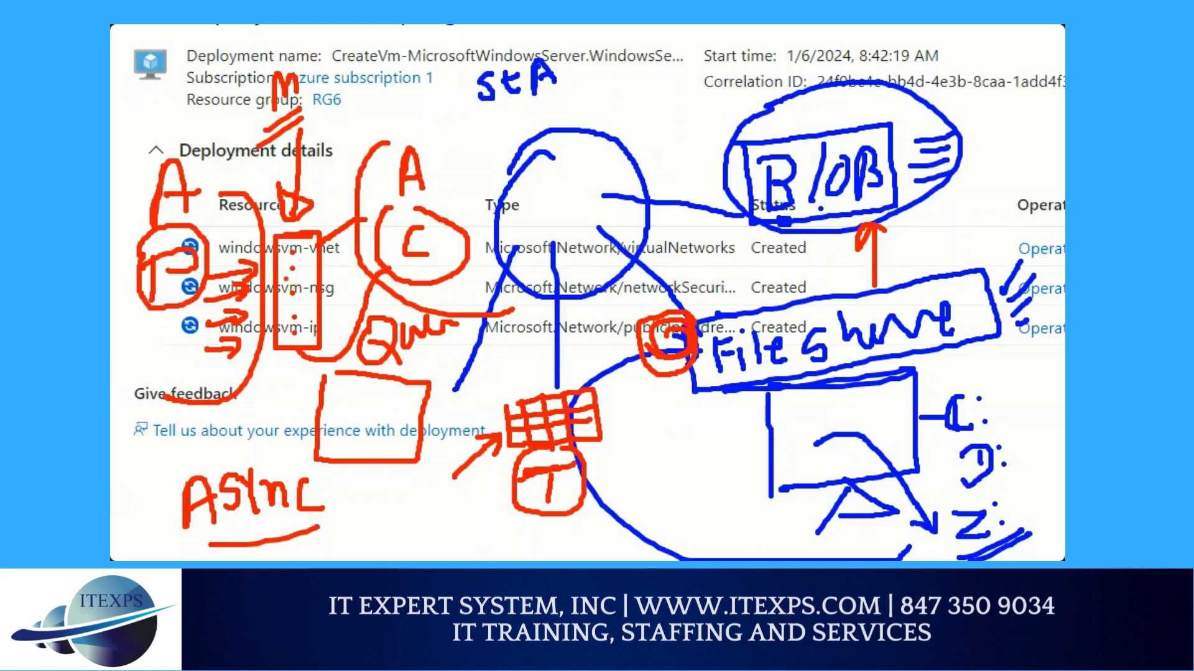
Draw two diagonal lines fanning out from the tall rectangle and a horizontal line below the arrows from P
{"action": "left_click", "coordinate": [294, 309]}
{"action": "left_click", "coordinate": [161, 276]}
{"action": "left_click_drag", "start_coordinate": [324, 227], "coordinate": [361, 133]}
{"action": "left_click_drag", "start_coordinate": [319, 301], "coordinate": [386, 388]}
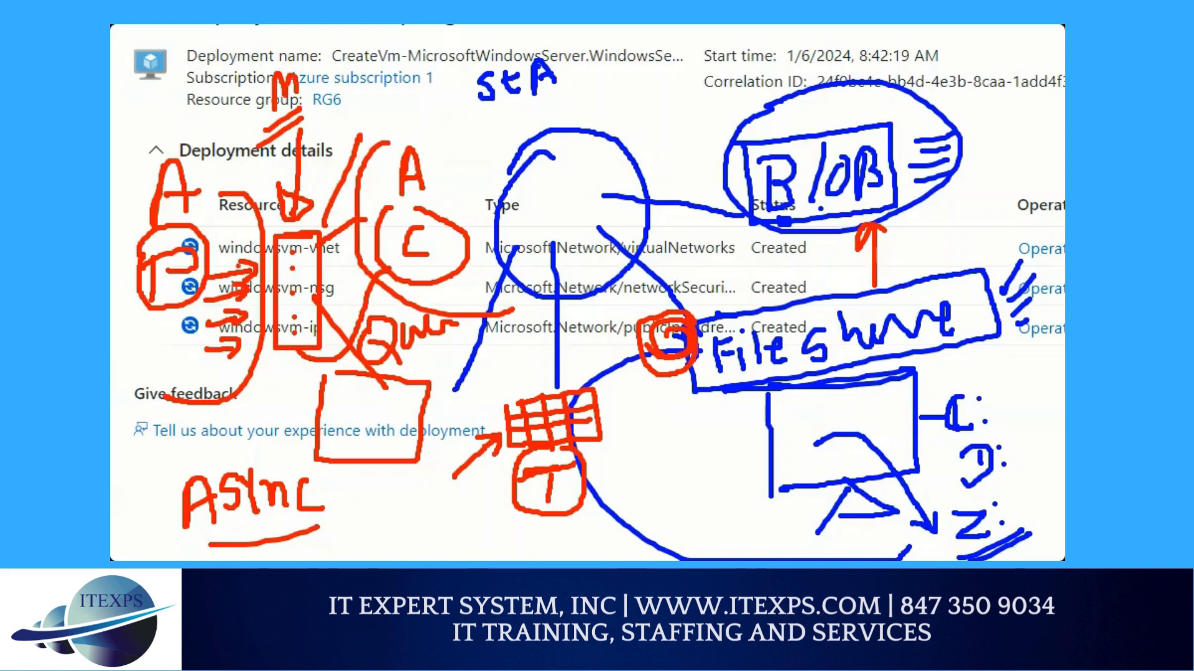
{"action": "left_click_drag", "start_coordinate": [199, 361], "coordinate": [121, 362]}
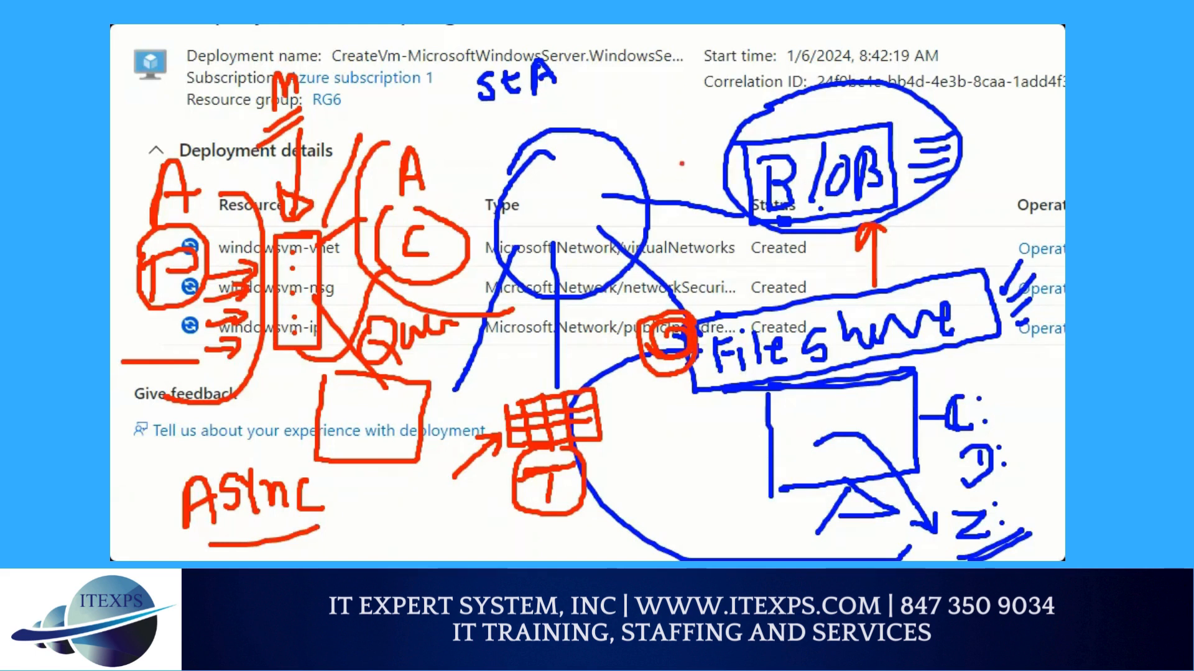
Mark the blob branch 1, the file share branch 2 and the table branch T, and link Blob to File Share with a line
{"action": "left_click_drag", "start_coordinate": [670, 153], "coordinate": [670, 184]}
{"action": "left_click_drag", "start_coordinate": [677, 244], "coordinate": [705, 267]}
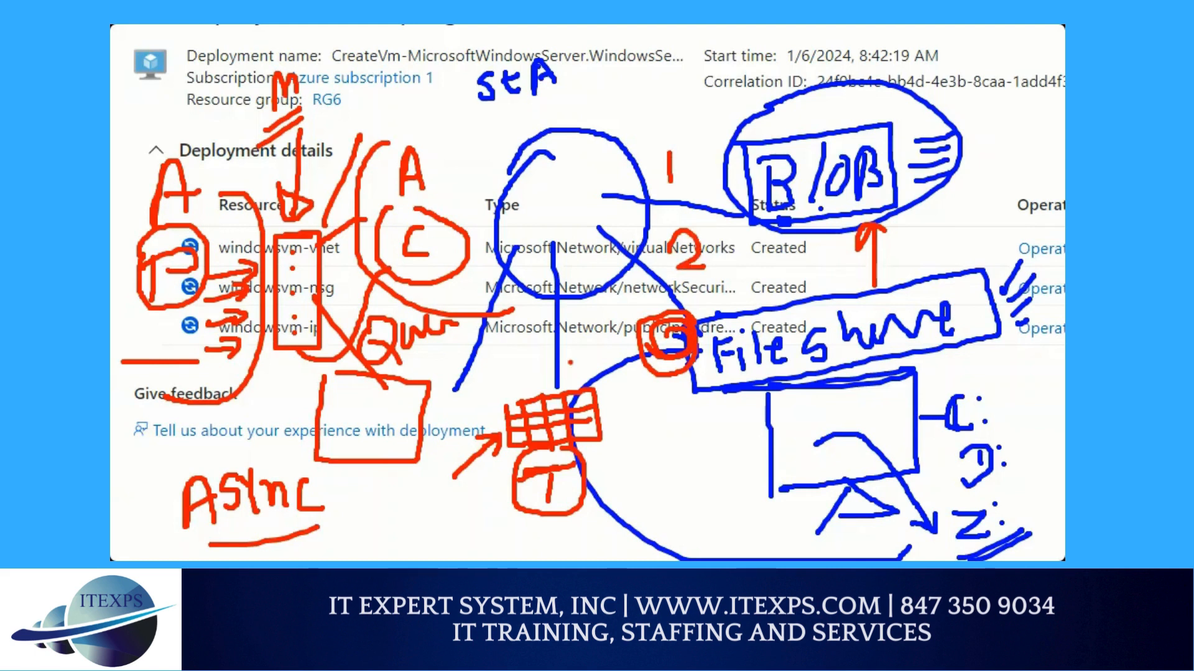
{"action": "mouse_move", "coordinate": [572, 350]}
{"action": "left_mouse_down"}
{"action": "mouse_move", "coordinate": [602, 334]}
{"action": "mouse_move", "coordinate": [588, 367]}
{"action": "left_mouse_up"}
{"action": "left_click_drag", "start_coordinate": [788, 190], "coordinate": [805, 290]}
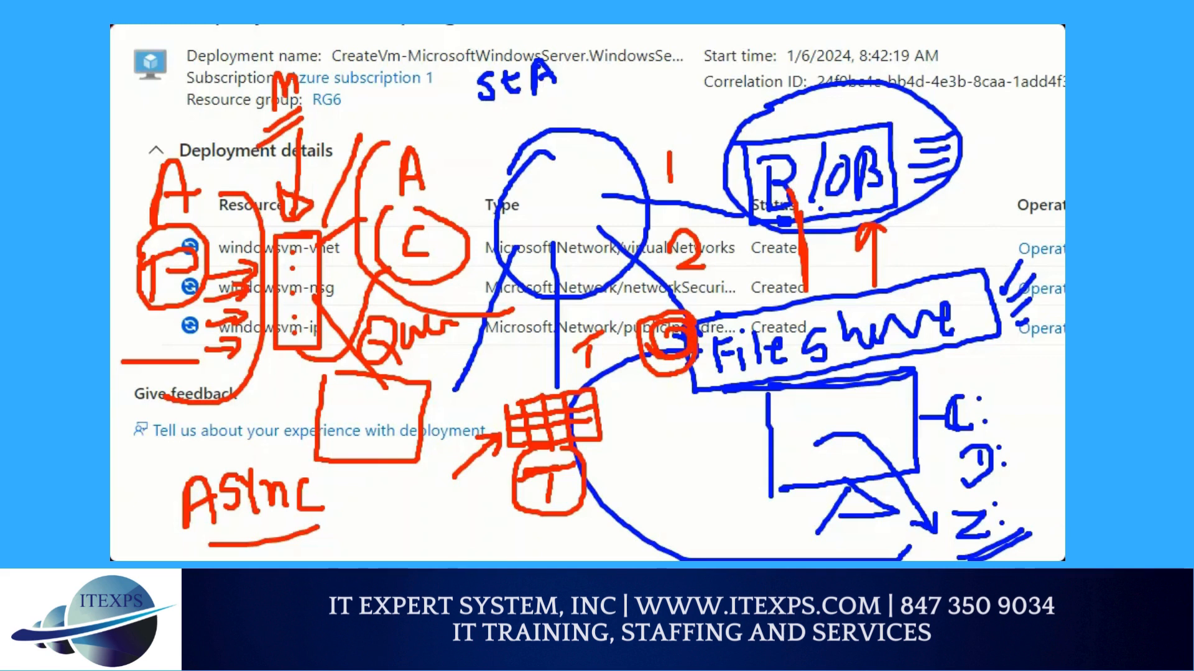
{"action": "mouse_move", "coordinate": [494, 386]}
{"action": "left_mouse_down"}
{"action": "mouse_move", "coordinate": [595, 375]}
{"action": "mouse_move", "coordinate": [628, 504]}
{"action": "mouse_move", "coordinate": [470, 419]}
{"action": "mouse_move", "coordinate": [482, 392]}
{"action": "left_mouse_up"}
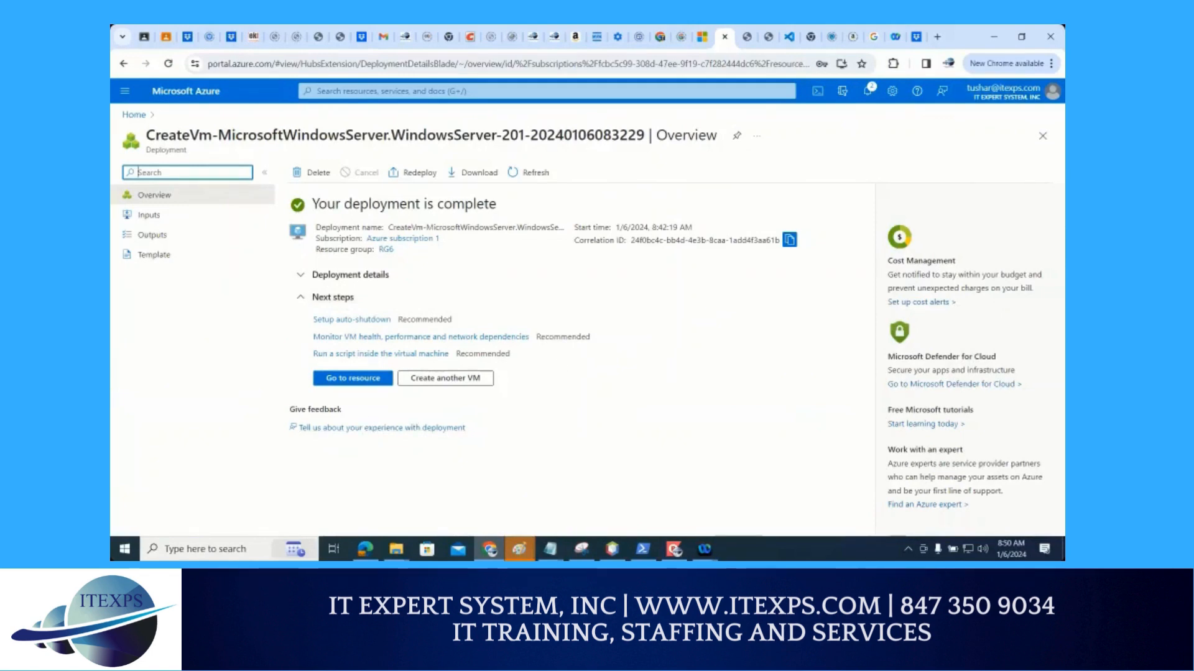
Leave the storage diagram, point a red arrow at Go to resource, and open the deployed virtual machine's overview
{"action": "key", "text": "ctrl+1"}
{"action": "left_click", "coordinate": [365, 417]}
{"action": "mouse_move", "coordinate": [190, 289]}
{"action": "left_mouse_down"}
{"action": "mouse_move", "coordinate": [266, 328]}
{"action": "mouse_move", "coordinate": [274, 315]}
{"action": "left_mouse_up"}
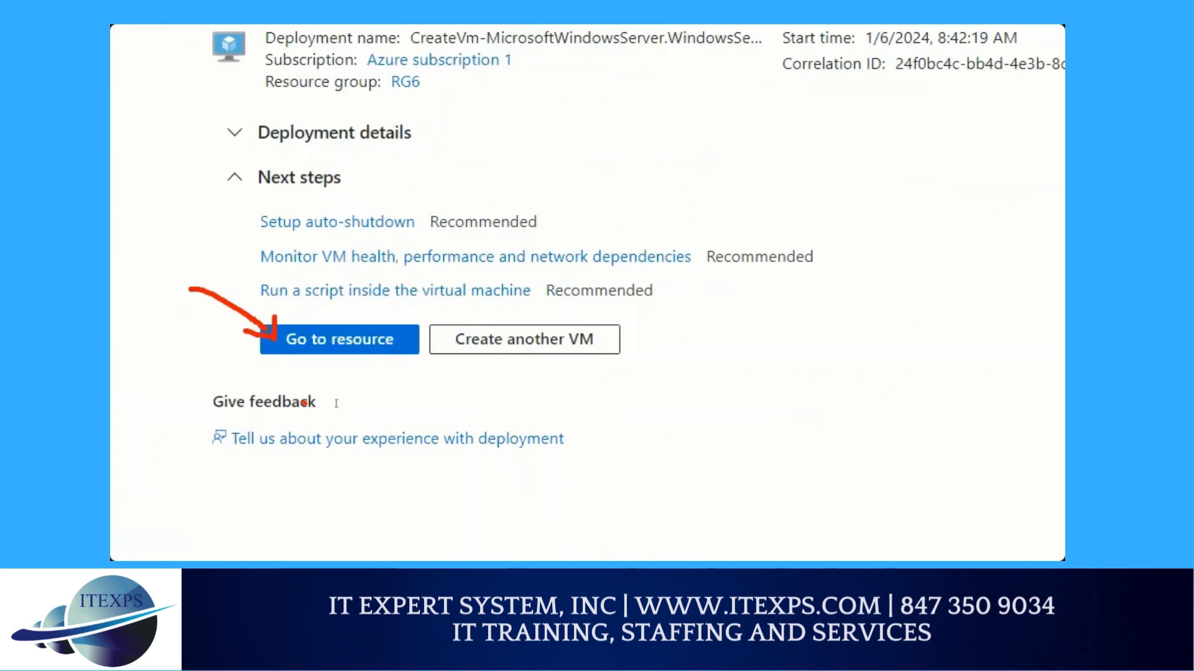
{"action": "key", "text": "Escape"}
{"action": "left_click", "coordinate": [349, 376]}
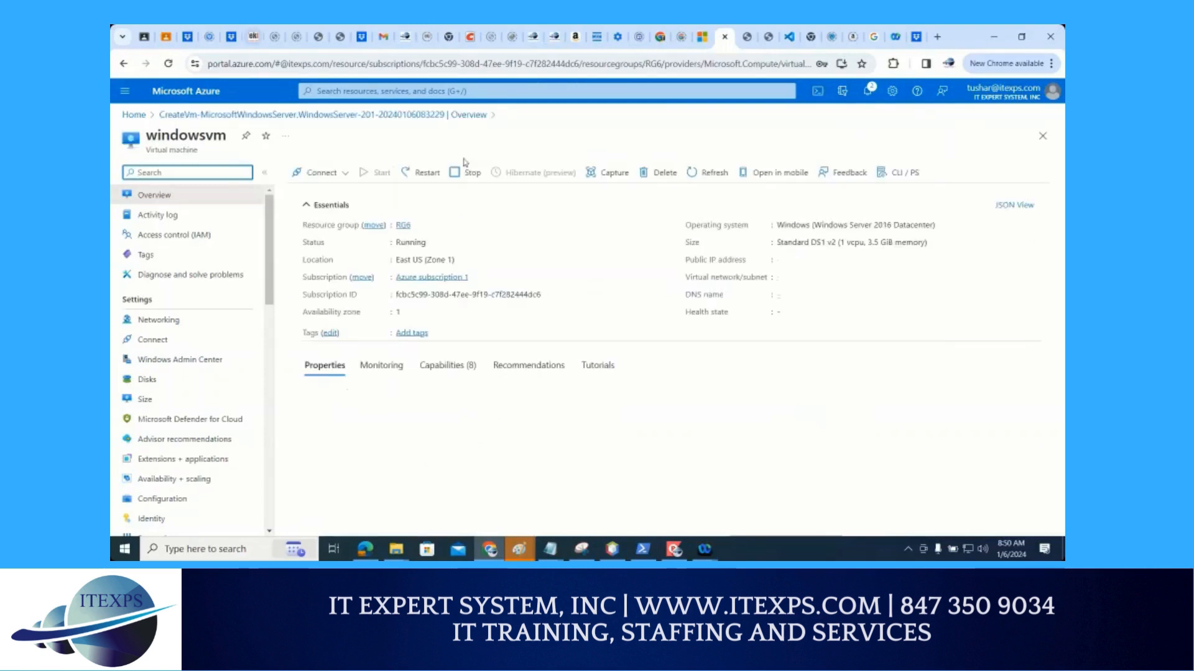
Download the native RDP file for windowsvm, open it, and connect despite the unknown publisher
{"action": "left_click", "coordinate": [343, 175]}
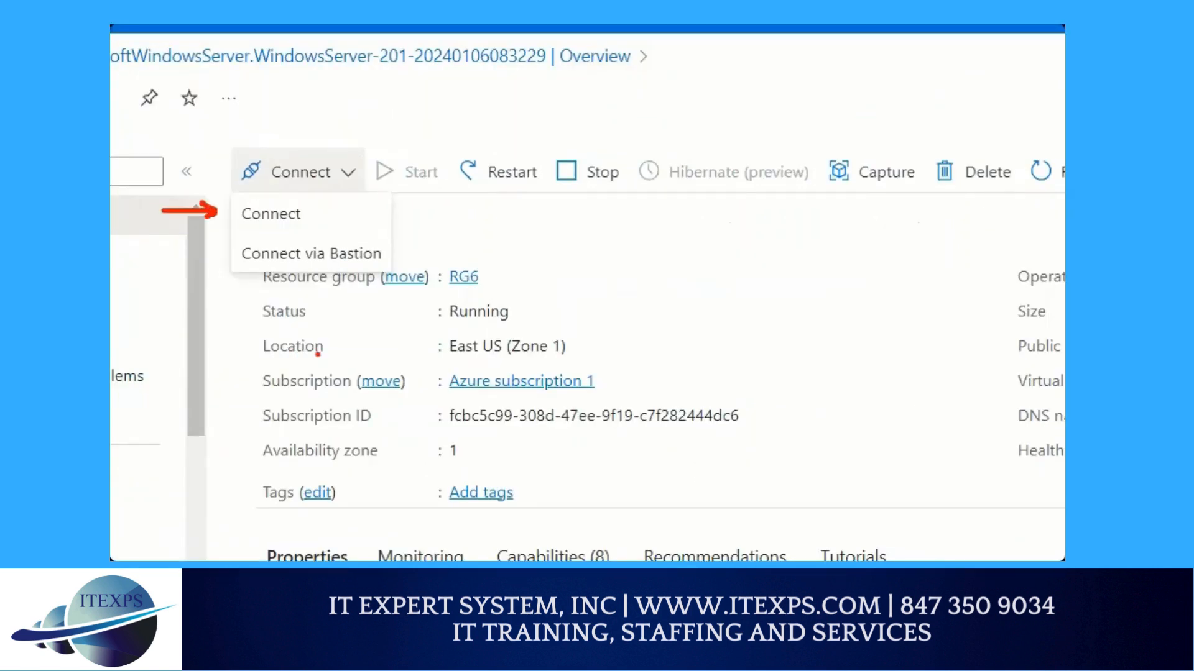
{"action": "left_click", "coordinate": [291, 218]}
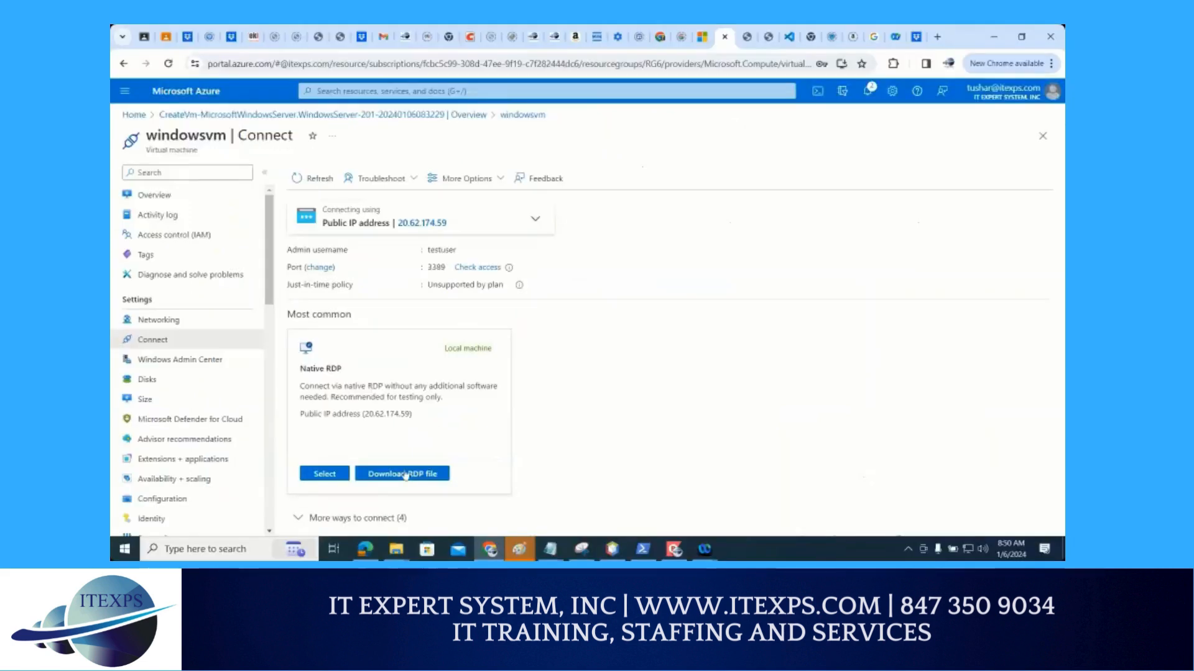
{"action": "left_click", "coordinate": [405, 475]}
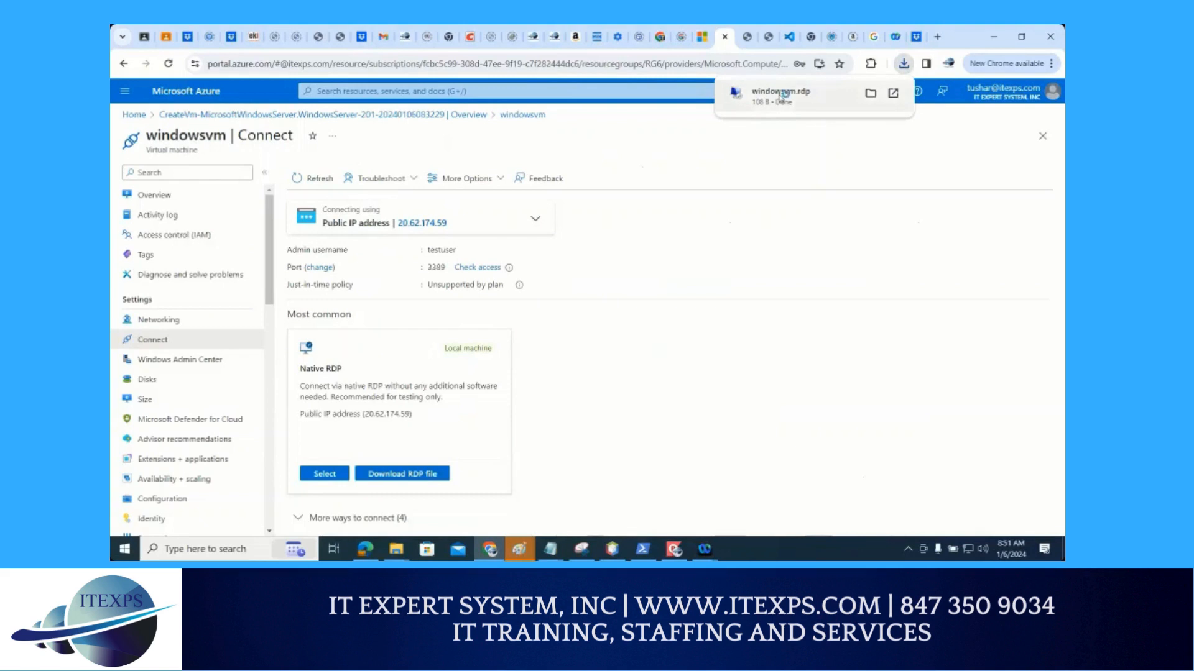
{"action": "left_click", "coordinate": [779, 95]}
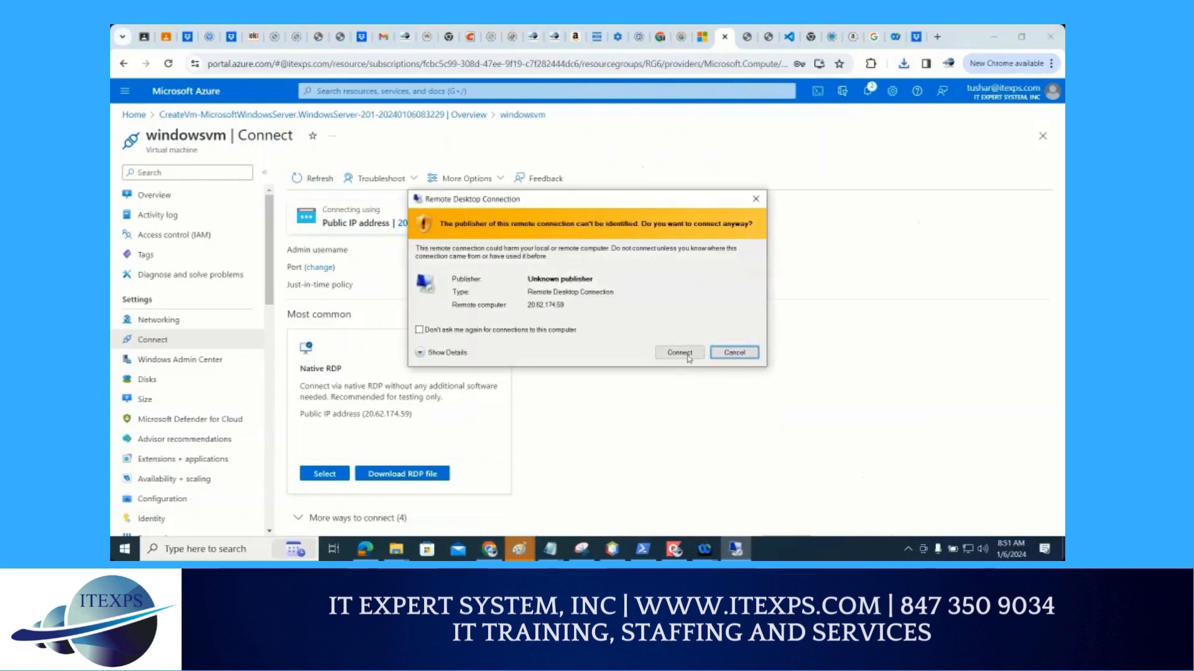
{"action": "left_click", "coordinate": [686, 355]}
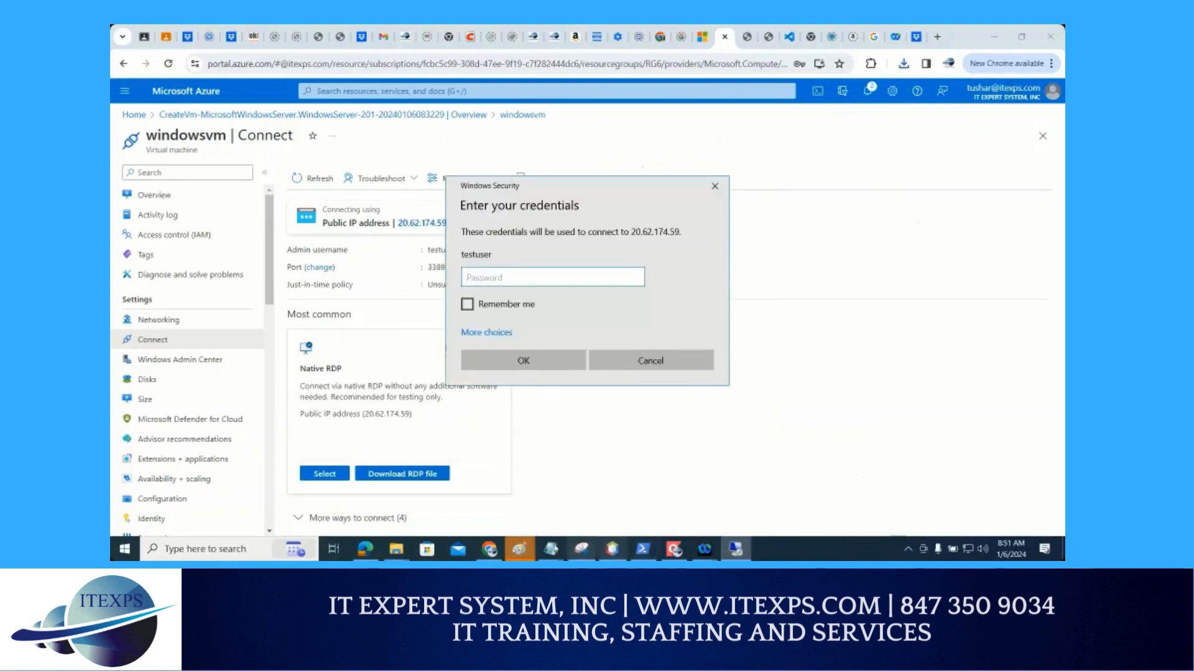
Copy the testuser password from the Notepad notes into the credentials prompt, sign in, and accept the untrusted certificate
{"action": "left_click", "coordinate": [552, 550]}
{"action": "left_click", "coordinate": [787, 514]}
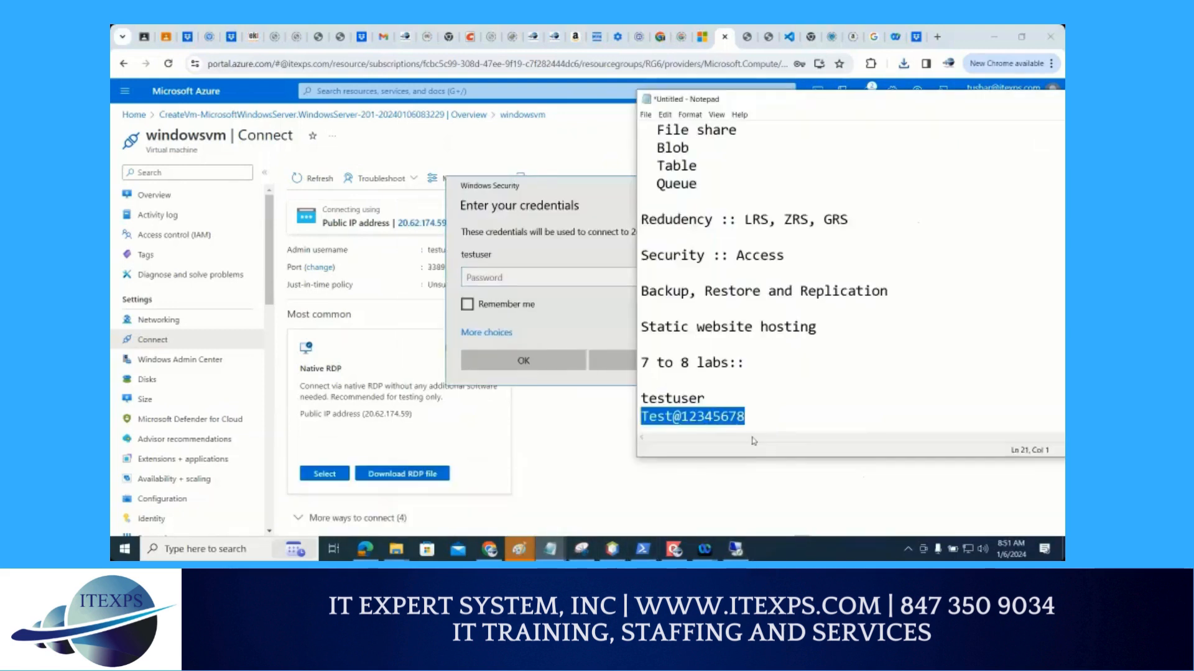
{"action": "left_click", "coordinate": [763, 416]}
{"action": "key", "text": "shift+Home"}
{"action": "key", "text": "ctrl+c"}
{"action": "left_click", "coordinate": [521, 270]}
{"action": "key", "text": "ctrl+v"}
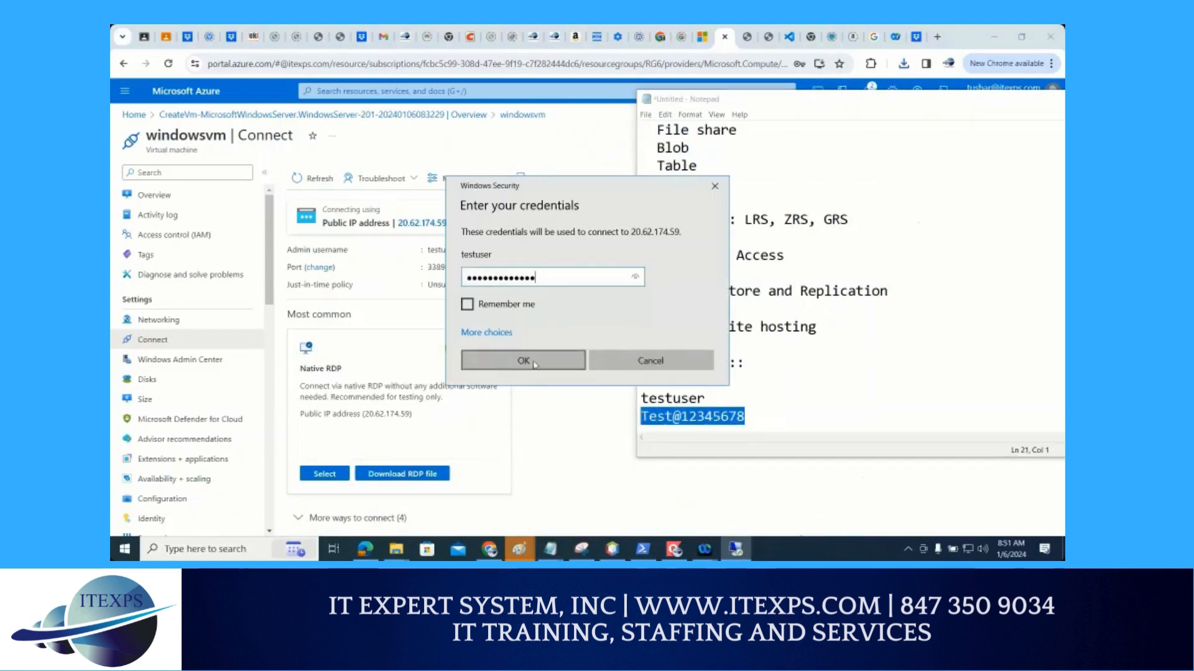
{"action": "left_click", "coordinate": [536, 366]}
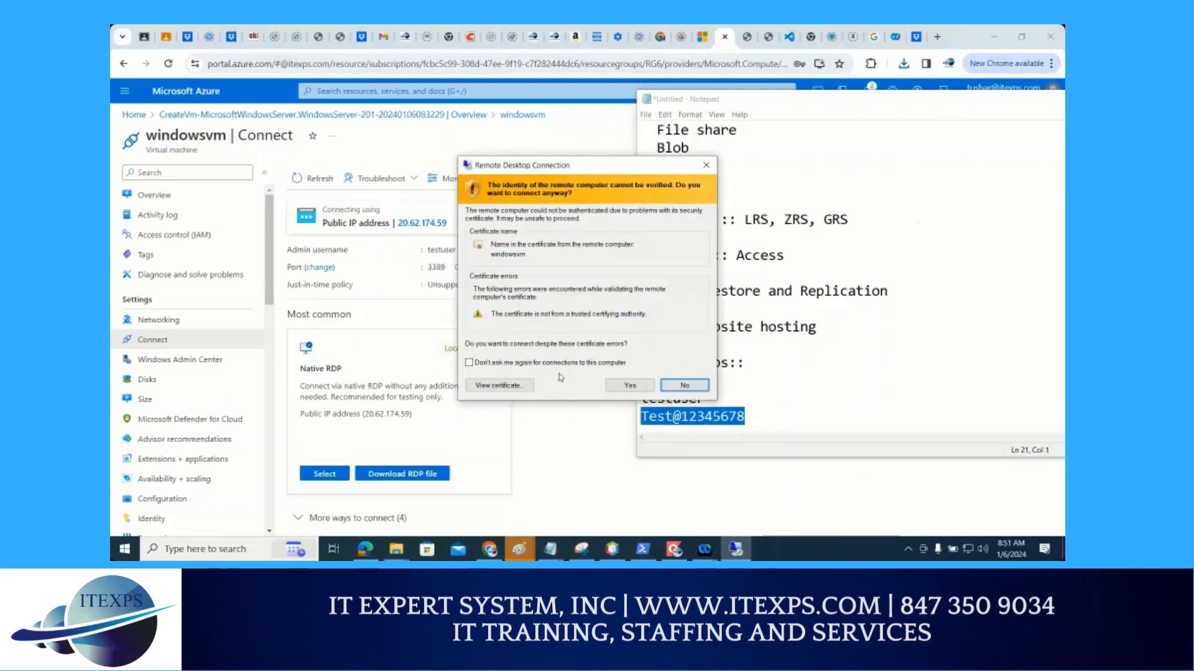
{"action": "left_click", "coordinate": [626, 386]}
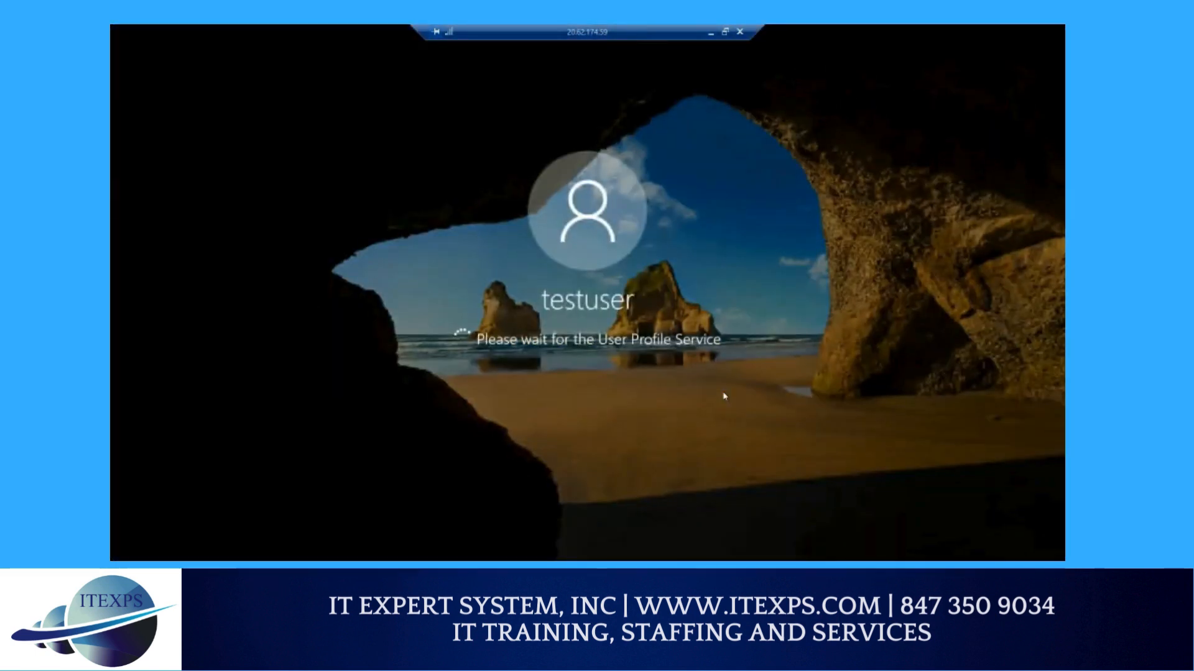
Minimize and restore the windowsvm remote session, and allow the PC to be discoverable on the network
{"action": "left_click", "coordinate": [711, 34]}
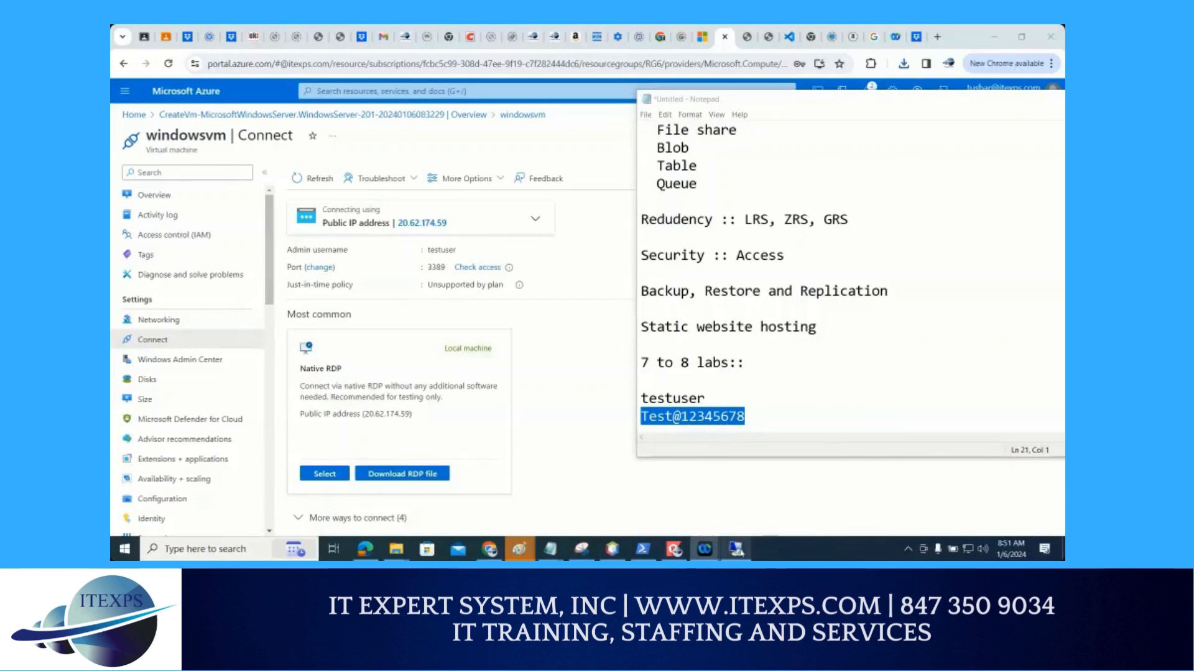
{"action": "mouse_move", "coordinate": [738, 551]}
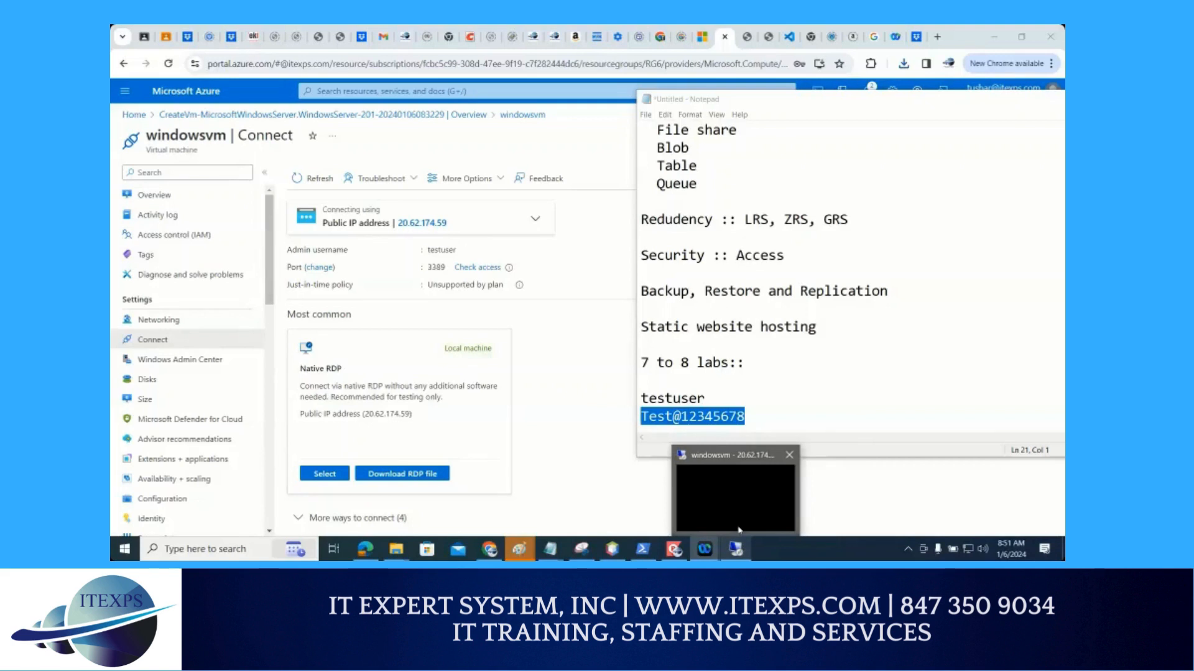
{"action": "left_click", "coordinate": [739, 529]}
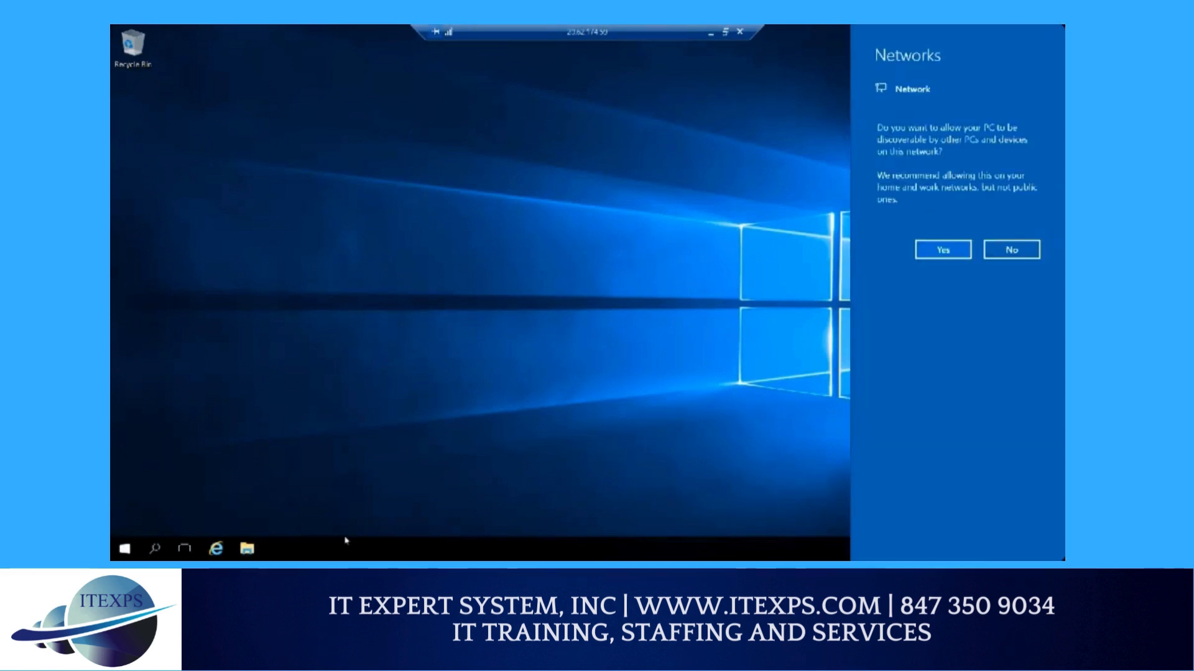
{"action": "left_click", "coordinate": [943, 250]}
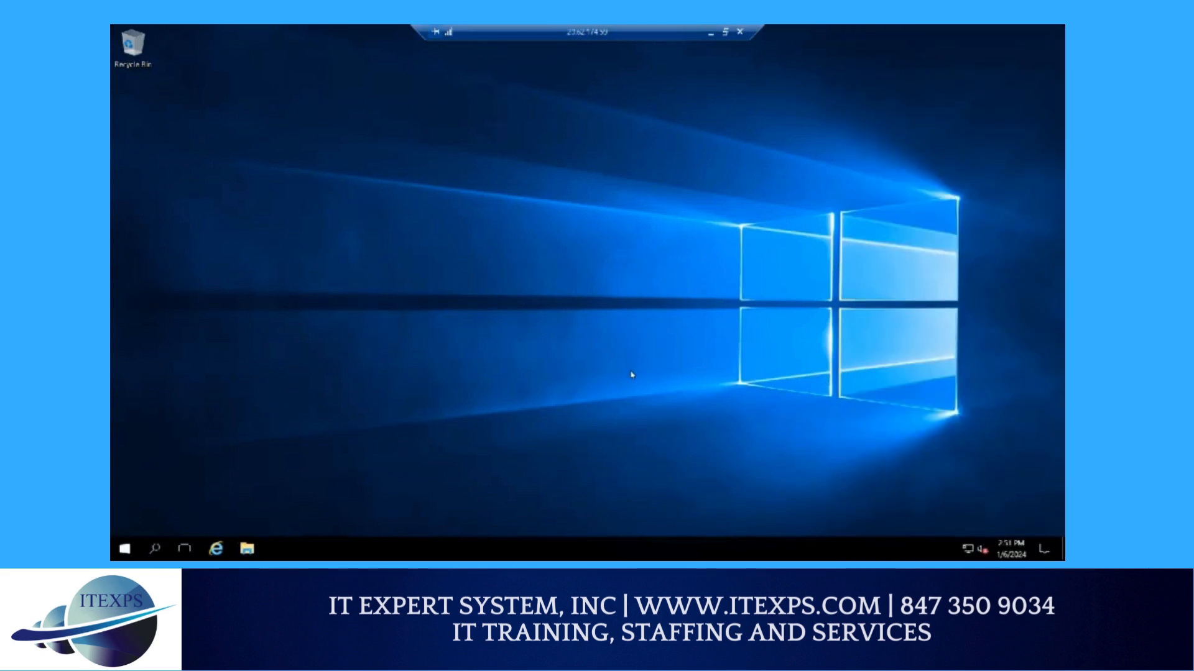
Examine the drives listed under This PC in the virtual machine's File Explorer
{"action": "left_click", "coordinate": [253, 549]}
{"action": "left_click", "coordinate": [248, 550]}
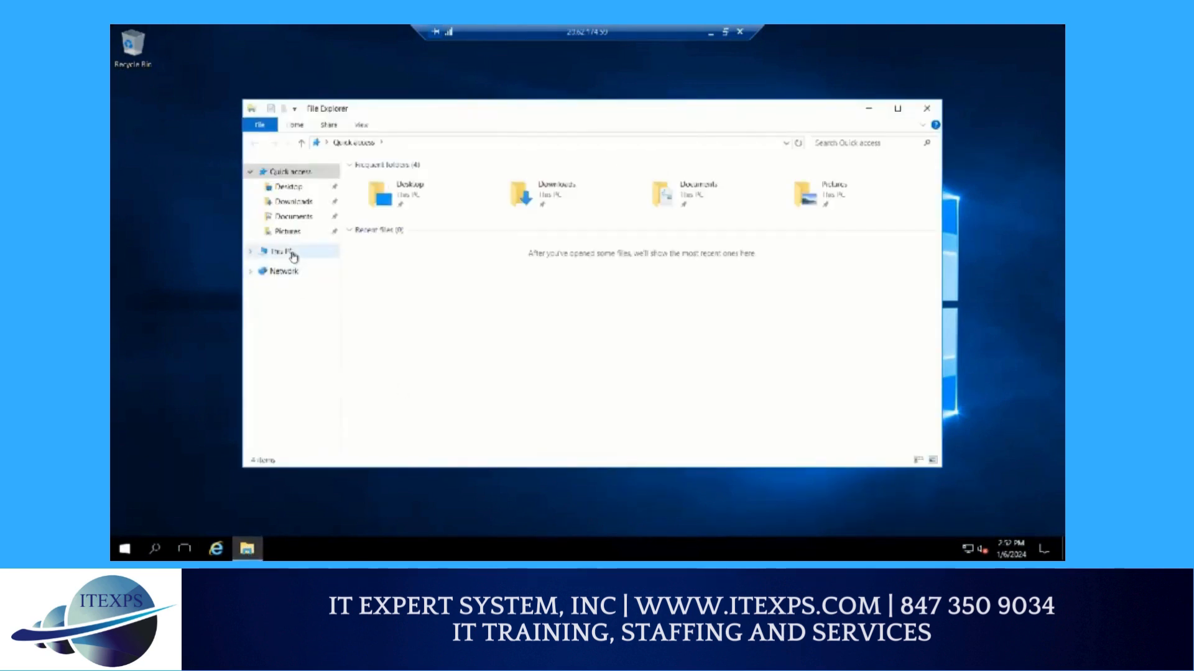
{"action": "left_click", "coordinate": [290, 252]}
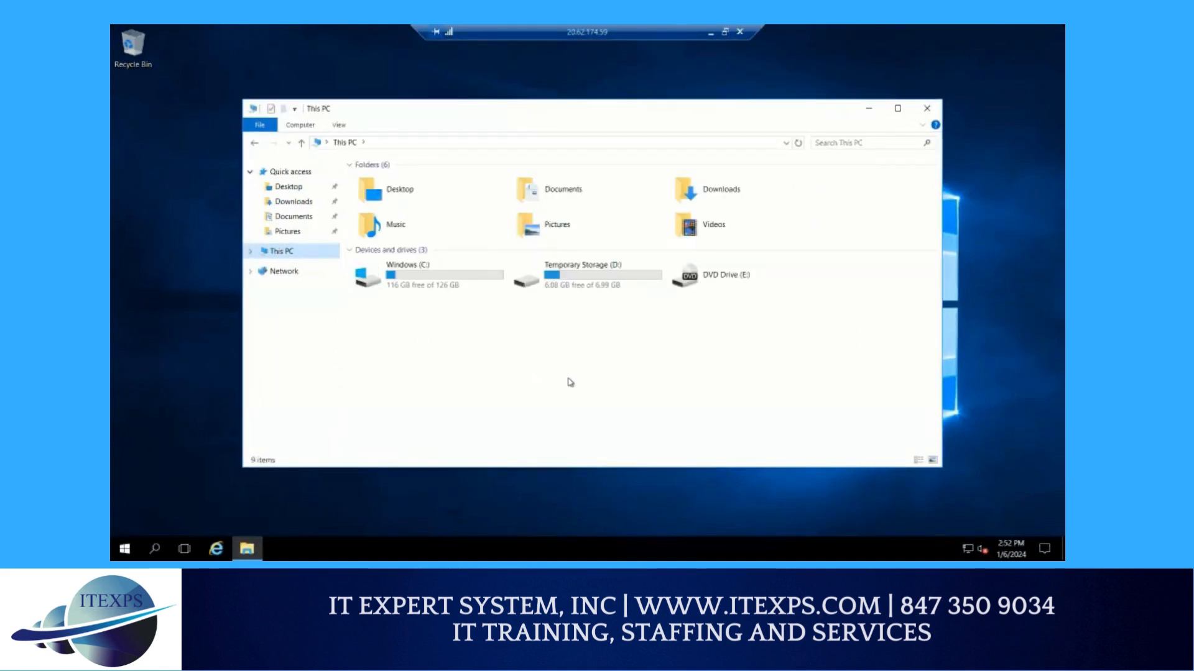
{"action": "left_click", "coordinate": [422, 286]}
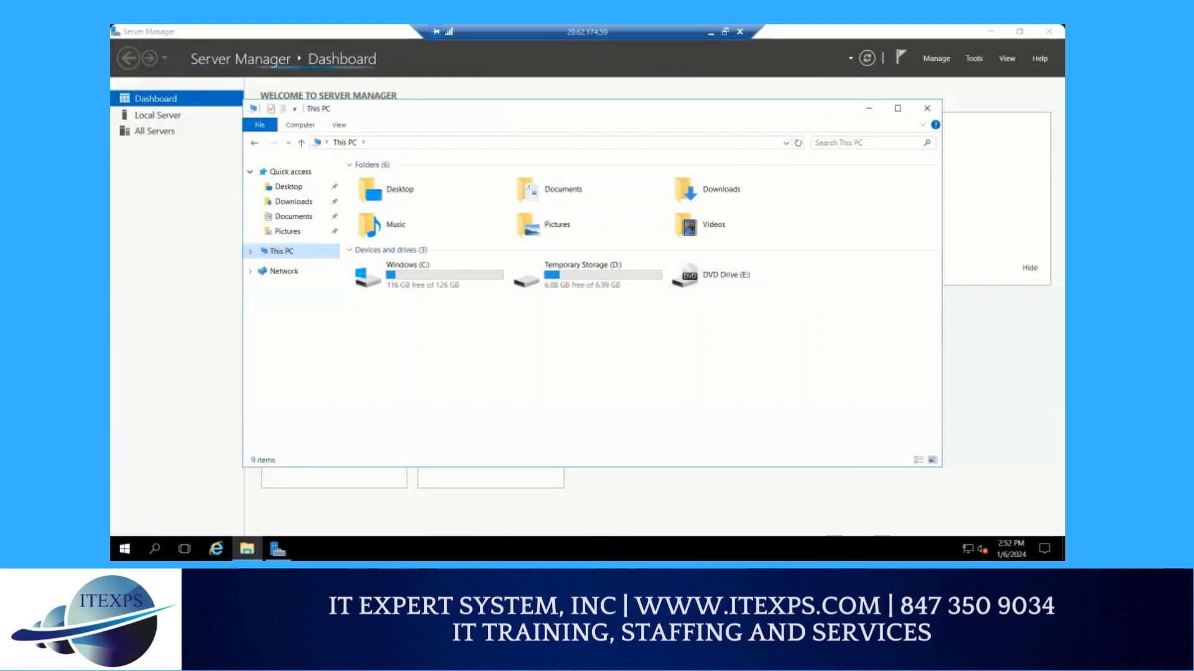
Search the virtual machine for "computer" and open Computer Management
{"action": "left_click", "coordinate": [156, 549]}
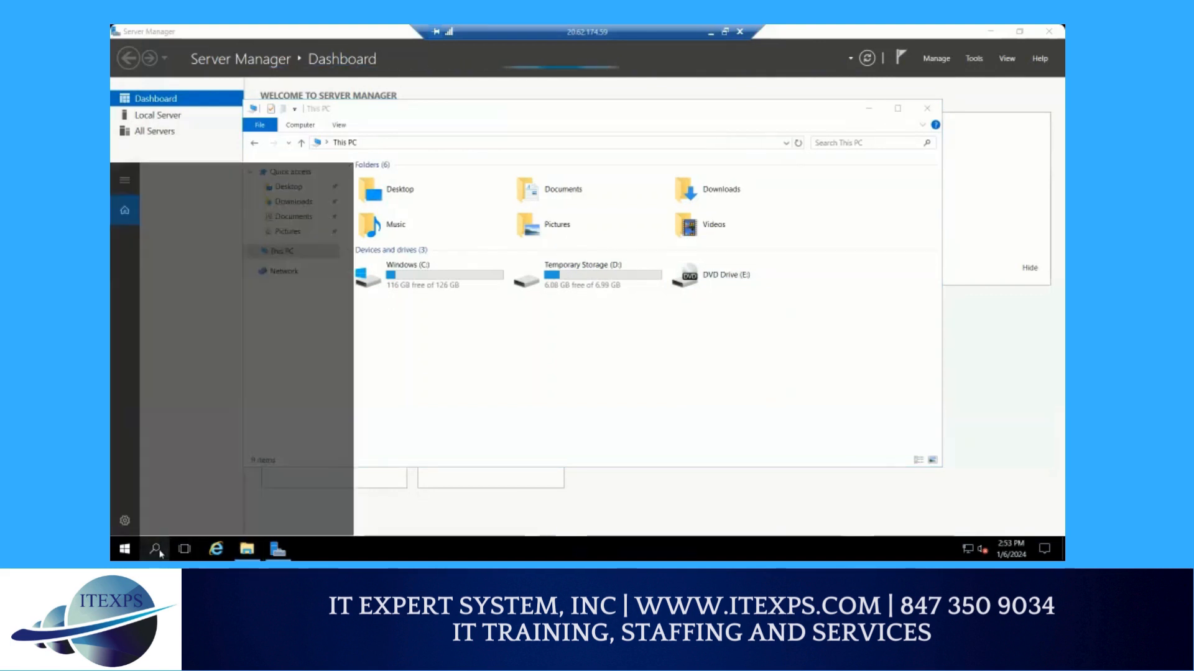
{"action": "type", "text": "c"}
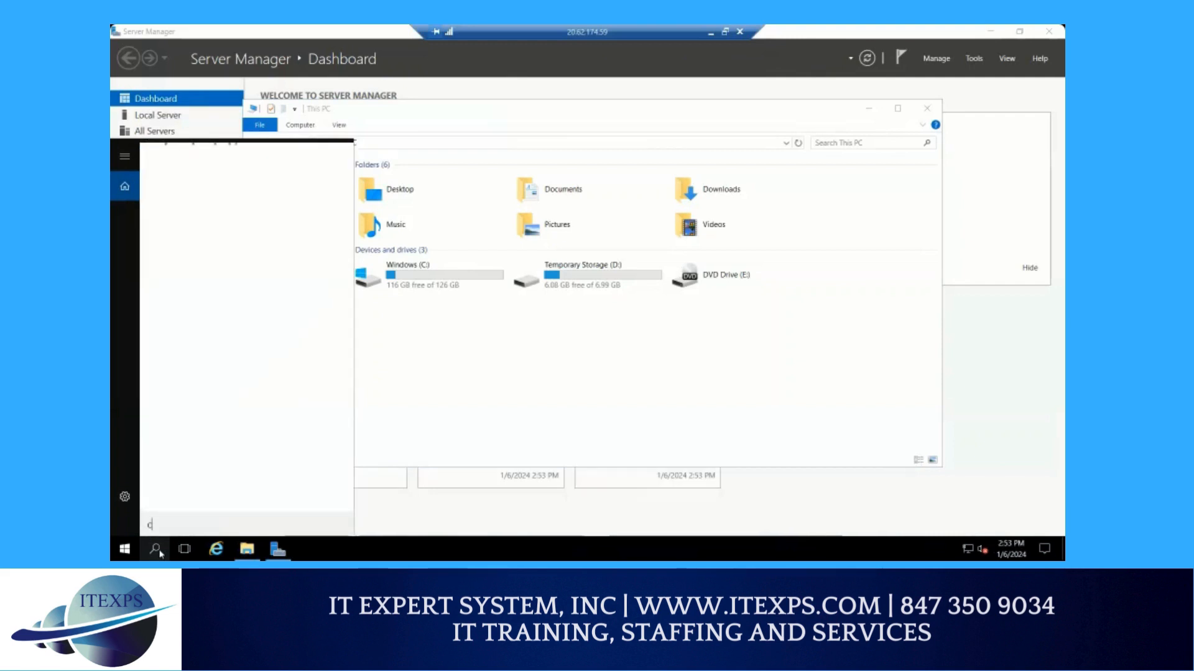
{"action": "type", "text": "o"}
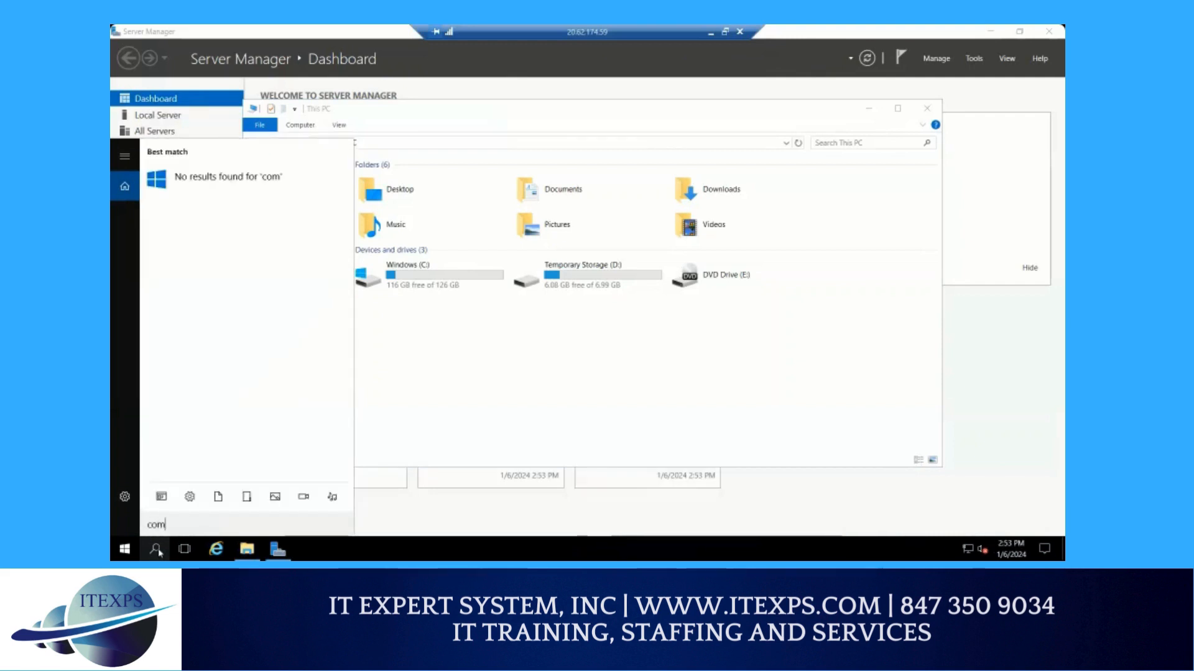
{"action": "type", "text": "mpu"}
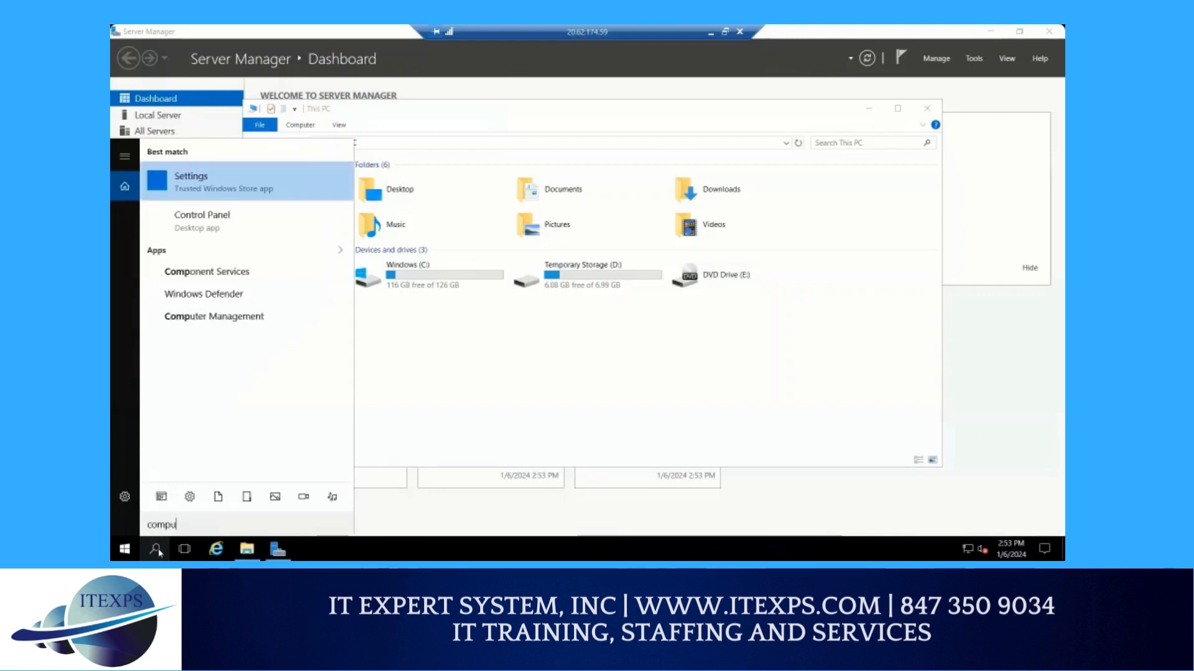
{"action": "type", "text": "t"}
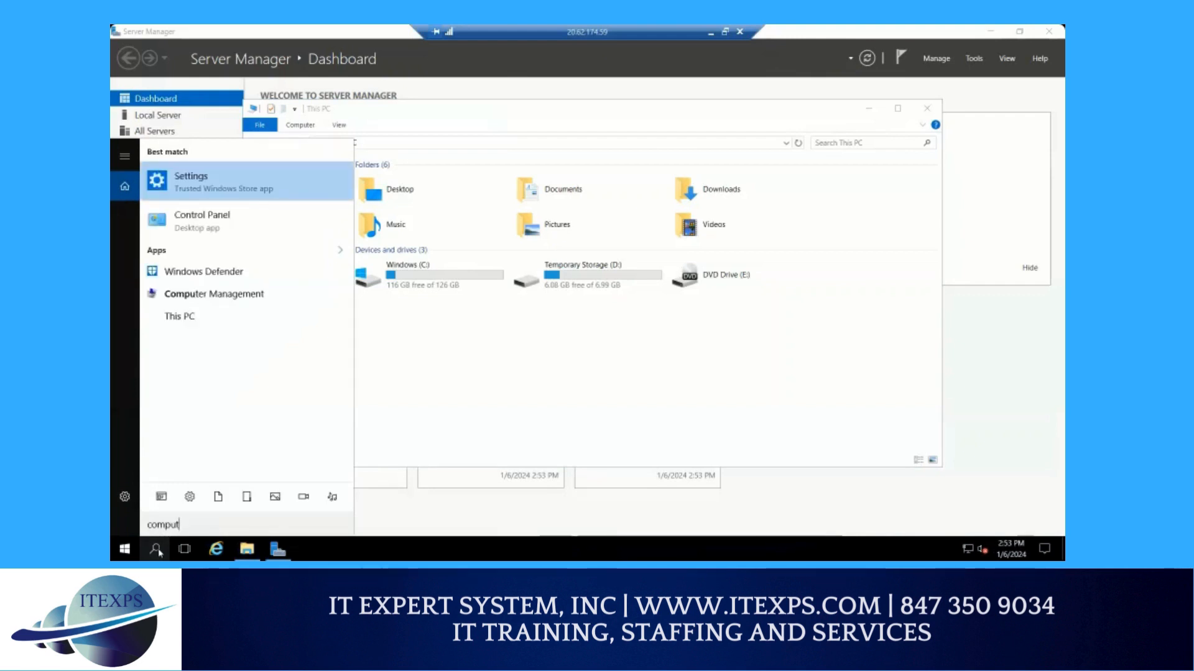
{"action": "type", "text": "er"}
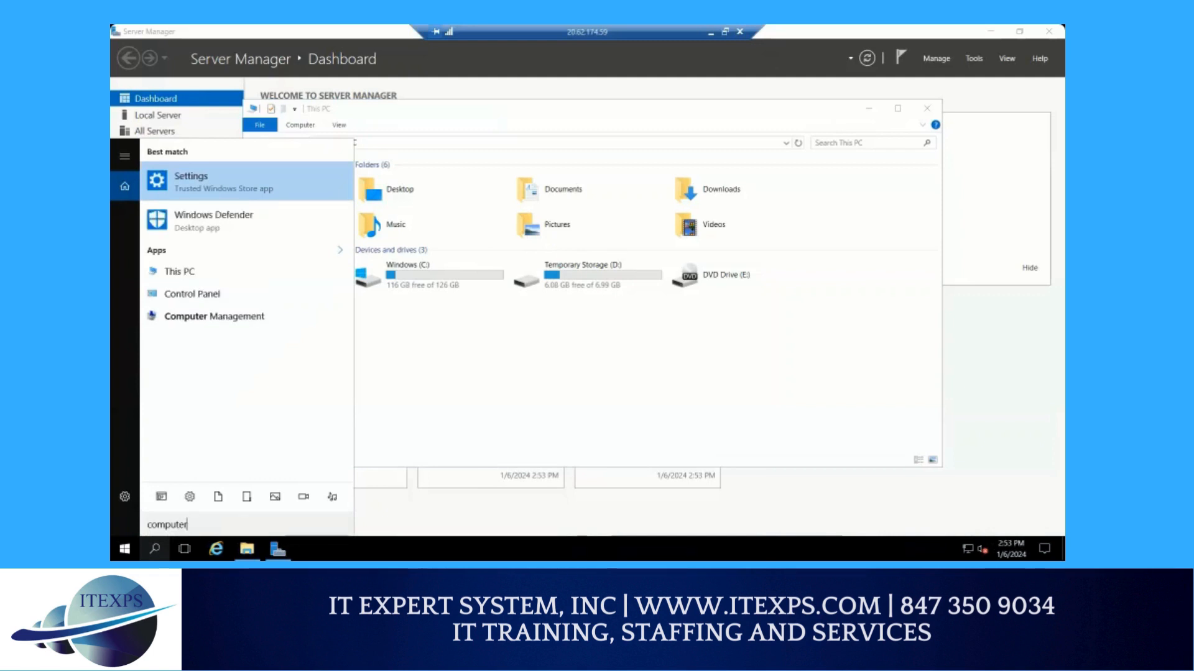
{"action": "left_click", "coordinate": [202, 319]}
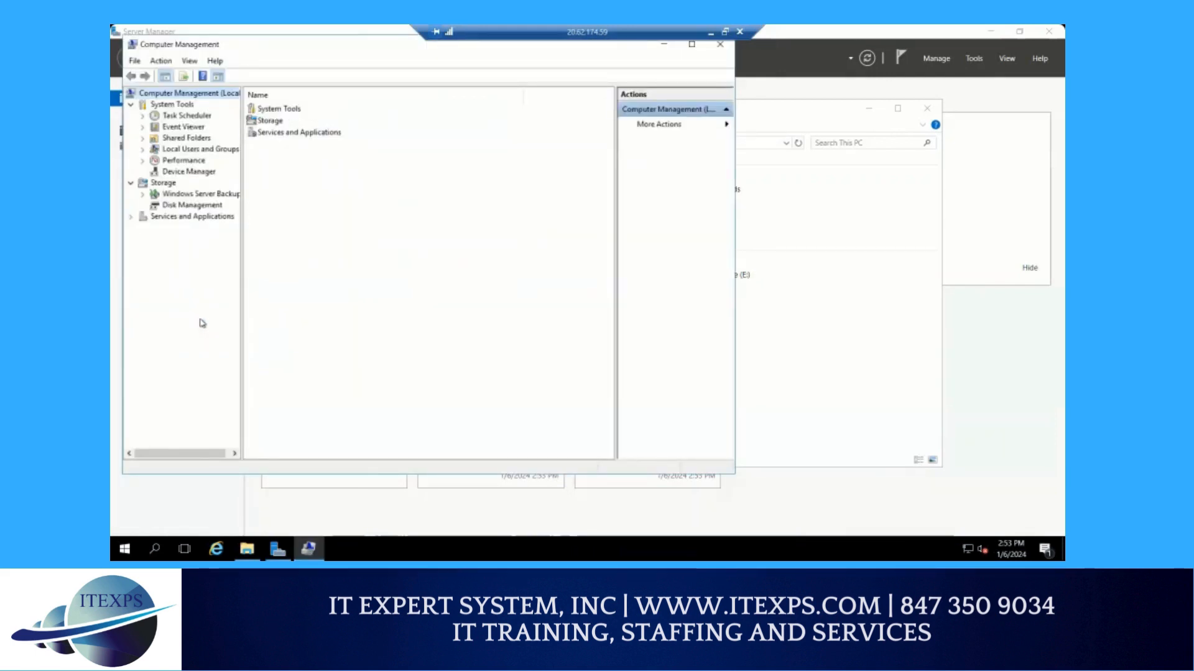
Show Disk Management and initialize Disk 2 with the GPT partition style
{"action": "left_click", "coordinate": [179, 210]}
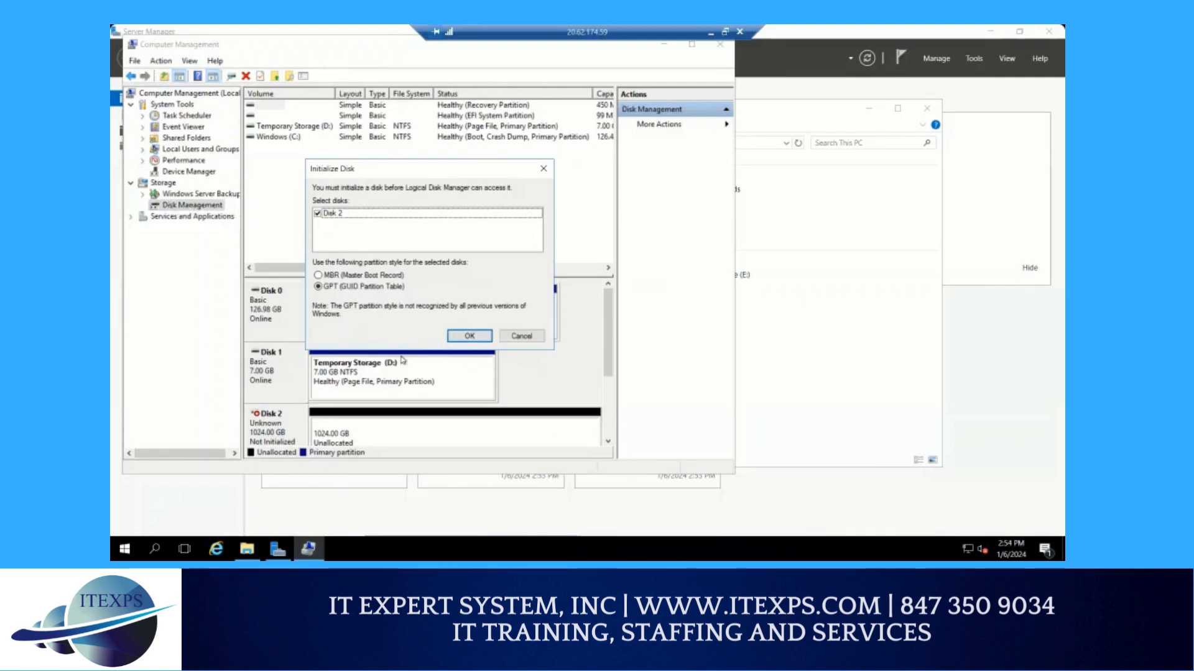
{"action": "left_click", "coordinate": [453, 336]}
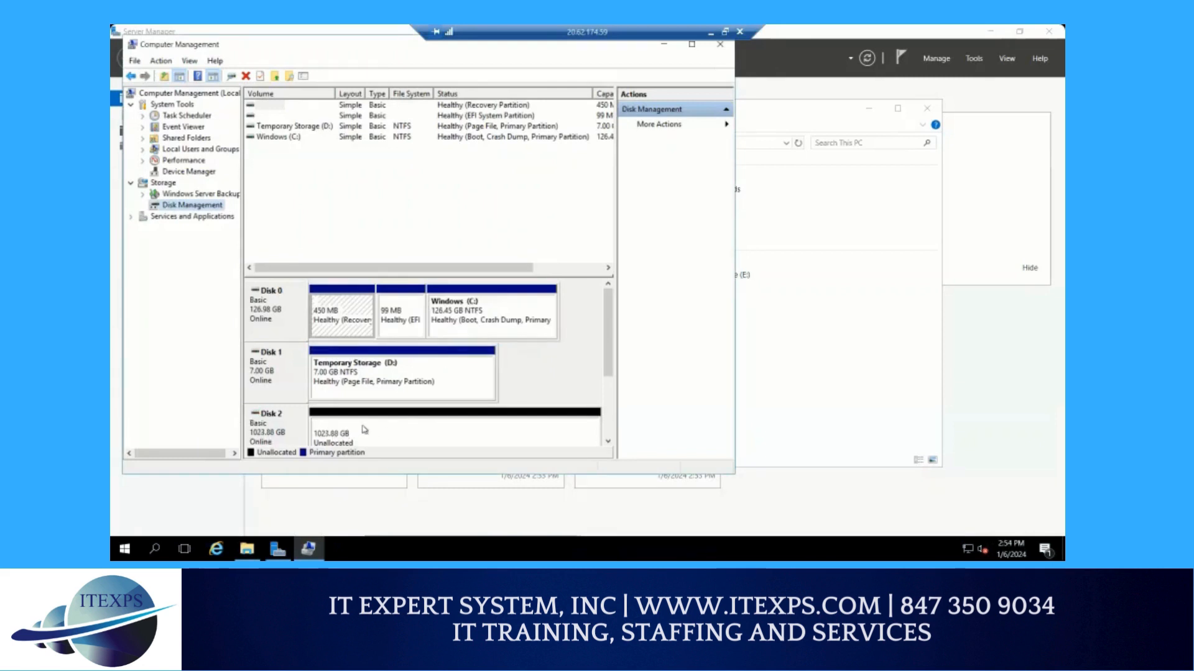
Create a full-size 1048446 MB simple volume on Disk 2 with drive letter F, NTFS quick format and the label New Volume
{"action": "left_click_drag", "start_coordinate": [612, 362], "coordinate": [613, 392]}
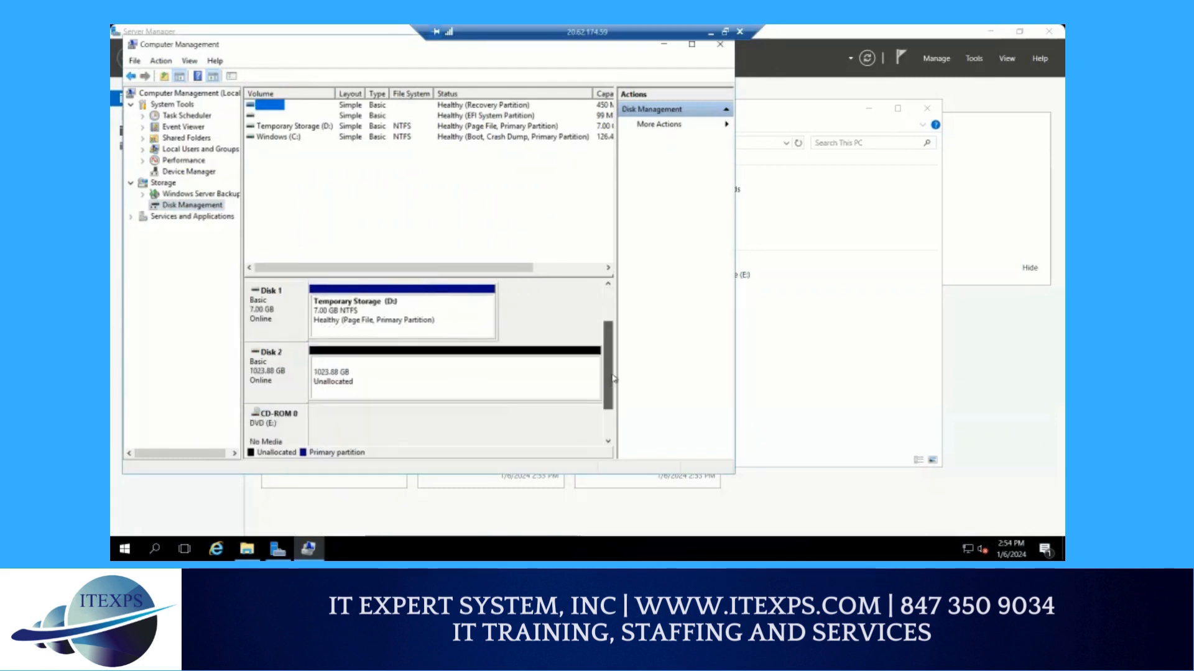
{"action": "right_click", "coordinate": [367, 378]}
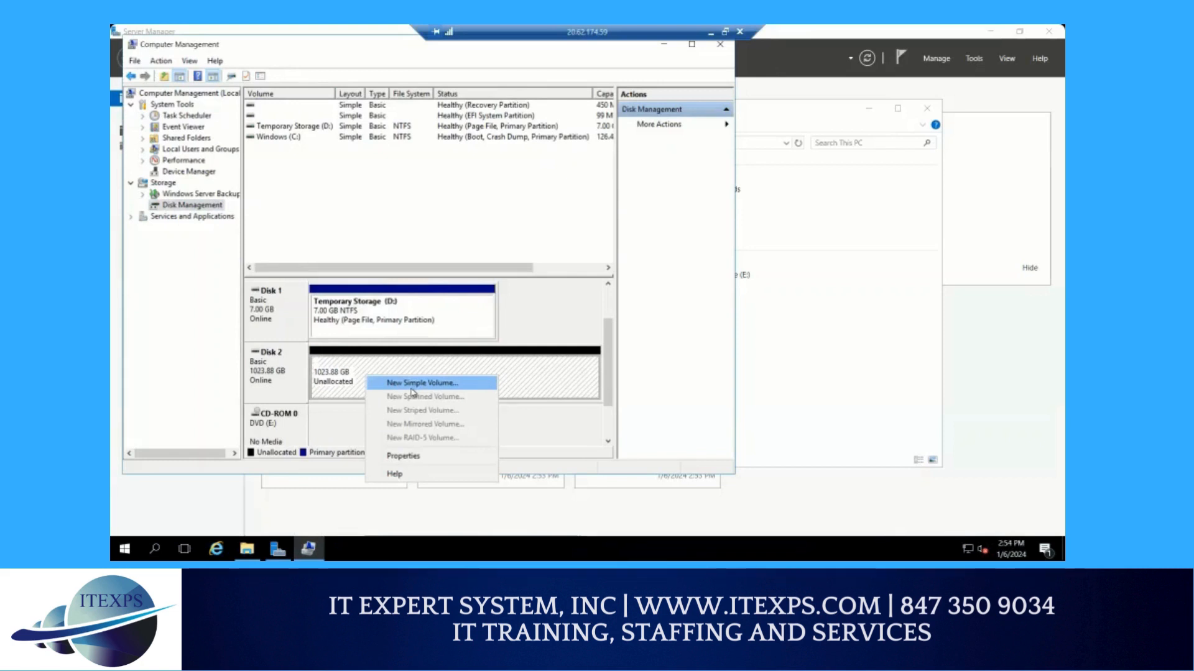
{"action": "left_click", "coordinate": [410, 388]}
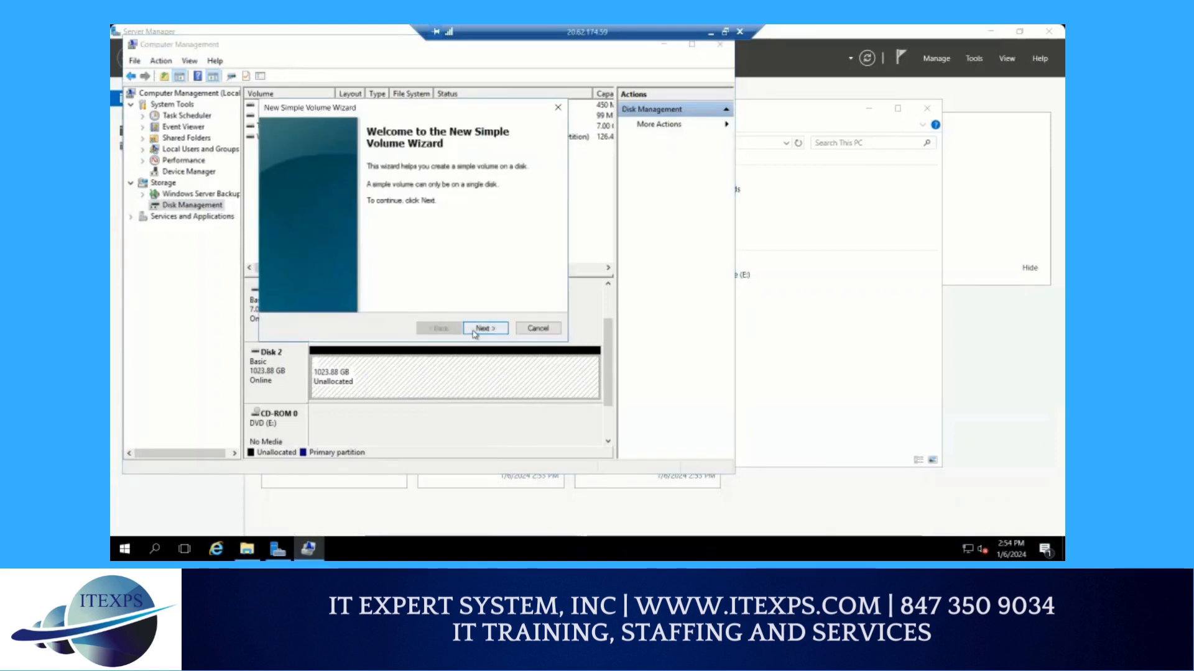
{"action": "left_click", "coordinate": [484, 329]}
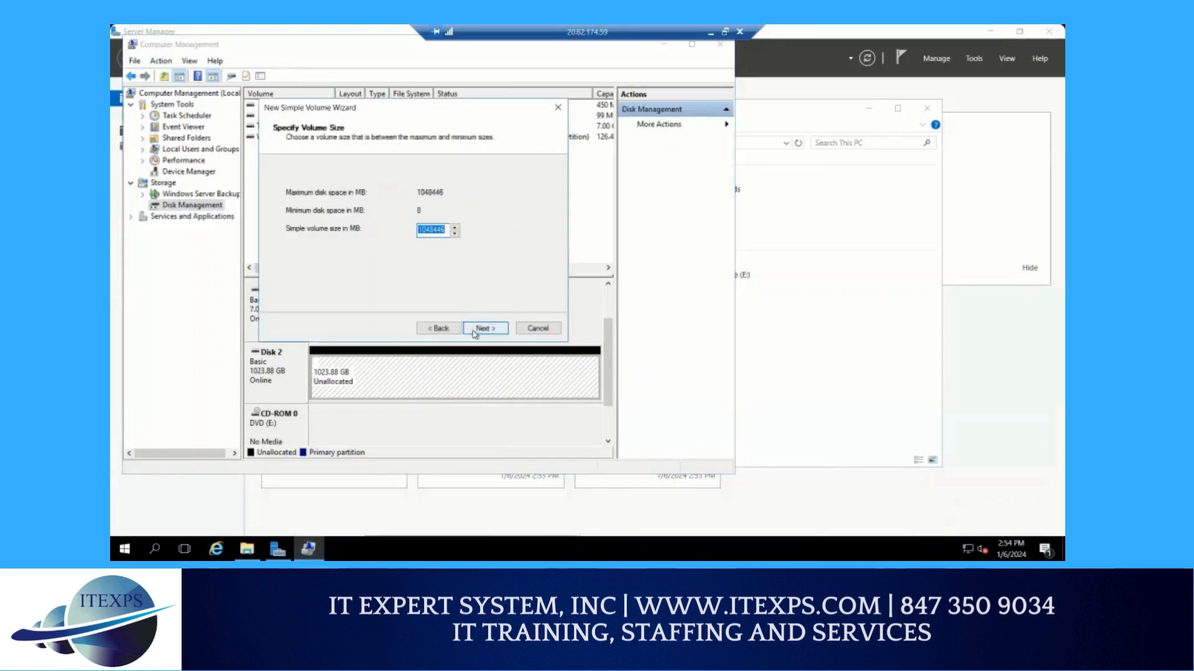
{"action": "left_click", "coordinate": [473, 333]}
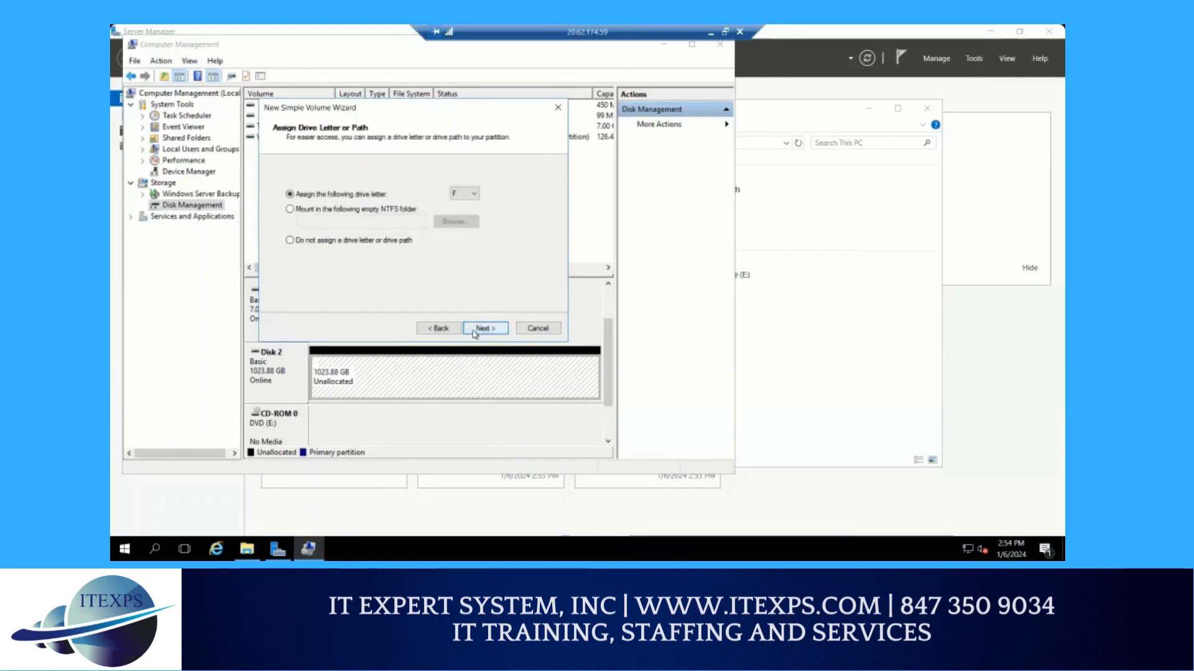
{"action": "left_click", "coordinate": [475, 333]}
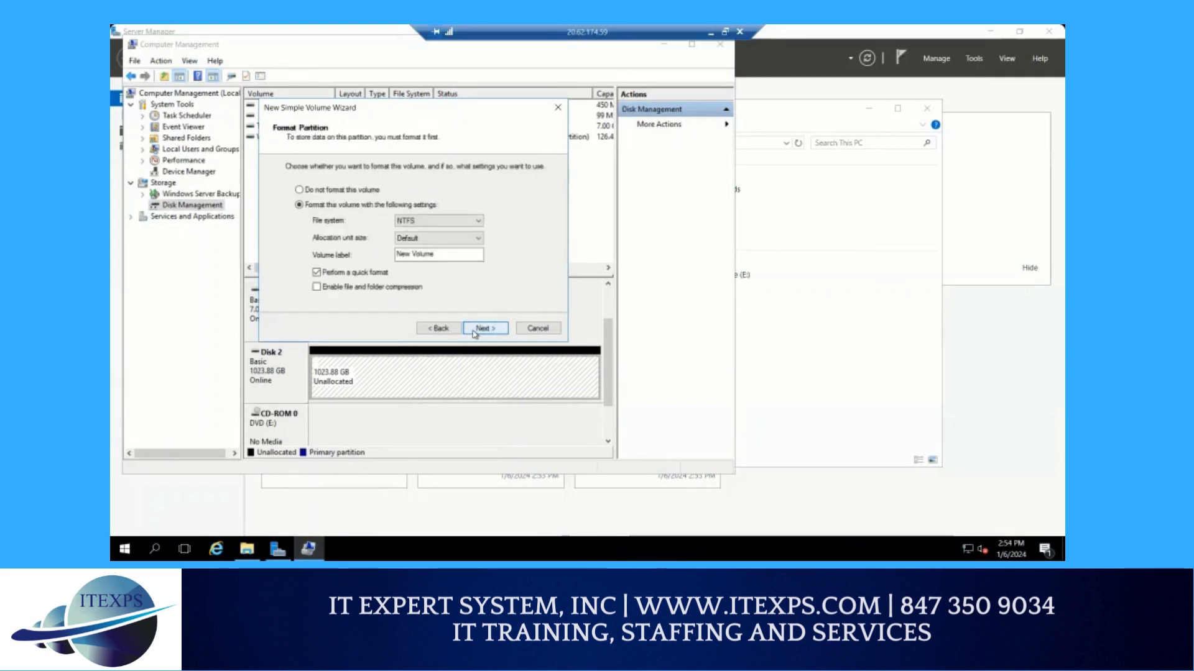
{"action": "left_click", "coordinate": [480, 328]}
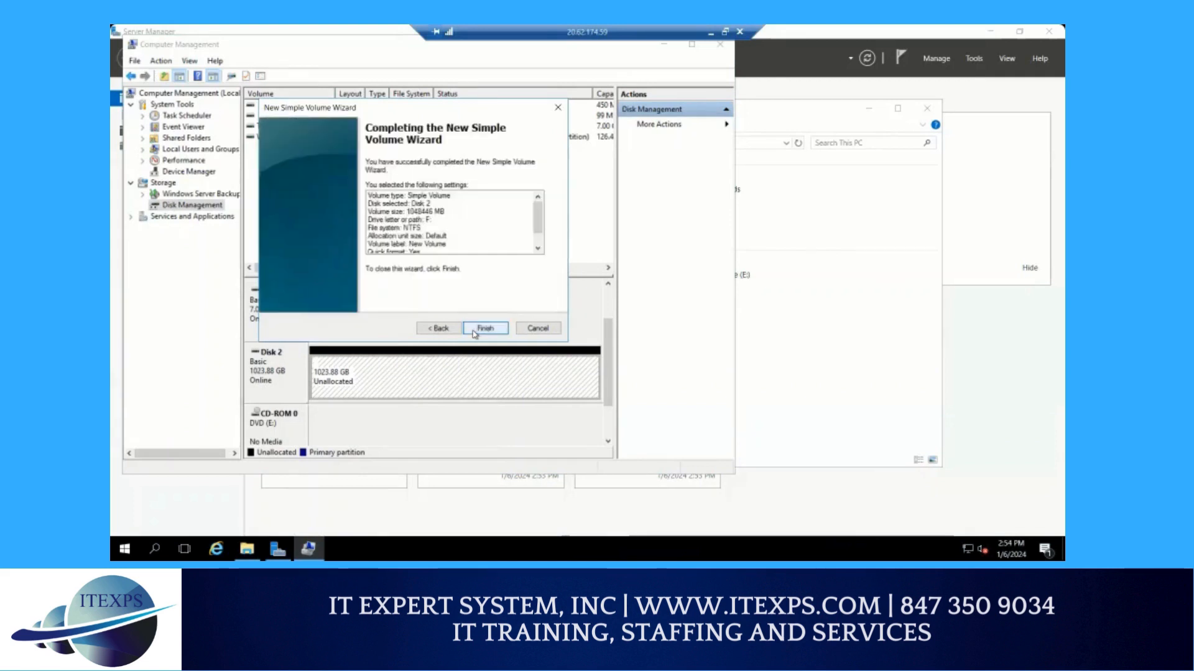
{"action": "left_click", "coordinate": [478, 329]}
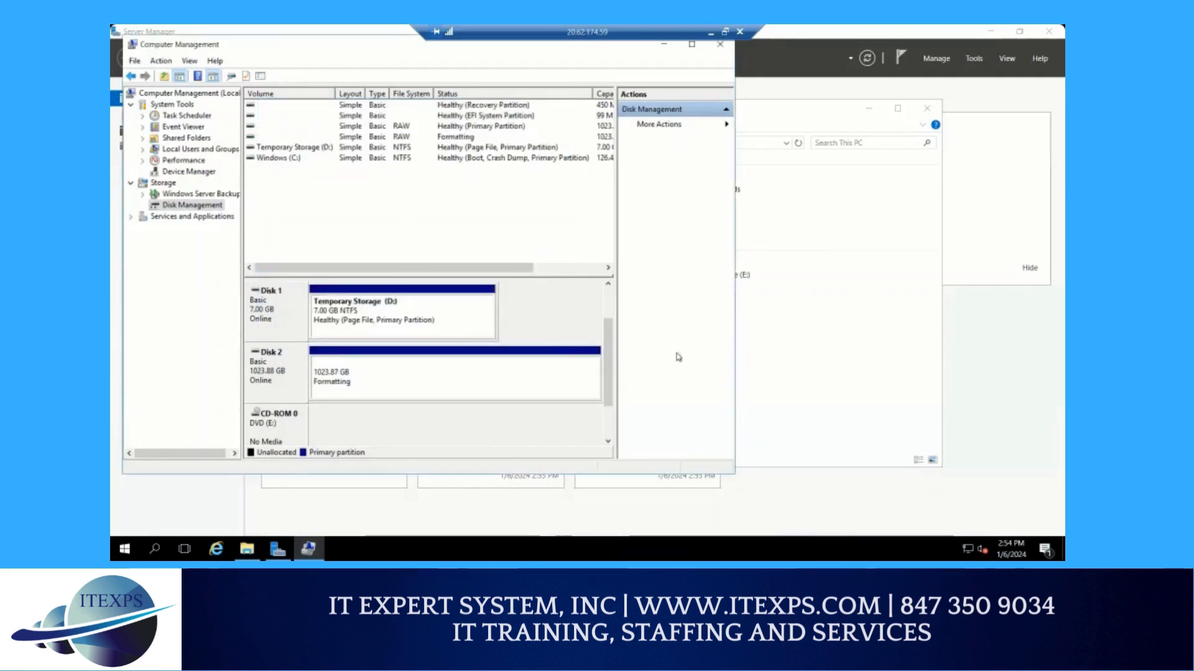
Check This PC for the new F: volume, and take Disk 2 offline in Disk Management
{"action": "left_click", "coordinate": [812, 393]}
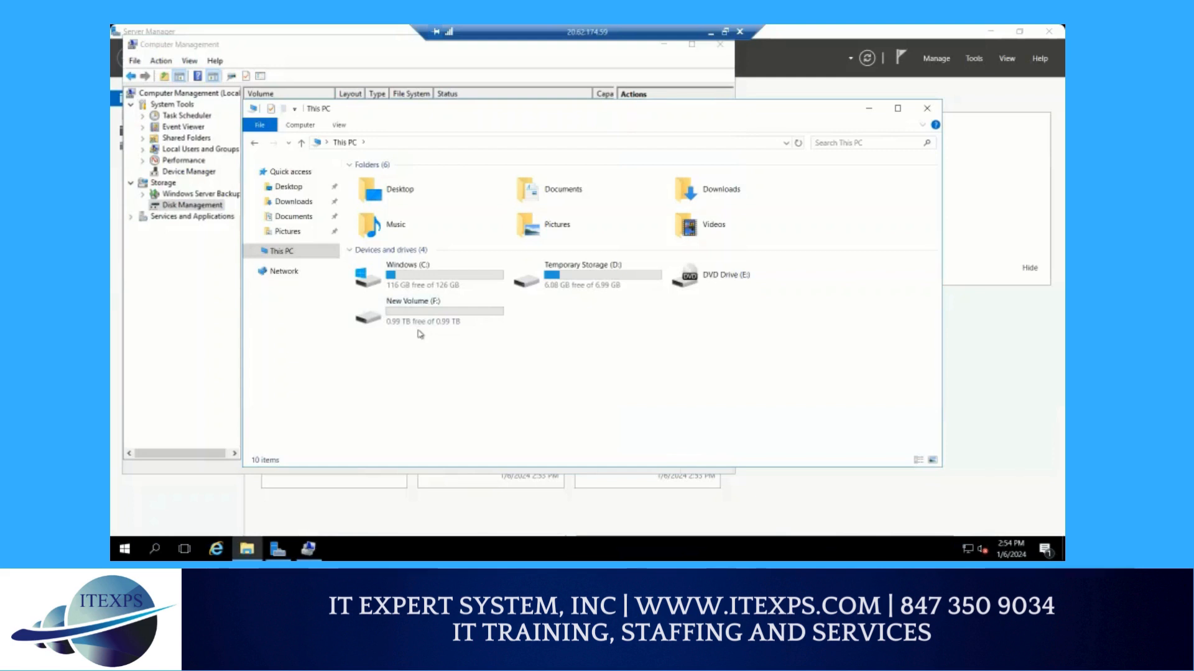
{"action": "mouse_move", "coordinate": [310, 558]}
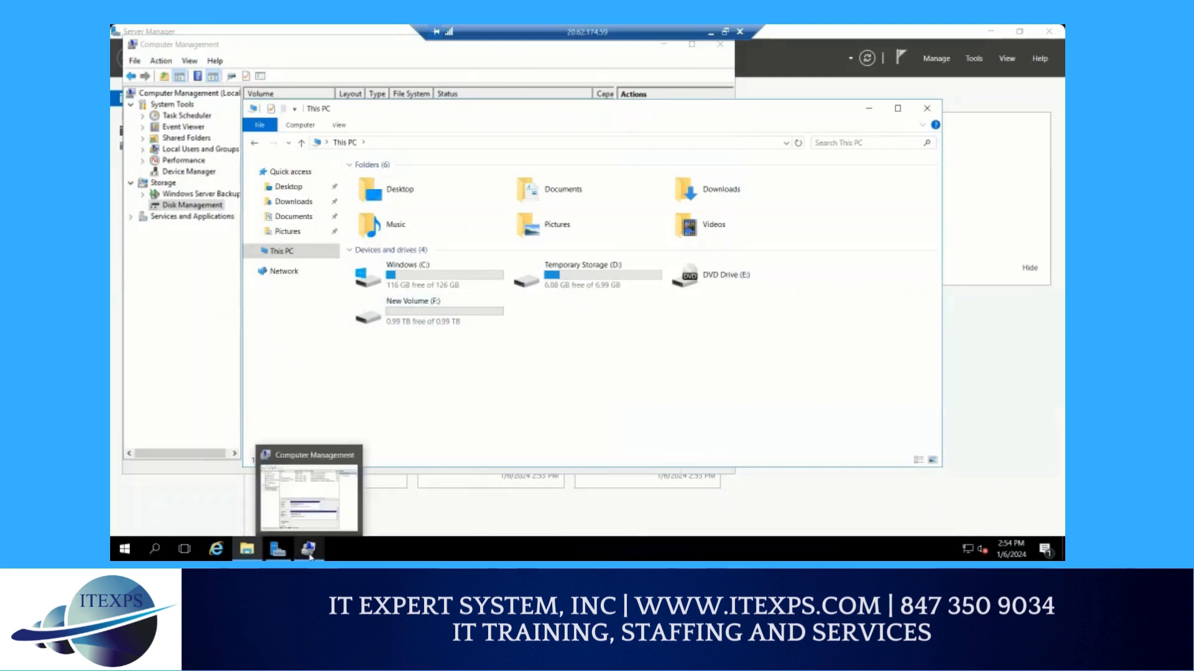
{"action": "left_click", "coordinate": [309, 498]}
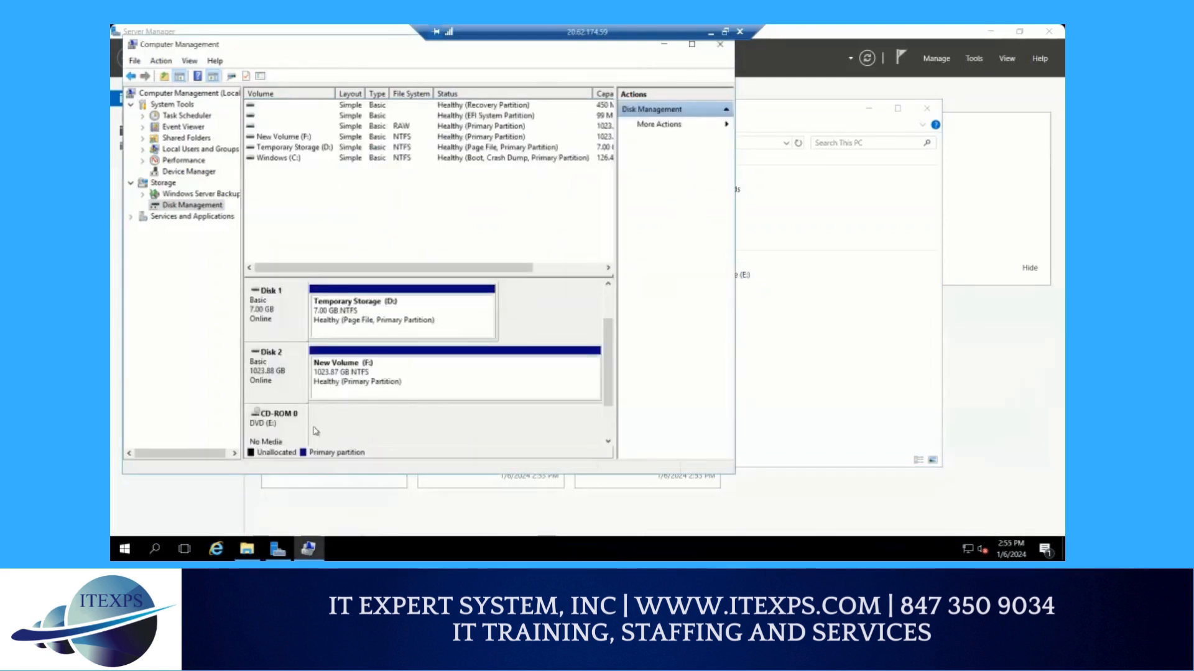
{"action": "right_click", "coordinate": [269, 355]}
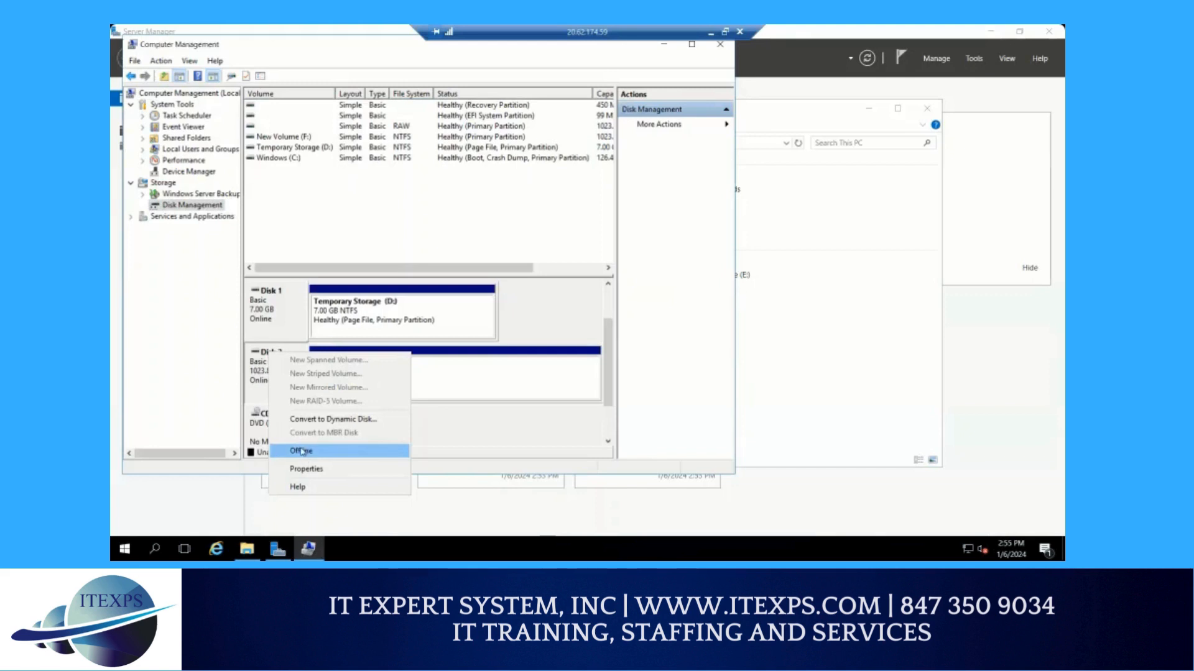
{"action": "left_click", "coordinate": [547, 385]}
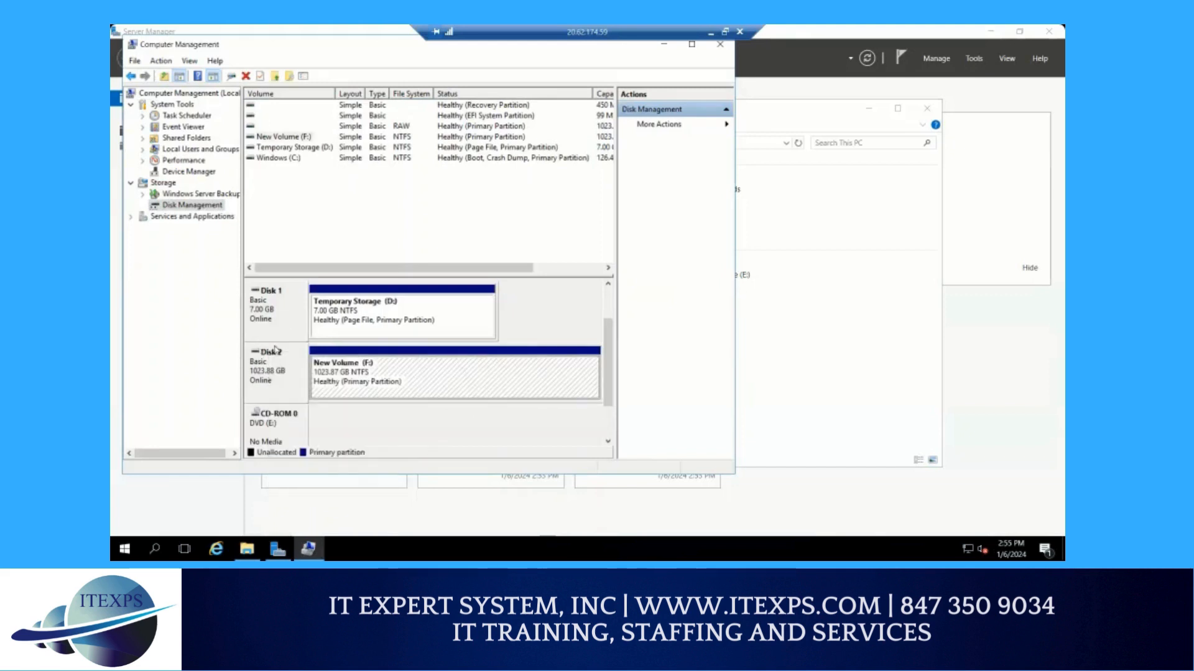
{"action": "right_click", "coordinate": [267, 365]}
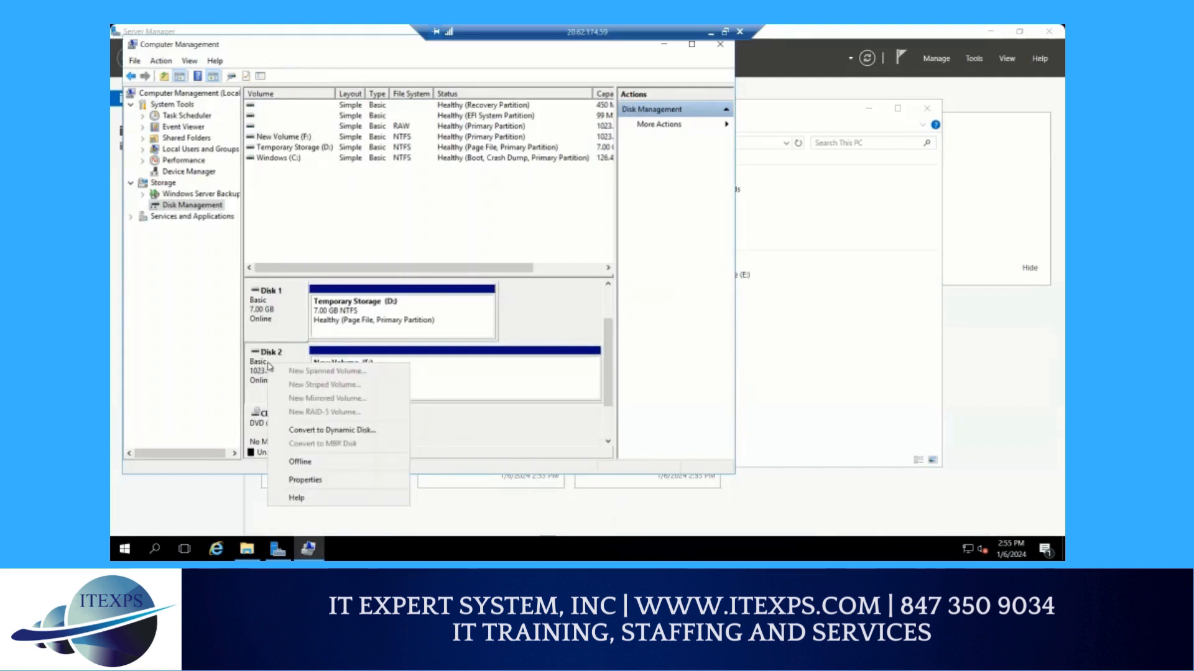
{"action": "left_click", "coordinate": [299, 466]}
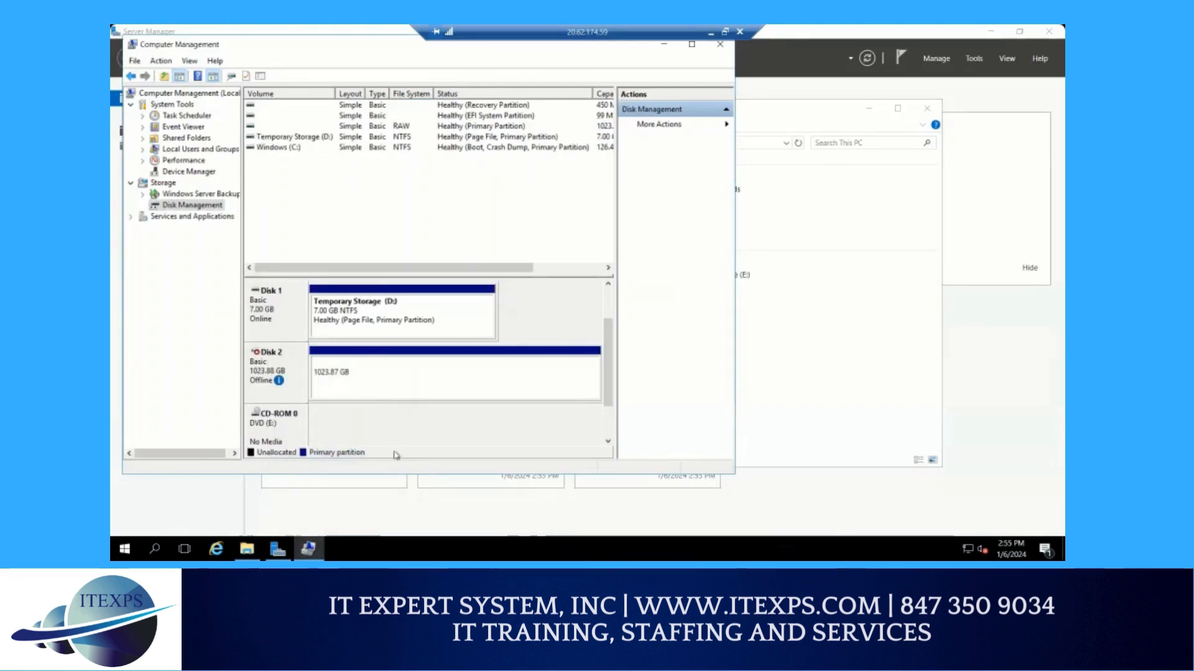
Check the drives in This PC and the options for Disk 2, and minimize Computer Management and the remote session
{"action": "left_click", "coordinate": [788, 376]}
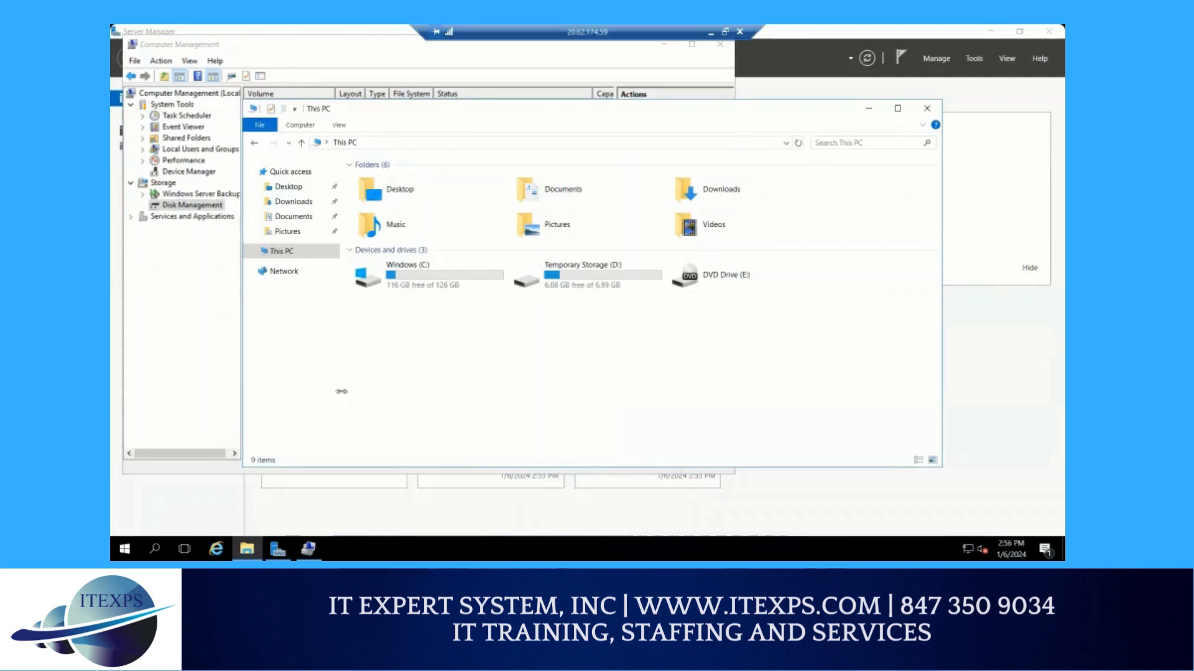
{"action": "left_click", "coordinate": [187, 207]}
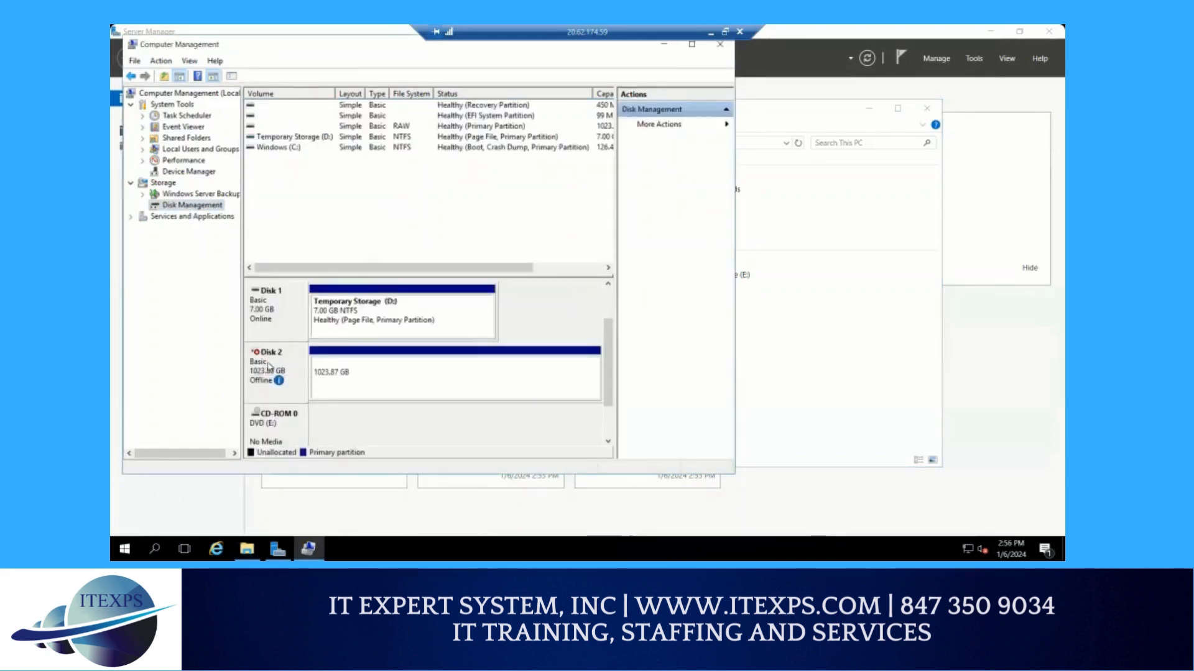
{"action": "right_click", "coordinate": [269, 366]}
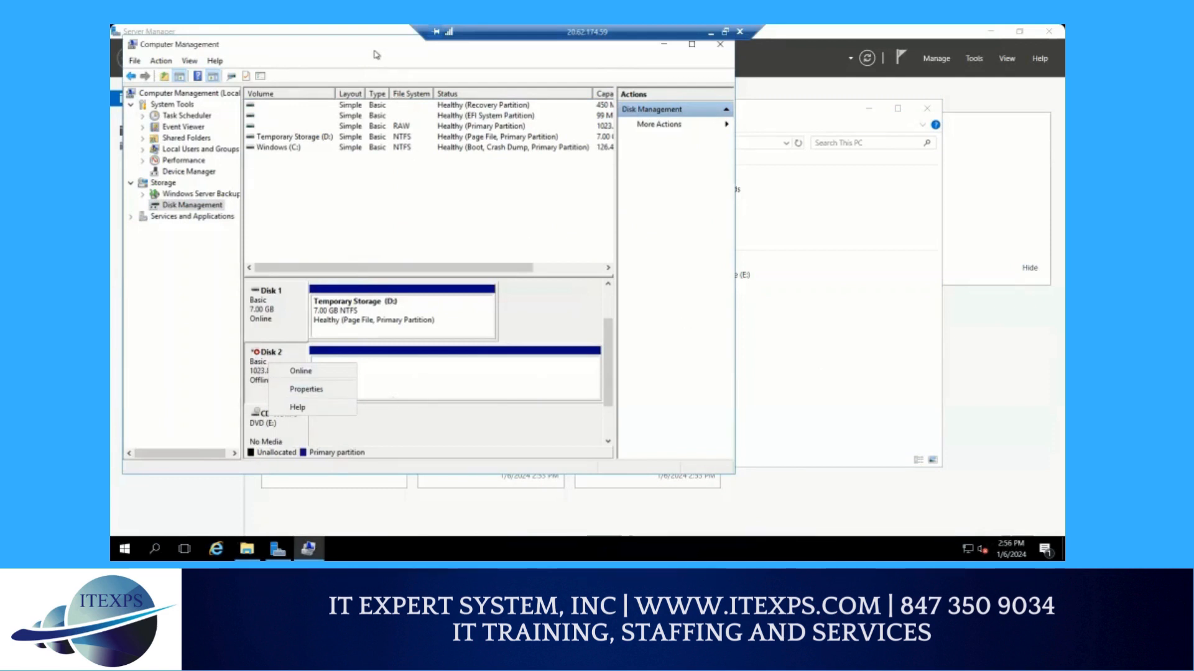
{"action": "left_click_drag", "start_coordinate": [375, 50], "coordinate": [423, 98]}
{"action": "left_click", "coordinate": [710, 95]}
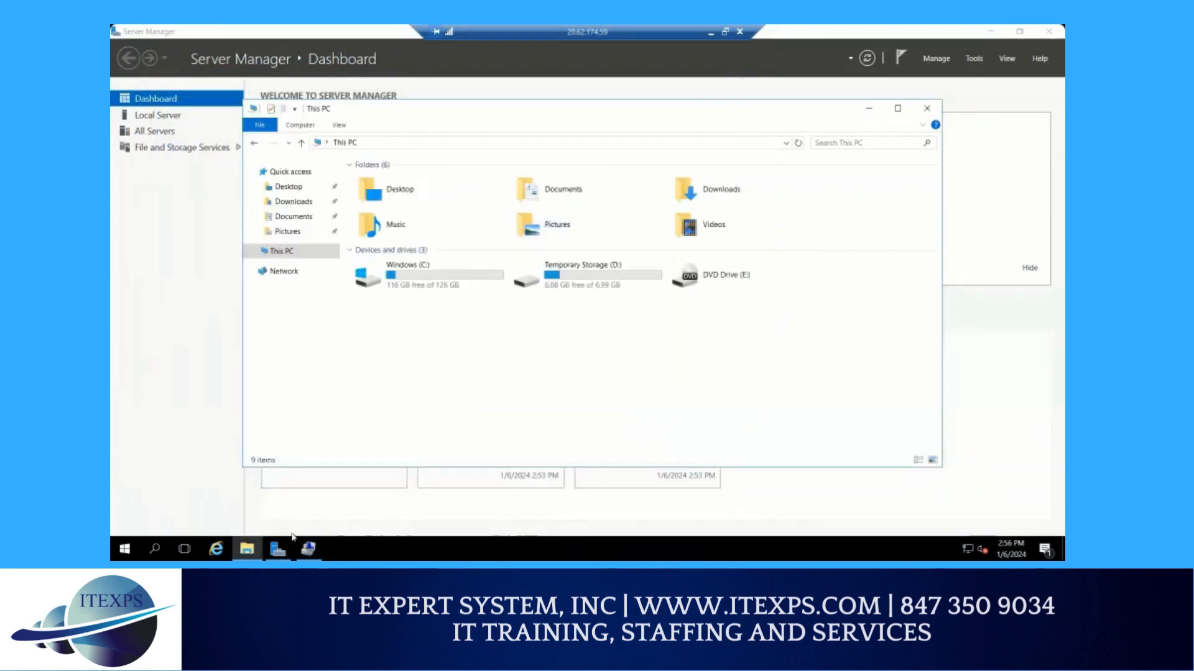
{"action": "left_click", "coordinate": [710, 34]}
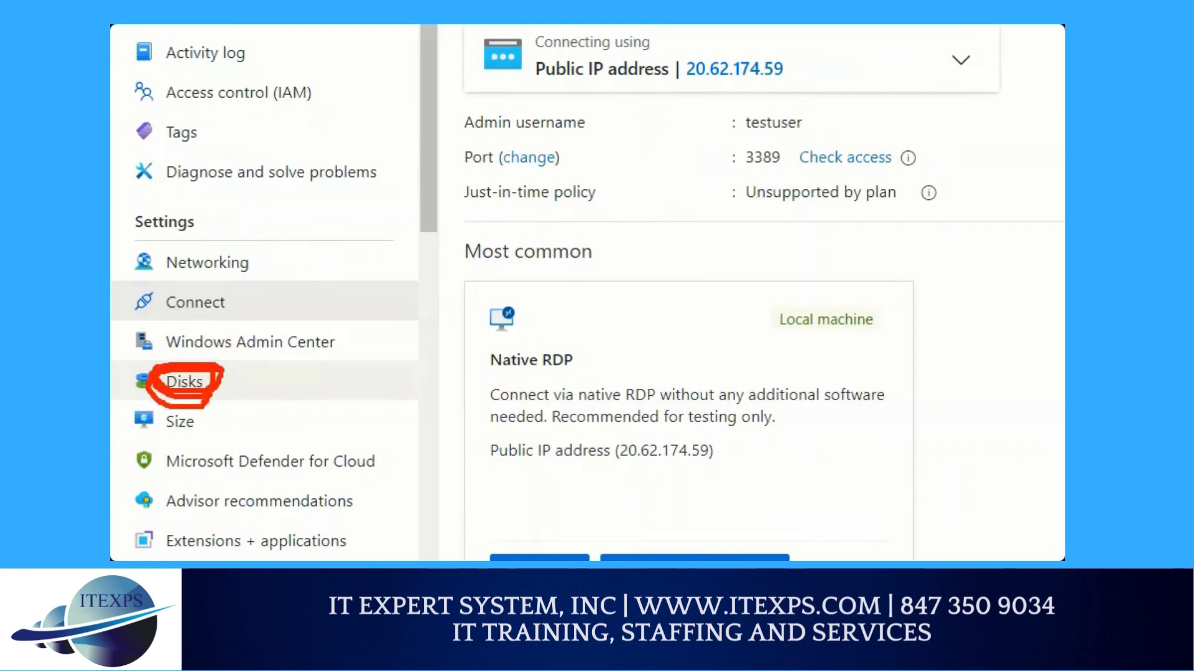
Go to the windowsvm Disks page in the Azure portal, mark windowsvm_DataDisk_0 for detaching, and discard the change
{"action": "left_click", "coordinate": [185, 384]}
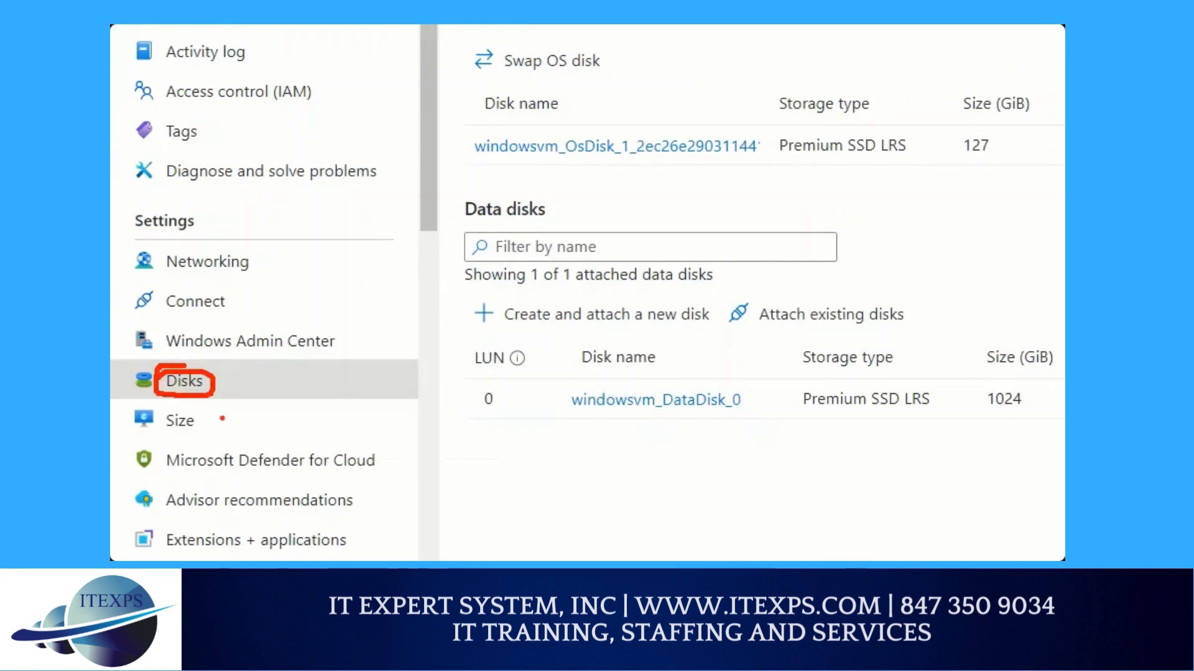
{"action": "left_click", "coordinate": [1033, 391]}
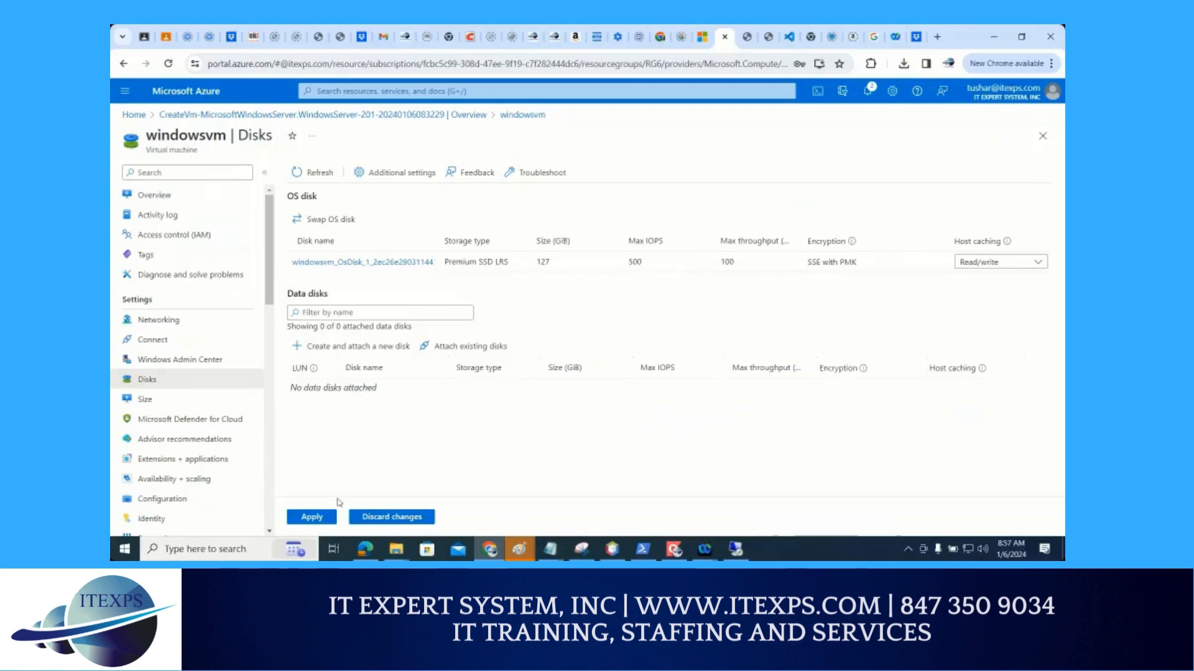
{"action": "left_click", "coordinate": [371, 519]}
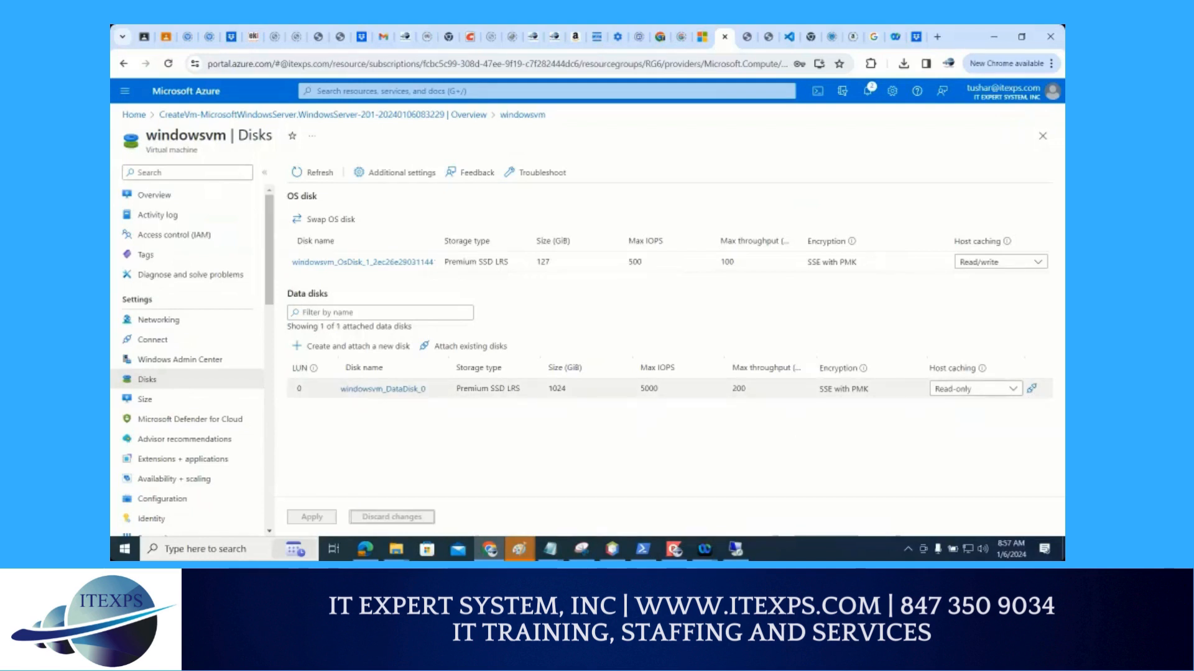
Circle the detach control of windowsvm_DataDisk_0 in red on the magnified page, and mark that data disk for detaching
{"action": "key", "text": "ctrl+1"}
{"action": "left_click", "coordinate": [1016, 355]}
{"action": "mouse_move", "coordinate": [1017, 355]}
{"action": "left_mouse_down"}
{"action": "mouse_move", "coordinate": [1019, 380]}
{"action": "mouse_move", "coordinate": [969, 404]}
{"action": "mouse_move", "coordinate": [994, 349]}
{"action": "mouse_move", "coordinate": [1034, 377]}
{"action": "left_mouse_up"}
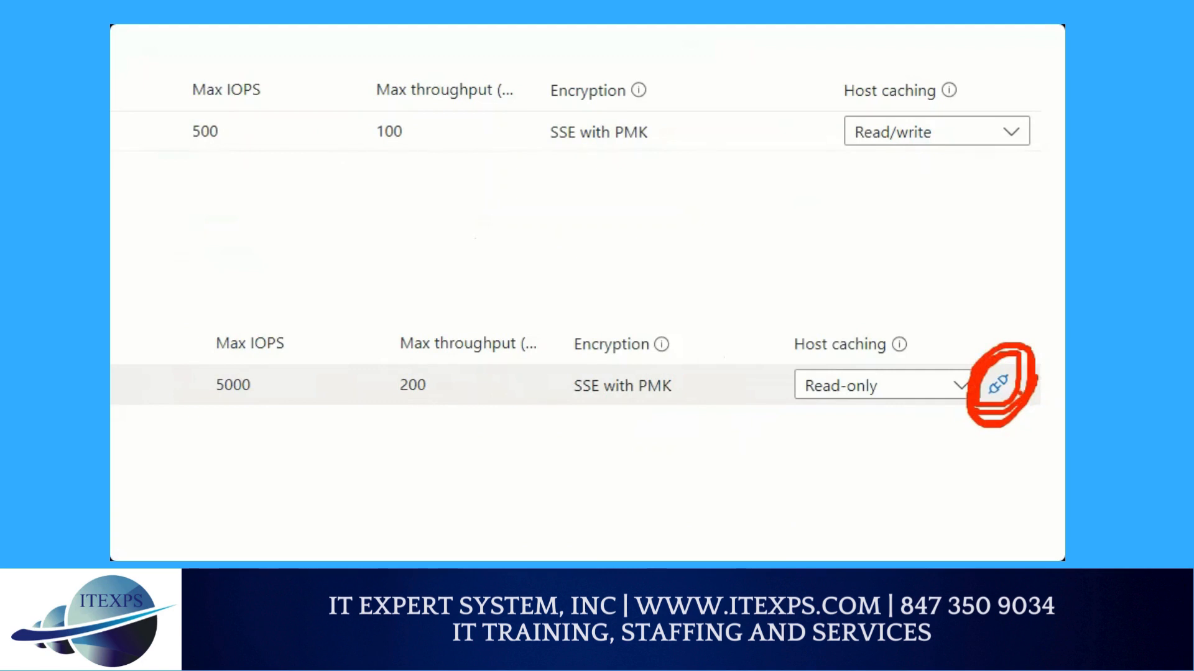
{"action": "key", "text": "Escape"}
{"action": "left_click", "coordinate": [1033, 389]}
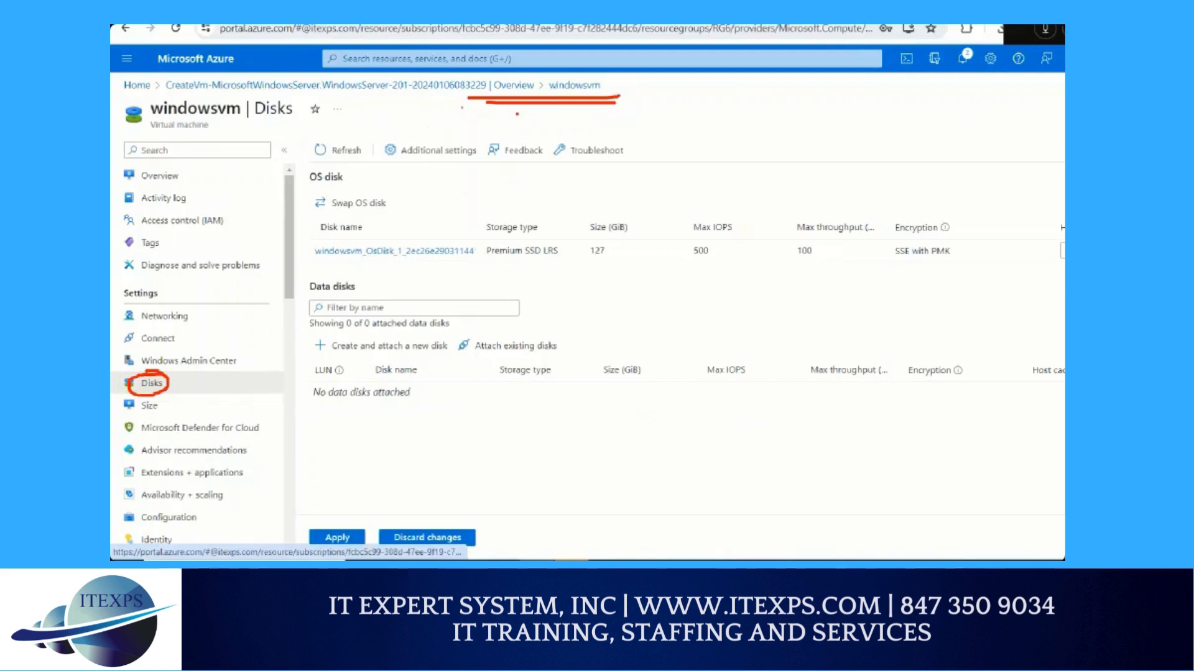
Annotate the windowsvm Disks page in red, and sketch a box labelled SA with an arrow pointing to FS
{"action": "mouse_move", "coordinate": [535, 108]}
{"action": "left_mouse_down"}
{"action": "mouse_move", "coordinate": [208, 347]}
{"action": "mouse_move", "coordinate": [198, 370]}
{"action": "left_mouse_up"}
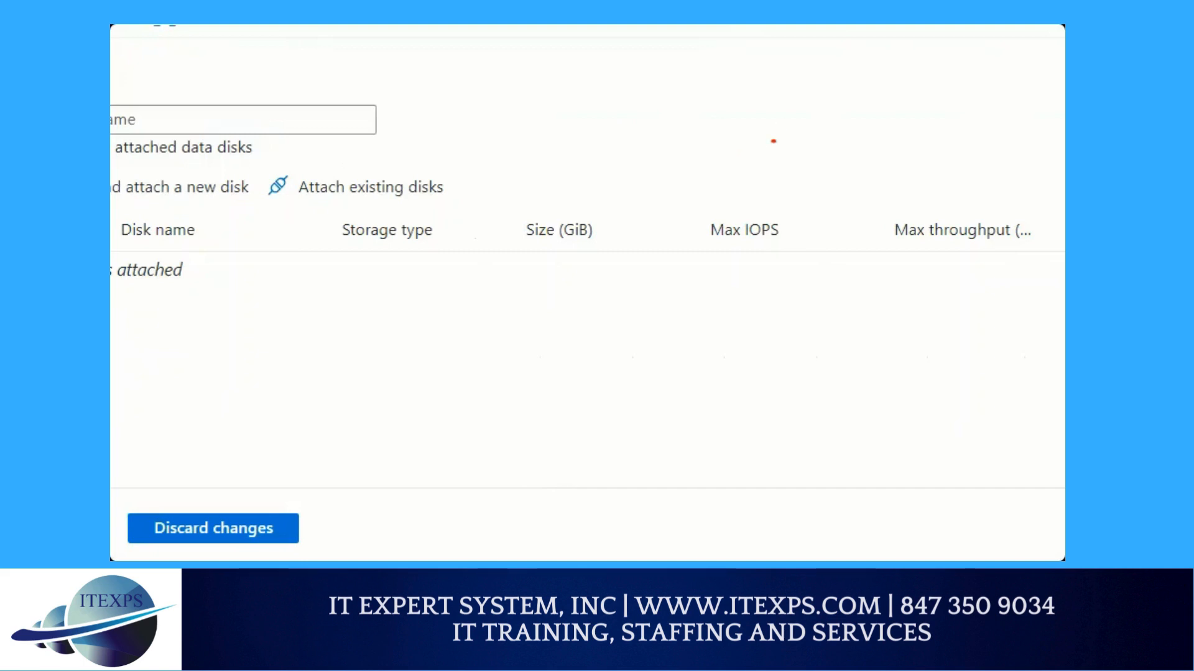
{"action": "mouse_move", "coordinate": [764, 268]}
{"action": "left_mouse_down"}
{"action": "mouse_move", "coordinate": [610, 285]}
{"action": "mouse_move", "coordinate": [654, 409]}
{"action": "mouse_move", "coordinate": [863, 403]}
{"action": "mouse_move", "coordinate": [837, 265]}
{"action": "mouse_move", "coordinate": [744, 269]}
{"action": "left_mouse_up"}
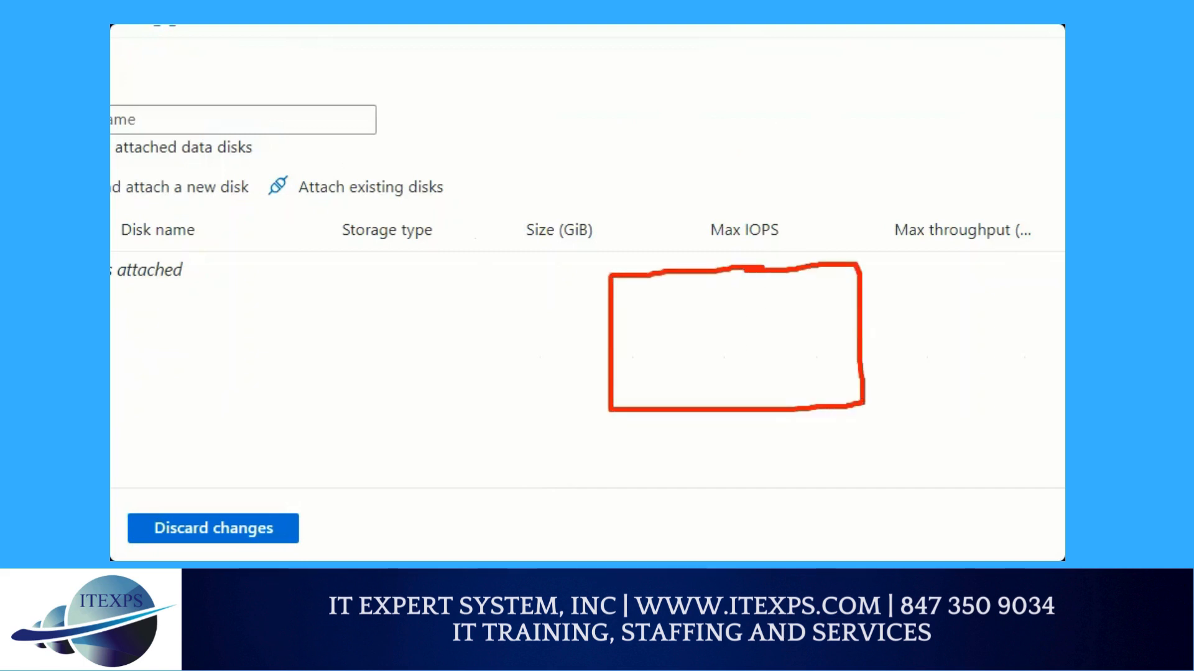
{"action": "mouse_move", "coordinate": [705, 179]}
{"action": "left_mouse_down"}
{"action": "mouse_move", "coordinate": [708, 211]}
{"action": "mouse_move", "coordinate": [678, 213]}
{"action": "left_mouse_up"}
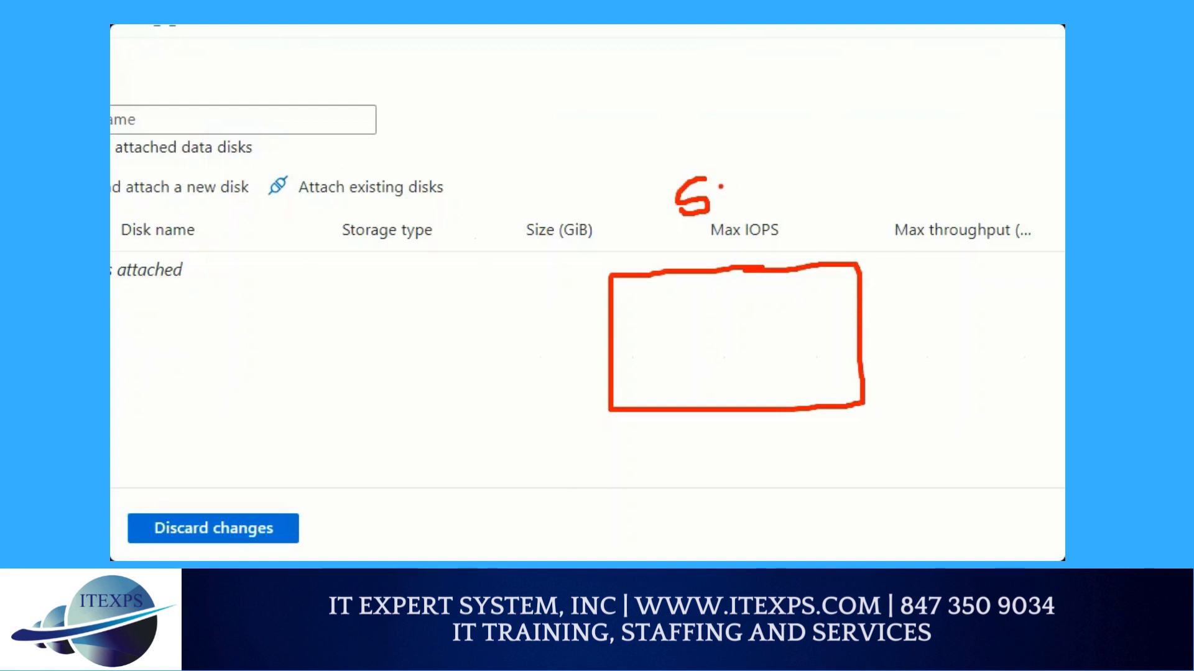
{"action": "mouse_move", "coordinate": [721, 186]}
{"action": "left_mouse_down"}
{"action": "mouse_move", "coordinate": [724, 215]}
{"action": "mouse_move", "coordinate": [743, 212]}
{"action": "mouse_move", "coordinate": [741, 198]}
{"action": "left_mouse_up"}
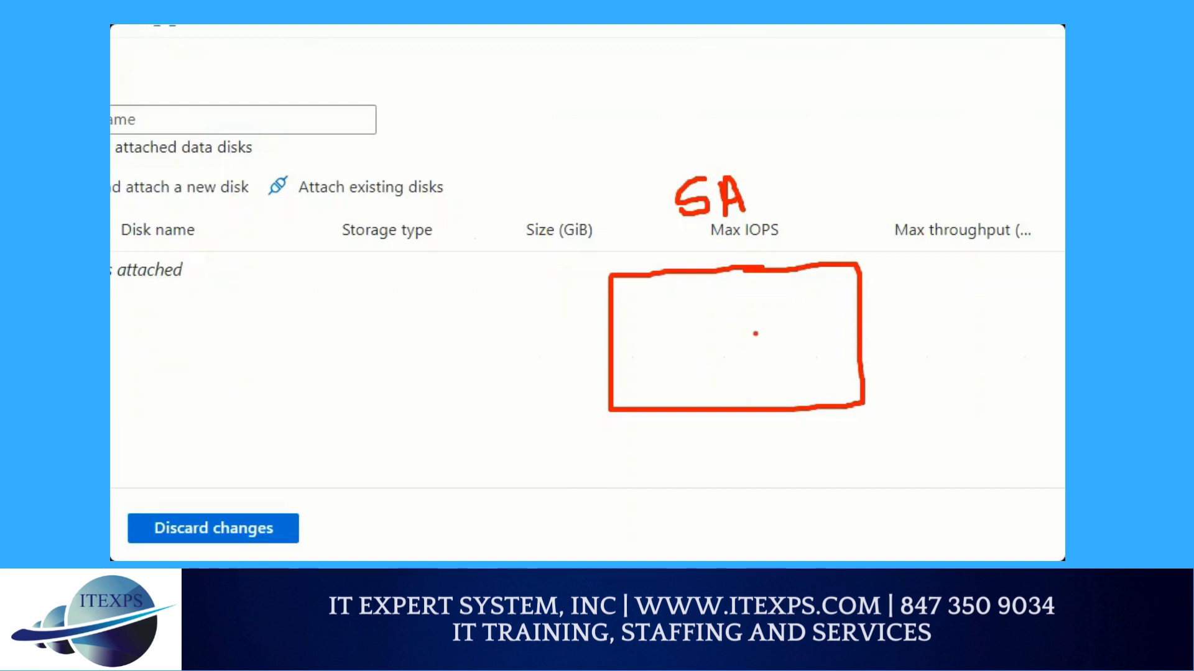
{"action": "mouse_move", "coordinate": [756, 316]}
{"action": "left_mouse_down"}
{"action": "mouse_move", "coordinate": [908, 299]}
{"action": "mouse_move", "coordinate": [903, 312]}
{"action": "mouse_move", "coordinate": [936, 272]}
{"action": "mouse_move", "coordinate": [951, 304]}
{"action": "left_mouse_up"}
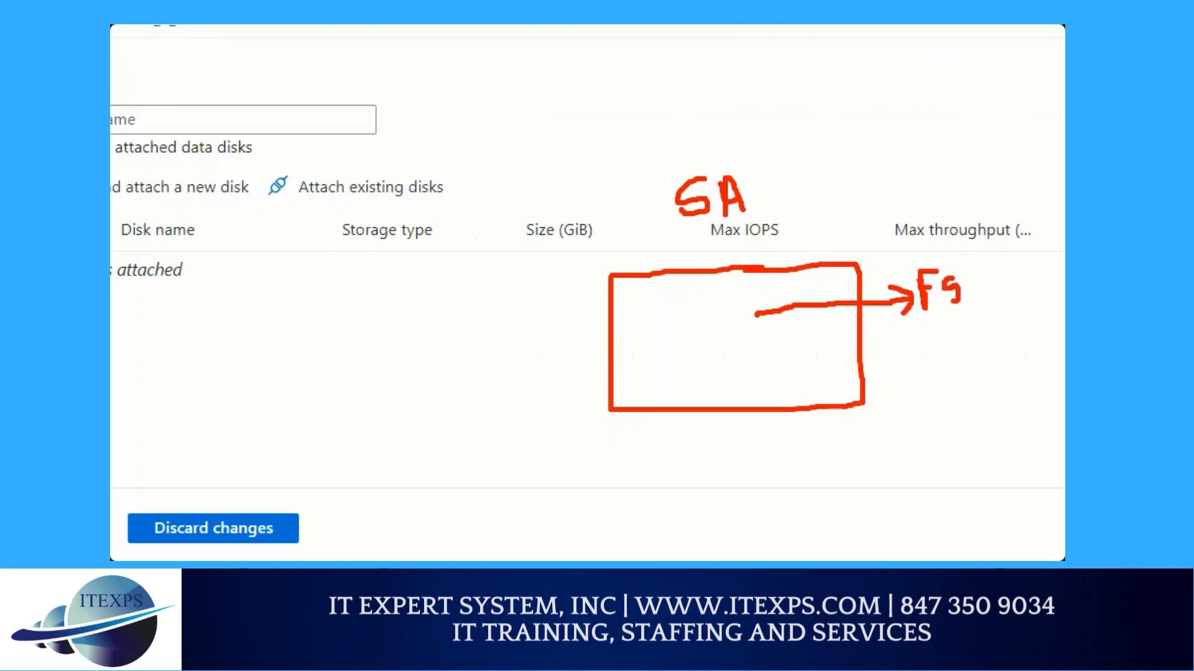
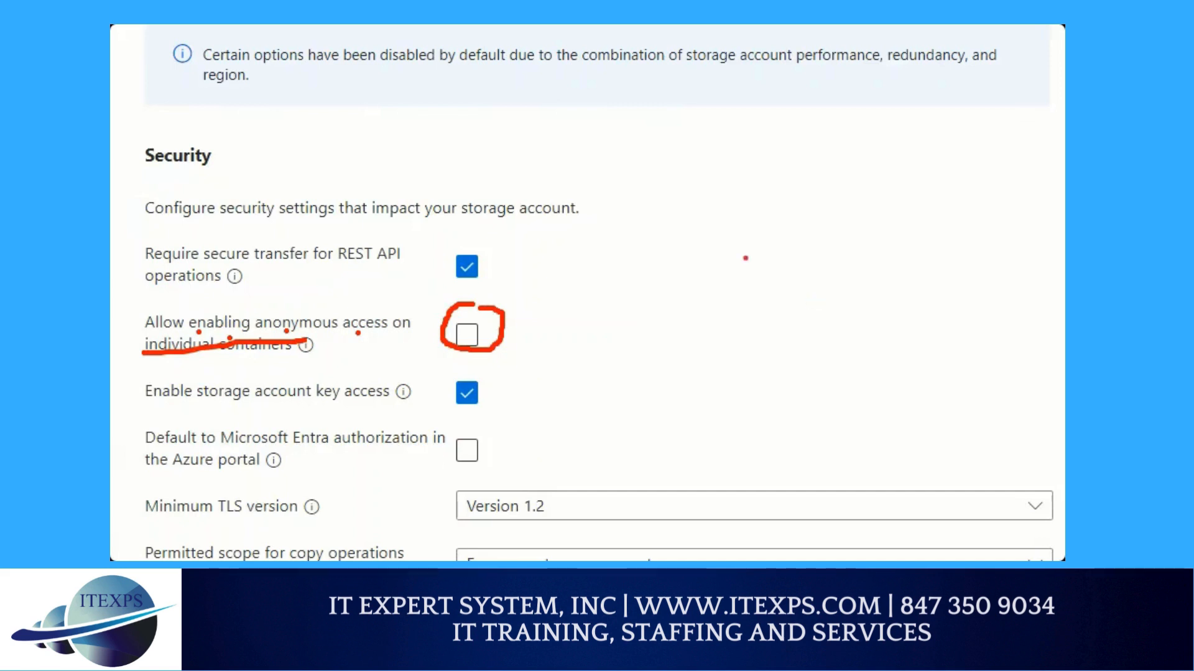
Sketch a large red box beside the Security options, with one outgoing arrow, one incoming arrow and three ovals inside
{"action": "mouse_move", "coordinate": [642, 184]}
{"action": "left_mouse_down"}
{"action": "mouse_move", "coordinate": [808, 180]}
{"action": "mouse_move", "coordinate": [913, 381]}
{"action": "mouse_move", "coordinate": [647, 396]}
{"action": "mouse_move", "coordinate": [630, 193]}
{"action": "left_mouse_up"}
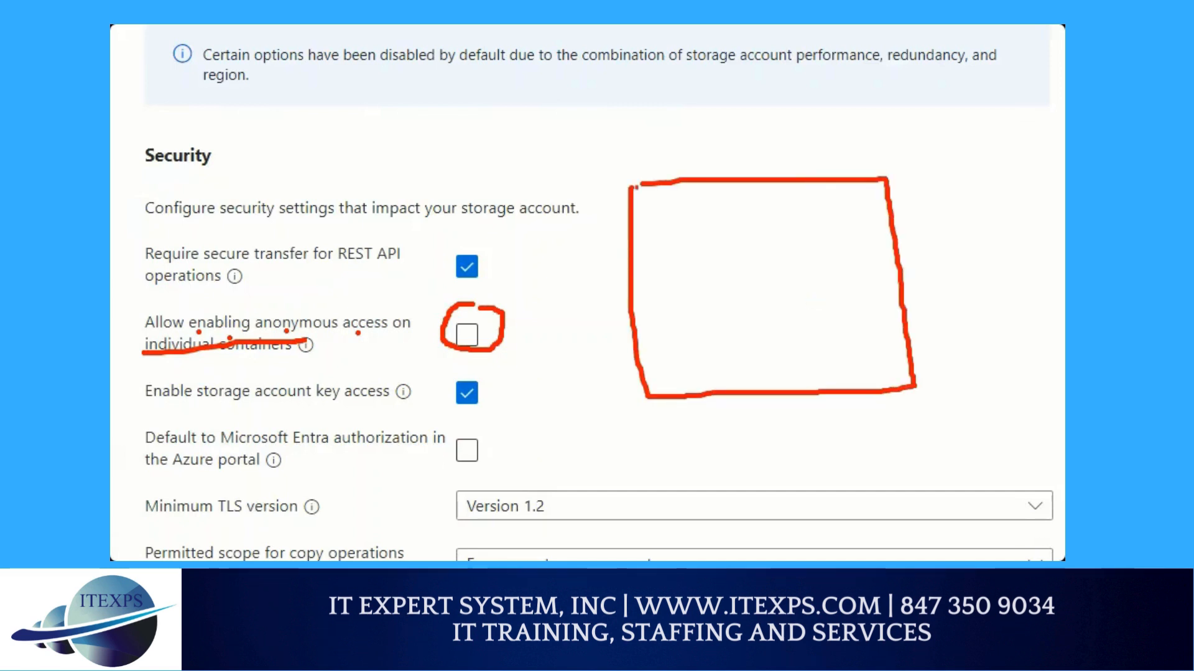
{"action": "mouse_move", "coordinate": [710, 175]}
{"action": "left_mouse_down"}
{"action": "mouse_move", "coordinate": [766, 101]}
{"action": "mouse_move", "coordinate": [746, 125]}
{"action": "mouse_move", "coordinate": [720, 124]}
{"action": "left_mouse_up"}
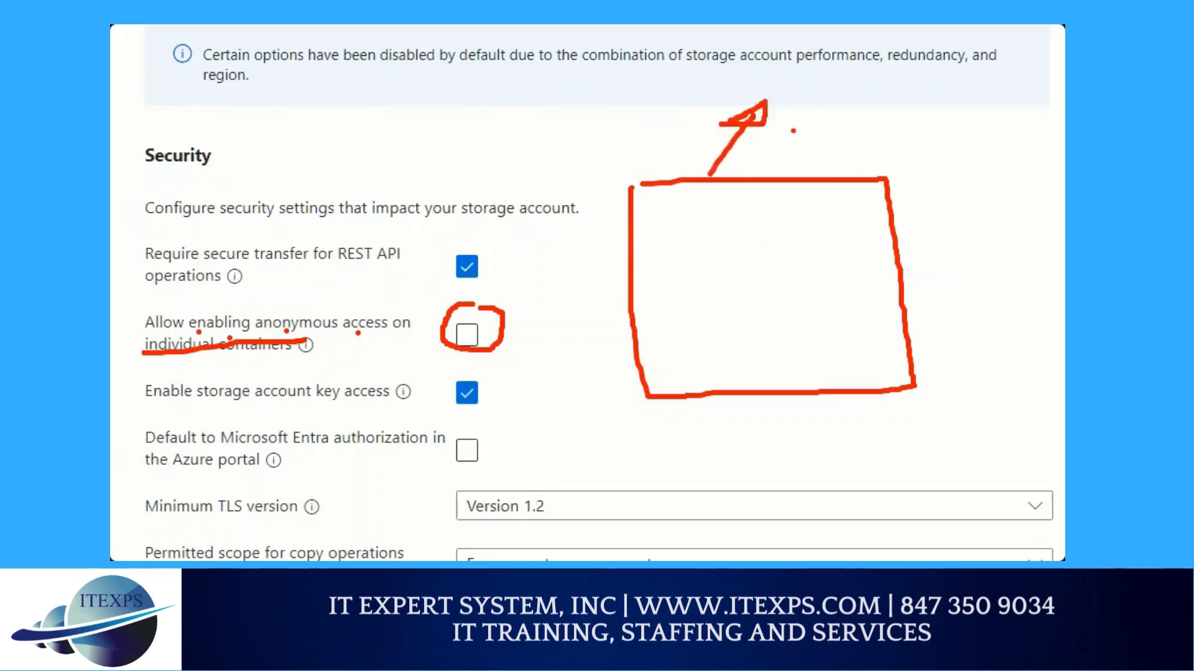
{"action": "mouse_move", "coordinate": [806, 102]}
{"action": "left_mouse_down"}
{"action": "mouse_move", "coordinate": [765, 226]}
{"action": "mouse_move", "coordinate": [776, 221]}
{"action": "left_mouse_up"}
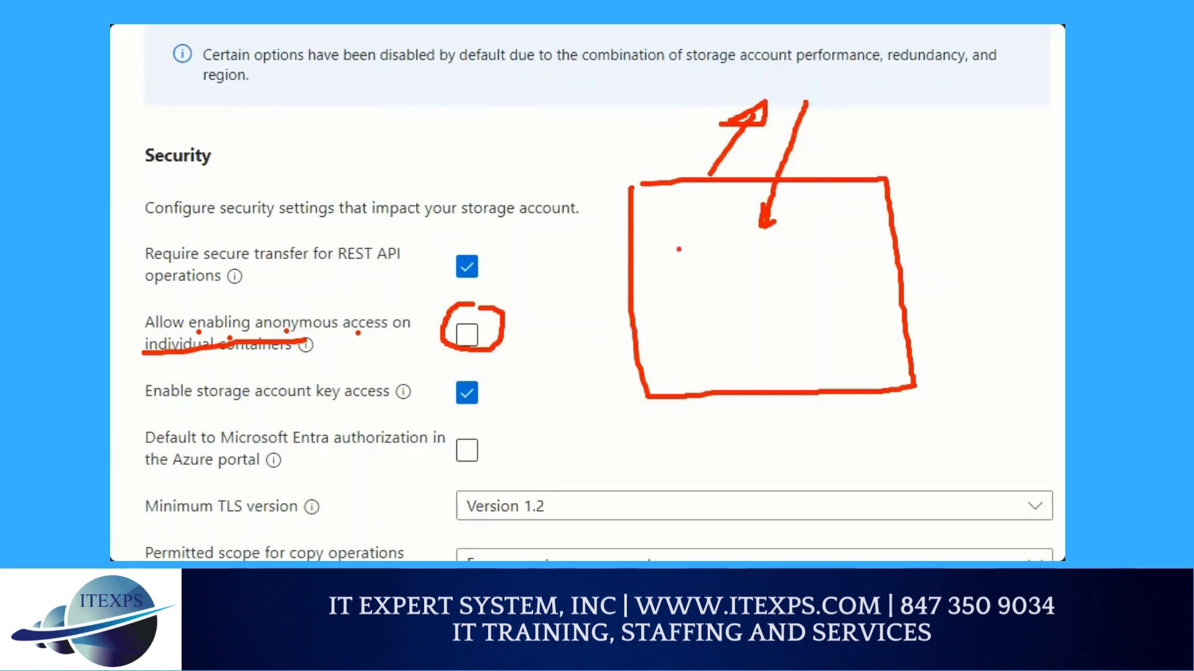
{"action": "mouse_move", "coordinate": [679, 249]}
{"action": "left_mouse_down"}
{"action": "mouse_move", "coordinate": [693, 281]}
{"action": "mouse_move", "coordinate": [687, 247]}
{"action": "left_mouse_up"}
{"action": "mouse_move", "coordinate": [762, 242]}
{"action": "left_mouse_down"}
{"action": "mouse_move", "coordinate": [742, 278]}
{"action": "mouse_move", "coordinate": [775, 249]}
{"action": "mouse_move", "coordinate": [763, 242]}
{"action": "left_mouse_up"}
{"action": "mouse_move", "coordinate": [861, 229]}
{"action": "left_mouse_down"}
{"action": "mouse_move", "coordinate": [877, 249]}
{"action": "mouse_move", "coordinate": [866, 234]}
{"action": "left_mouse_up"}
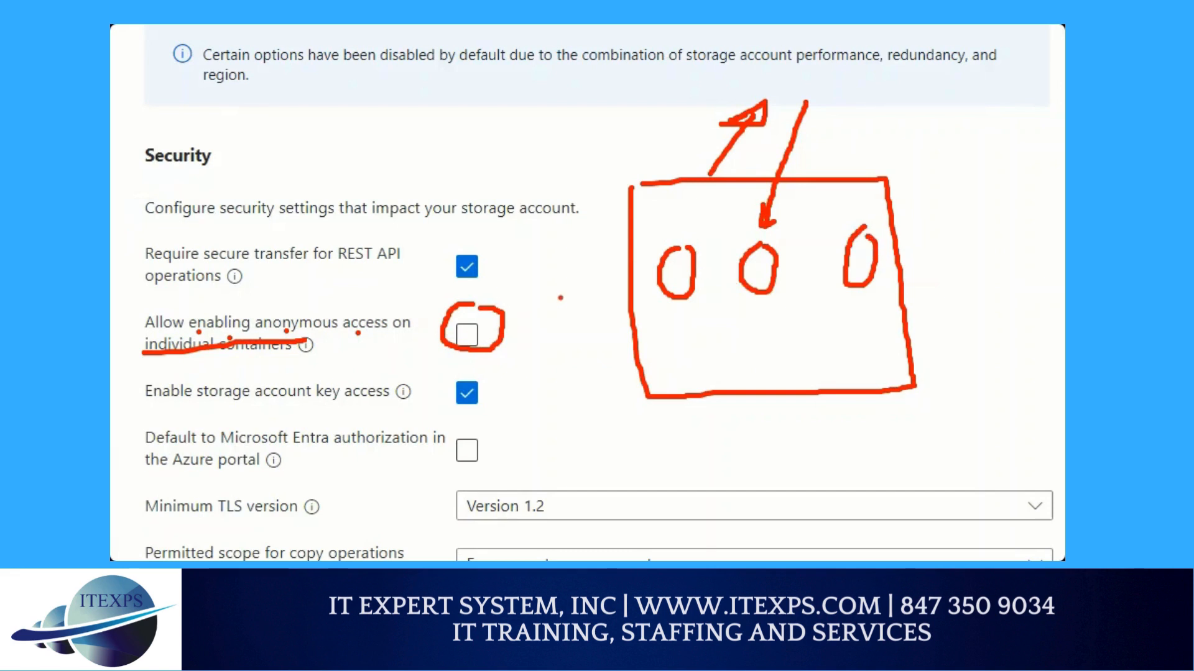
Mark the three ovals with red dots, draw an arrow out of the third oval, and write an underlined P beneath the first
{"action": "left_click", "coordinate": [673, 274]}
{"action": "left_click", "coordinate": [756, 264]}
{"action": "mouse_move", "coordinate": [870, 241]}
{"action": "left_mouse_down"}
{"action": "mouse_move", "coordinate": [957, 197]}
{"action": "mouse_move", "coordinate": [940, 188]}
{"action": "mouse_move", "coordinate": [958, 216]}
{"action": "mouse_move", "coordinate": [948, 202]}
{"action": "left_mouse_up"}
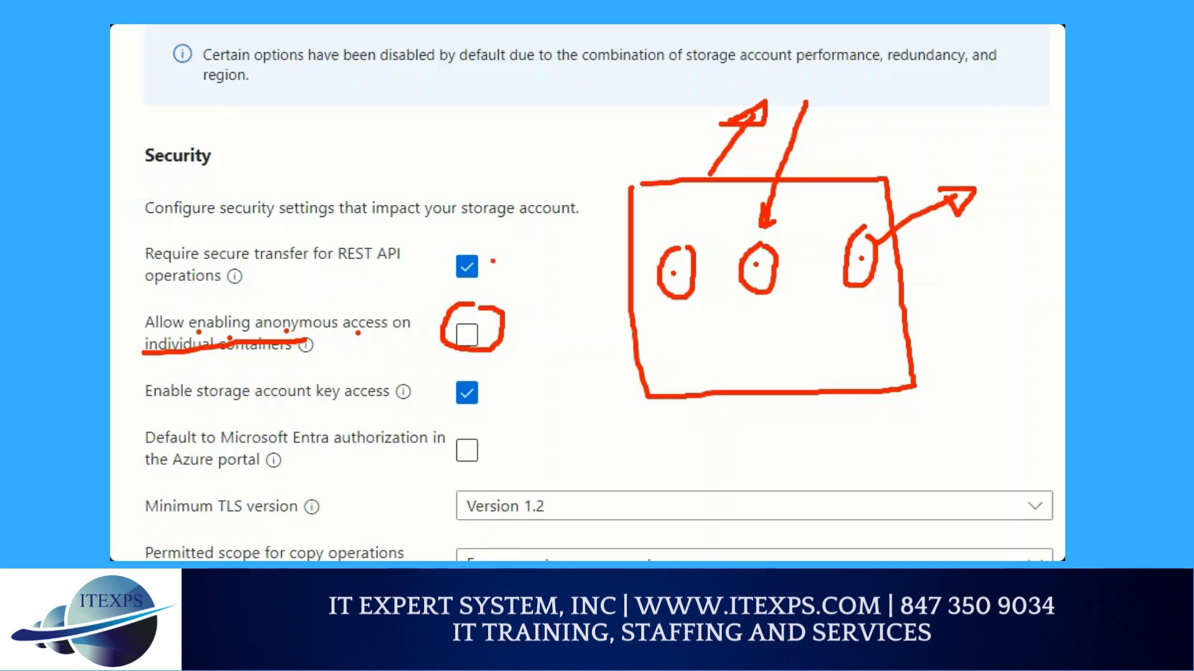
{"action": "mouse_move", "coordinate": [669, 309]}
{"action": "left_mouse_down"}
{"action": "mouse_move", "coordinate": [670, 352]}
{"action": "mouse_move", "coordinate": [689, 321]}
{"action": "mouse_move", "coordinate": [673, 339]}
{"action": "mouse_move", "coordinate": [708, 338]}
{"action": "mouse_move", "coordinate": [701, 355]}
{"action": "left_mouse_up"}
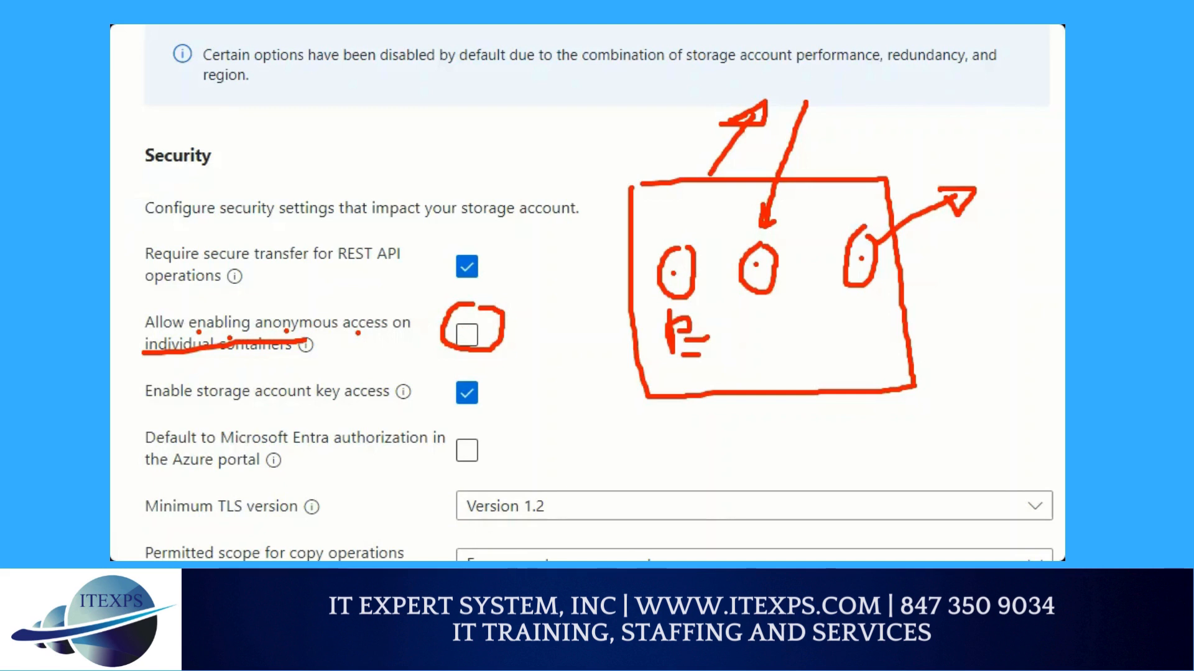
{"action": "left_click_drag", "start_coordinate": [679, 239], "coordinate": [700, 249]}
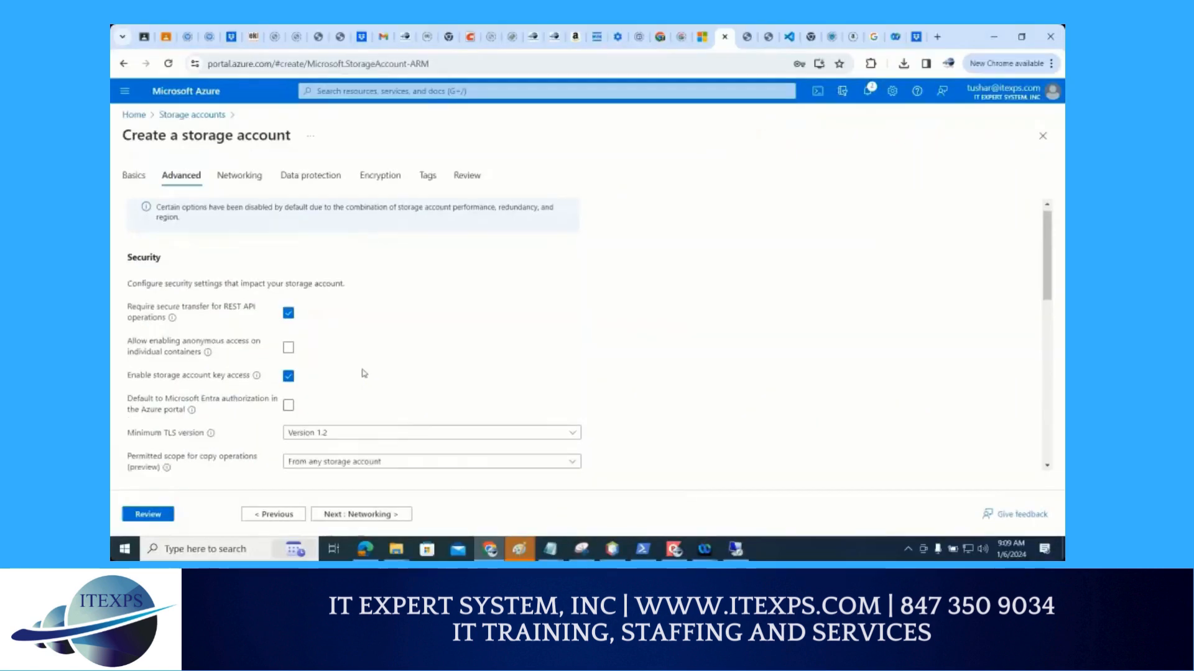
Review the Advanced settings and continue through Networking to the Data protection settings of the new storage account, keeping the defaults
{"action": "scroll", "coordinate": [361, 373], "scroll_direction": "down", "scroll_amount": 3}
{"action": "scroll", "coordinate": [363, 373], "scroll_direction": "down", "scroll_amount": 4}
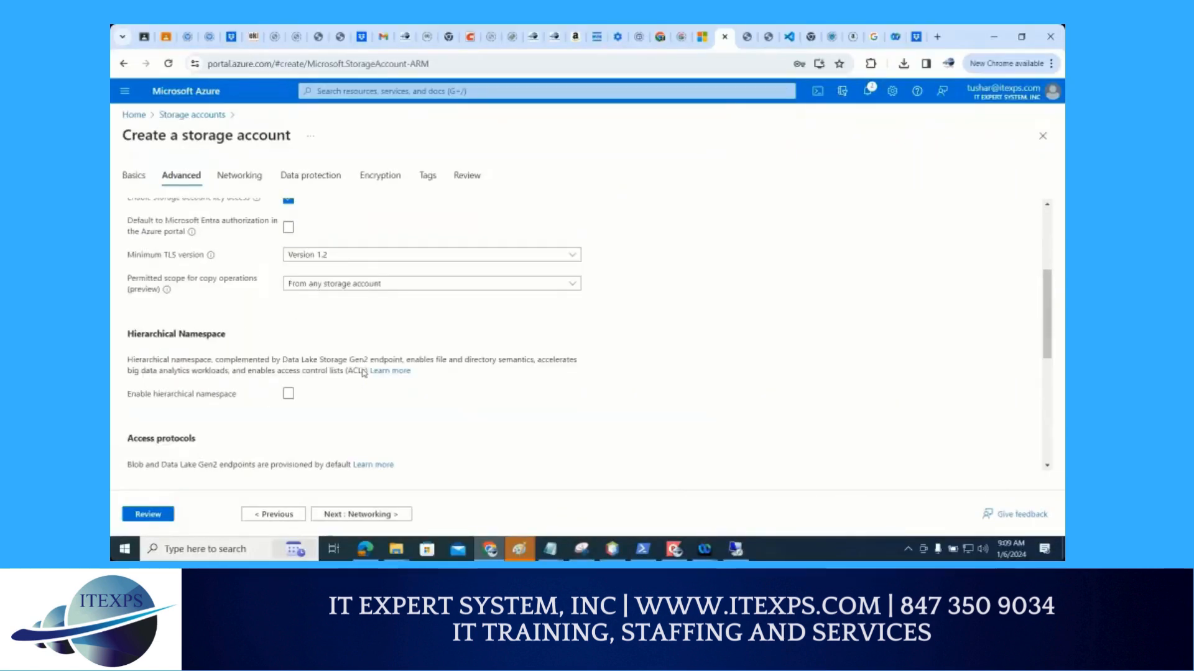
{"action": "scroll", "coordinate": [363, 373], "scroll_direction": "down", "scroll_amount": 2}
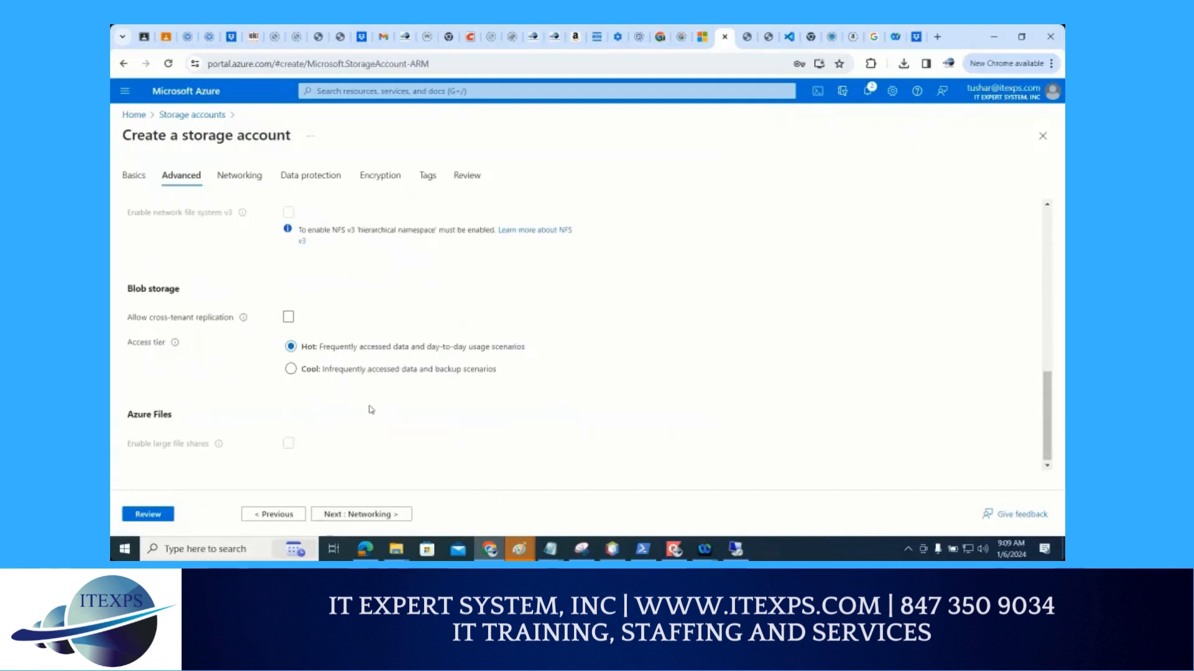
{"action": "left_click", "coordinate": [352, 514]}
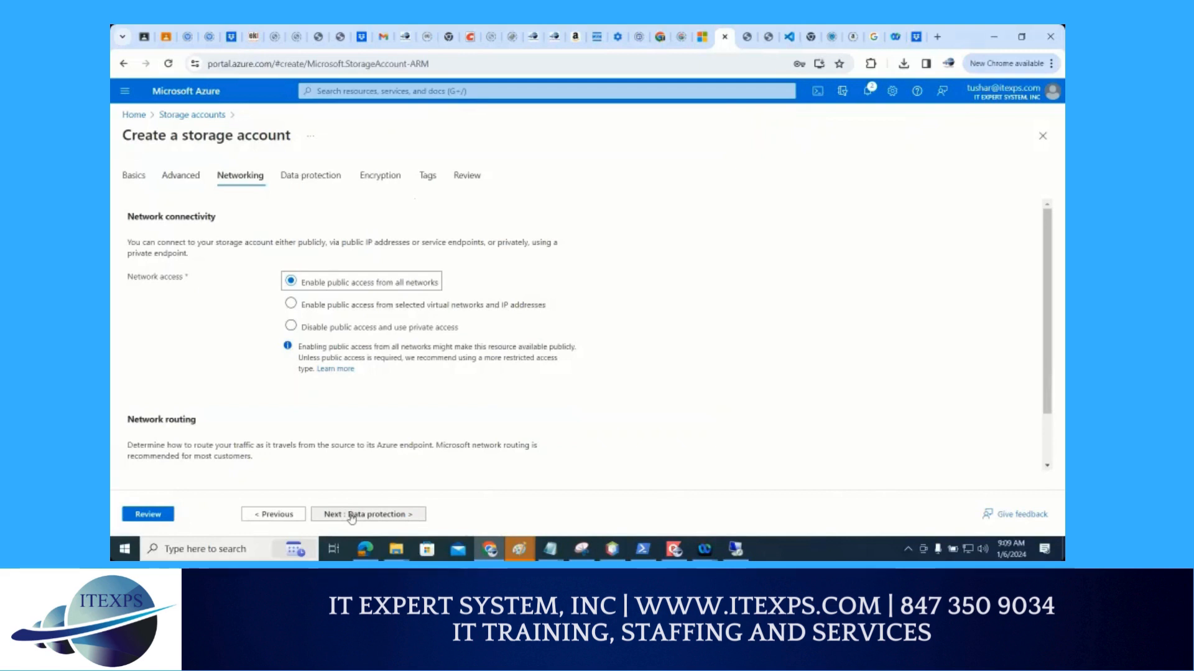
{"action": "left_click", "coordinate": [352, 515]}
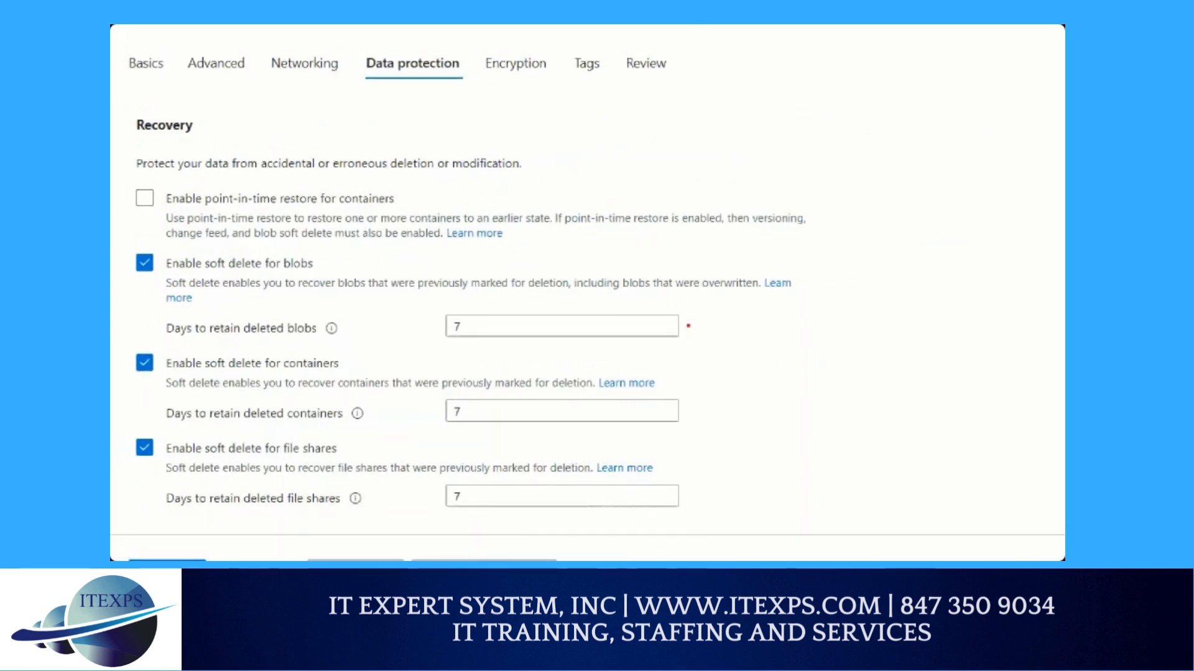
Circle "soft delete" for blobs in red, and sketch a vertical line, two boxes marked with X and a curved arrow from the larger box
{"action": "left_click_drag", "start_coordinate": [661, 100], "coordinate": [684, 284]}
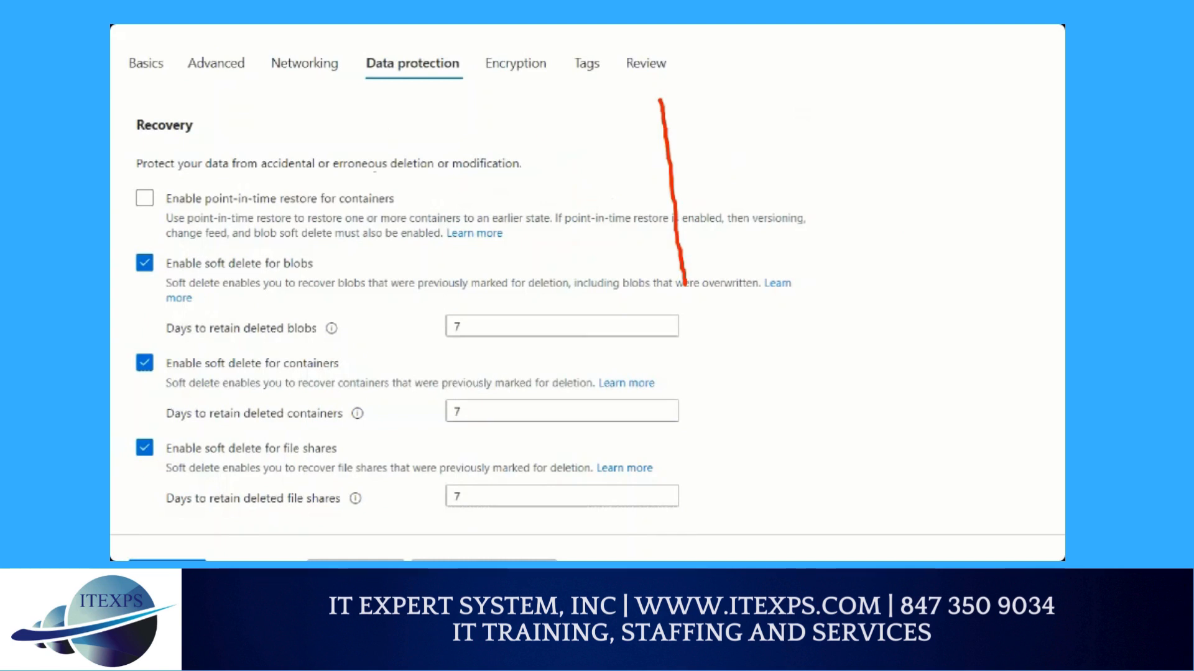
{"action": "mouse_move", "coordinate": [241, 243]}
{"action": "left_mouse_down"}
{"action": "mouse_move", "coordinate": [197, 251]}
{"action": "mouse_move", "coordinate": [246, 285]}
{"action": "mouse_move", "coordinate": [223, 242]}
{"action": "left_mouse_up"}
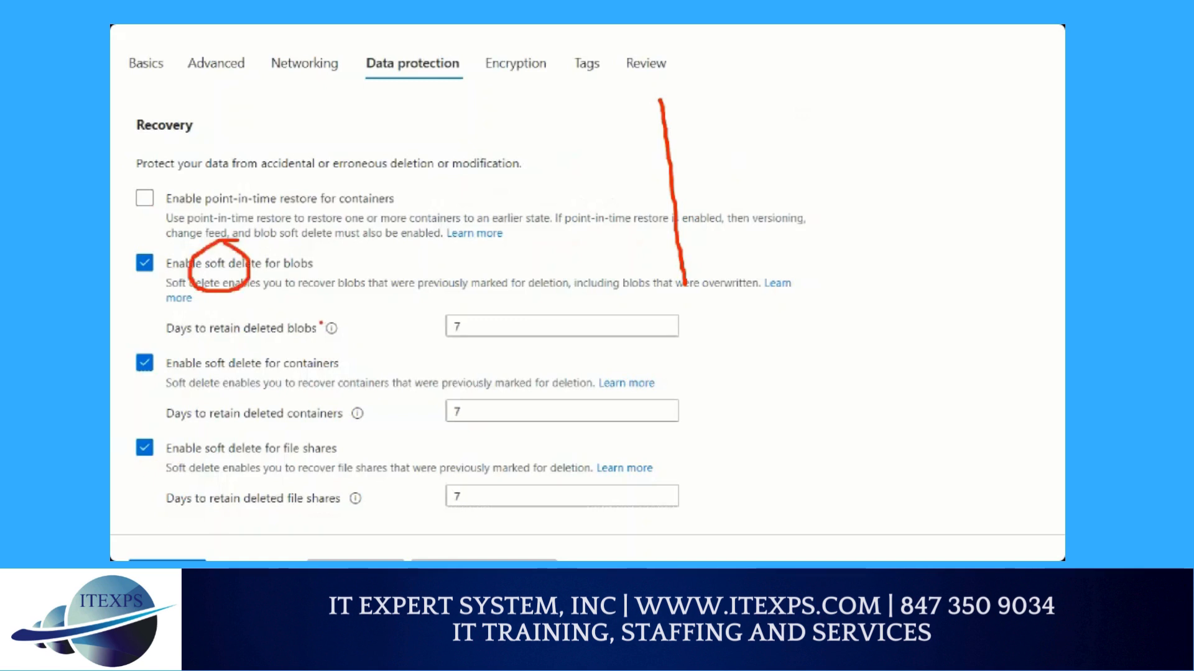
{"action": "mouse_move", "coordinate": [336, 119]}
{"action": "left_mouse_down"}
{"action": "mouse_move", "coordinate": [340, 137]}
{"action": "mouse_move", "coordinate": [378, 124]}
{"action": "mouse_move", "coordinate": [338, 109]}
{"action": "mouse_move", "coordinate": [311, 138]}
{"action": "mouse_move", "coordinate": [328, 134]}
{"action": "left_mouse_up"}
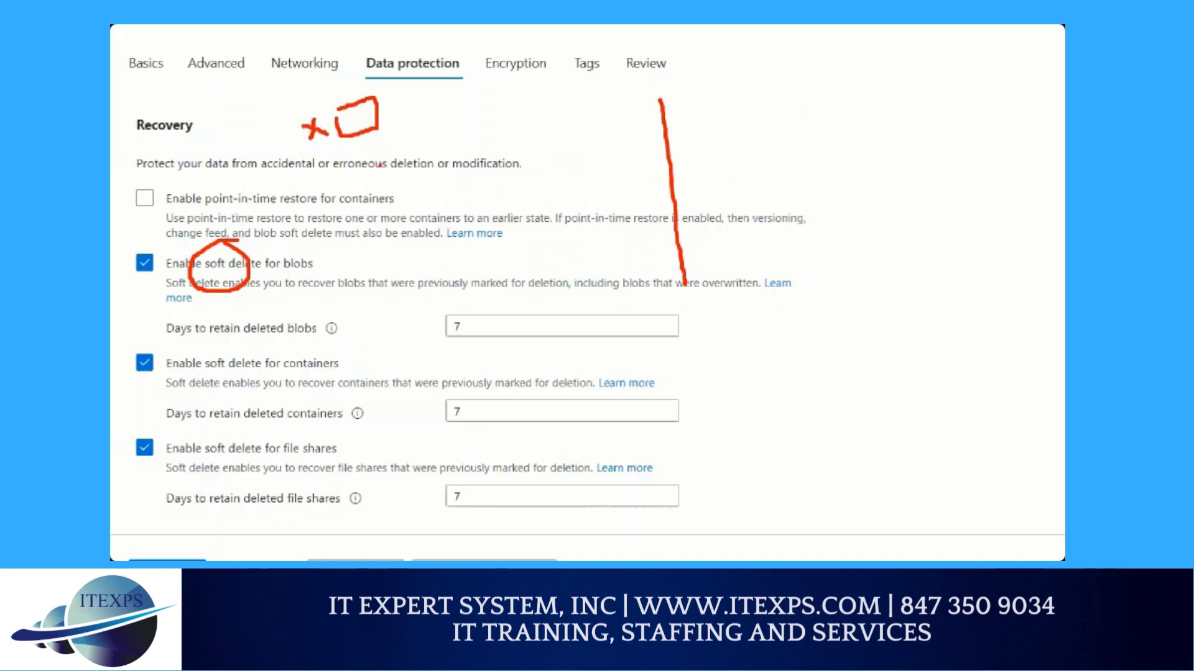
{"action": "mouse_move", "coordinate": [388, 164]}
{"action": "left_mouse_down"}
{"action": "mouse_move", "coordinate": [489, 123]}
{"action": "mouse_move", "coordinate": [545, 148]}
{"action": "mouse_move", "coordinate": [436, 201]}
{"action": "mouse_move", "coordinate": [405, 164]}
{"action": "left_mouse_up"}
{"action": "mouse_move", "coordinate": [550, 114]}
{"action": "left_mouse_down"}
{"action": "mouse_move", "coordinate": [560, 135]}
{"action": "mouse_move", "coordinate": [571, 130]}
{"action": "left_mouse_up"}
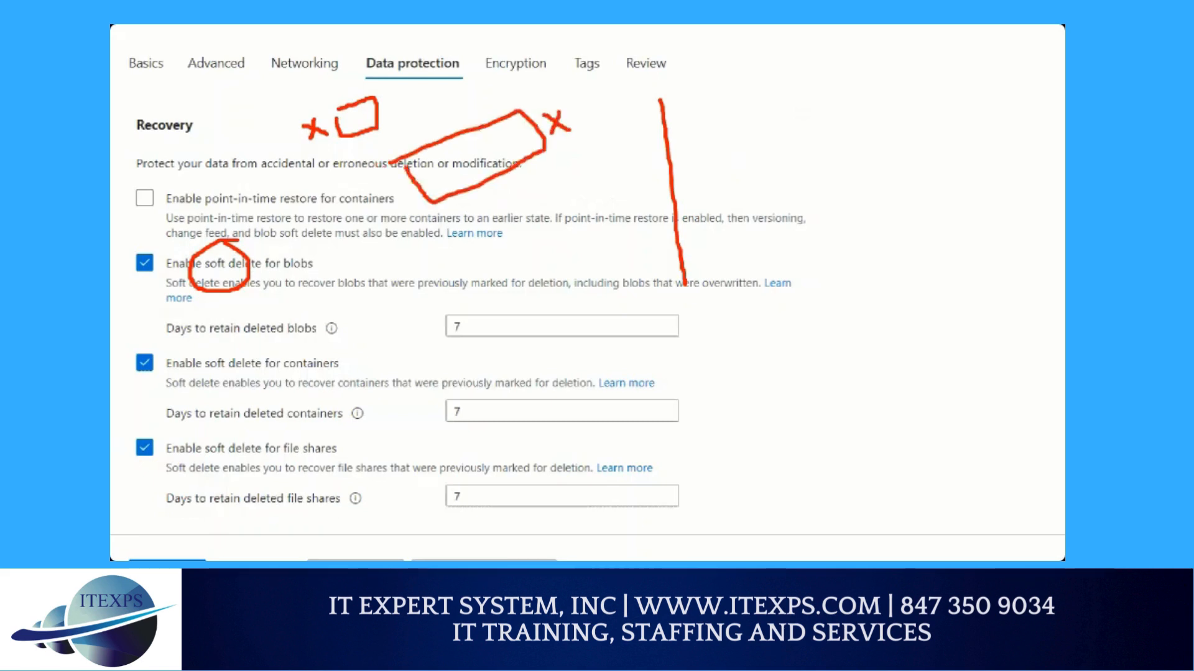
{"action": "mouse_move", "coordinate": [492, 181]}
{"action": "left_mouse_down"}
{"action": "mouse_move", "coordinate": [538, 214]}
{"action": "mouse_move", "coordinate": [391, 256]}
{"action": "mouse_move", "coordinate": [415, 251]}
{"action": "left_mouse_up"}
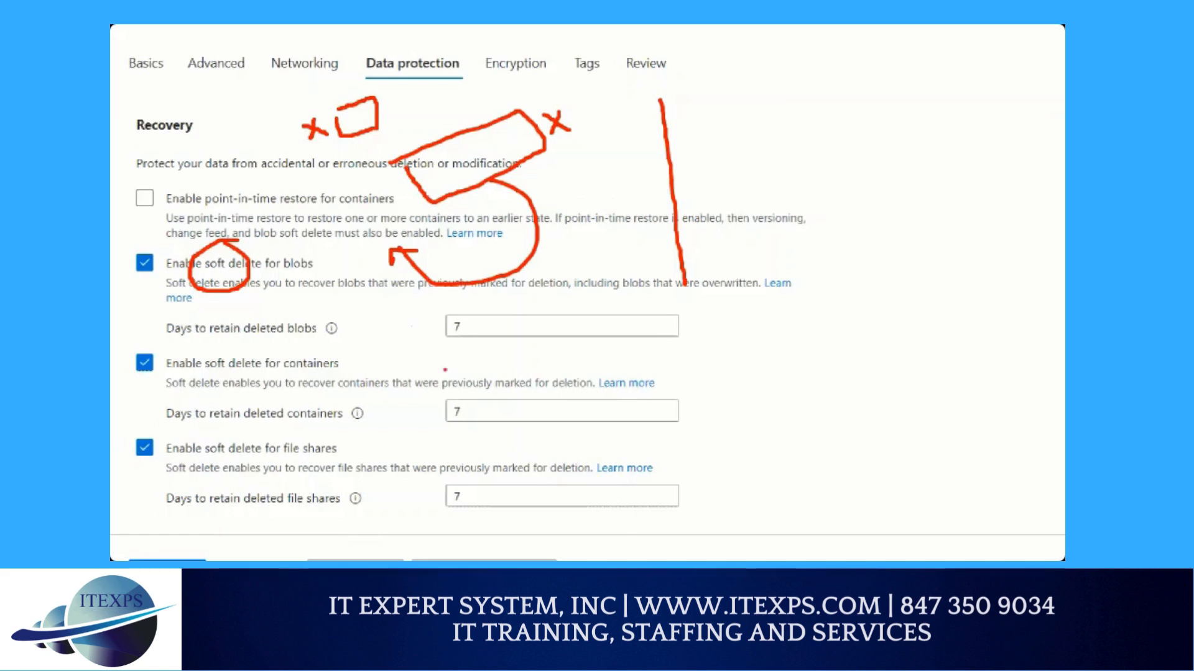
Mark the retention days for deleted blobs, containers and file shares with red strokes
{"action": "left_click_drag", "start_coordinate": [469, 334], "coordinate": [461, 345]}
{"action": "mouse_move", "coordinate": [482, 410]}
{"action": "left_mouse_down"}
{"action": "mouse_move", "coordinate": [466, 425]}
{"action": "mouse_move", "coordinate": [488, 413]}
{"action": "left_mouse_up"}
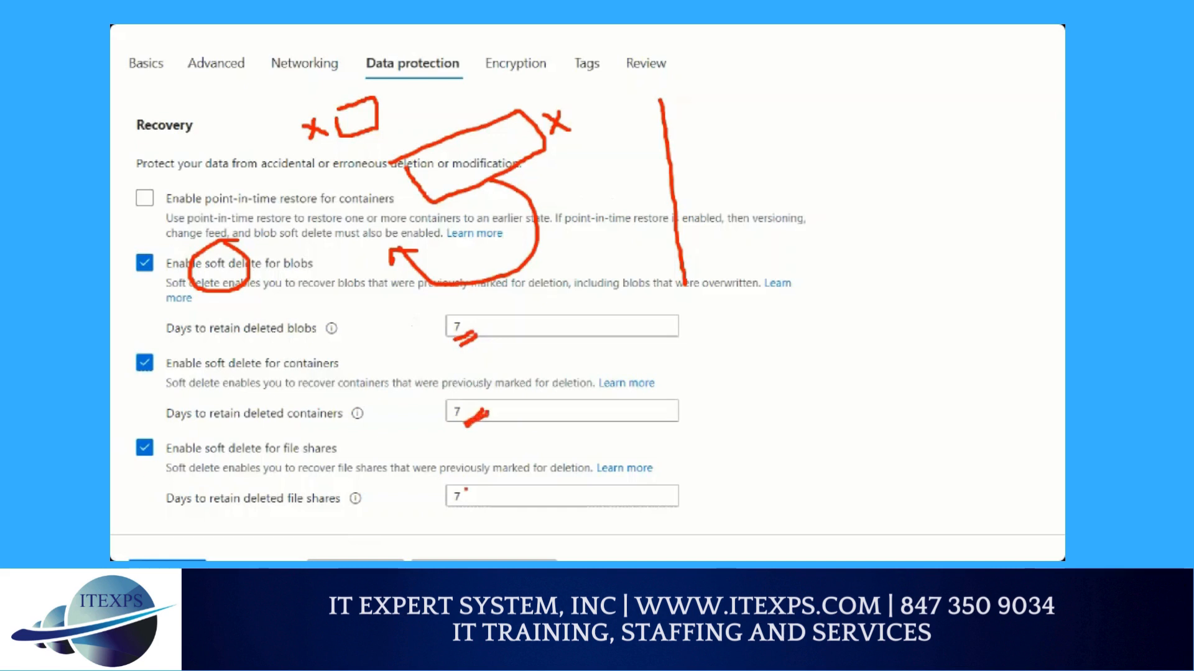
{"action": "left_click_drag", "start_coordinate": [466, 489], "coordinate": [445, 518]}
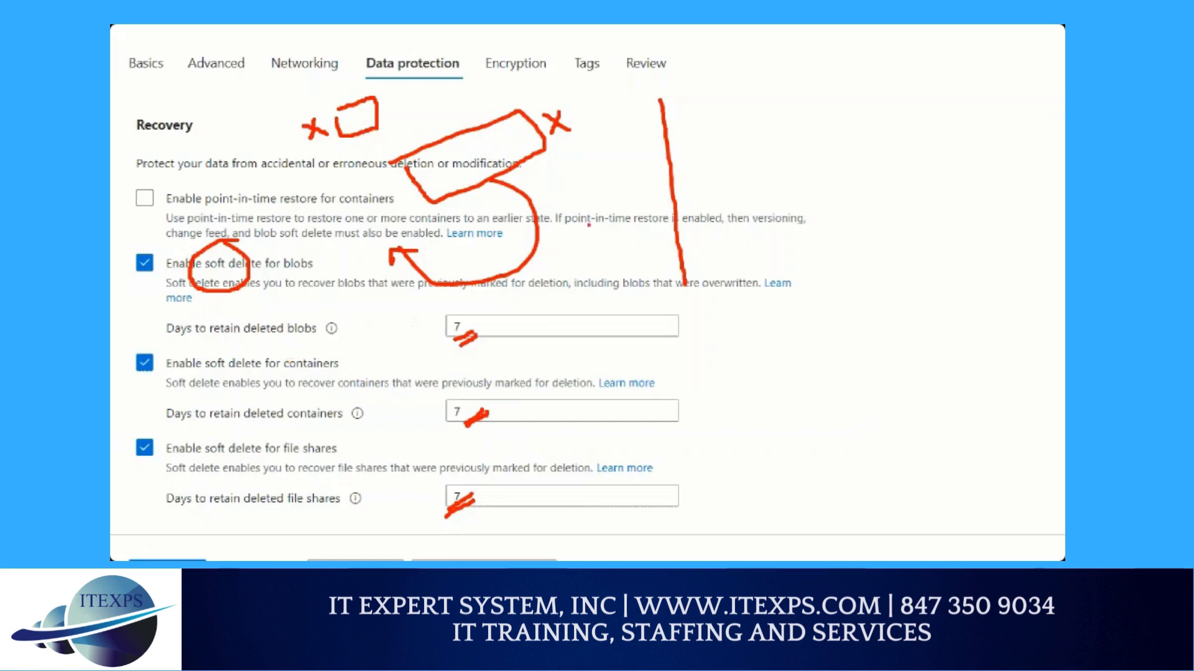
Write "Lock" in red beside the vertical line and underline it twice
{"action": "mouse_move", "coordinate": [592, 181]}
{"action": "left_mouse_down"}
{"action": "mouse_move", "coordinate": [592, 222]}
{"action": "mouse_move", "coordinate": [631, 191]}
{"action": "mouse_move", "coordinate": [627, 205]}
{"action": "left_mouse_up"}
{"action": "mouse_move", "coordinate": [636, 179]}
{"action": "left_mouse_down"}
{"action": "mouse_move", "coordinate": [640, 204]}
{"action": "mouse_move", "coordinate": [653, 201]}
{"action": "left_mouse_up"}
{"action": "mouse_move", "coordinate": [603, 244]}
{"action": "left_mouse_down"}
{"action": "mouse_move", "coordinate": [659, 215]}
{"action": "mouse_move", "coordinate": [664, 231]}
{"action": "left_mouse_up"}
{"action": "left_click", "coordinate": [634, 258]}
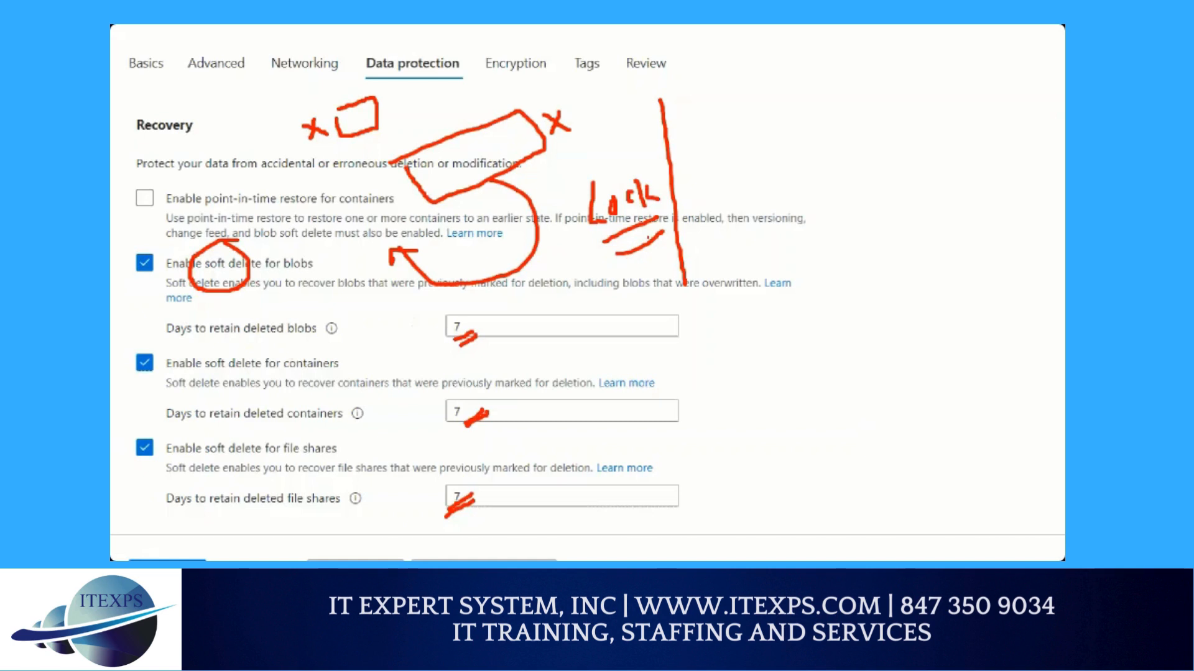
Write "Lease" in red, and sketch a box with arrows to and from an R and two X marks below it
{"action": "mouse_move", "coordinate": [790, 66]}
{"action": "left_mouse_down"}
{"action": "mouse_move", "coordinate": [833, 94]}
{"action": "mouse_move", "coordinate": [844, 74]}
{"action": "mouse_move", "coordinate": [853, 90]}
{"action": "mouse_move", "coordinate": [905, 78]}
{"action": "mouse_move", "coordinate": [933, 41]}
{"action": "left_mouse_up"}
{"action": "mouse_move", "coordinate": [752, 169]}
{"action": "left_mouse_down"}
{"action": "mouse_move", "coordinate": [830, 160]}
{"action": "mouse_move", "coordinate": [834, 218]}
{"action": "mouse_move", "coordinate": [751, 234]}
{"action": "mouse_move", "coordinate": [741, 175]}
{"action": "left_mouse_up"}
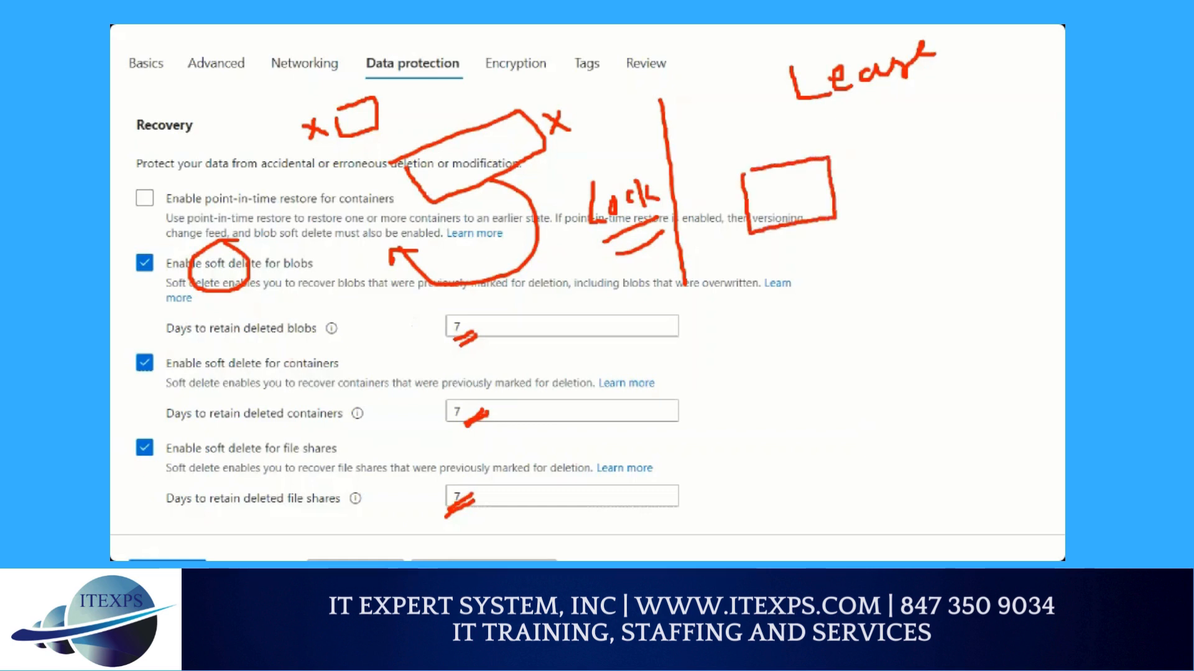
{"action": "mouse_move", "coordinate": [790, 207]}
{"action": "left_mouse_down"}
{"action": "mouse_move", "coordinate": [908, 133]}
{"action": "mouse_move", "coordinate": [897, 153]}
{"action": "mouse_move", "coordinate": [920, 148]}
{"action": "mouse_move", "coordinate": [930, 125]}
{"action": "mouse_move", "coordinate": [939, 146]}
{"action": "left_mouse_up"}
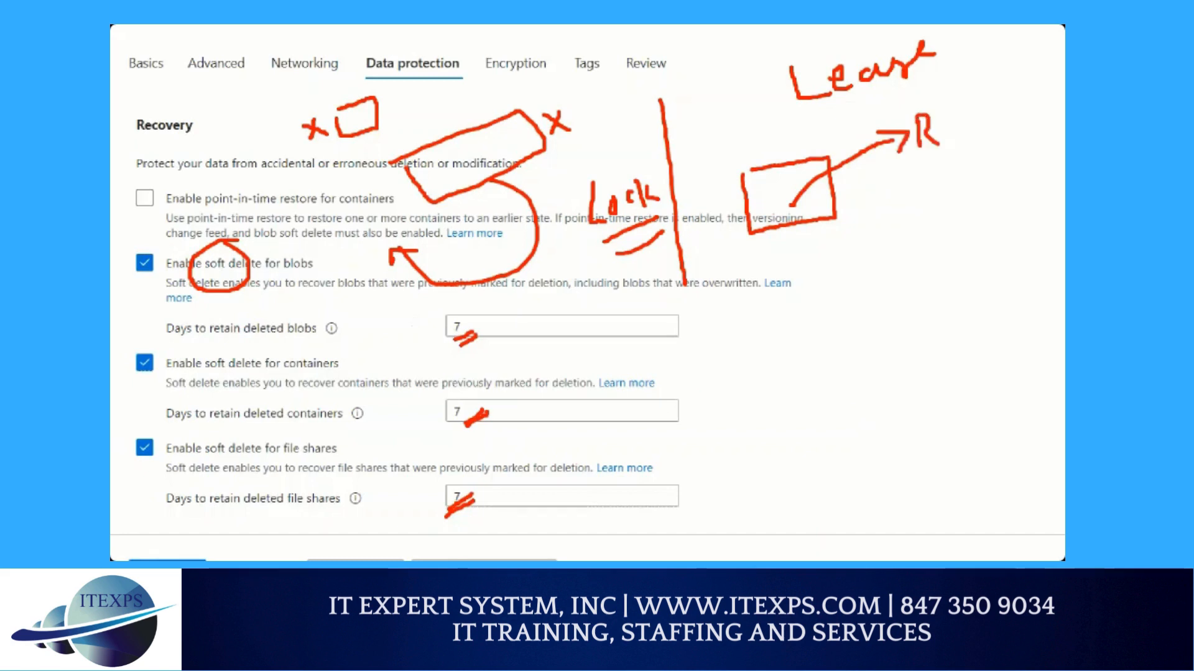
{"action": "mouse_move", "coordinate": [842, 255]}
{"action": "left_mouse_down"}
{"action": "mouse_move", "coordinate": [821, 279]}
{"action": "mouse_move", "coordinate": [849, 276]}
{"action": "mouse_move", "coordinate": [764, 306]}
{"action": "mouse_move", "coordinate": [791, 308]}
{"action": "left_mouse_up"}
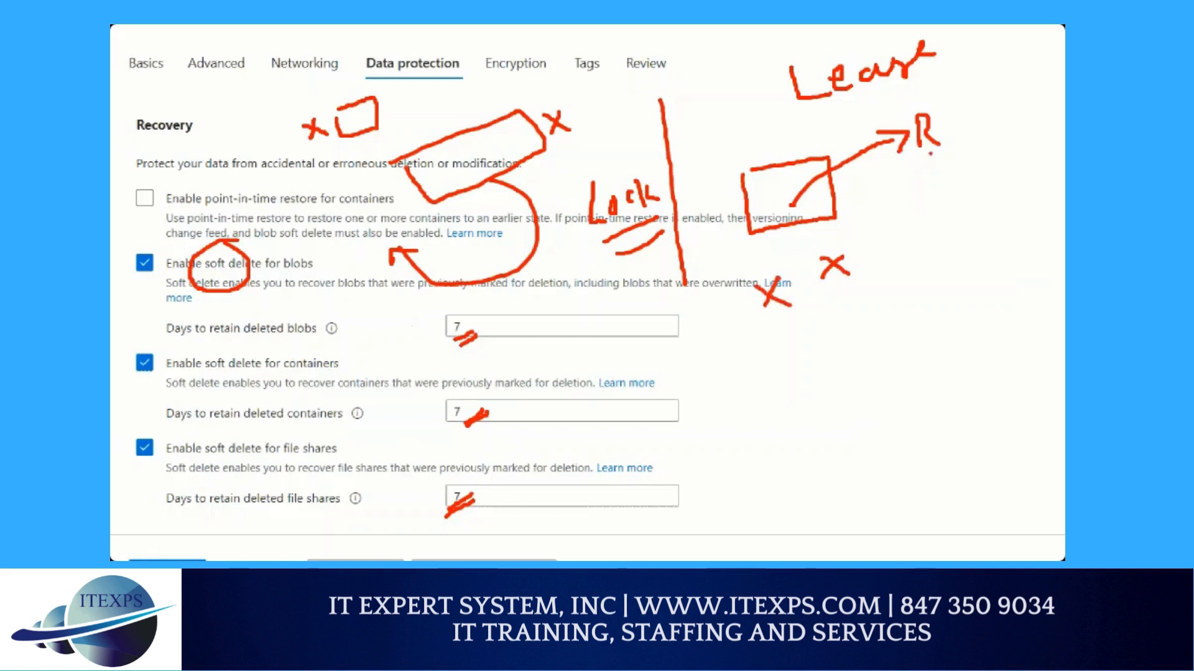
{"action": "mouse_move", "coordinate": [931, 154]}
{"action": "left_mouse_down"}
{"action": "mouse_move", "coordinate": [866, 186]}
{"action": "mouse_move", "coordinate": [844, 210]}
{"action": "mouse_move", "coordinate": [855, 208]}
{"action": "left_mouse_up"}
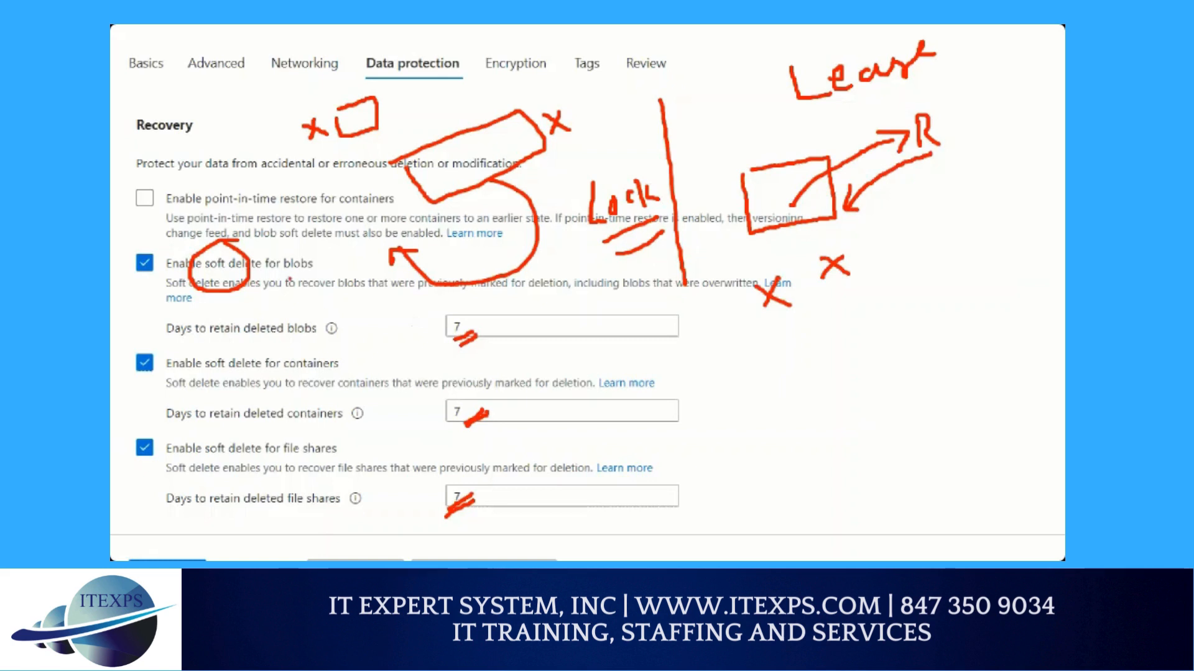
Draw a red brace spanning the three soft delete options and a short arrow below the Lease sketch
{"action": "mouse_move", "coordinate": [314, 236]}
{"action": "left_mouse_down"}
{"action": "mouse_move", "coordinate": [338, 244]}
{"action": "mouse_move", "coordinate": [340, 347]}
{"action": "left_mouse_up"}
{"action": "left_click_drag", "start_coordinate": [341, 503], "coordinate": [329, 513]}
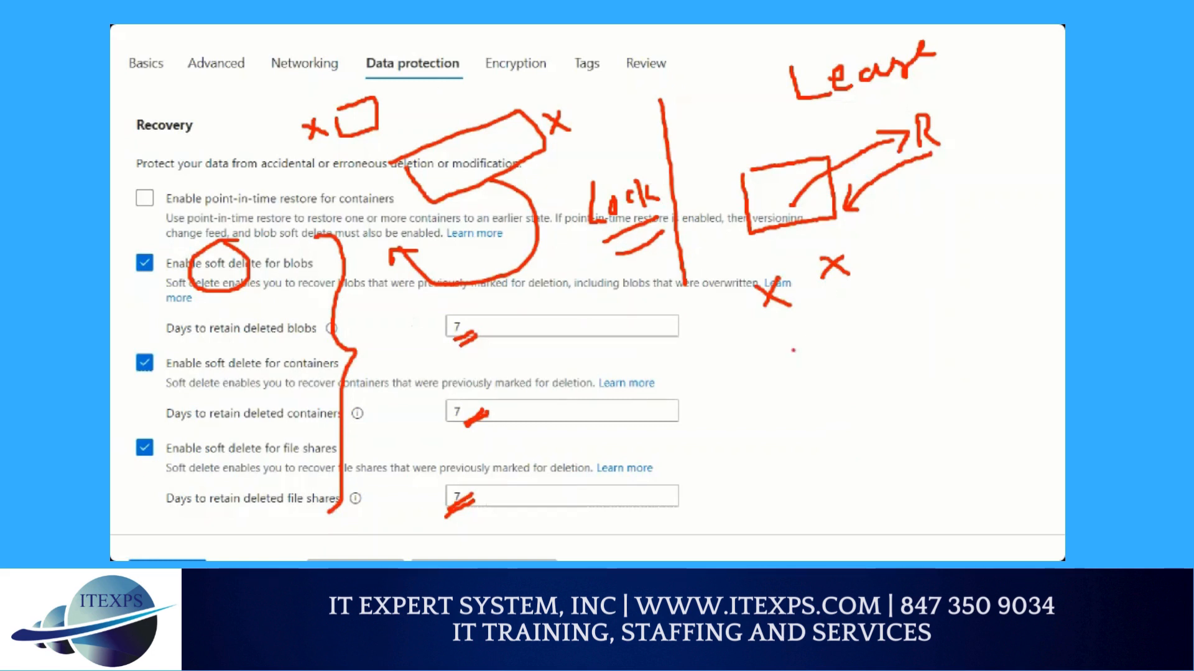
{"action": "mouse_move", "coordinate": [729, 380]}
{"action": "left_mouse_down"}
{"action": "mouse_move", "coordinate": [774, 379]}
{"action": "mouse_move", "coordinate": [753, 397]}
{"action": "mouse_move", "coordinate": [751, 368]}
{"action": "left_mouse_up"}
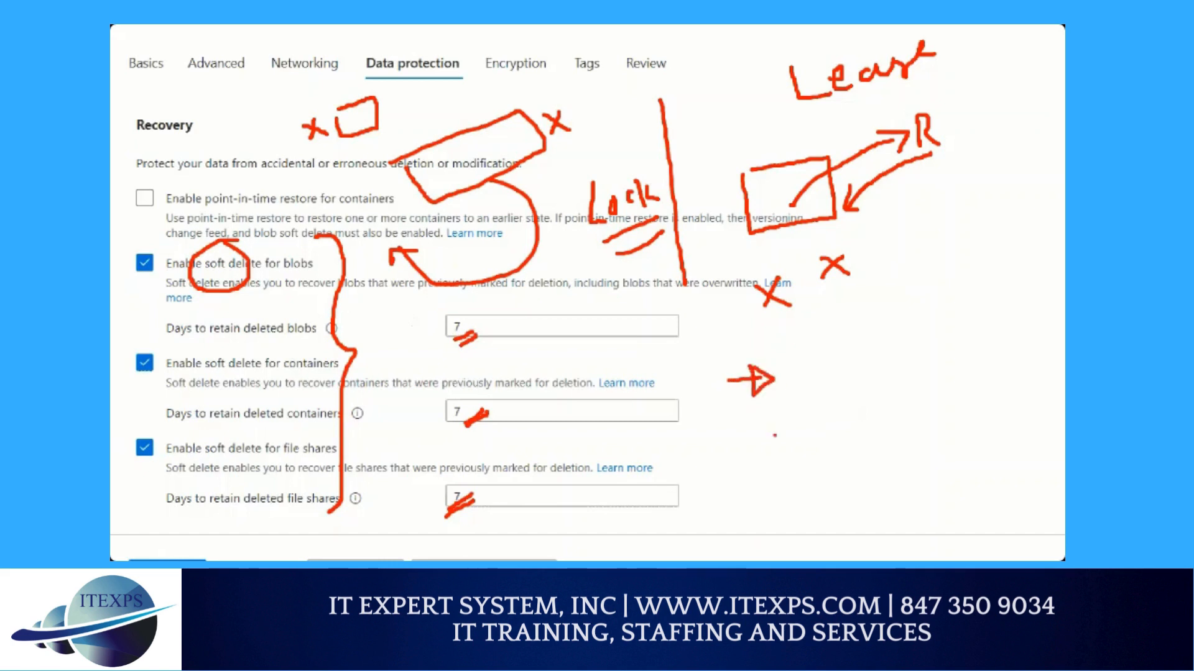
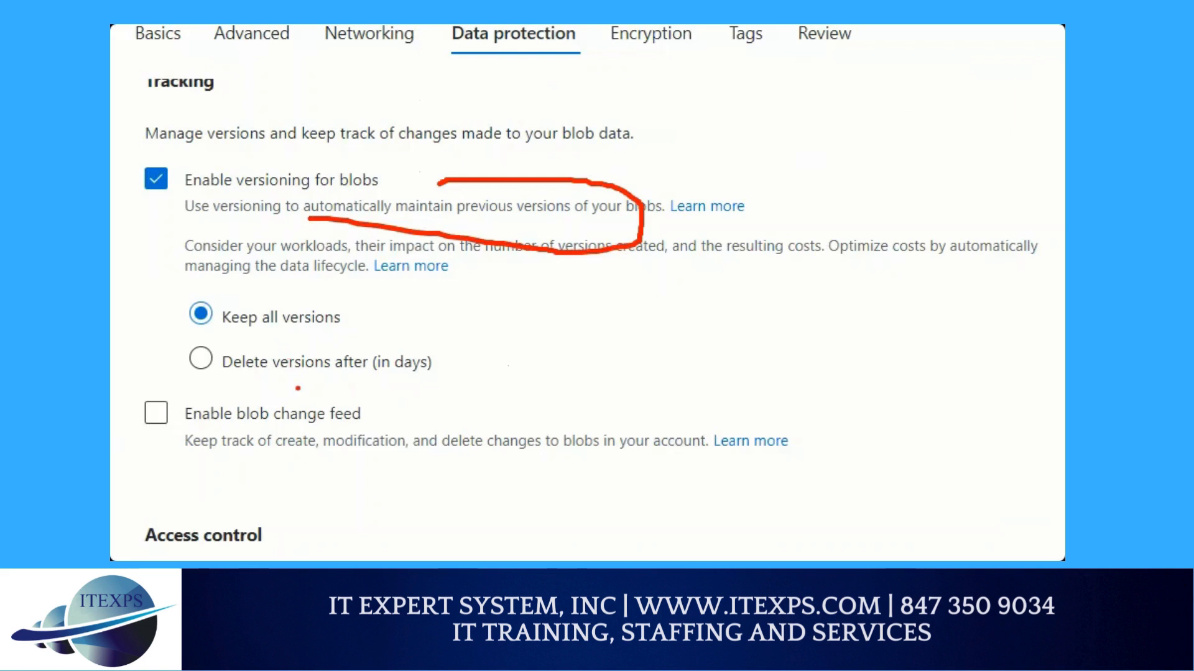
Proceed to the storage account's encryption settings and underline Microsoft-managed keys (MMK) twice in red
{"action": "scroll", "coordinate": [302, 404], "scroll_direction": "down", "scroll_amount": 1}
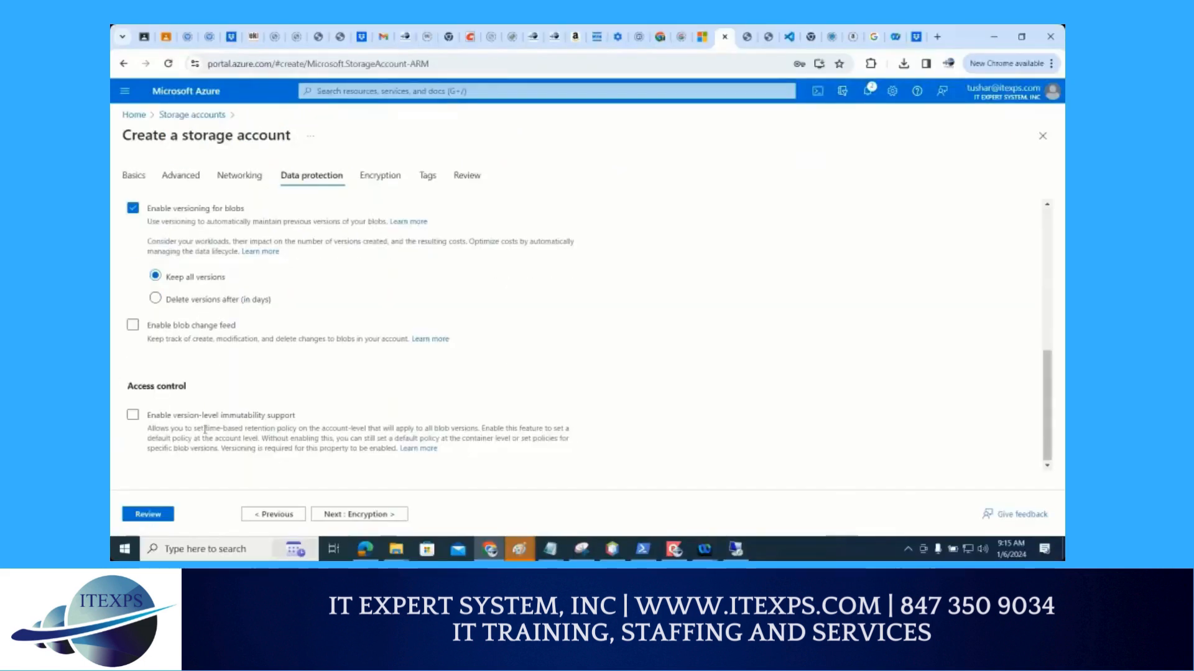
{"action": "left_click", "coordinate": [365, 516]}
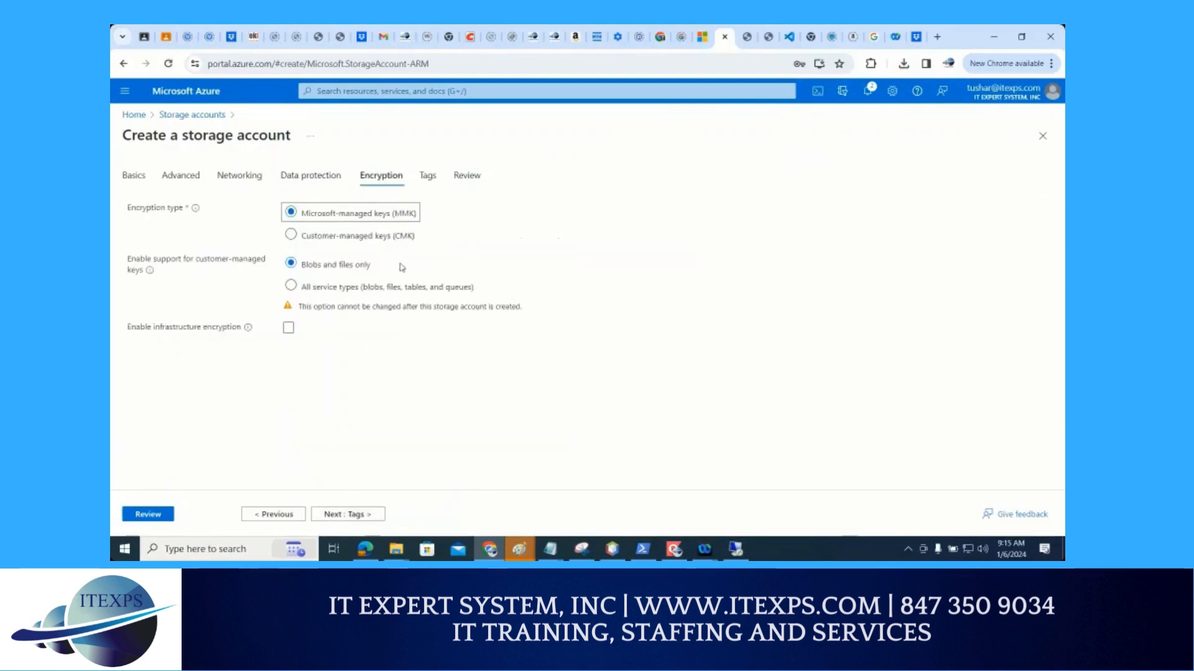
{"action": "key", "text": "ctrl+1"}
{"action": "left_click", "coordinate": [382, 259]}
{"action": "left_click_drag", "start_coordinate": [227, 180], "coordinate": [418, 179]}
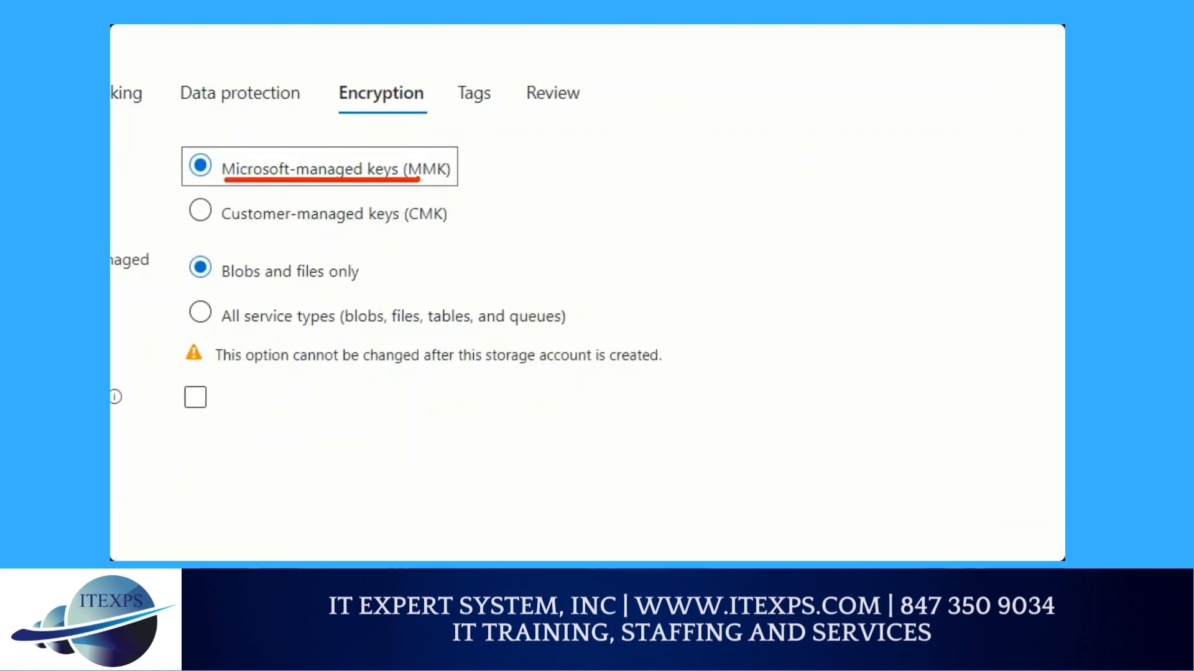
{"action": "left_click_drag", "start_coordinate": [243, 186], "coordinate": [457, 190]}
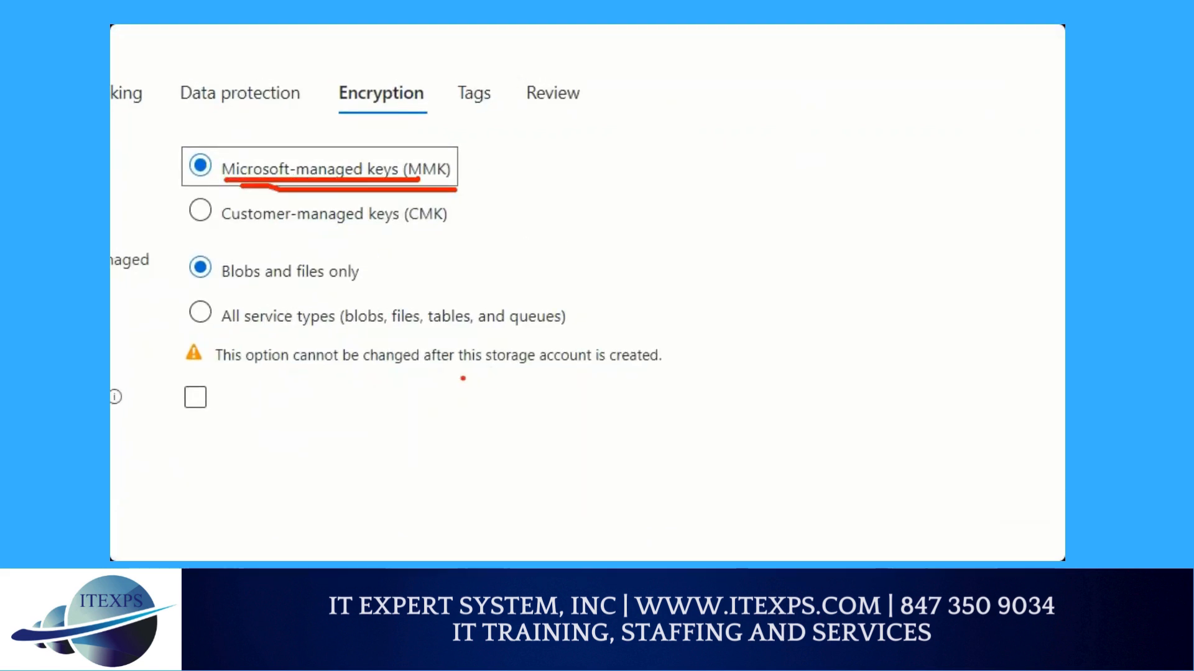
{"action": "key", "text": "Escape"}
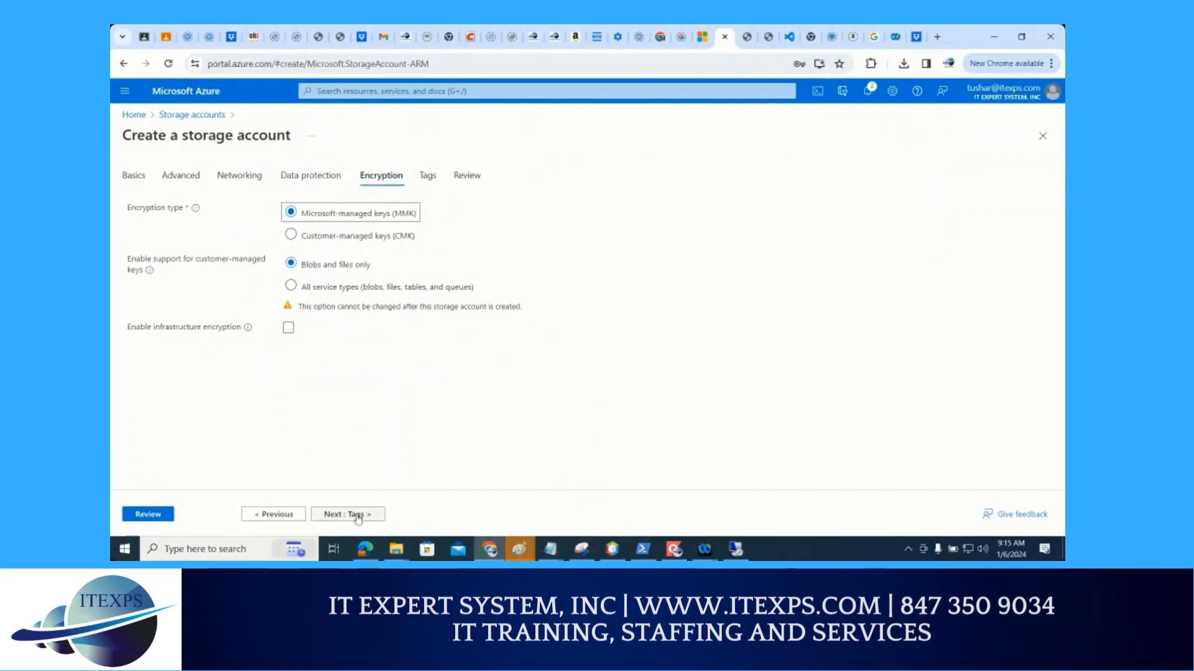
Go to the final review of the storage account settings and create the account
{"action": "left_click", "coordinate": [152, 520]}
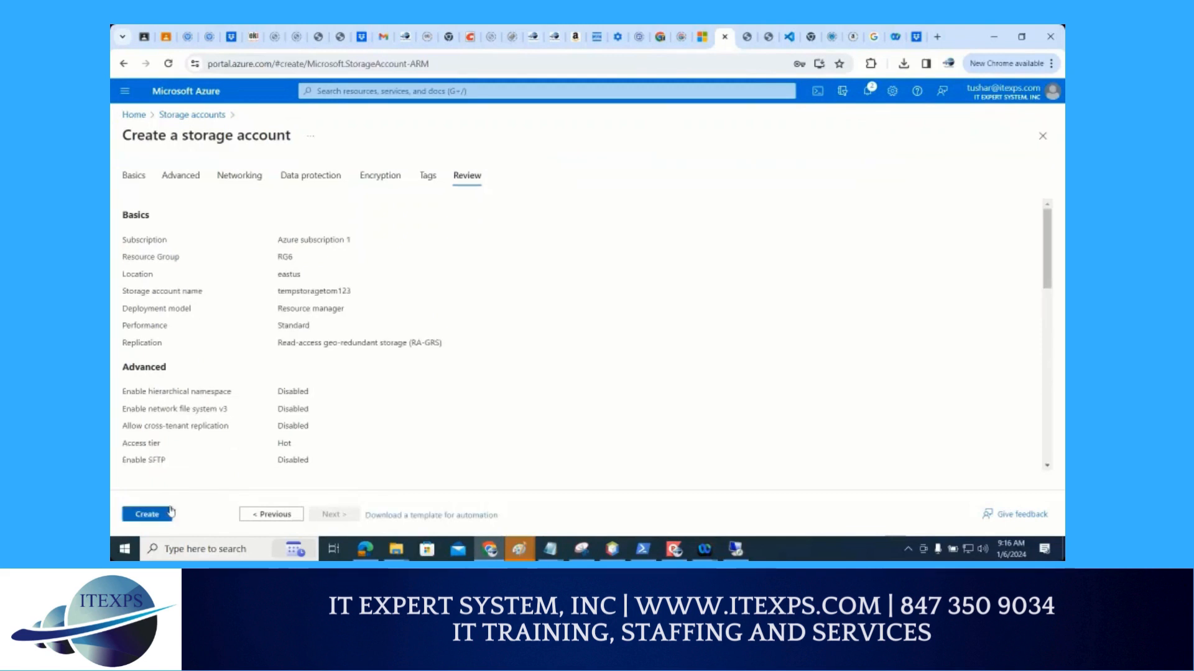
{"action": "left_click", "coordinate": [163, 516]}
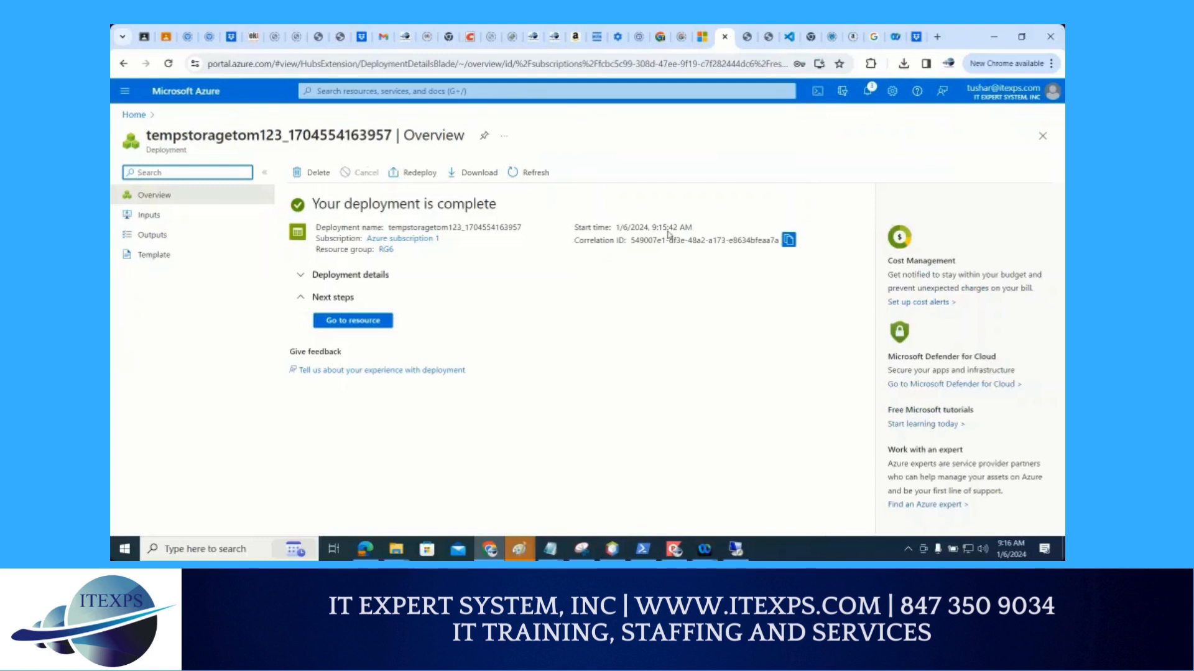
Circle Go to resource in red on the deployment page and open the new storage account
{"action": "key", "text": "ctrl+1"}
{"action": "left_click", "coordinate": [362, 356]}
{"action": "mouse_move", "coordinate": [386, 257]}
{"action": "left_mouse_down"}
{"action": "mouse_move", "coordinate": [336, 252]}
{"action": "mouse_move", "coordinate": [278, 306]}
{"action": "mouse_move", "coordinate": [439, 261]}
{"action": "mouse_move", "coordinate": [346, 255]}
{"action": "left_mouse_up"}
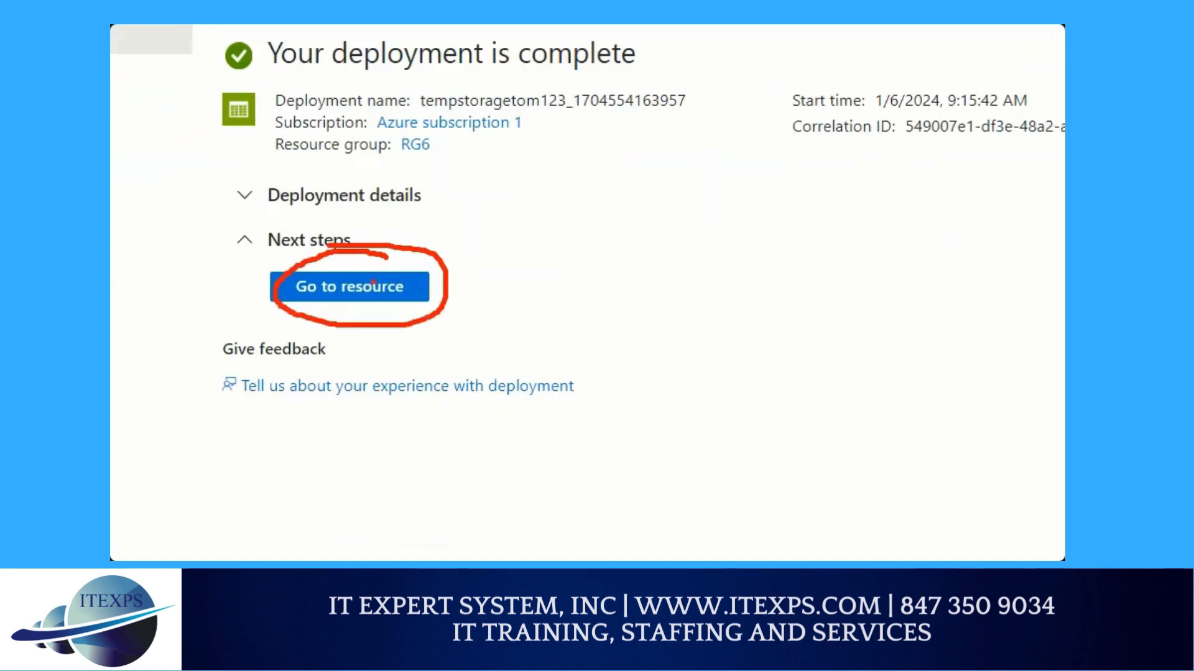
{"action": "key", "text": "Escape"}
{"action": "left_click", "coordinate": [360, 324]}
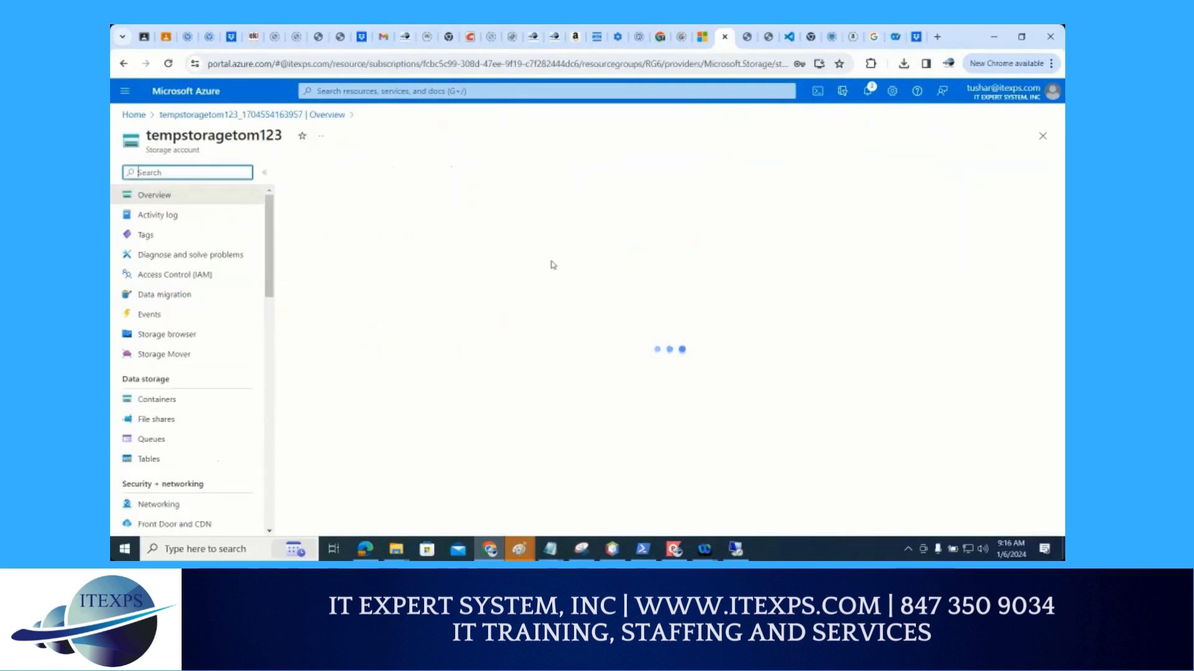
Mark the data storage entries Containers, File shares, Queues and Tables with red strokes
{"action": "scroll", "coordinate": [274, 311], "scroll_direction": "down", "scroll_amount": 1}
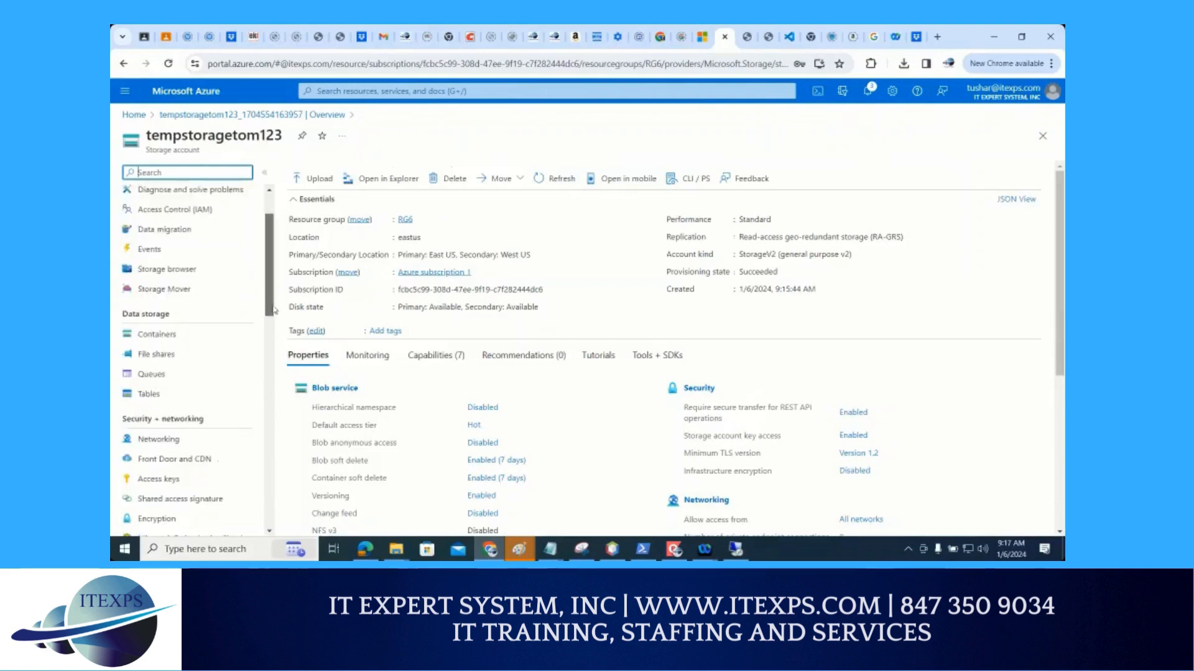
{"action": "scroll", "coordinate": [274, 311], "scroll_direction": "down", "scroll_amount": 1}
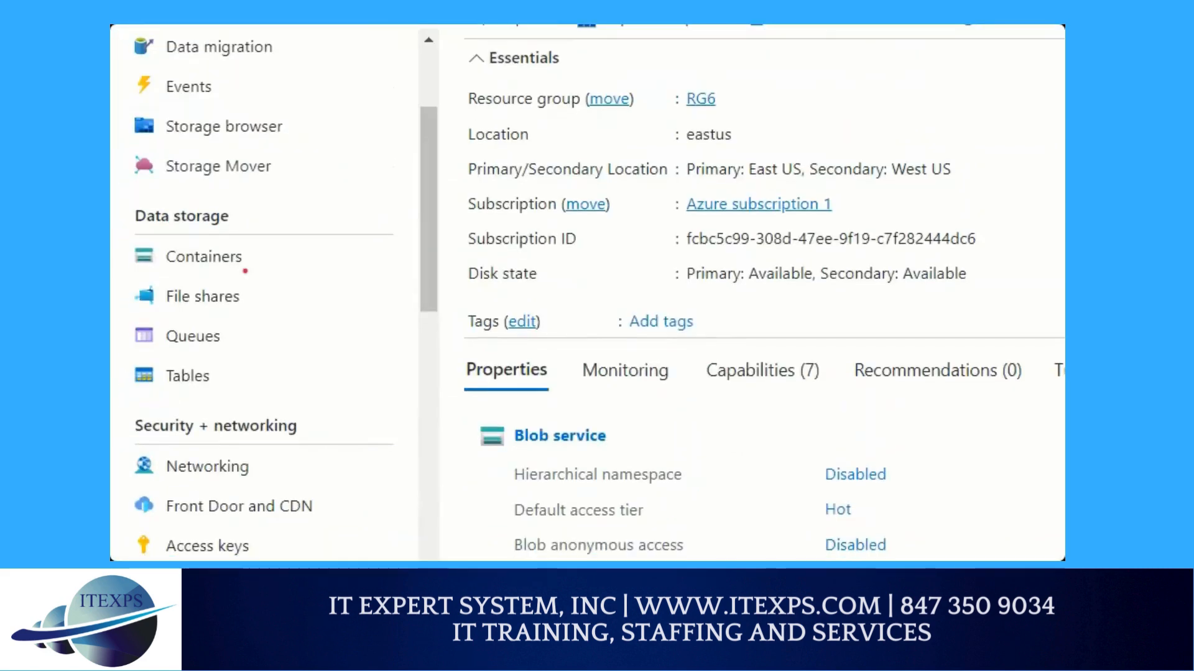
{"action": "left_click_drag", "start_coordinate": [251, 244], "coordinate": [295, 240]}
{"action": "mouse_move", "coordinate": [252, 292]}
{"action": "left_mouse_down"}
{"action": "mouse_move", "coordinate": [253, 310]}
{"action": "mouse_move", "coordinate": [283, 284]}
{"action": "left_mouse_up"}
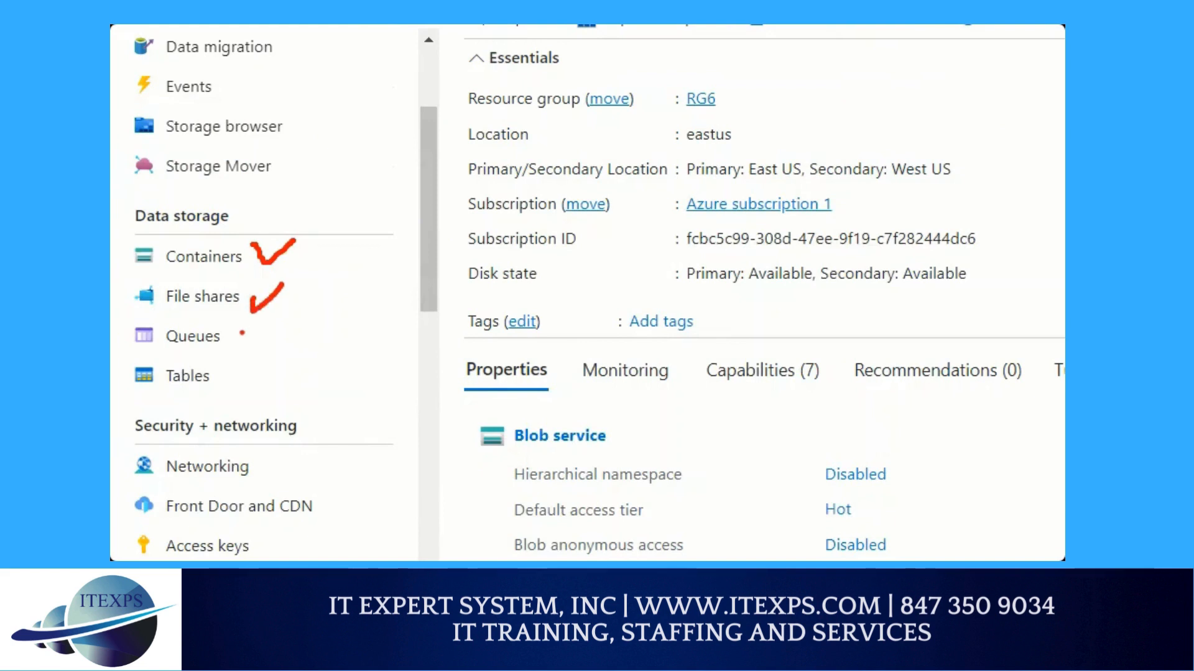
{"action": "left_click_drag", "start_coordinate": [239, 330], "coordinate": [264, 339]}
{"action": "mouse_move", "coordinate": [223, 372]}
{"action": "left_mouse_down"}
{"action": "mouse_move", "coordinate": [222, 395]}
{"action": "mouse_move", "coordinate": [247, 386]}
{"action": "left_mouse_up"}
{"action": "left_click_drag", "start_coordinate": [218, 280], "coordinate": [232, 279]}
{"action": "left_click_drag", "start_coordinate": [176, 307], "coordinate": [250, 309]}
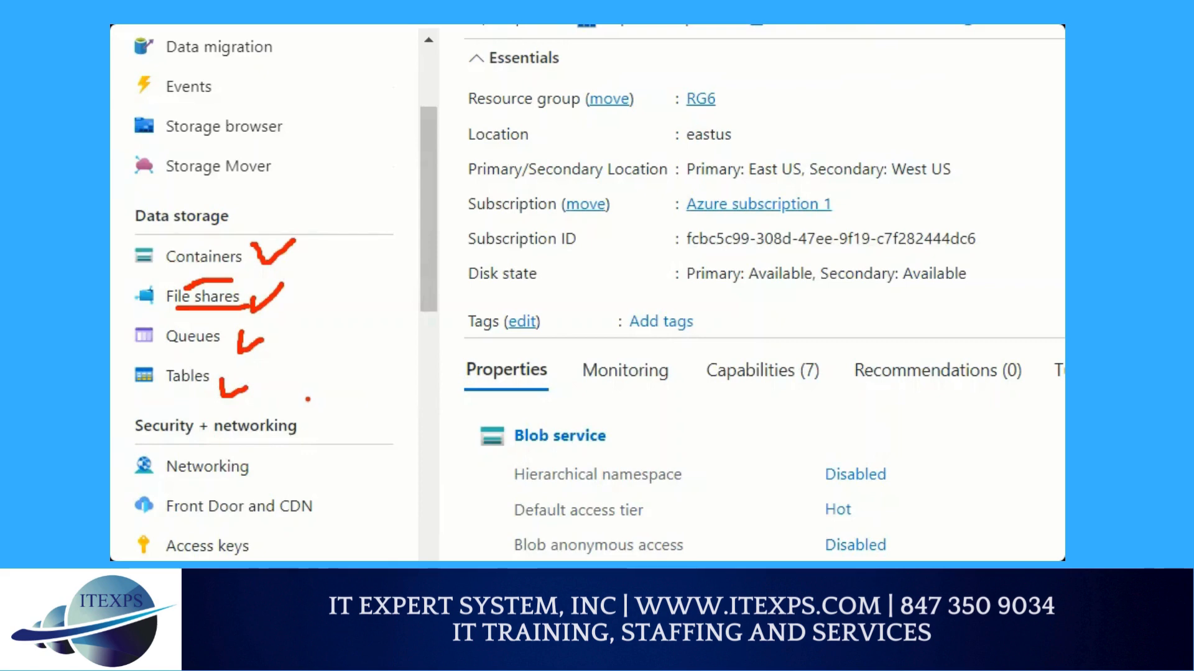
Open the storage account's file shares and draw a red arrow from File shares to the circled option for adding one
{"action": "left_click", "coordinate": [210, 298]}
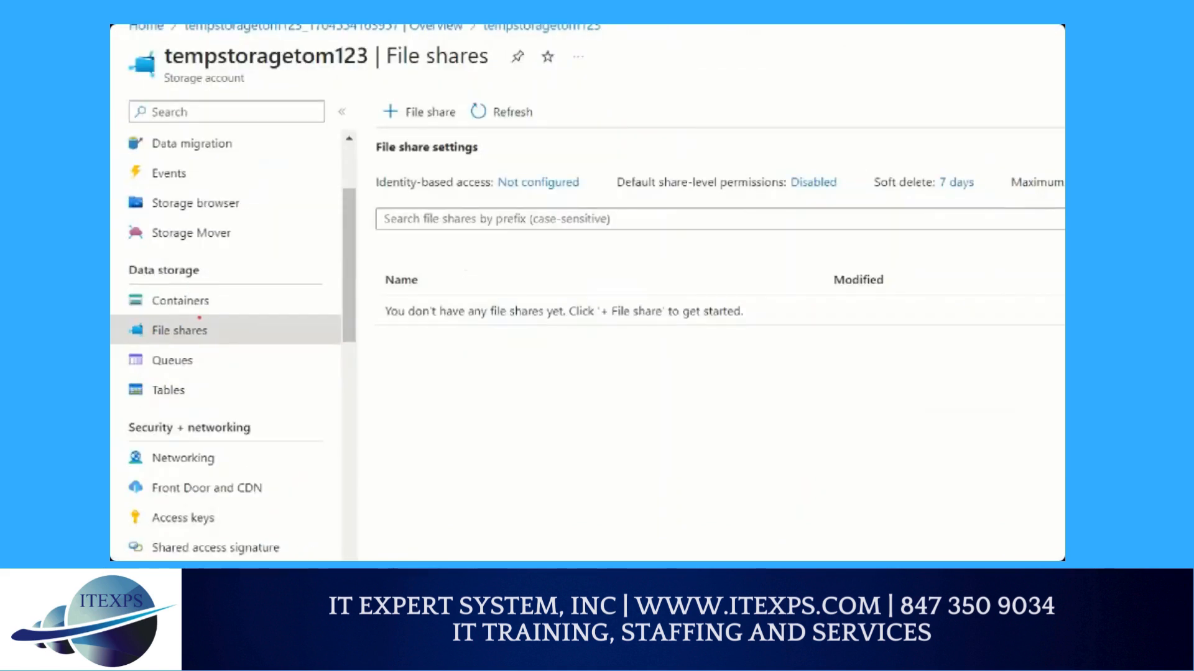
{"action": "mouse_move", "coordinate": [204, 340]}
{"action": "left_mouse_down"}
{"action": "mouse_move", "coordinate": [228, 339]}
{"action": "mouse_move", "coordinate": [330, 121]}
{"action": "mouse_move", "coordinate": [401, 83]}
{"action": "mouse_move", "coordinate": [435, 127]}
{"action": "mouse_move", "coordinate": [410, 103]}
{"action": "left_mouse_up"}
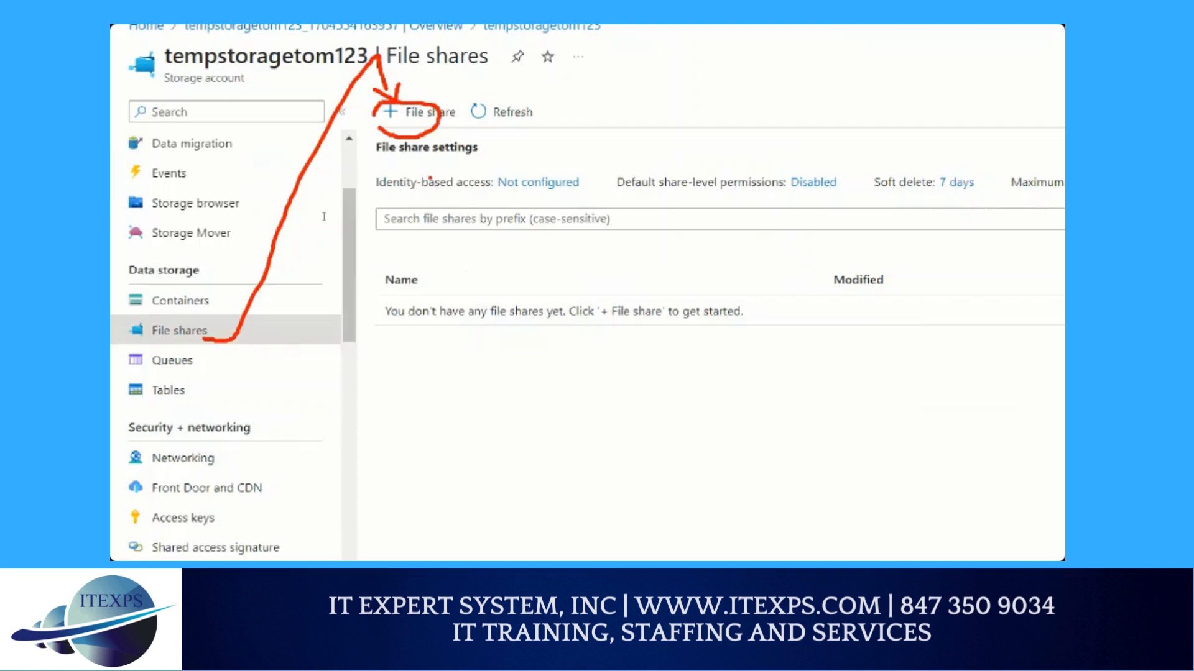
Start a new file share and name it myfileshare
{"action": "left_click", "coordinate": [416, 112]}
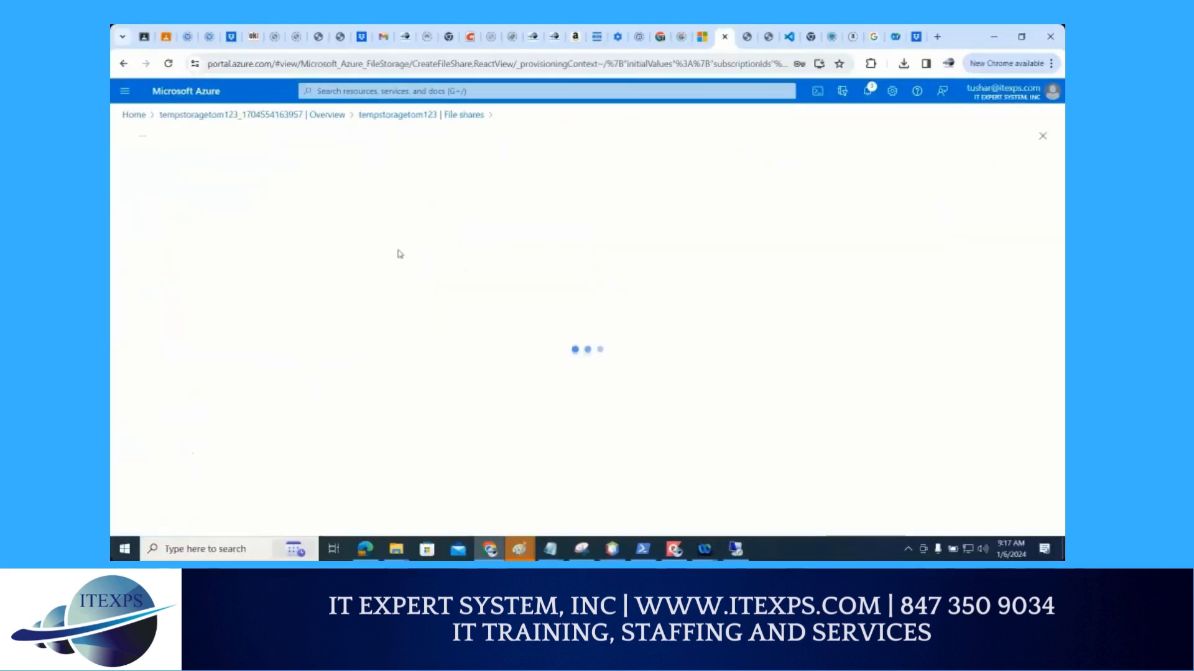
{"action": "left_click", "coordinate": [342, 210]}
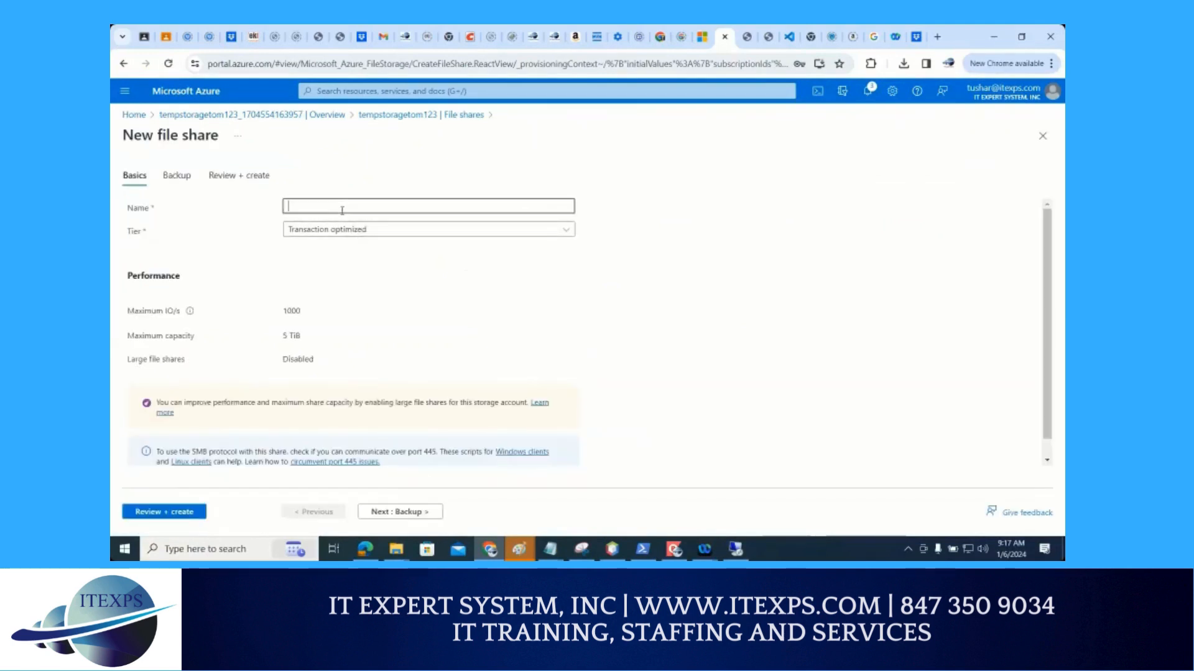
{"action": "type", "text": "myfi"}
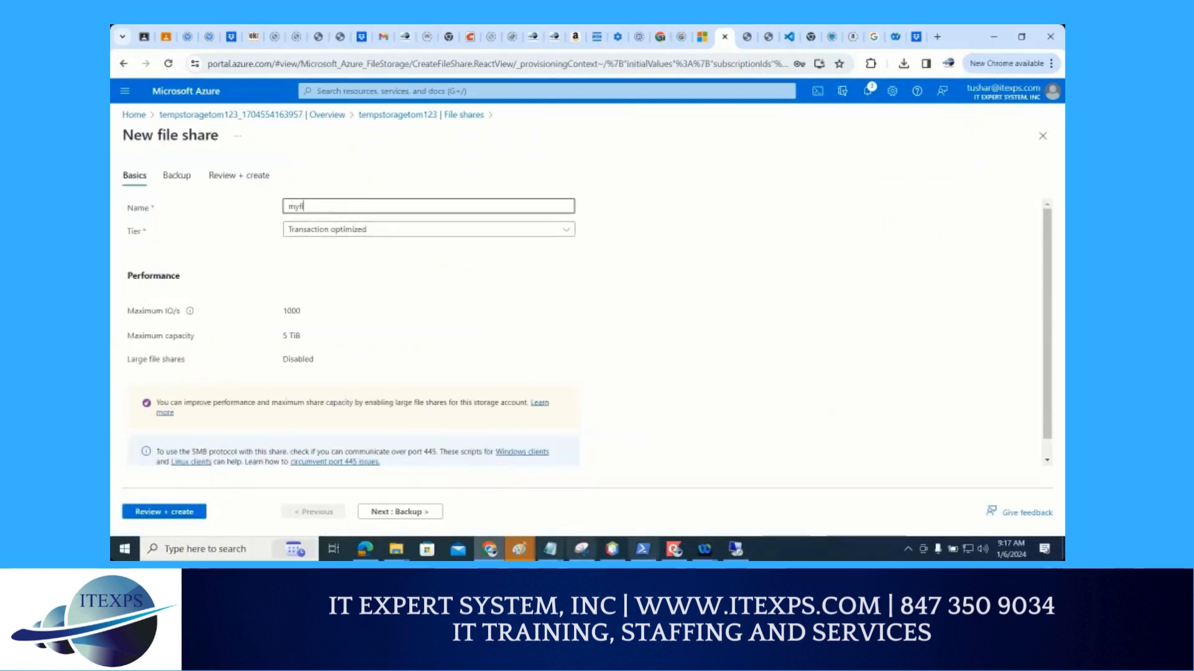
{"action": "type", "text": "leshare"}
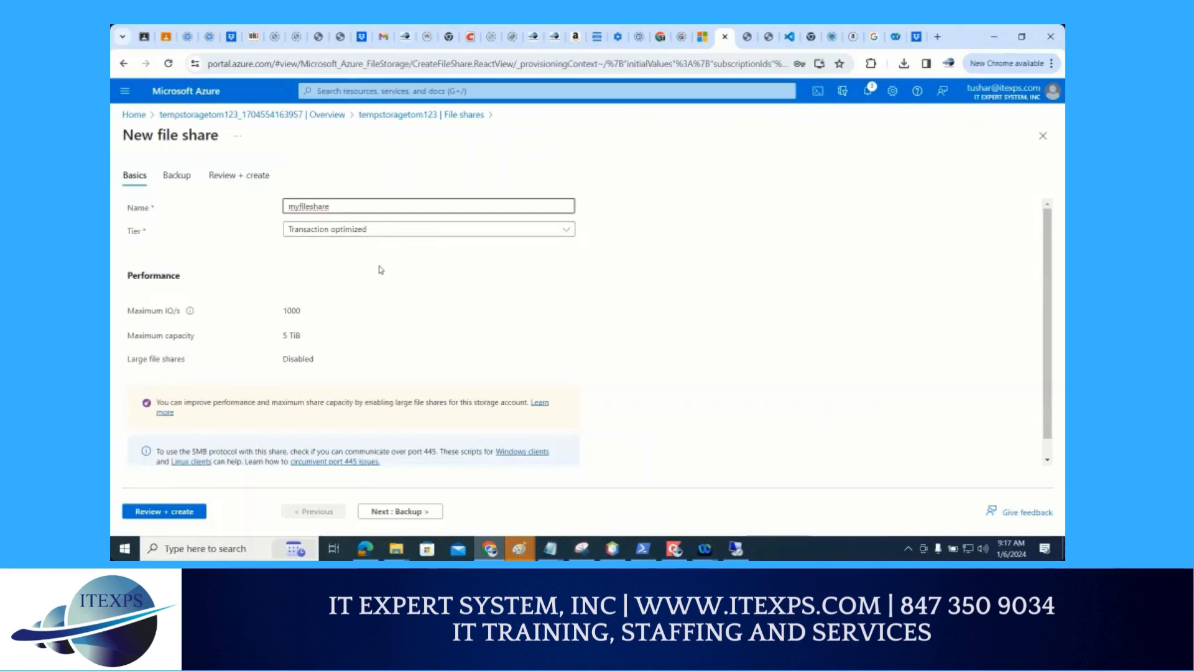
Show the tier options, draw a red brace beside them, underline the Premium restriction and mark the Cool tier
{"action": "left_click", "coordinate": [382, 237]}
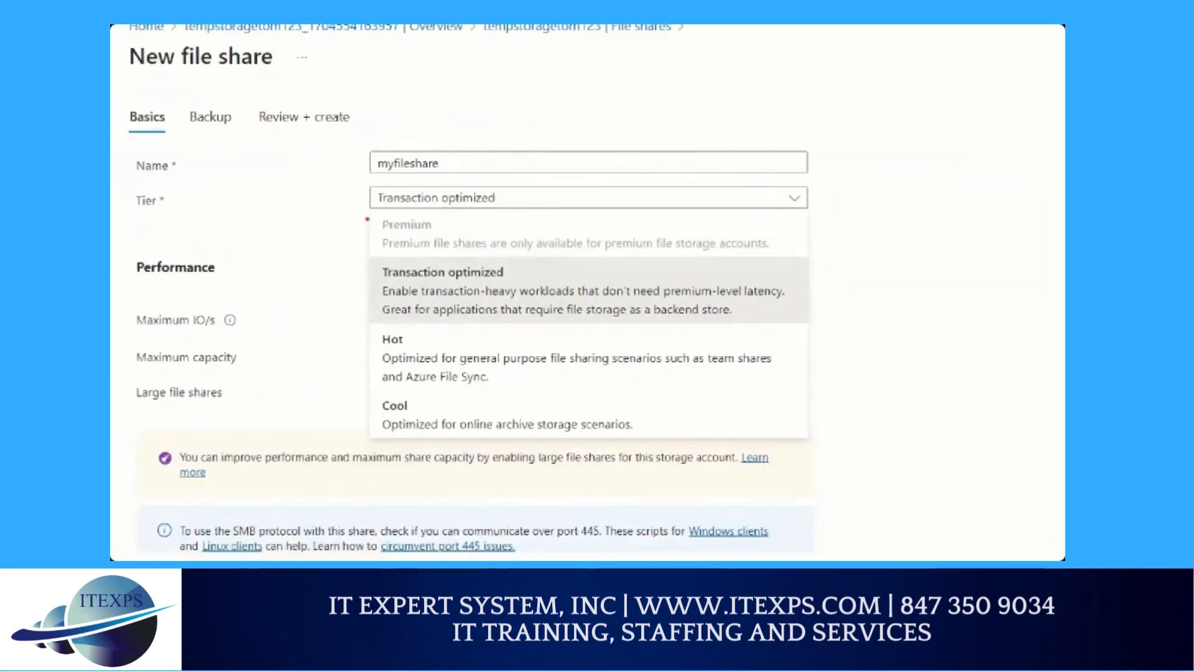
{"action": "mouse_move", "coordinate": [365, 217]}
{"action": "left_mouse_down"}
{"action": "mouse_move", "coordinate": [344, 265]}
{"action": "mouse_move", "coordinate": [336, 350]}
{"action": "mouse_move", "coordinate": [334, 429]}
{"action": "mouse_move", "coordinate": [351, 431]}
{"action": "left_mouse_up"}
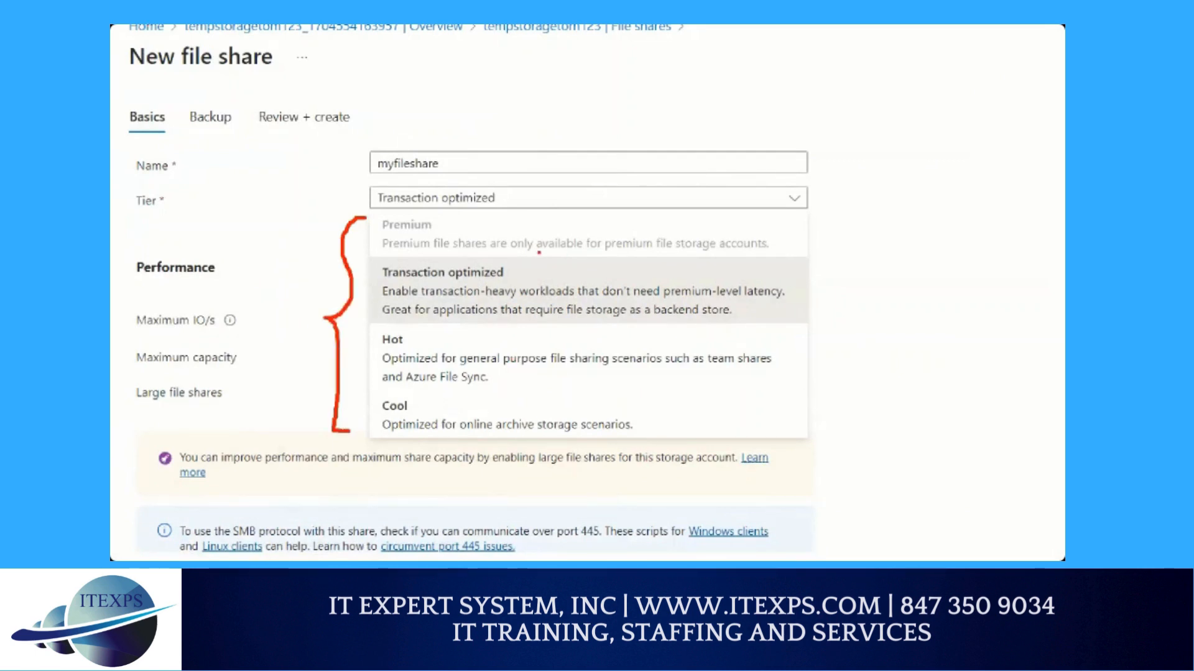
{"action": "left_click_drag", "start_coordinate": [539, 252], "coordinate": [737, 253]}
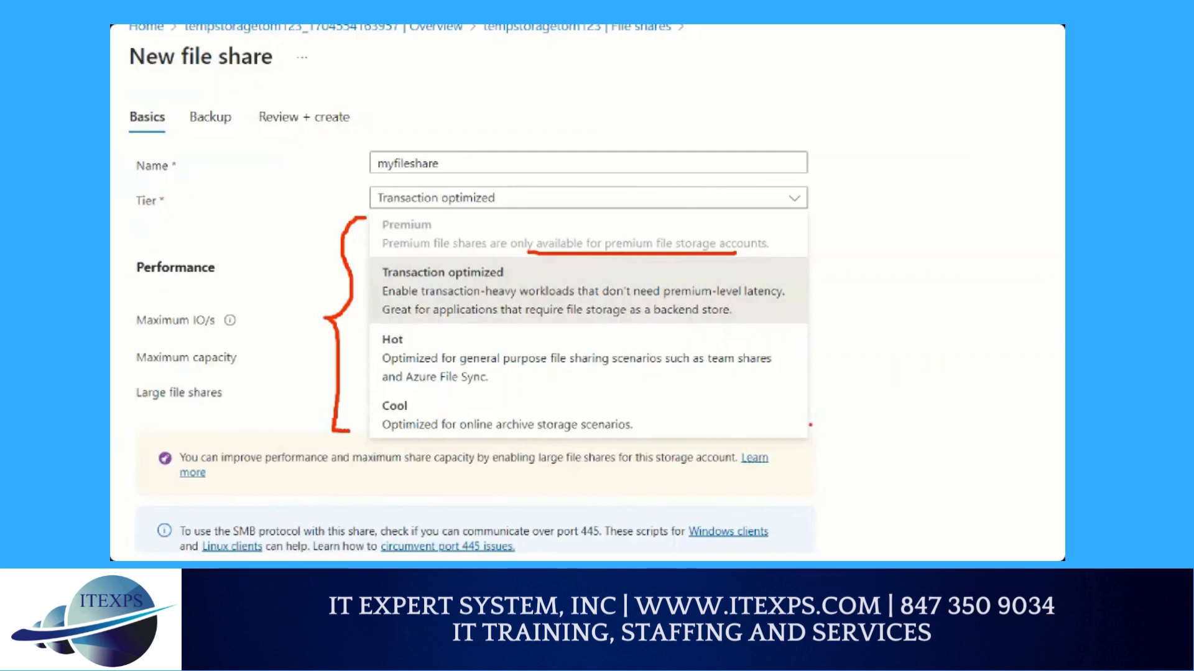
{"action": "left_click_drag", "start_coordinate": [430, 399], "coordinate": [422, 415]}
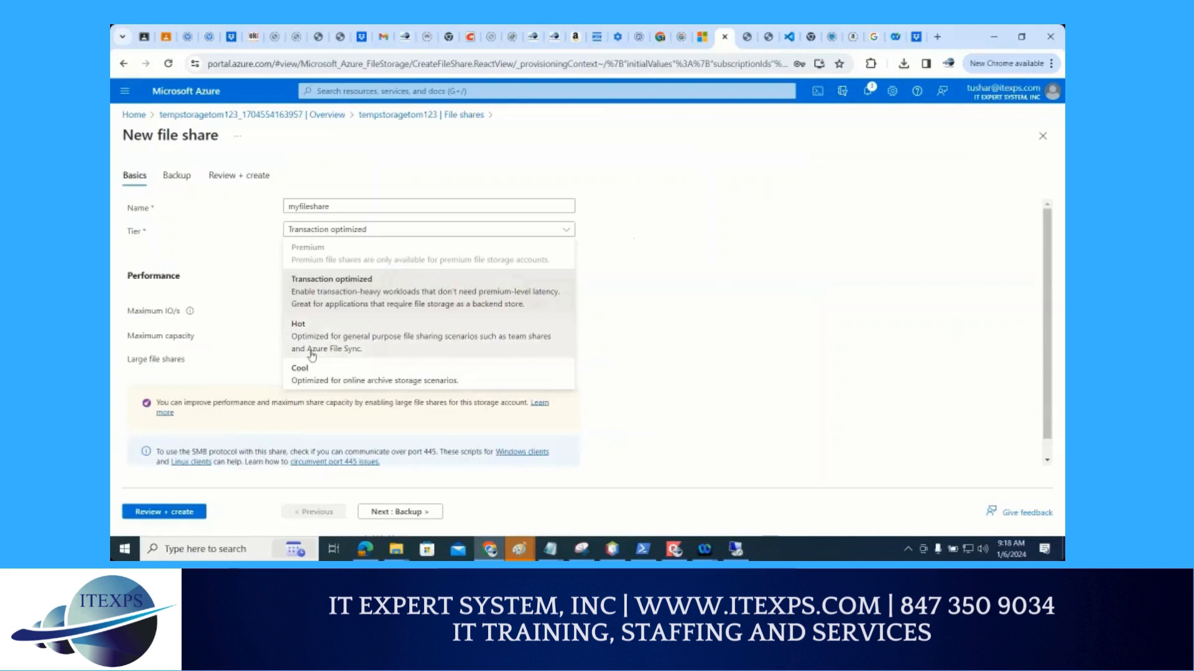
Keep the Transaction optimized tier and create the file share
{"action": "left_click", "coordinate": [177, 250]}
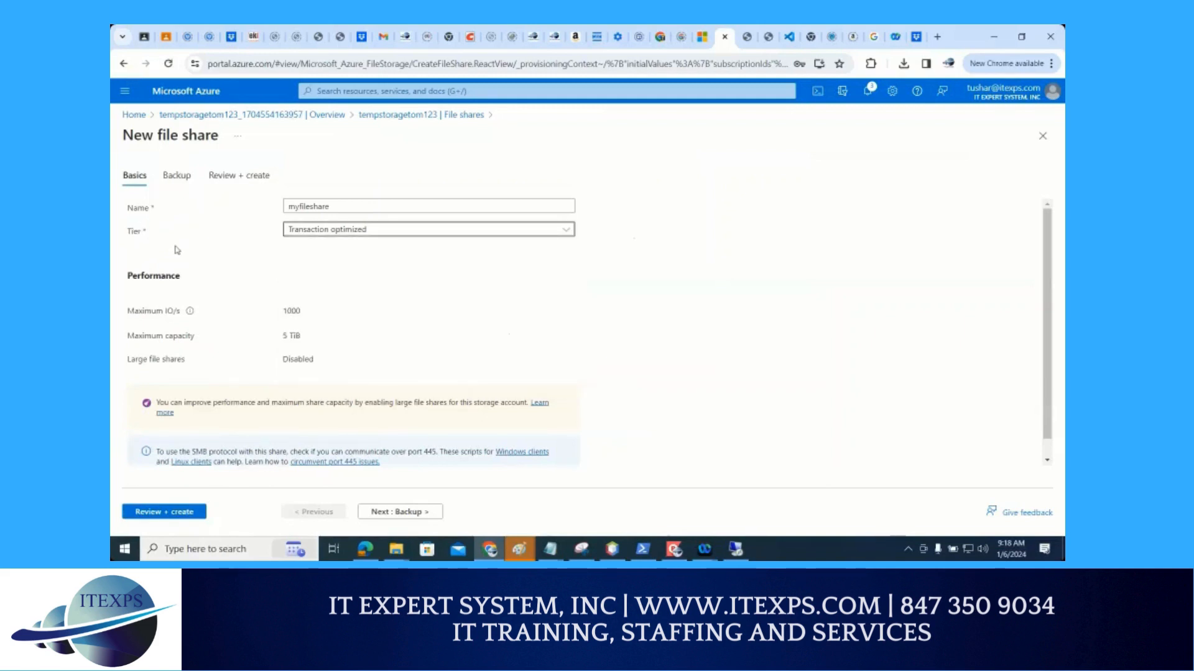
{"action": "left_click", "coordinate": [164, 512]}
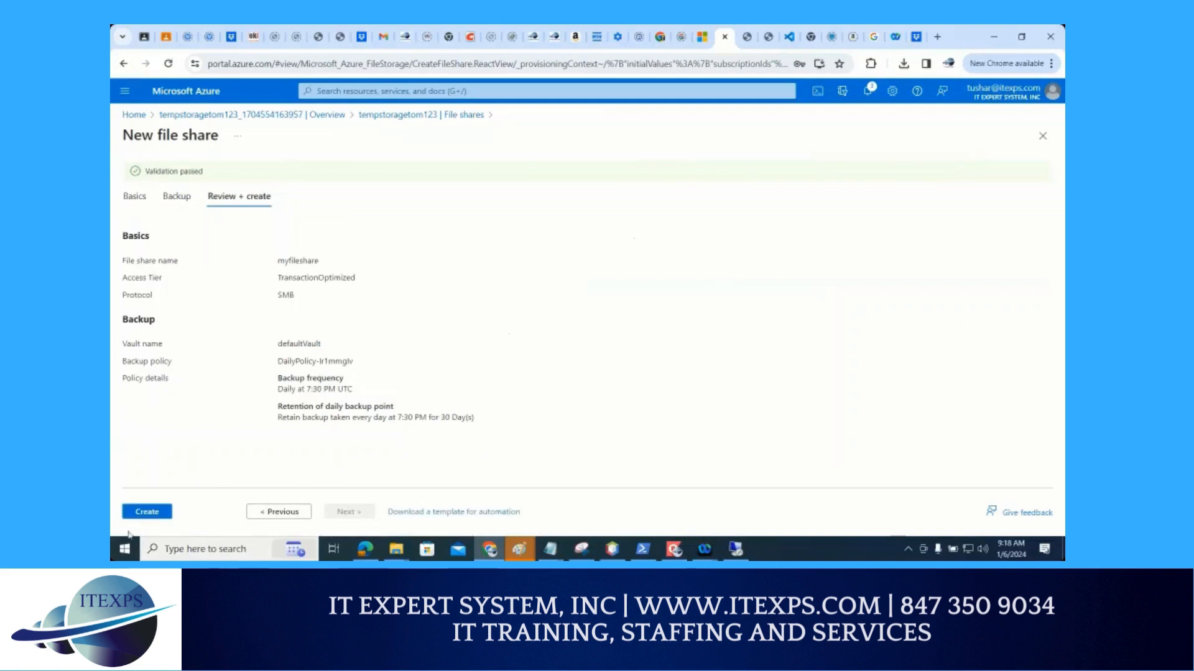
{"action": "left_click", "coordinate": [141, 516]}
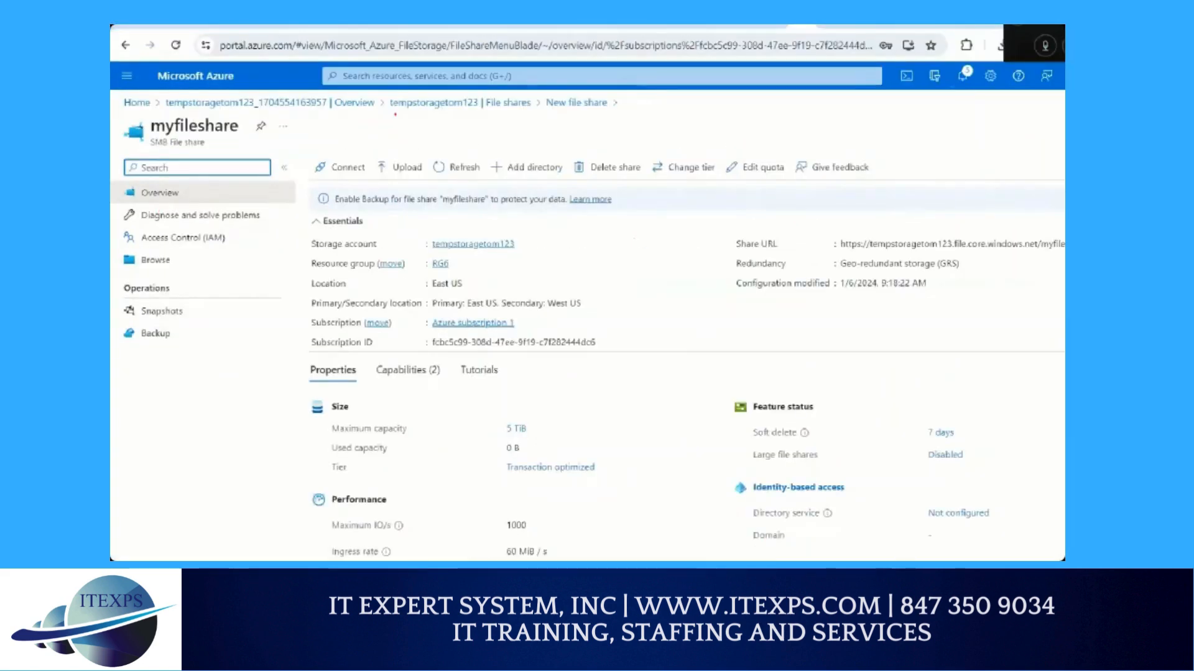
Circle the myfileshare title in red and add red strokes below Browse and at Connect
{"action": "mouse_move", "coordinate": [216, 105]}
{"action": "left_mouse_down"}
{"action": "mouse_move", "coordinate": [154, 118]}
{"action": "mouse_move", "coordinate": [265, 134]}
{"action": "mouse_move", "coordinate": [221, 102]}
{"action": "left_mouse_up"}
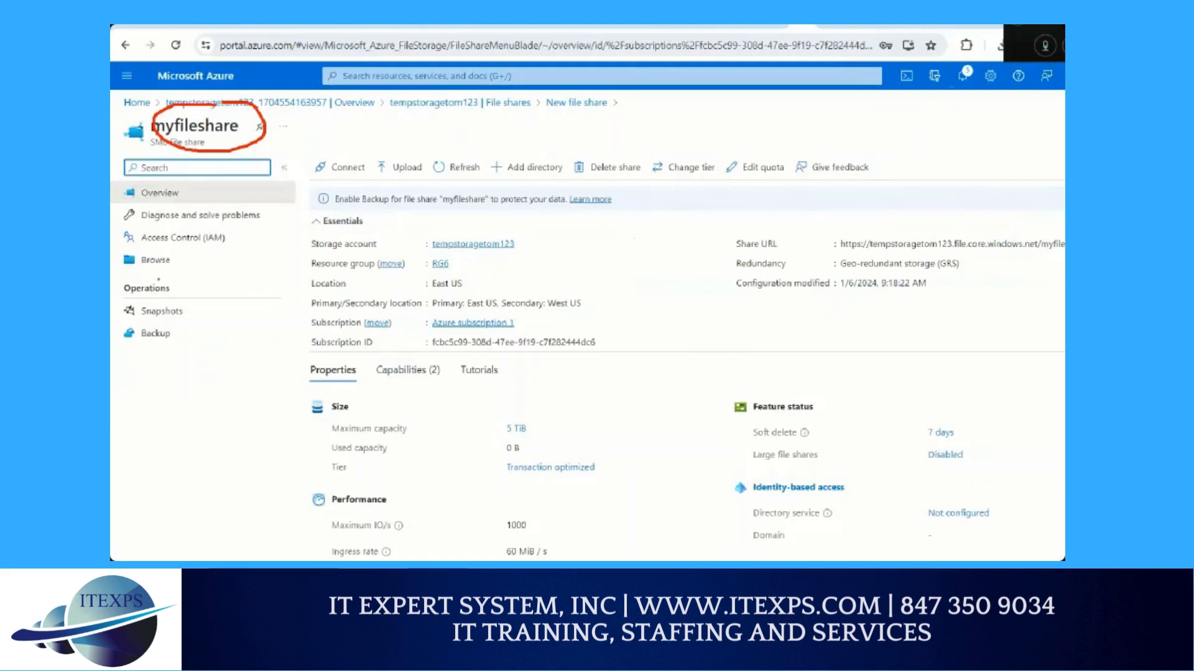
{"action": "left_click_drag", "start_coordinate": [134, 287], "coordinate": [183, 281]}
{"action": "mouse_move", "coordinate": [348, 142]}
{"action": "left_mouse_down"}
{"action": "mouse_move", "coordinate": [331, 143]}
{"action": "mouse_move", "coordinate": [327, 177]}
{"action": "mouse_move", "coordinate": [365, 157]}
{"action": "mouse_move", "coordinate": [315, 150]}
{"action": "mouse_move", "coordinate": [353, 180]}
{"action": "mouse_move", "coordinate": [359, 162]}
{"action": "left_mouse_up"}
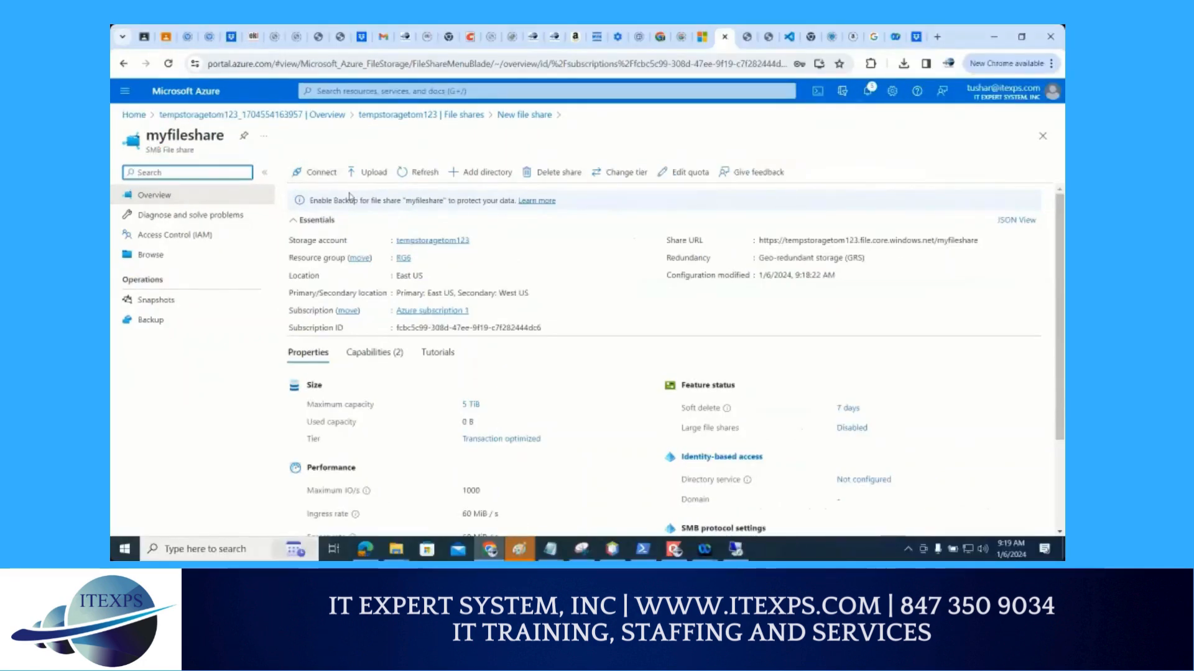
Circle Connect in red and sketch a box joined by a horizontal line to a circle across the Essentials details
{"action": "mouse_move", "coordinate": [309, 156]}
{"action": "left_mouse_down"}
{"action": "mouse_move", "coordinate": [284, 167]}
{"action": "mouse_move", "coordinate": [325, 155]}
{"action": "mouse_move", "coordinate": [278, 124]}
{"action": "left_mouse_up"}
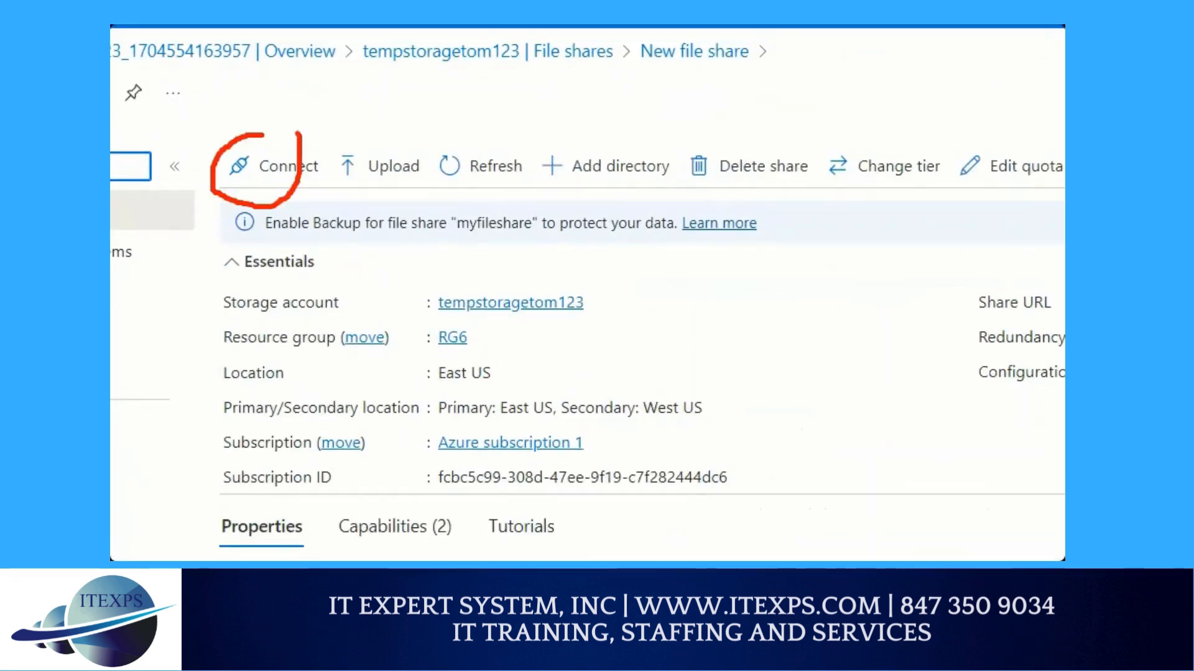
{"action": "mouse_move", "coordinate": [176, 348]}
{"action": "left_mouse_down"}
{"action": "mouse_move", "coordinate": [245, 340]}
{"action": "mouse_move", "coordinate": [296, 473]}
{"action": "mouse_move", "coordinate": [179, 462]}
{"action": "mouse_move", "coordinate": [193, 345]}
{"action": "left_mouse_up"}
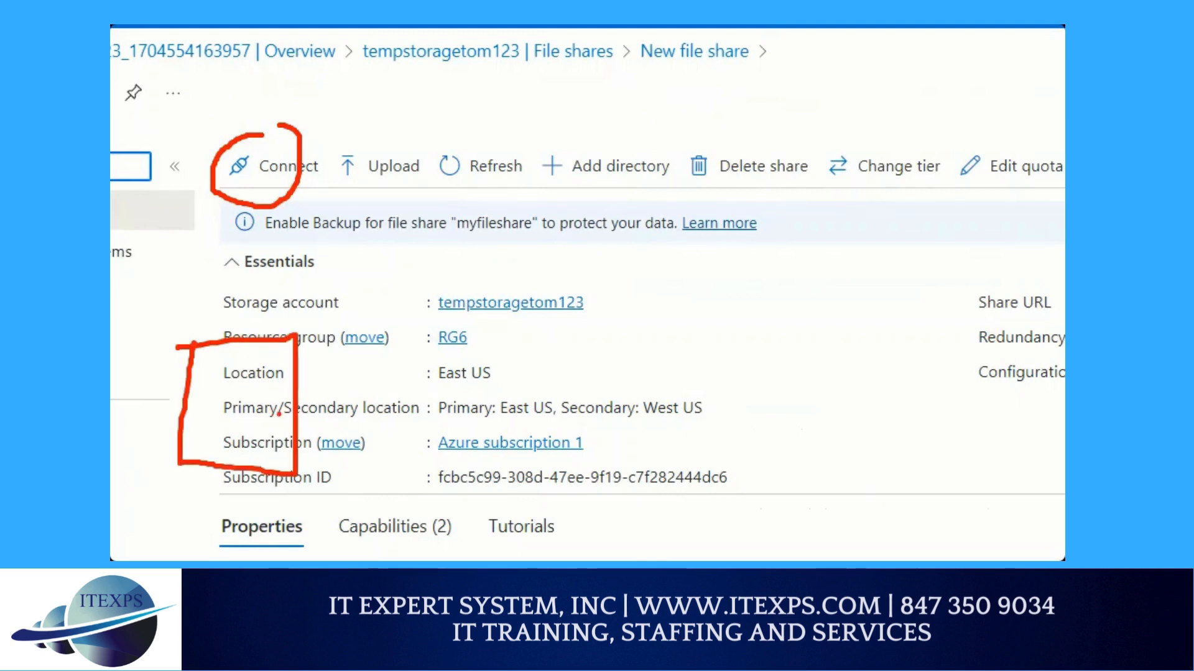
{"action": "left_click_drag", "start_coordinate": [277, 411], "coordinate": [535, 422]}
{"action": "mouse_move", "coordinate": [577, 387]}
{"action": "left_mouse_down"}
{"action": "mouse_move", "coordinate": [523, 446]}
{"action": "mouse_move", "coordinate": [621, 399]}
{"action": "mouse_move", "coordinate": [592, 397]}
{"action": "left_mouse_up"}
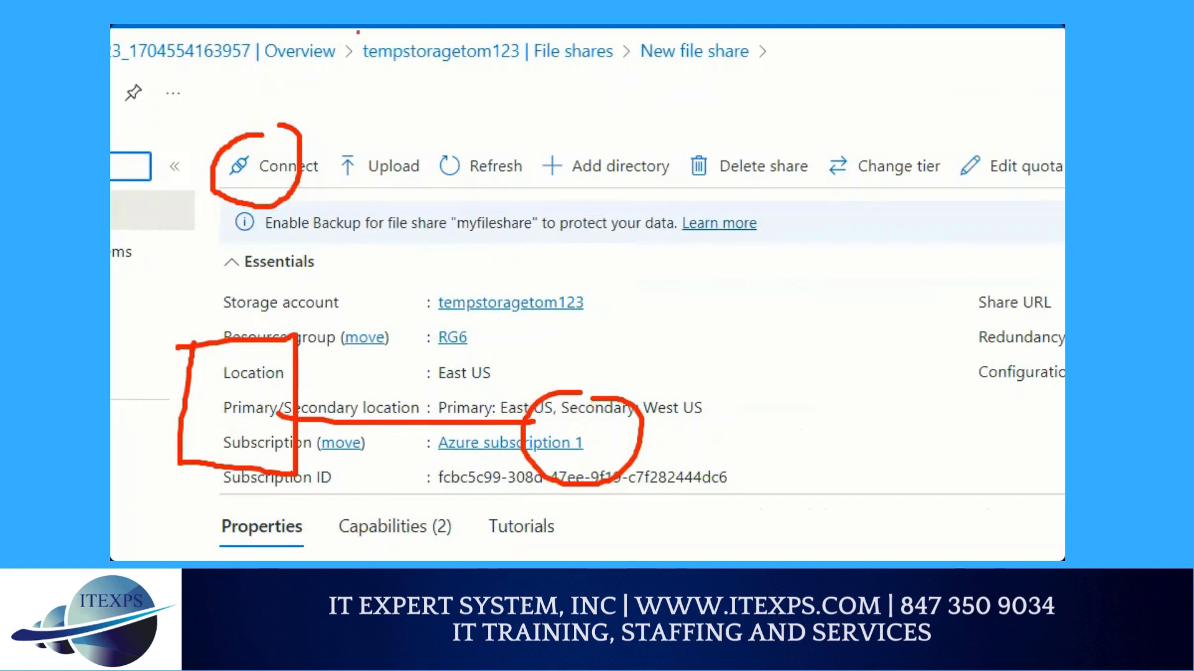
Draw a red arrow down to Upload, a curve from it to the sketched circle, and another line through the box
{"action": "left_click_drag", "start_coordinate": [374, 80], "coordinate": [377, 185]}
{"action": "left_click_drag", "start_coordinate": [366, 148], "coordinate": [408, 142]}
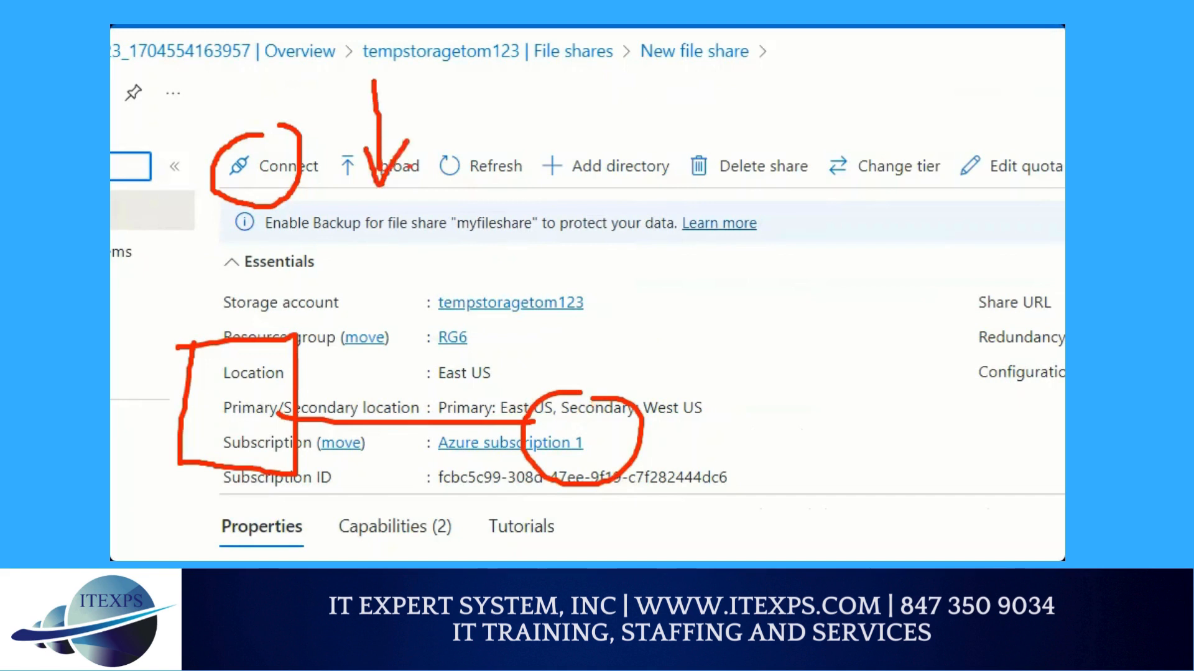
{"action": "left_click_drag", "start_coordinate": [411, 188], "coordinate": [560, 384]}
{"action": "mouse_move", "coordinate": [160, 283]}
{"action": "left_mouse_down"}
{"action": "mouse_move", "coordinate": [443, 428]}
{"action": "mouse_move", "coordinate": [504, 417]}
{"action": "left_mouse_up"}
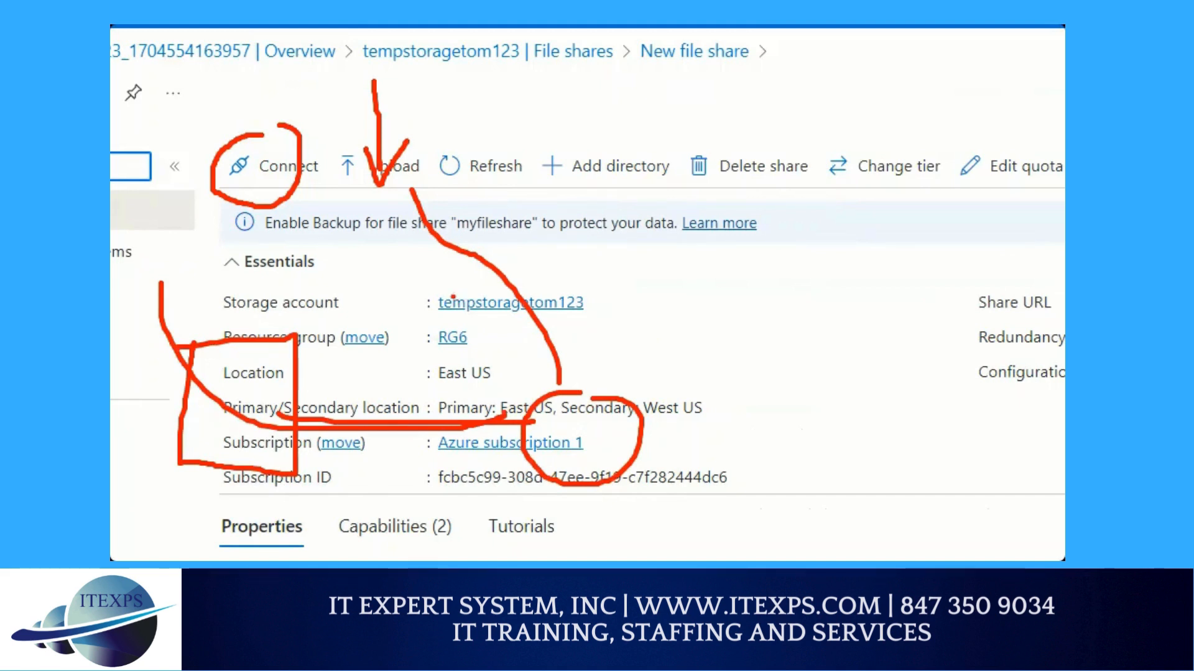
Open the file share's connection settings and draw a red line from Windows down to Show Script
{"action": "left_click", "coordinate": [272, 166]}
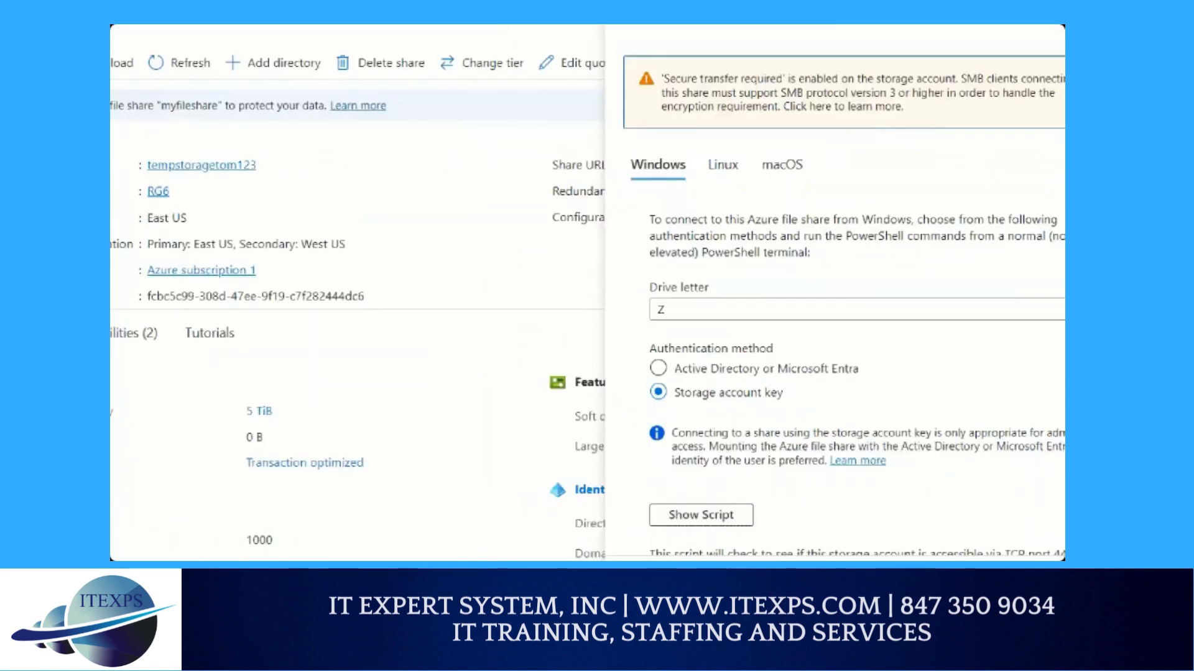
{"action": "left_click_drag", "start_coordinate": [653, 173], "coordinate": [708, 493]}
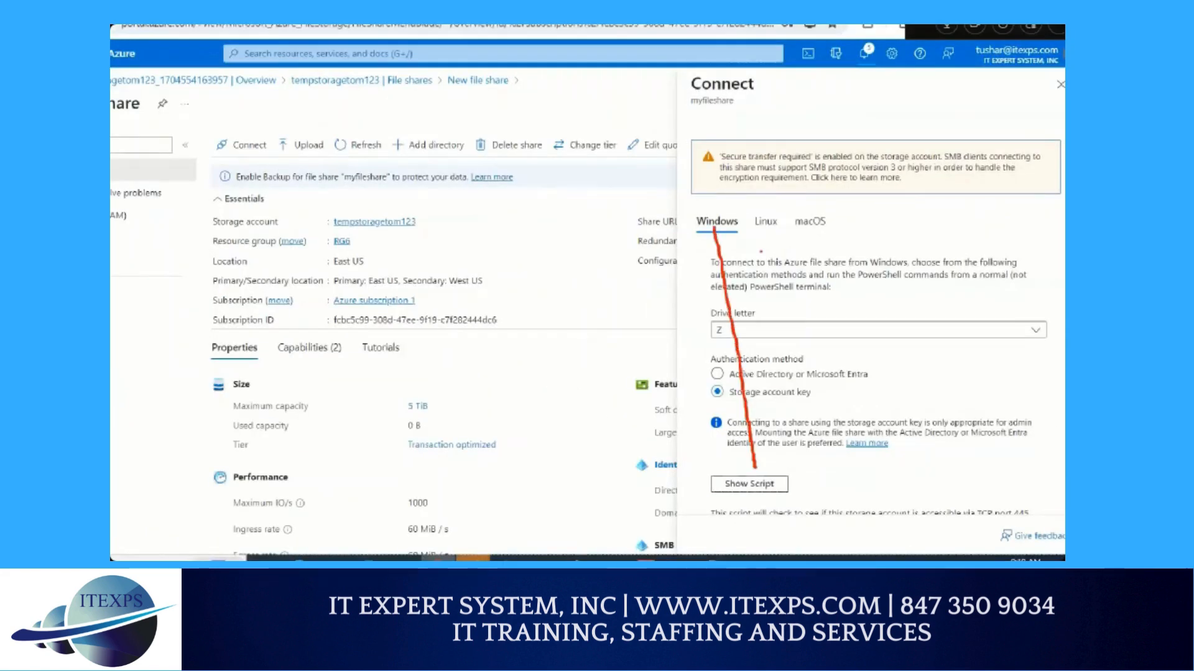
{"action": "left_click_drag", "start_coordinate": [762, 235], "coordinate": [755, 468]}
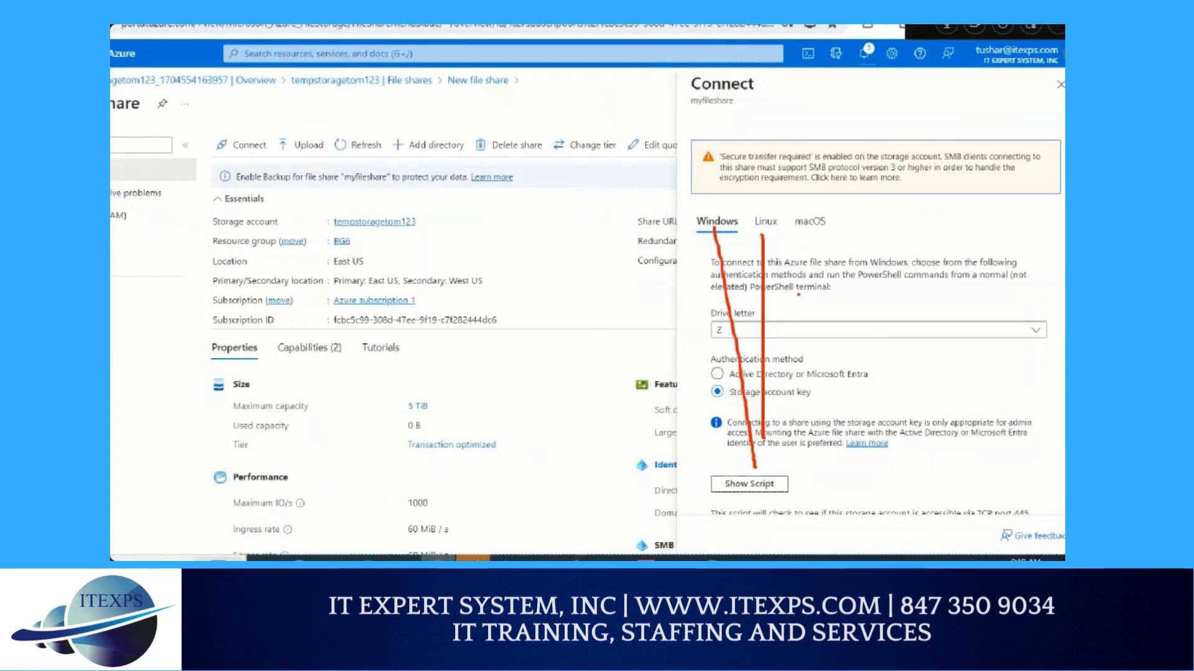
Show the Windows connection script for the file share with the storage account key method and copy it to the clipboard
{"action": "scroll", "coordinate": [765, 347], "scroll_direction": "down", "scroll_amount": 2}
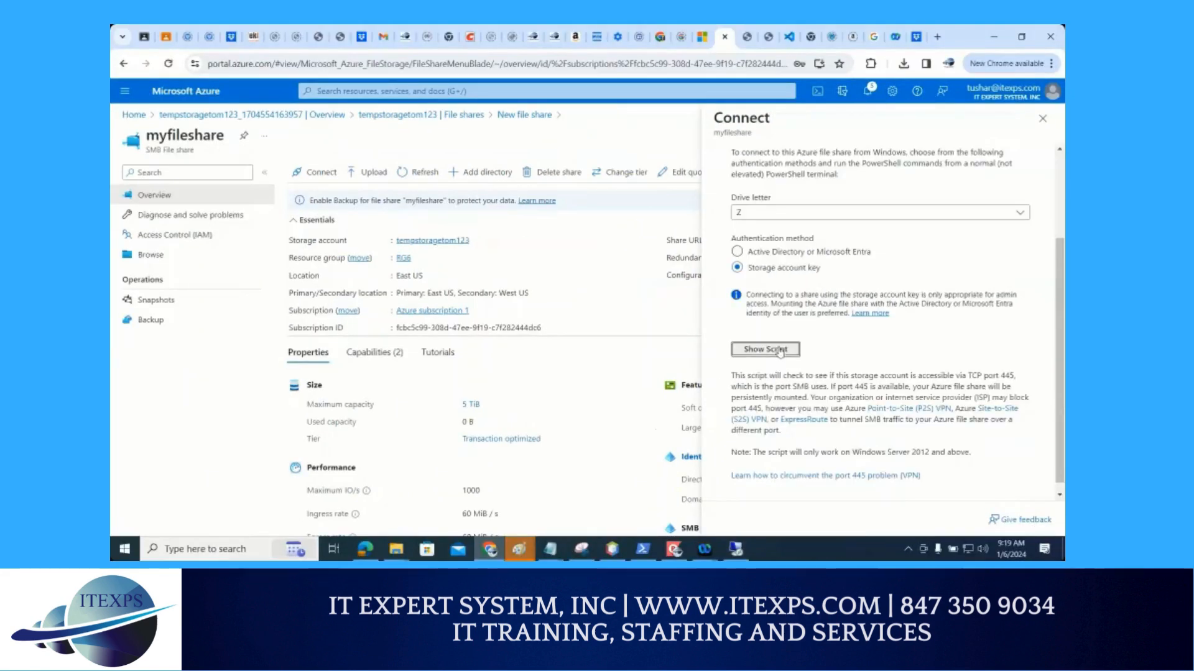
{"action": "left_click", "coordinate": [779, 350]}
{"action": "scroll", "coordinate": [821, 401], "scroll_direction": "down", "scroll_amount": 2}
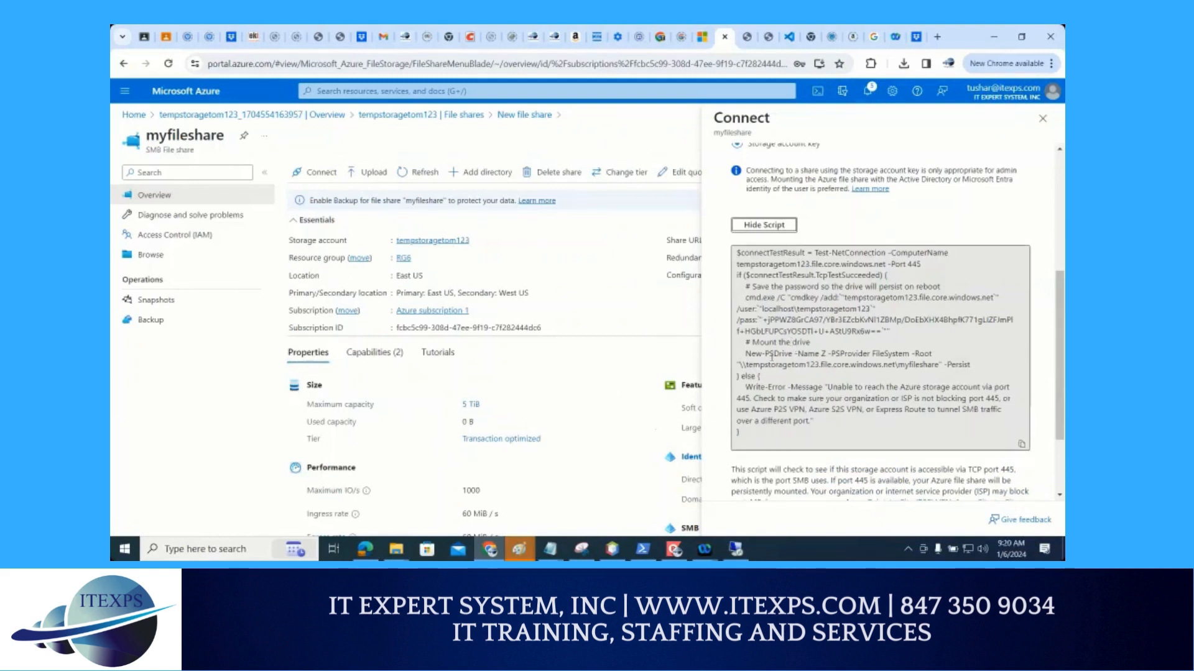
{"action": "left_click", "coordinate": [1001, 445]}
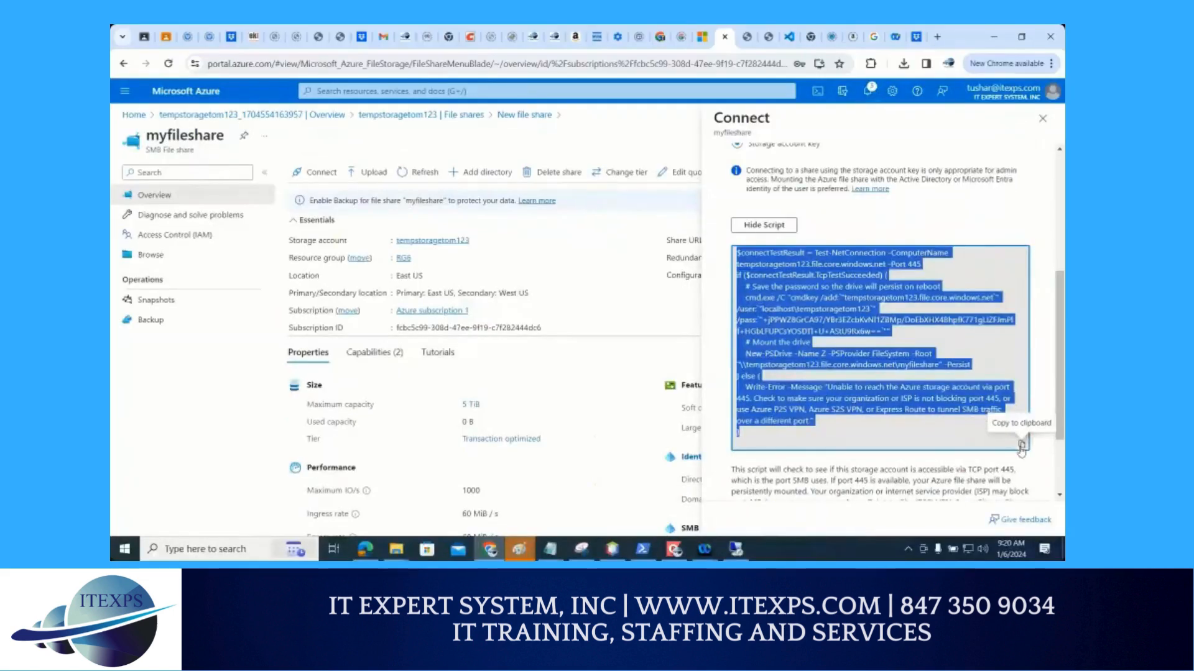
{"action": "left_click", "coordinate": [979, 440]}
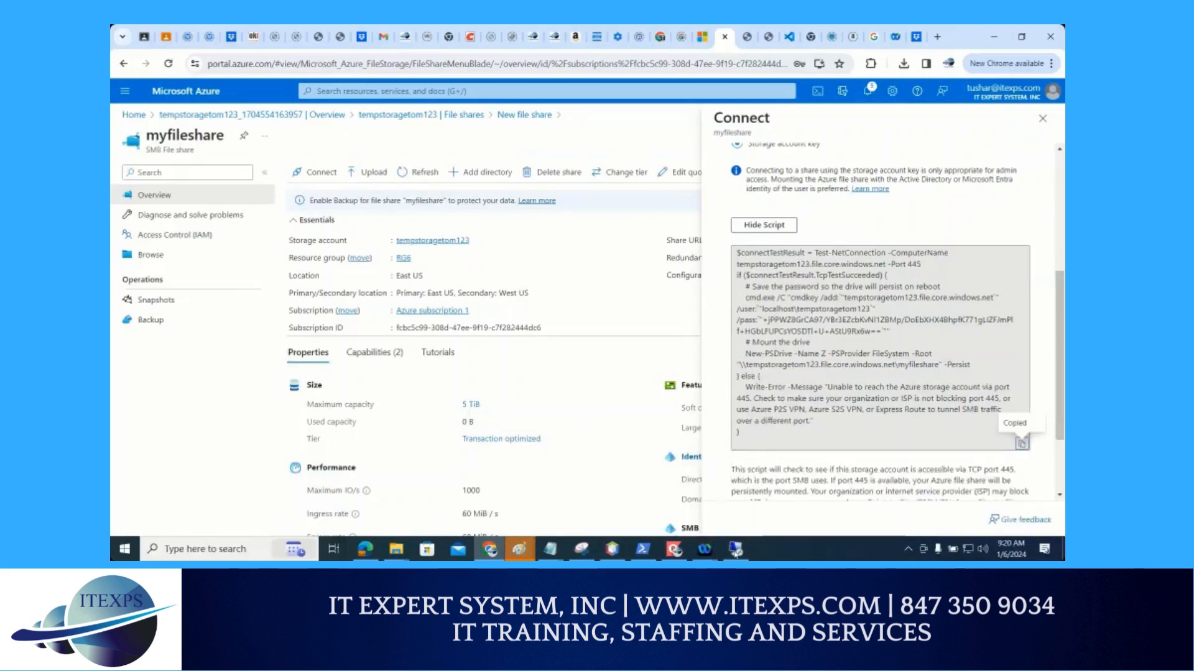
Switch to the VM's remote desktop session, run Windows PowerShell as administrator and move its window toward the middle of the desktop
{"action": "left_click", "coordinate": [736, 549]}
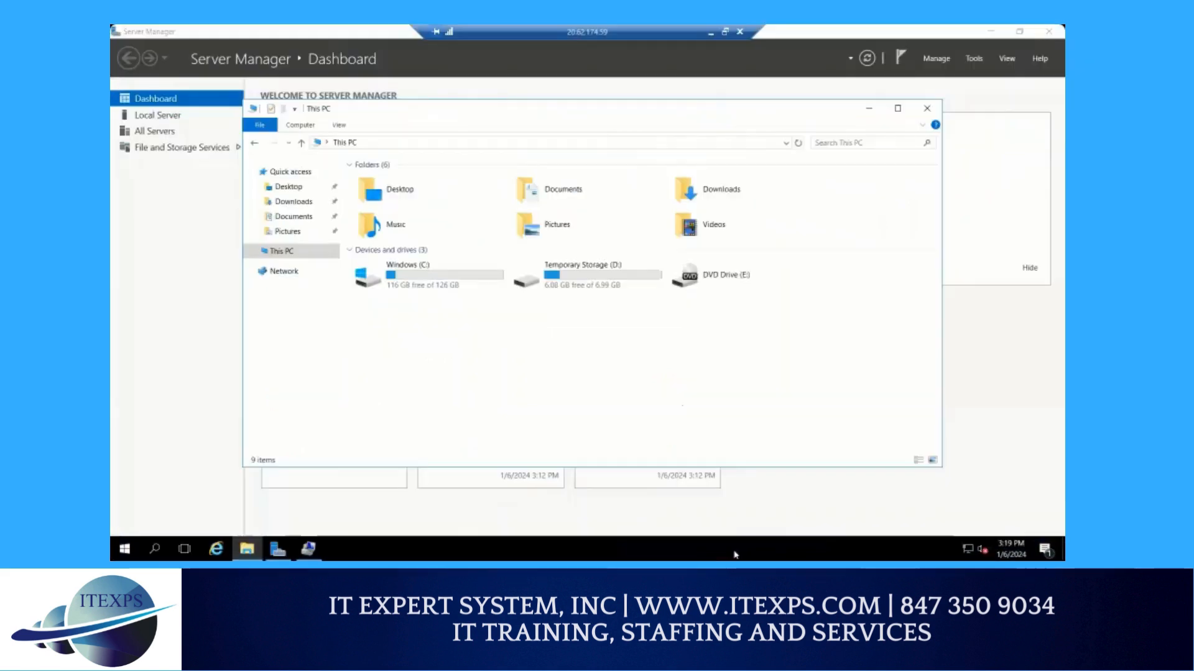
{"action": "left_click", "coordinate": [155, 549]}
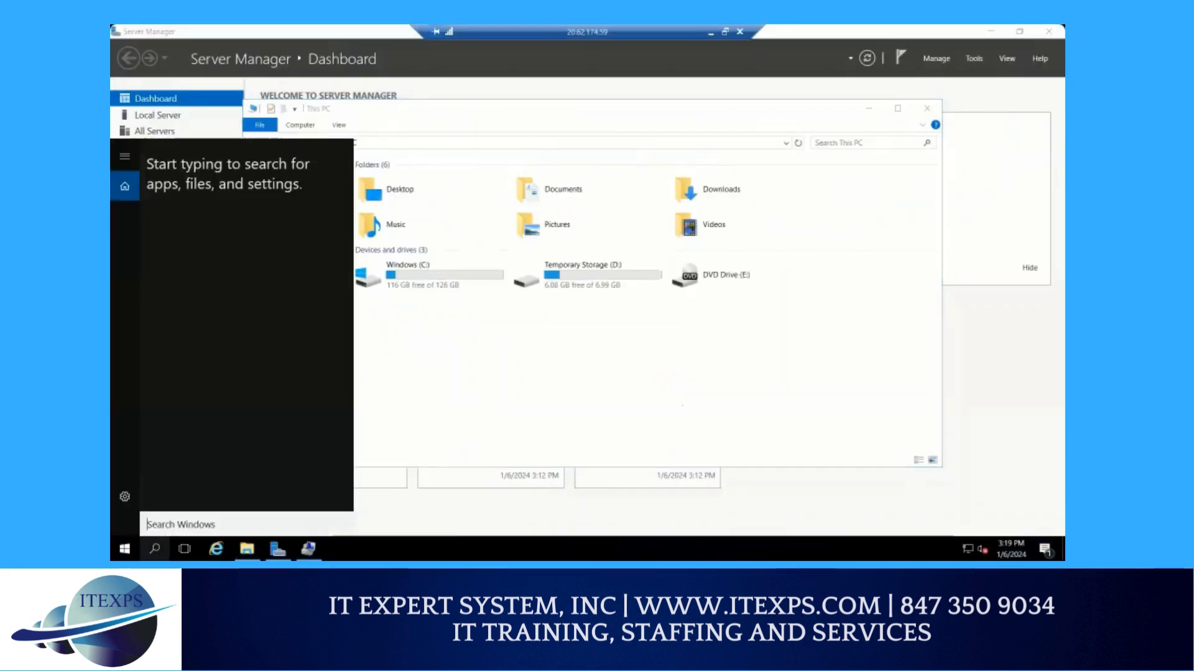
{"action": "type", "text": "Powe"}
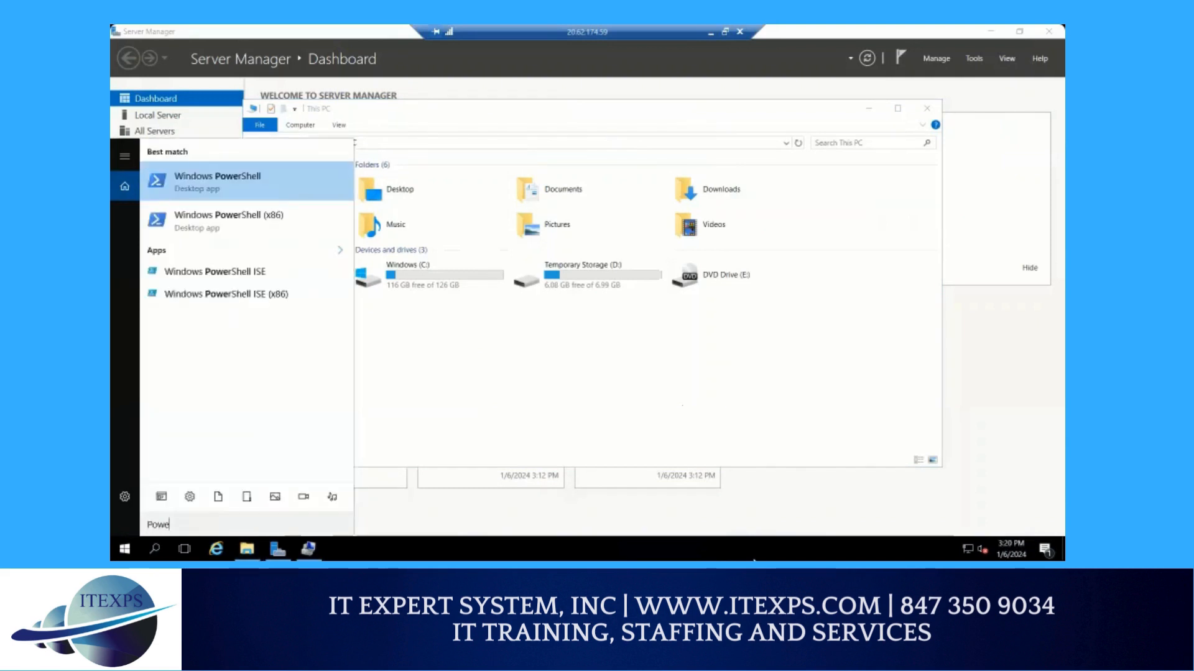
{"action": "type", "text": "r"}
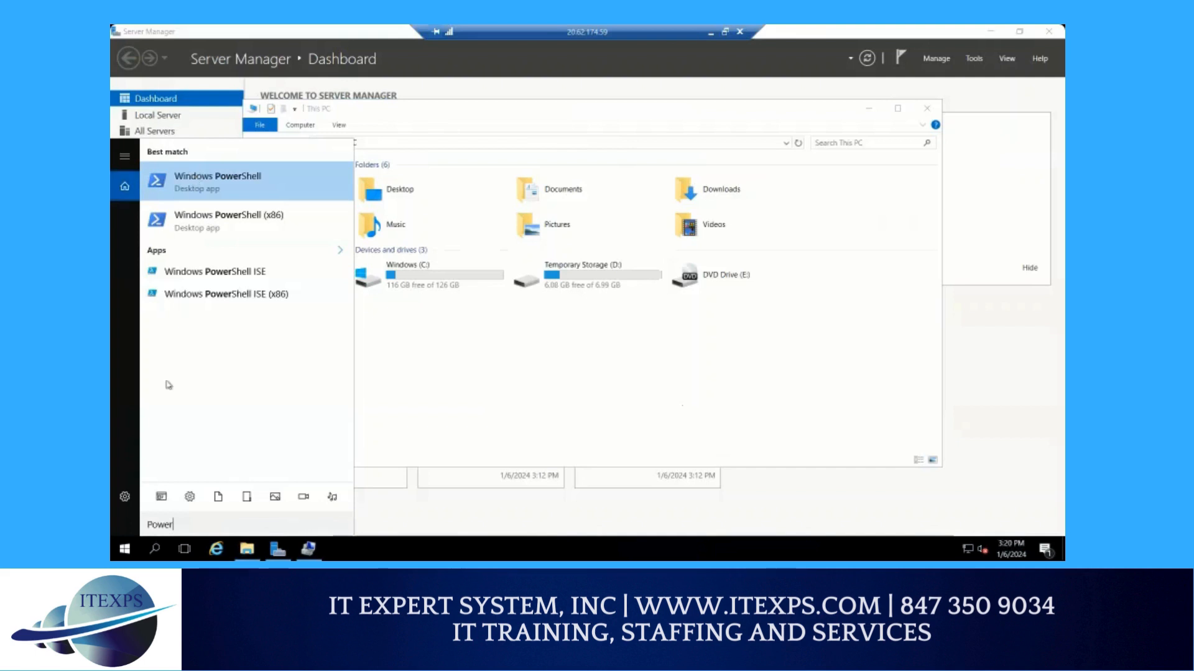
{"action": "right_click", "coordinate": [209, 190]}
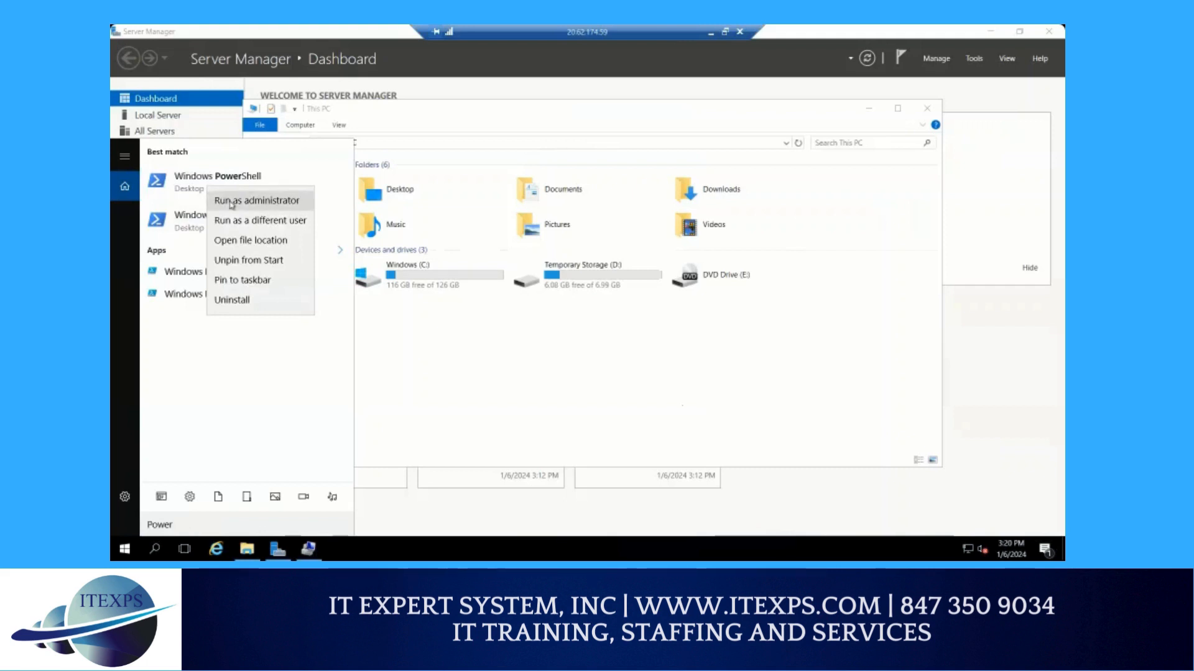
{"action": "left_click", "coordinate": [232, 203]}
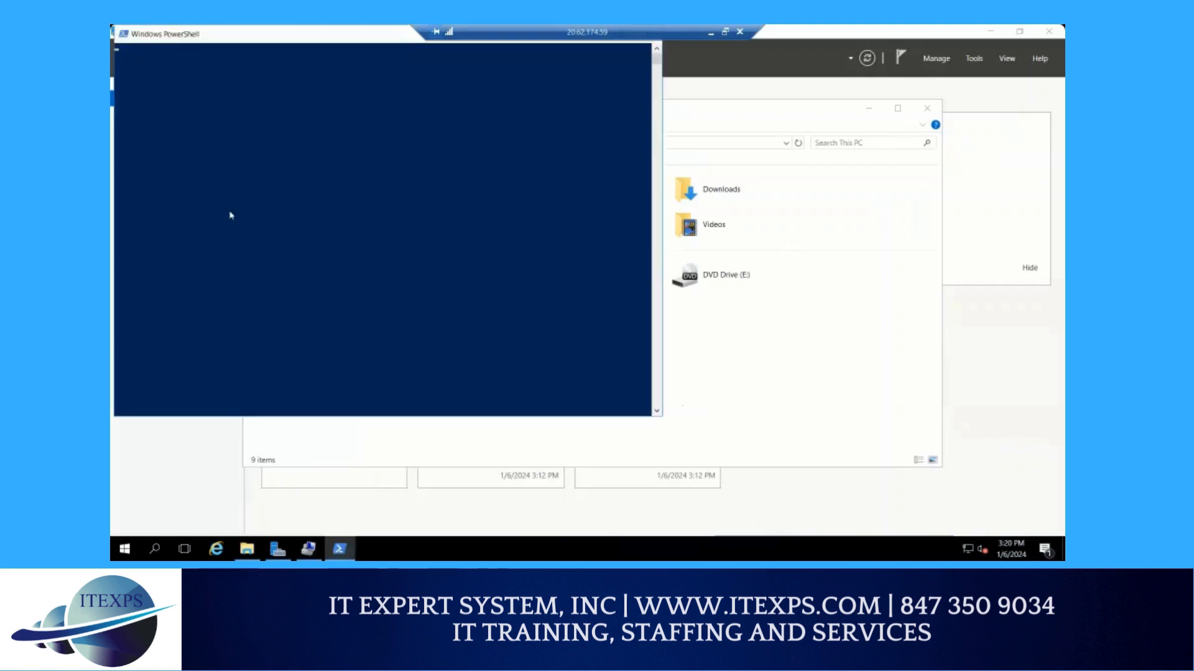
{"action": "left_click_drag", "start_coordinate": [239, 37], "coordinate": [263, 64]}
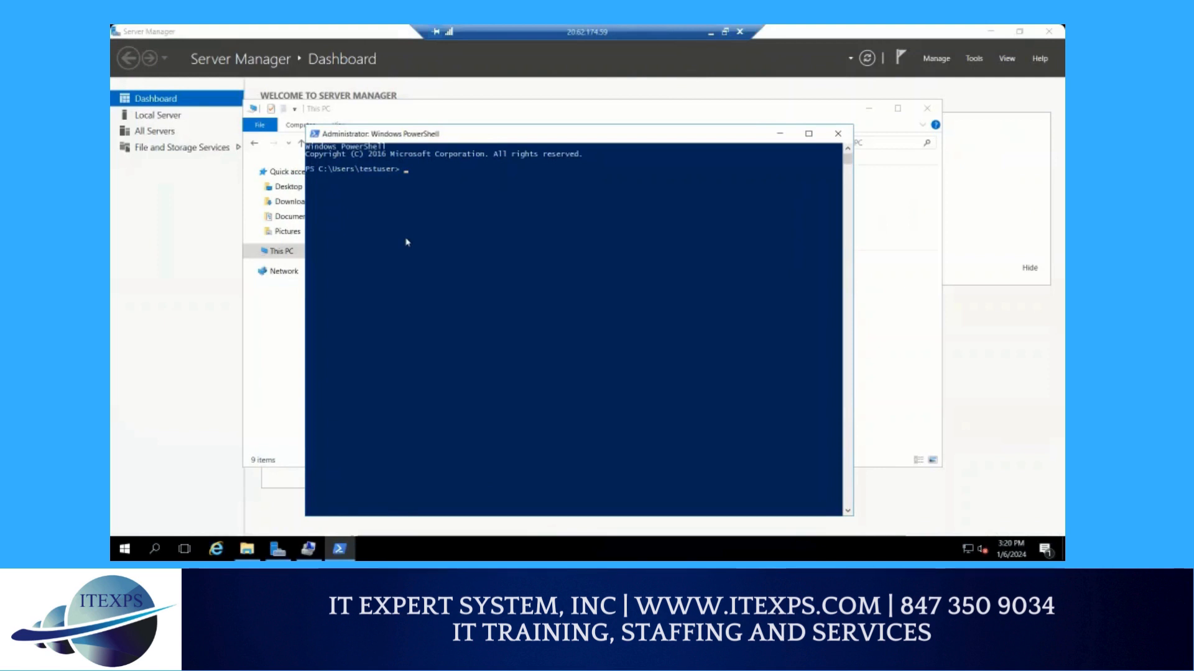
Paste and run the copied script containing the storage account key in PowerShell, and move the window aside to uncover This PC
{"action": "right_click", "coordinate": [433, 217]}
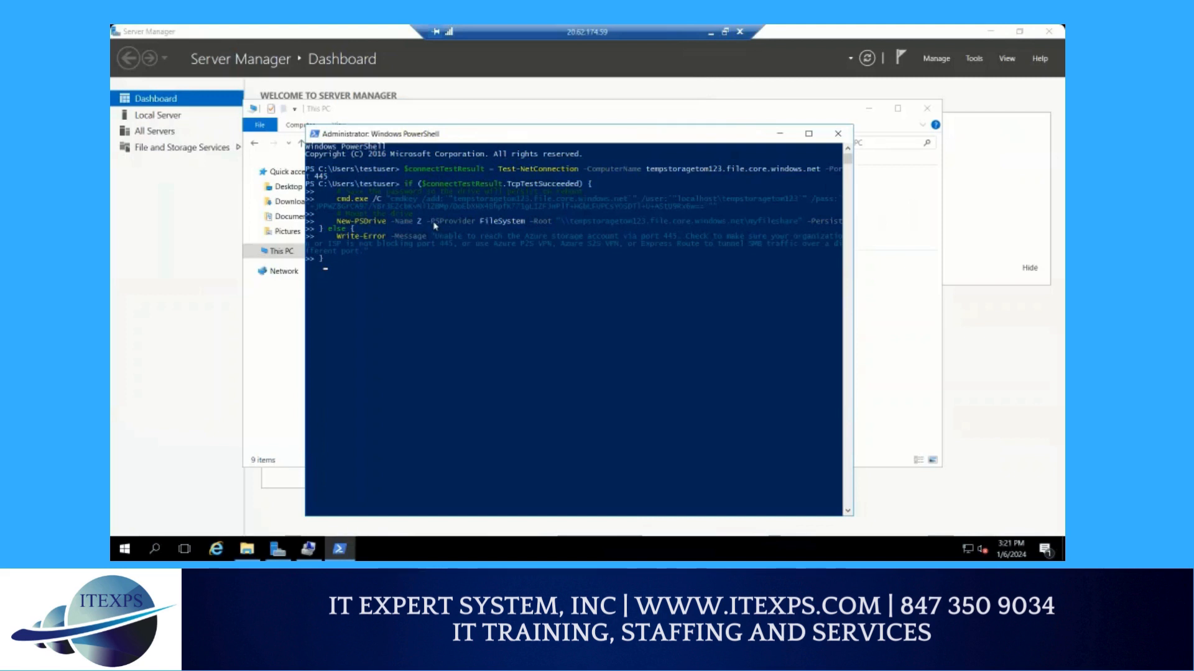
{"action": "key", "text": "Return"}
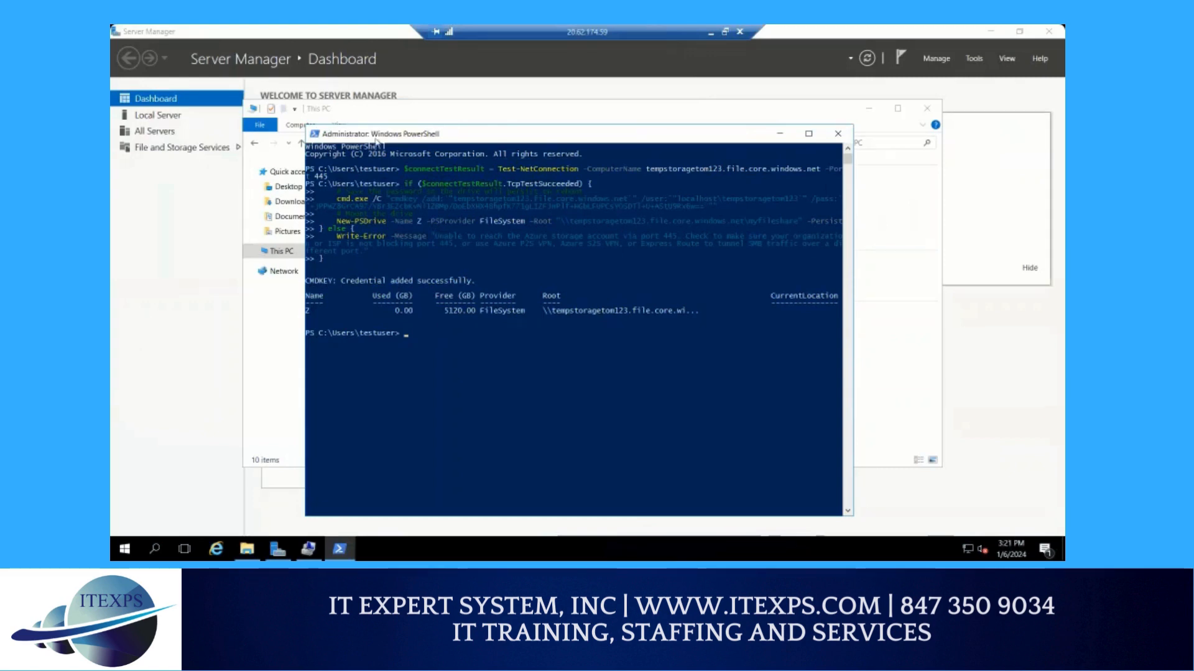
{"action": "left_click_drag", "start_coordinate": [463, 138], "coordinate": [613, 391]}
{"action": "left_click_drag", "start_coordinate": [722, 319], "coordinate": [757, 236]}
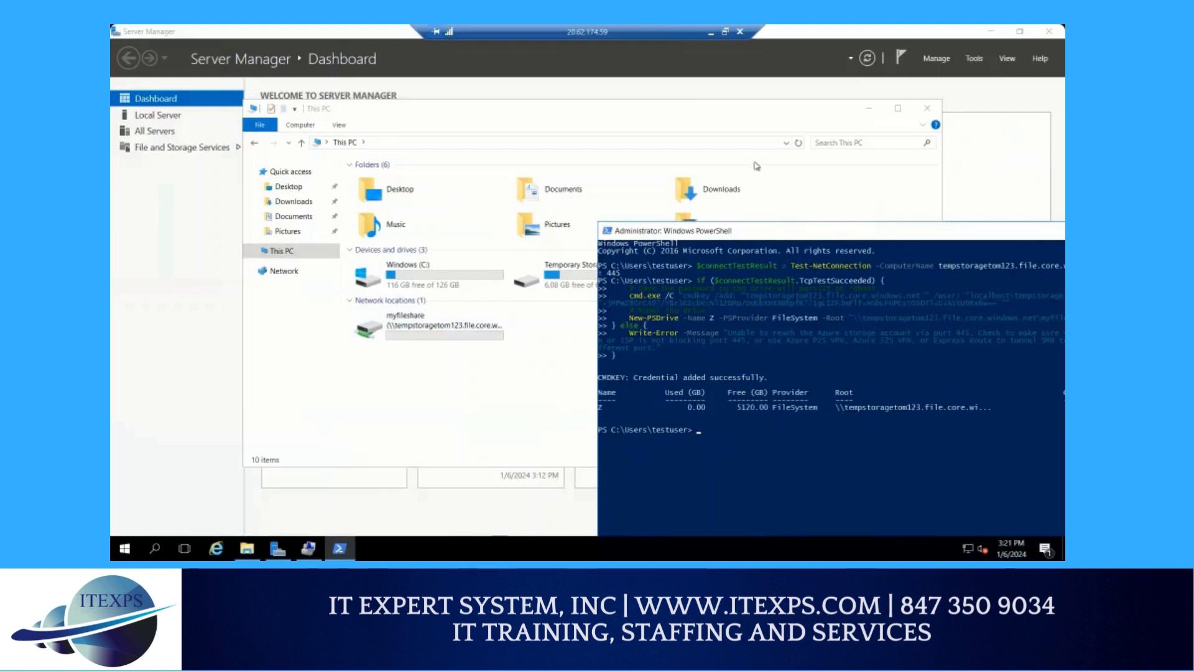
{"action": "left_click_drag", "start_coordinate": [727, 232], "coordinate": [669, 87]}
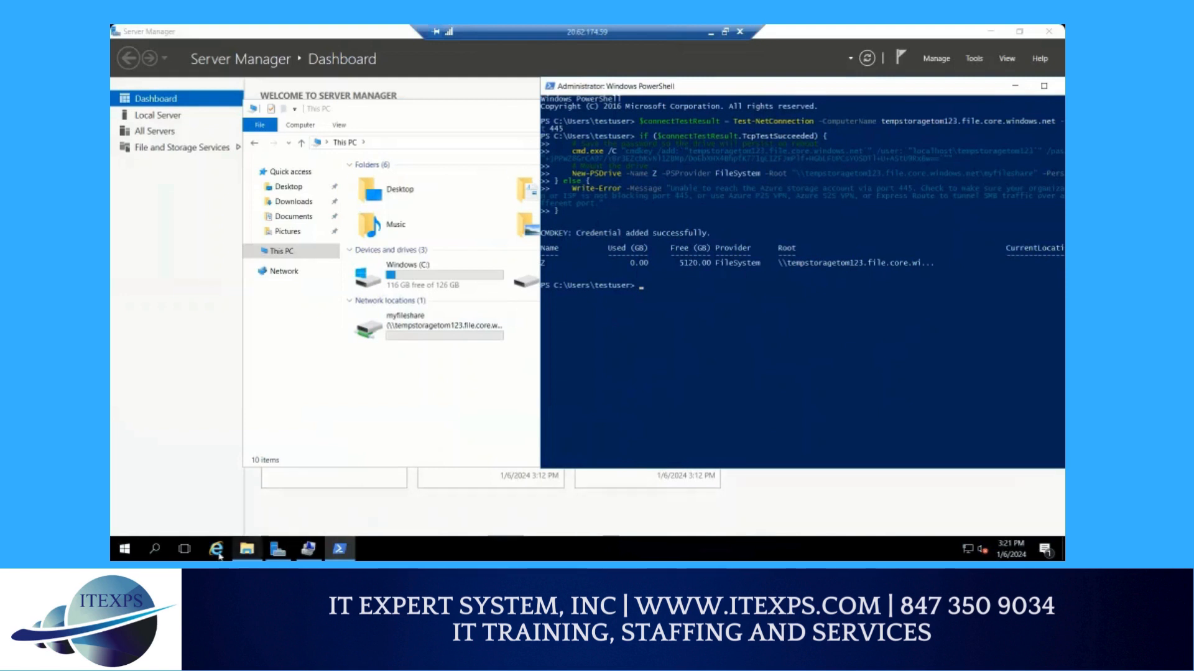
{"action": "left_click", "coordinate": [183, 550]}
{"action": "left_click", "coordinate": [181, 551]}
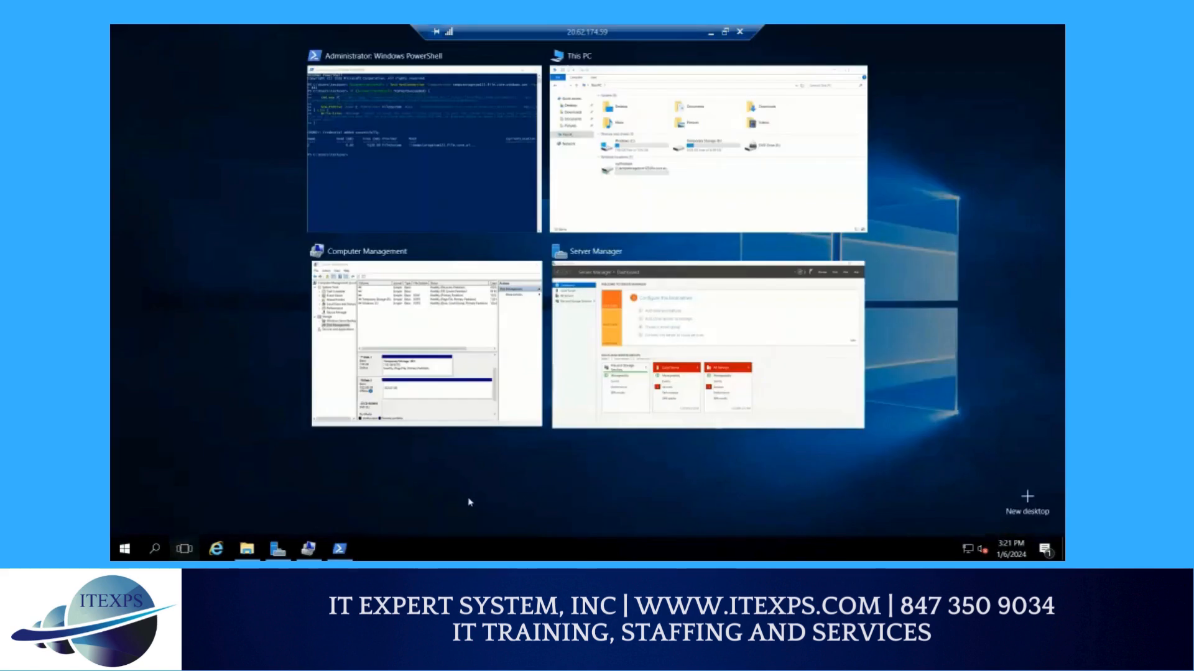
{"action": "left_click", "coordinate": [242, 528]}
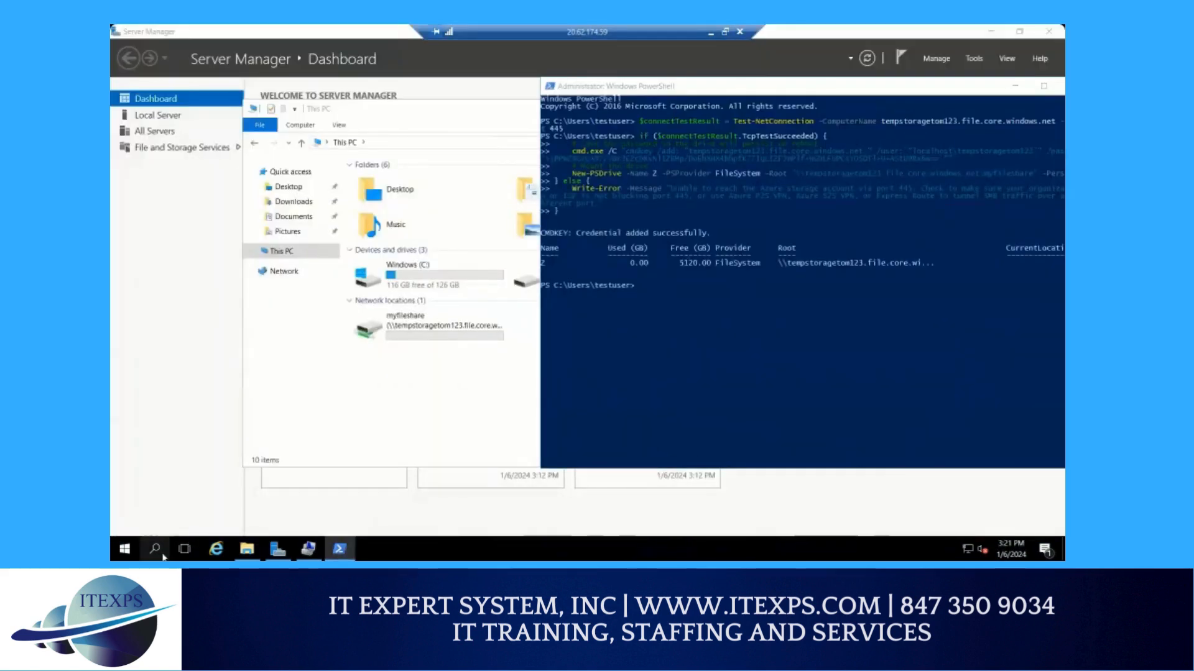
Open Notepad on the VM and enter the text "test data" in the new document
{"action": "left_click", "coordinate": [154, 548]}
{"action": "type", "text": "not"}
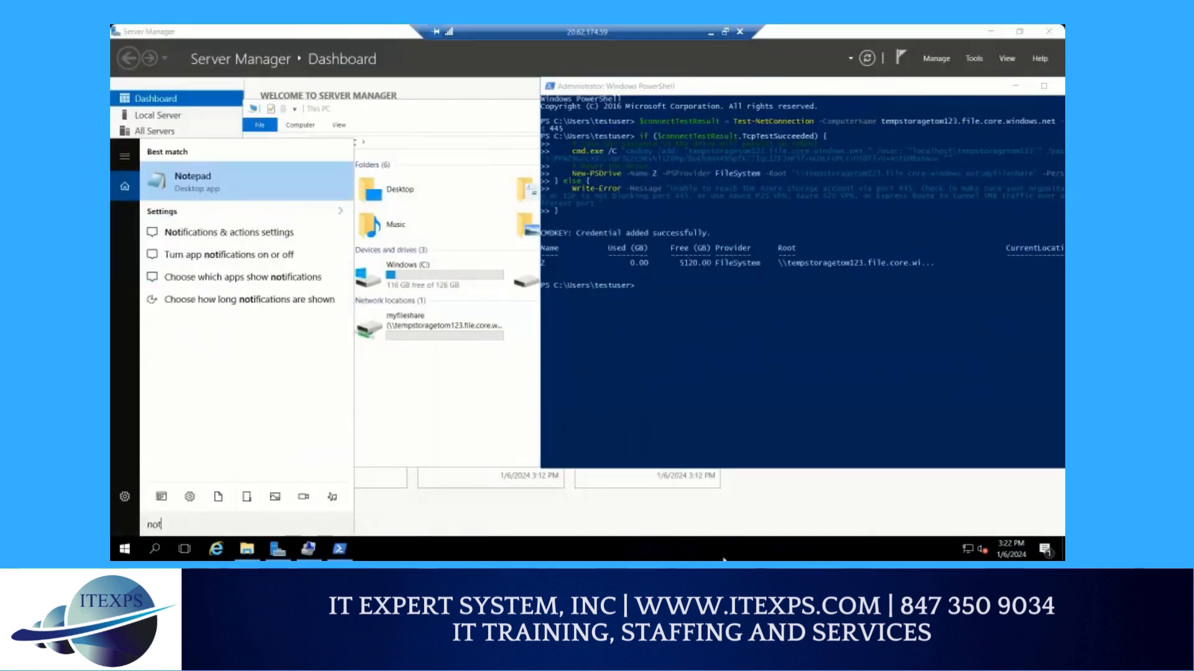
{"action": "type", "text": "epad"}
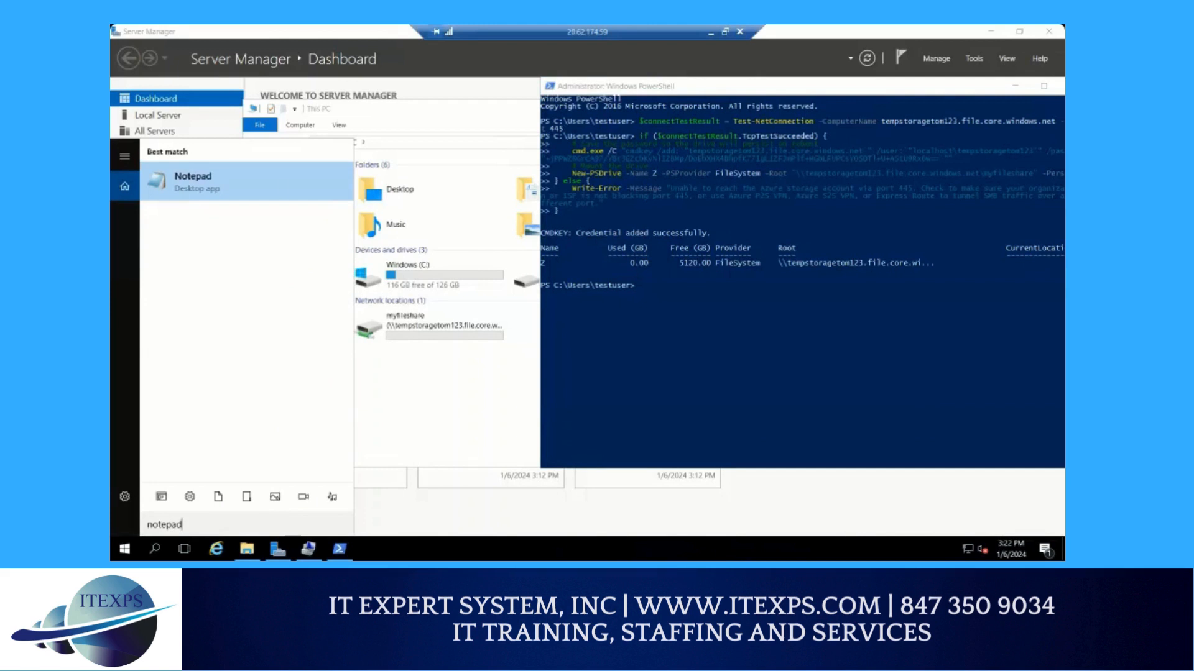
{"action": "left_click", "coordinate": [241, 188]}
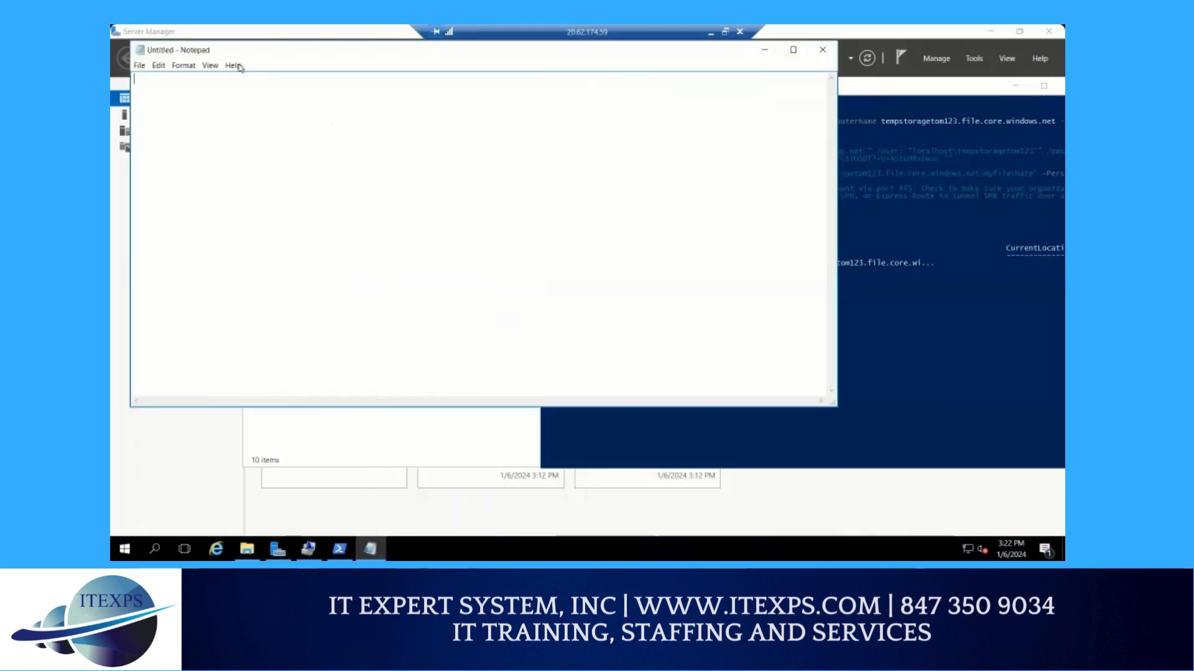
{"action": "left_click_drag", "start_coordinate": [251, 51], "coordinate": [398, 136]}
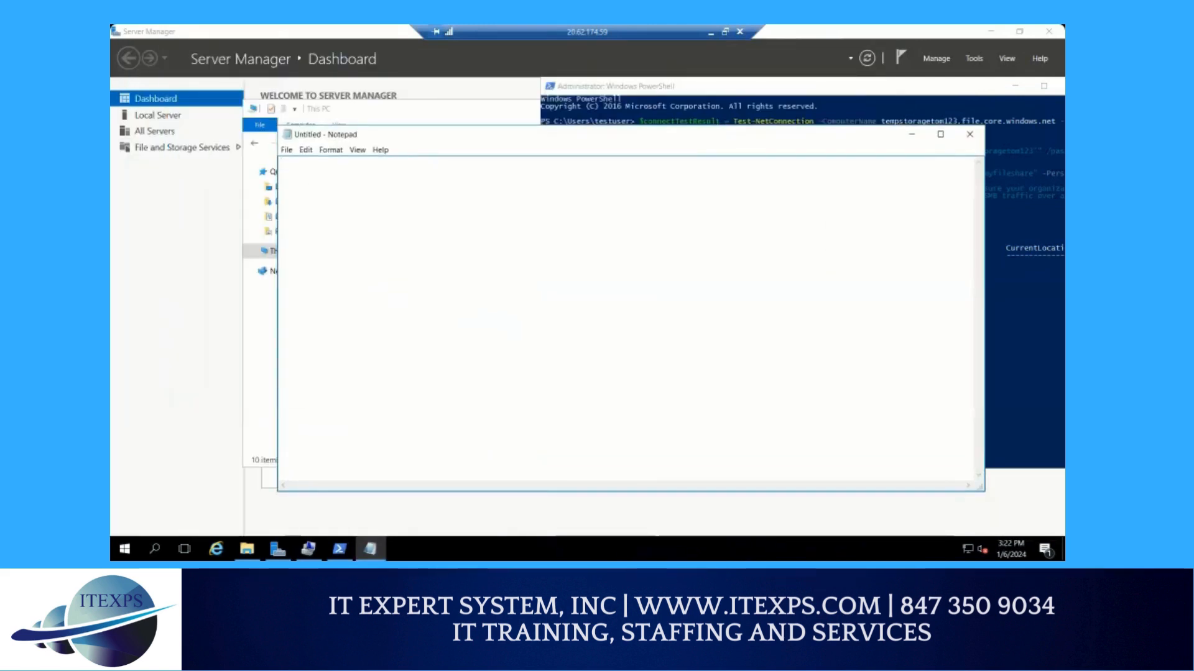
{"action": "type", "text": "test data"}
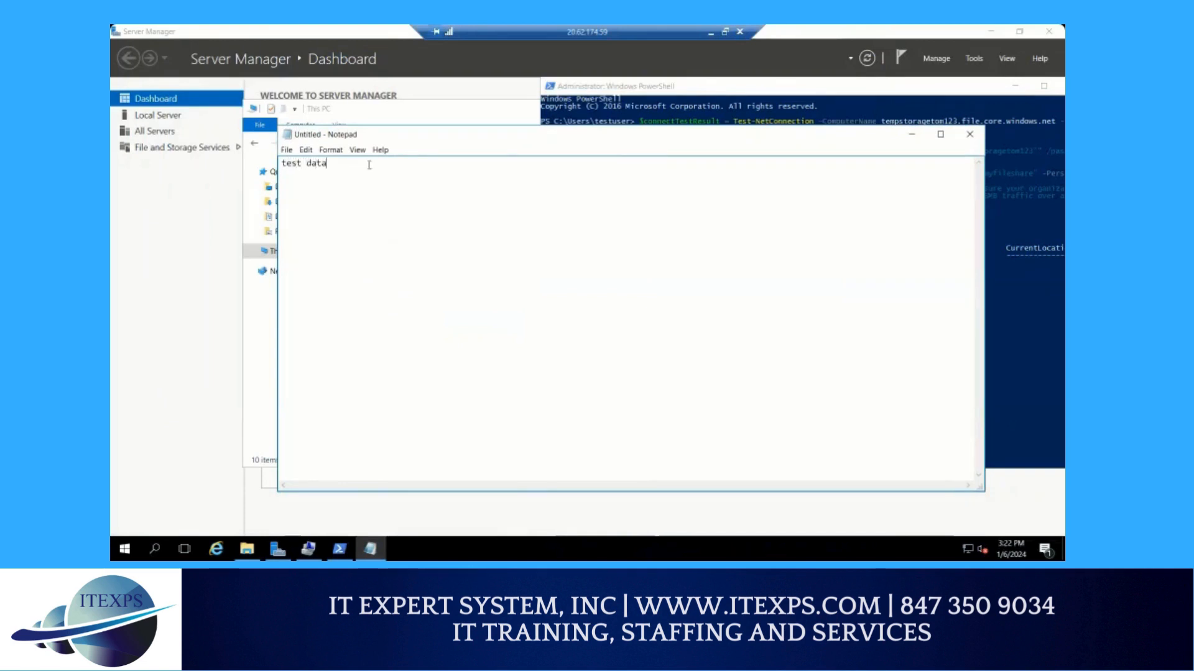
Save the Notepad document as a text file named data on the mapped myfileshare (Z:) drive
{"action": "left_click", "coordinate": [286, 150]}
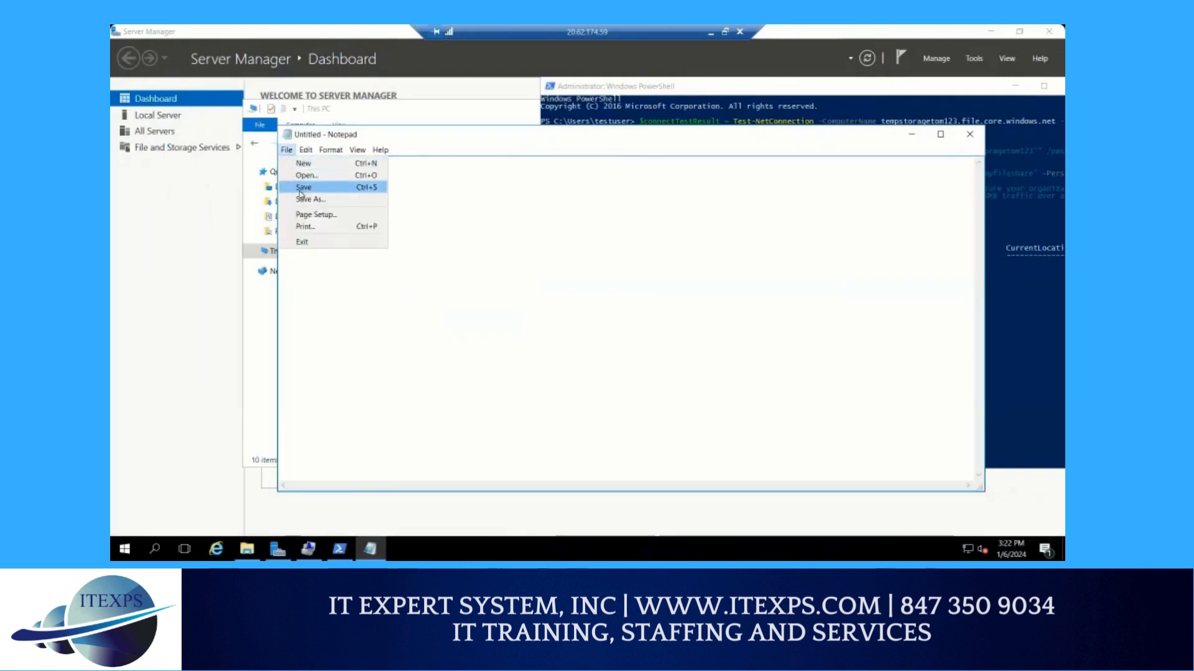
{"action": "left_click", "coordinate": [303, 187]}
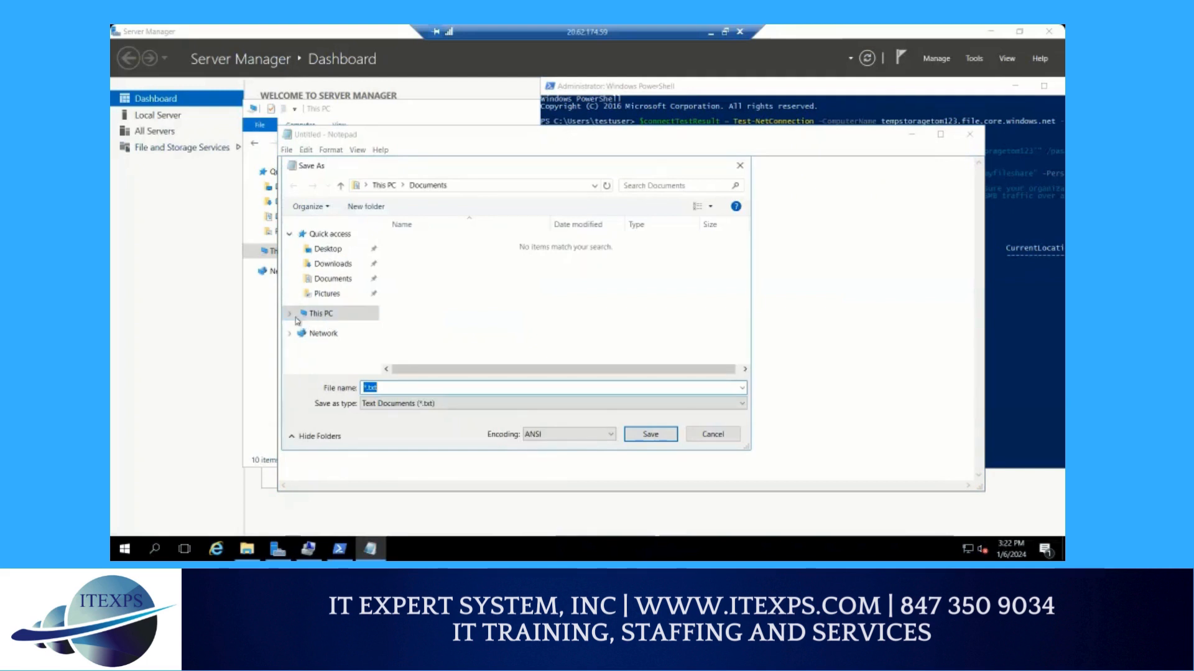
{"action": "left_click", "coordinate": [291, 314]}
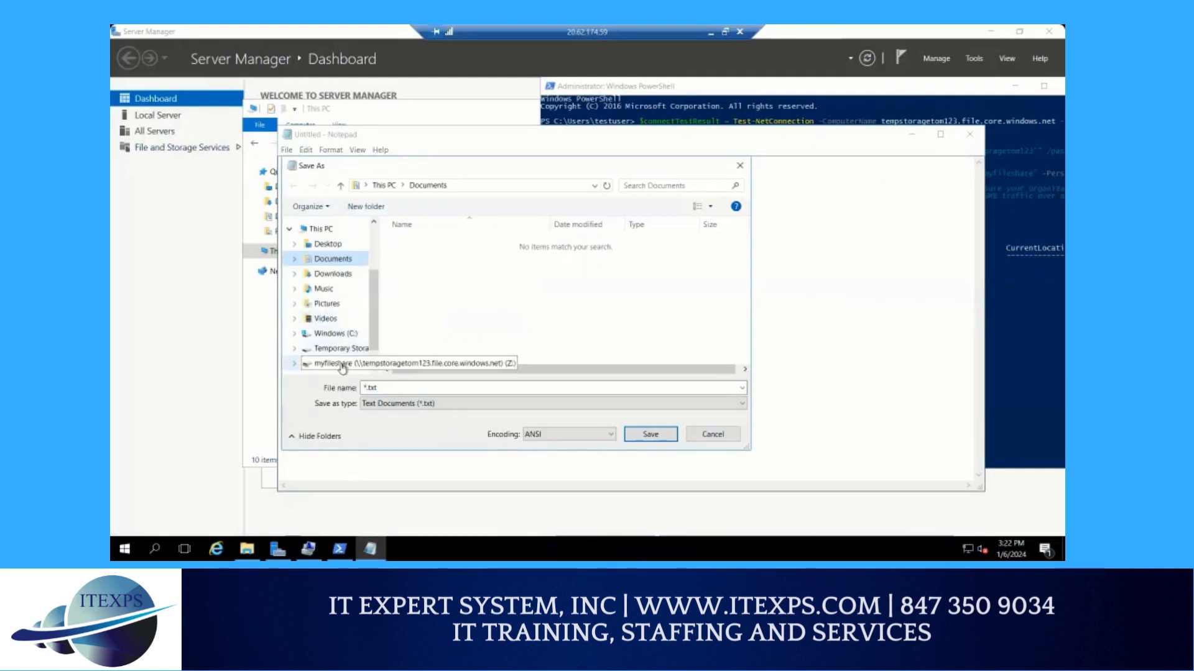
{"action": "scroll", "coordinate": [344, 357], "scroll_direction": "down", "scroll_amount": 1}
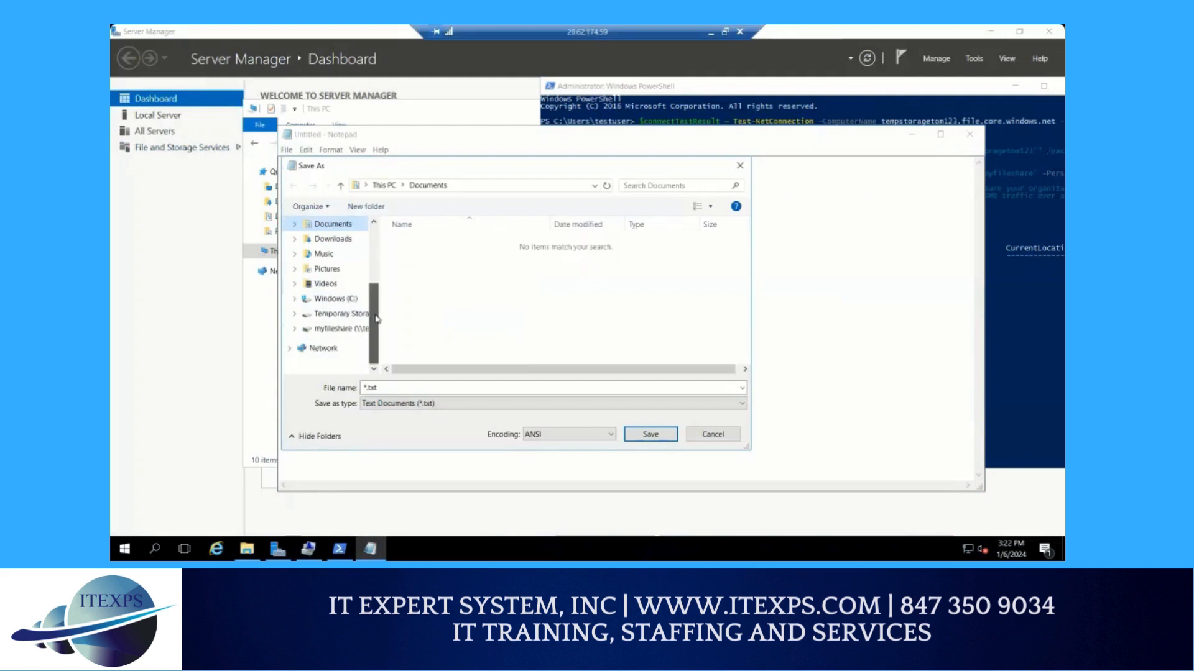
{"action": "left_click", "coordinate": [346, 335]}
{"action": "left_click", "coordinate": [388, 389]}
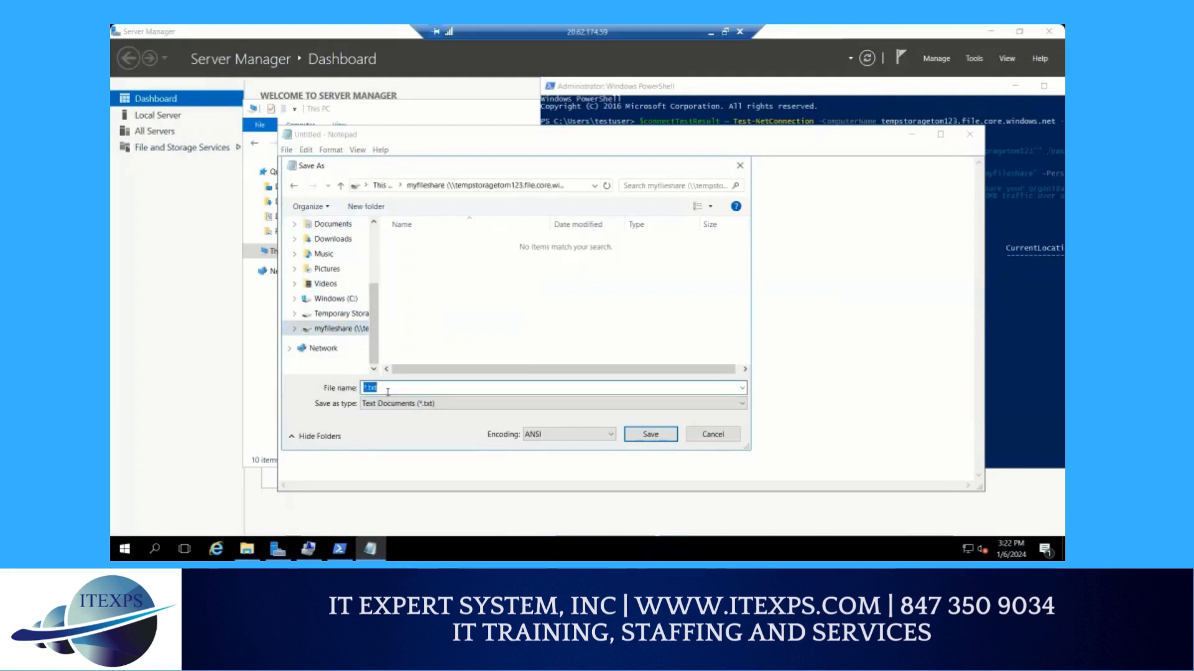
{"action": "type", "text": "data"}
{"action": "left_click", "coordinate": [647, 446]}
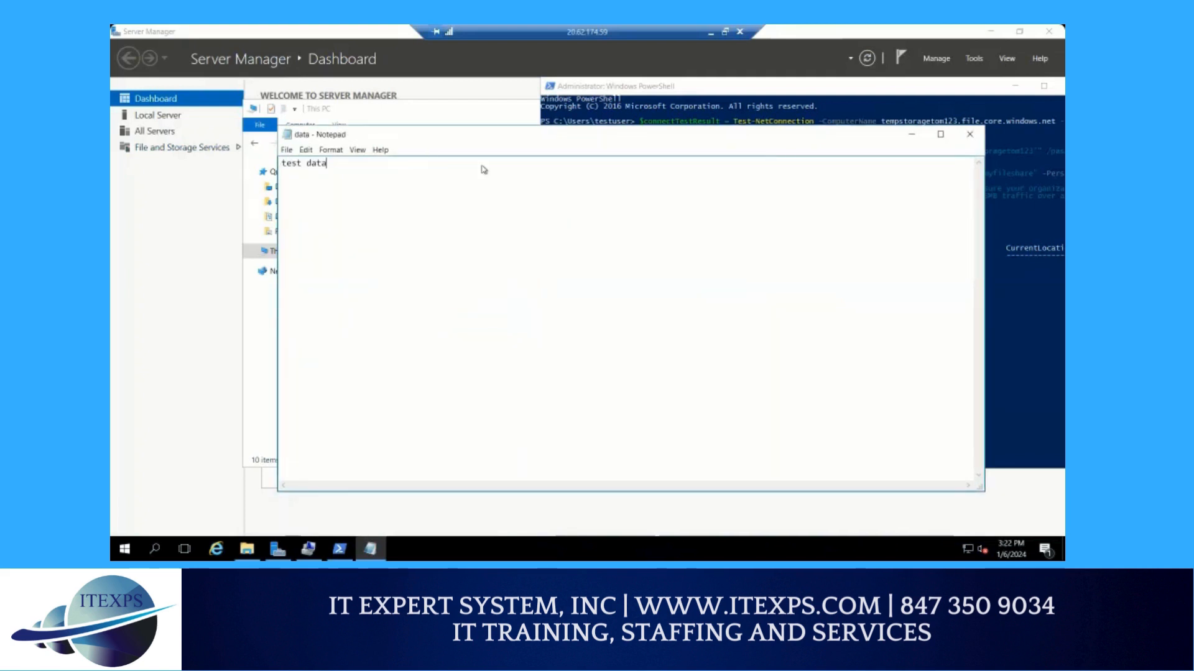
Move Notepad out of the way and open the myfileshare network drive in File Explorer to check its files
{"action": "left_click_drag", "start_coordinate": [480, 148], "coordinate": [756, 208]}
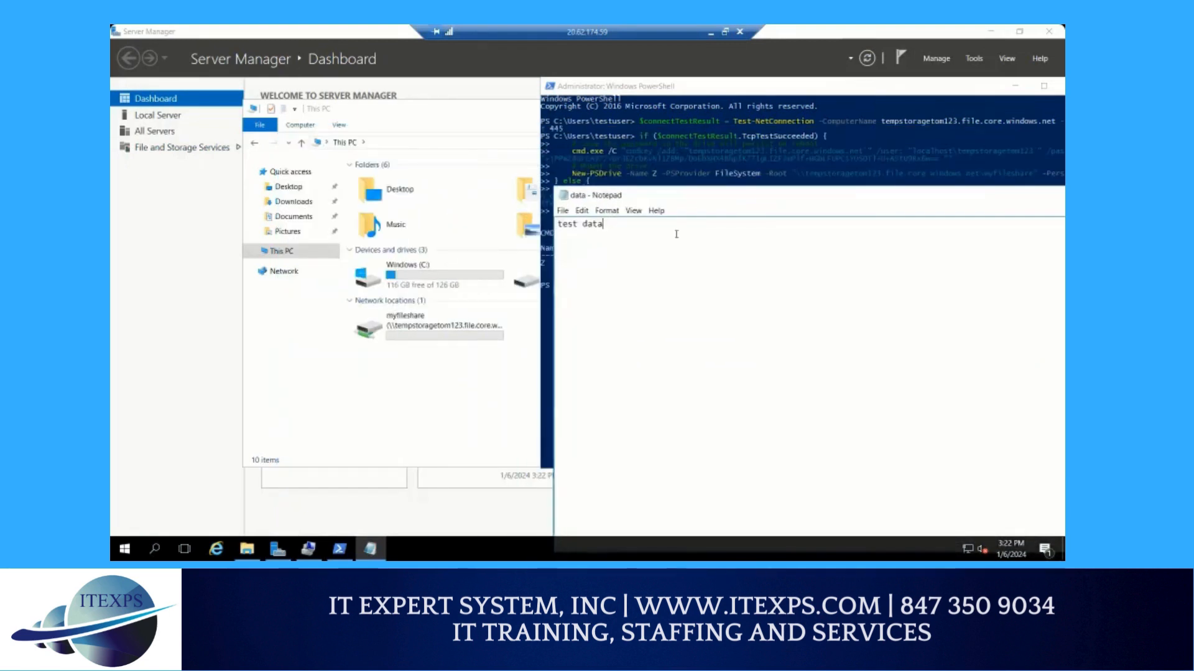
{"action": "double_click", "coordinate": [396, 332]}
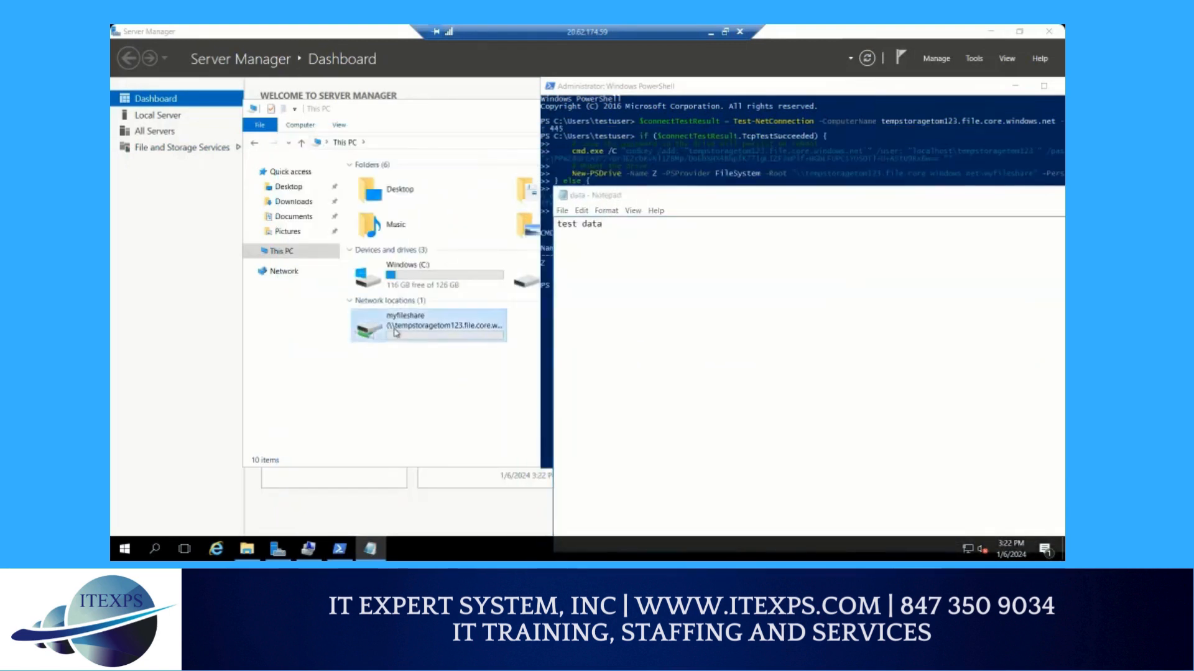
{"action": "left_click", "coordinate": [777, 501]}
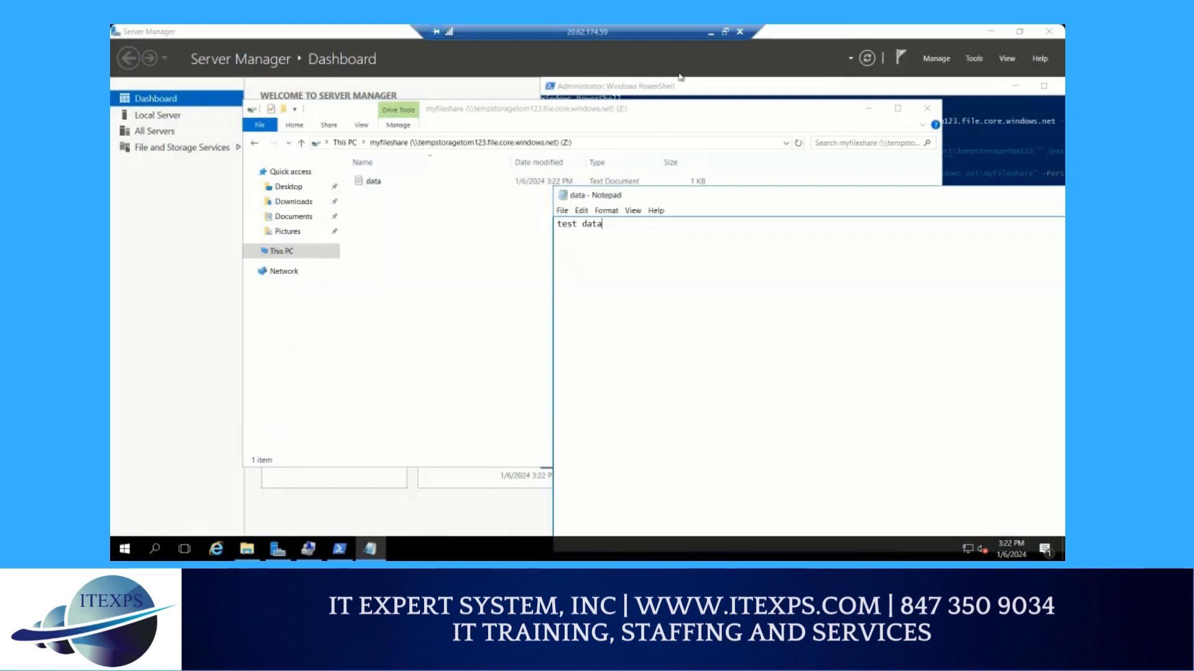
Minimize the remote session and browse the contents of myfileshare in the Azure portal, magnifying the file list
{"action": "left_click", "coordinate": [710, 34]}
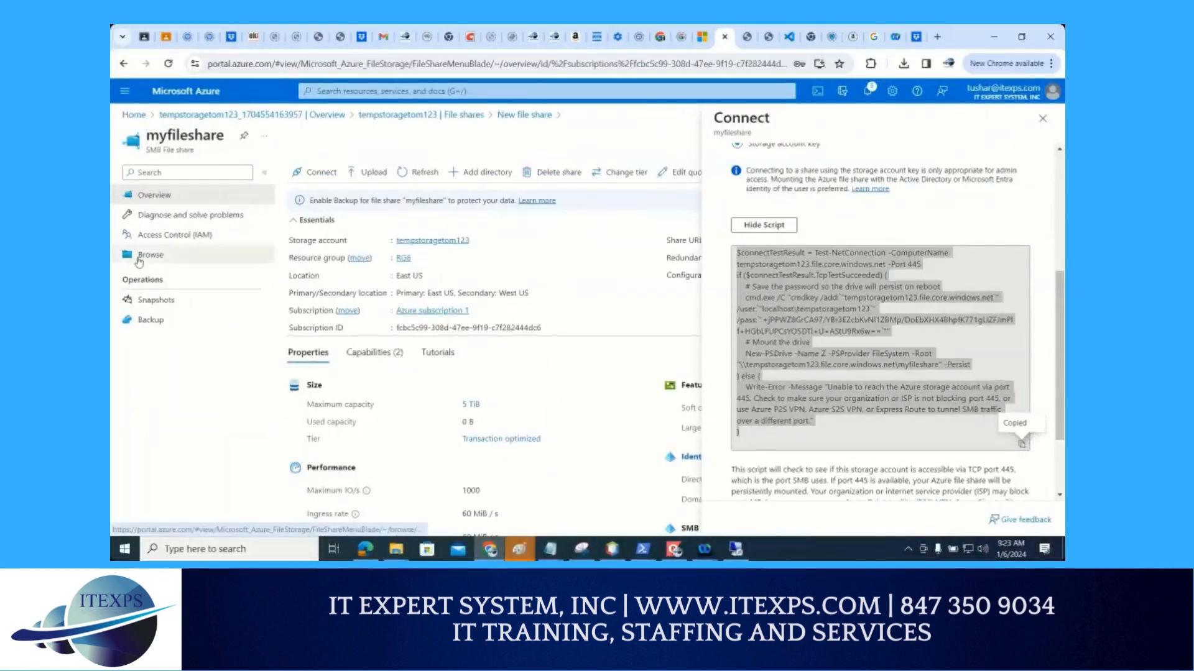
{"action": "left_click", "coordinate": [140, 260]}
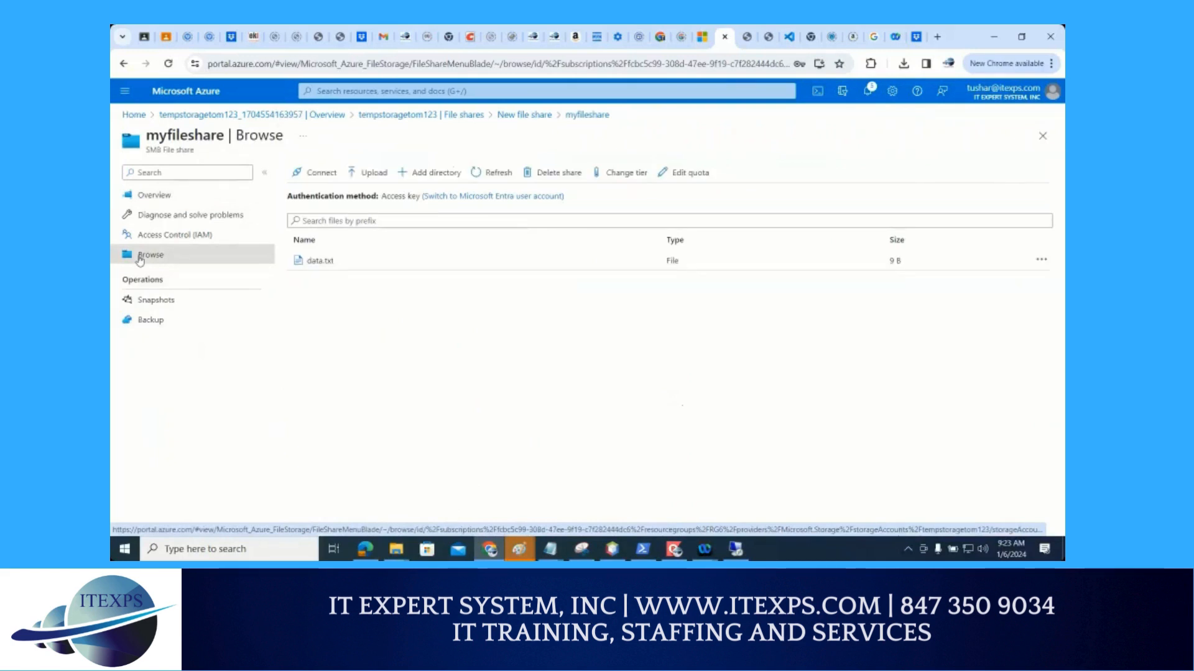
{"action": "key", "text": "ctrl+1"}
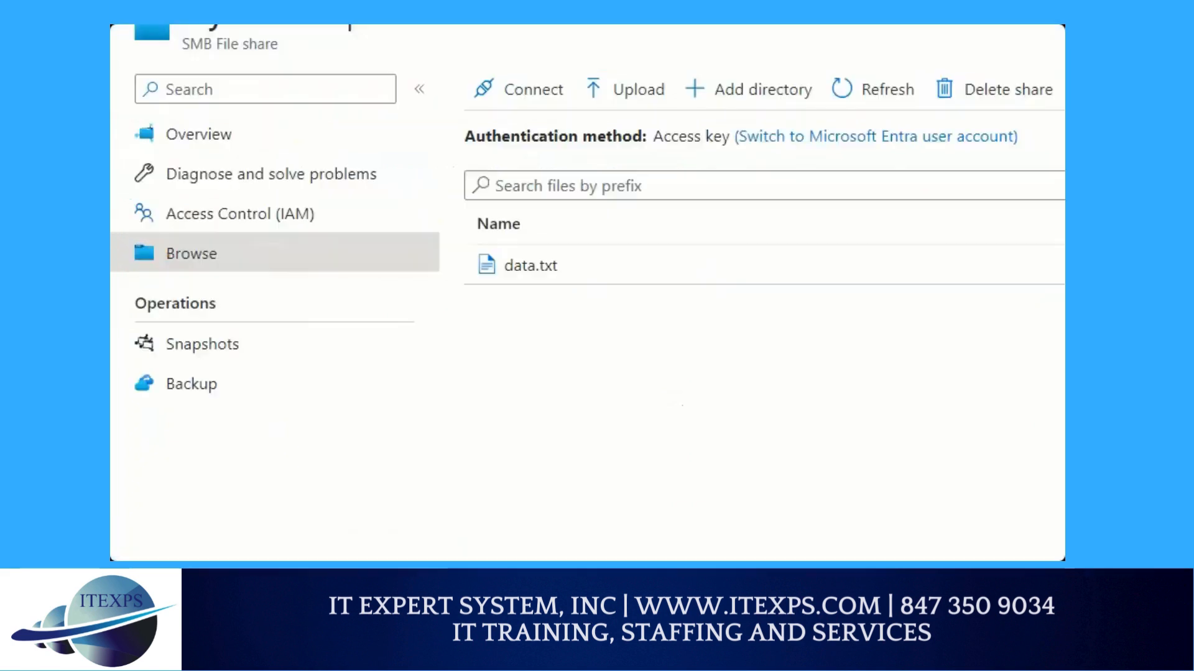
{"action": "mouse_move", "coordinate": [218, 221]}
{"action": "left_mouse_down"}
{"action": "mouse_move", "coordinate": [182, 218]}
{"action": "mouse_move", "coordinate": [188, 281]}
{"action": "mouse_move", "coordinate": [211, 222]}
{"action": "left_mouse_up"}
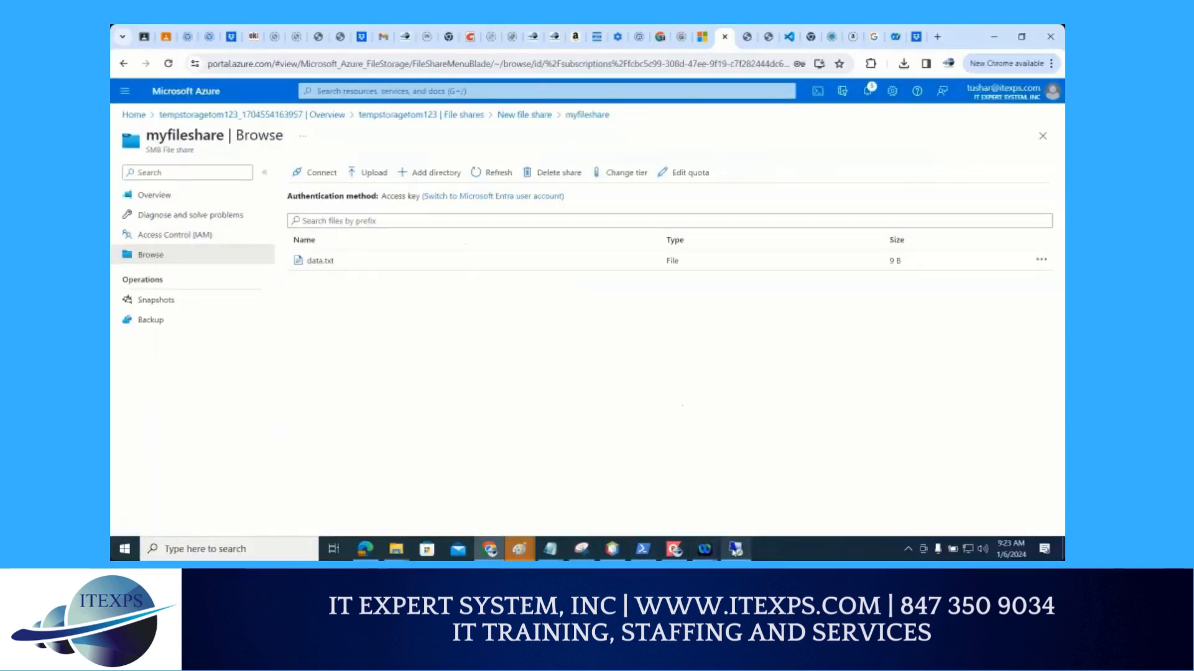
Return to the remote session and open Notepad's Save As dialog, expanding This PC to view the available drives
{"action": "left_click", "coordinate": [736, 550]}
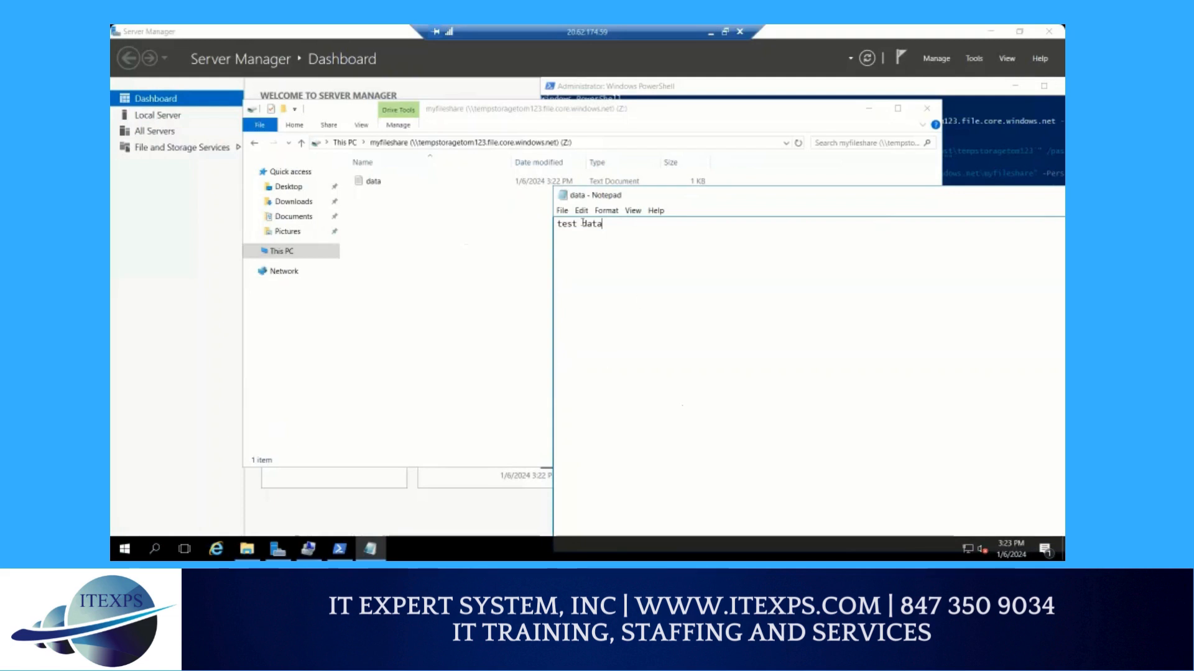
{"action": "left_click", "coordinate": [562, 210]}
{"action": "left_click", "coordinate": [585, 259]}
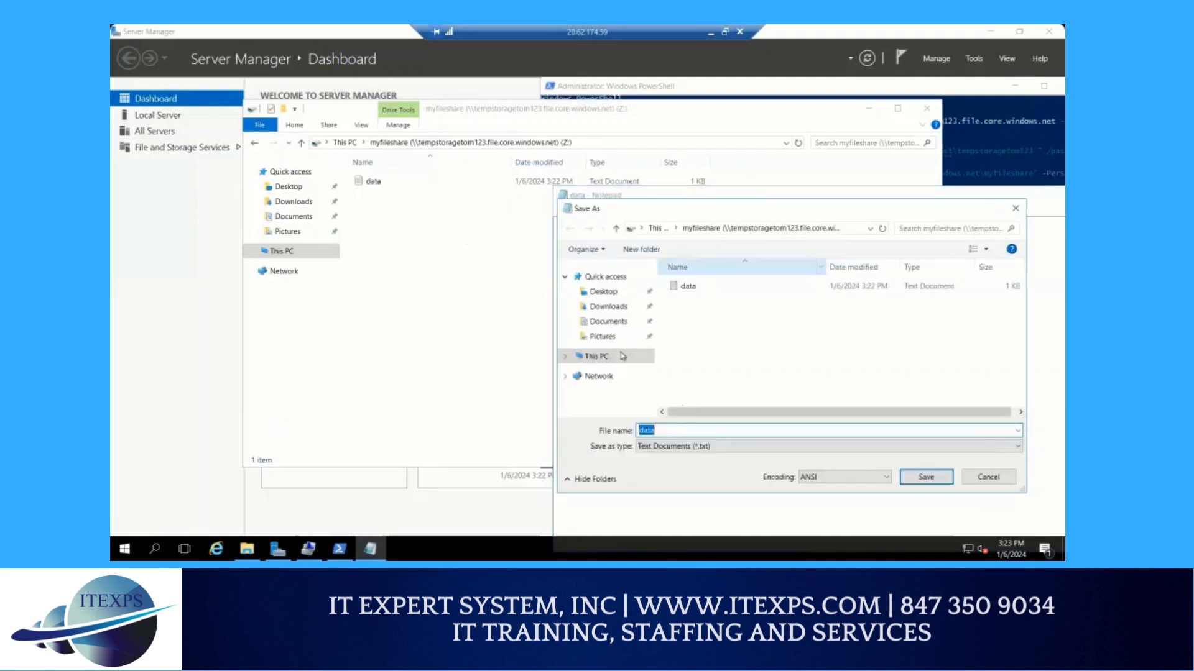
{"action": "left_click", "coordinate": [566, 357]}
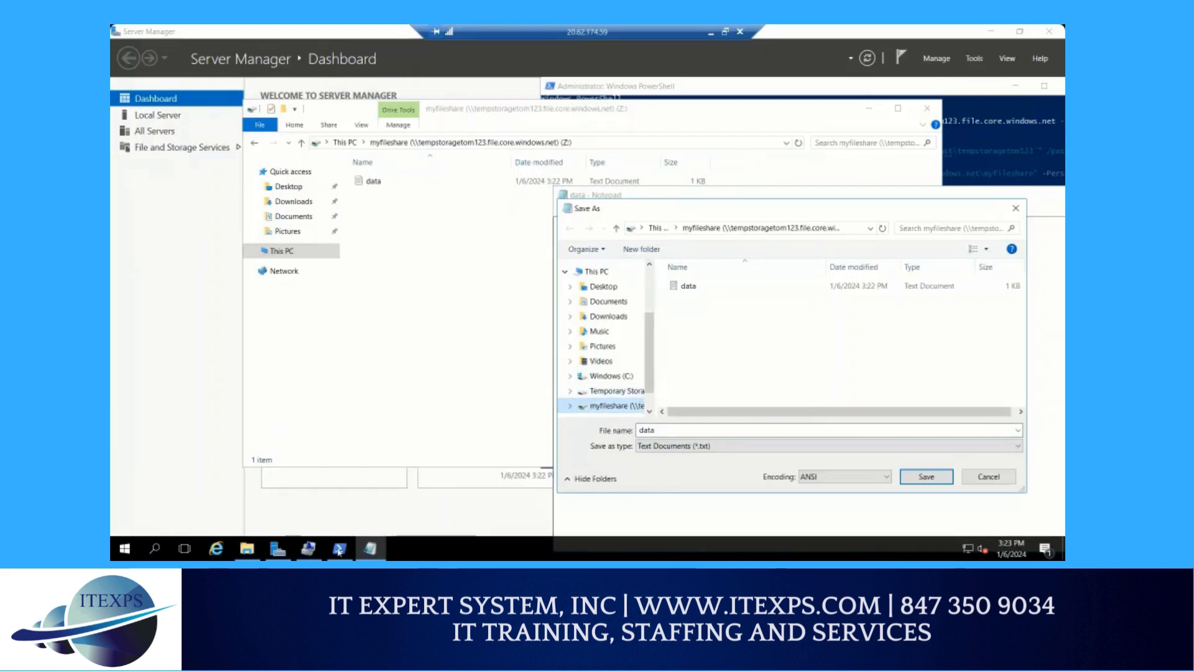
Bring the VM's PowerShell window into view to review the share's mount script, and minimize it
{"action": "left_click", "coordinate": [339, 549]}
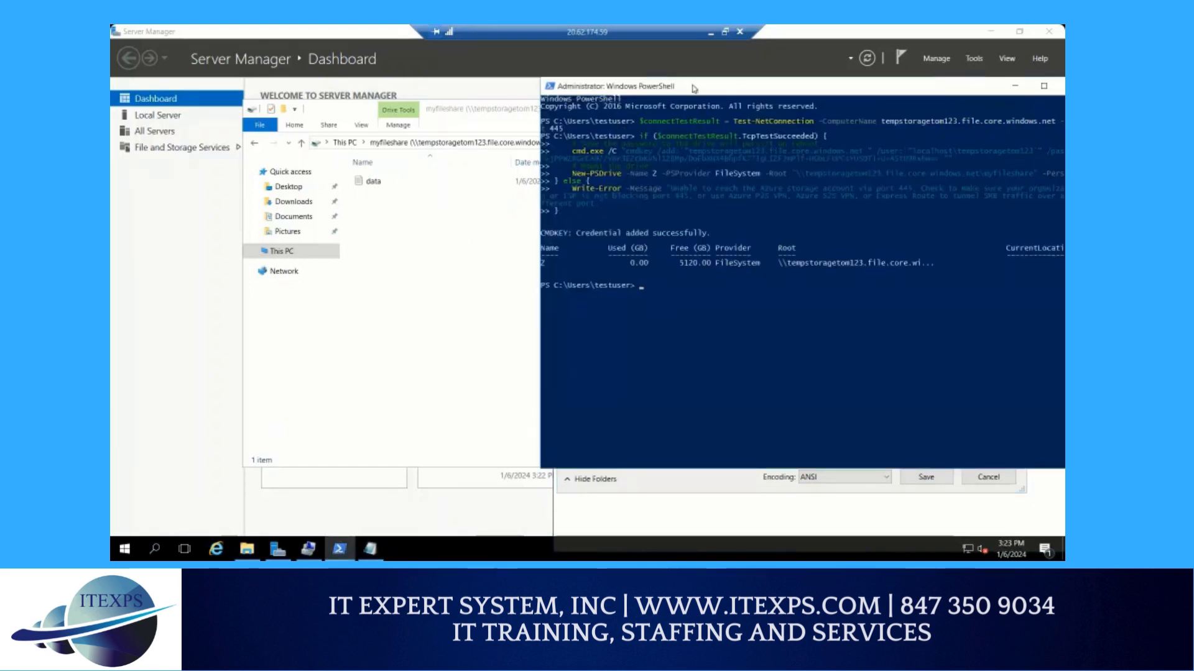
{"action": "left_click_drag", "start_coordinate": [692, 86], "coordinate": [473, 108]}
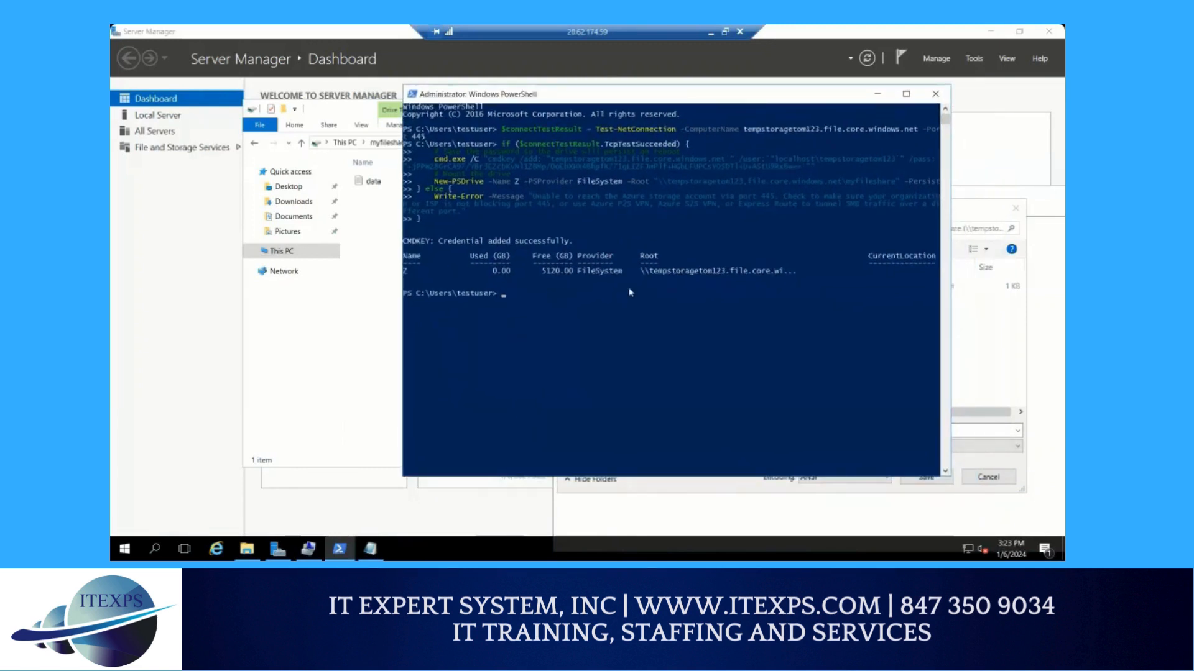
{"action": "left_click", "coordinate": [880, 95]}
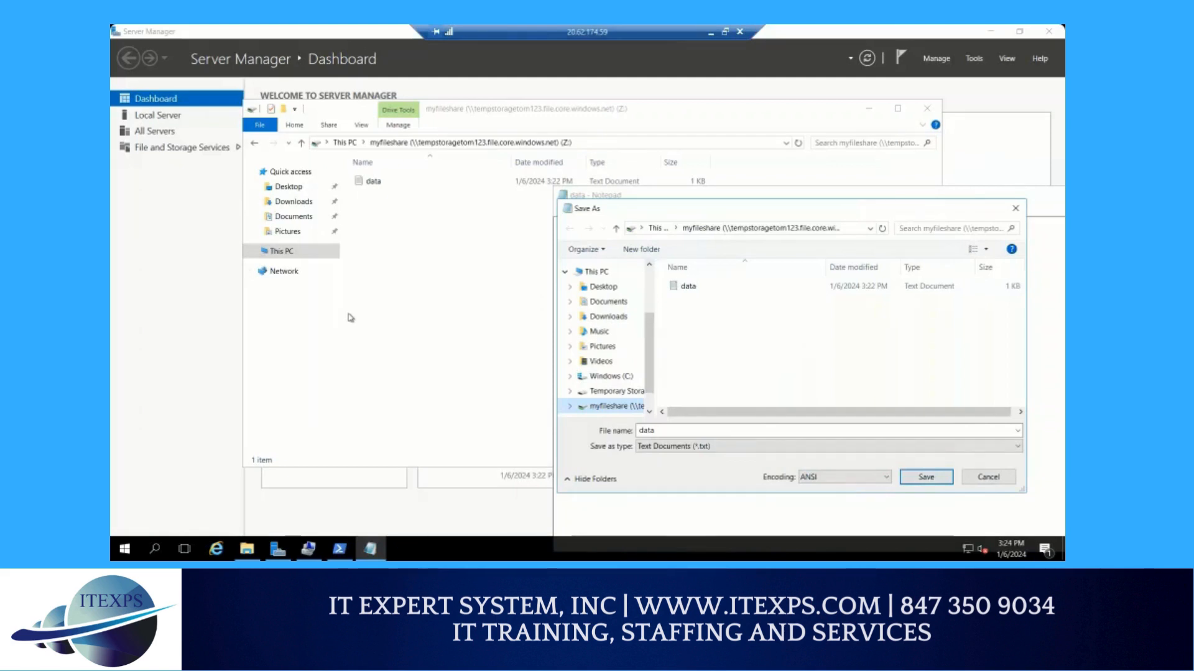
Minimize the remote session and magnify the myfileshare page in the Azure portal, circling its Browse entry
{"action": "left_click", "coordinate": [711, 33]}
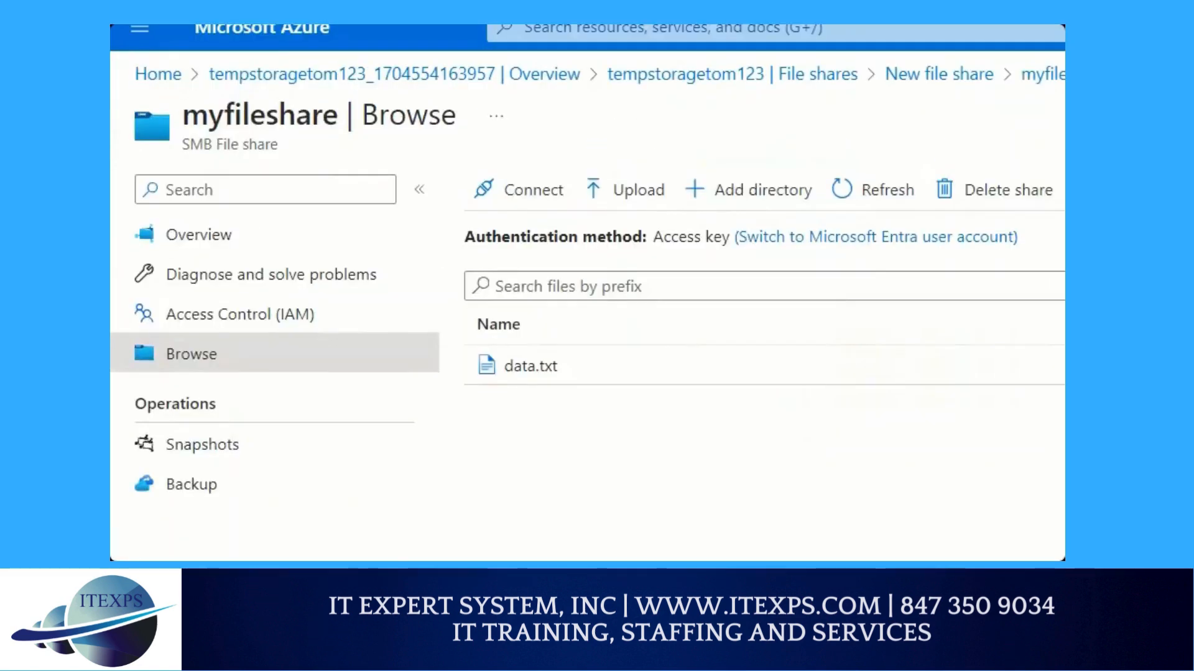
{"action": "mouse_move", "coordinate": [252, 344]}
{"action": "left_mouse_down"}
{"action": "mouse_move", "coordinate": [167, 399]}
{"action": "mouse_move", "coordinate": [221, 319]}
{"action": "left_mouse_up"}
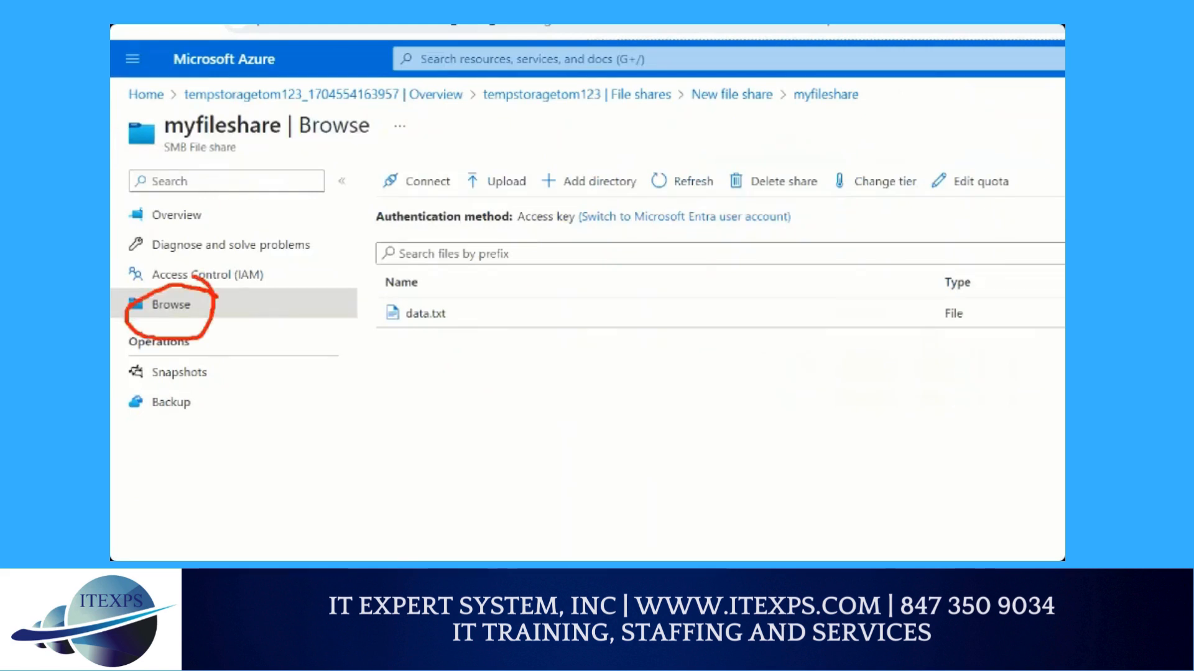
{"action": "mouse_move", "coordinate": [194, 276]}
{"action": "left_mouse_down"}
{"action": "mouse_move", "coordinate": [150, 342]}
{"action": "mouse_move", "coordinate": [207, 317]}
{"action": "left_mouse_up"}
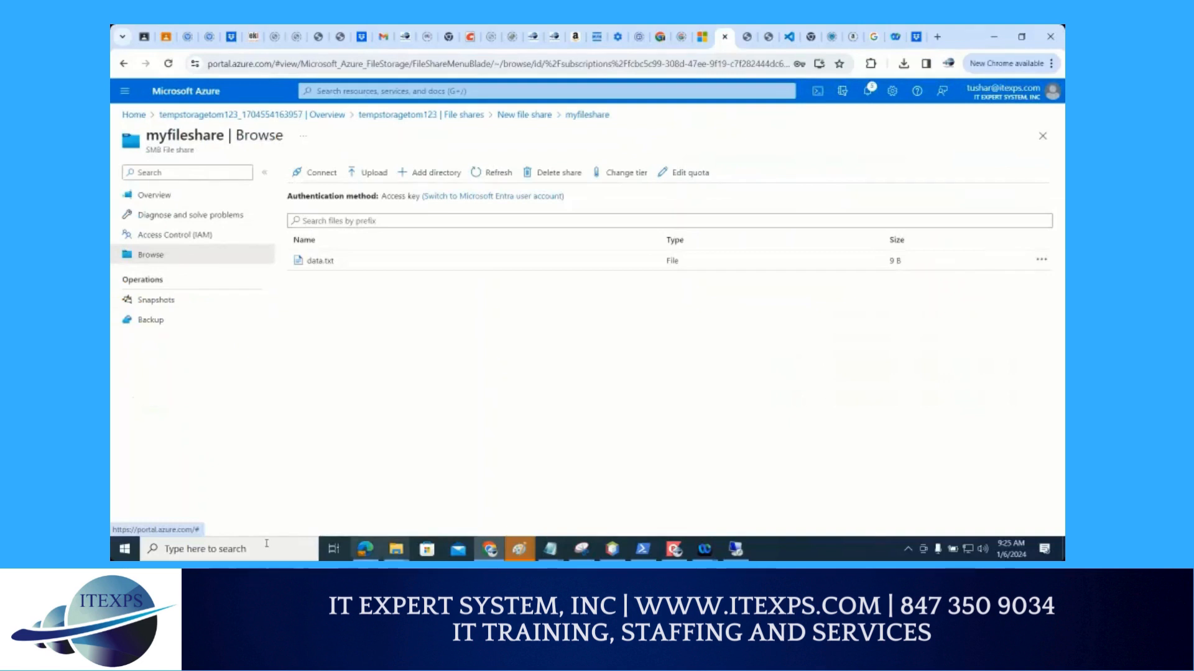
Open Notepad on the local computer and enter the text "sample file" in the new document
{"action": "left_click", "coordinate": [263, 544]}
{"action": "left_click", "coordinate": [263, 544]}
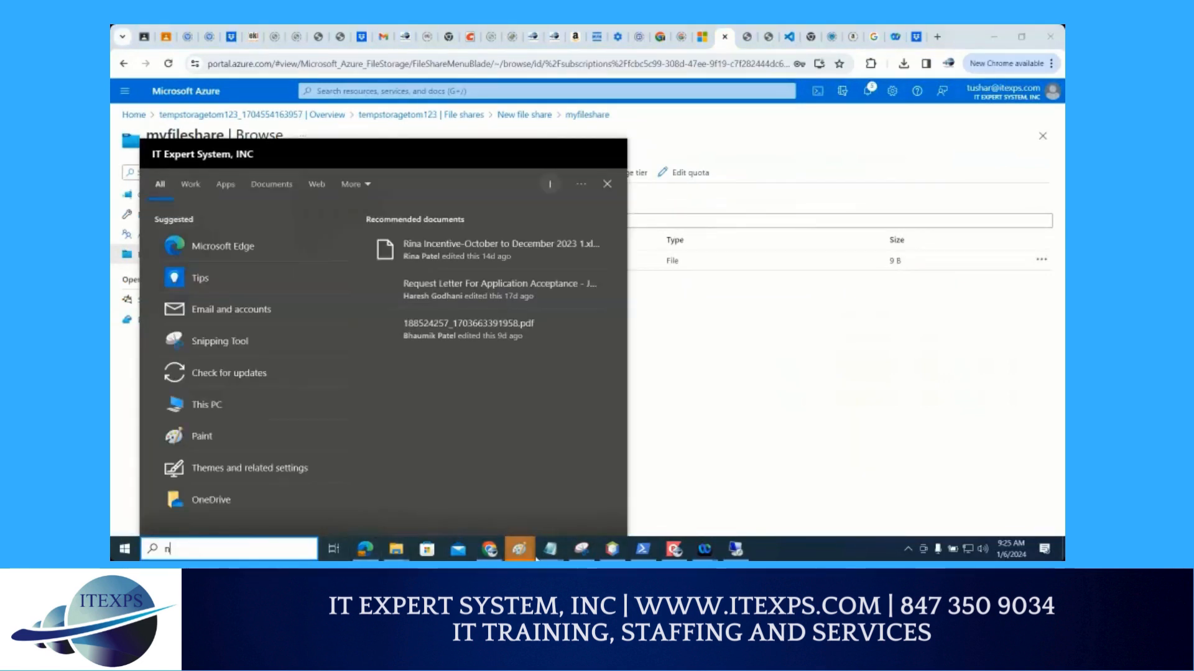
{"action": "type", "text": "no"}
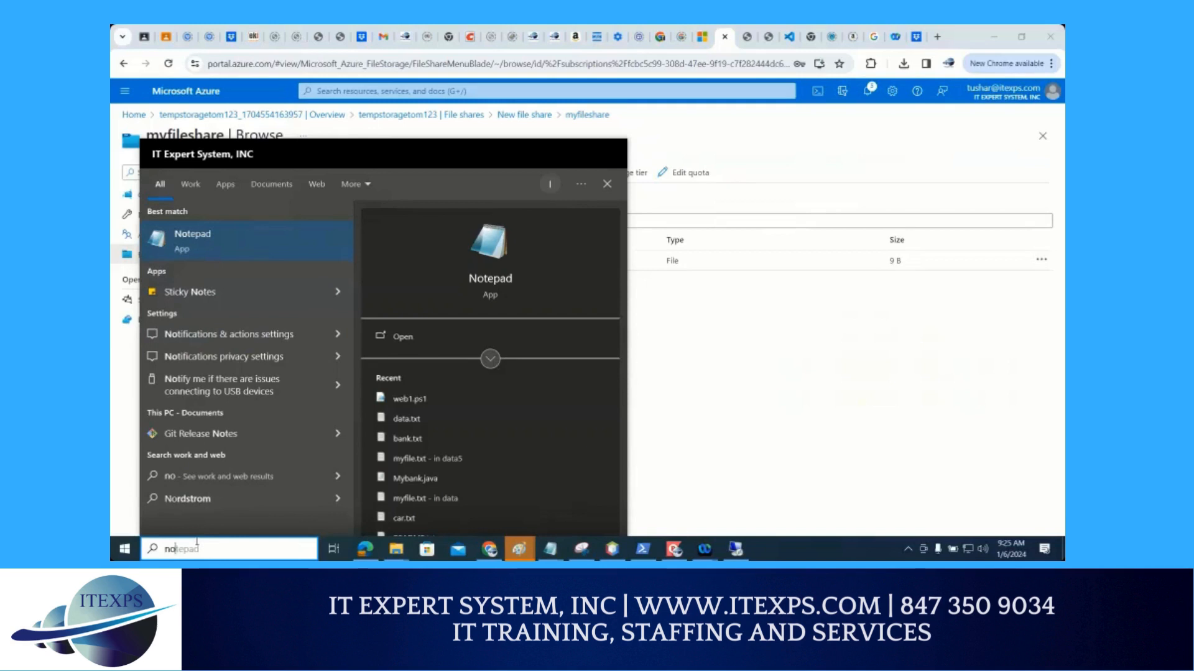
{"action": "type", "text": "tepad"}
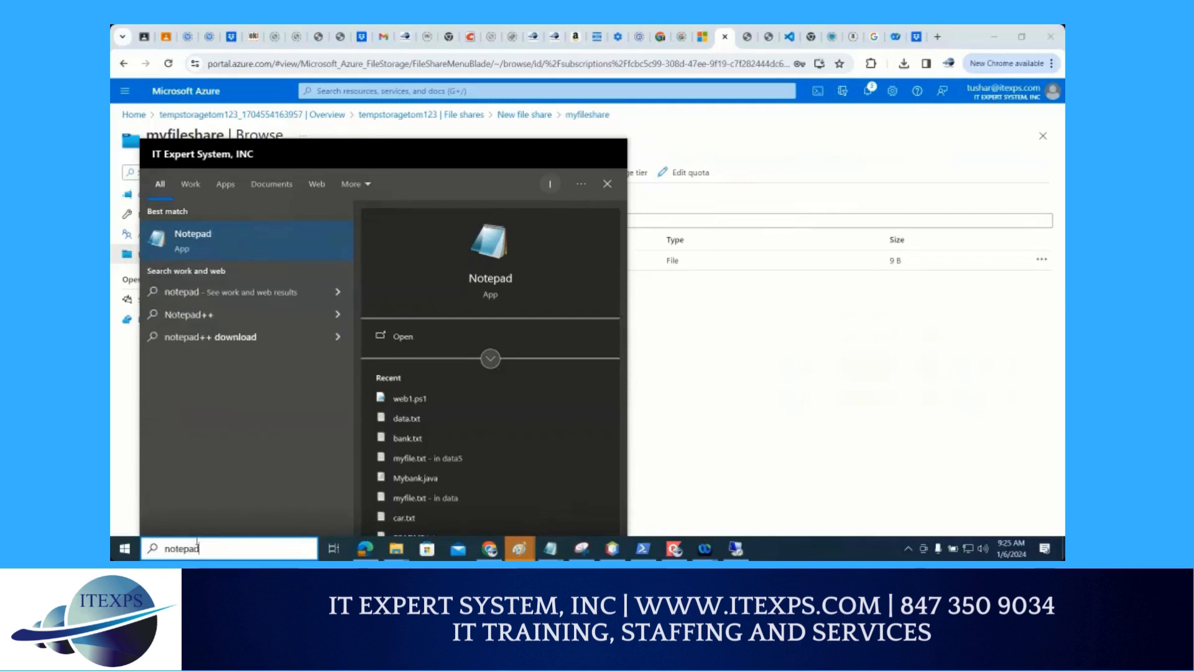
{"action": "key", "text": "Return"}
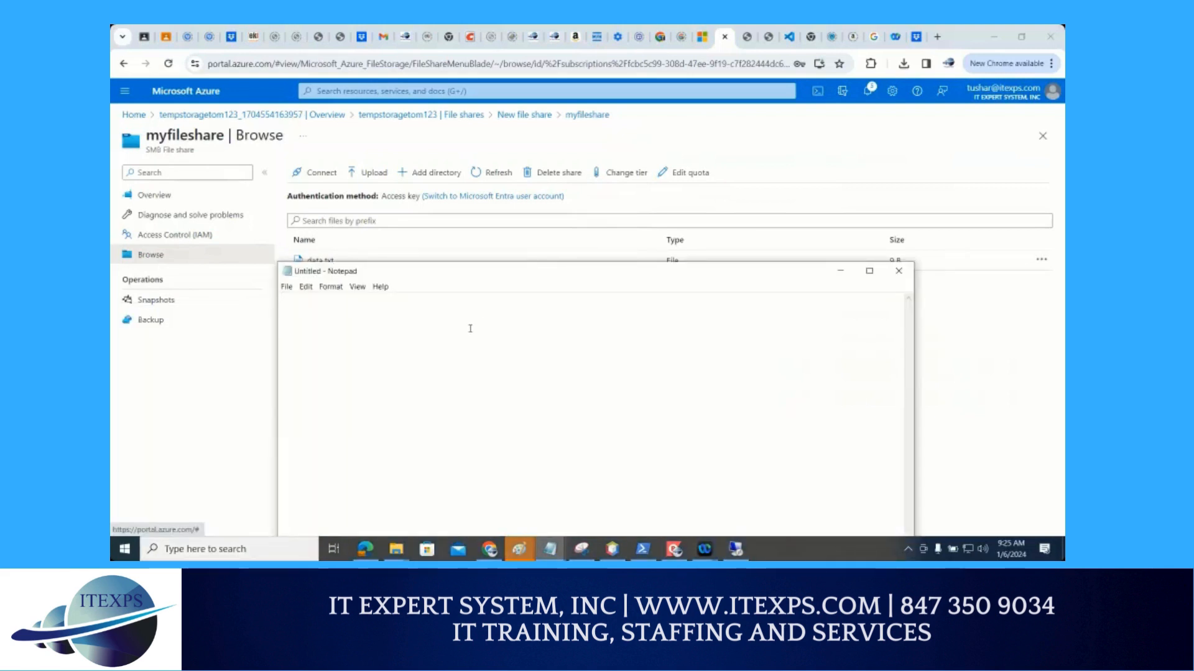
{"action": "type", "text": "sample file"}
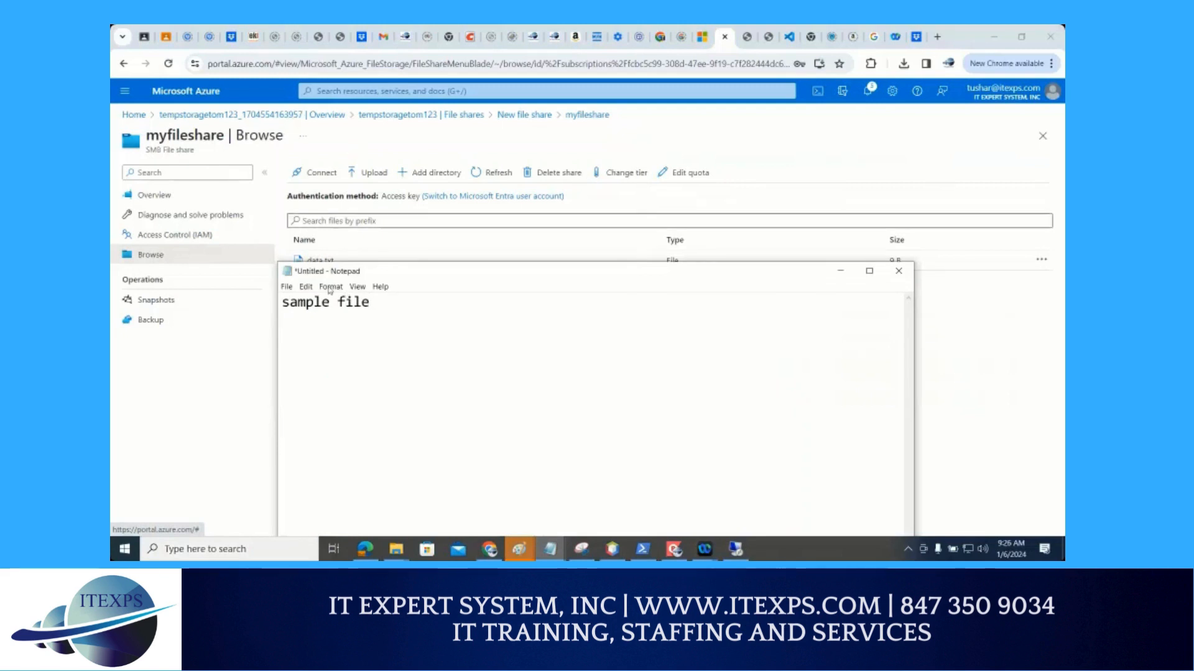
{"action": "left_click", "coordinate": [288, 288]}
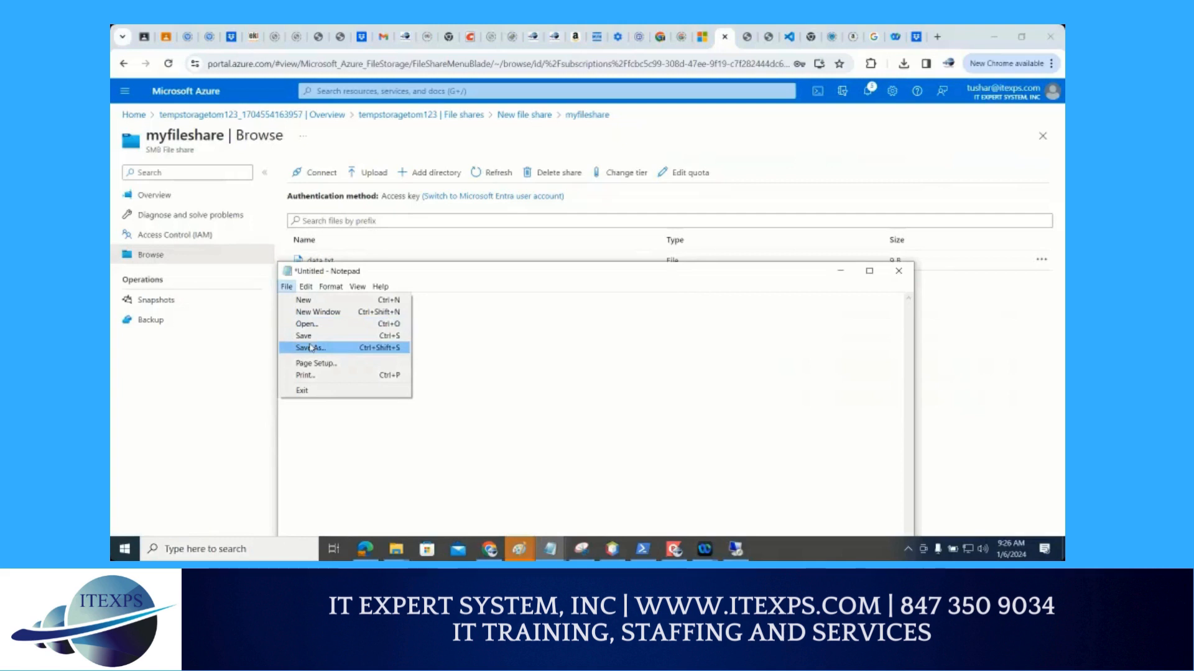
{"action": "key", "text": "Escape"}
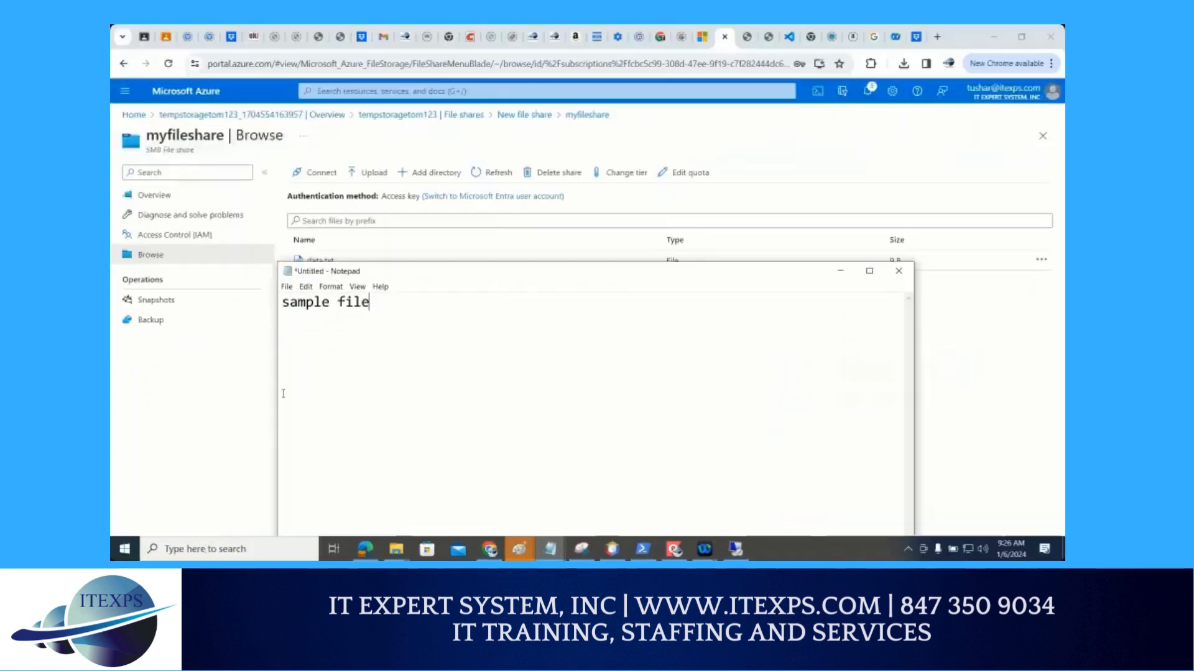
{"action": "left_click", "coordinate": [194, 554]}
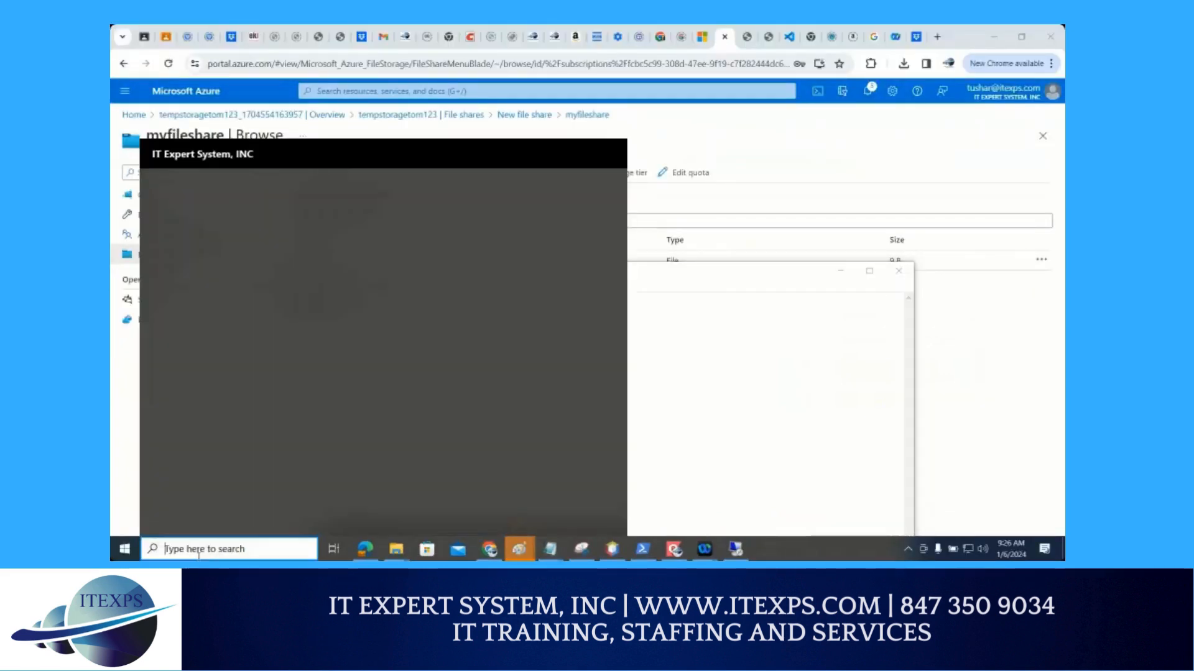
{"action": "type", "text": "n"}
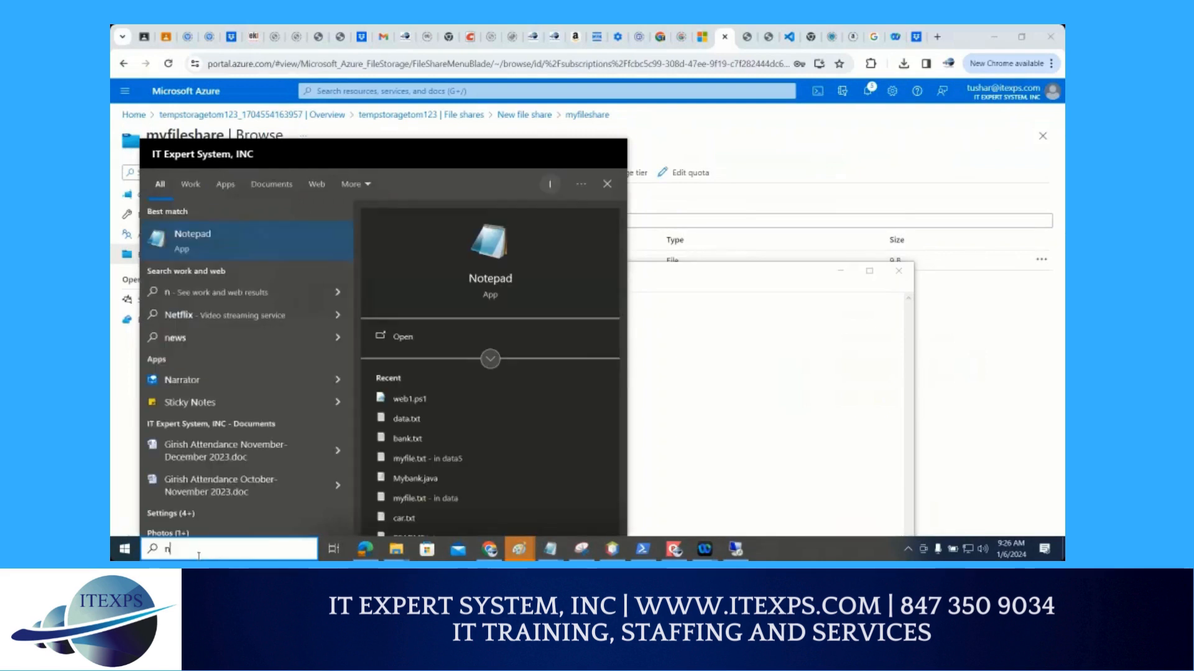
{"action": "left_click", "coordinate": [685, 355]}
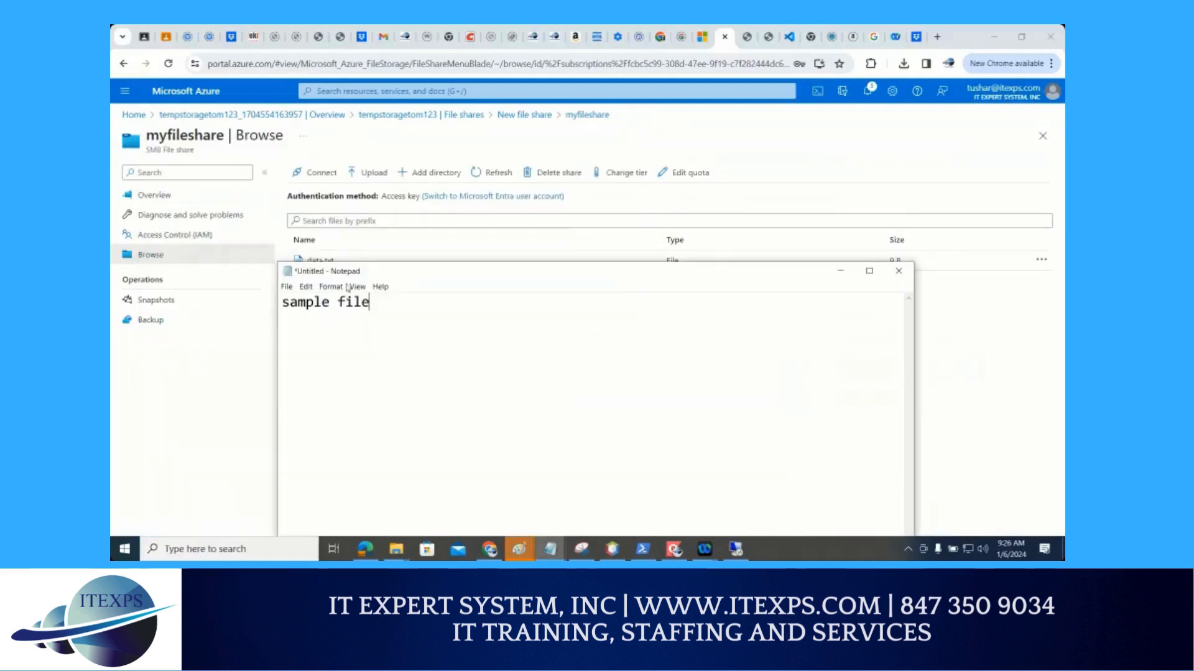
Save the local Notepad document as a text file named sample in the Downloads folder
{"action": "left_click", "coordinate": [287, 288]}
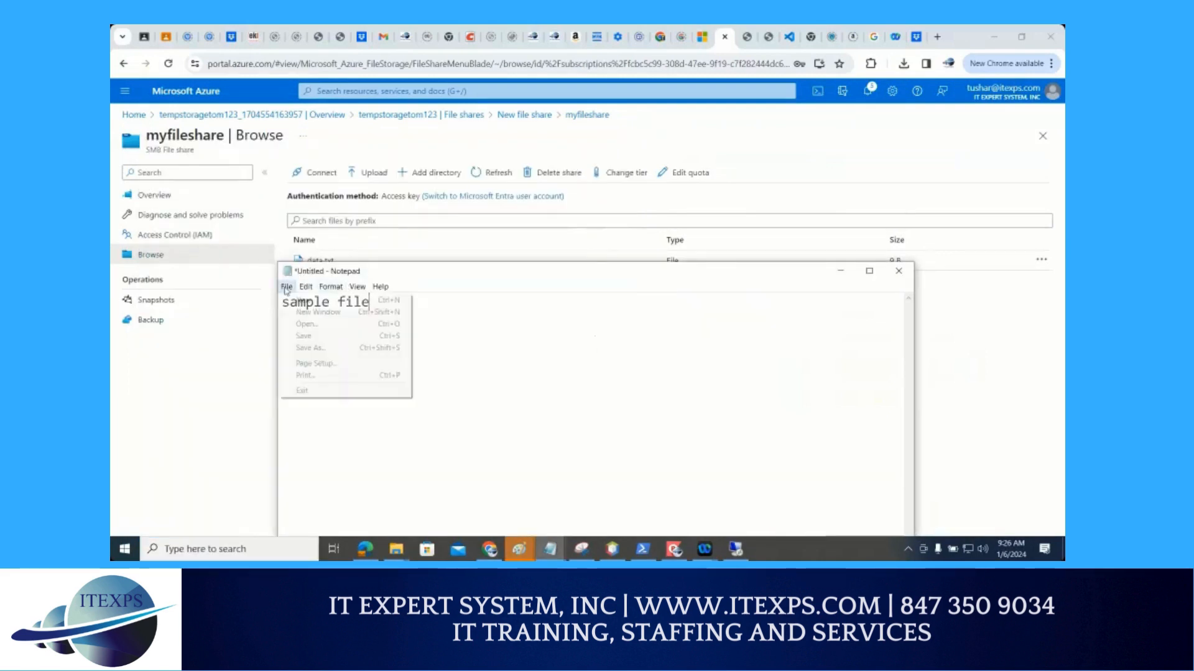
{"action": "left_click", "coordinate": [311, 348]}
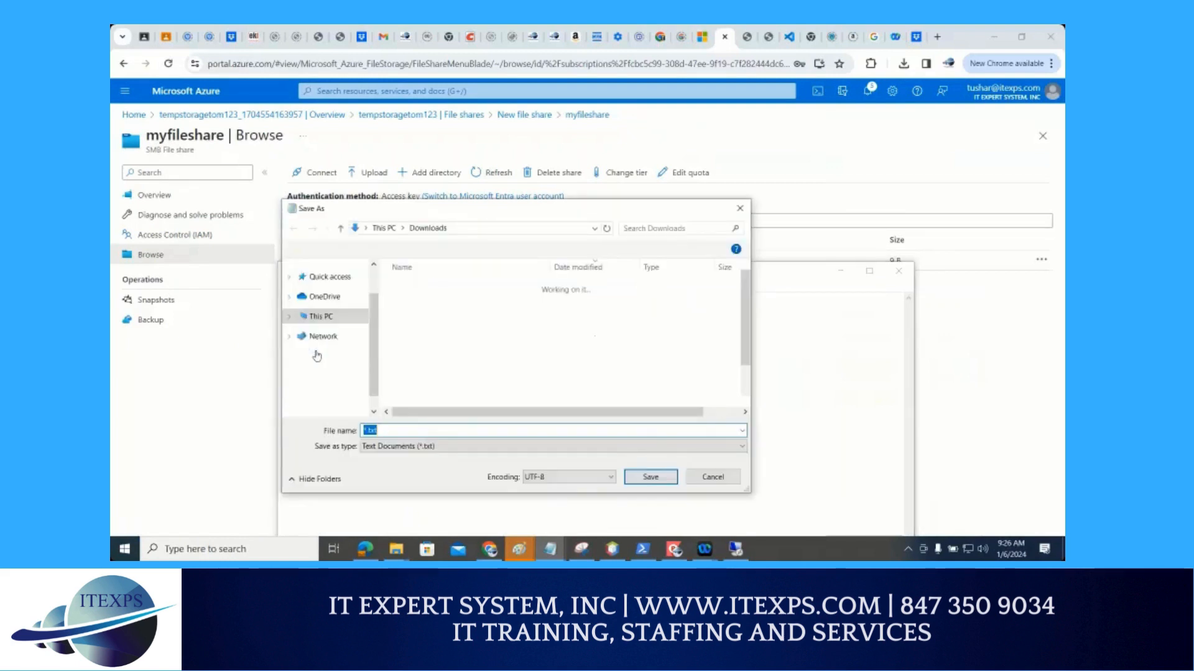
{"action": "type", "text": "s"}
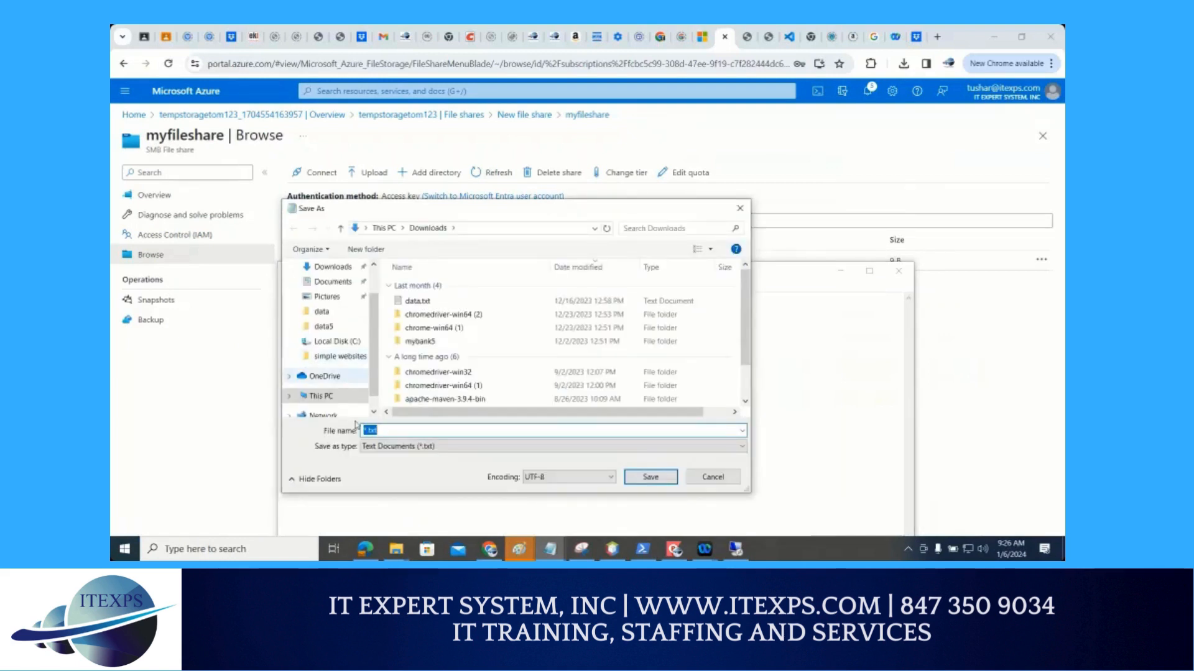
{"action": "type", "text": "ample"}
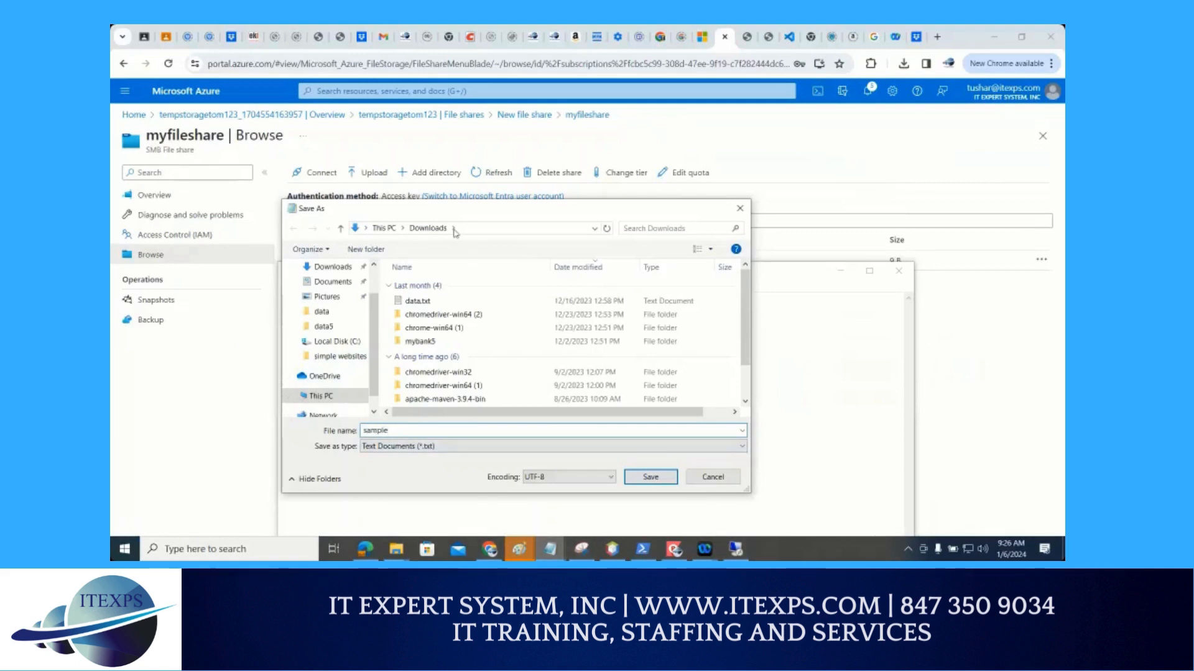
{"action": "left_click", "coordinate": [646, 478]}
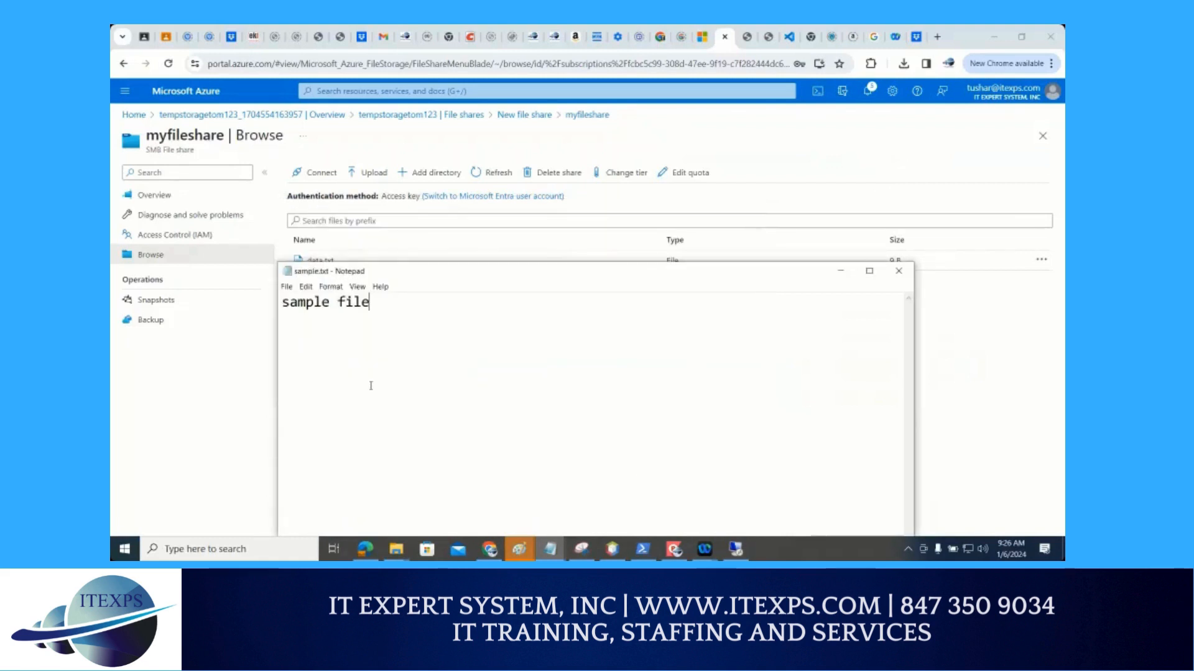
Magnify the screen and annotate the sample.txt Notepad window with circles and arrows, underlining the portal's Upload command
{"action": "key", "text": "ctrl+1"}
{"action": "scroll", "coordinate": [306, 432], "scroll_direction": "down", "scroll_amount": 2}
{"action": "left_click", "coordinate": [304, 432]}
{"action": "mouse_move", "coordinate": [203, 390]}
{"action": "left_mouse_down"}
{"action": "mouse_move", "coordinate": [267, 352]}
{"action": "mouse_move", "coordinate": [281, 482]}
{"action": "mouse_move", "coordinate": [247, 443]}
{"action": "left_mouse_up"}
{"action": "mouse_move", "coordinate": [396, 418]}
{"action": "left_mouse_down"}
{"action": "mouse_move", "coordinate": [381, 363]}
{"action": "mouse_move", "coordinate": [327, 300]}
{"action": "mouse_move", "coordinate": [375, 280]}
{"action": "left_mouse_up"}
{"action": "mouse_move", "coordinate": [274, 194]}
{"action": "left_mouse_down"}
{"action": "mouse_move", "coordinate": [283, 175]}
{"action": "mouse_move", "coordinate": [498, 189]}
{"action": "mouse_move", "coordinate": [505, 200]}
{"action": "left_mouse_up"}
{"action": "mouse_move", "coordinate": [567, 179]}
{"action": "left_mouse_down"}
{"action": "mouse_move", "coordinate": [567, 212]}
{"action": "mouse_move", "coordinate": [635, 216]}
{"action": "left_mouse_up"}
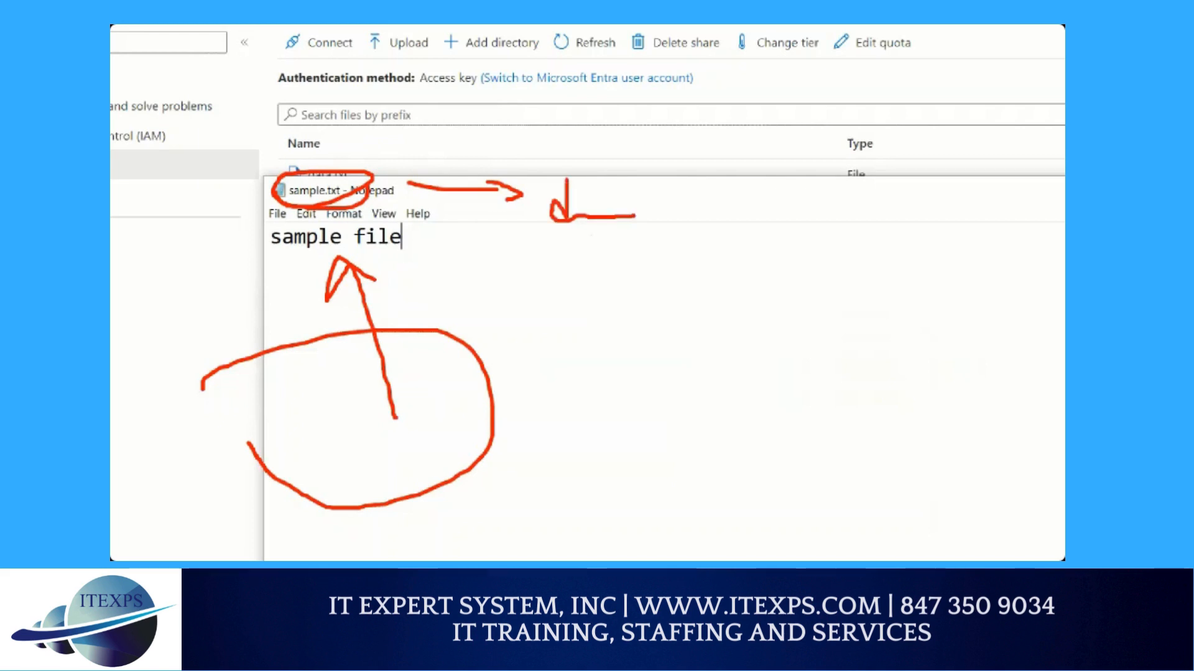
{"action": "left_click_drag", "start_coordinate": [546, 231], "coordinate": [648, 235]}
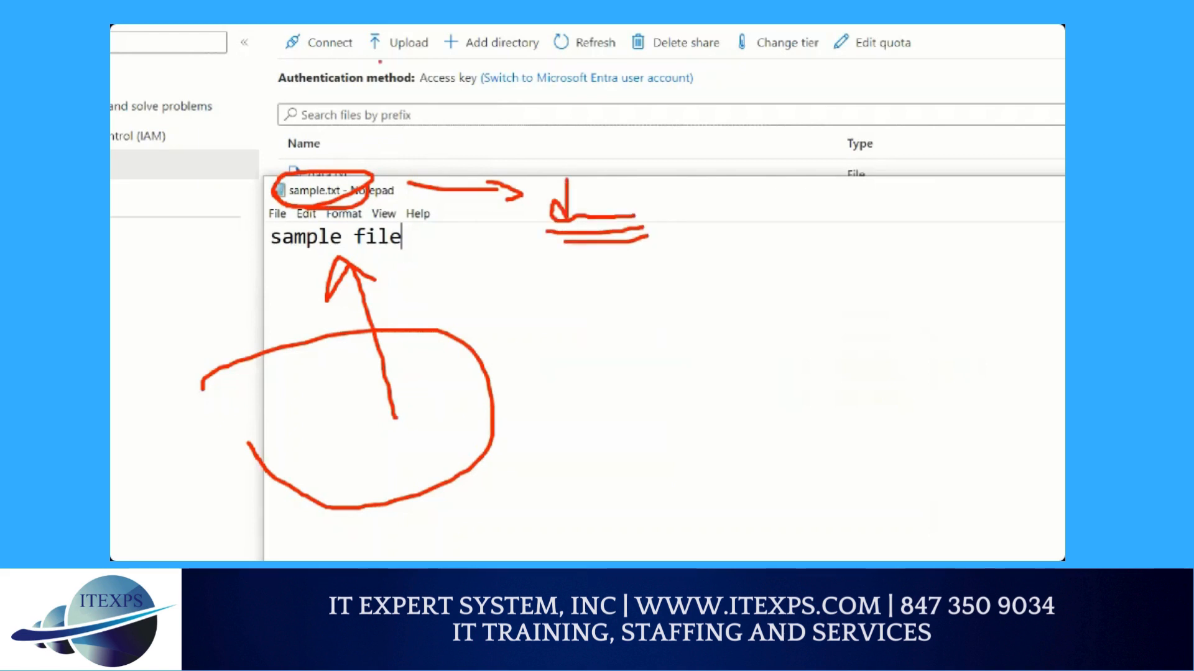
{"action": "left_click_drag", "start_coordinate": [373, 57], "coordinate": [427, 68]}
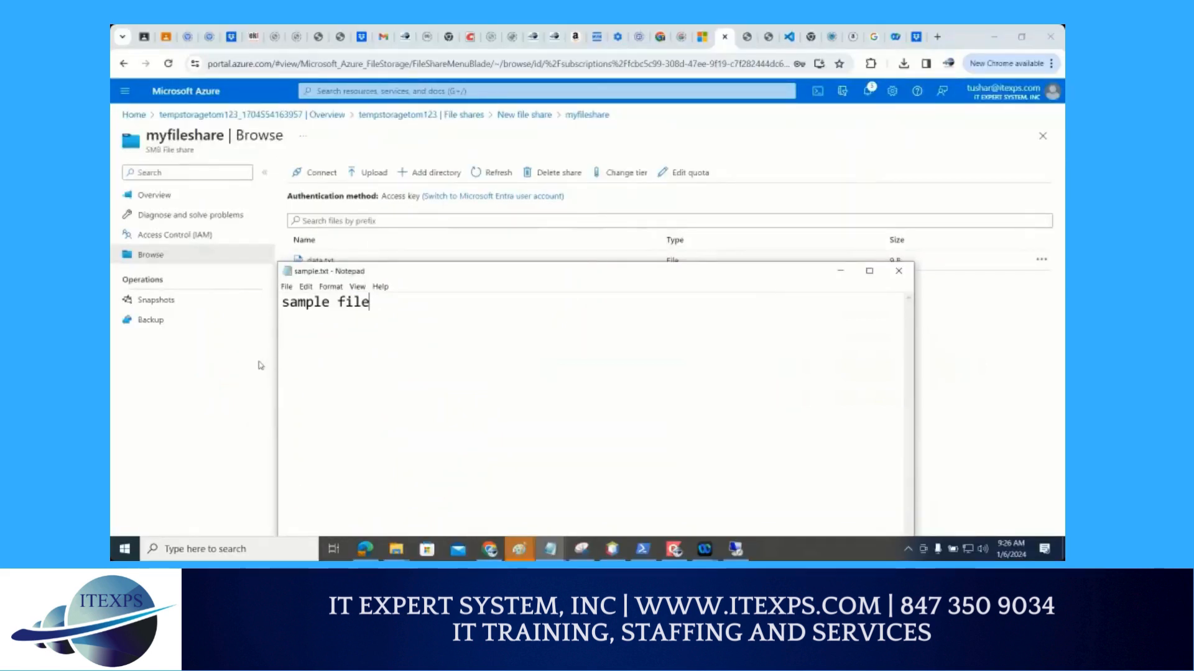
Upload sample.txt from the local Downloads folder to myfileshare in the Azure portal
{"action": "left_click", "coordinate": [260, 365]}
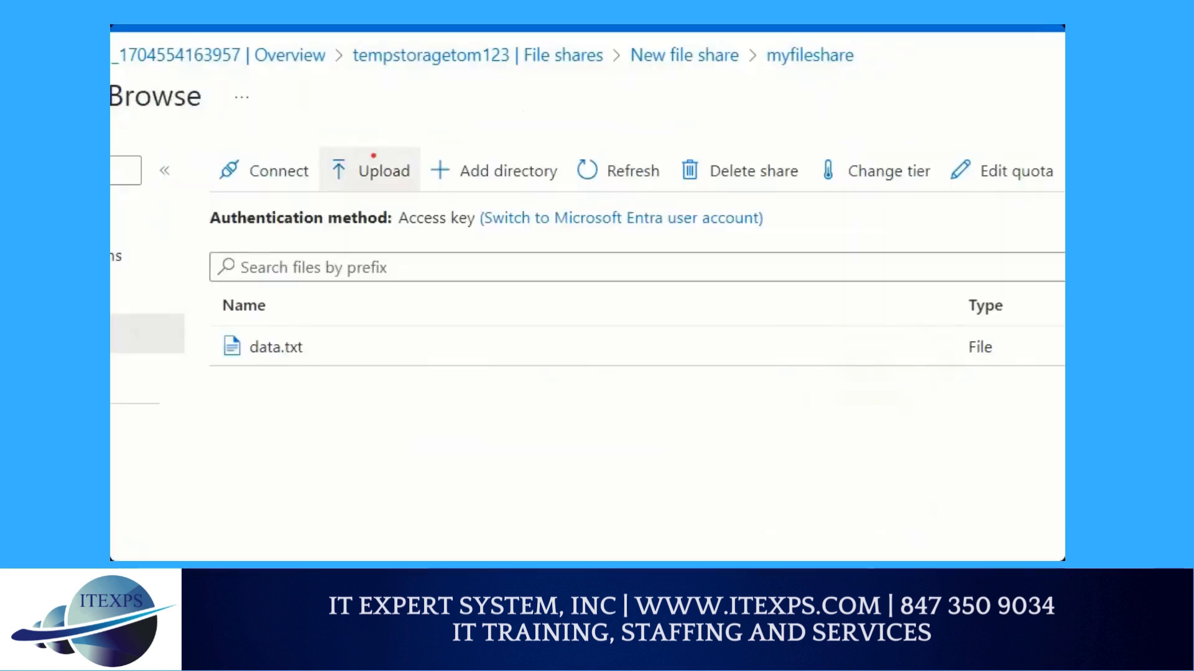
{"action": "left_click", "coordinate": [384, 174]}
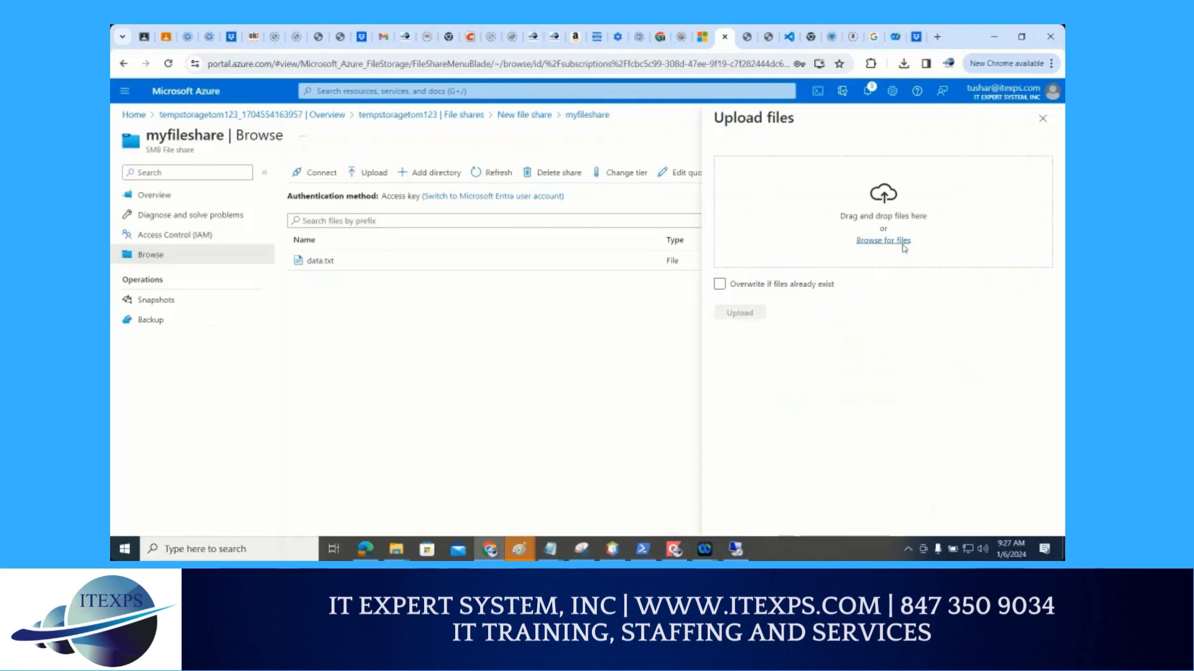
{"action": "left_click", "coordinate": [883, 241]}
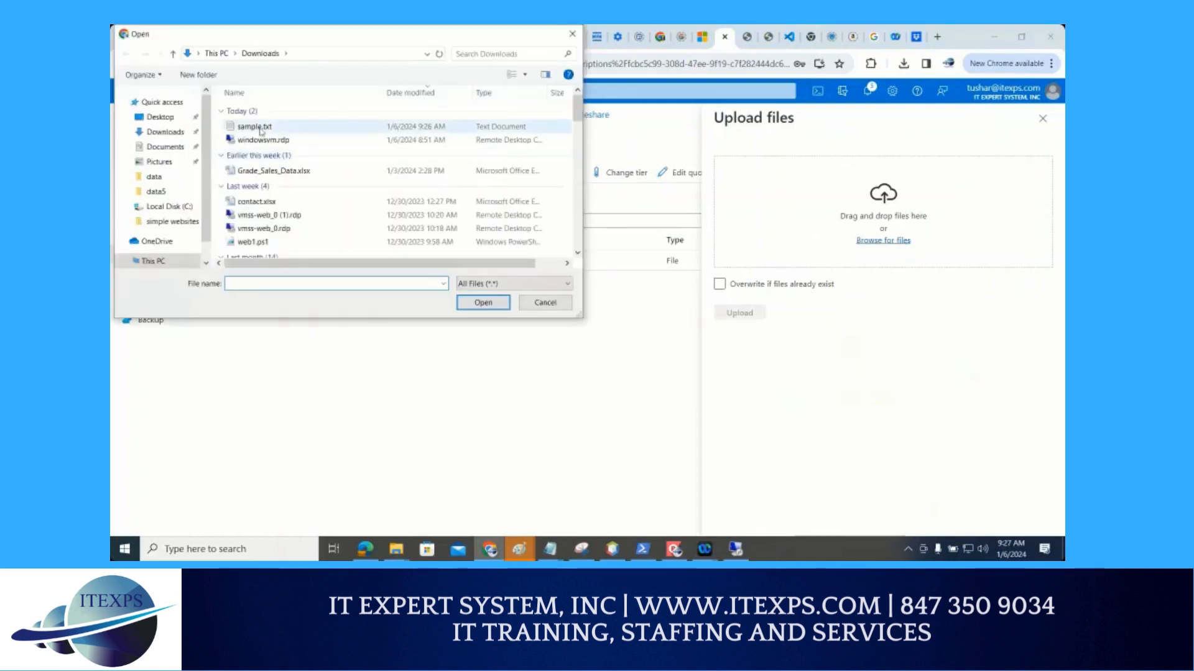
{"action": "double_click", "coordinate": [260, 128]}
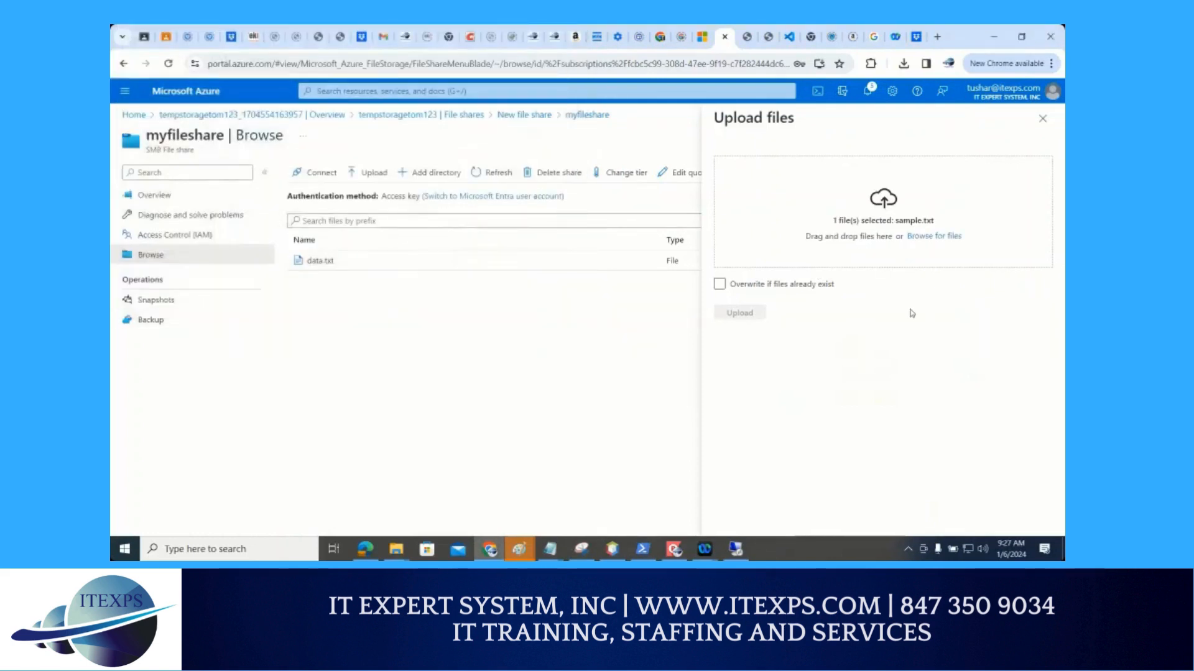
{"action": "left_click", "coordinate": [750, 314]}
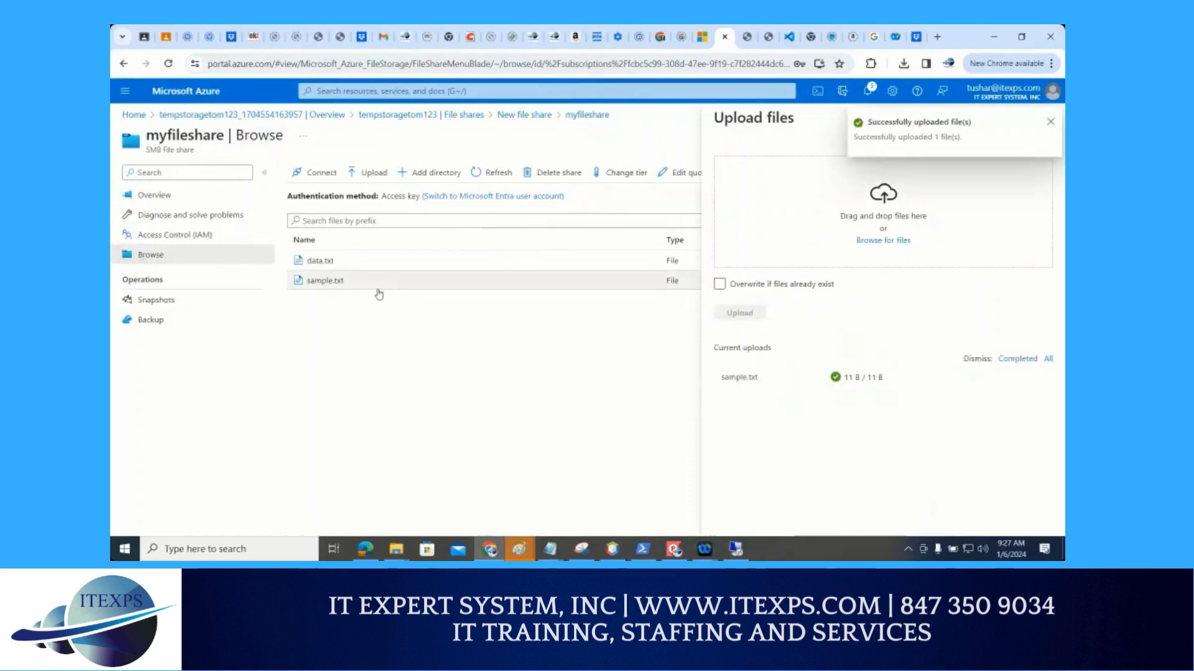
Magnify the share's file list, bracket data.txt and sample.txt, and switch back to the remote session
{"action": "key", "text": "ctrl+1"}
{"action": "left_click", "coordinate": [346, 203]}
{"action": "mouse_move", "coordinate": [344, 189]}
{"action": "left_mouse_down"}
{"action": "mouse_move", "coordinate": [371, 219]}
{"action": "mouse_move", "coordinate": [353, 321]}
{"action": "left_mouse_up"}
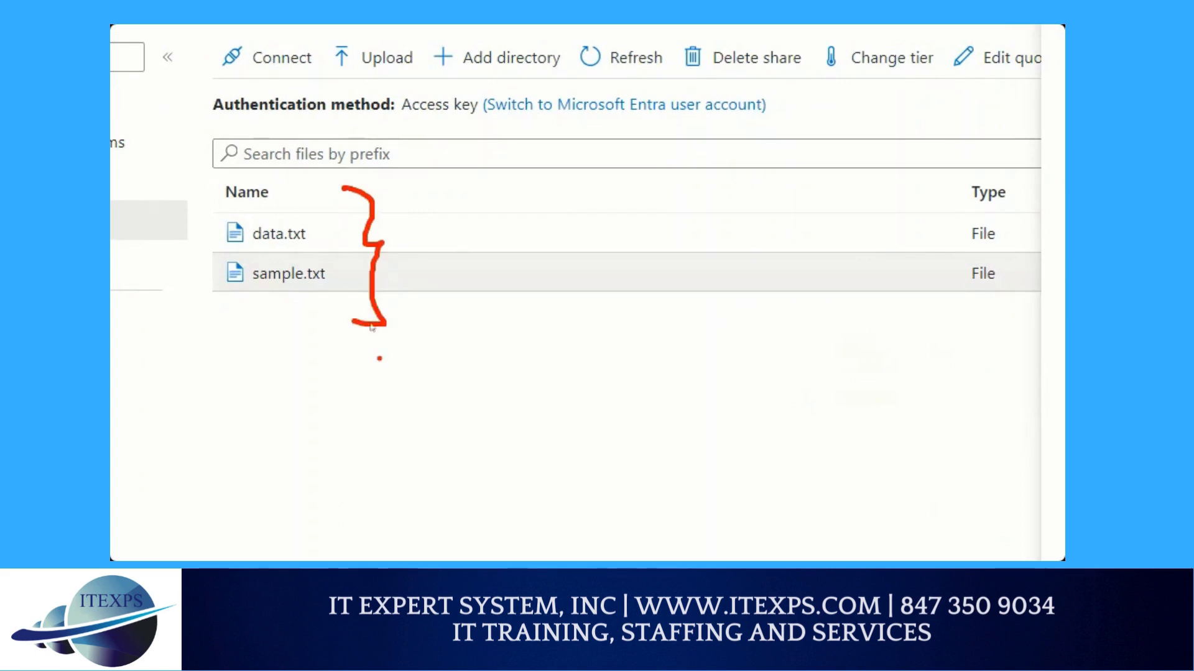
{"action": "key", "text": "Escape"}
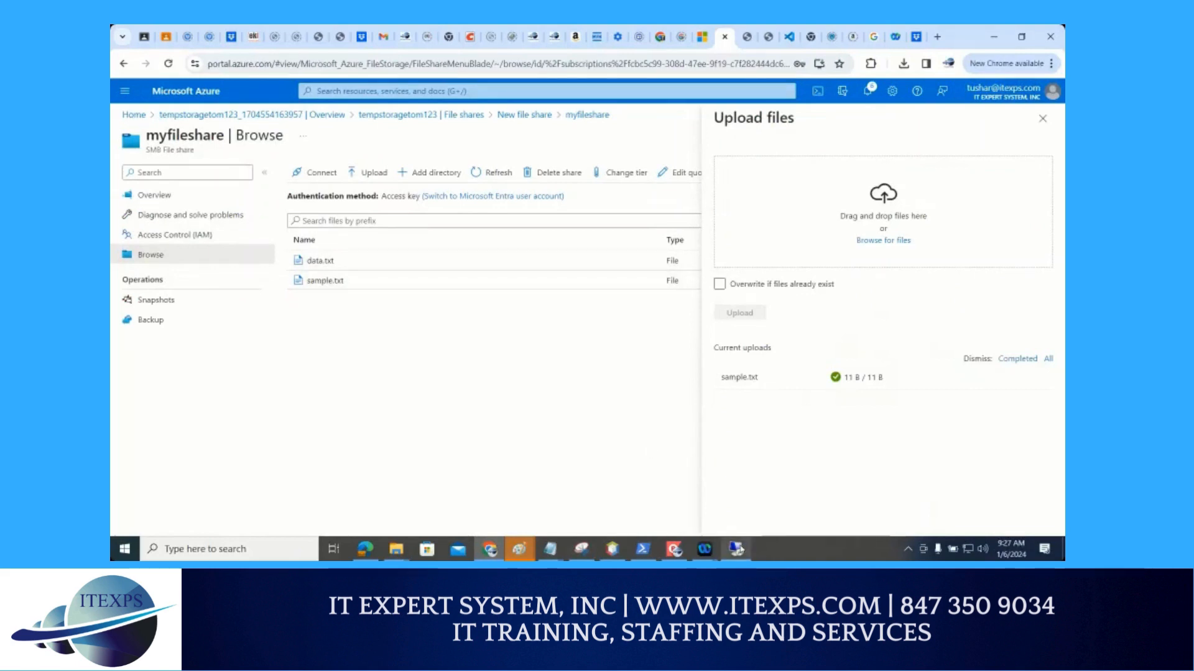
{"action": "left_click", "coordinate": [738, 549]}
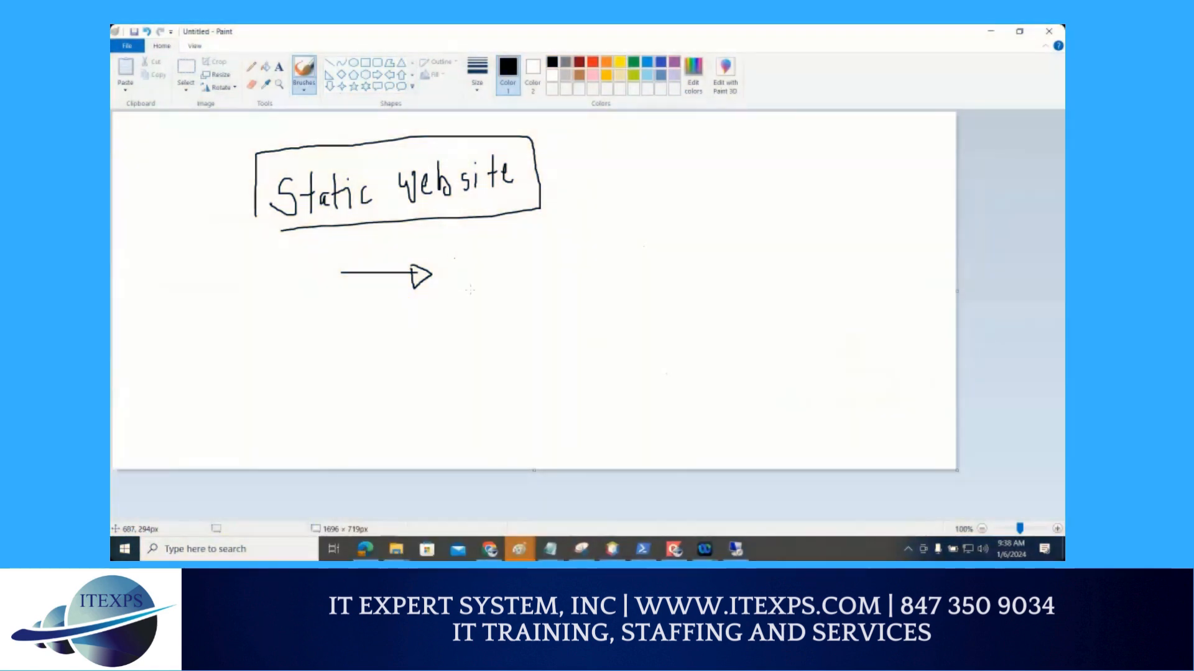
Handwrite an underlined "Web" after the arrow, draw a ticked box beside it, and write an underlined "Hosting" beside the Static website heading
{"action": "mouse_move", "coordinate": [454, 258]}
{"action": "left_mouse_down"}
{"action": "mouse_move", "coordinate": [468, 287]}
{"action": "mouse_move", "coordinate": [480, 259]}
{"action": "mouse_move", "coordinate": [495, 281]}
{"action": "mouse_move", "coordinate": [521, 280]}
{"action": "left_mouse_up"}
{"action": "left_click", "coordinate": [566, 246]}
{"action": "mouse_move", "coordinate": [564, 245]}
{"action": "left_mouse_down"}
{"action": "mouse_move", "coordinate": [602, 230]}
{"action": "mouse_move", "coordinate": [557, 250]}
{"action": "mouse_move", "coordinate": [617, 258]}
{"action": "mouse_move", "coordinate": [603, 219]}
{"action": "mouse_move", "coordinate": [556, 228]}
{"action": "left_mouse_up"}
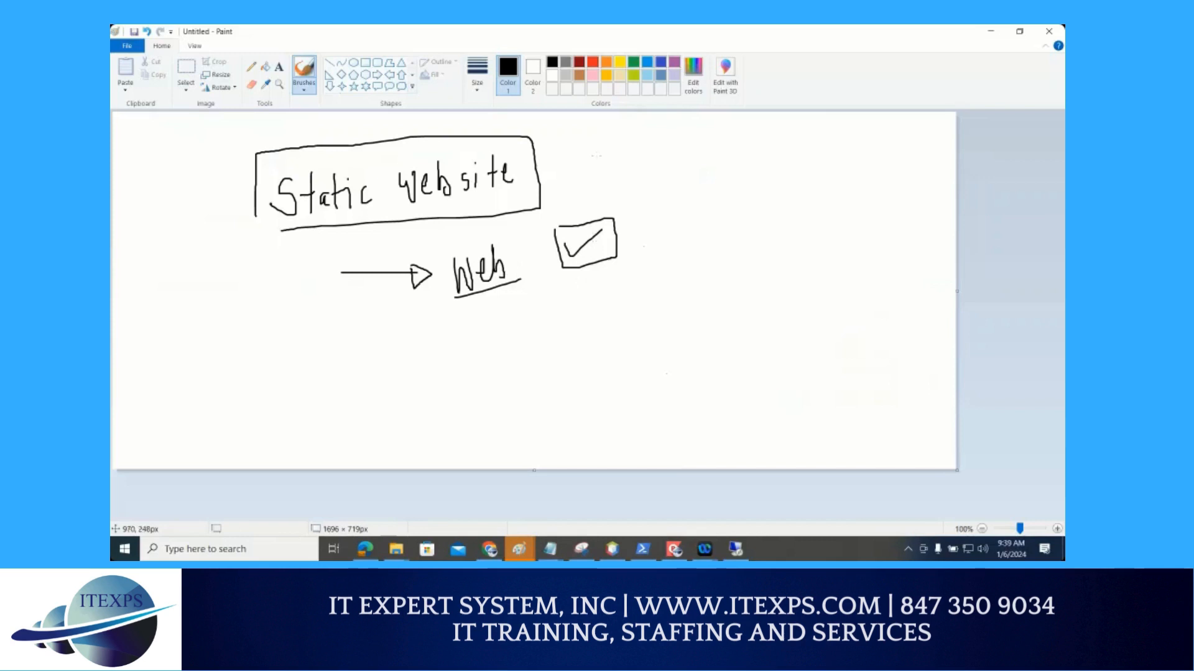
{"action": "mouse_move", "coordinate": [587, 147]}
{"action": "left_mouse_down"}
{"action": "mouse_move", "coordinate": [592, 174]}
{"action": "mouse_move", "coordinate": [609, 171]}
{"action": "left_mouse_up"}
{"action": "mouse_move", "coordinate": [589, 160]}
{"action": "left_mouse_down"}
{"action": "mouse_move", "coordinate": [622, 152]}
{"action": "mouse_move", "coordinate": [624, 167]}
{"action": "mouse_move", "coordinate": [658, 143]}
{"action": "mouse_move", "coordinate": [689, 169]}
{"action": "left_mouse_up"}
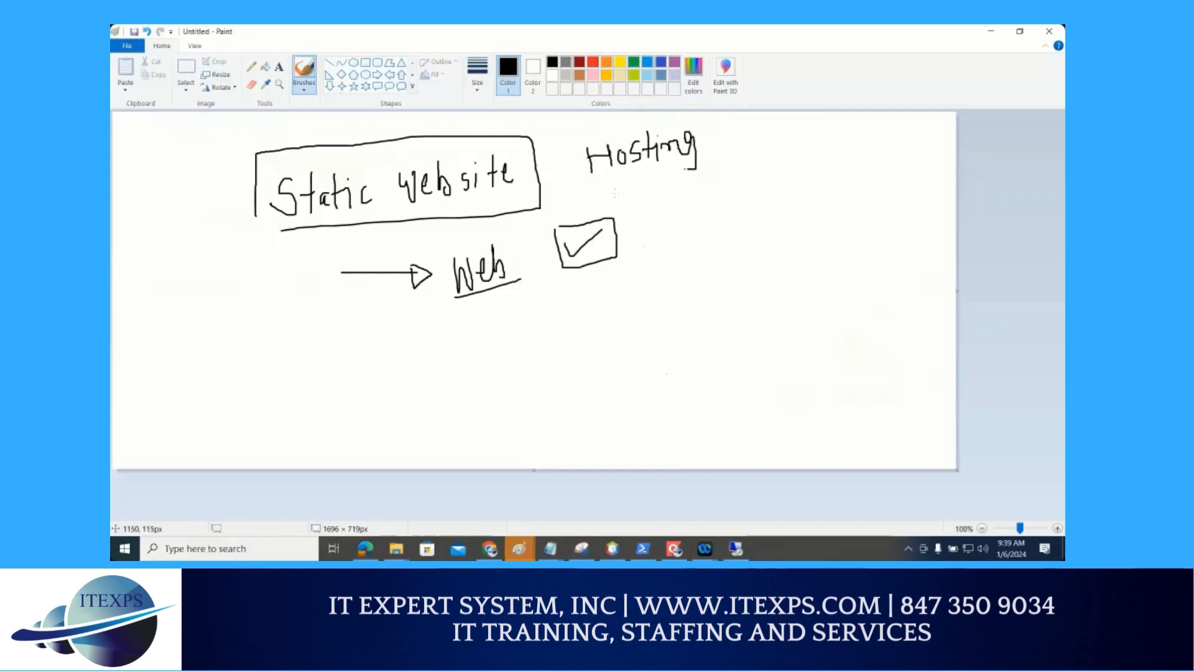
{"action": "left_click_drag", "start_coordinate": [595, 193], "coordinate": [728, 158]}
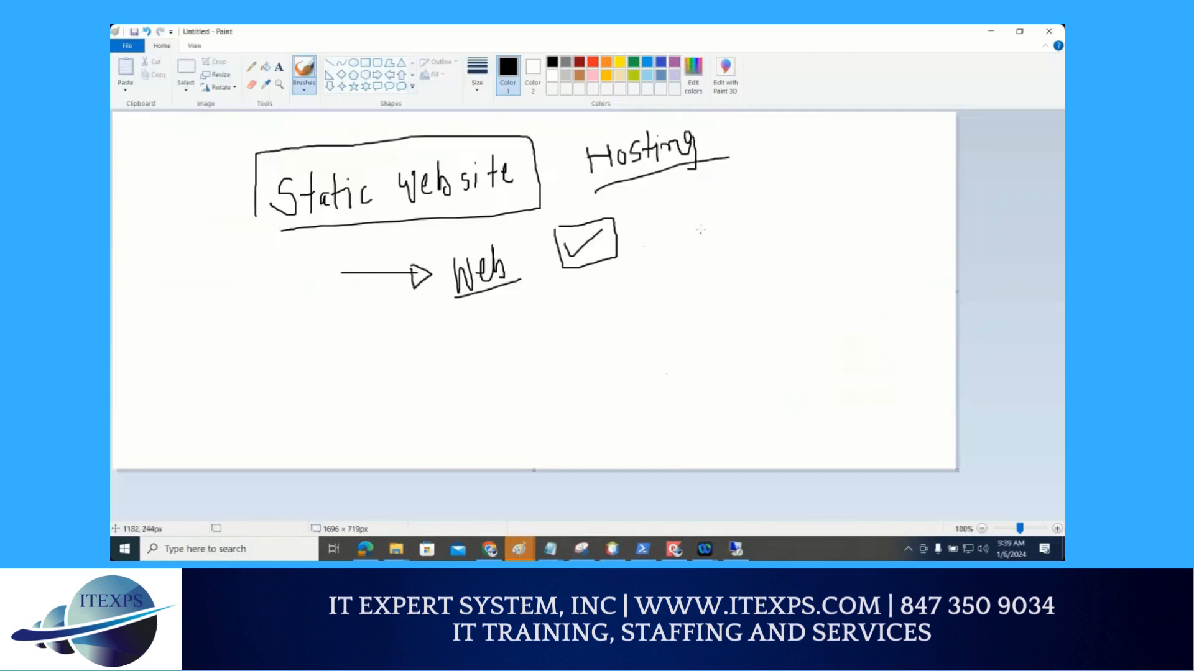
Handwrite a bulleted, underlined "$web" with a bracket branching into three arrows, and write "html" above the arrows
{"action": "mouse_move", "coordinate": [741, 209]}
{"action": "left_mouse_down"}
{"action": "mouse_move", "coordinate": [737, 232]}
{"action": "mouse_move", "coordinate": [771, 216]}
{"action": "left_mouse_up"}
{"action": "mouse_move", "coordinate": [776, 190]}
{"action": "left_mouse_down"}
{"action": "mouse_move", "coordinate": [777, 225]}
{"action": "mouse_move", "coordinate": [797, 212]}
{"action": "mouse_move", "coordinate": [819, 264]}
{"action": "left_mouse_up"}
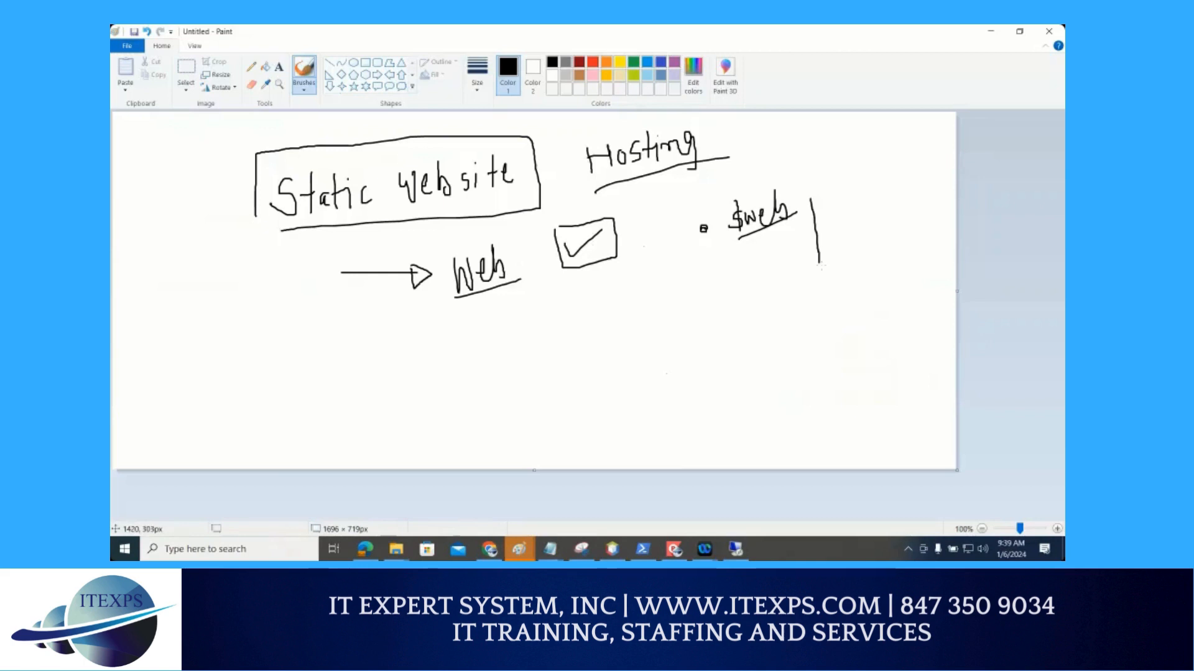
{"action": "left_click_drag", "start_coordinate": [812, 201], "coordinate": [836, 208]}
{"action": "mouse_move", "coordinate": [820, 269]}
{"action": "left_mouse_down"}
{"action": "mouse_move", "coordinate": [839, 266]}
{"action": "mouse_move", "coordinate": [828, 274]}
{"action": "mouse_move", "coordinate": [837, 240]}
{"action": "left_mouse_up"}
{"action": "mouse_move", "coordinate": [837, 143]}
{"action": "left_mouse_down"}
{"action": "mouse_move", "coordinate": [854, 169]}
{"action": "mouse_move", "coordinate": [882, 149]}
{"action": "left_mouse_up"}
{"action": "left_click_drag", "start_coordinate": [882, 149], "coordinate": [891, 133]}
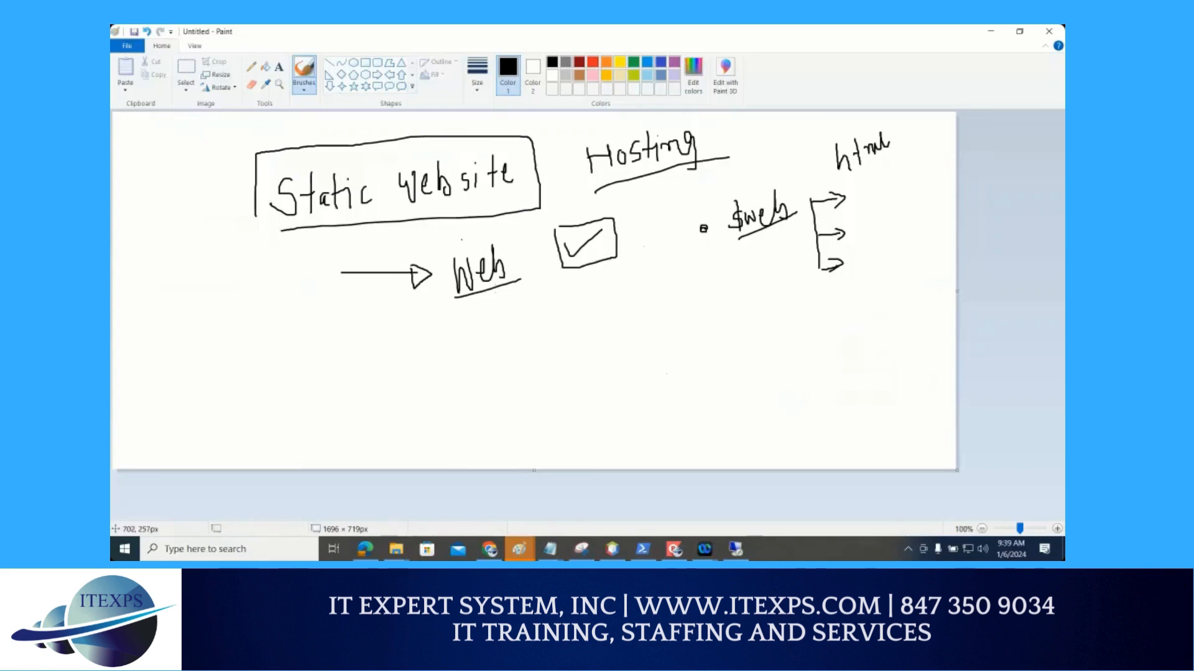
Write an underlined "Priv" with a curved arrow to $web, and a ticked box labelled "public" beside an underlined "Cont"
{"action": "mouse_move", "coordinate": [558, 320]}
{"action": "left_mouse_down"}
{"action": "mouse_move", "coordinate": [551, 335]}
{"action": "mouse_move", "coordinate": [577, 313]}
{"action": "mouse_move", "coordinate": [606, 315]}
{"action": "left_mouse_up"}
{"action": "left_click_drag", "start_coordinate": [558, 355], "coordinate": [609, 324]}
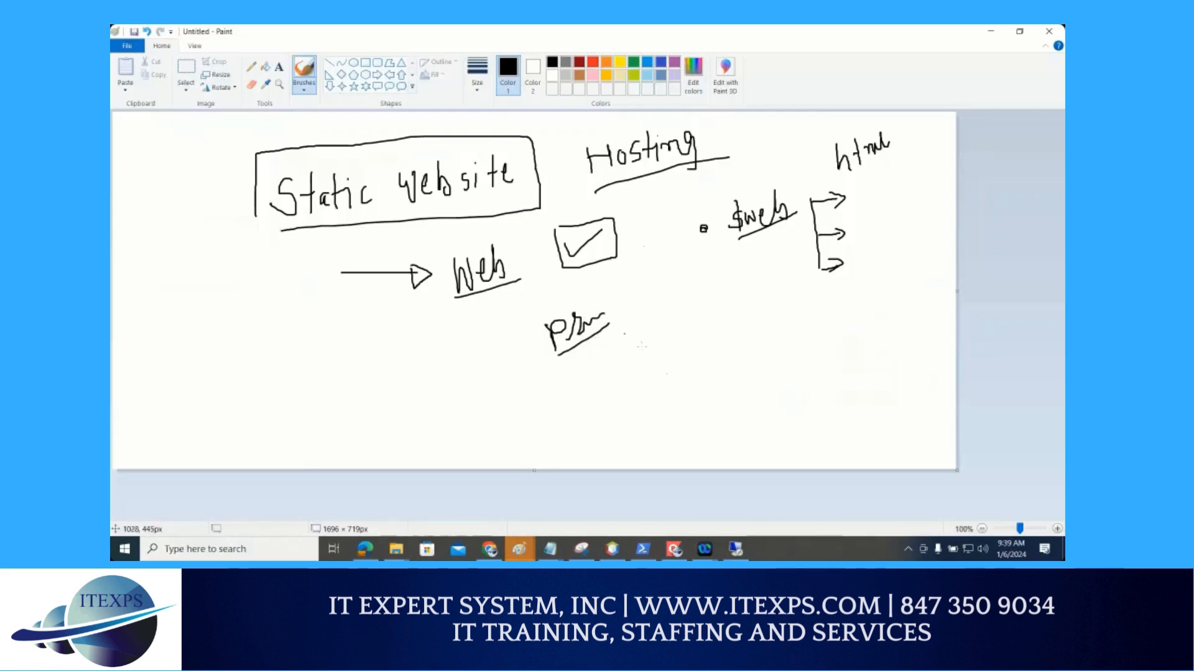
{"action": "mouse_move", "coordinate": [621, 333]}
{"action": "left_mouse_down"}
{"action": "mouse_move", "coordinate": [641, 348]}
{"action": "mouse_move", "coordinate": [725, 251]}
{"action": "mouse_move", "coordinate": [724, 265]}
{"action": "left_mouse_up"}
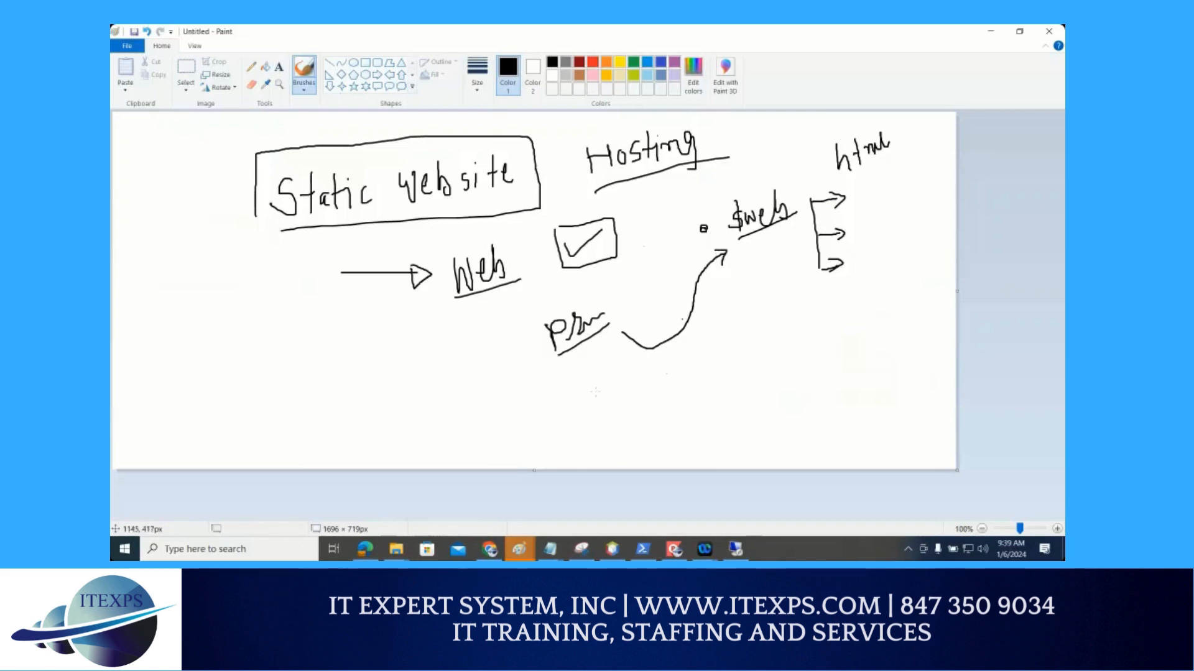
{"action": "left_click_drag", "start_coordinate": [577, 397], "coordinate": [606, 375]}
{"action": "mouse_move", "coordinate": [569, 421]}
{"action": "left_mouse_down"}
{"action": "mouse_move", "coordinate": [561, 403]}
{"action": "mouse_move", "coordinate": [616, 367]}
{"action": "mouse_move", "coordinate": [554, 421]}
{"action": "left_mouse_up"}
{"action": "mouse_move", "coordinate": [470, 409]}
{"action": "left_mouse_down"}
{"action": "mouse_move", "coordinate": [466, 429]}
{"action": "mouse_move", "coordinate": [499, 417]}
{"action": "mouse_move", "coordinate": [619, 429]}
{"action": "mouse_move", "coordinate": [664, 407]}
{"action": "left_mouse_up"}
{"action": "left_click_drag", "start_coordinate": [620, 450], "coordinate": [675, 410]}
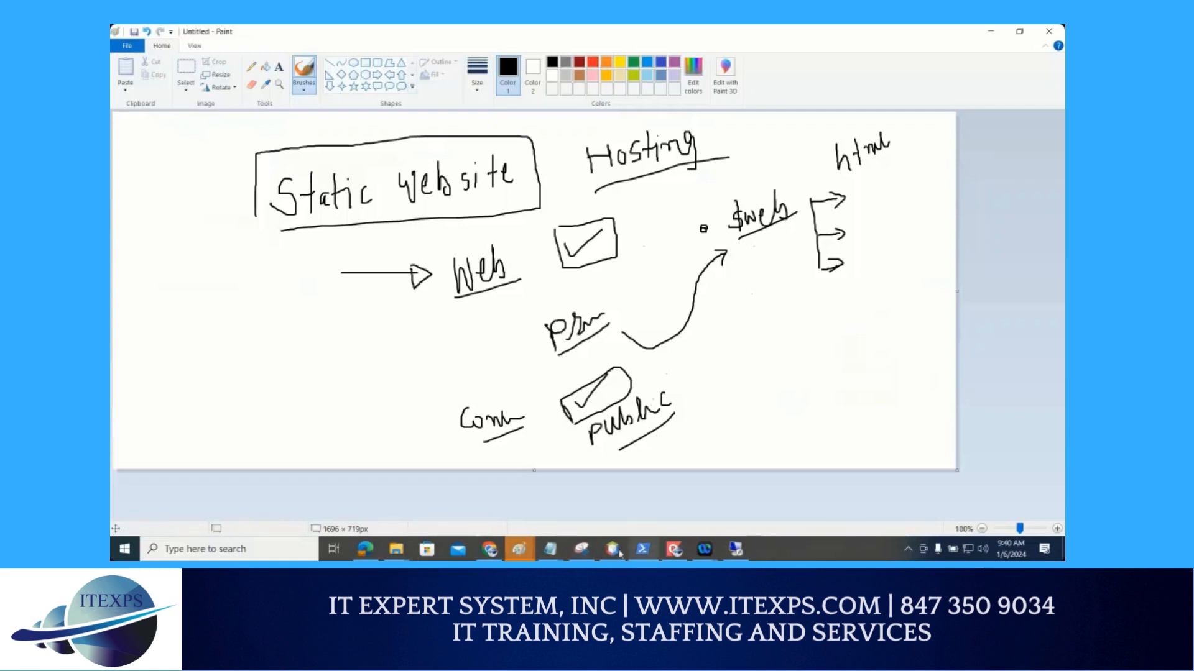
Switch to the Azure portal in Chrome, underline tempstoragetom123 in the breadcrumb, and open that storage account's file shares page
{"action": "left_click", "coordinate": [487, 550]}
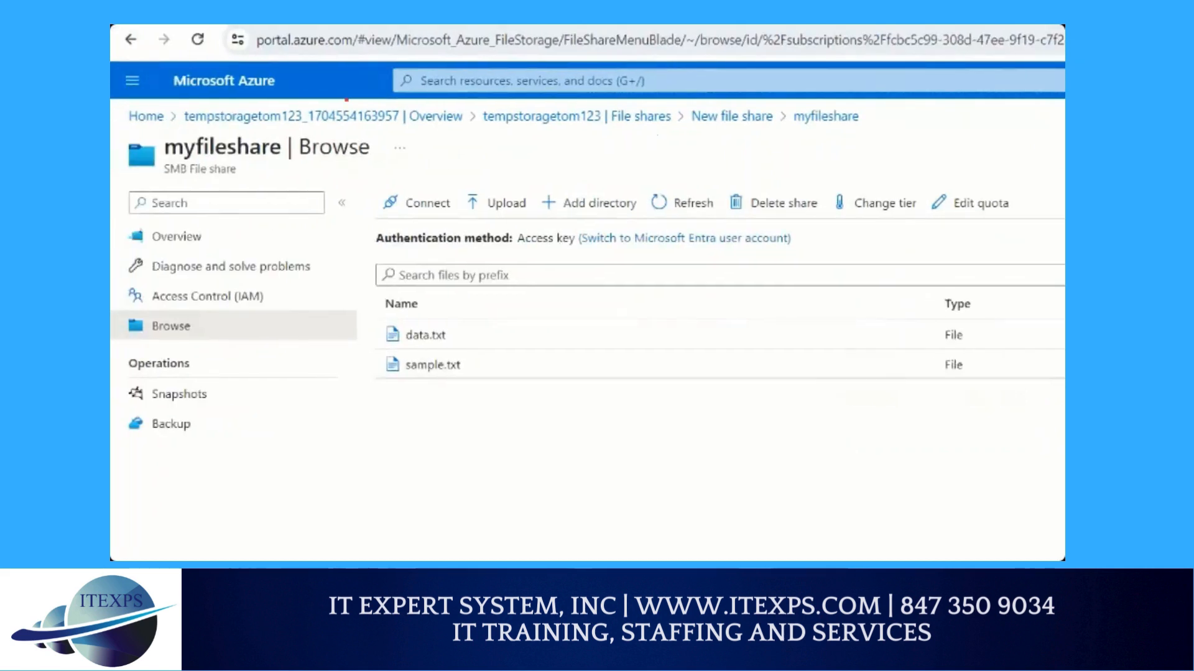
{"action": "left_click_drag", "start_coordinate": [303, 96], "coordinate": [227, 117]}
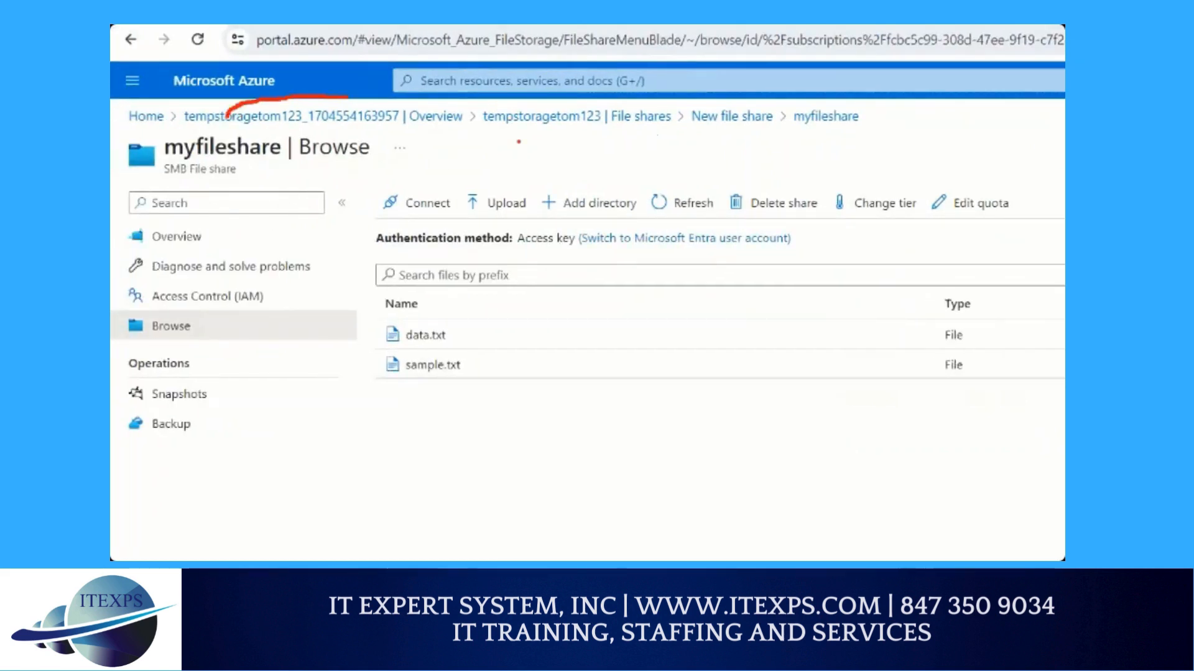
{"action": "left_click_drag", "start_coordinate": [486, 130], "coordinate": [569, 127]}
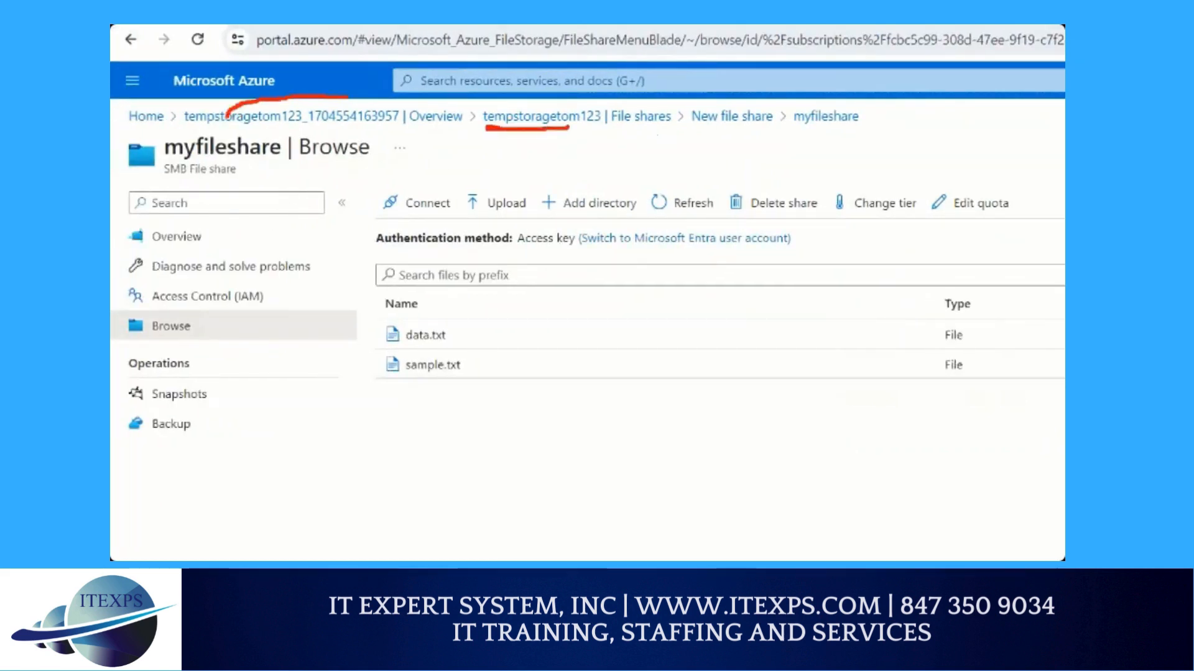
{"action": "left_click_drag", "start_coordinate": [485, 132], "coordinate": [596, 139]}
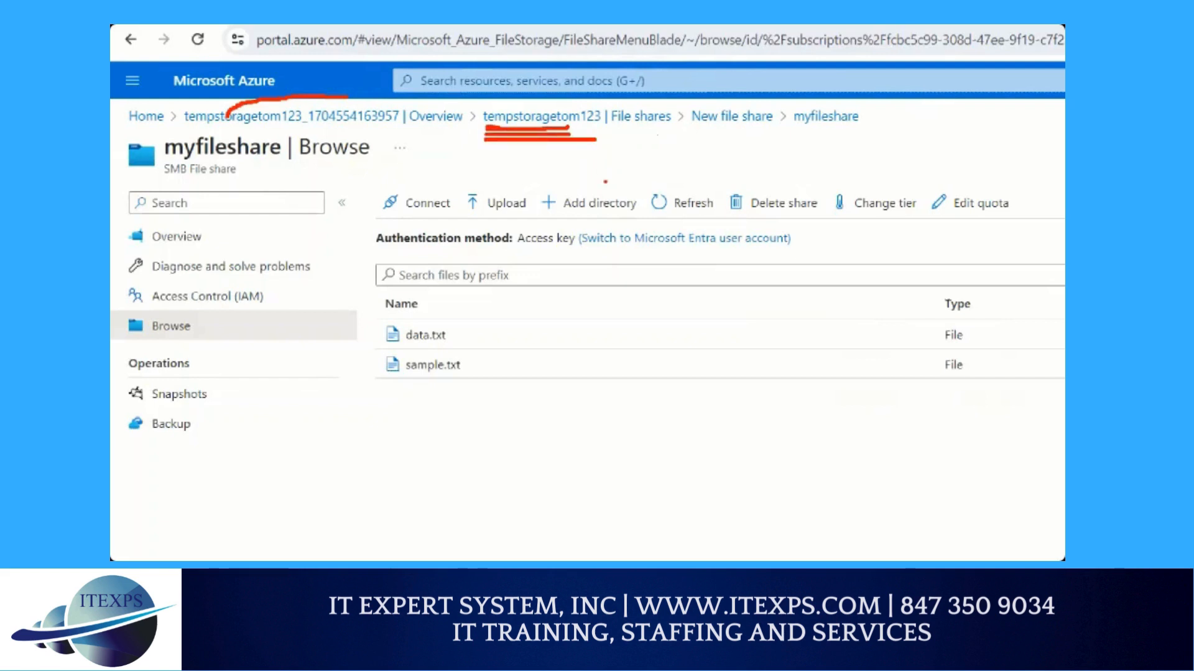
{"action": "left_click", "coordinate": [545, 116]}
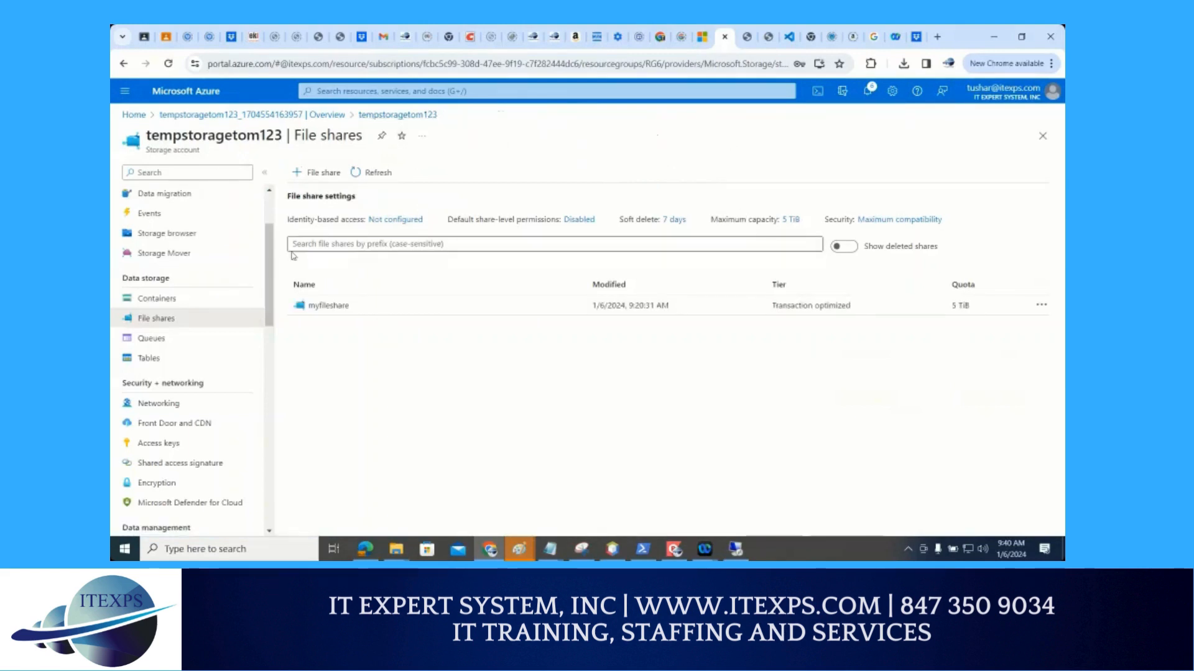
Circle tempstoragetom123 in the magnified view, write "storage" beside it, and draw an arrow to the underlined Static website entry
{"action": "left_click_drag", "start_coordinate": [270, 260], "coordinate": [270, 316]}
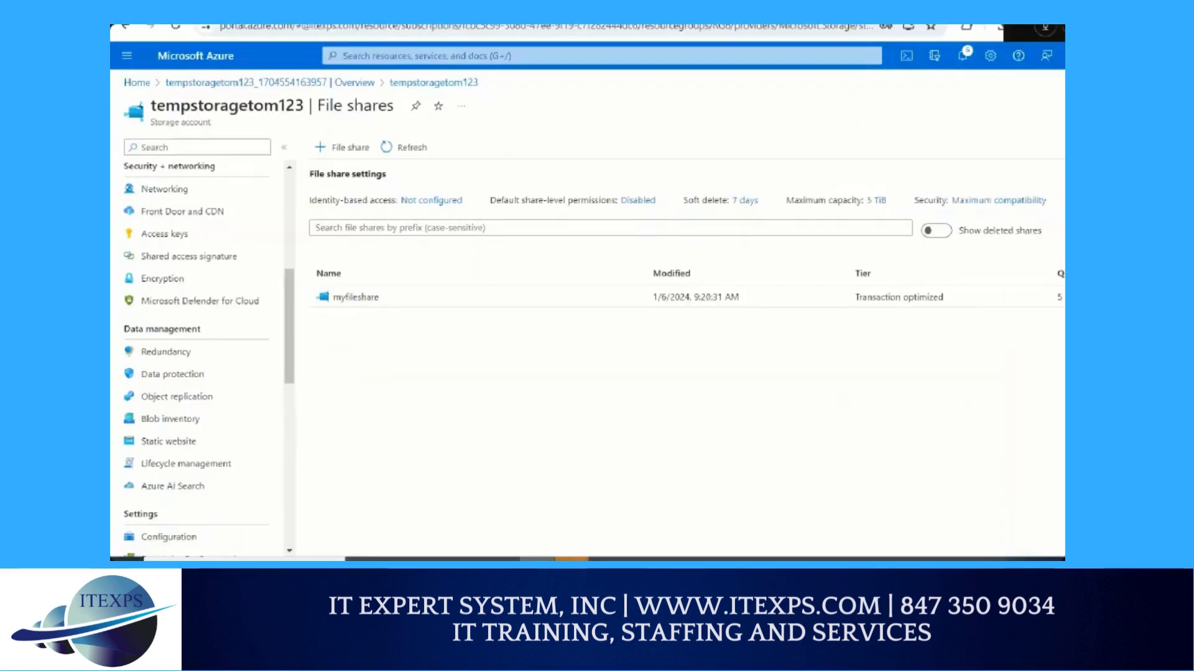
{"action": "mouse_move", "coordinate": [447, 64]}
{"action": "left_mouse_down"}
{"action": "mouse_move", "coordinate": [407, 66]}
{"action": "mouse_move", "coordinate": [427, 108]}
{"action": "mouse_move", "coordinate": [493, 69]}
{"action": "mouse_move", "coordinate": [395, 62]}
{"action": "mouse_move", "coordinate": [451, 113]}
{"action": "mouse_move", "coordinate": [462, 94]}
{"action": "mouse_move", "coordinate": [498, 129]}
{"action": "left_mouse_up"}
{"action": "mouse_move", "coordinate": [520, 82]}
{"action": "left_mouse_down"}
{"action": "mouse_move", "coordinate": [526, 125]}
{"action": "mouse_move", "coordinate": [530, 100]}
{"action": "left_mouse_up"}
{"action": "mouse_move", "coordinate": [534, 104]}
{"action": "left_mouse_down"}
{"action": "mouse_move", "coordinate": [529, 124]}
{"action": "mouse_move", "coordinate": [555, 94]}
{"action": "mouse_move", "coordinate": [579, 123]}
{"action": "left_mouse_up"}
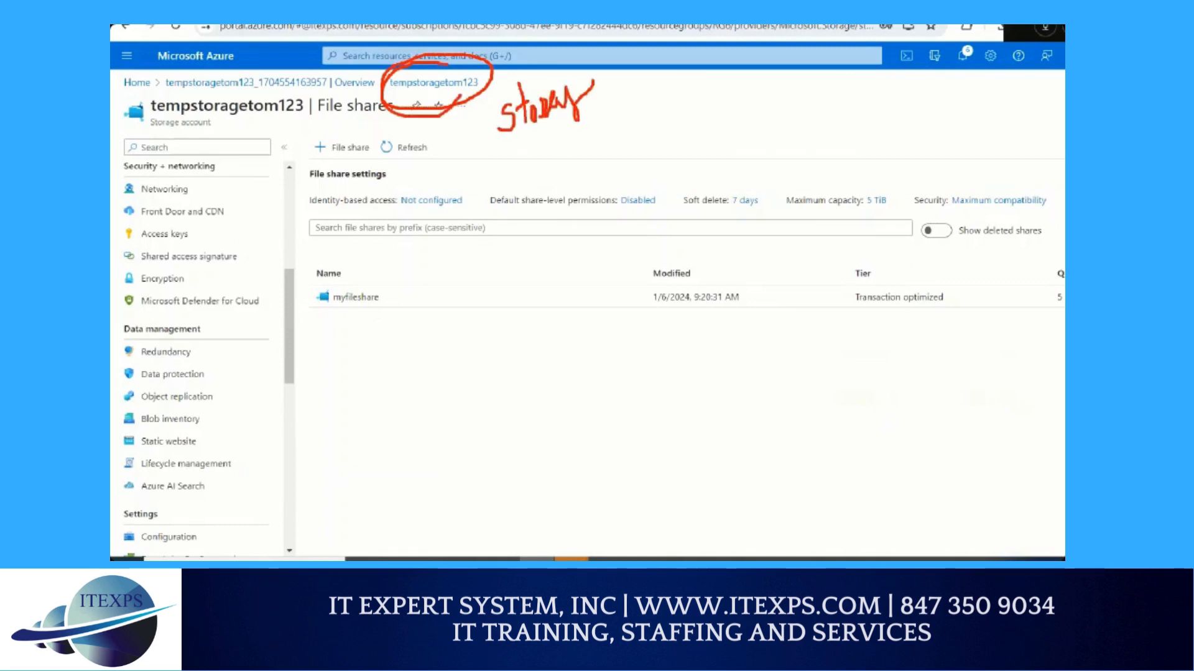
{"action": "left_click_drag", "start_coordinate": [584, 71], "coordinate": [603, 100]}
{"action": "mouse_move", "coordinate": [501, 143]}
{"action": "left_mouse_down"}
{"action": "mouse_move", "coordinate": [393, 277]}
{"action": "mouse_move", "coordinate": [198, 442]}
{"action": "left_mouse_up"}
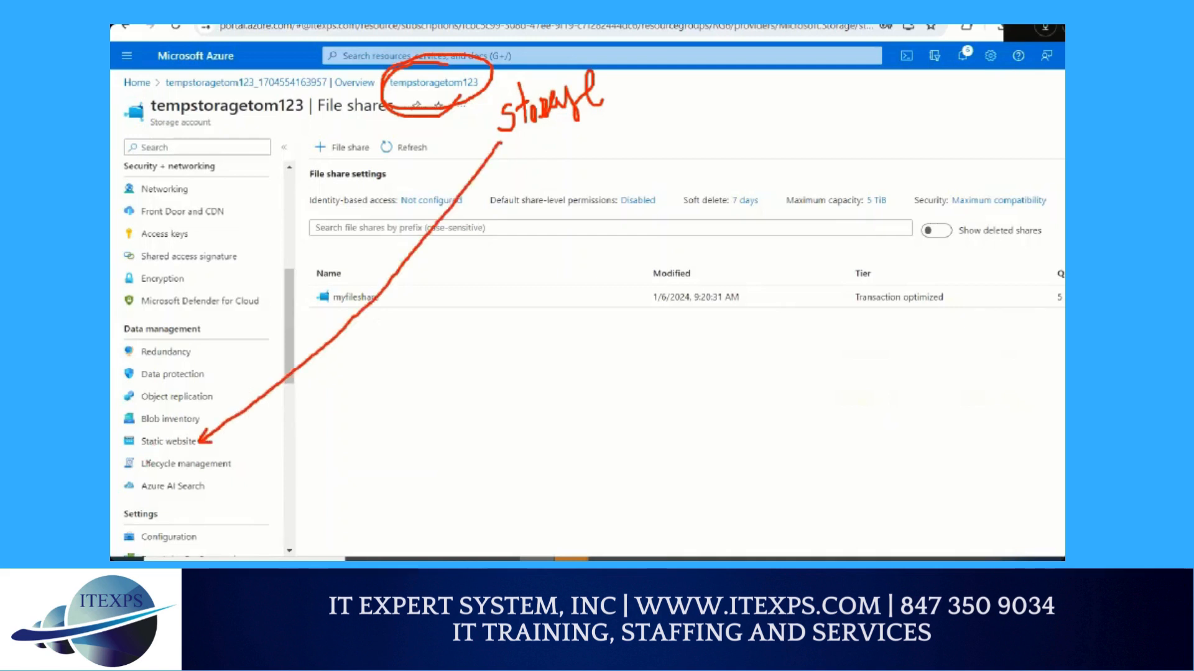
{"action": "left_click_drag", "start_coordinate": [125, 451], "coordinate": [182, 456]}
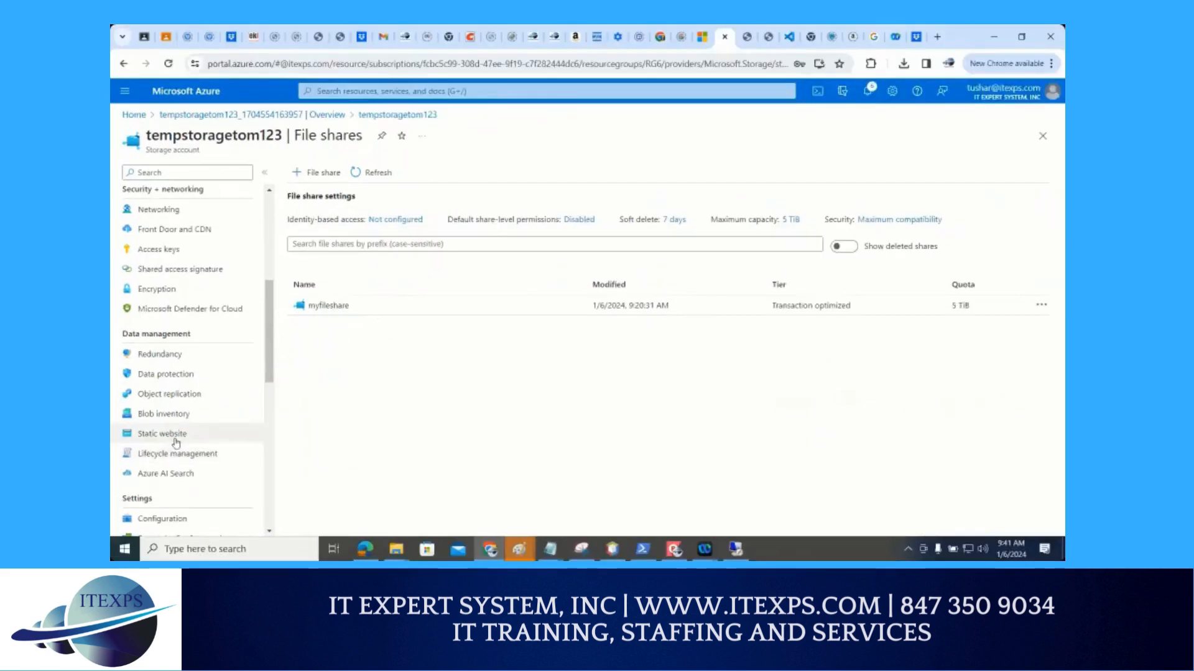
Open the storage account's Static website settings, mark that entry with an arrow and underline, and set Static website to Enabled
{"action": "left_click", "coordinate": [184, 446]}
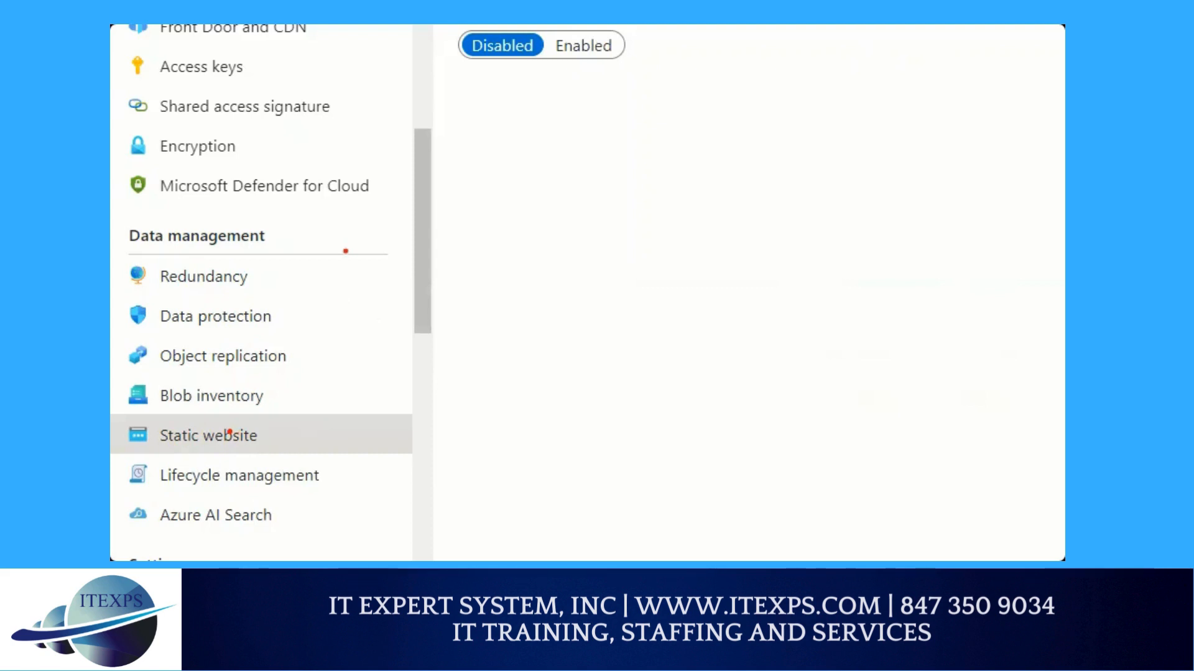
{"action": "left_click_drag", "start_coordinate": [366, 153], "coordinate": [382, 421]}
{"action": "left_click_drag", "start_coordinate": [373, 396], "coordinate": [392, 420]}
{"action": "left_click_drag", "start_coordinate": [175, 458], "coordinate": [260, 454]}
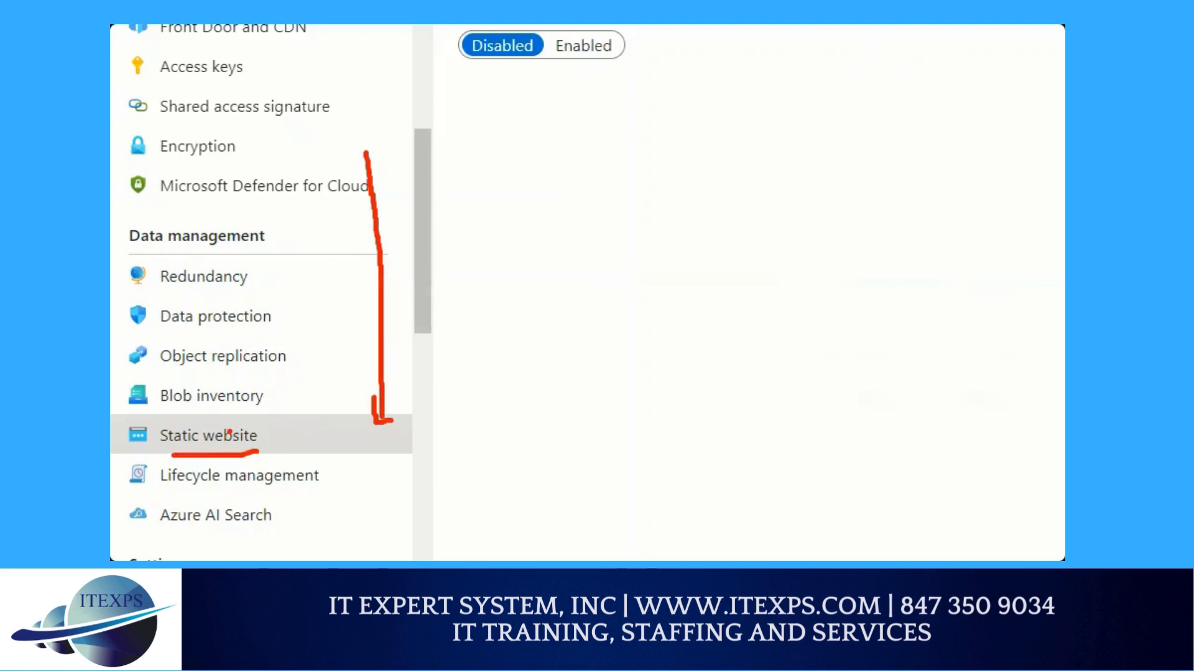
{"action": "left_click_drag", "start_coordinate": [160, 457], "coordinate": [278, 452]}
{"action": "left_click", "coordinate": [583, 46]}
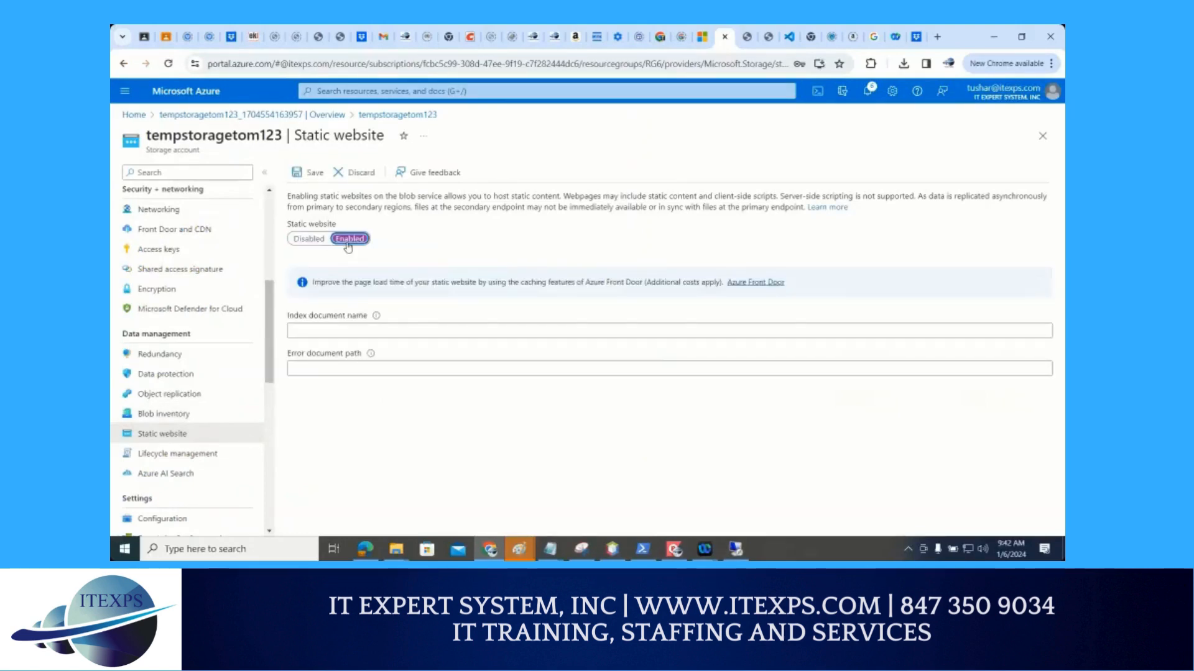
Underline the Enabled setting, circle the index document name field, and sketch a browser window labelled "index.h" on the magnified view
{"action": "left_click_drag", "start_coordinate": [330, 250], "coordinate": [364, 253]}
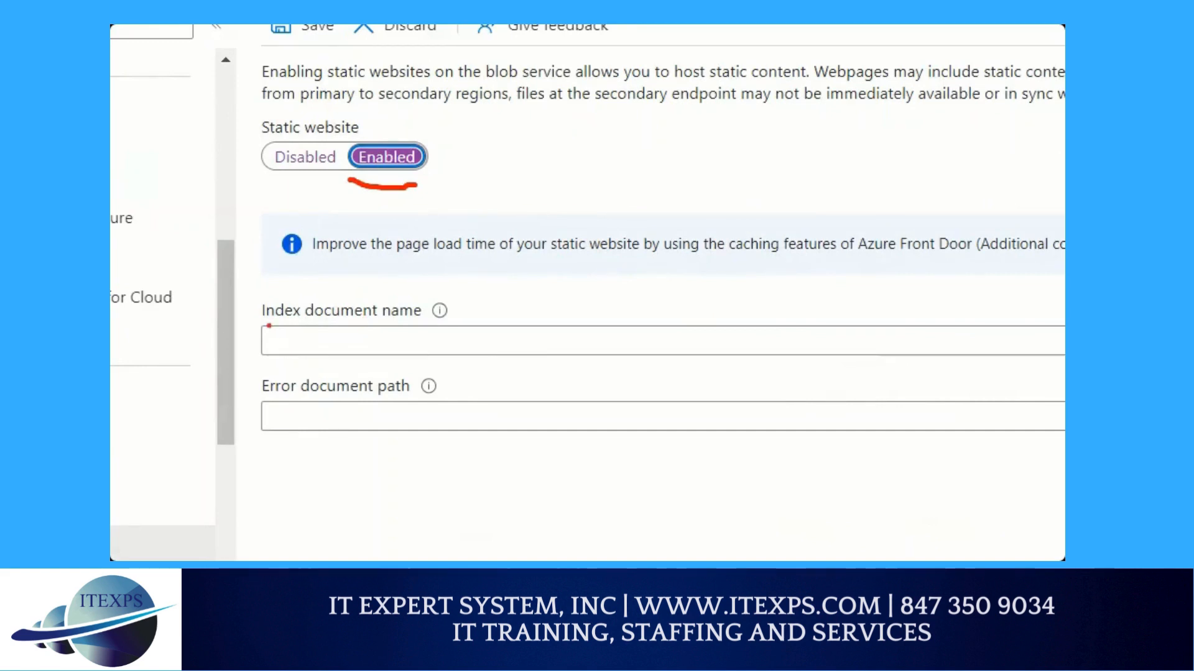
{"action": "mouse_move", "coordinate": [264, 324]}
{"action": "left_mouse_down"}
{"action": "mouse_move", "coordinate": [337, 311]}
{"action": "mouse_move", "coordinate": [336, 351]}
{"action": "mouse_move", "coordinate": [261, 342]}
{"action": "left_mouse_up"}
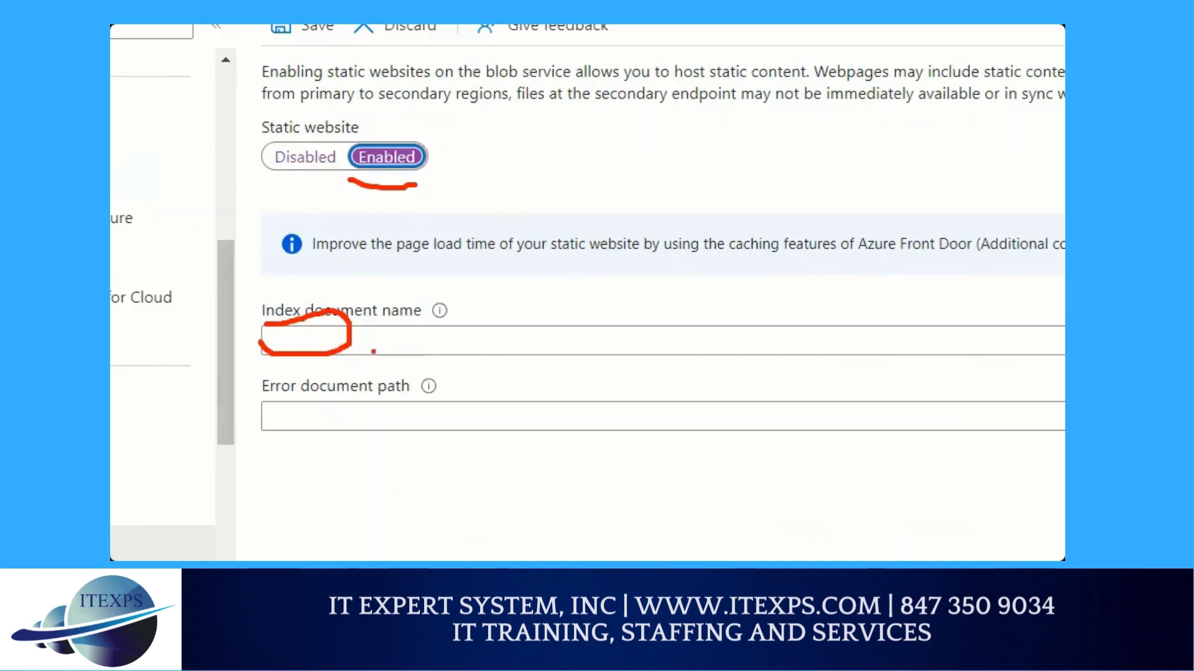
{"action": "mouse_move", "coordinate": [611, 78]}
{"action": "left_mouse_down"}
{"action": "mouse_move", "coordinate": [628, 291]}
{"action": "mouse_move", "coordinate": [867, 193]}
{"action": "mouse_move", "coordinate": [755, 51]}
{"action": "mouse_move", "coordinate": [644, 67]}
{"action": "left_mouse_up"}
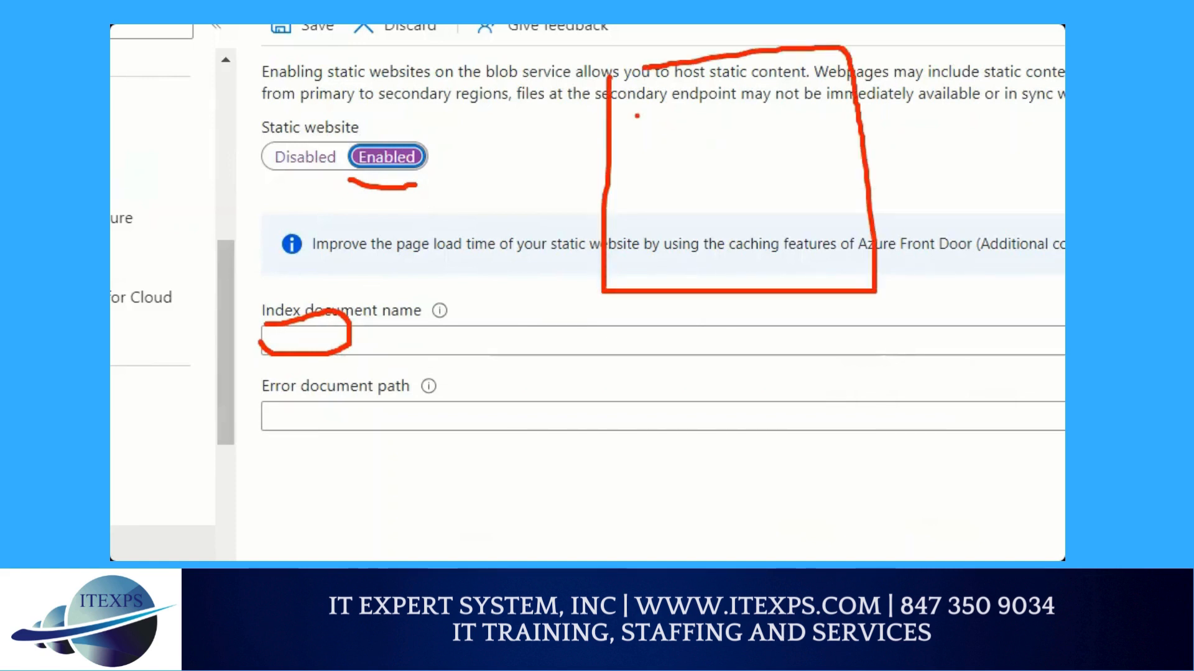
{"action": "left_click_drag", "start_coordinate": [626, 115], "coordinate": [836, 96]}
{"action": "mouse_move", "coordinate": [842, 147]}
{"action": "left_mouse_down"}
{"action": "mouse_move", "coordinate": [926, 133]}
{"action": "mouse_move", "coordinate": [936, 149]}
{"action": "mouse_move", "coordinate": [951, 130]}
{"action": "mouse_move", "coordinate": [968, 152]}
{"action": "left_mouse_up"}
{"action": "left_click", "coordinate": [933, 106]}
{"action": "mouse_move", "coordinate": [988, 97]}
{"action": "left_mouse_down"}
{"action": "mouse_move", "coordinate": [995, 138]}
{"action": "mouse_move", "coordinate": [1040, 132]}
{"action": "mouse_move", "coordinate": [1064, 112]}
{"action": "left_mouse_up"}
{"action": "left_click", "coordinate": [1042, 130]}
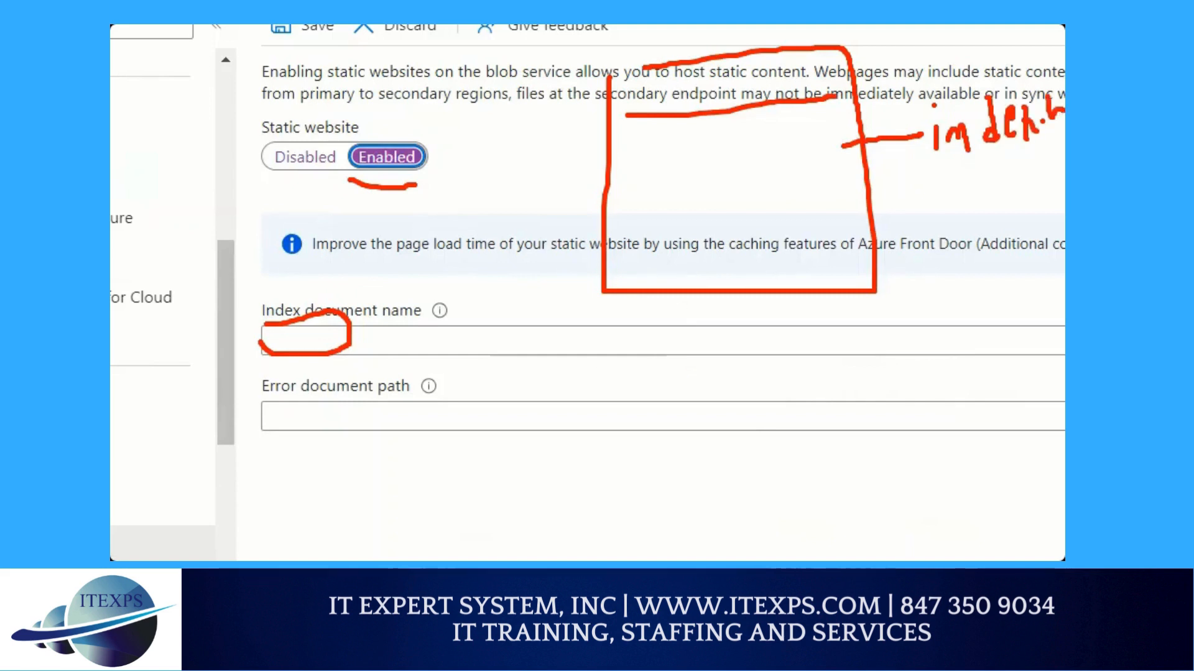
Write and underline "error.html" below the sketched browser window
{"action": "mouse_move", "coordinate": [680, 326]}
{"action": "left_mouse_down"}
{"action": "mouse_move", "coordinate": [709, 331]}
{"action": "mouse_move", "coordinate": [746, 303]}
{"action": "mouse_move", "coordinate": [794, 305]}
{"action": "mouse_move", "coordinate": [835, 342]}
{"action": "mouse_move", "coordinate": [864, 317]}
{"action": "mouse_move", "coordinate": [873, 335]}
{"action": "mouse_move", "coordinate": [907, 292]}
{"action": "mouse_move", "coordinate": [917, 320]}
{"action": "left_mouse_up"}
{"action": "left_click", "coordinate": [755, 312]}
{"action": "left_click_drag", "start_coordinate": [839, 366], "coordinate": [906, 342]}
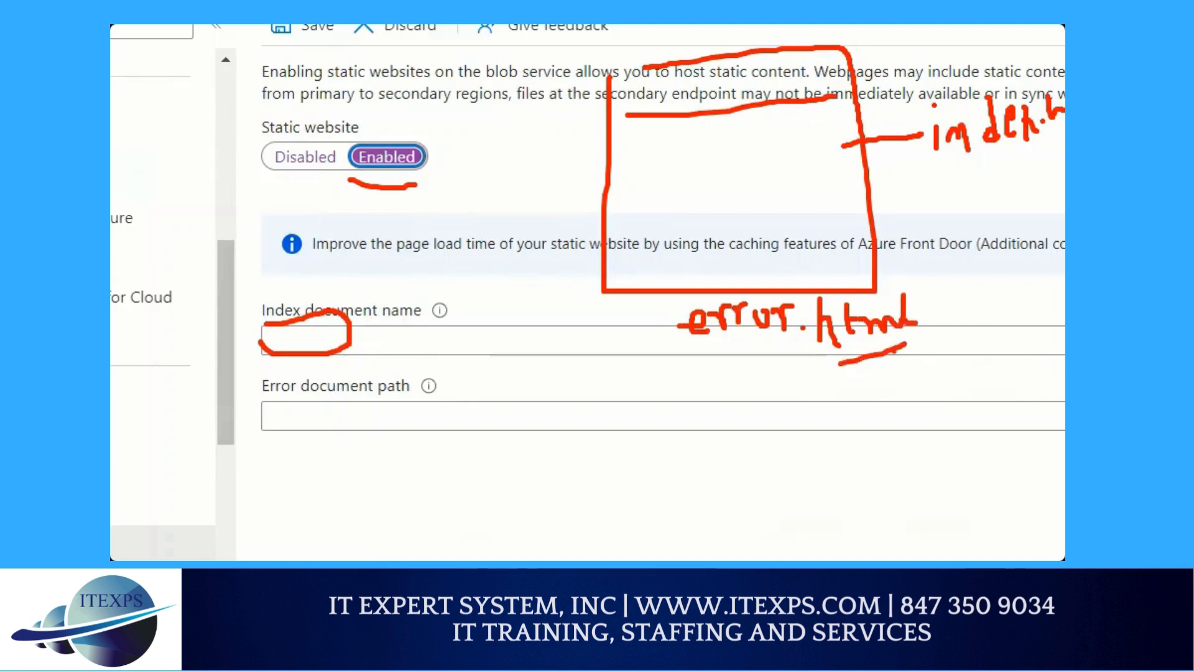
{"action": "left_click", "coordinate": [810, 350]}
Sketch two file boxes below the document fields, labelling one "index.h" and the other "e" with a trailing line
{"action": "mouse_move", "coordinate": [409, 456]}
{"action": "left_mouse_down"}
{"action": "mouse_move", "coordinate": [431, 455]}
{"action": "mouse_move", "coordinate": [515, 525]}
{"action": "mouse_move", "coordinate": [428, 534]}
{"action": "mouse_move", "coordinate": [415, 467]}
{"action": "left_mouse_up"}
{"action": "mouse_move", "coordinate": [606, 436]}
{"action": "left_mouse_down"}
{"action": "mouse_move", "coordinate": [706, 421]}
{"action": "mouse_move", "coordinate": [724, 500]}
{"action": "mouse_move", "coordinate": [642, 509]}
{"action": "mouse_move", "coordinate": [607, 428]}
{"action": "left_mouse_up"}
{"action": "mouse_move", "coordinate": [387, 418]}
{"action": "left_mouse_down"}
{"action": "mouse_move", "coordinate": [391, 443]}
{"action": "mouse_move", "coordinate": [413, 420]}
{"action": "mouse_move", "coordinate": [487, 419]}
{"action": "left_mouse_up"}
{"action": "left_click_drag", "start_coordinate": [493, 384], "coordinate": [492, 422]}
{"action": "left_click_drag", "start_coordinate": [484, 403], "coordinate": [513, 404]}
{"action": "left_click", "coordinate": [507, 400]}
{"action": "left_click_drag", "start_coordinate": [513, 398], "coordinate": [569, 390]}
{"action": "left_click", "coordinate": [576, 387]}
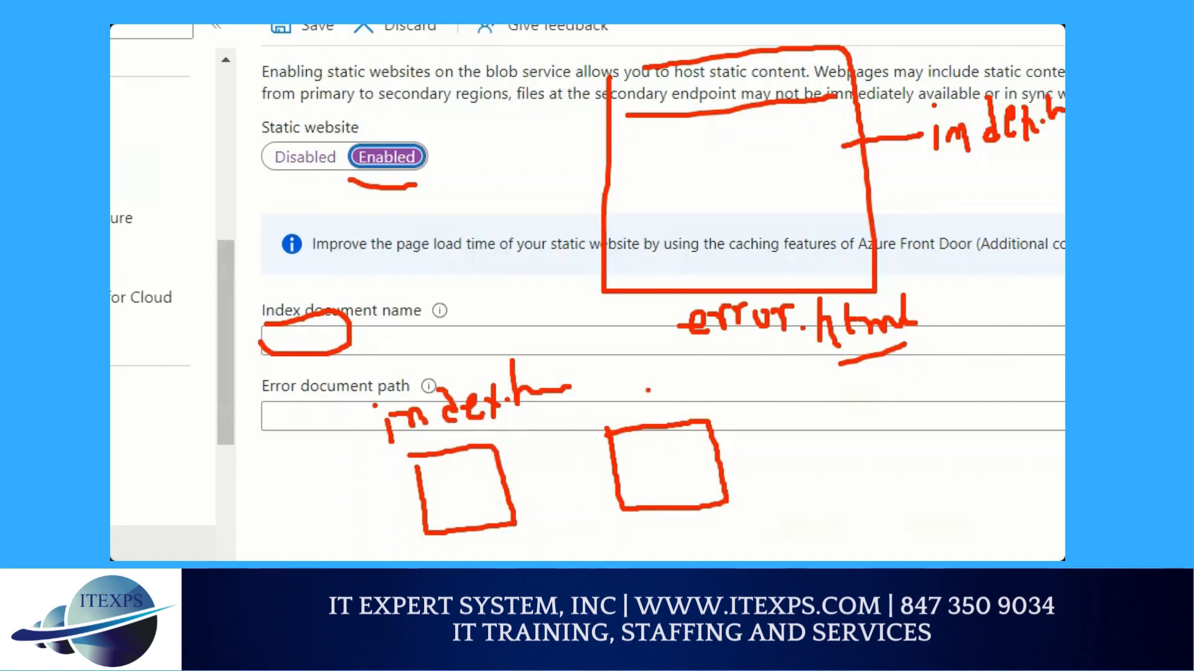
{"action": "mouse_move", "coordinate": [647, 393]}
{"action": "left_mouse_down"}
{"action": "mouse_move", "coordinate": [659, 381]}
{"action": "mouse_move", "coordinate": [668, 403]}
{"action": "left_mouse_up"}
{"action": "left_click_drag", "start_coordinate": [671, 391], "coordinate": [725, 390]}
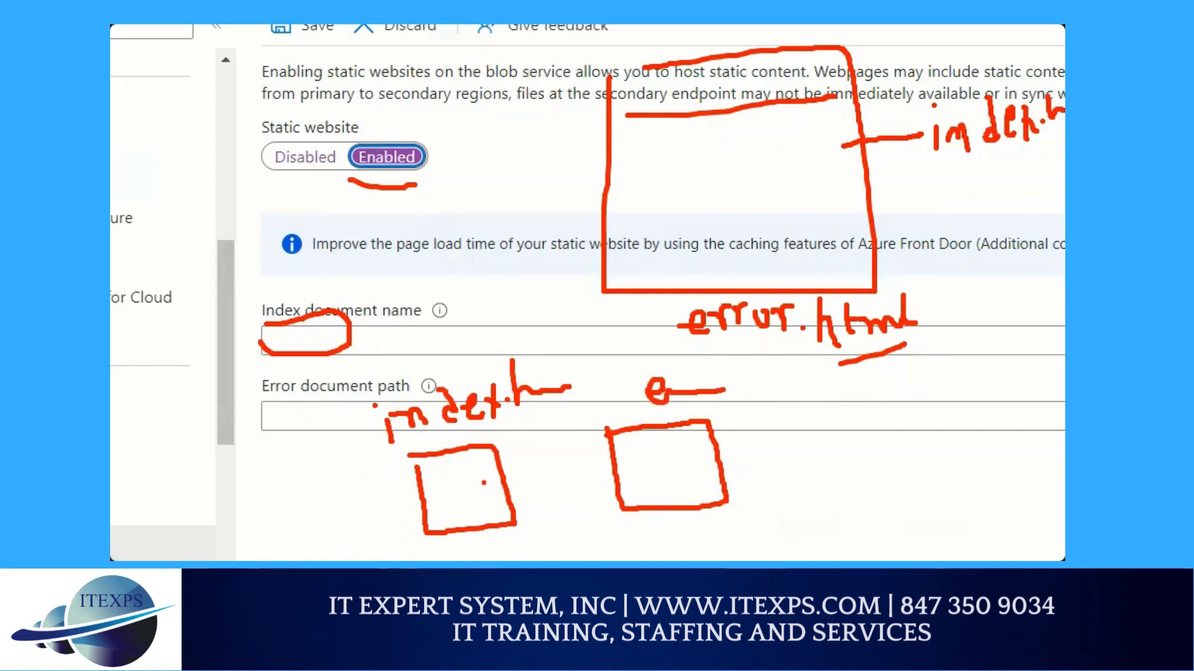
Draw connecting lines from both file boxes up to a handwritten "$web" label beside the sketched browser window
{"action": "left_click_drag", "start_coordinate": [486, 482], "coordinate": [300, 464]}
{"action": "left_click_drag", "start_coordinate": [646, 474], "coordinate": [511, 411]}
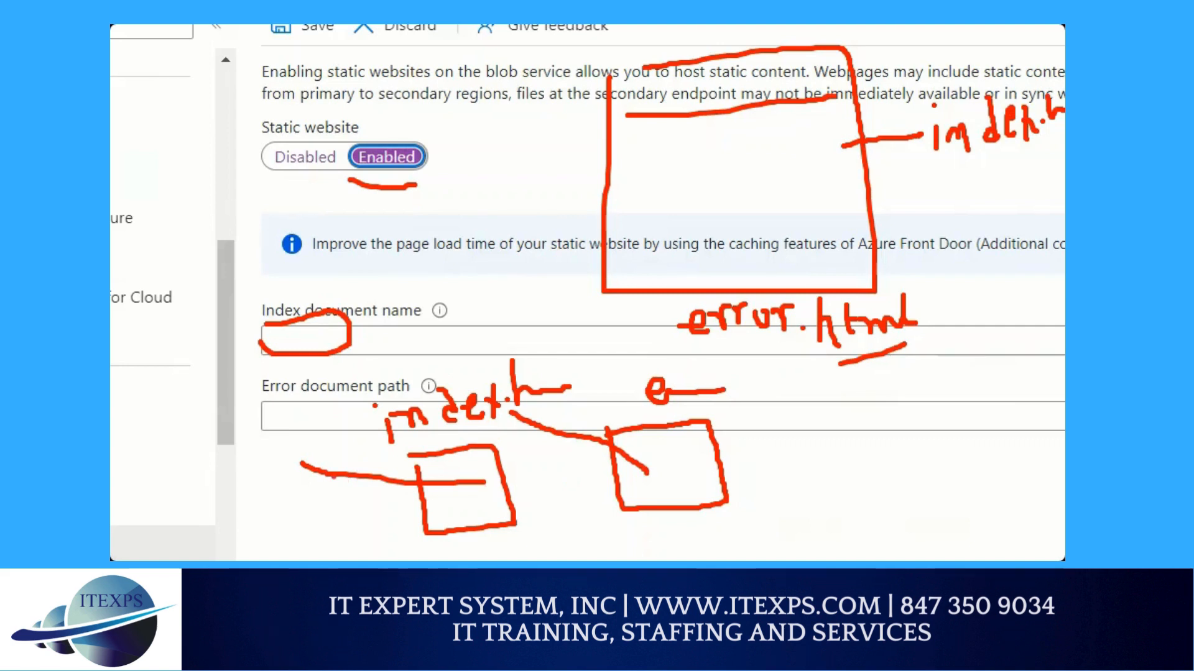
{"action": "mouse_move", "coordinate": [301, 465]}
{"action": "left_mouse_down"}
{"action": "mouse_move", "coordinate": [348, 212]}
{"action": "mouse_move", "coordinate": [488, 115]}
{"action": "left_mouse_up"}
{"action": "mouse_move", "coordinate": [440, 119]}
{"action": "left_mouse_down"}
{"action": "mouse_move", "coordinate": [488, 113]}
{"action": "mouse_move", "coordinate": [473, 148]}
{"action": "left_mouse_up"}
{"action": "mouse_move", "coordinate": [590, 444]}
{"action": "left_mouse_down"}
{"action": "mouse_move", "coordinate": [497, 305]}
{"action": "mouse_move", "coordinate": [525, 140]}
{"action": "left_mouse_up"}
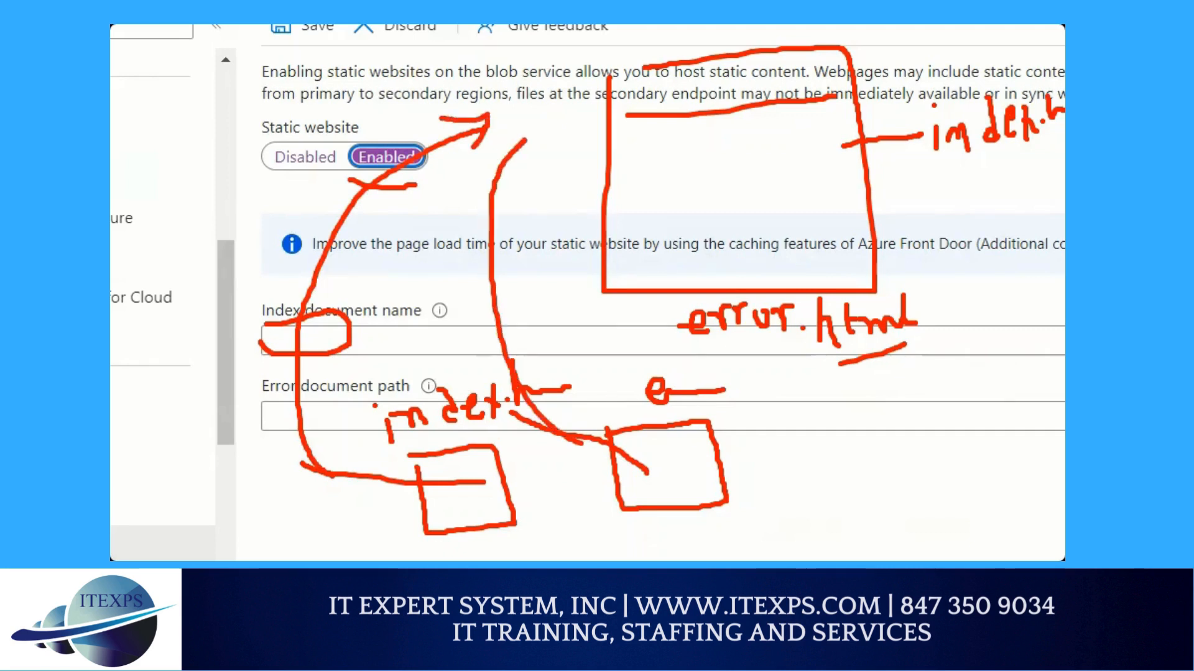
{"action": "mouse_move", "coordinate": [507, 73]}
{"action": "left_mouse_down"}
{"action": "mouse_move", "coordinate": [521, 98]}
{"action": "mouse_move", "coordinate": [544, 59]}
{"action": "mouse_move", "coordinate": [602, 26]}
{"action": "left_mouse_up"}
{"action": "left_click_drag", "start_coordinate": [528, 134], "coordinate": [611, 42]}
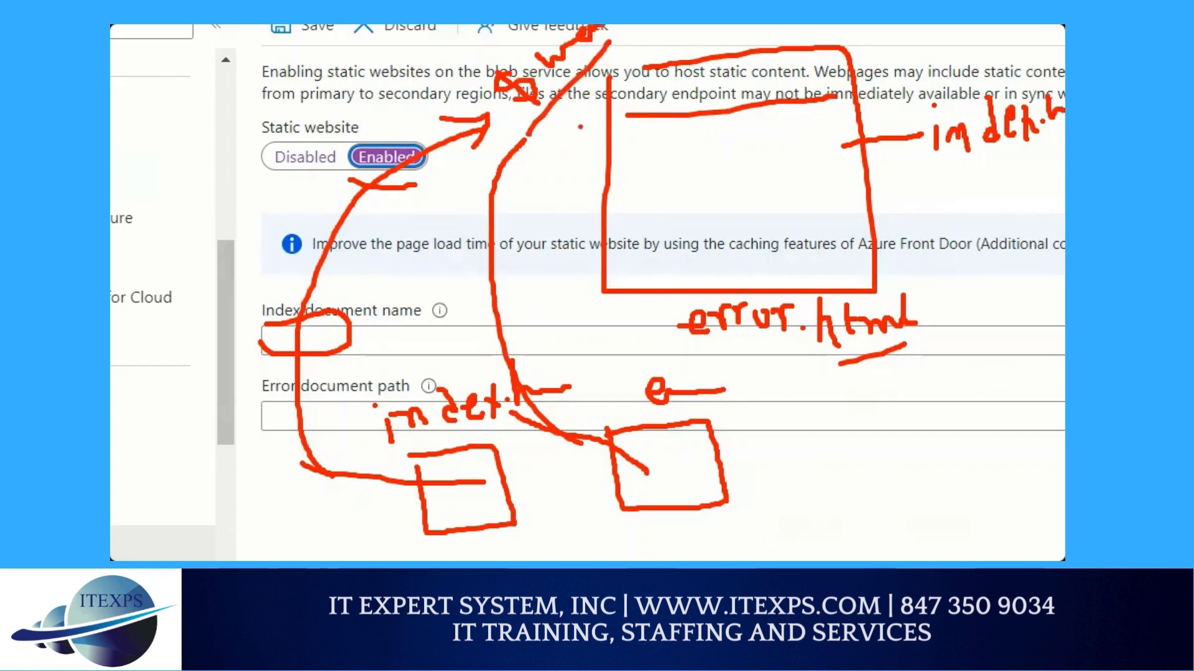
Set the index document name to index.html and the error document path to error.html, and underline index.html in the magnified view
{"action": "left_click", "coordinate": [428, 342]}
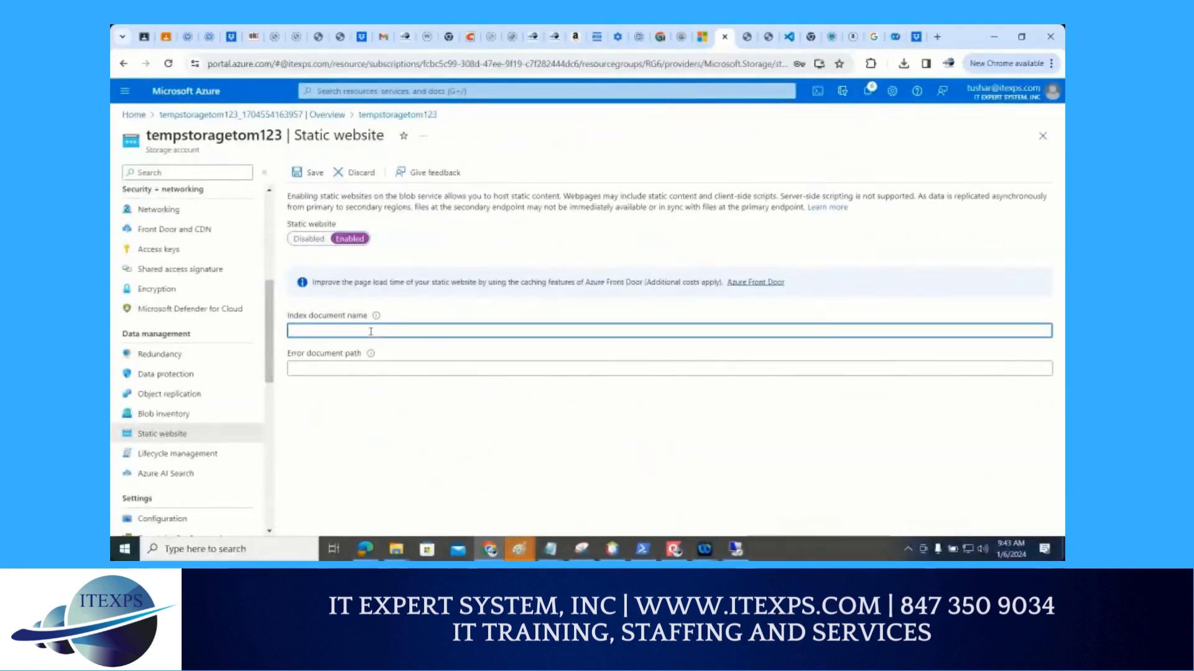
{"action": "type", "text": "index.html"}
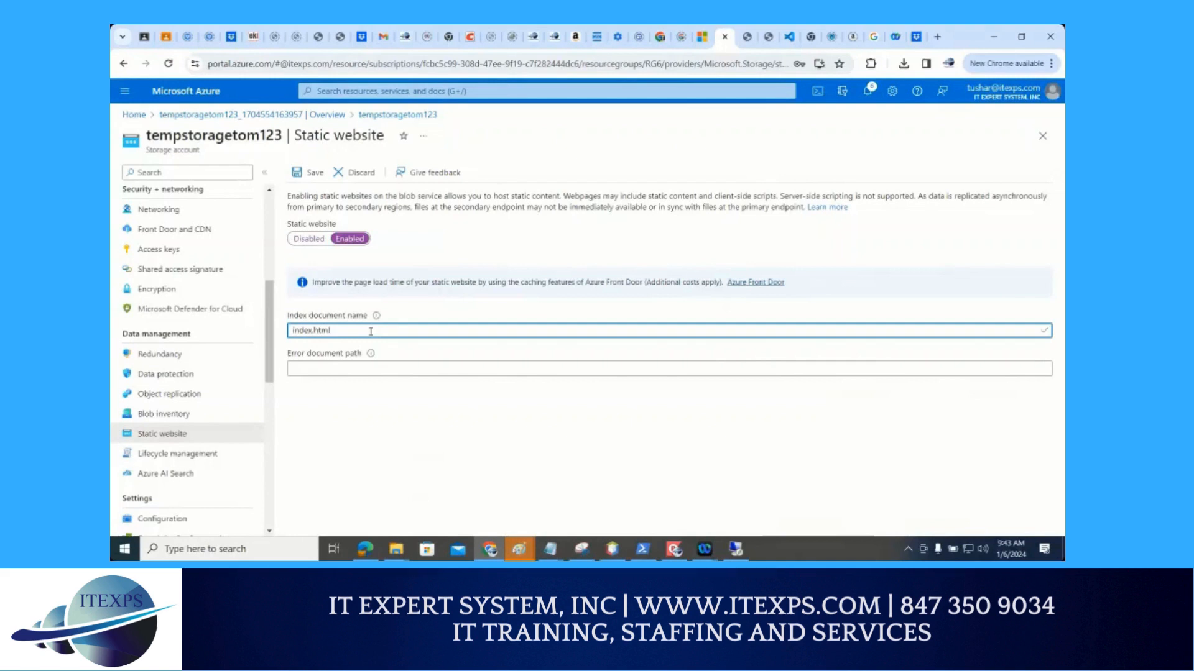
{"action": "left_click", "coordinate": [358, 367]}
{"action": "type", "text": "error.htm"}
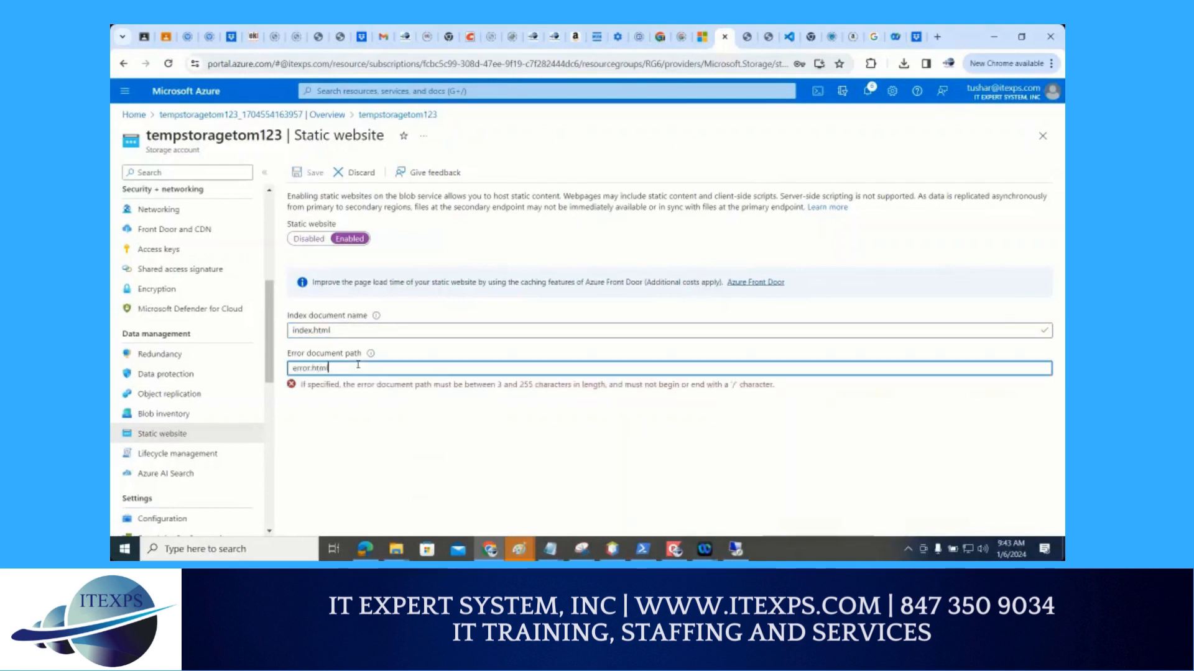
{"action": "type", "text": "l"}
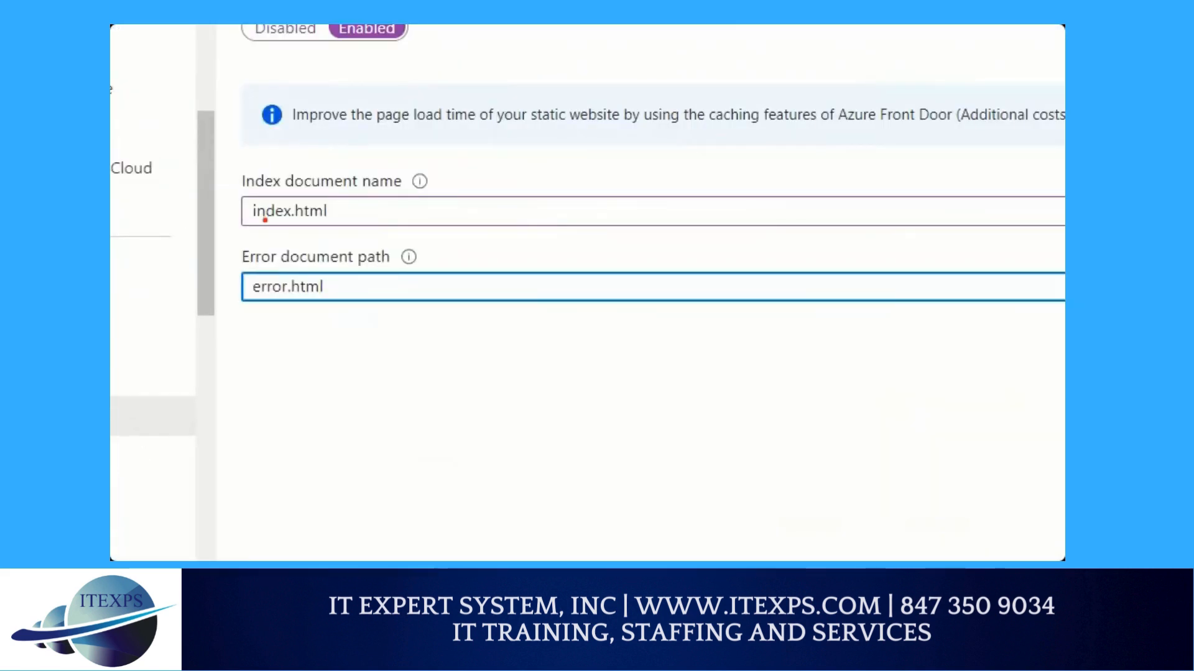
{"action": "left_click_drag", "start_coordinate": [252, 225], "coordinate": [328, 227]}
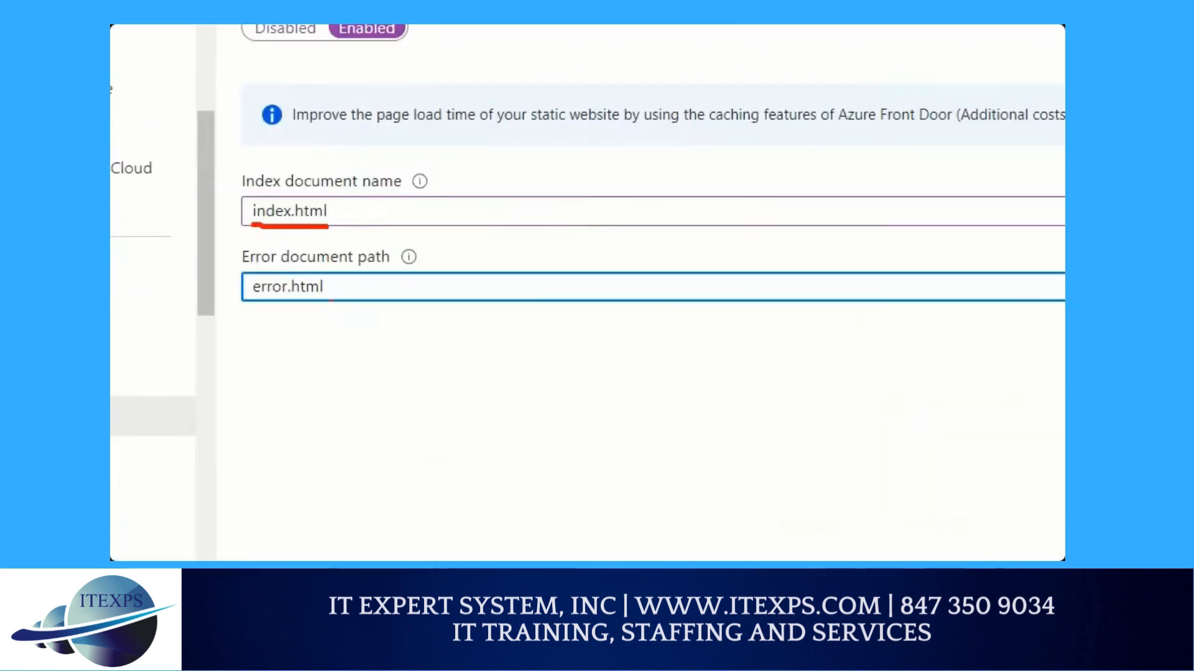
Underline error.html in the magnified view and save the static website configuration
{"action": "left_click_drag", "start_coordinate": [243, 312], "coordinate": [320, 318]}
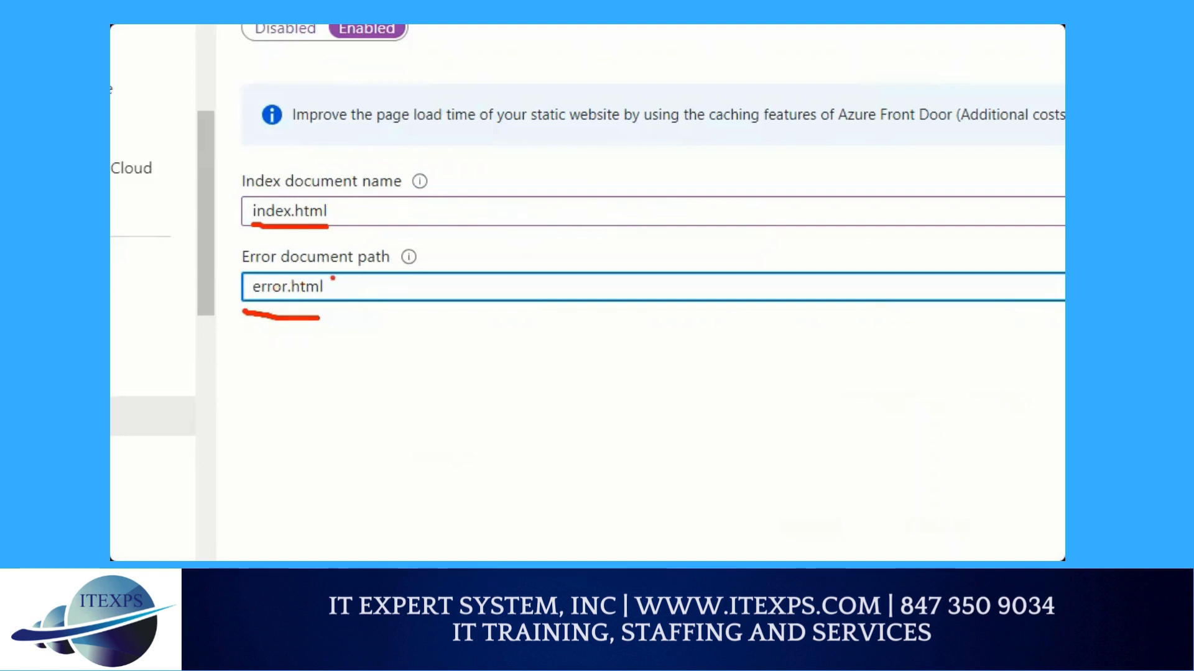
{"action": "mouse_move", "coordinate": [334, 109]}
{"action": "left_mouse_down"}
{"action": "mouse_move", "coordinate": [346, 174]}
{"action": "mouse_move", "coordinate": [316, 193]}
{"action": "mouse_move", "coordinate": [345, 198]}
{"action": "left_mouse_up"}
{"action": "left_click_drag", "start_coordinate": [370, 366], "coordinate": [330, 300]}
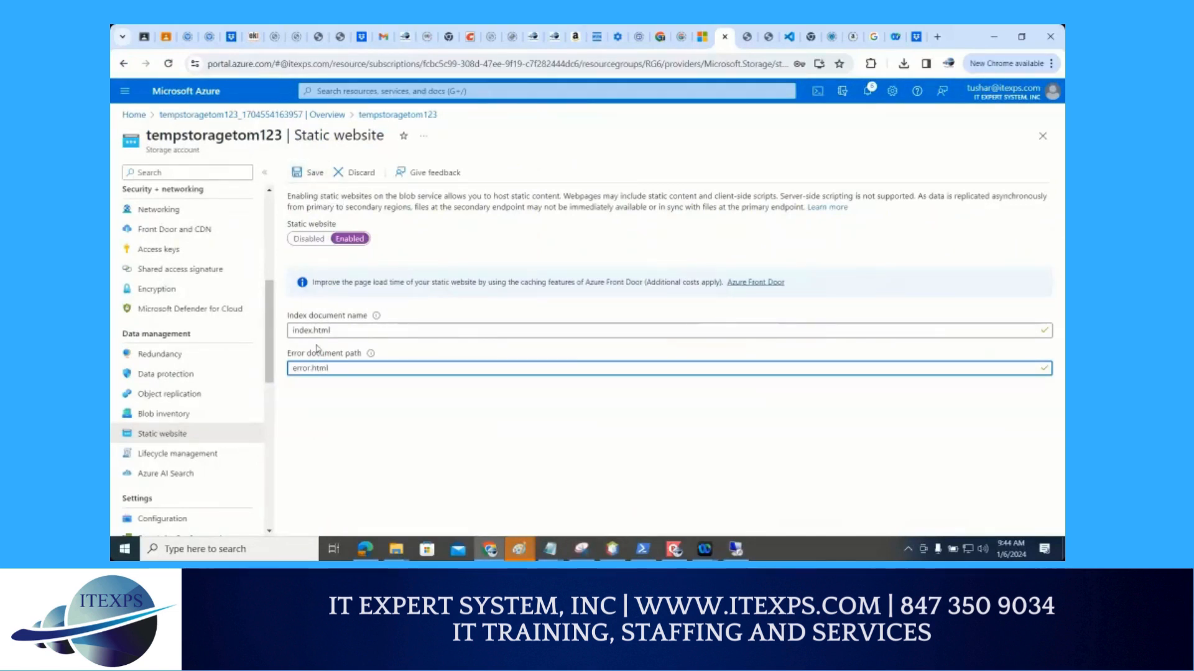
{"action": "left_click", "coordinate": [312, 174]}
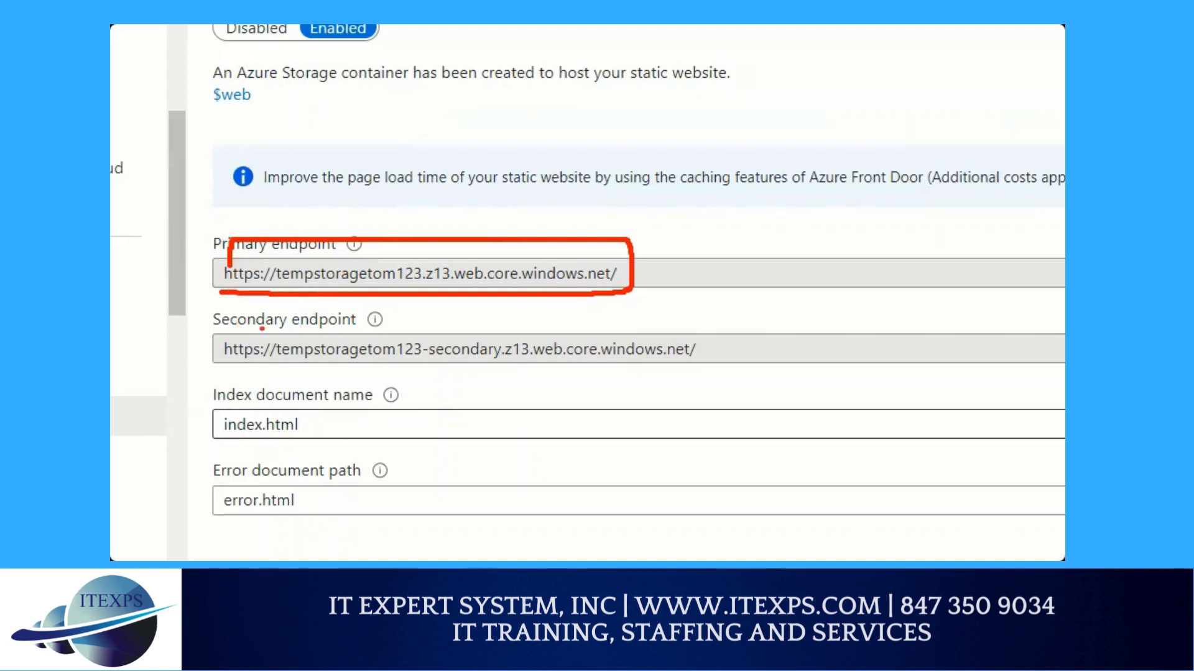
Copy the primary endpoint URL of the static website onto a new line in the untitled Notepad notes
{"action": "key", "text": "Escape"}
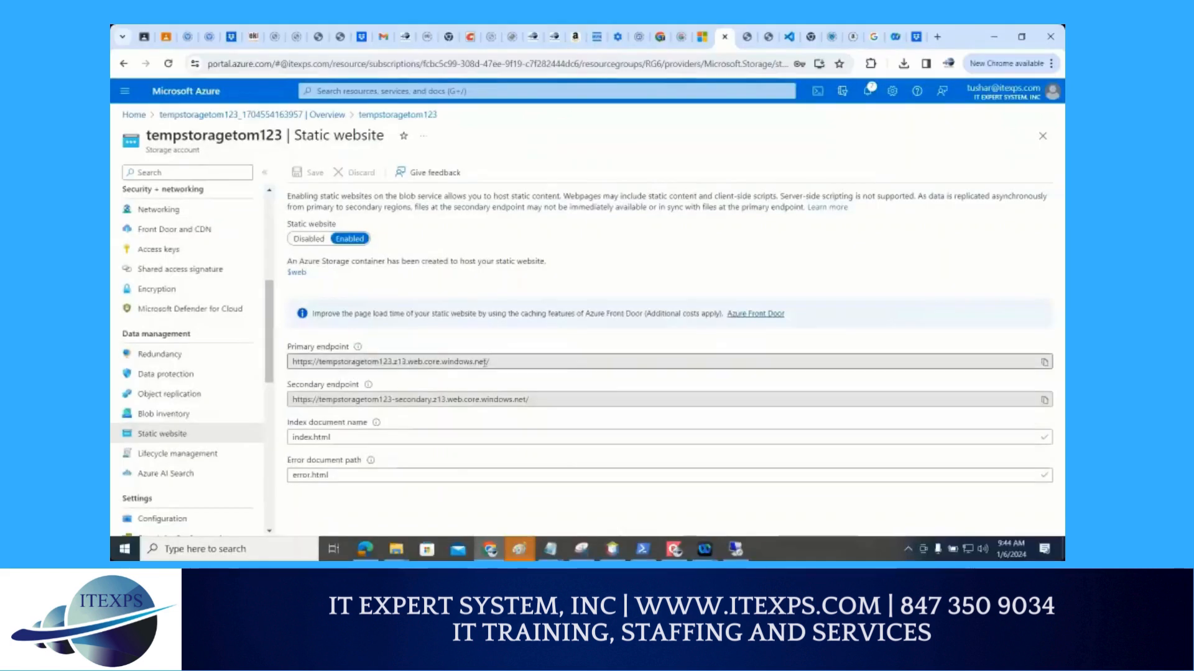
{"action": "left_click_drag", "start_coordinate": [491, 362], "coordinate": [286, 376]}
{"action": "key", "text": "ctrl+c"}
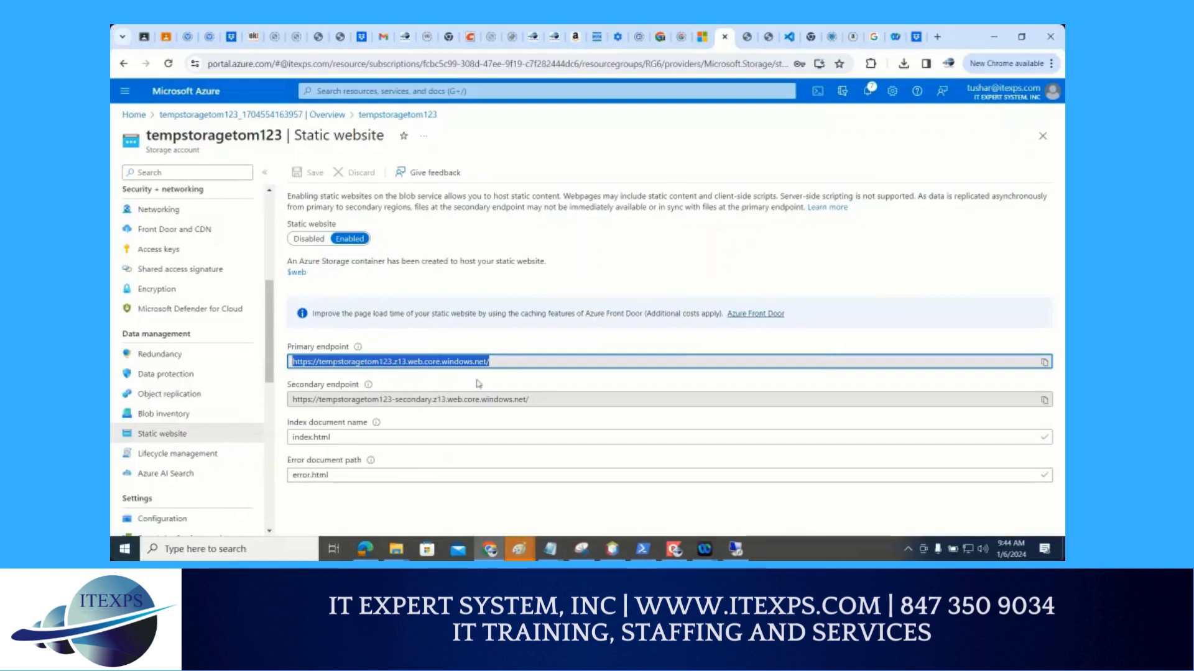
{"action": "left_click", "coordinate": [550, 549]}
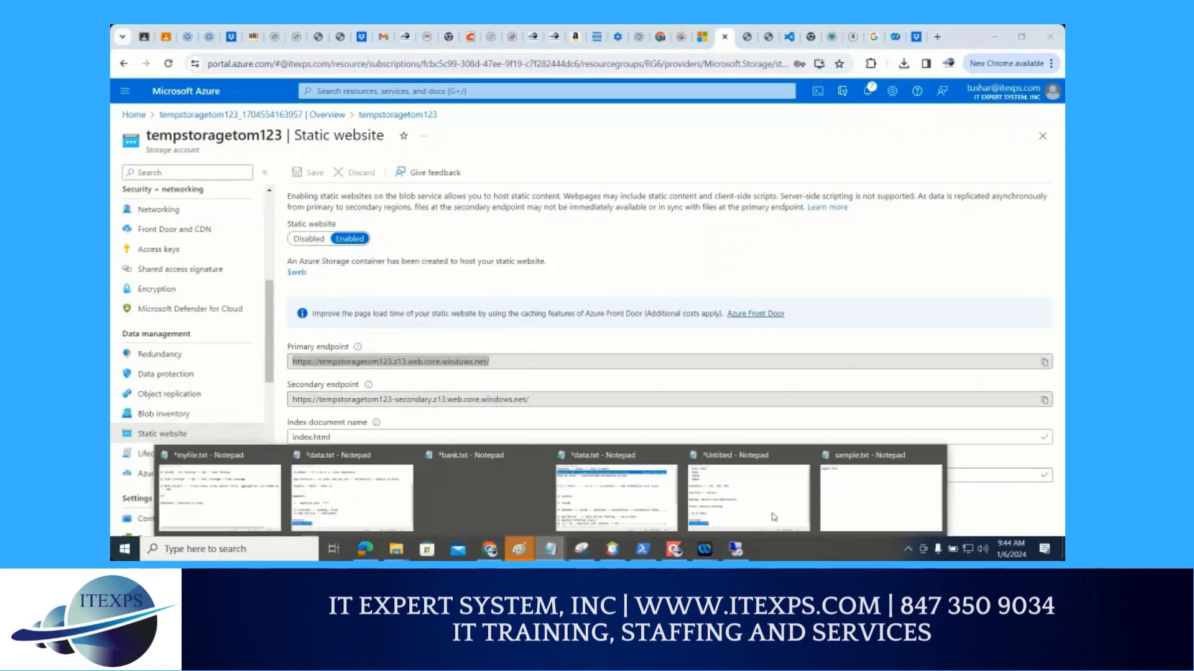
{"action": "left_click", "coordinate": [774, 518]}
{"action": "key", "text": "Return"}
{"action": "key", "text": "ctrl+v"}
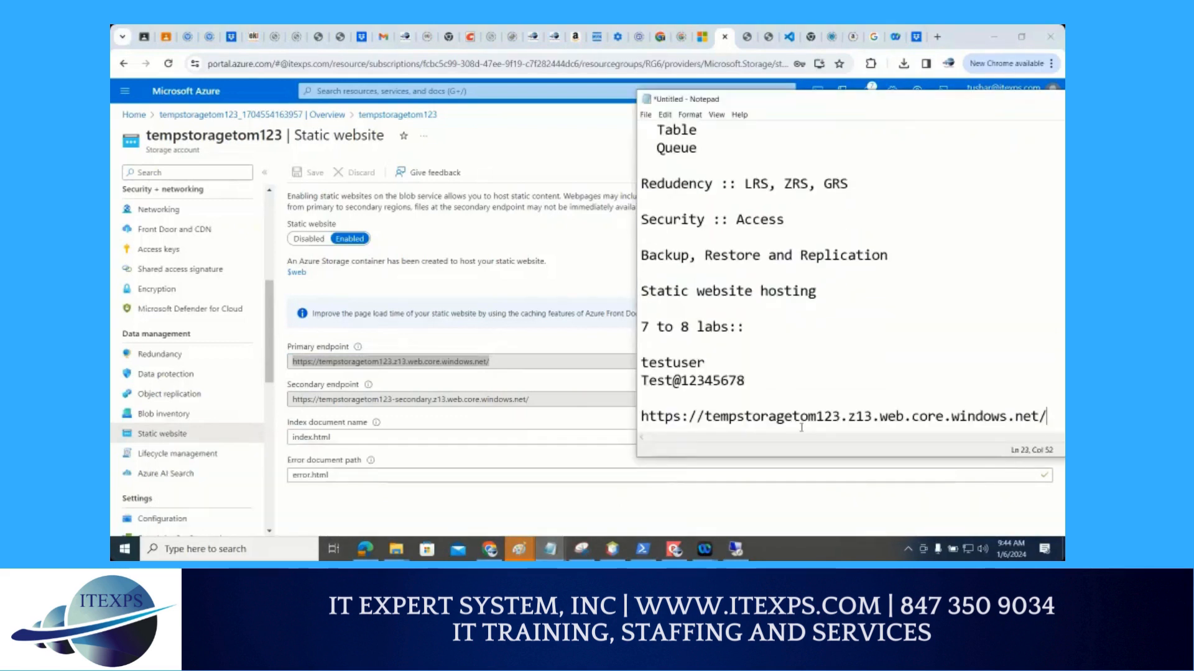
Copy the secondary endpoint URL onto the line below the primary one in the Notepad notes
{"action": "left_click", "coordinate": [547, 399]}
{"action": "key", "text": "ctrl+c"}
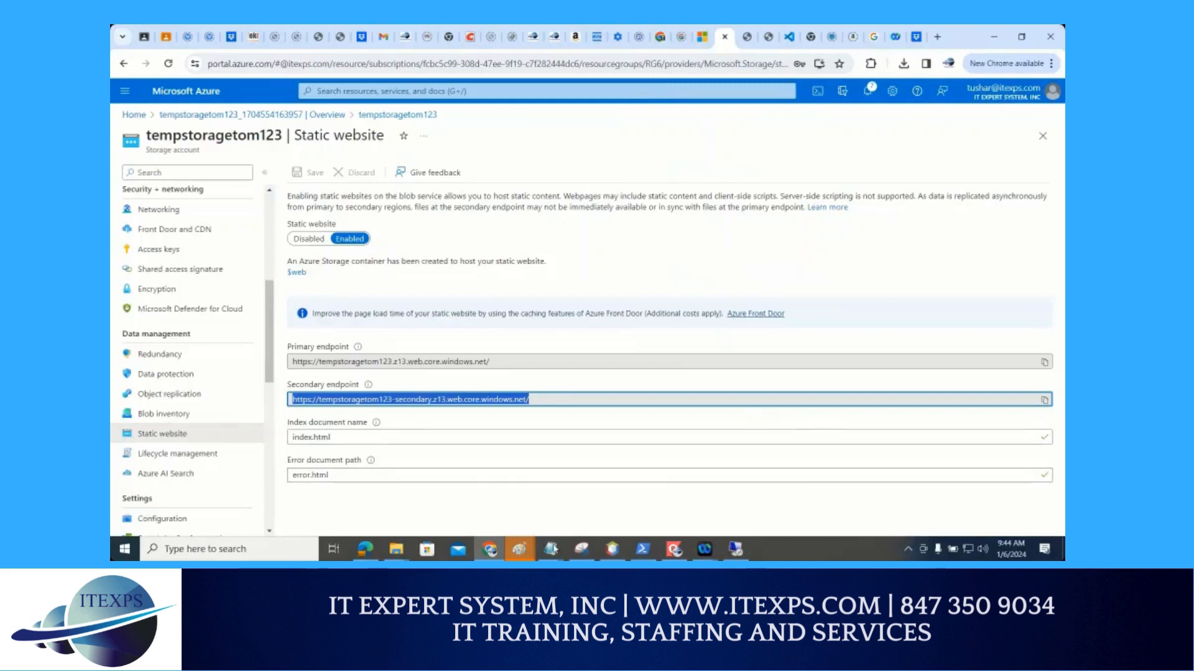
{"action": "left_click", "coordinate": [615, 479]}
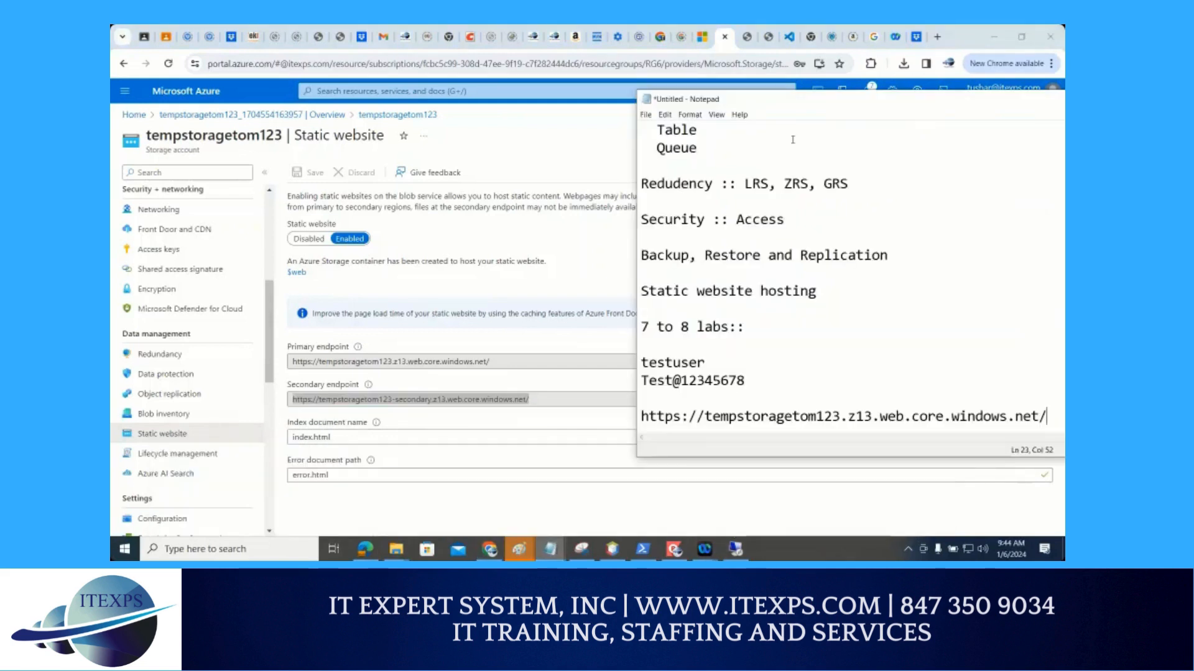
{"action": "left_click_drag", "start_coordinate": [800, 102], "coordinate": [645, 88]}
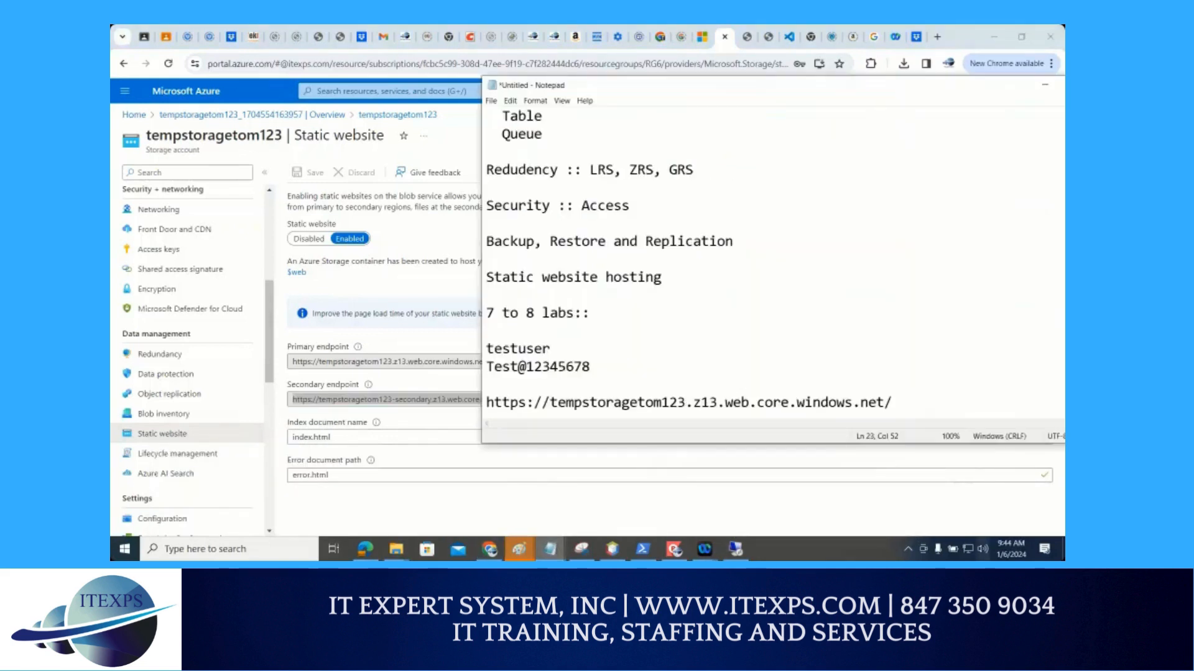
{"action": "key", "text": "Return"}
{"action": "key", "text": "ctrl+v"}
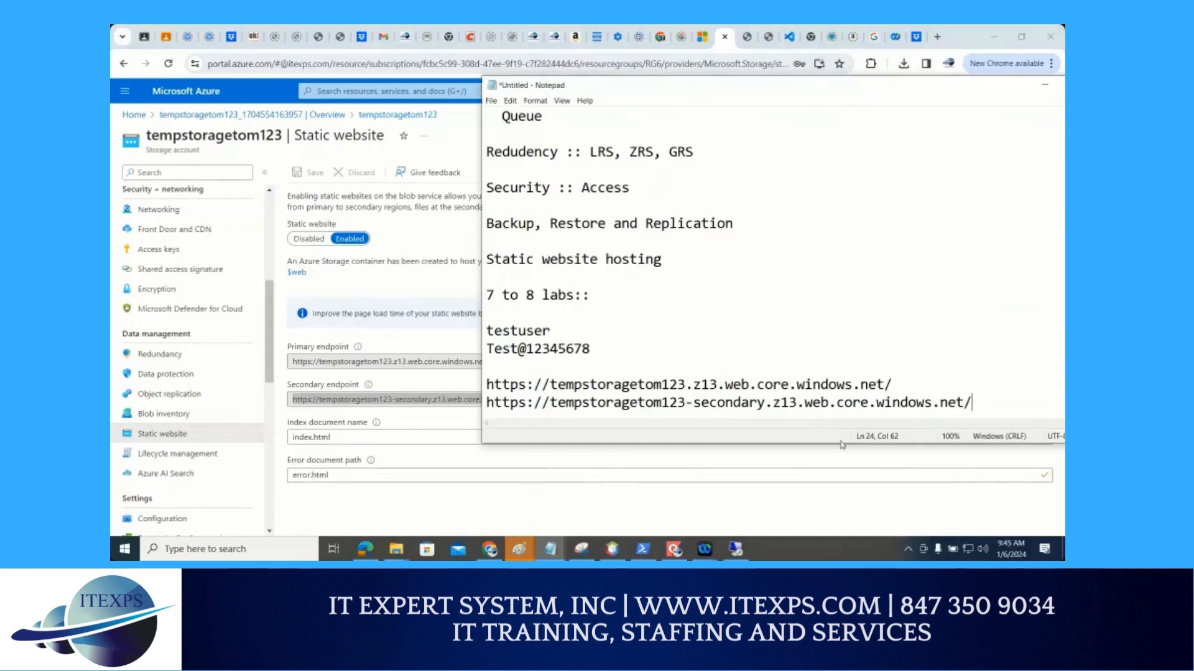
Open the primary endpoint URL from the notes in a new browser tab
{"action": "left_click_drag", "start_coordinate": [906, 382], "coordinate": [478, 384]}
{"action": "key", "text": "ctrl+c"}
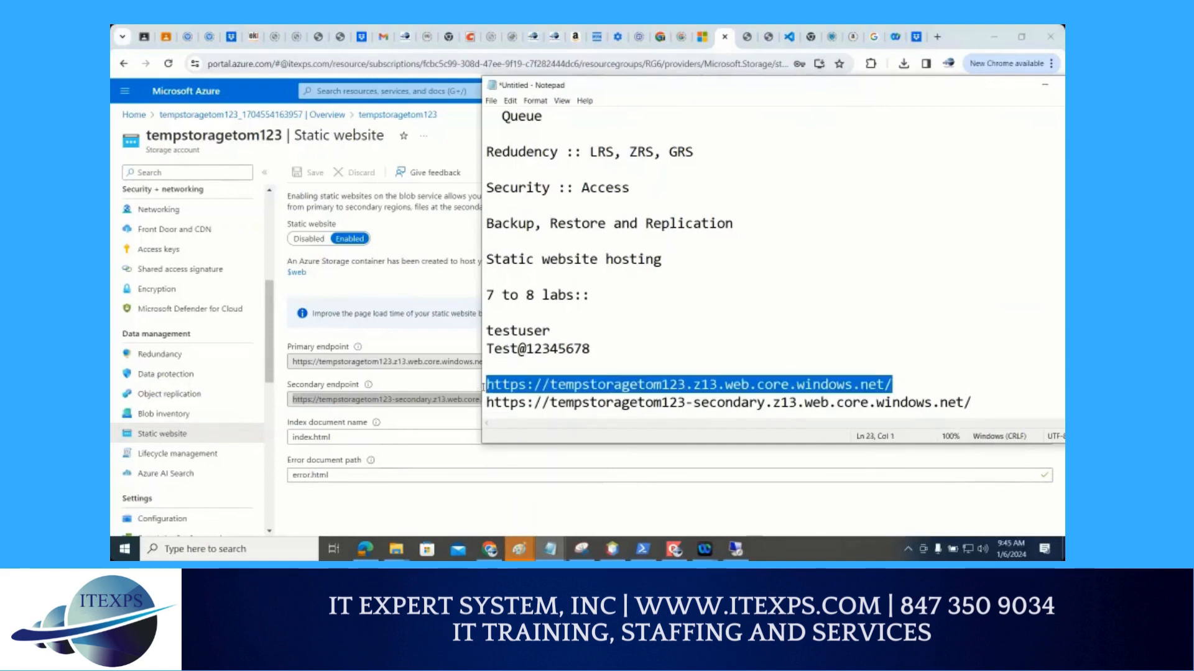
{"action": "left_click", "coordinate": [942, 46]}
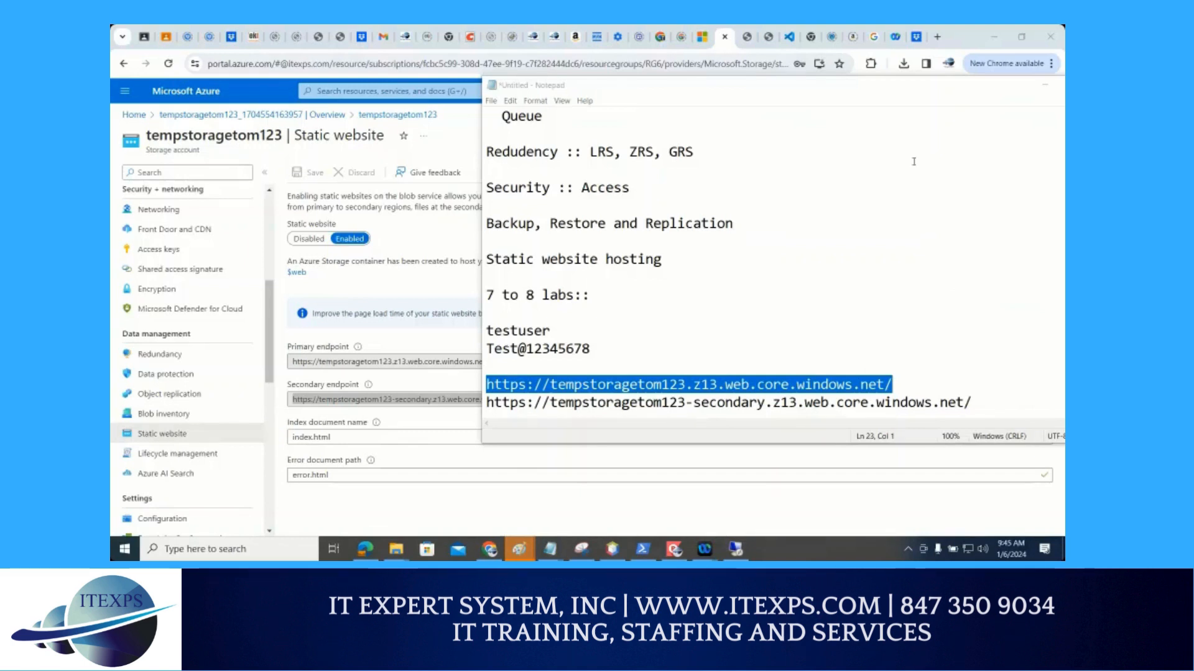
{"action": "left_click", "coordinate": [937, 38]}
{"action": "key", "text": "ctrl+v"}
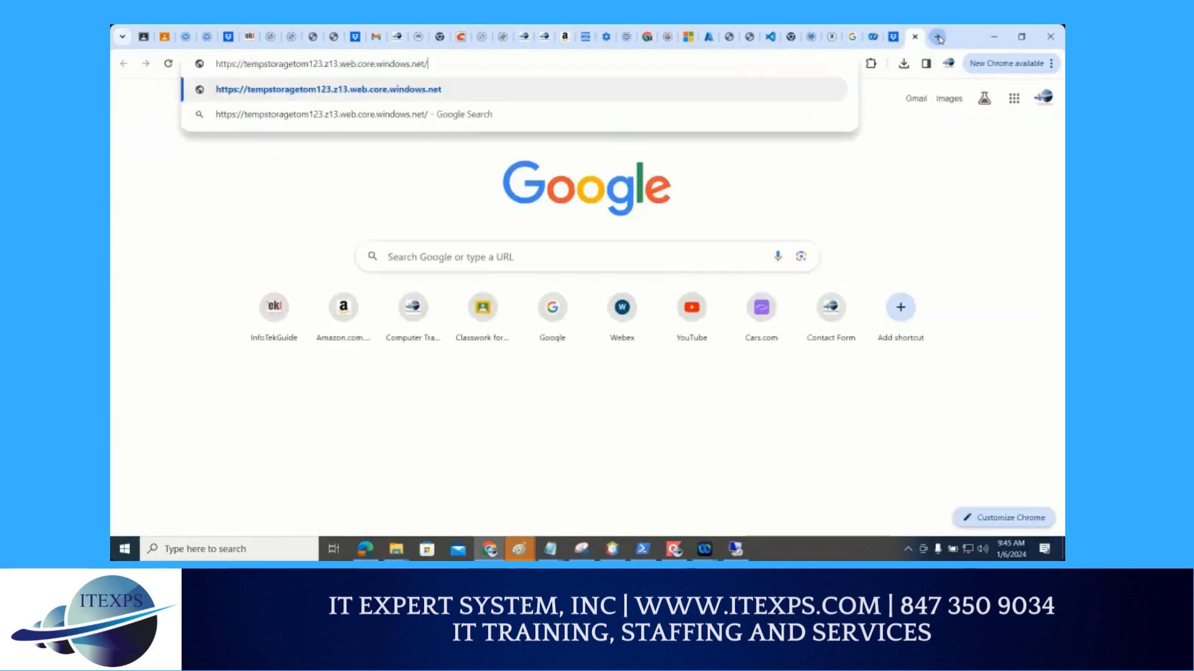
{"action": "key", "text": "Return"}
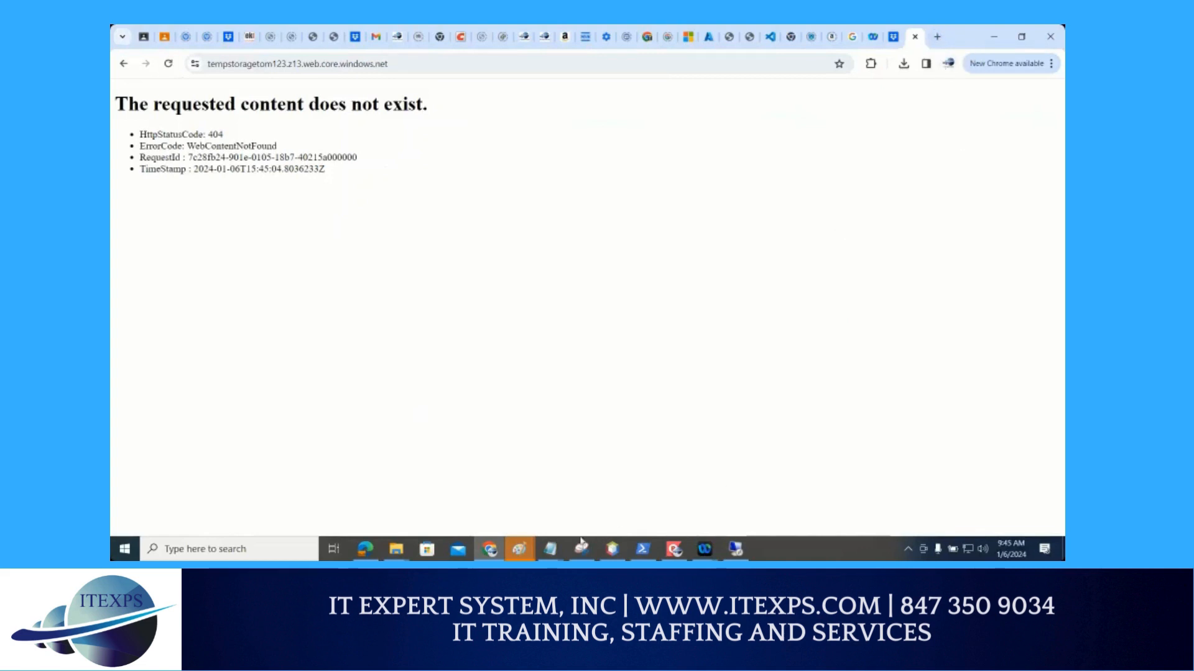
Magnify the Notepad notes and sketch an arrow from the primary URL to a browser window labelled 404
{"action": "mouse_move", "coordinate": [558, 550]}
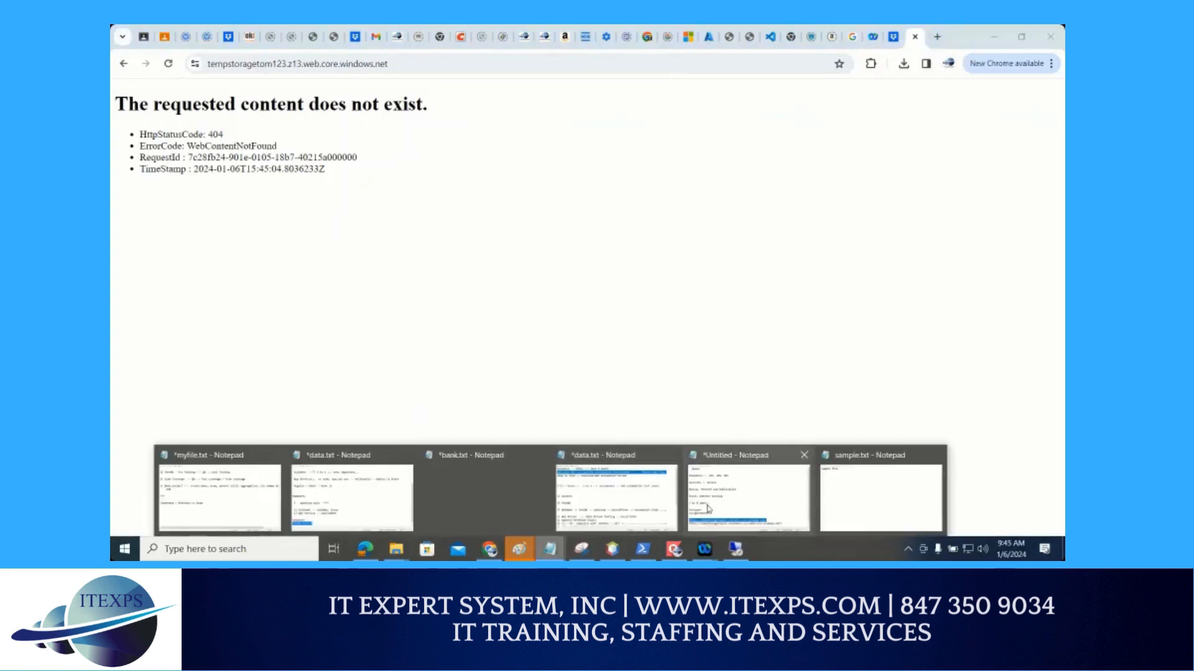
{"action": "left_click", "coordinate": [708, 509]}
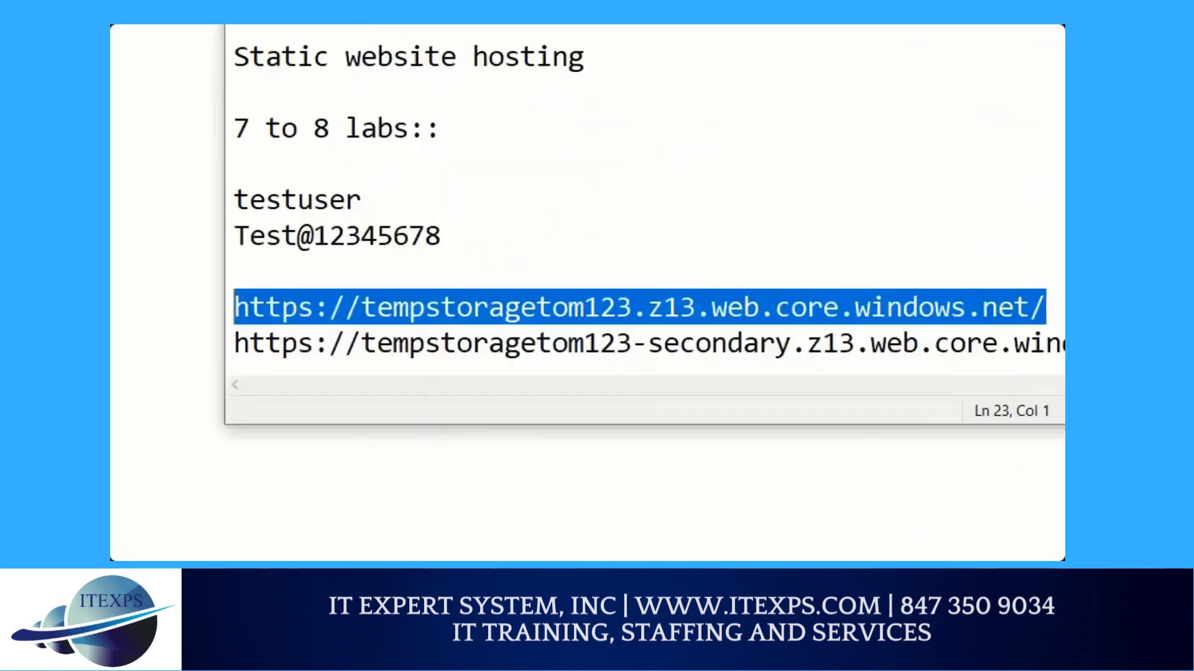
{"action": "mouse_move", "coordinate": [696, 336]}
{"action": "left_mouse_down"}
{"action": "mouse_move", "coordinate": [752, 256]}
{"action": "mouse_move", "coordinate": [750, 236]}
{"action": "mouse_move", "coordinate": [781, 247]}
{"action": "left_mouse_up"}
{"action": "mouse_move", "coordinate": [711, 146]}
{"action": "left_mouse_down"}
{"action": "mouse_move", "coordinate": [1021, 107]}
{"action": "mouse_move", "coordinate": [813, 258]}
{"action": "mouse_move", "coordinate": [715, 231]}
{"action": "mouse_move", "coordinate": [702, 168]}
{"action": "left_mouse_up"}
{"action": "mouse_move", "coordinate": [855, 129]}
{"action": "left_mouse_down"}
{"action": "mouse_move", "coordinate": [933, 138]}
{"action": "mouse_move", "coordinate": [919, 116]}
{"action": "left_mouse_up"}
{"action": "mouse_move", "coordinate": [848, 176]}
{"action": "left_mouse_down"}
{"action": "mouse_move", "coordinate": [876, 194]}
{"action": "mouse_move", "coordinate": [870, 204]}
{"action": "left_mouse_up"}
{"action": "mouse_move", "coordinate": [895, 177]}
{"action": "left_mouse_down"}
{"action": "mouse_move", "coordinate": [889, 189]}
{"action": "mouse_move", "coordinate": [896, 178]}
{"action": "mouse_move", "coordinate": [915, 191]}
{"action": "left_mouse_up"}
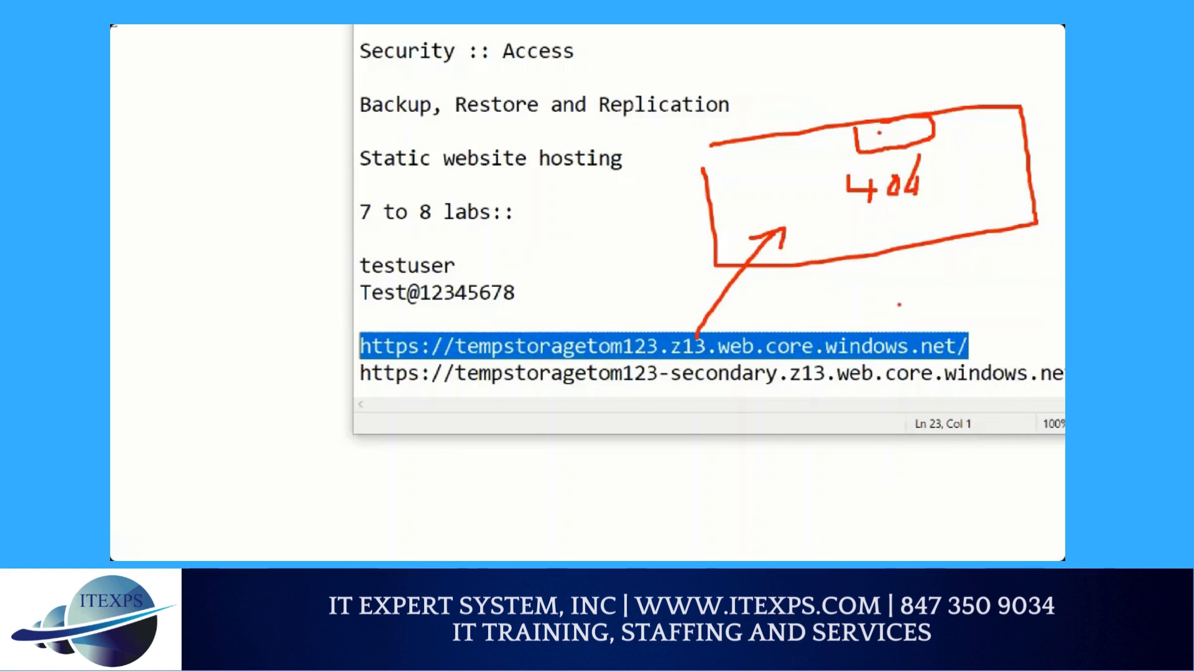
{"action": "key", "text": "Escape"}
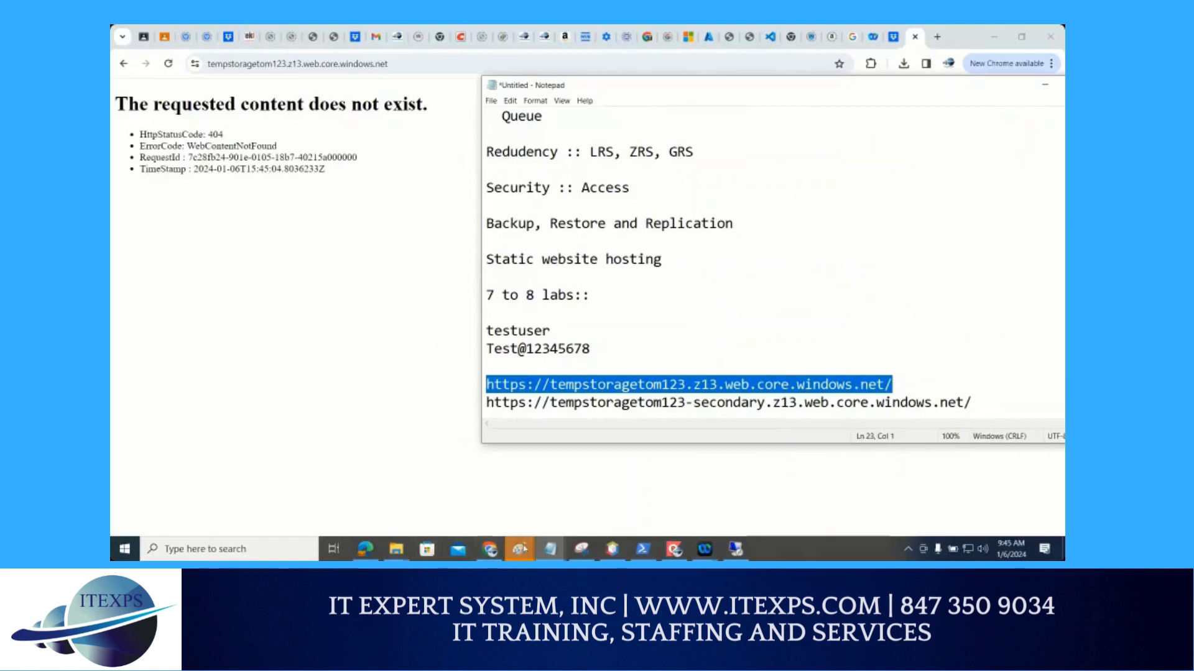
Switch to sample.txt in Notepad and replace its text with opening and closing html tags separated by blank lines
{"action": "mouse_move", "coordinate": [550, 548]}
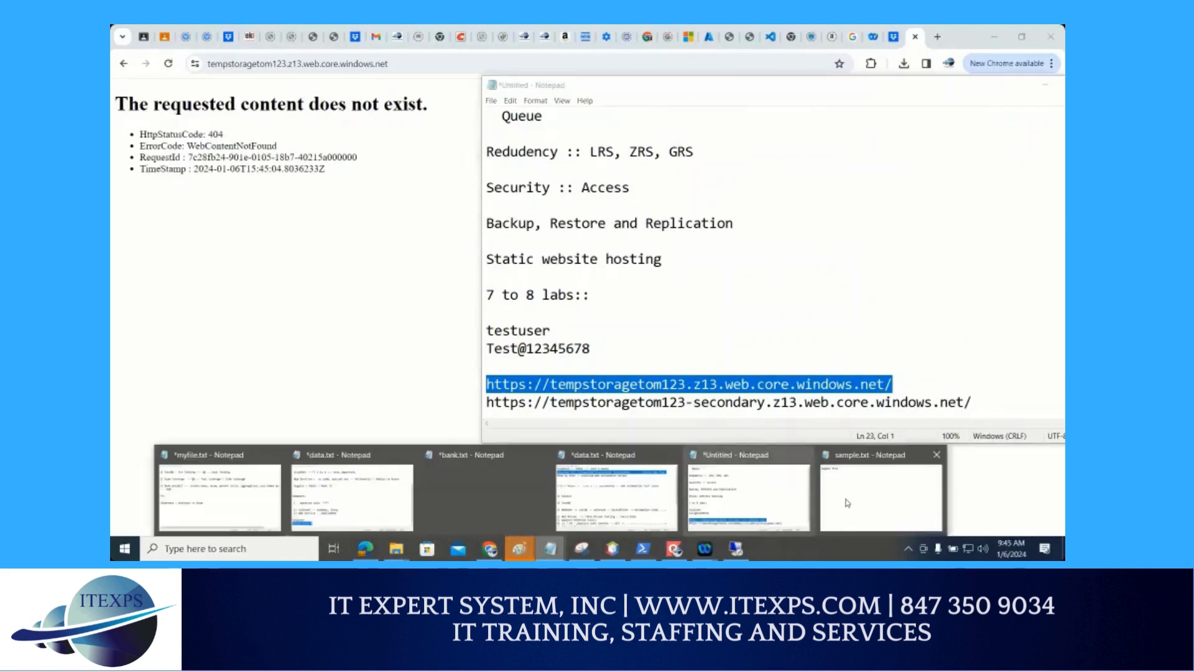
{"action": "left_click", "coordinate": [700, 465]}
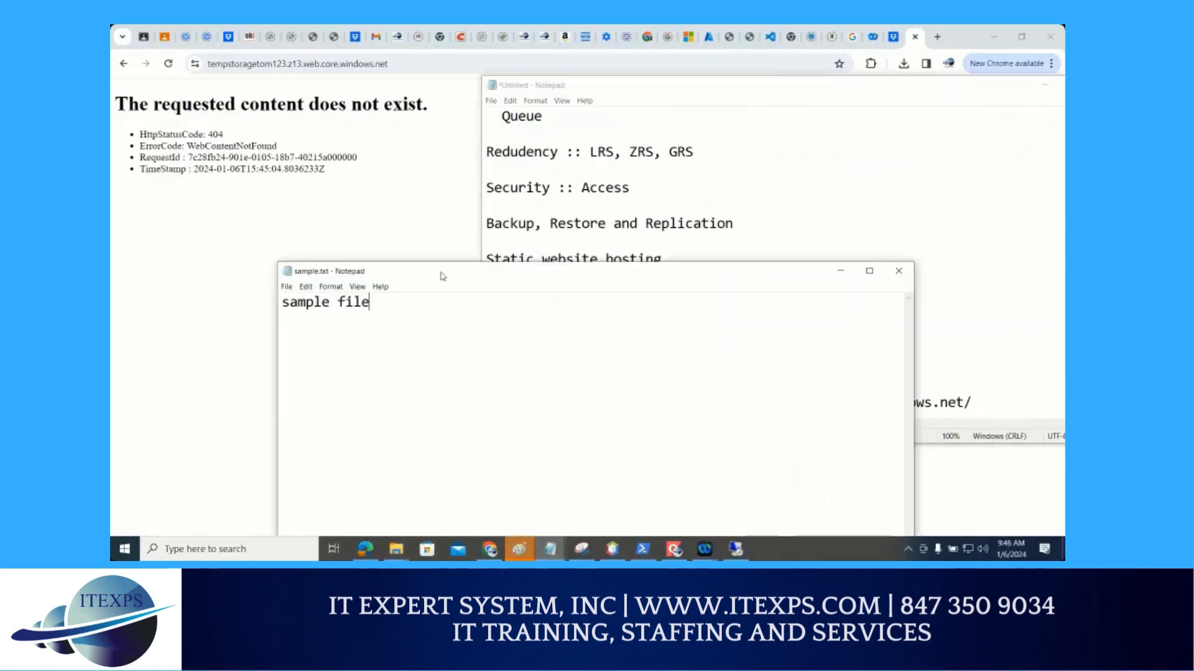
{"action": "left_click_drag", "start_coordinate": [441, 276], "coordinate": [371, 152]}
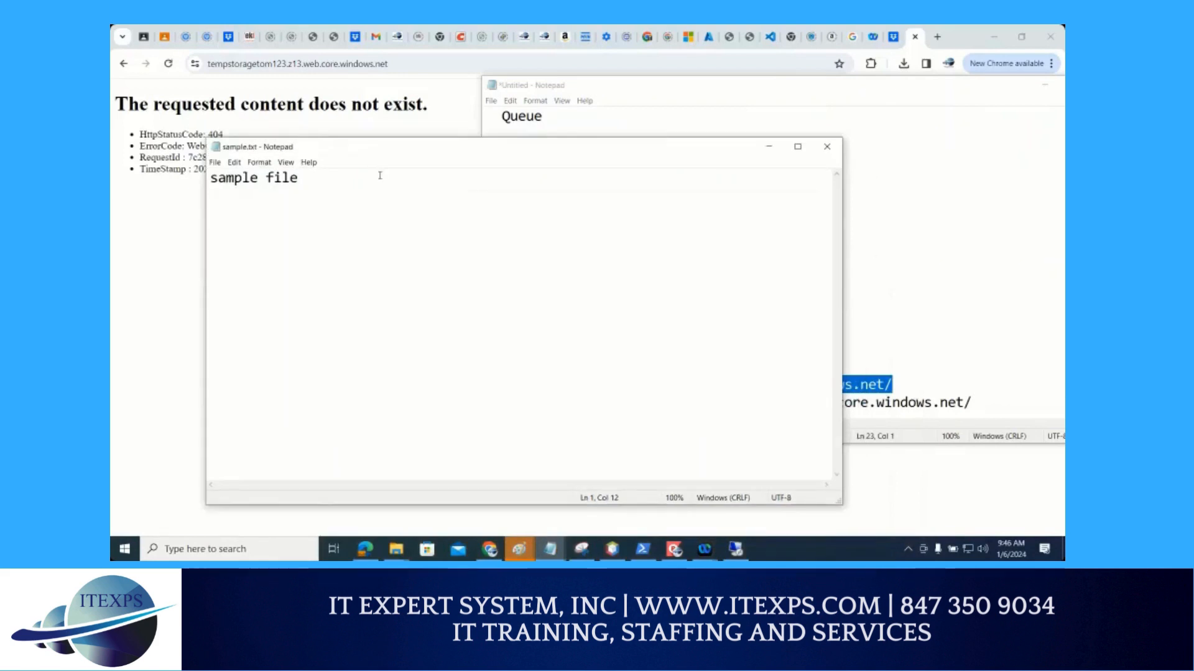
{"action": "key", "text": "ctrl+a"}
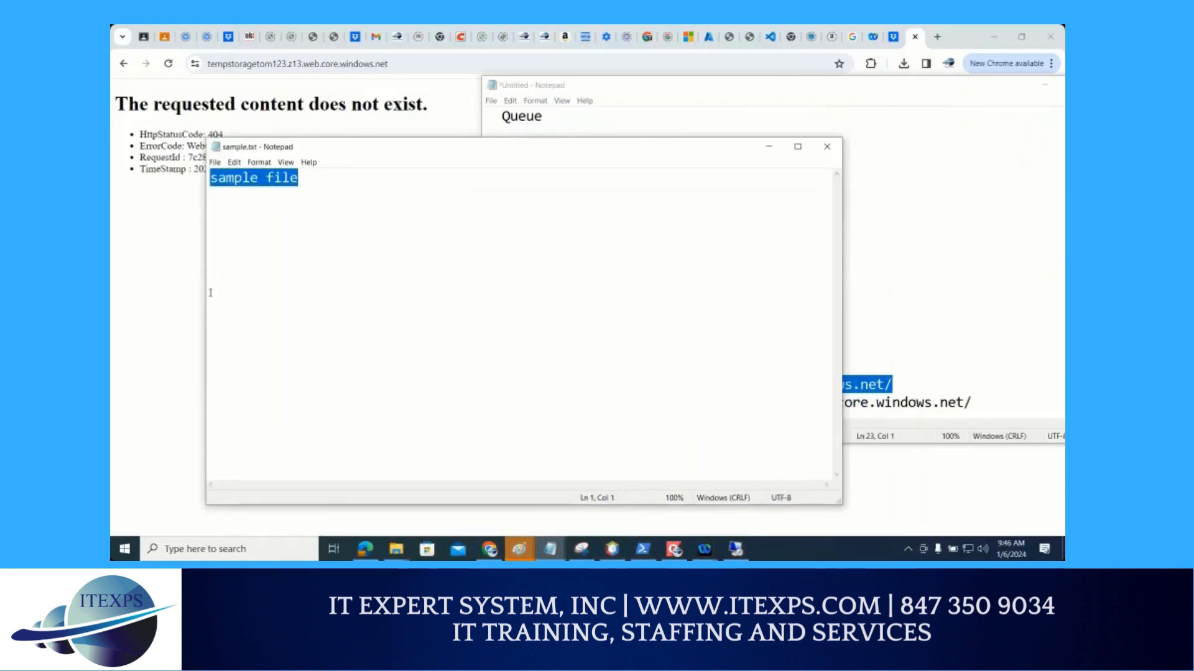
{"action": "type", "text": "<html"}
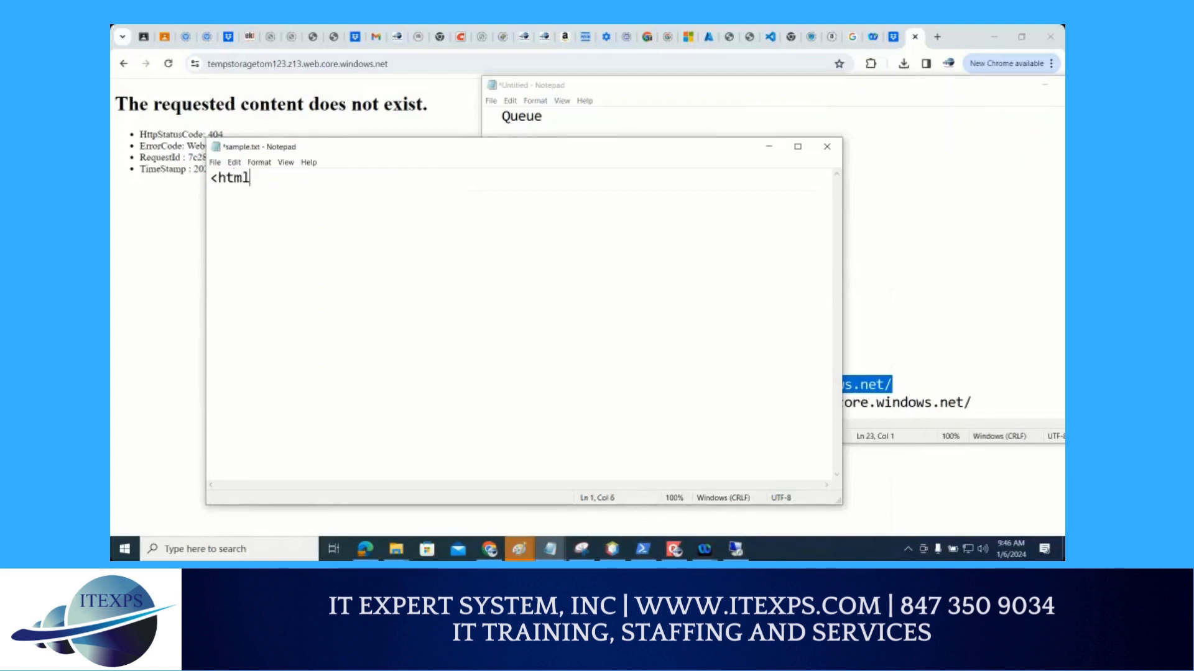
{"action": "type", "text": ">"}
{"action": "key", "text": "Return"}
{"action": "key", "text": "Return"}
{"action": "key", "text": "Return"}
{"action": "type", "text": "</html"}
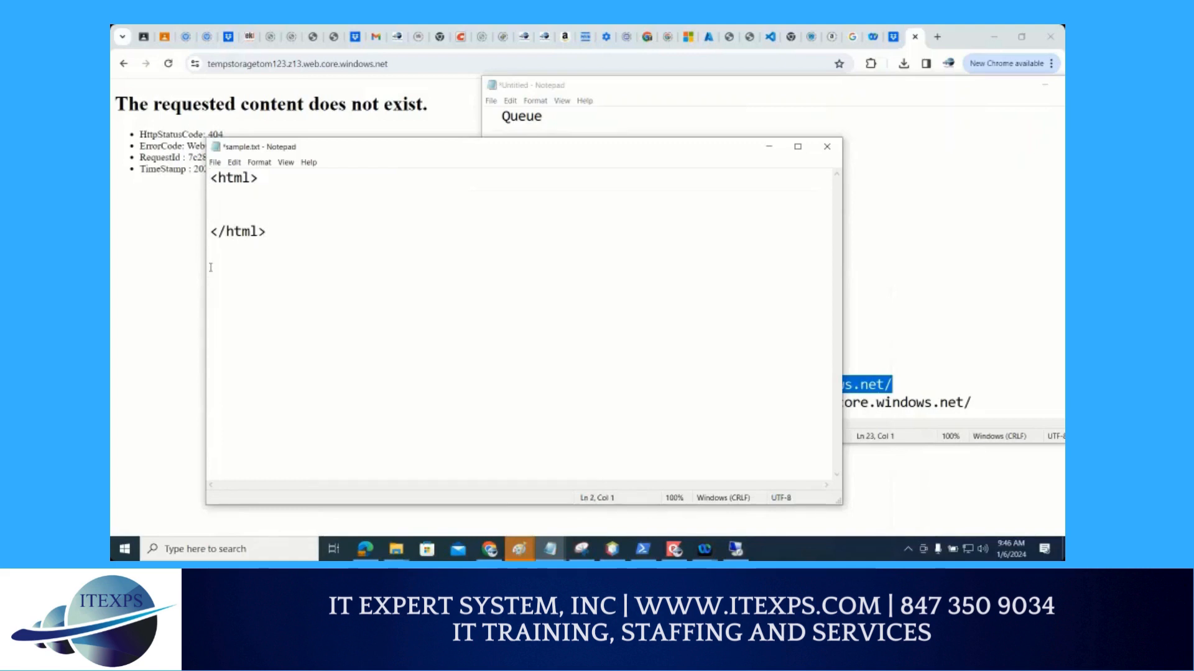
{"action": "type", "text": "<body>"}
Add opening and closing body tags inside the html tags and remove the blank line before the closing html tag
{"action": "key", "text": "Return"}
{"action": "key", "text": "Return"}
{"action": "type", "text": "</body"}
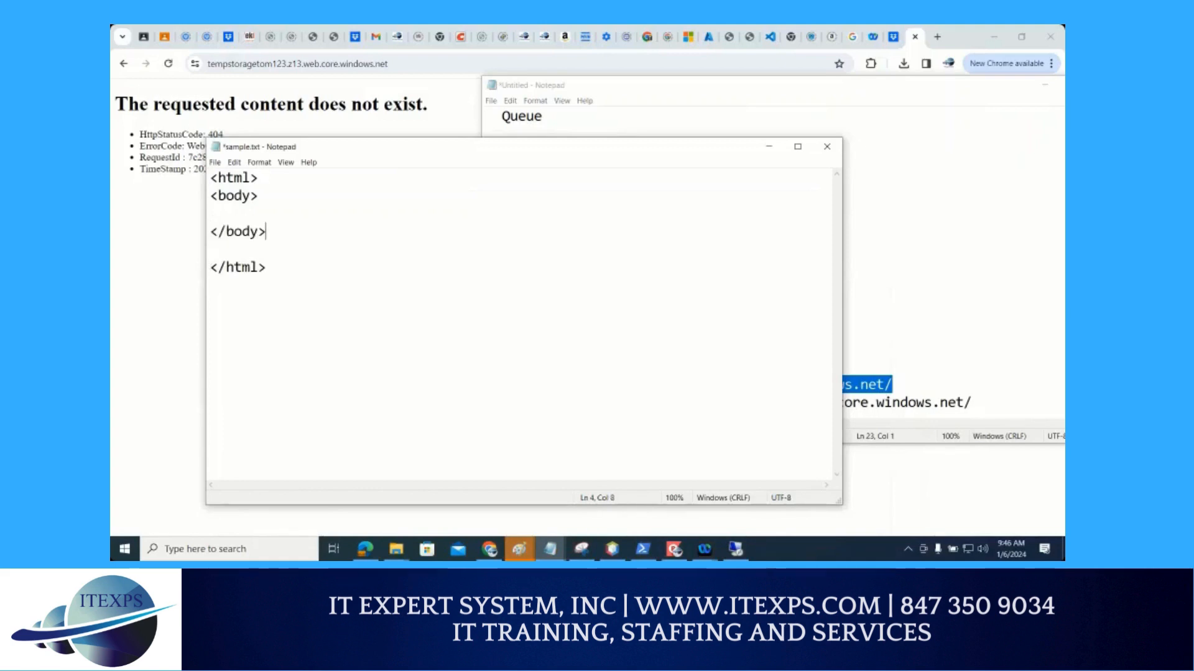
{"action": "type", "text": ">"}
{"action": "key", "text": "Down"}
{"action": "key", "text": "Delete"}
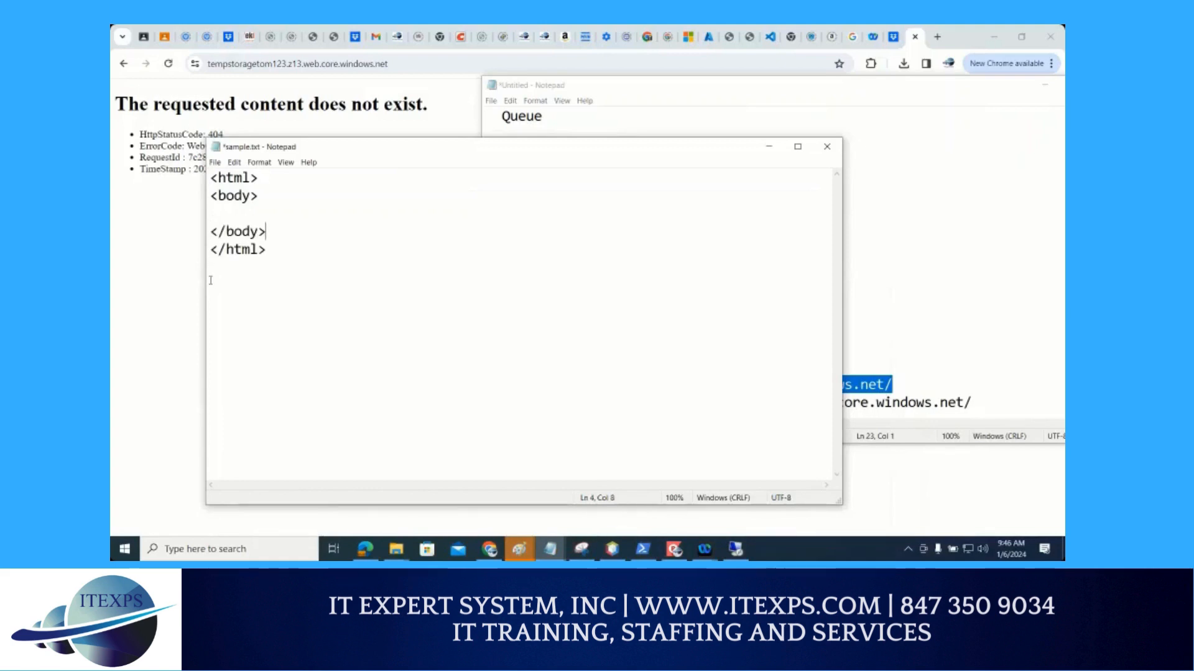
Add an h1 heading between the body tags reading "Hello", the person's first name and "- index"
{"action": "key", "text": "Up"}
{"action": "key", "text": "Up"}
{"action": "type", "text": "<h1> Hello "}
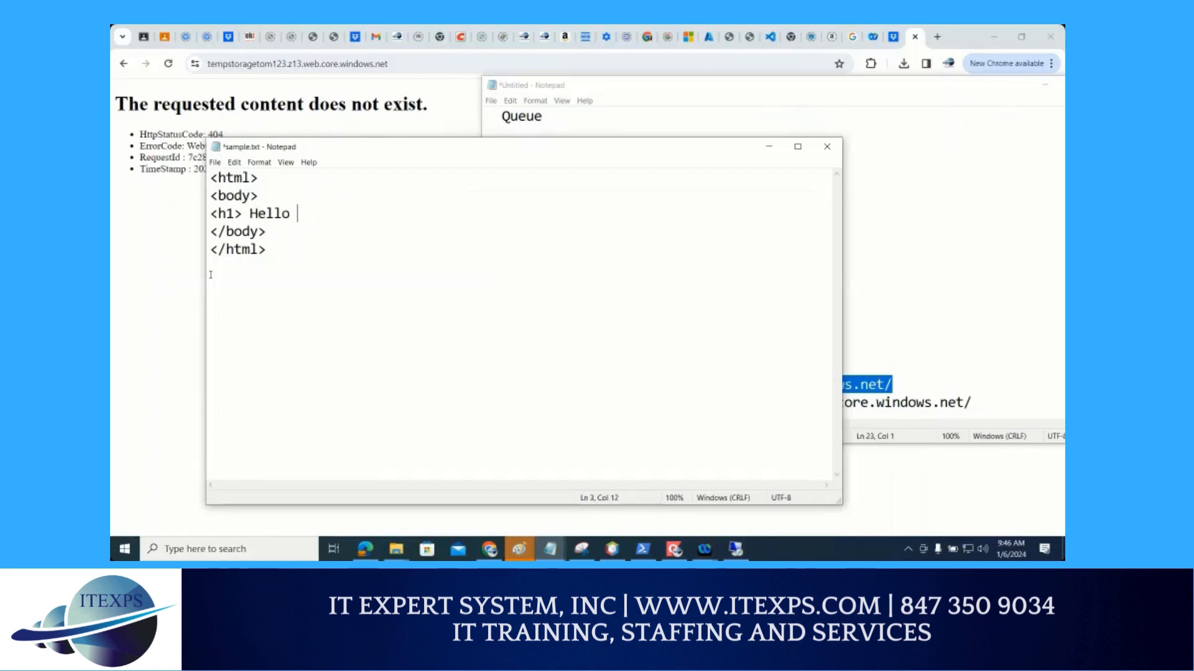
{"action": "type", "text": "Tom - index </"}
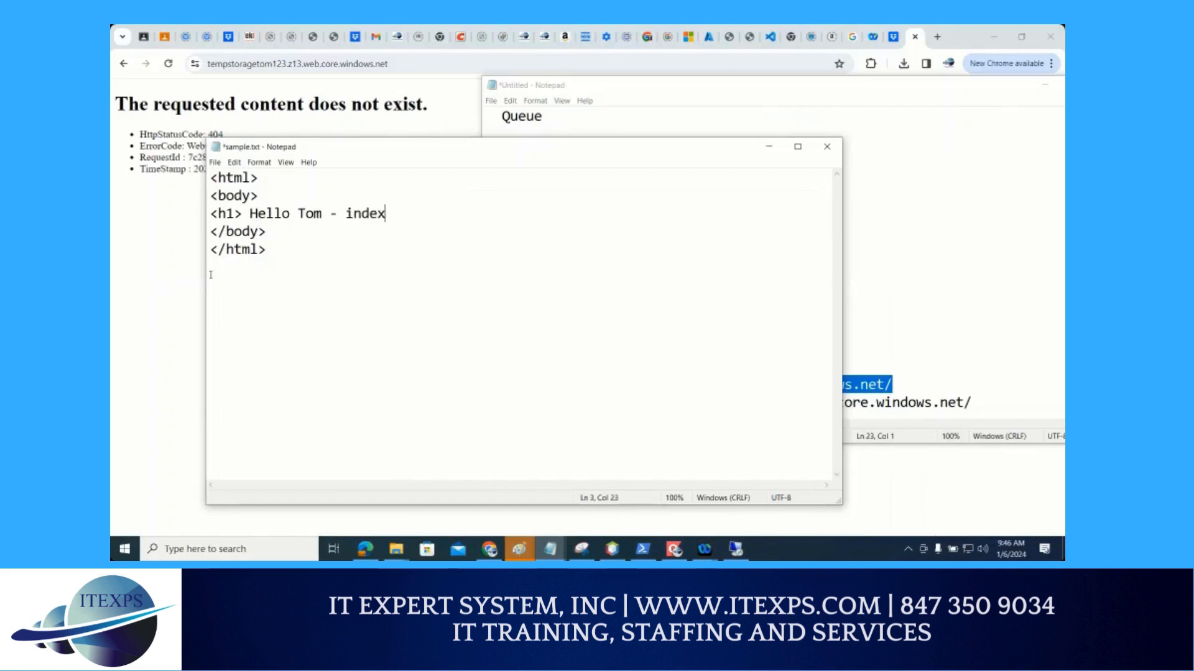
{"action": "type", "text": "h1>"}
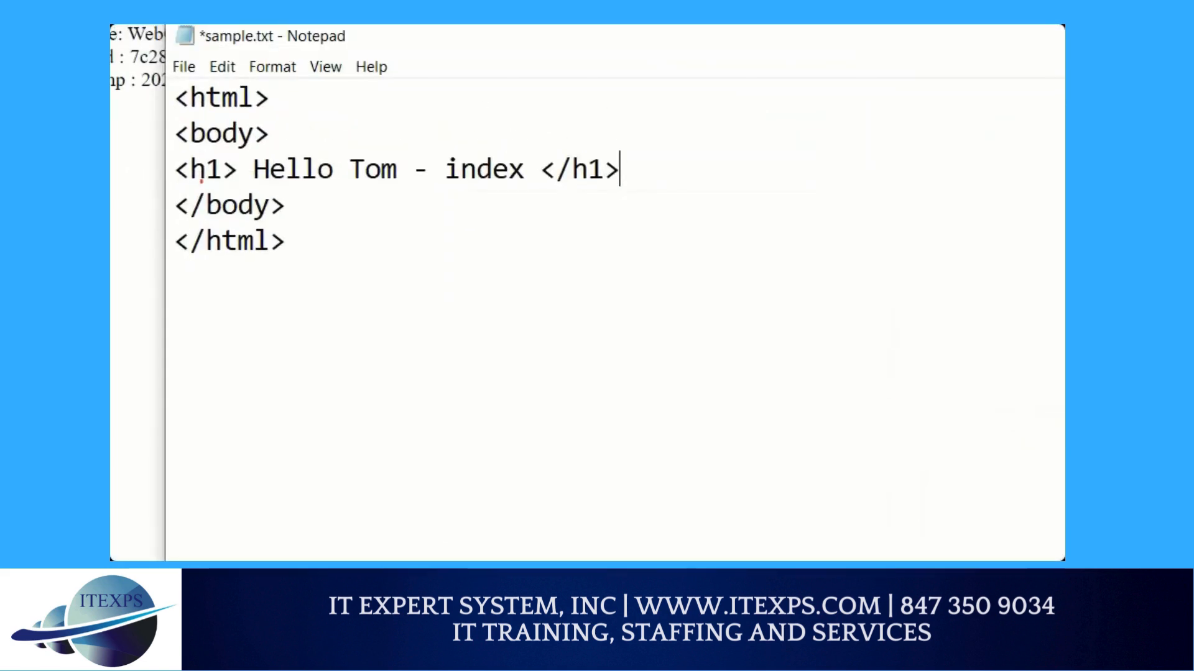
{"action": "left_click_drag", "start_coordinate": [171, 182], "coordinate": [699, 185]}
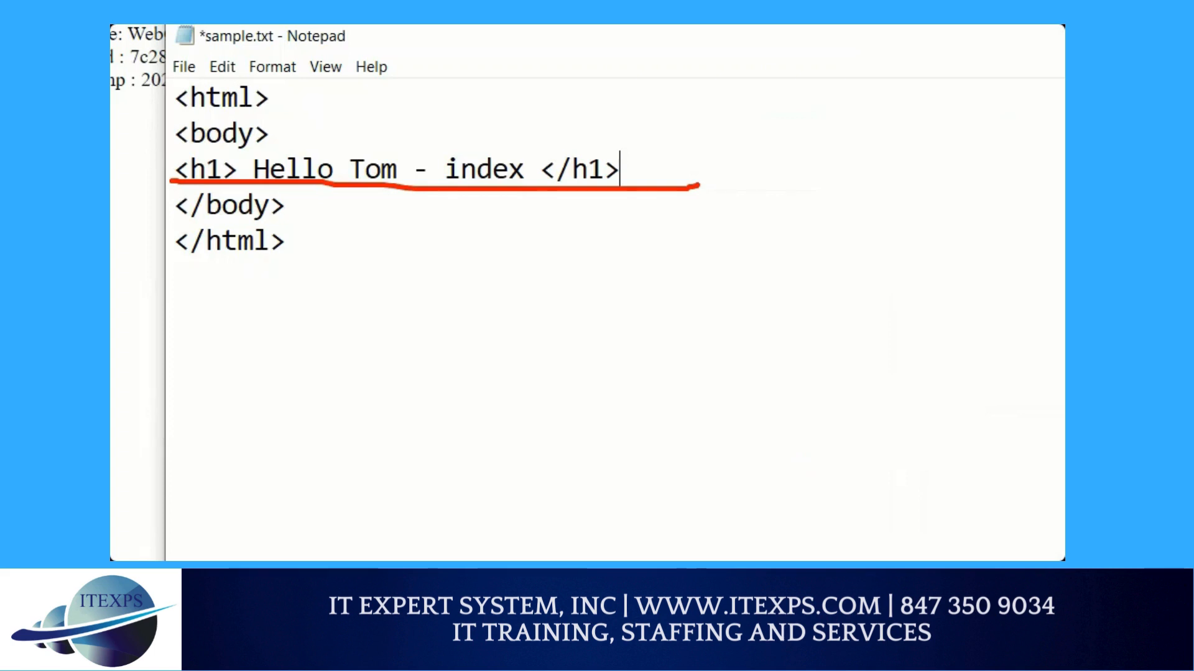
Save the edited sample.txt page under the name index.html, in quotation marks, in the Downloads folder
{"action": "left_click", "coordinate": [184, 66]}
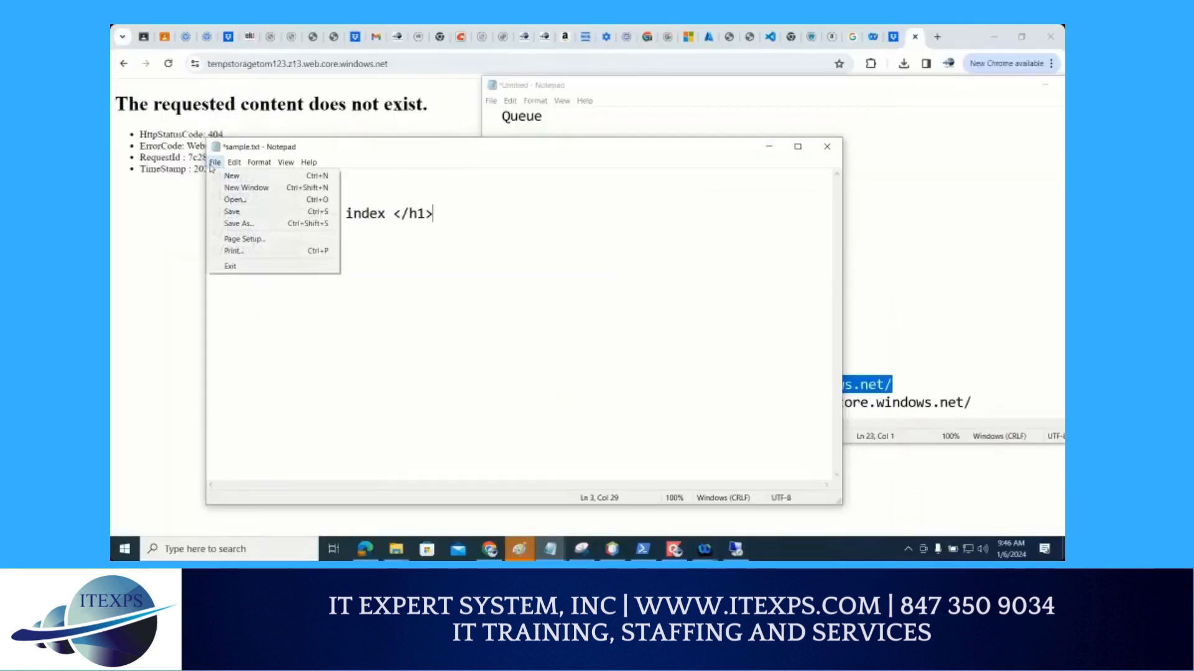
{"action": "left_click", "coordinate": [239, 224]}
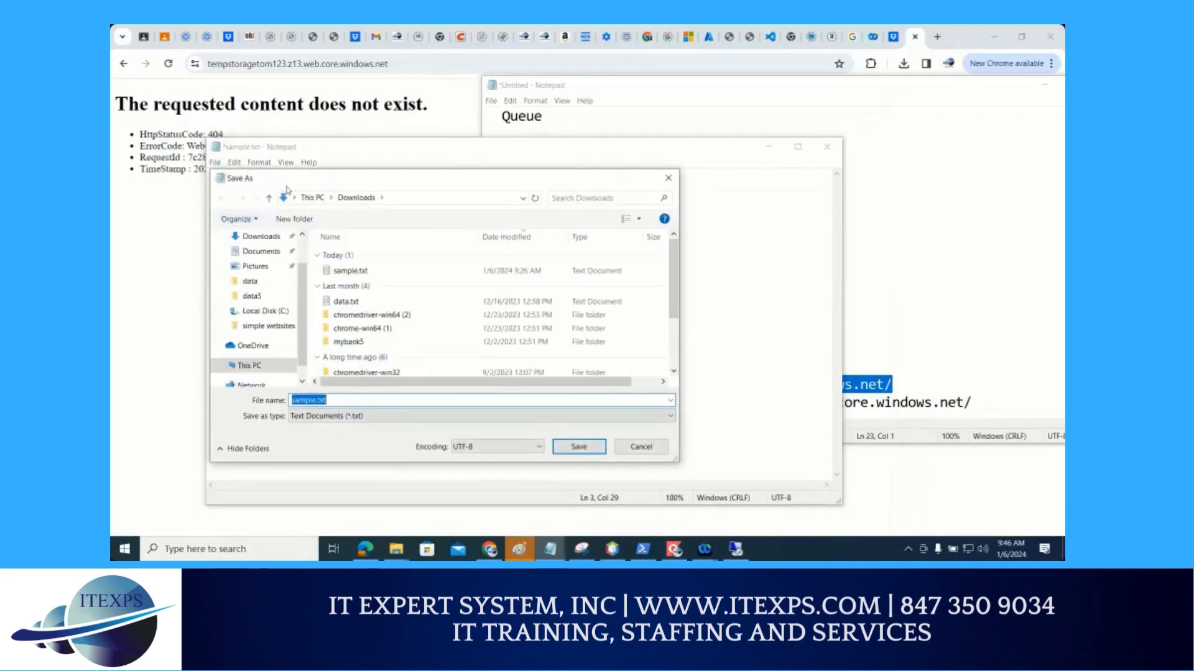
{"action": "left_click_drag", "start_coordinate": [297, 180], "coordinate": [401, 177]}
{"action": "left_click_drag", "start_coordinate": [498, 159], "coordinate": [541, 135]}
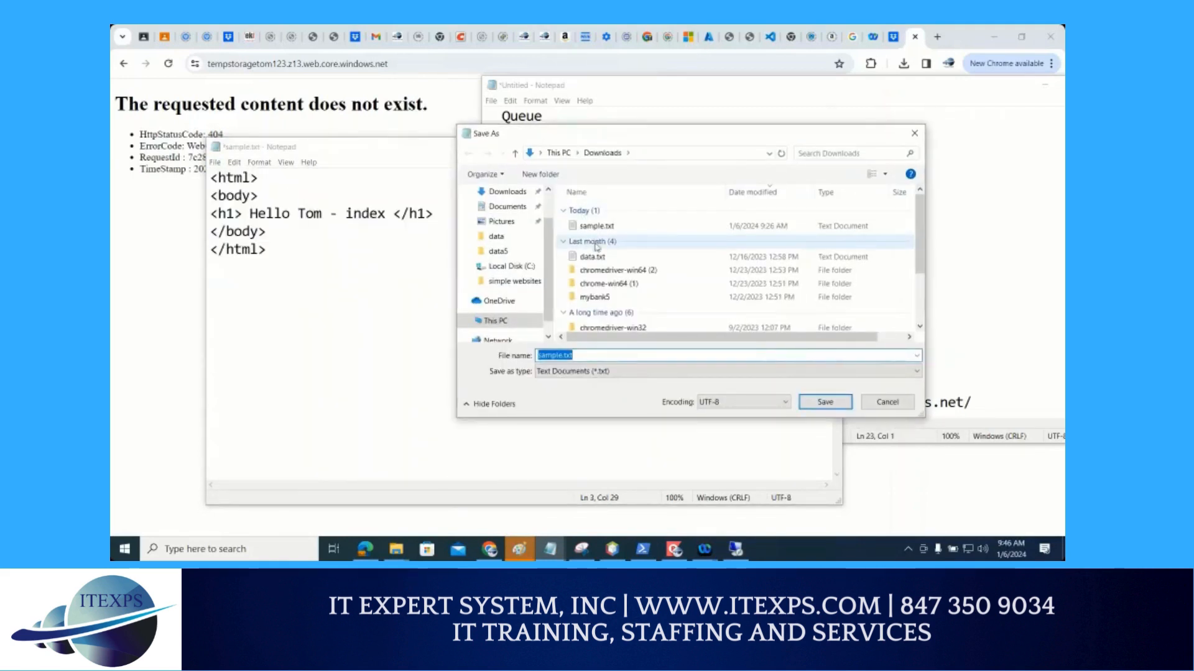
{"action": "type", "text": "\"index.ht"}
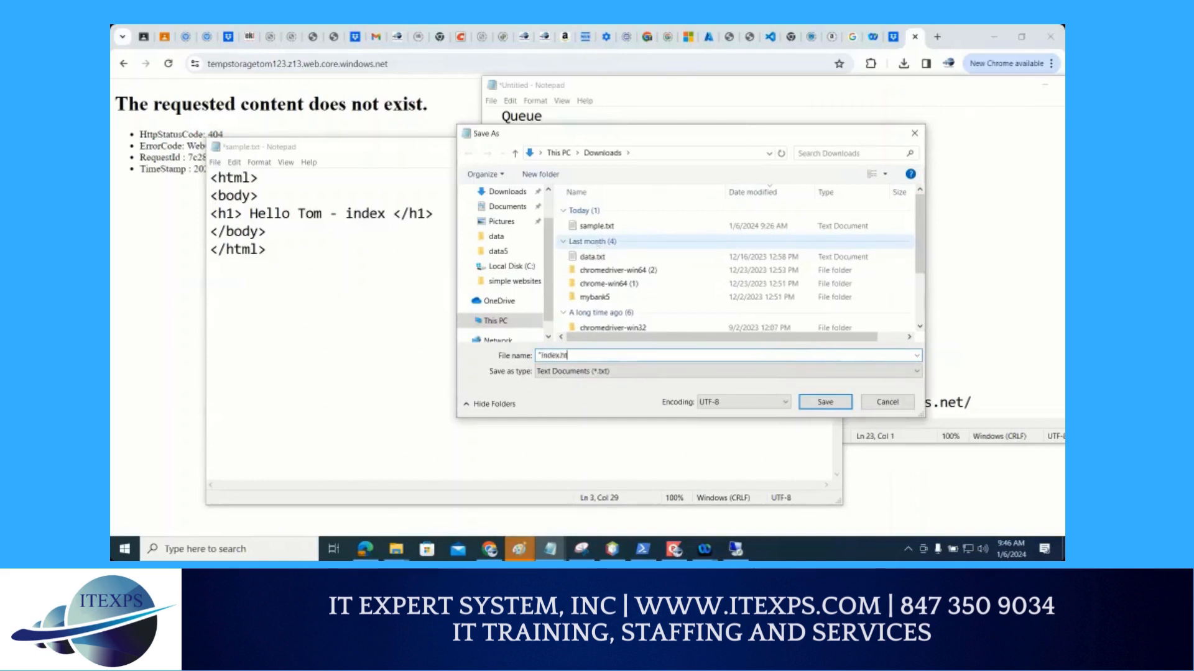
{"action": "type", "text": "m"}
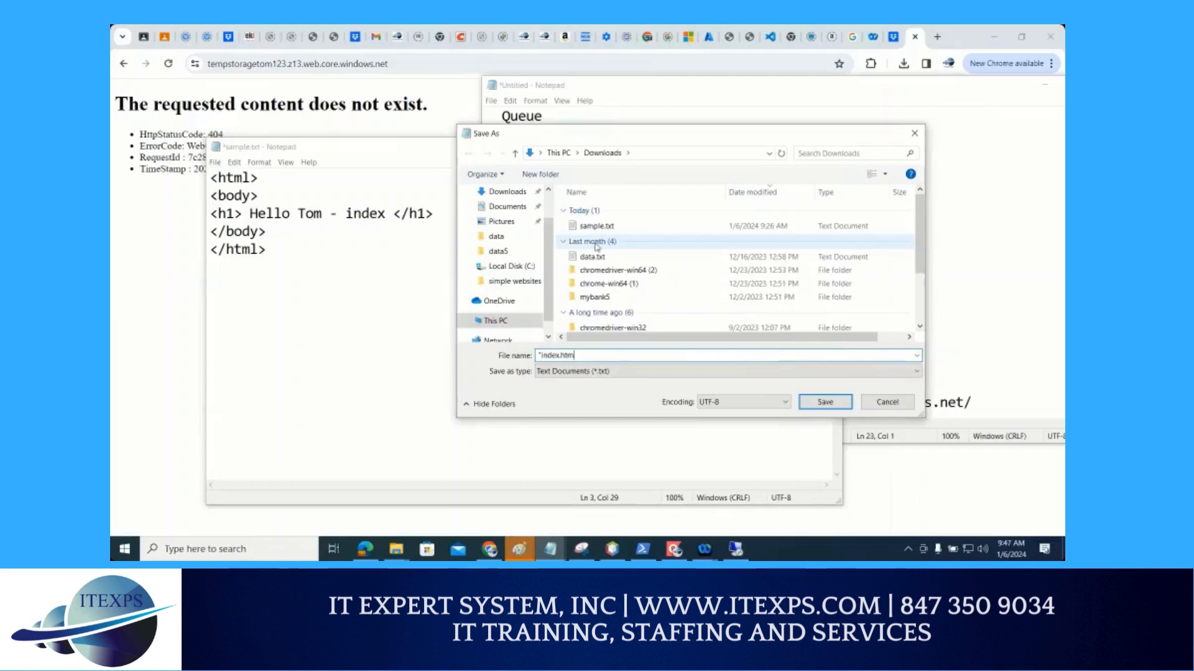
{"action": "type", "text": "l"}
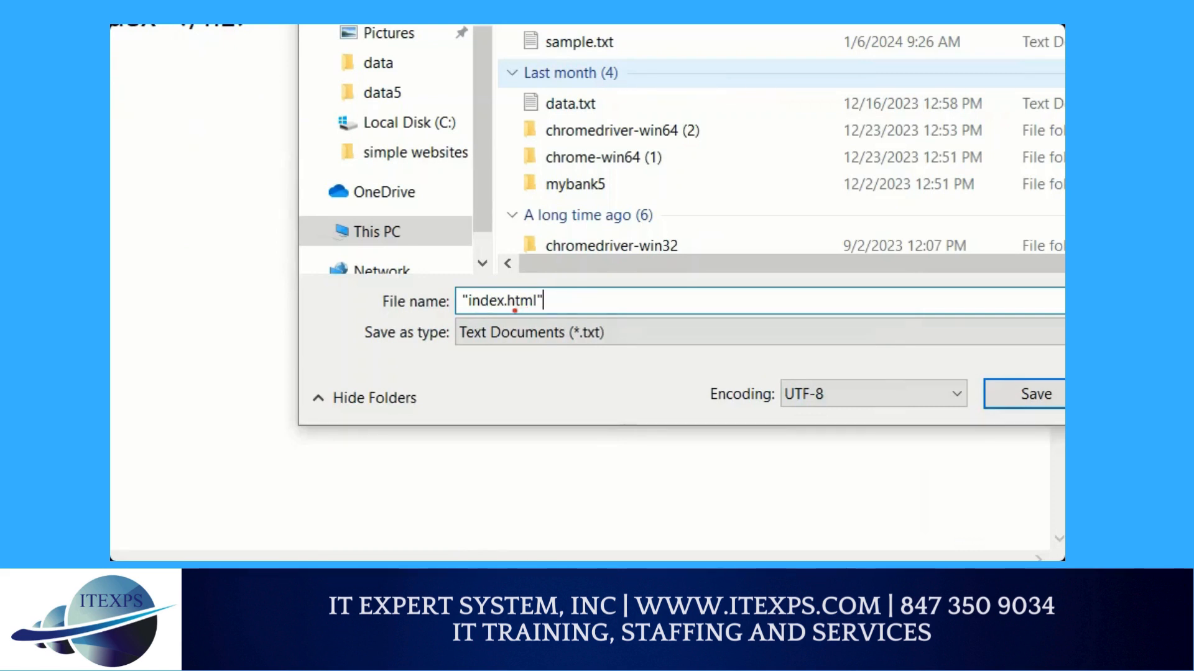
{"action": "key", "text": "Escape"}
{"action": "left_click", "coordinate": [814, 403]}
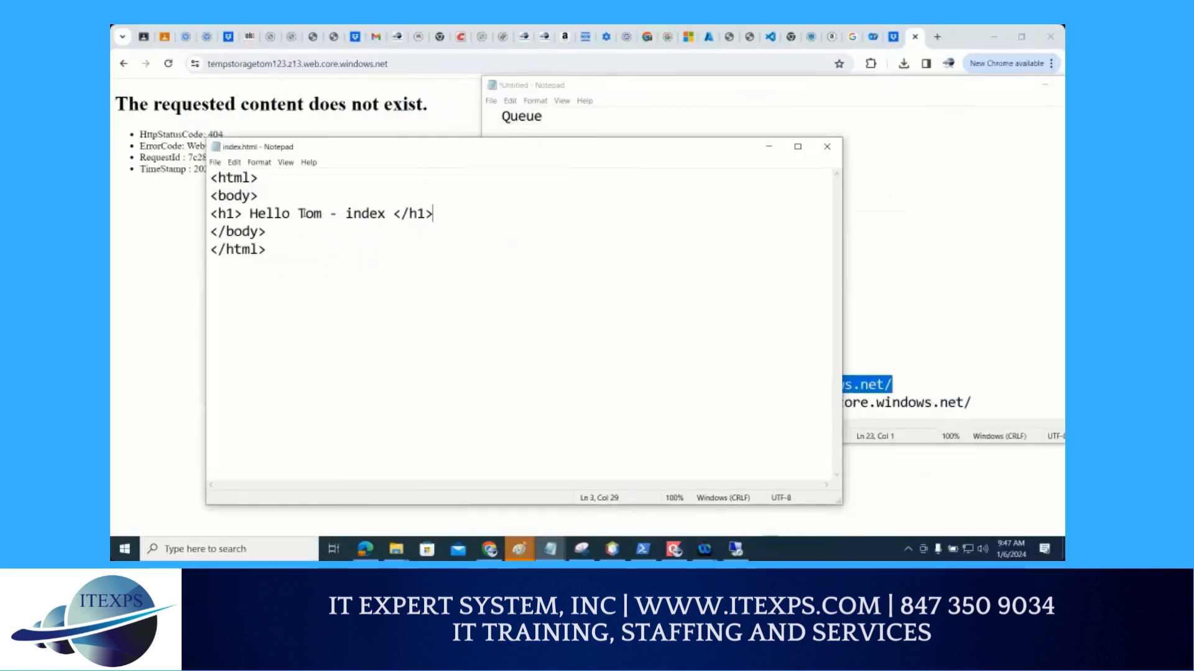
Change the h1 heading text to "OOS- Error"
{"action": "double_click", "coordinate": [339, 213]}
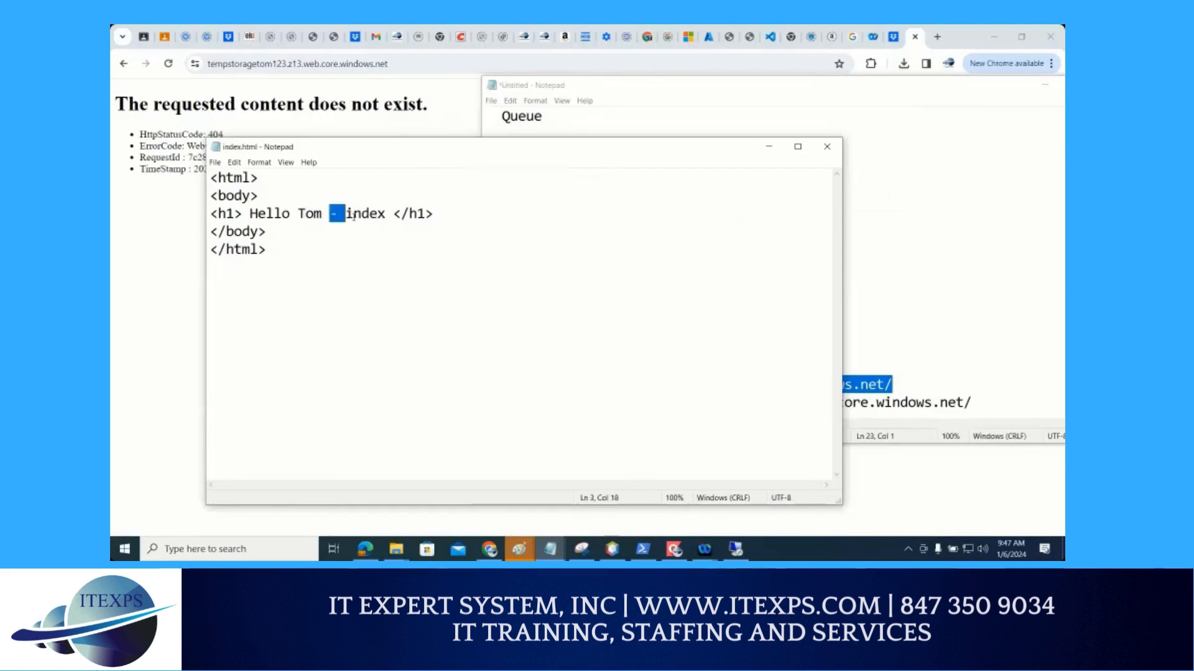
{"action": "double_click", "coordinate": [342, 213]}
{"action": "left_click", "coordinate": [275, 211]}
{"action": "left_click_drag", "start_coordinate": [249, 213], "coordinate": [330, 213]}
{"action": "type", "text": "OOS"}
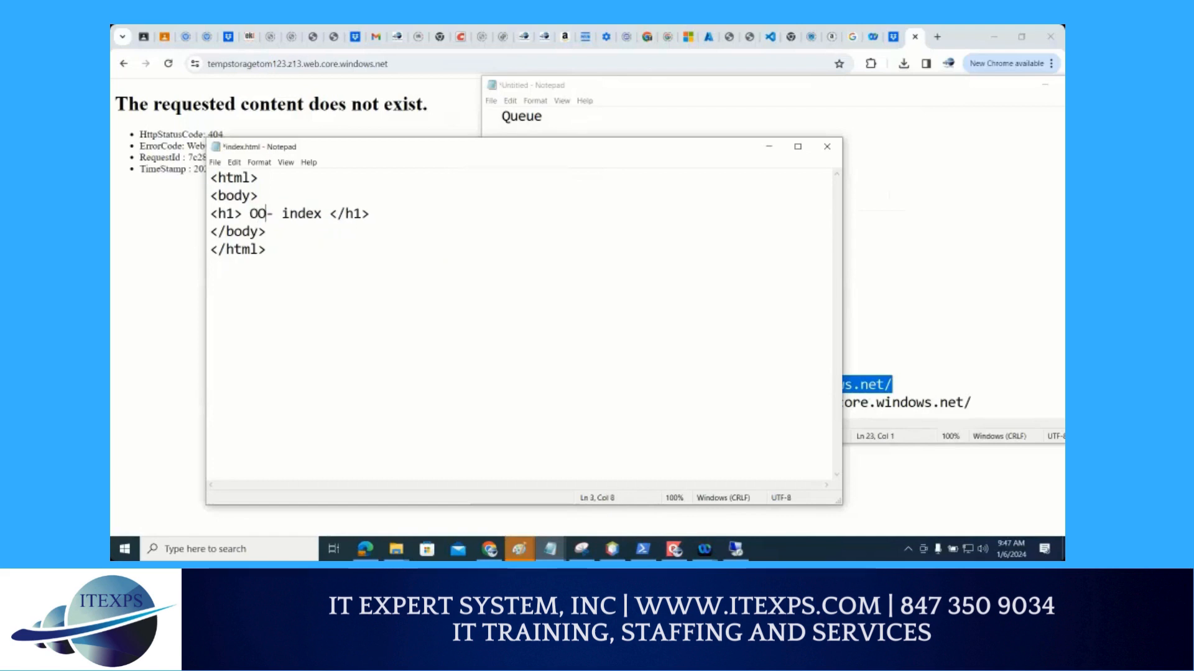
{"action": "key", "text": "Right"}
{"action": "key", "text": "Right"}
{"action": "key", "text": "shift+Right"}
{"action": "key", "text": "shift+Right"}
{"action": "key", "text": "shift+Right"}
{"action": "key", "text": "shift+Right"}
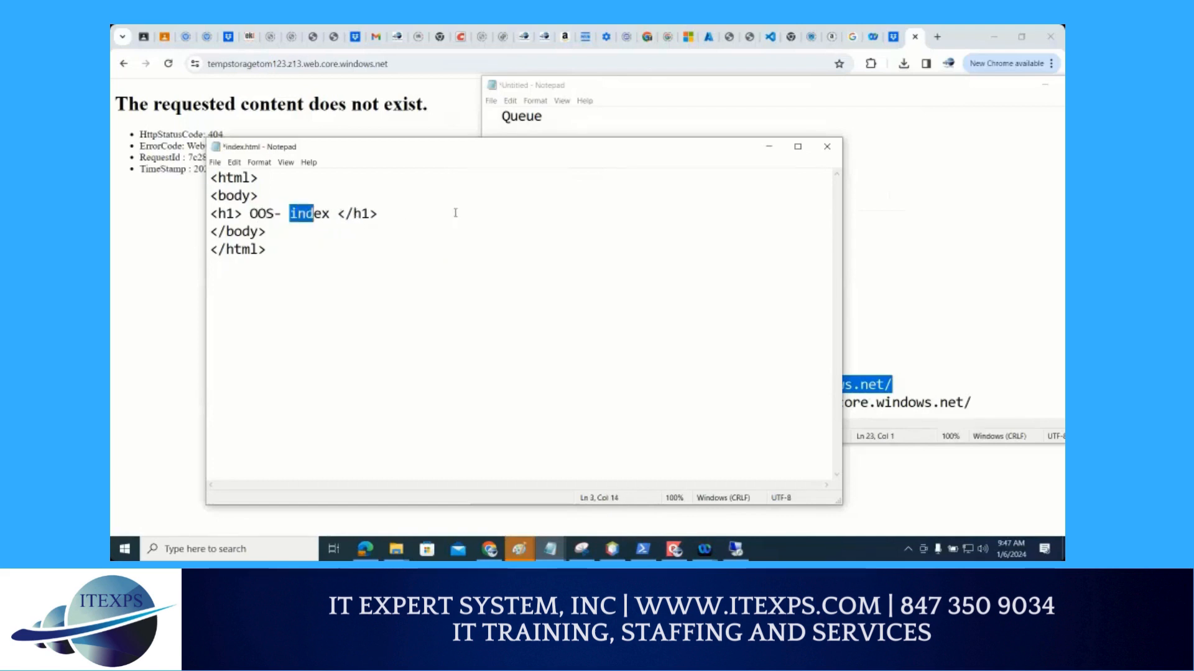
{"action": "key", "text": "shift+Right"}
{"action": "type", "text": "Error"}
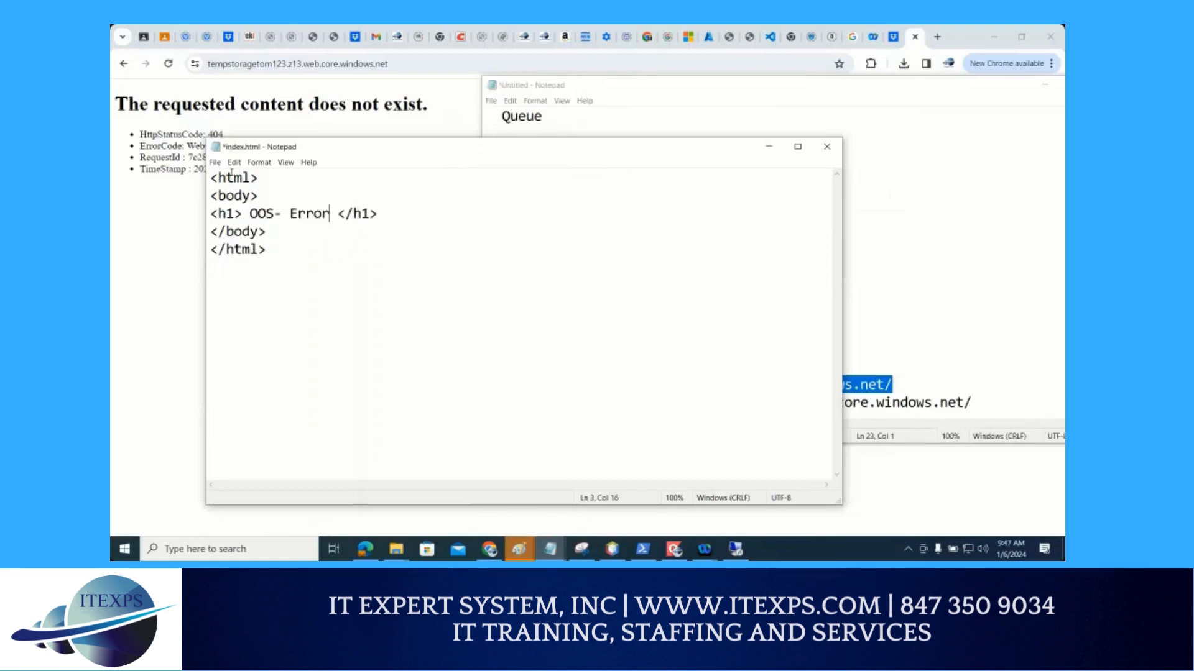
Save the modified page as a separate file named error.html, in quotation marks, in the Downloads folder
{"action": "left_click", "coordinate": [215, 162]}
{"action": "left_click", "coordinate": [292, 223]}
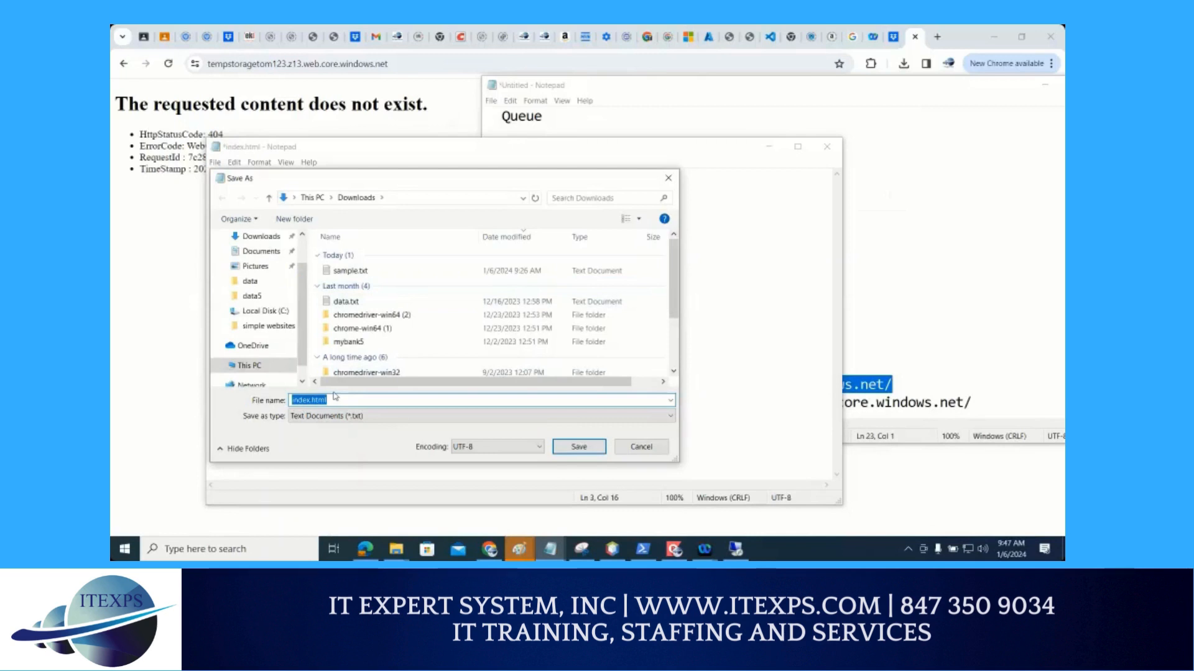
{"action": "type", "text": "\"error.html\""}
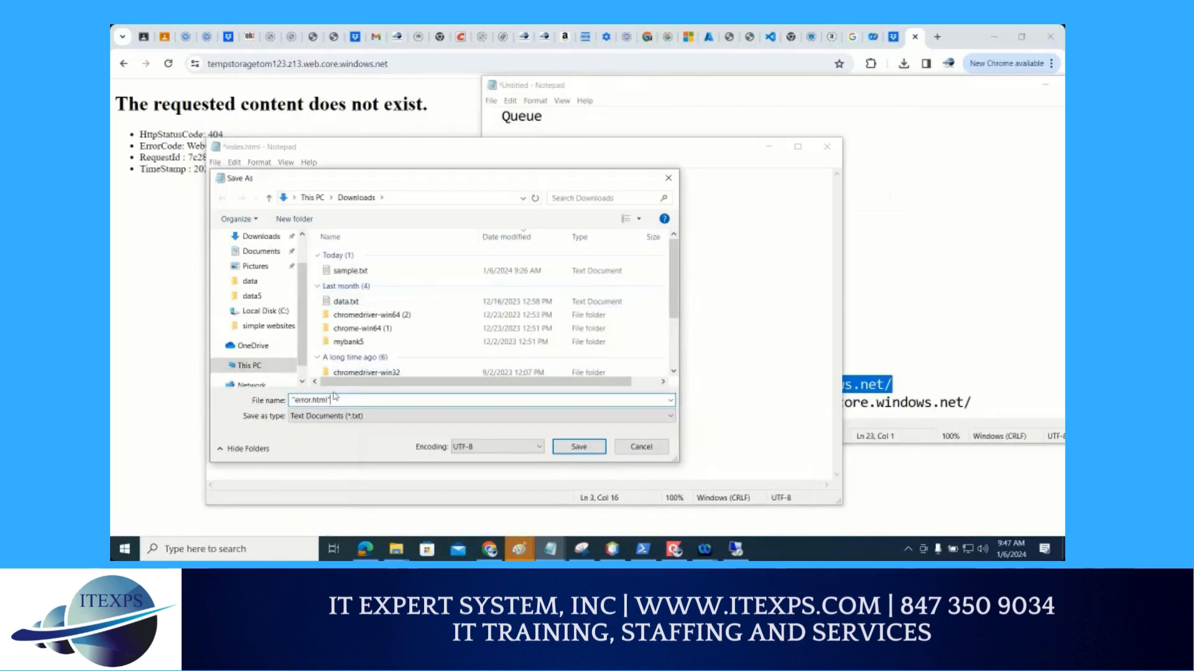
{"action": "key", "text": "Return"}
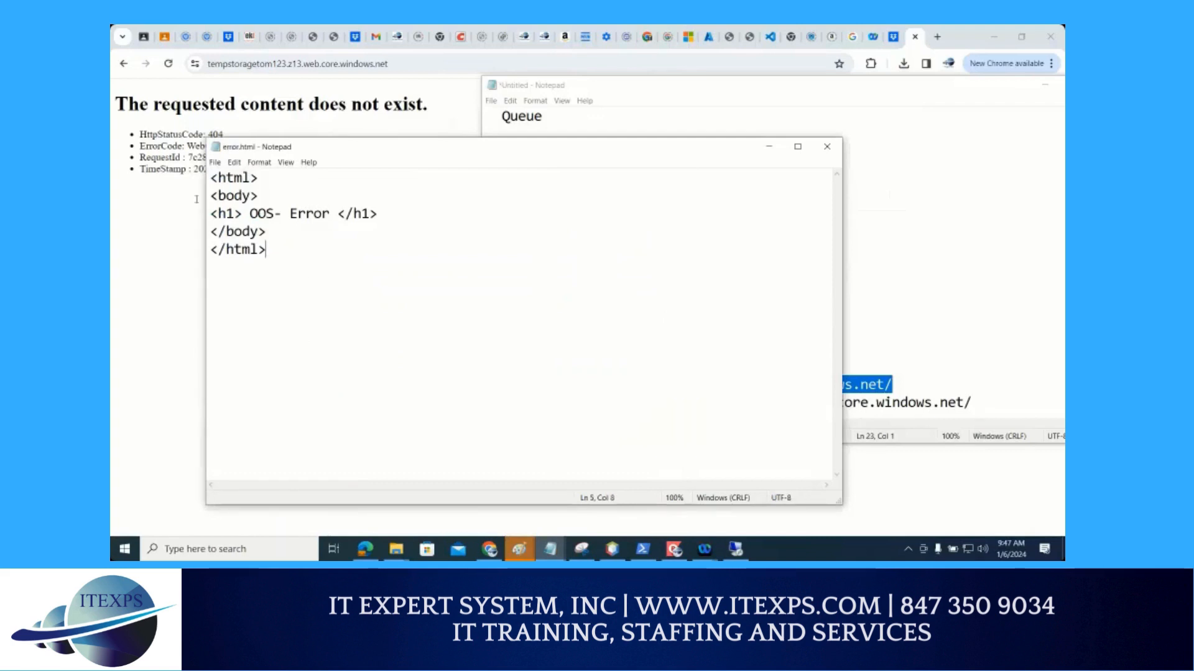
Copy the whole error page code into the Azure storage material's description in Google Classroom, beneath a separator line labelled error.html
{"action": "key", "text": "ctrl+a"}
{"action": "key", "text": "ctrl+c"}
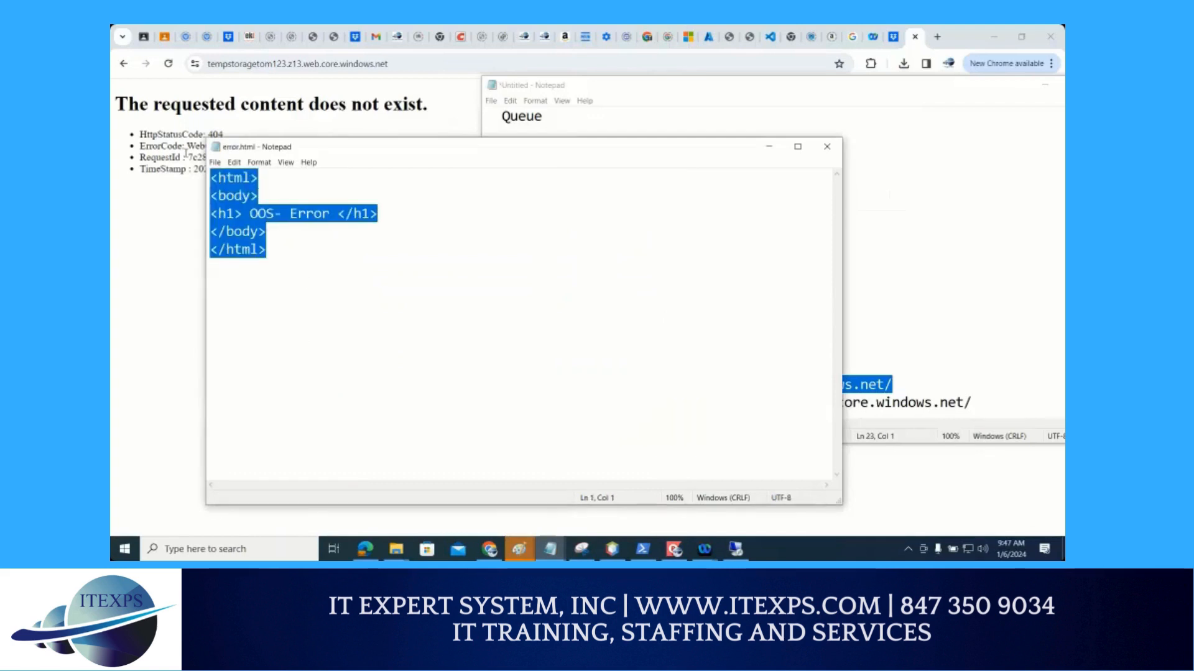
{"action": "left_click", "coordinate": [144, 36]}
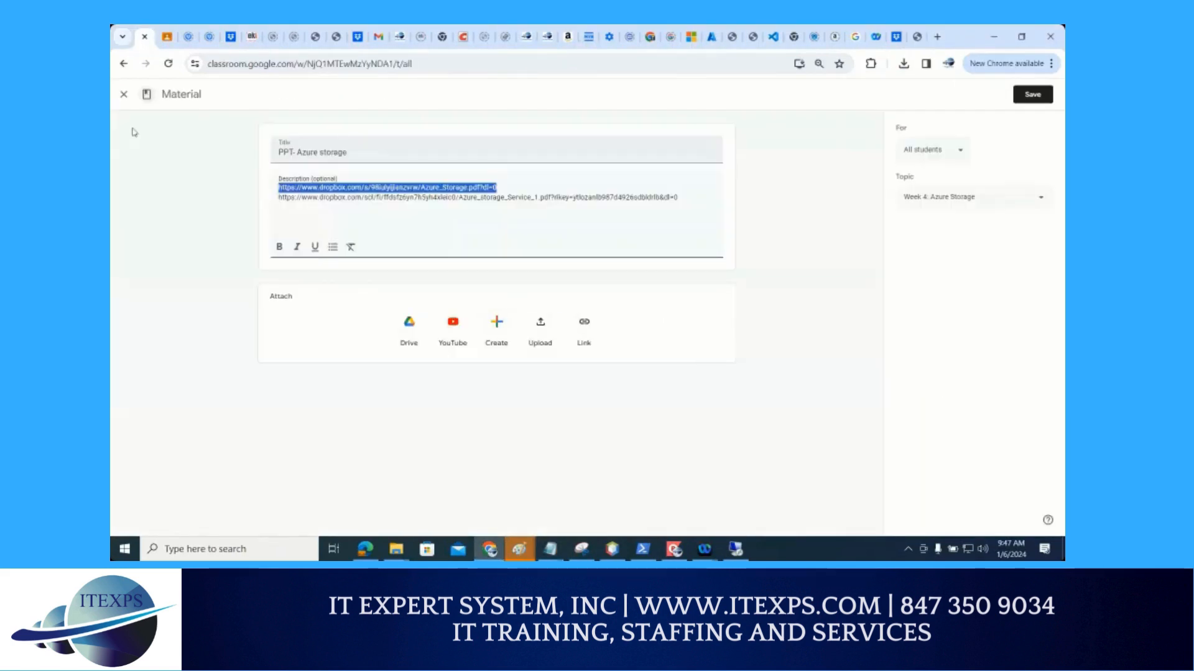
{"action": "left_click", "coordinate": [692, 196]}
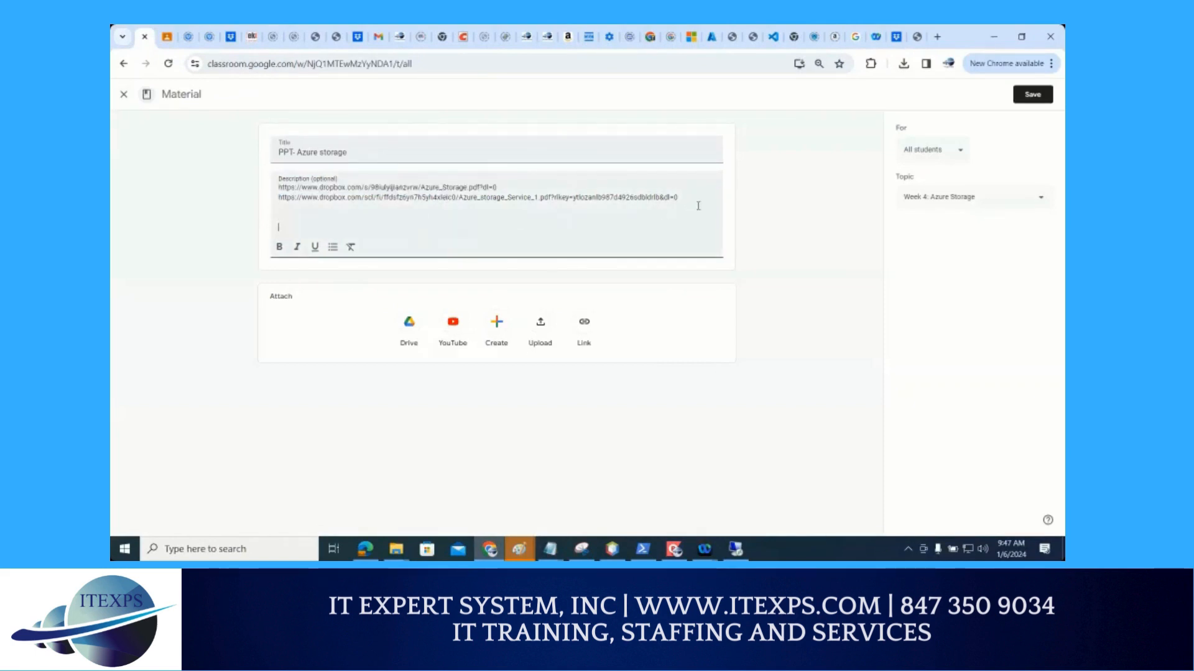
{"action": "type", "text": "------error"}
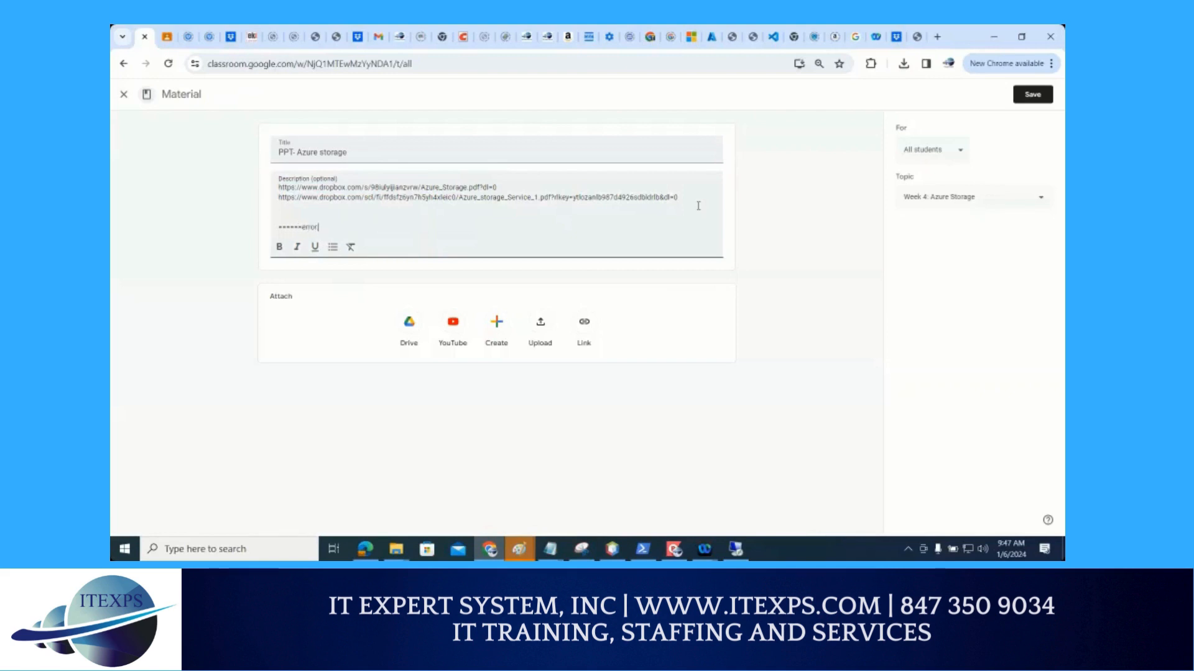
{"action": "type", "text": ".html-----------"}
{"action": "key", "text": "Return"}
{"action": "key", "text": "Return"}
{"action": "key", "text": "ctrl+v"}
{"action": "key", "text": "Return"}
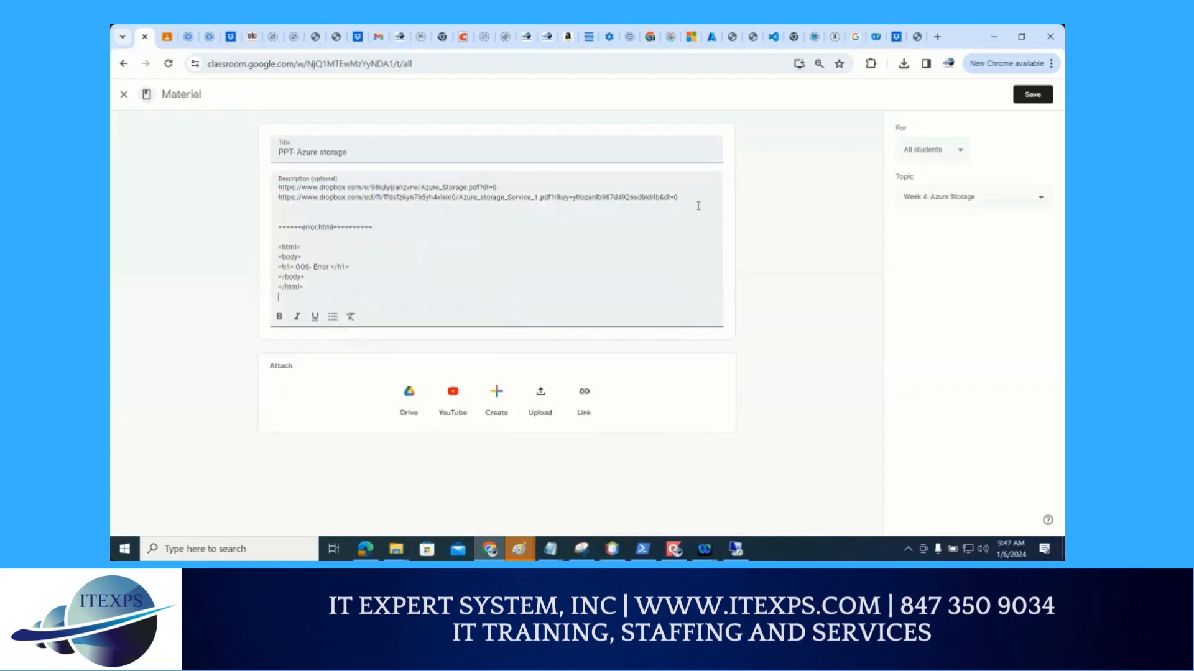
Add a separator line labelled index.html below the pasted error page code, leaving blank lines between them
{"action": "key", "text": "Return"}
{"action": "key", "text": "Return"}
{"action": "type", "text": "----------index.html"}
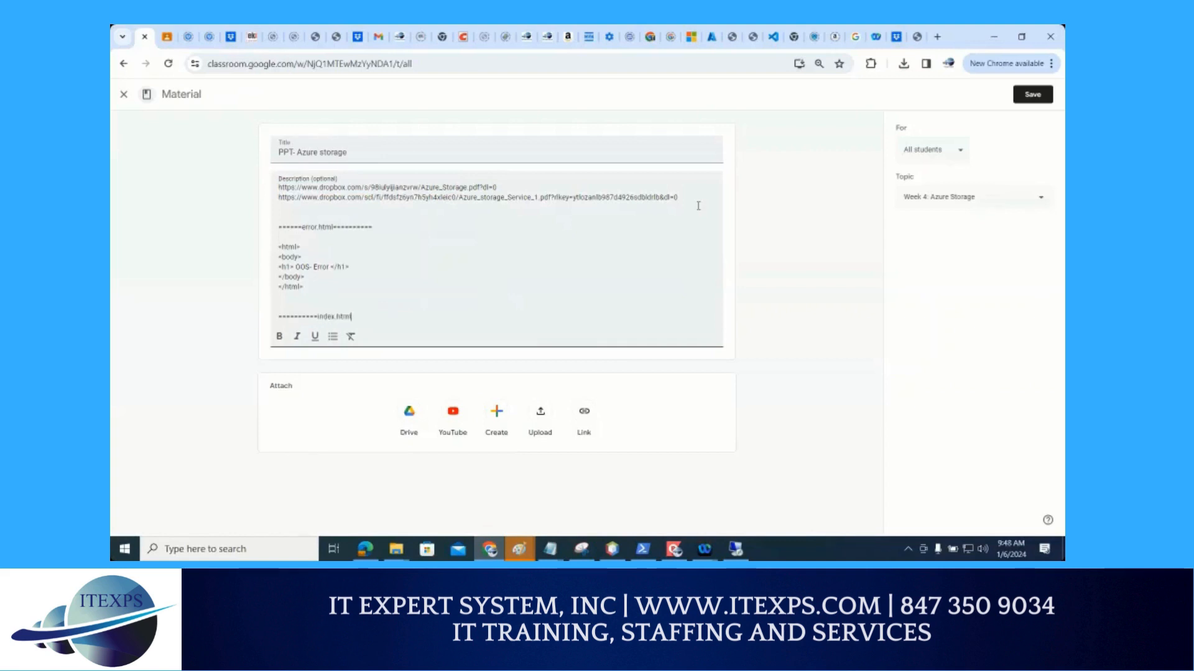
{"action": "type", "text": "-------------"}
{"action": "key", "text": "Return"}
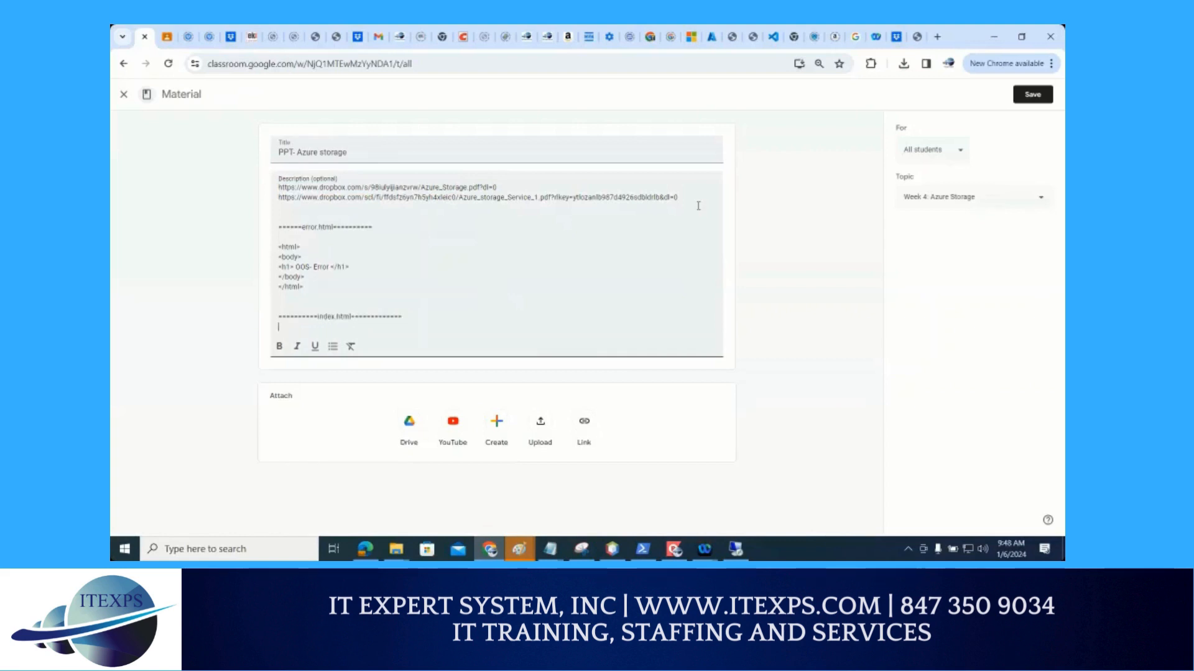
{"action": "left_click", "coordinate": [396, 549]}
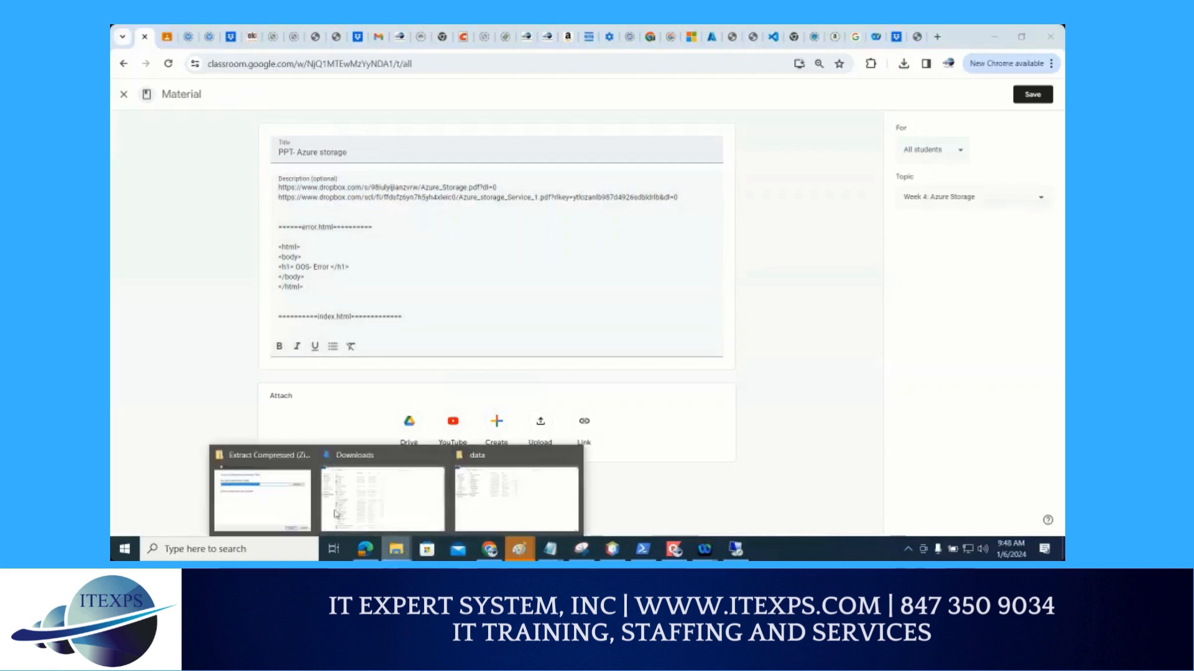
{"action": "left_click", "coordinate": [496, 498]}
{"action": "left_click", "coordinate": [161, 122]}
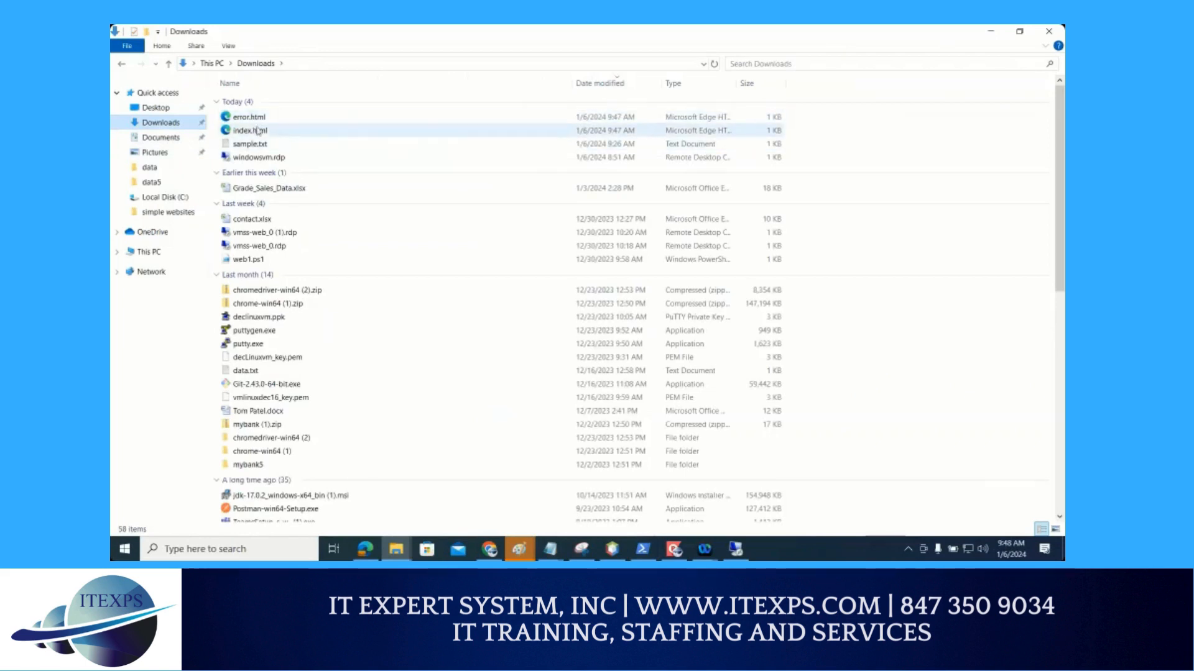
{"action": "right_click", "coordinate": [261, 132]}
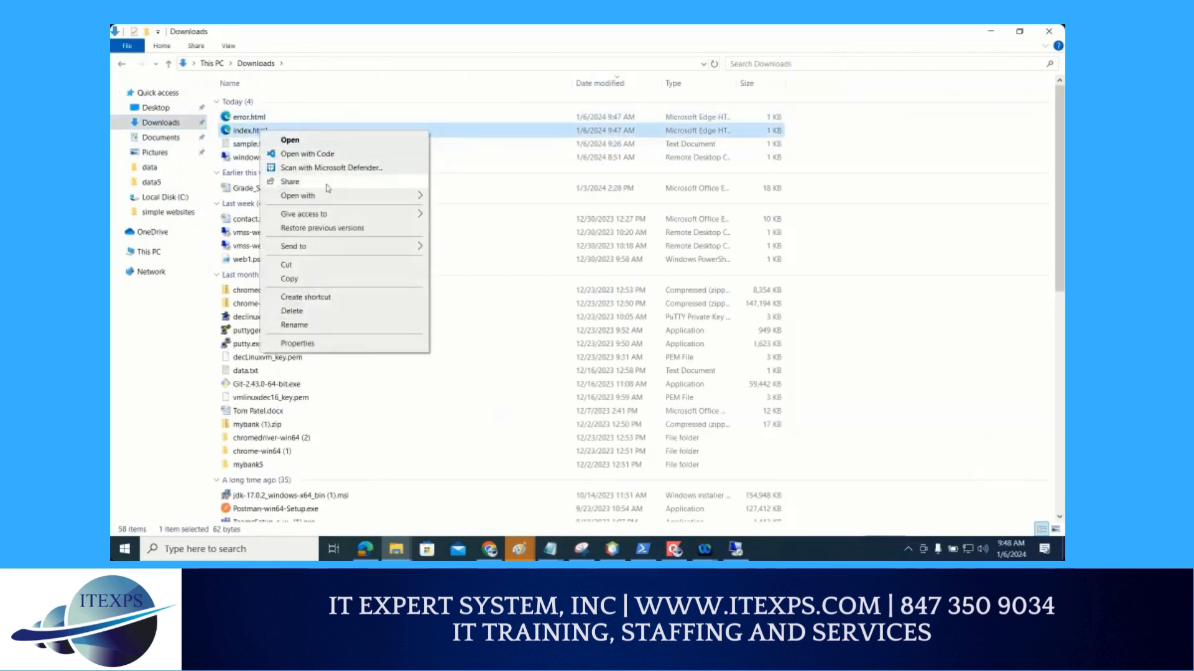
{"action": "mouse_move", "coordinate": [333, 197]}
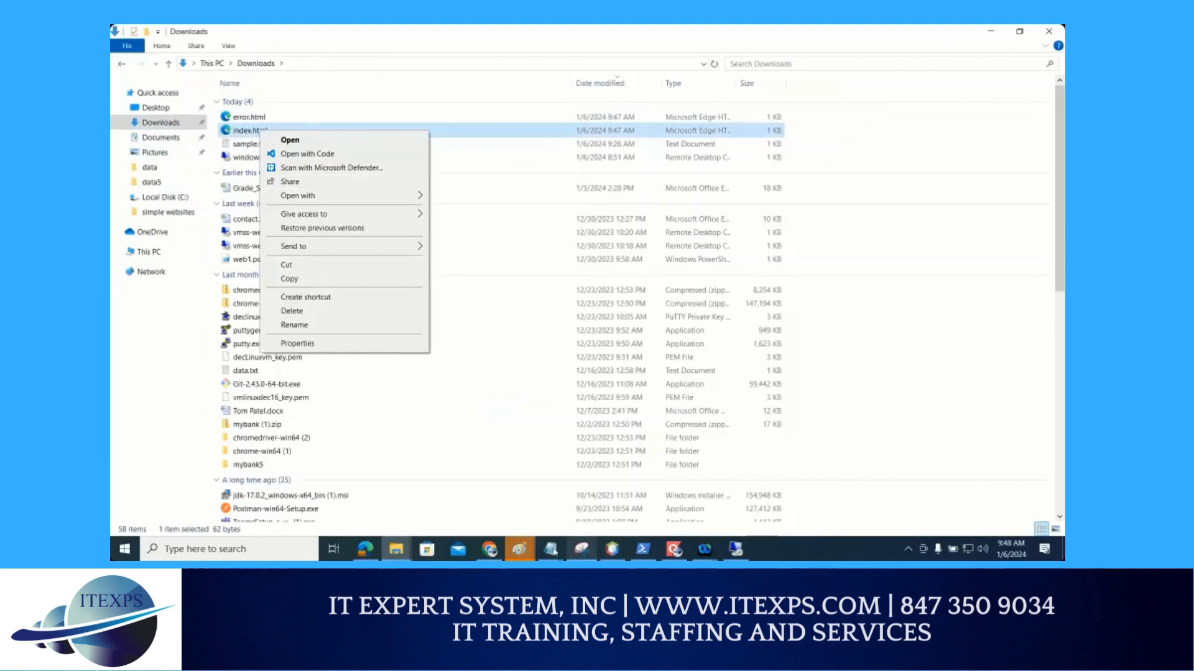
Switch to the error.html Notepad window and open index.html from Downloads with all file types shown
{"action": "left_click", "coordinate": [553, 550]}
{"action": "left_click", "coordinate": [842, 509]}
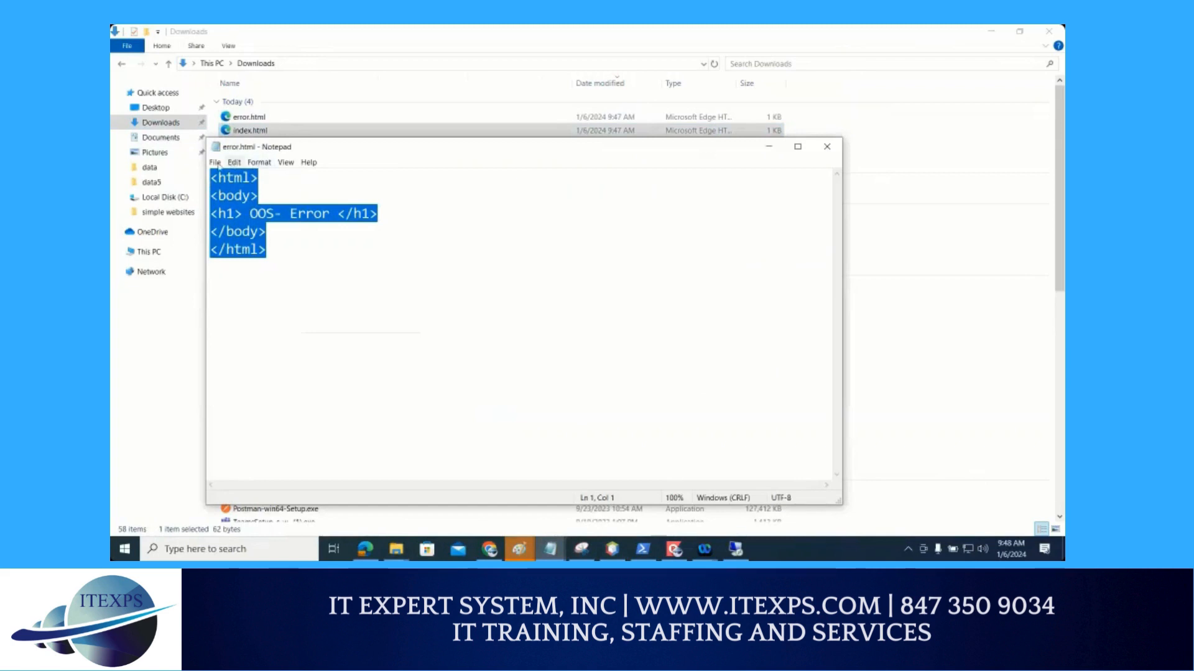
{"action": "left_click", "coordinate": [215, 162]}
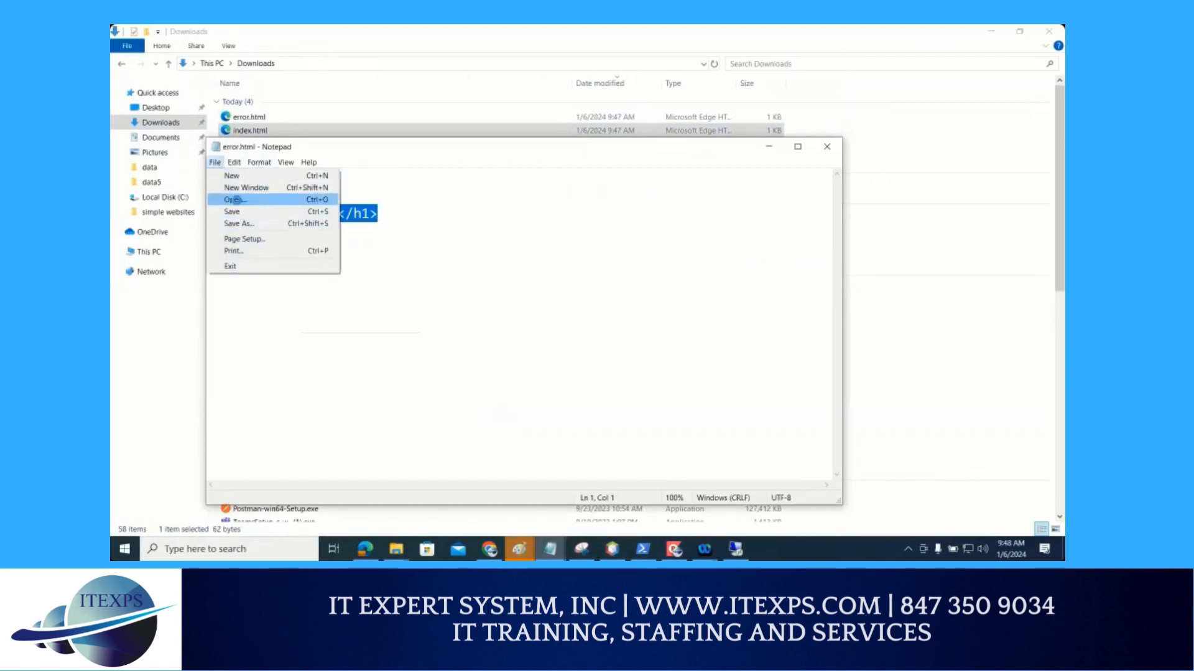
{"action": "left_click", "coordinate": [235, 199]}
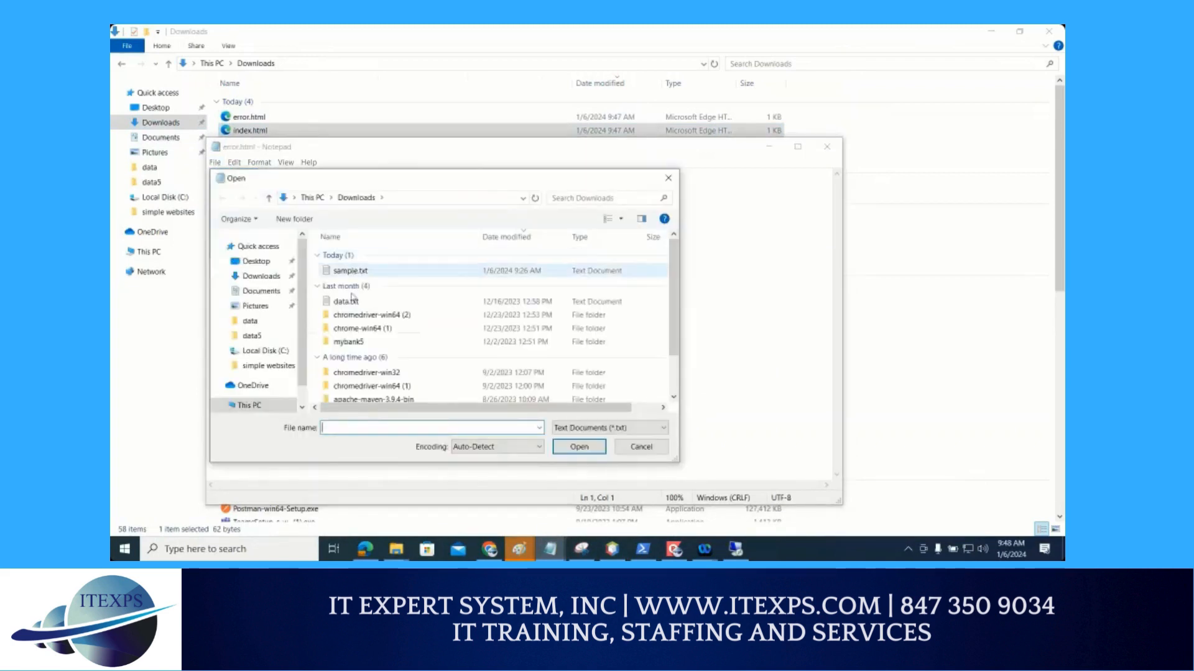
{"action": "left_click", "coordinate": [616, 429]}
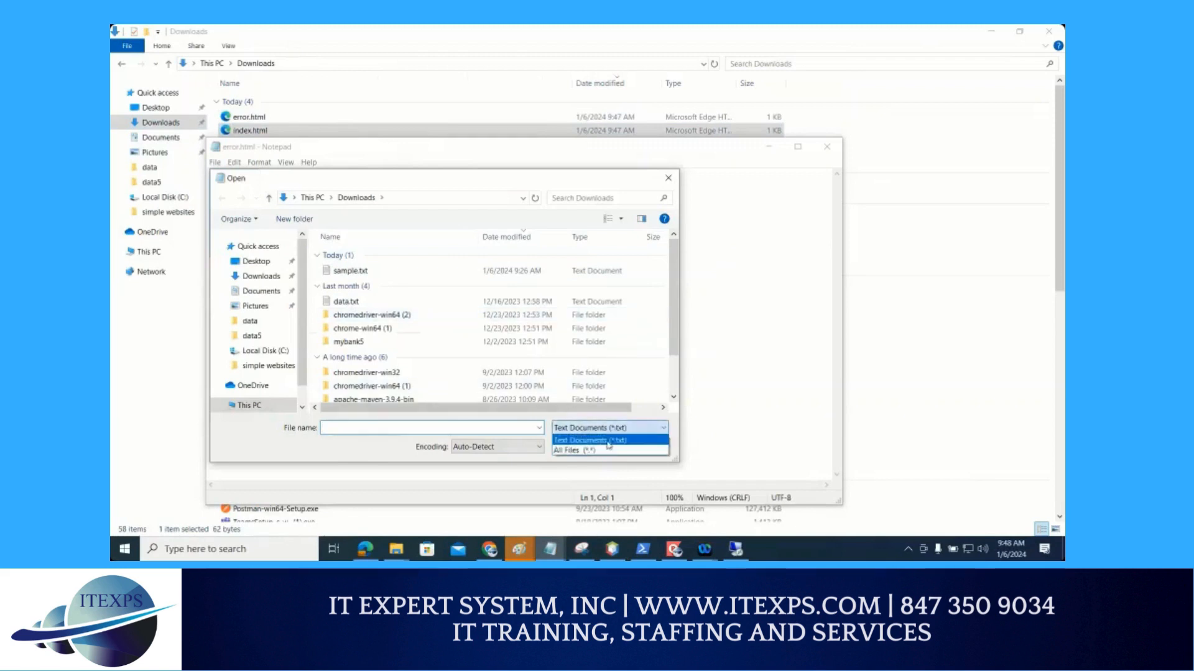
{"action": "left_click", "coordinate": [600, 448]}
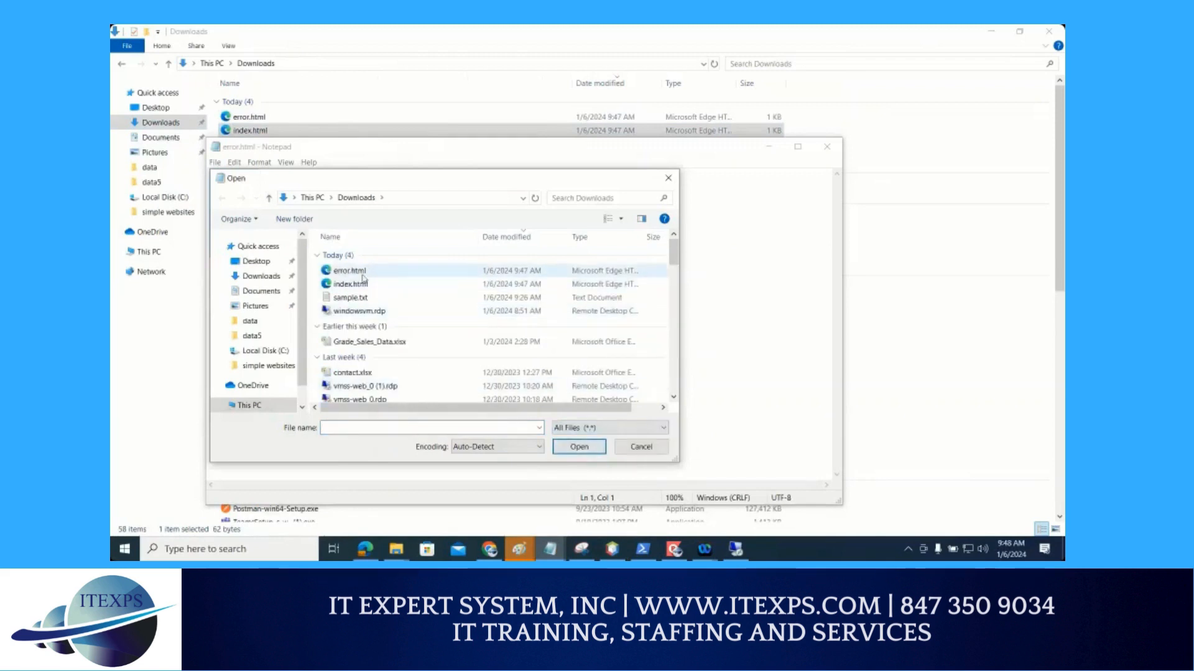
{"action": "double_click", "coordinate": [355, 283]}
Copy the whole index.html code and paste it beneath the index.html separator in the Google Classroom material's description
{"action": "key", "text": "ctrl+a"}
{"action": "key", "text": "ctrl+c"}
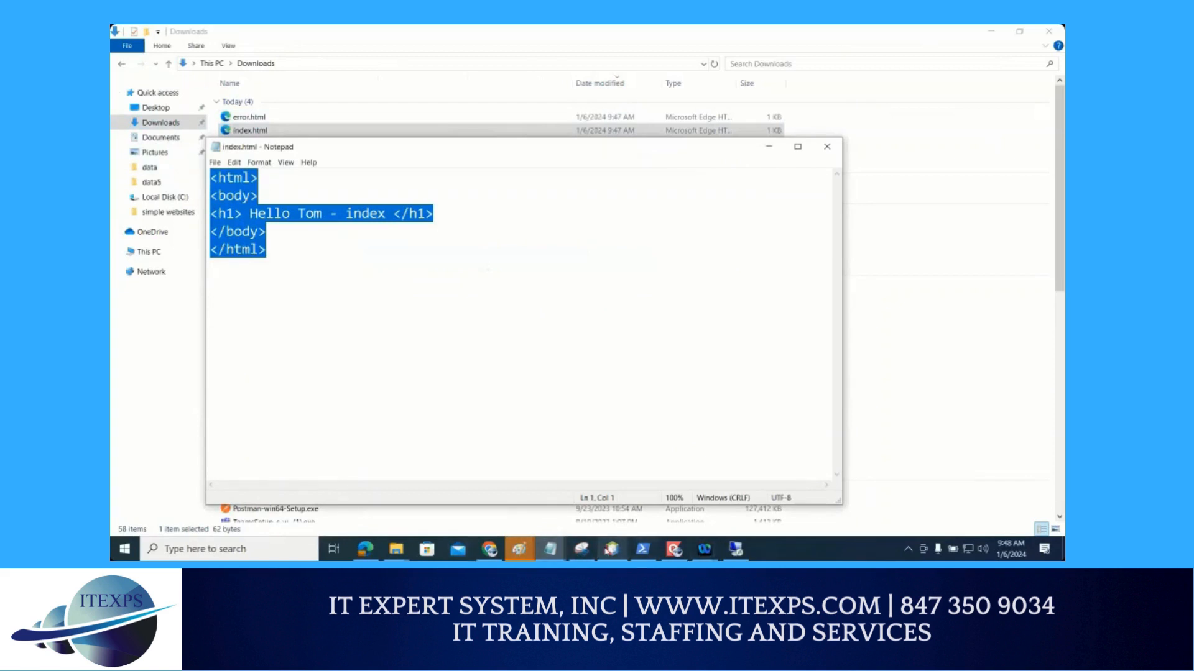
{"action": "left_click", "coordinate": [489, 549]}
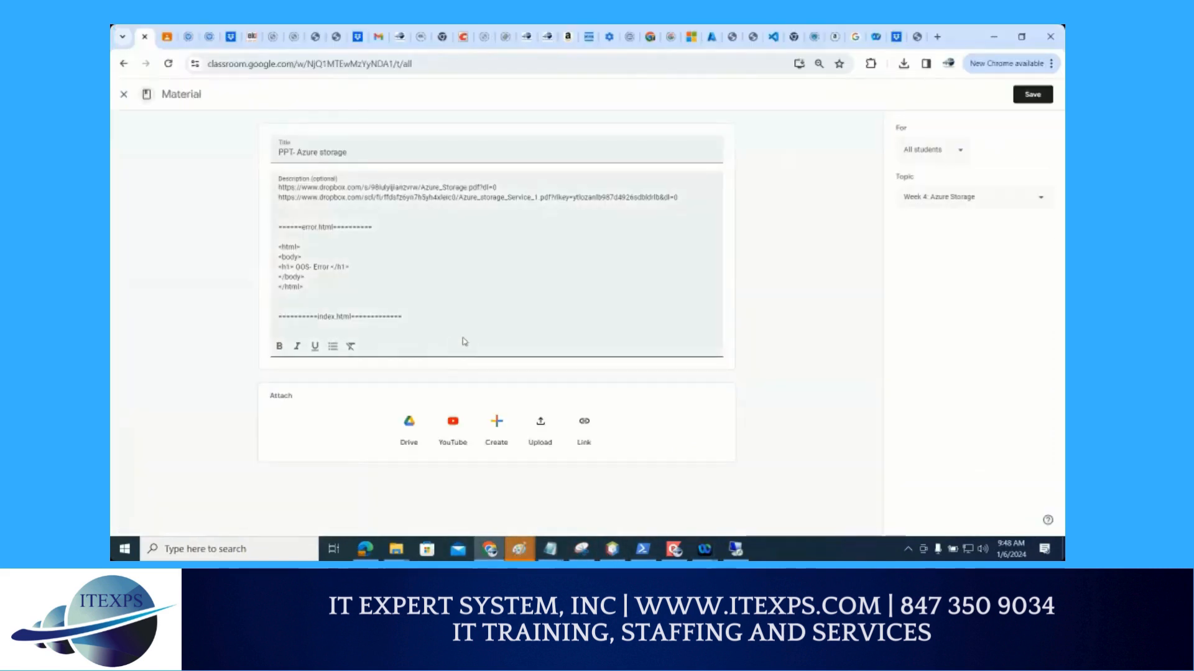
{"action": "key", "text": "ctrl+v"}
Bold the index.html separator line, select the error.html separator line, and save the Azure storage material
{"action": "left_click_drag", "start_coordinate": [403, 317], "coordinate": [262, 319]}
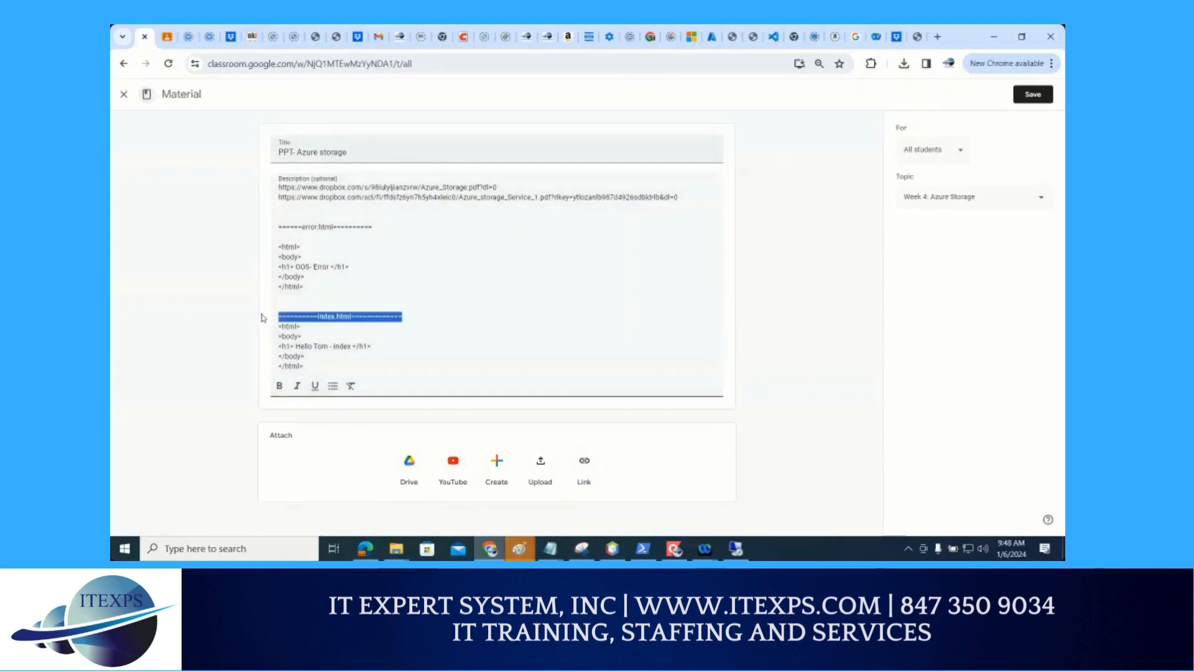
{"action": "key", "text": "ctrl+b"}
{"action": "left_click_drag", "start_coordinate": [381, 227], "coordinate": [268, 233]}
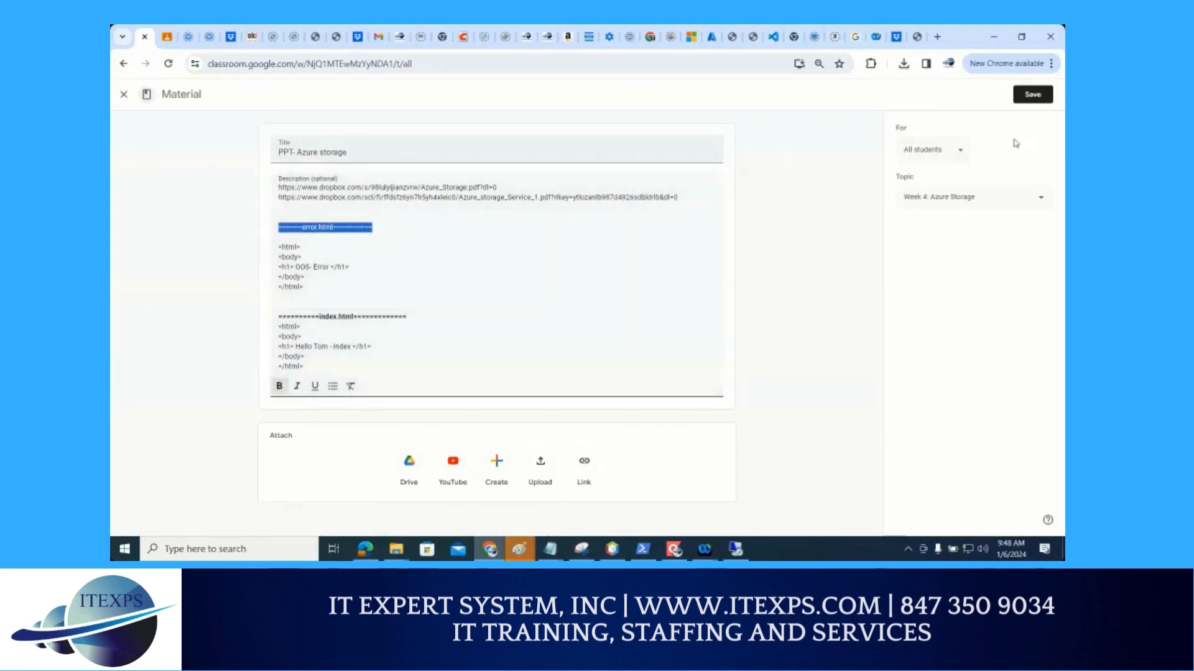
{"action": "left_click", "coordinate": [1033, 95]}
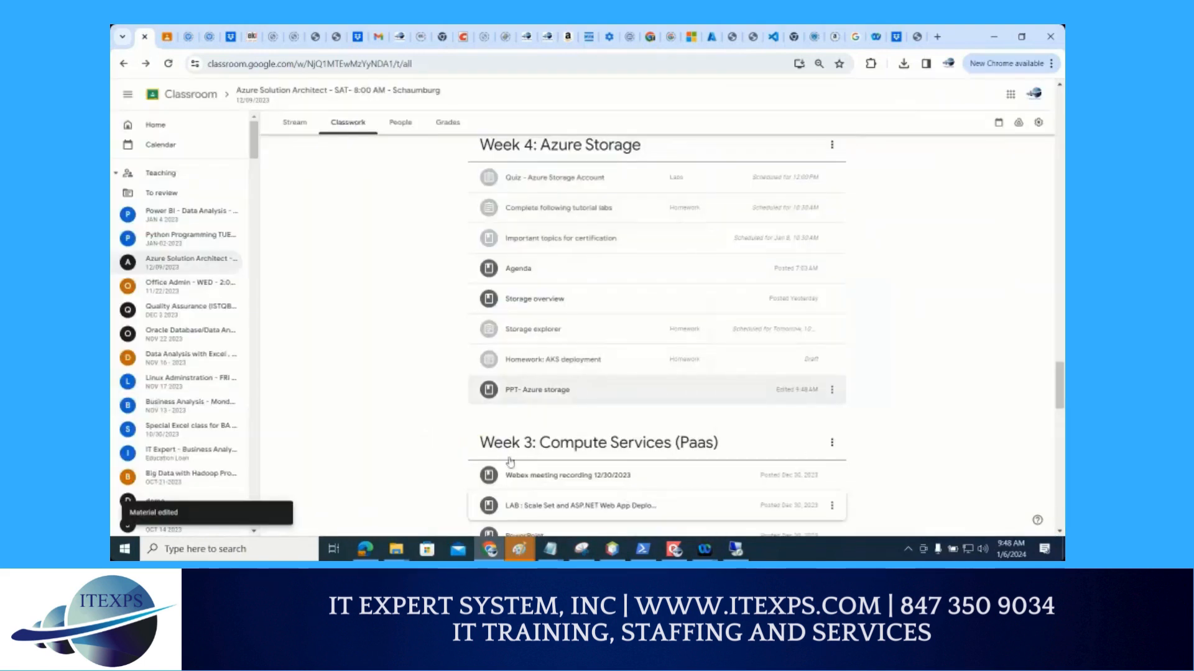
Close the current Classroom tab and switch the remaining one from Office Admin to the Azure Solution Architect class's classwork
{"action": "left_click", "coordinate": [144, 37]}
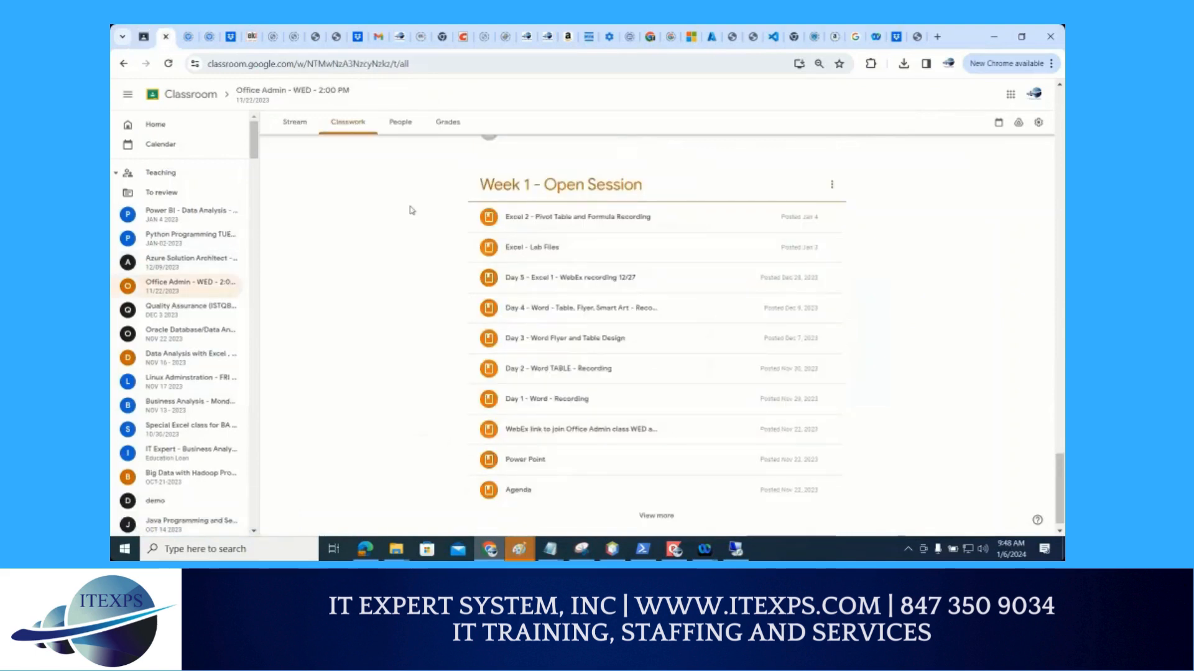
{"action": "scroll", "coordinate": [410, 210], "scroll_direction": "up", "scroll_amount": 3}
{"action": "scroll", "coordinate": [410, 210], "scroll_direction": "up", "scroll_amount": 15}
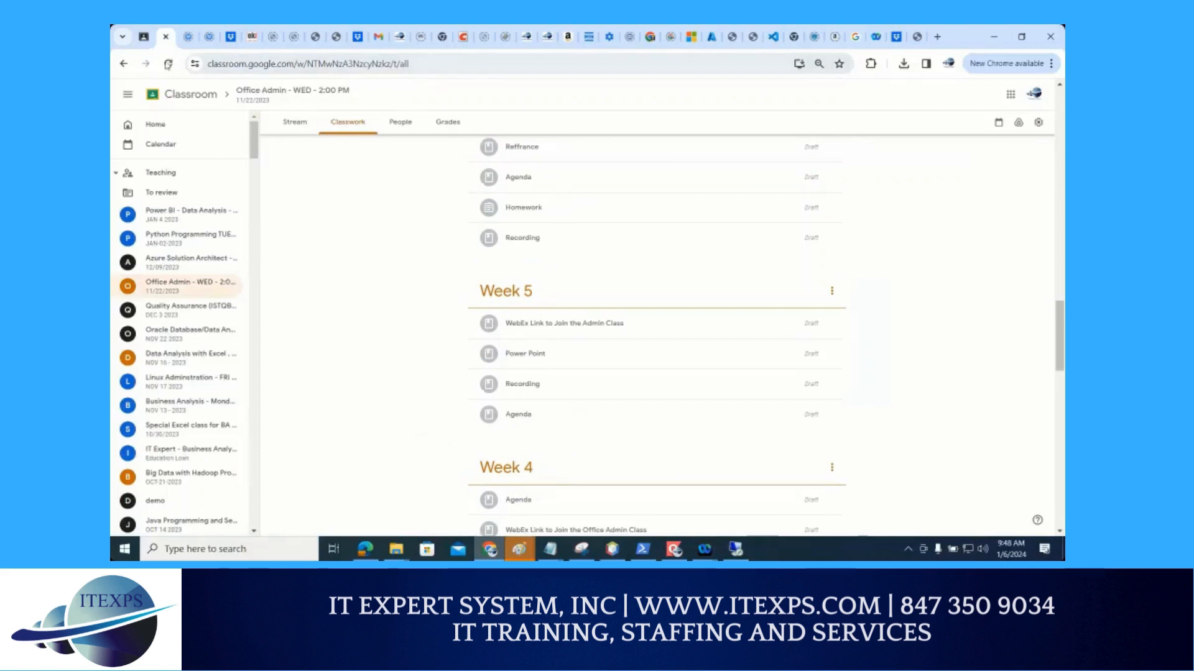
{"action": "left_click", "coordinate": [168, 63]}
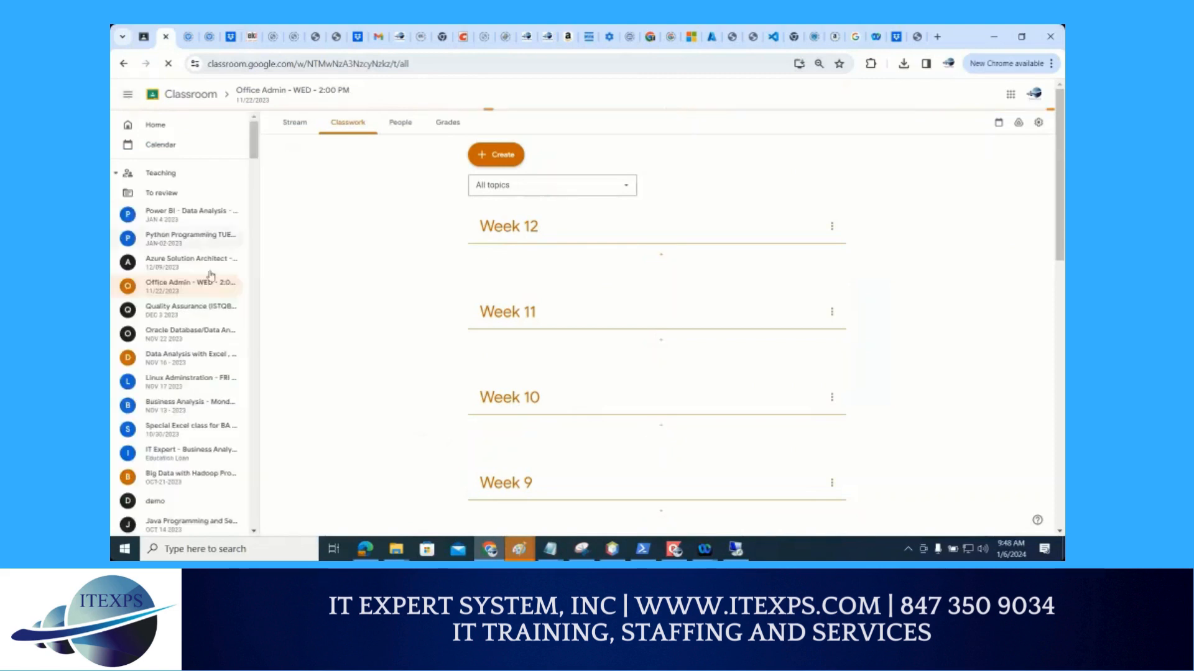
{"action": "left_click", "coordinate": [207, 264]}
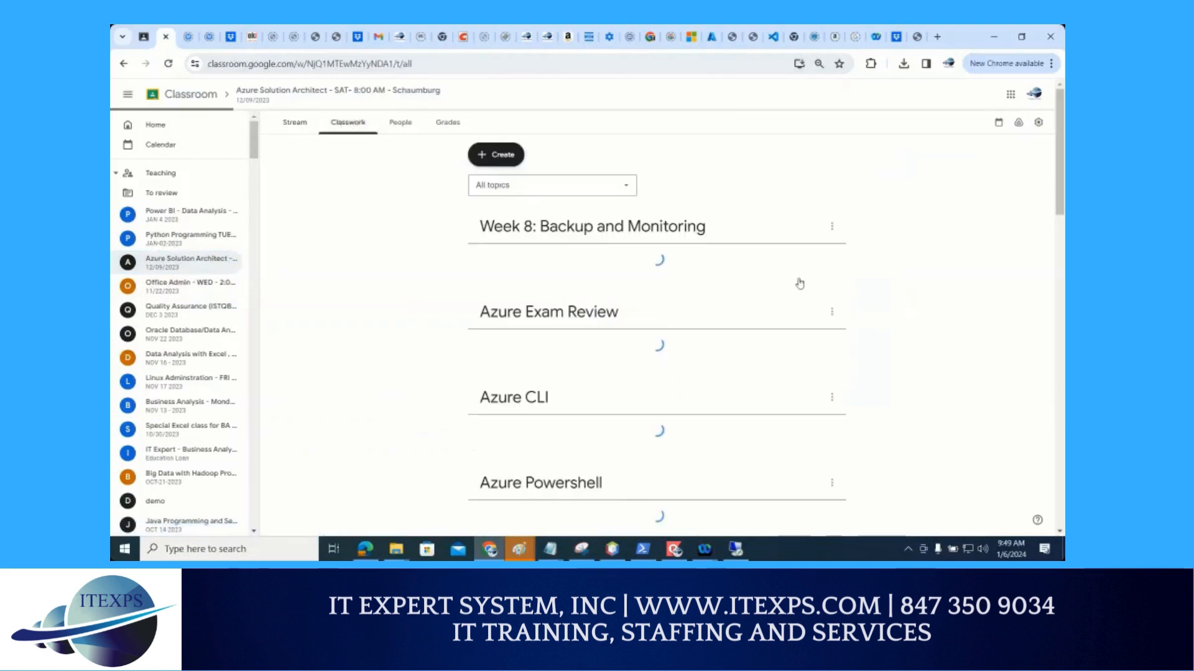
Expand the PPT- Azure storage material under Week 4: Azure Storage and magnify its error.html and index.html code
{"action": "scroll", "coordinate": [802, 305], "scroll_direction": "down", "scroll_amount": 6}
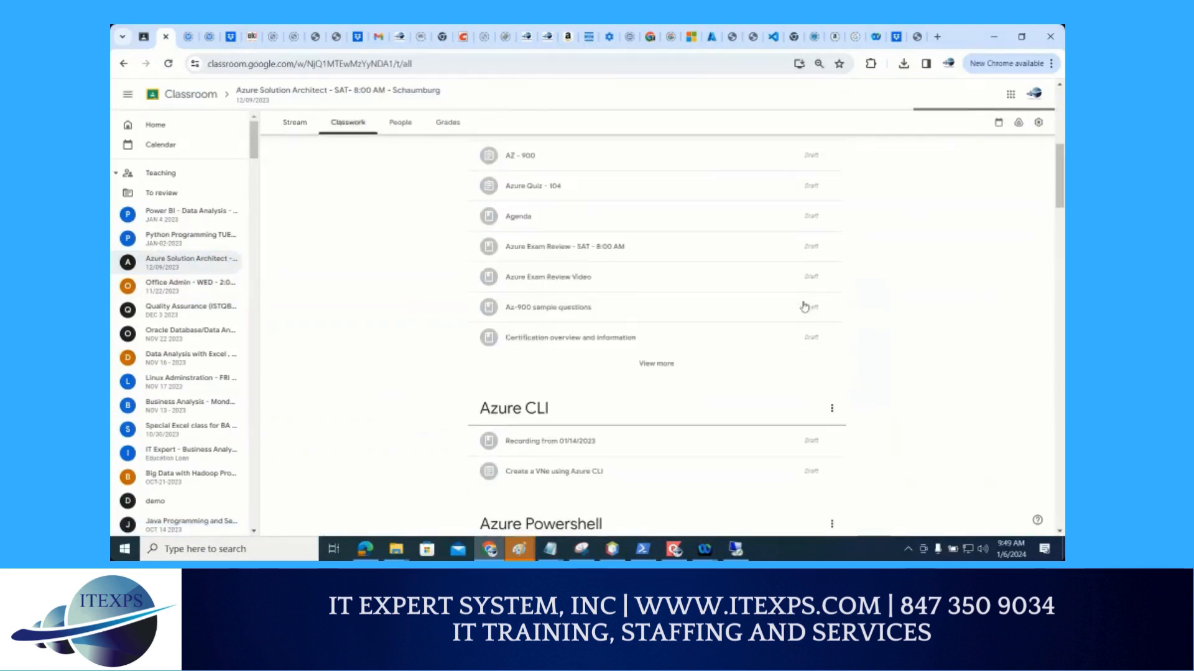
{"action": "scroll", "coordinate": [803, 306], "scroll_direction": "down", "scroll_amount": 10}
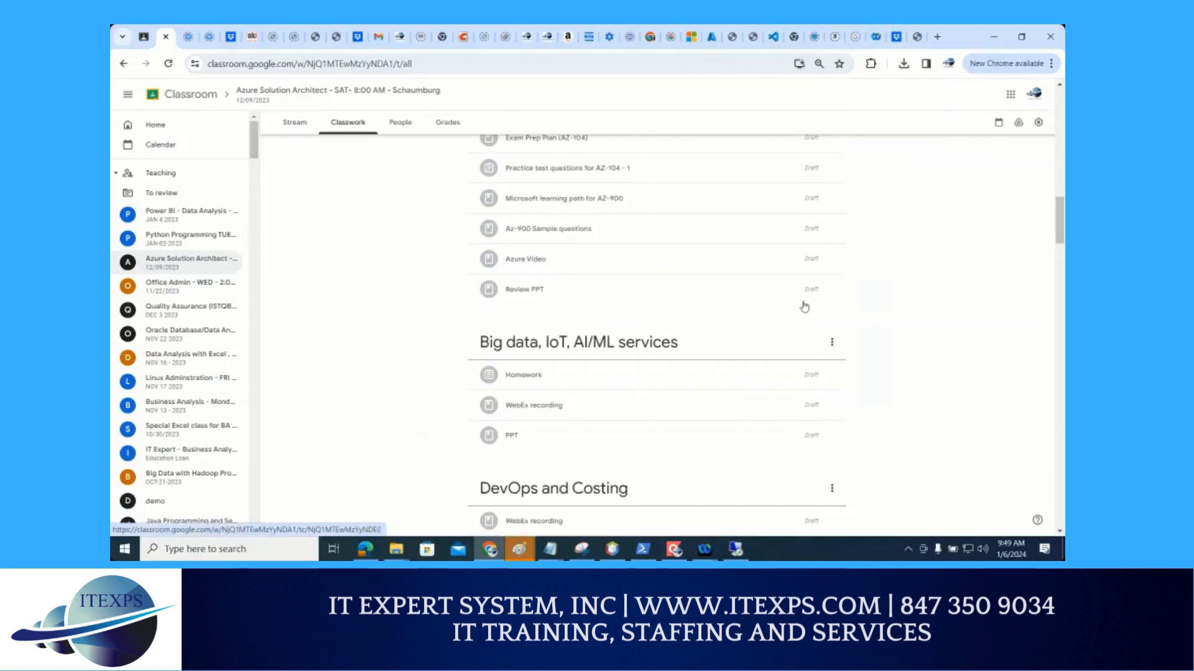
{"action": "scroll", "coordinate": [803, 307], "scroll_direction": "down", "scroll_amount": 10}
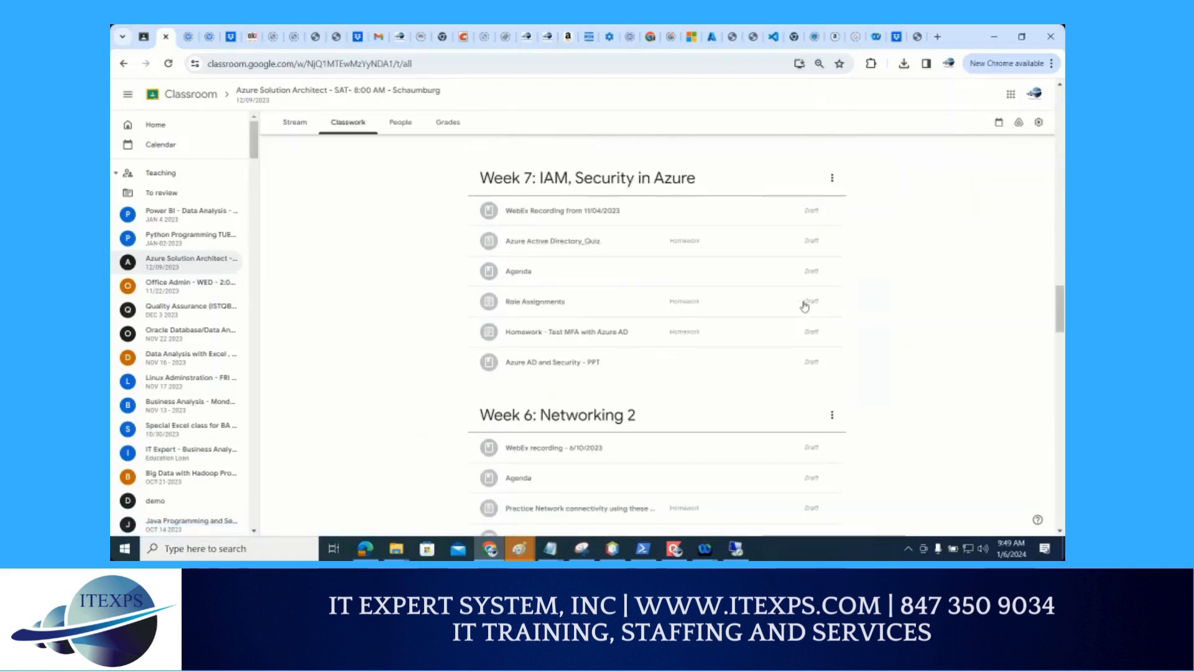
{"action": "scroll", "coordinate": [803, 306], "scroll_direction": "down", "scroll_amount": 10}
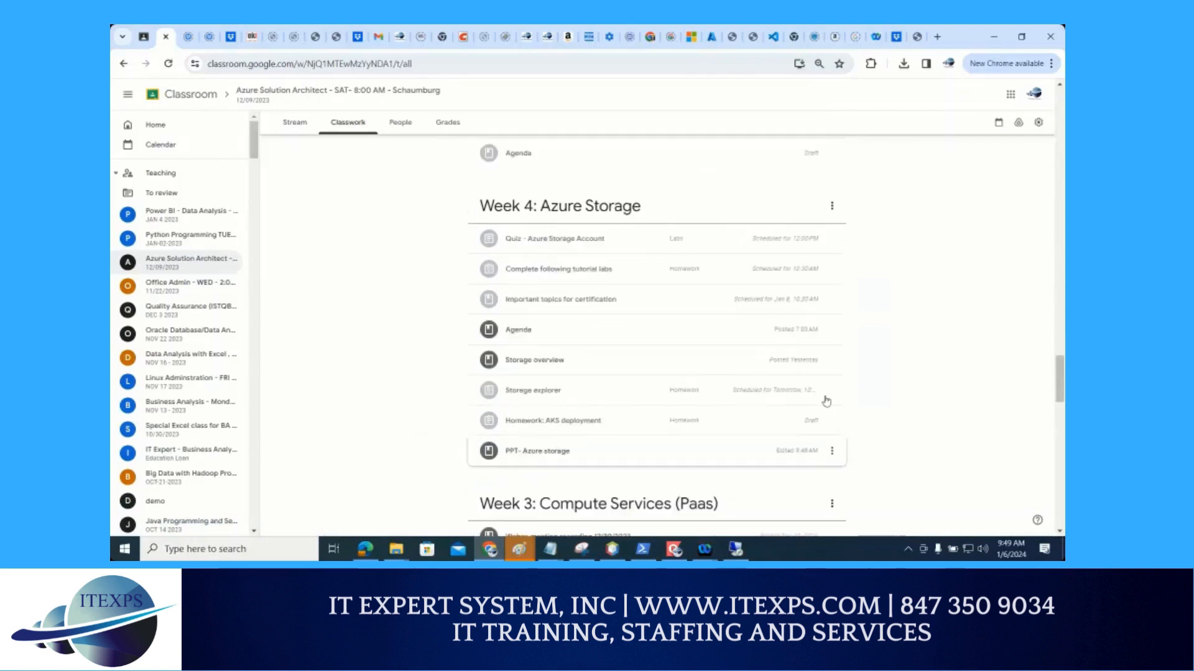
{"action": "scroll", "coordinate": [636, 372], "scroll_direction": "down", "scroll_amount": 5}
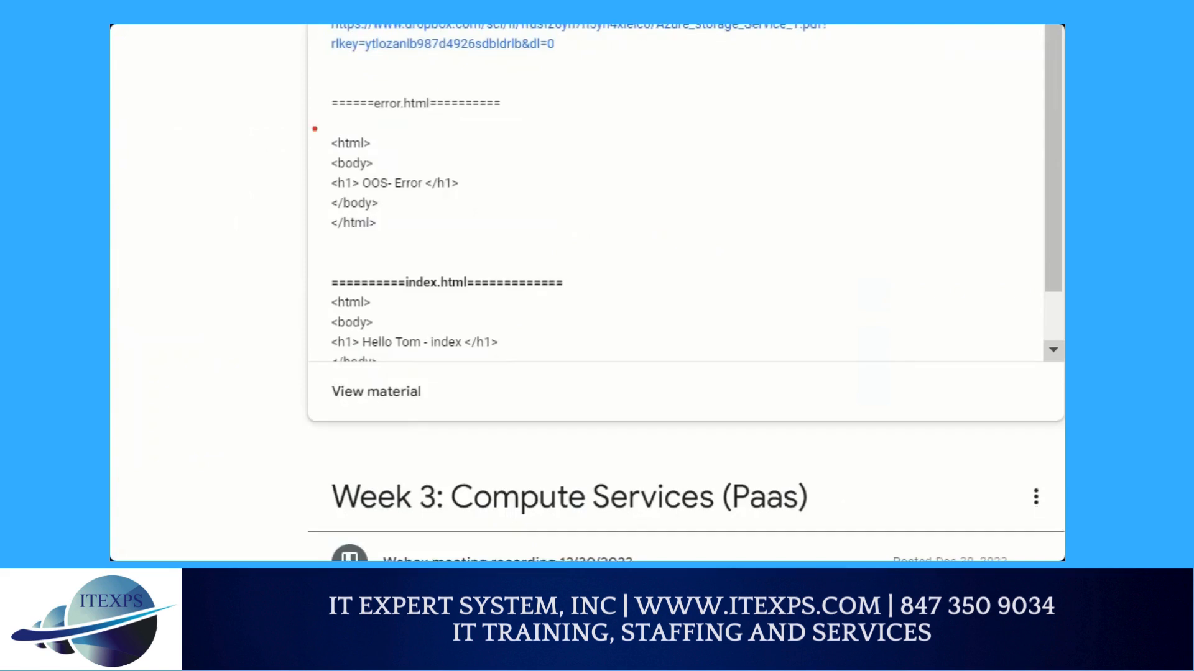
Box the error.html code in red and draw an arrow to a handwritten "Same as" followed by empty quotation marks
{"action": "mouse_move", "coordinate": [315, 129]}
{"action": "left_mouse_down"}
{"action": "mouse_move", "coordinate": [561, 204]}
{"action": "mouse_move", "coordinate": [289, 215]}
{"action": "mouse_move", "coordinate": [288, 115]}
{"action": "left_mouse_up"}
{"action": "left_click_drag", "start_coordinate": [578, 165], "coordinate": [708, 123]}
{"action": "mouse_move", "coordinate": [731, 69]}
{"action": "left_mouse_down"}
{"action": "mouse_move", "coordinate": [710, 110]}
{"action": "mouse_move", "coordinate": [812, 59]}
{"action": "left_mouse_up"}
{"action": "left_click_drag", "start_coordinate": [775, 108], "coordinate": [805, 124]}
{"action": "left_click_drag", "start_coordinate": [872, 87], "coordinate": [877, 104]}
{"action": "left_click_drag", "start_coordinate": [883, 73], "coordinate": [893, 98]}
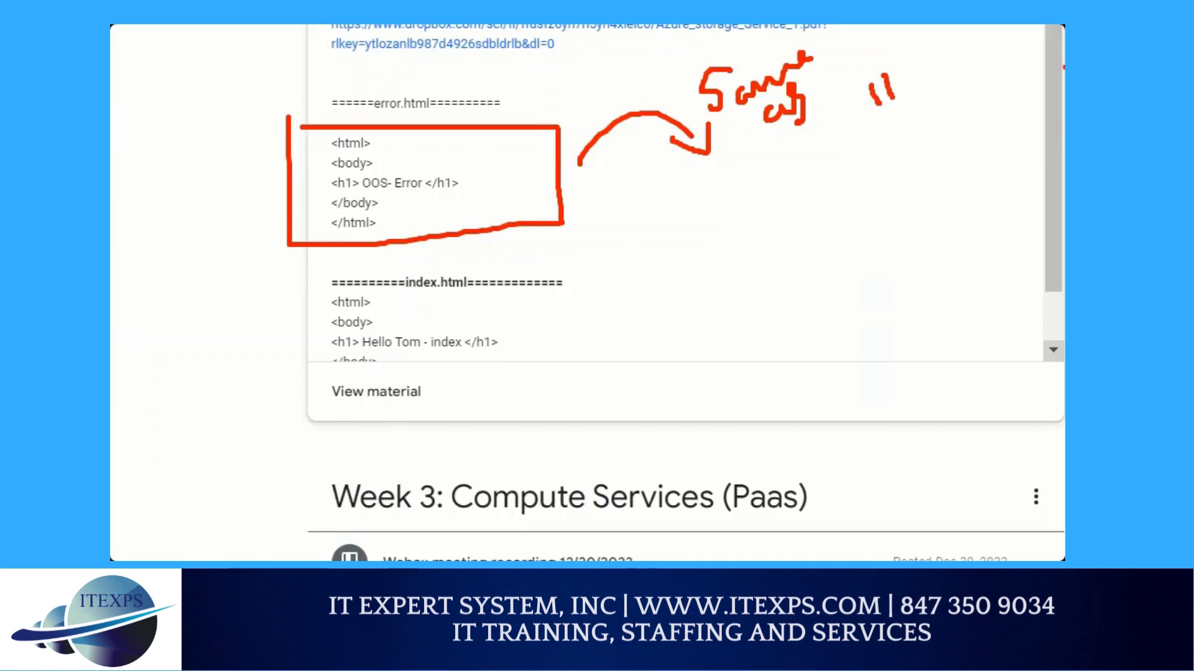
{"action": "left_click_drag", "start_coordinate": [1037, 44], "coordinate": [1036, 62]}
Draw a red arrow from the index.html separator and handwrite "index.h" in quotation marks beside it
{"action": "left_click_drag", "start_coordinate": [594, 284], "coordinate": [654, 291]}
{"action": "left_click_drag", "start_coordinate": [760, 236], "coordinate": [763, 256]}
{"action": "mouse_move", "coordinate": [770, 234]}
{"action": "left_mouse_down"}
{"action": "mouse_move", "coordinate": [777, 256]}
{"action": "mouse_move", "coordinate": [831, 272]}
{"action": "left_mouse_up"}
{"action": "left_click", "coordinate": [795, 225]}
{"action": "left_click_drag", "start_coordinate": [846, 218], "coordinate": [841, 261]}
{"action": "mouse_move", "coordinate": [858, 250]}
{"action": "left_mouse_down"}
{"action": "mouse_move", "coordinate": [869, 238]}
{"action": "mouse_move", "coordinate": [875, 254]}
{"action": "left_mouse_up"}
{"action": "left_click", "coordinate": [901, 215]}
{"action": "left_click_drag", "start_coordinate": [892, 215], "coordinate": [905, 252]}
{"action": "left_click_drag", "start_coordinate": [905, 232], "coordinate": [895, 250]}
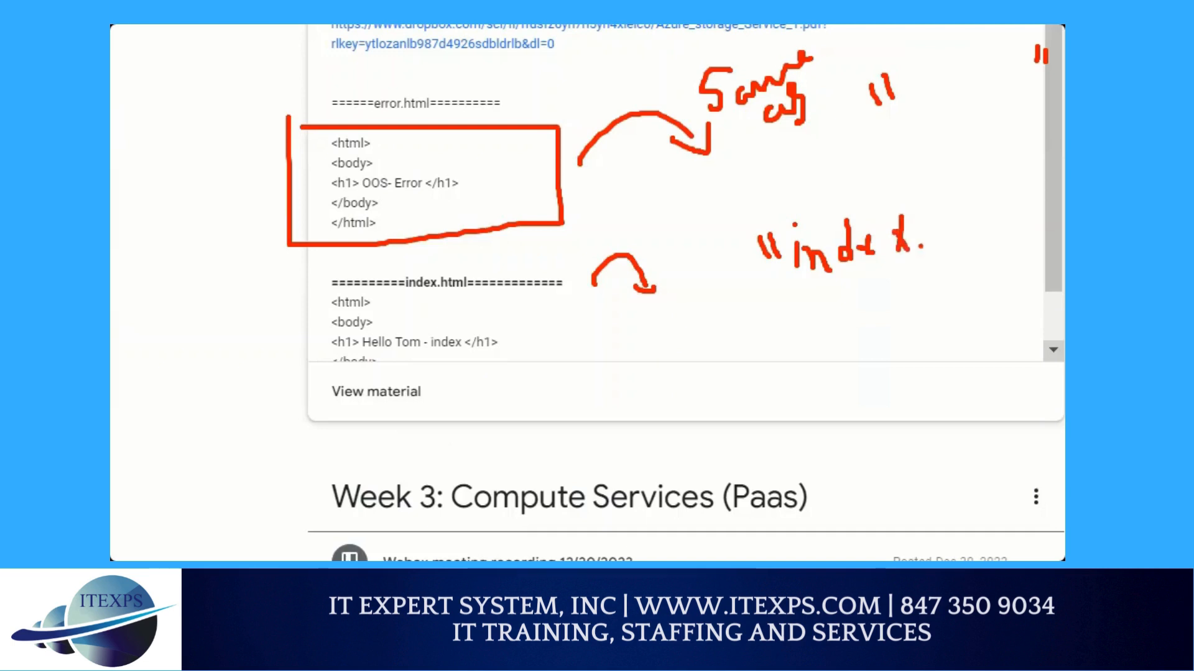
{"action": "left_click", "coordinate": [920, 247]}
{"action": "left_click_drag", "start_coordinate": [932, 204], "coordinate": [971, 236]}
{"action": "left_click_drag", "start_coordinate": [982, 192], "coordinate": [980, 214]}
{"action": "left_click_drag", "start_coordinate": [995, 187], "coordinate": [995, 217]}
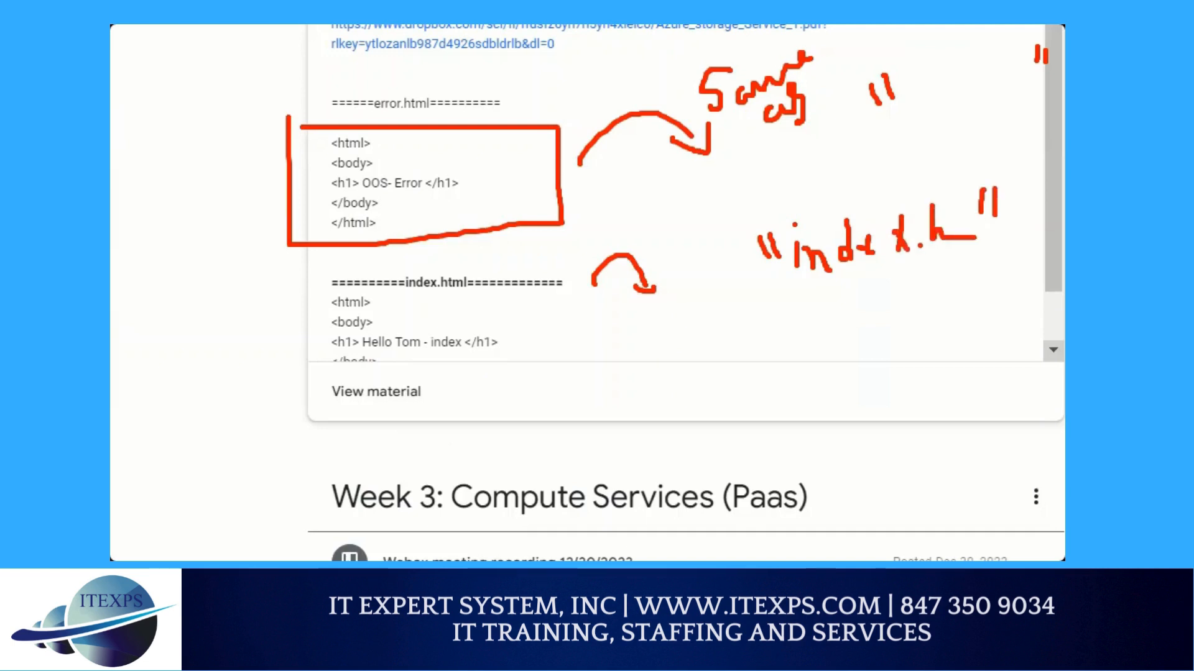
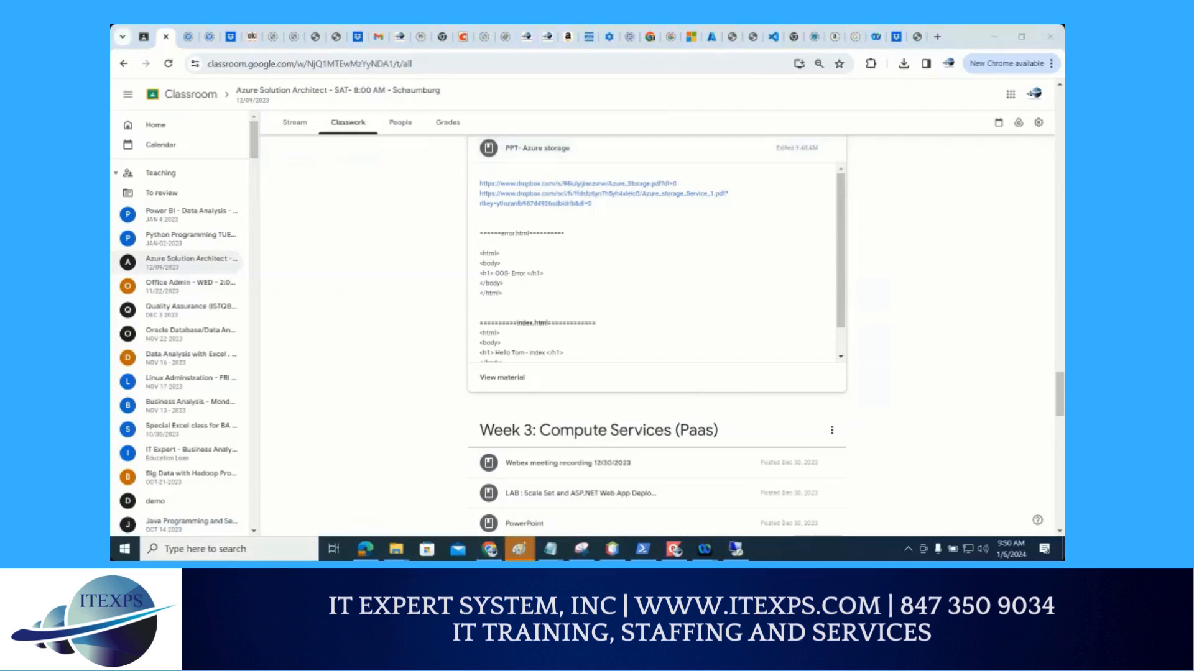
Return to the storage account's Static website page, circle Storage browser in red and draw an upward arrow beside its menu's scrollbar
{"action": "left_click", "coordinate": [773, 36]}
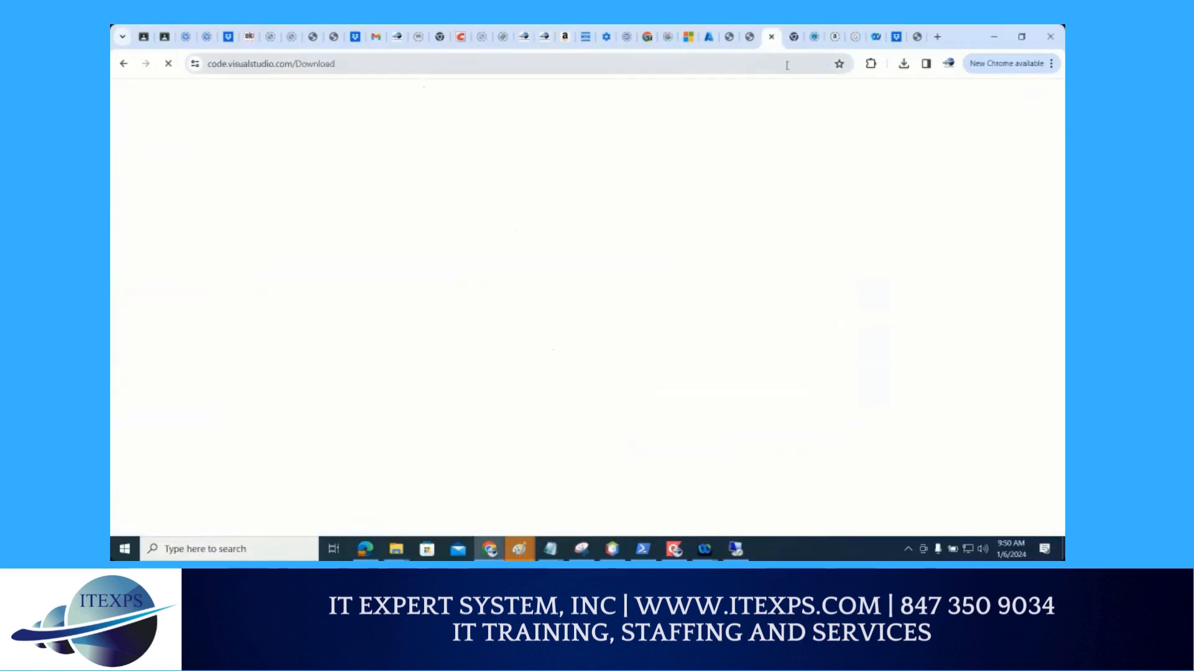
{"action": "left_click", "coordinate": [709, 38]}
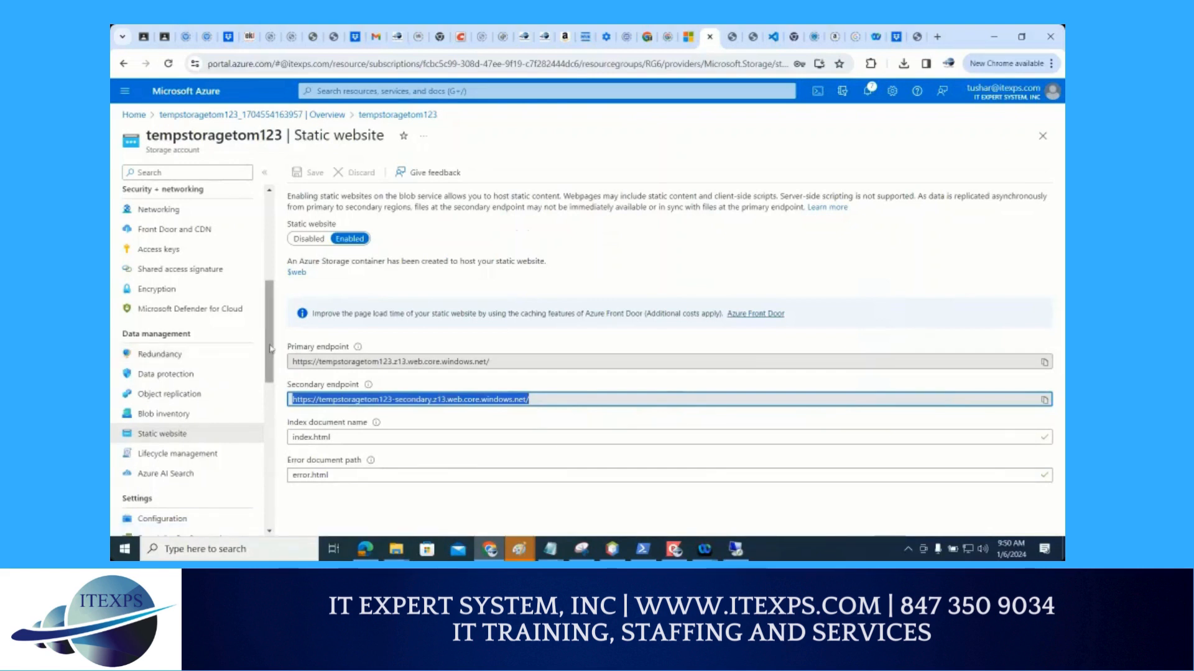
{"action": "left_click_drag", "start_coordinate": [271, 348], "coordinate": [263, 269]}
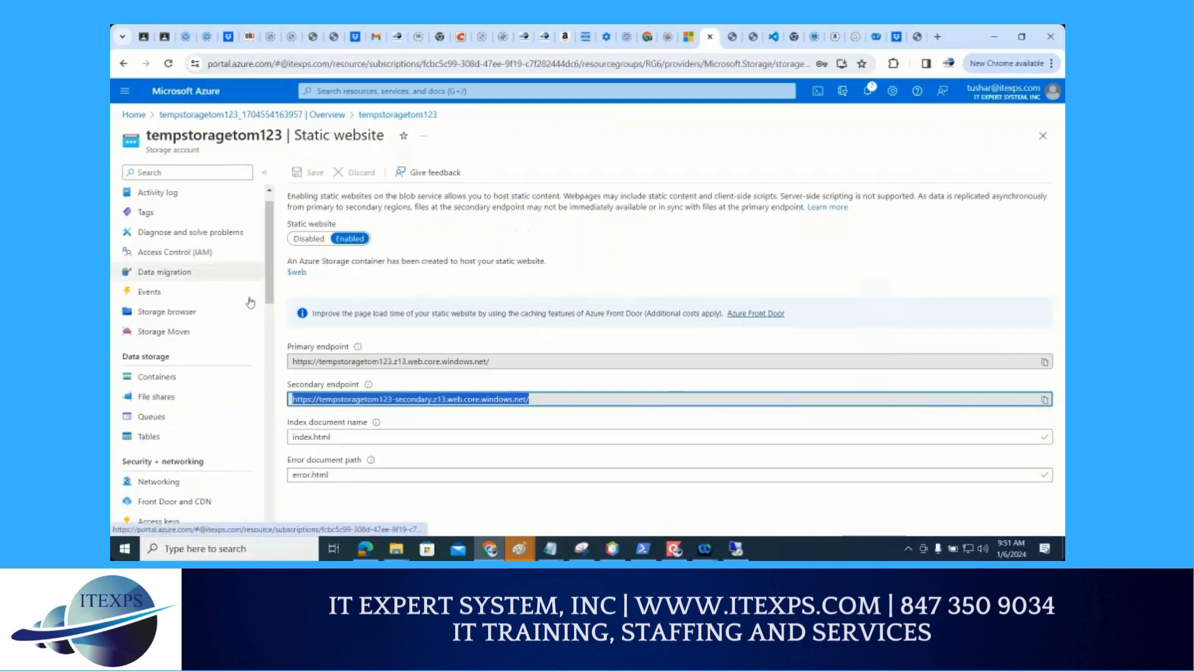
{"action": "key", "text": "ctrl+1"}
{"action": "left_click", "coordinate": [221, 325]}
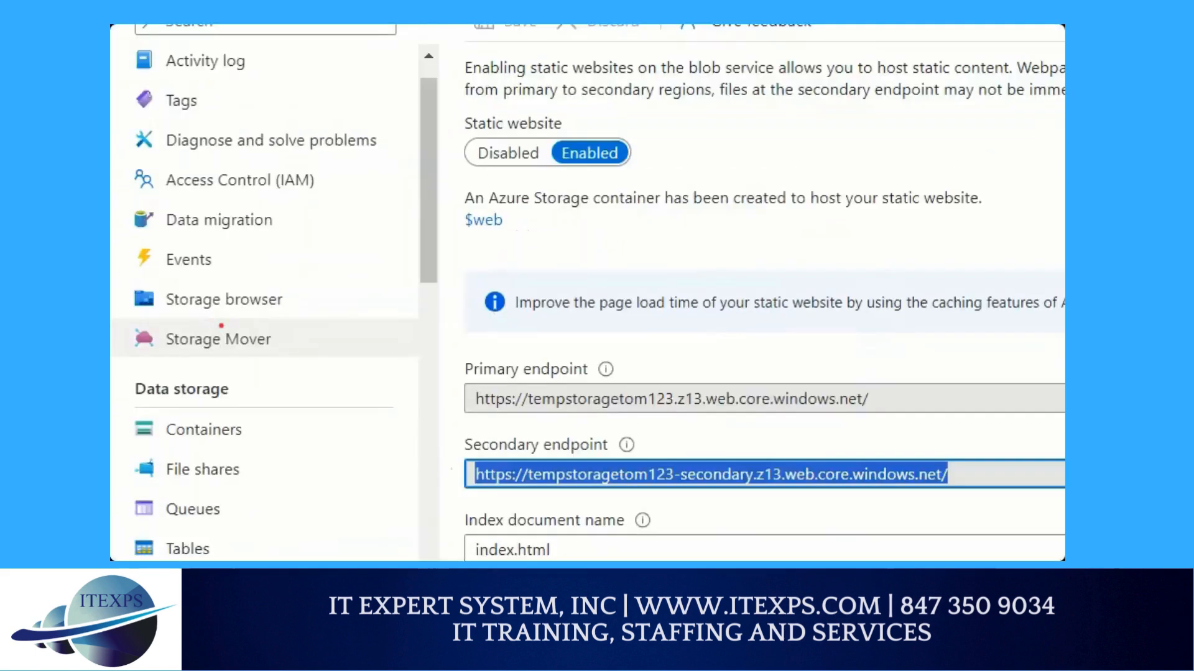
{"action": "mouse_move", "coordinate": [268, 274]}
{"action": "left_mouse_down"}
{"action": "mouse_move", "coordinate": [171, 272]}
{"action": "mouse_move", "coordinate": [155, 309]}
{"action": "mouse_move", "coordinate": [297, 326]}
{"action": "mouse_move", "coordinate": [250, 268]}
{"action": "left_mouse_up"}
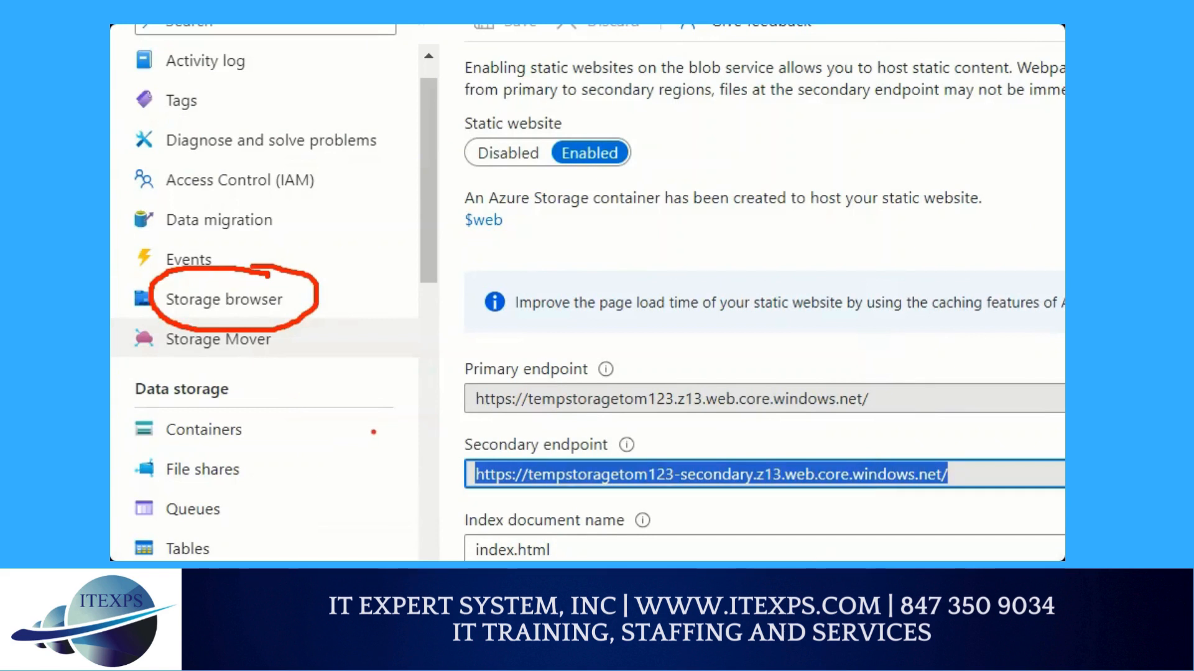
{"action": "mouse_move", "coordinate": [422, 424]}
{"action": "left_mouse_down"}
{"action": "mouse_move", "coordinate": [407, 255]}
{"action": "mouse_move", "coordinate": [449, 256]}
{"action": "left_mouse_up"}
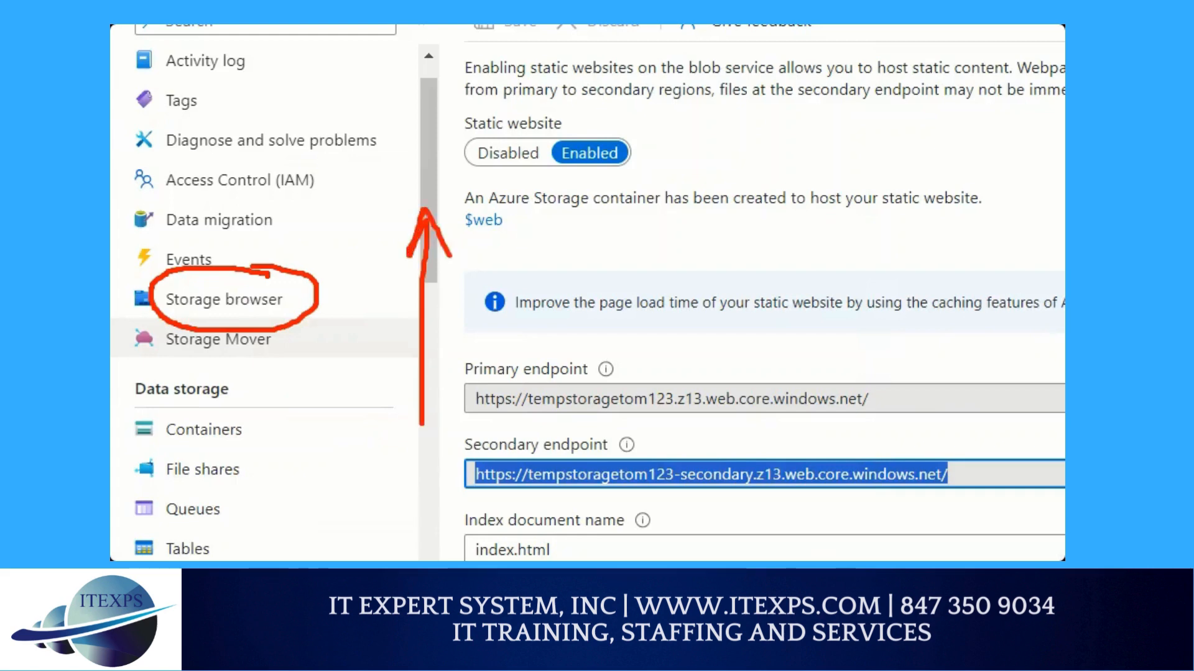
{"action": "key", "text": "Escape"}
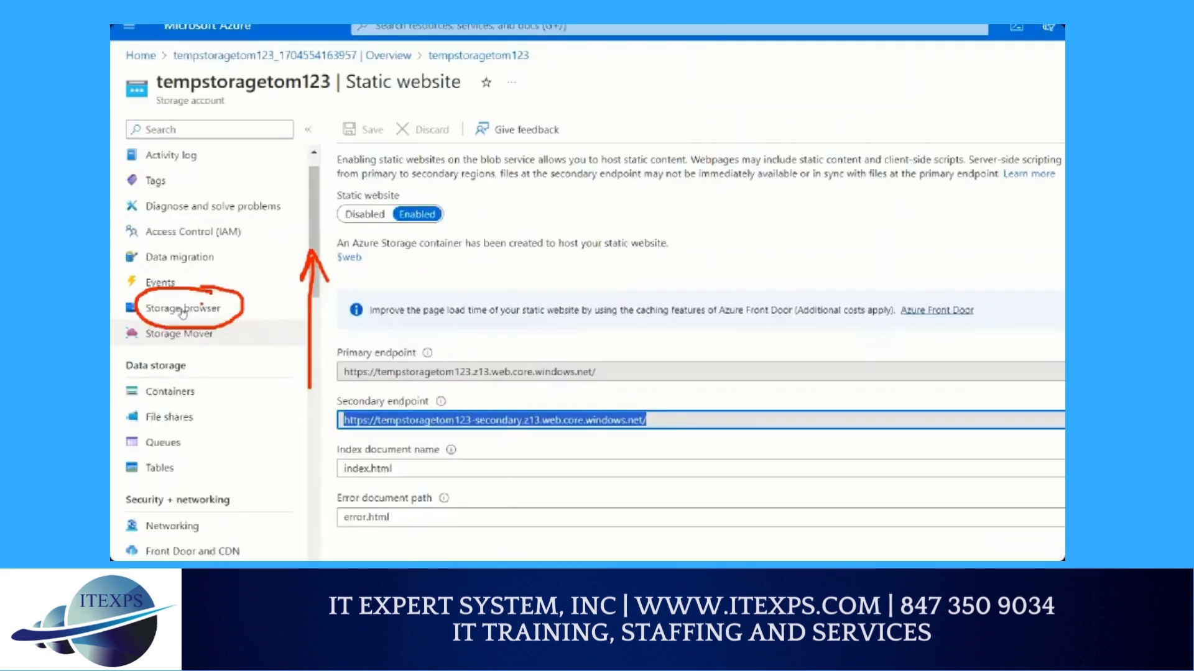
List the blob containers in Storage browser and draw red arrows from Storage browser to Blob containers and on to $web
{"action": "left_click", "coordinate": [254, 300]}
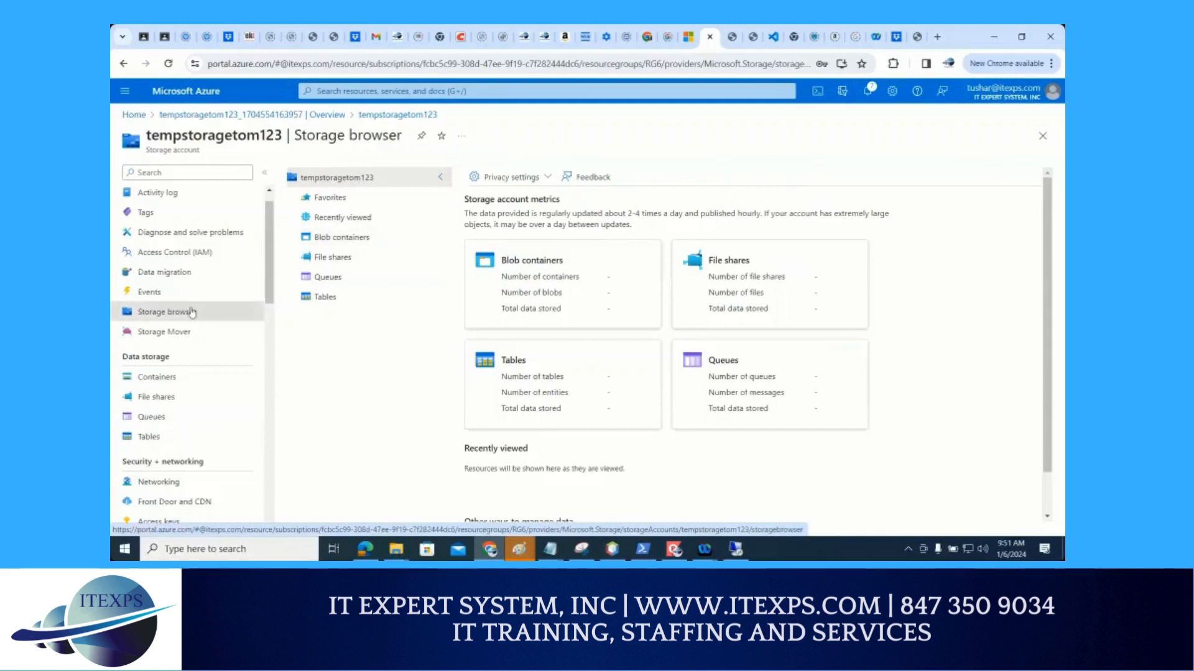
{"action": "left_click", "coordinate": [325, 239]}
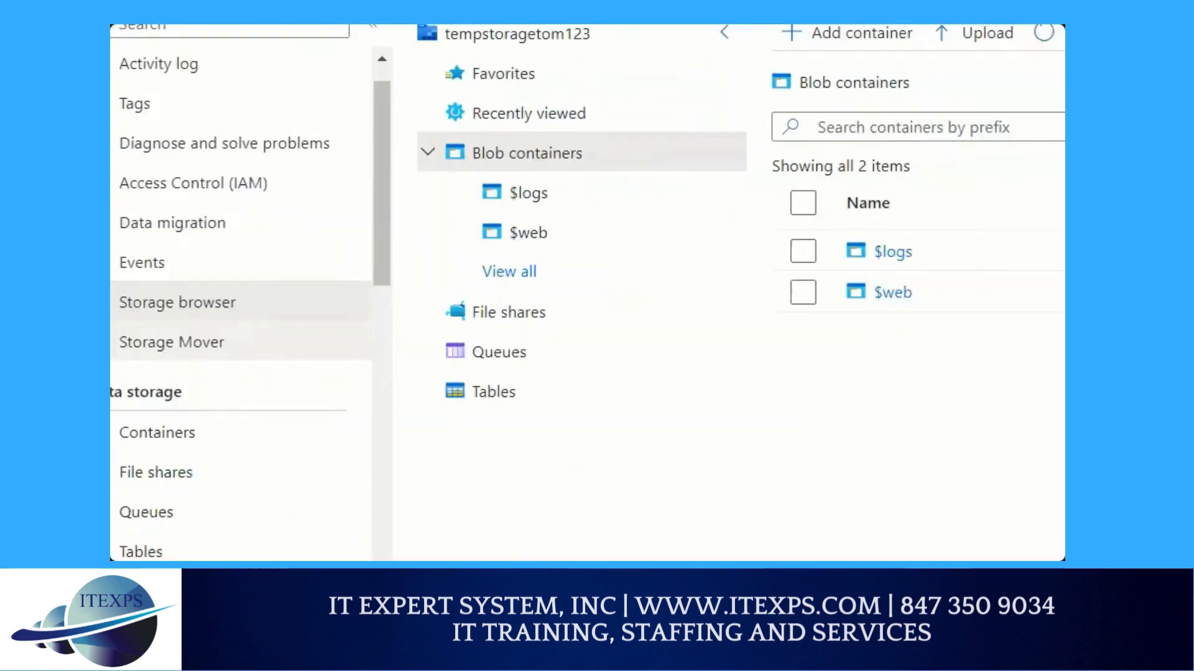
{"action": "mouse_move", "coordinate": [228, 306]}
{"action": "left_mouse_down"}
{"action": "mouse_move", "coordinate": [115, 314]}
{"action": "mouse_move", "coordinate": [265, 306]}
{"action": "mouse_move", "coordinate": [211, 286]}
{"action": "mouse_move", "coordinate": [405, 199]}
{"action": "mouse_move", "coordinate": [399, 214]}
{"action": "left_mouse_up"}
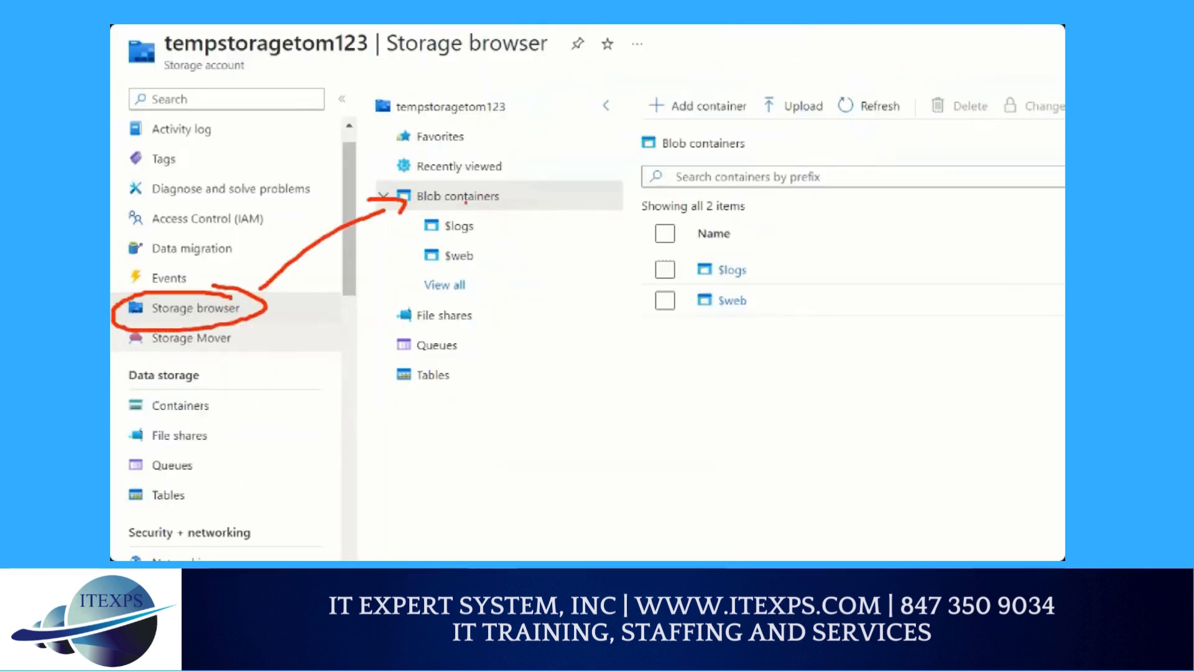
{"action": "mouse_move", "coordinate": [470, 195]}
{"action": "left_mouse_down"}
{"action": "mouse_move", "coordinate": [567, 216]}
{"action": "mouse_move", "coordinate": [656, 300]}
{"action": "left_mouse_up"}
{"action": "left_click_drag", "start_coordinate": [657, 301], "coordinate": [634, 309]}
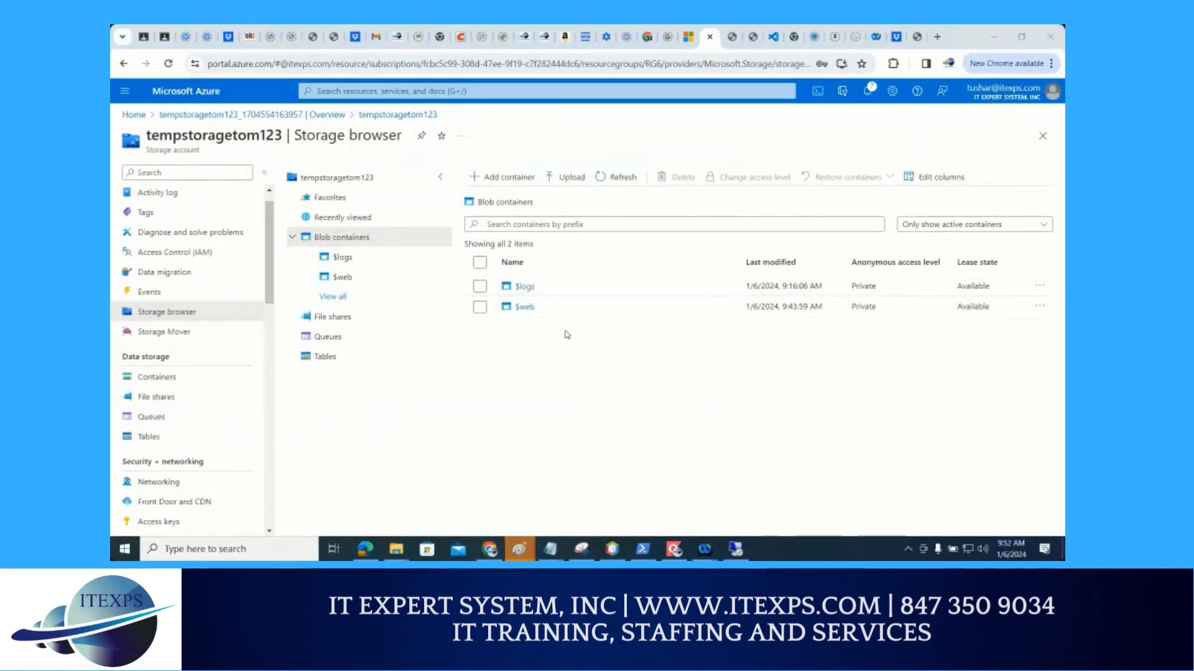
Box the $web container in red, clear the annotation and open the container
{"action": "key", "text": "ctrl+1"}
{"action": "left_click", "coordinate": [544, 327]}
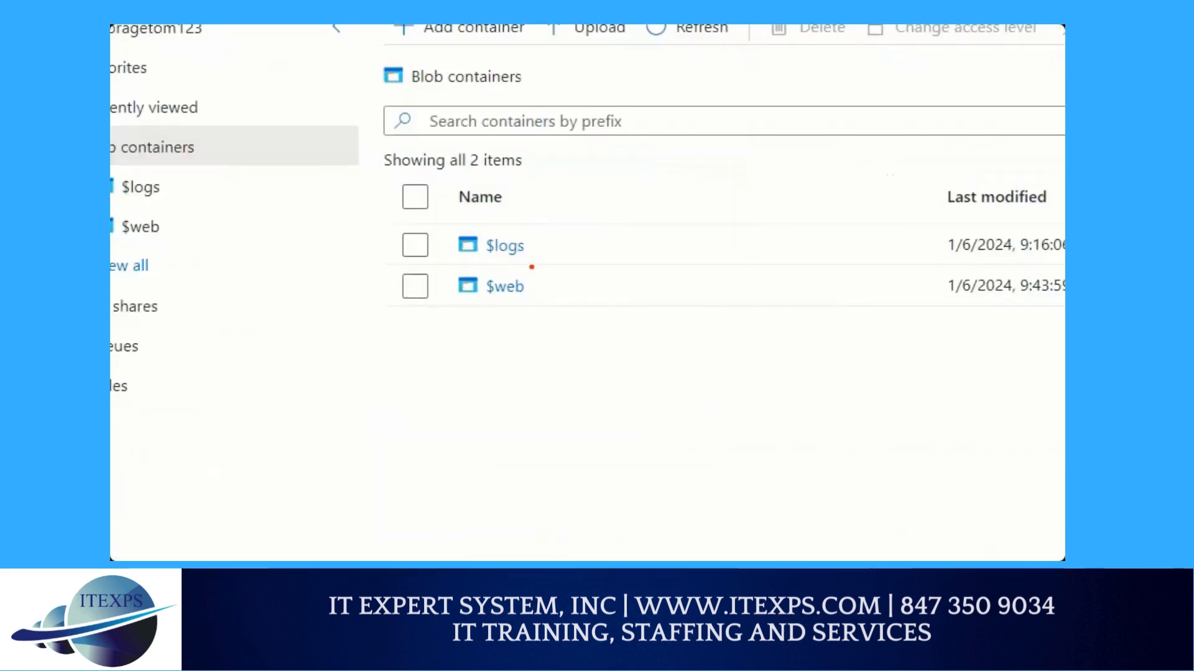
{"action": "mouse_move", "coordinate": [531, 265]}
{"action": "left_mouse_down"}
{"action": "mouse_move", "coordinate": [481, 262]}
{"action": "mouse_move", "coordinate": [502, 313]}
{"action": "mouse_move", "coordinate": [531, 251]}
{"action": "mouse_move", "coordinate": [477, 268]}
{"action": "mouse_move", "coordinate": [479, 304]}
{"action": "left_mouse_up"}
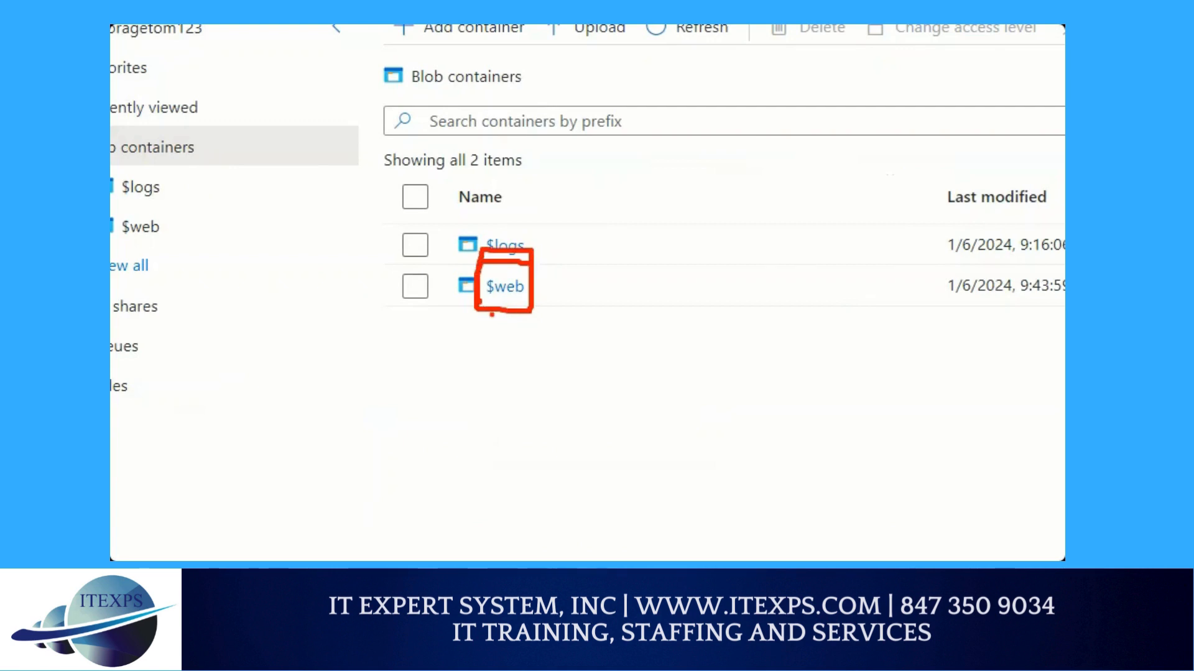
{"action": "key", "text": "Escape"}
{"action": "left_click", "coordinate": [504, 286]}
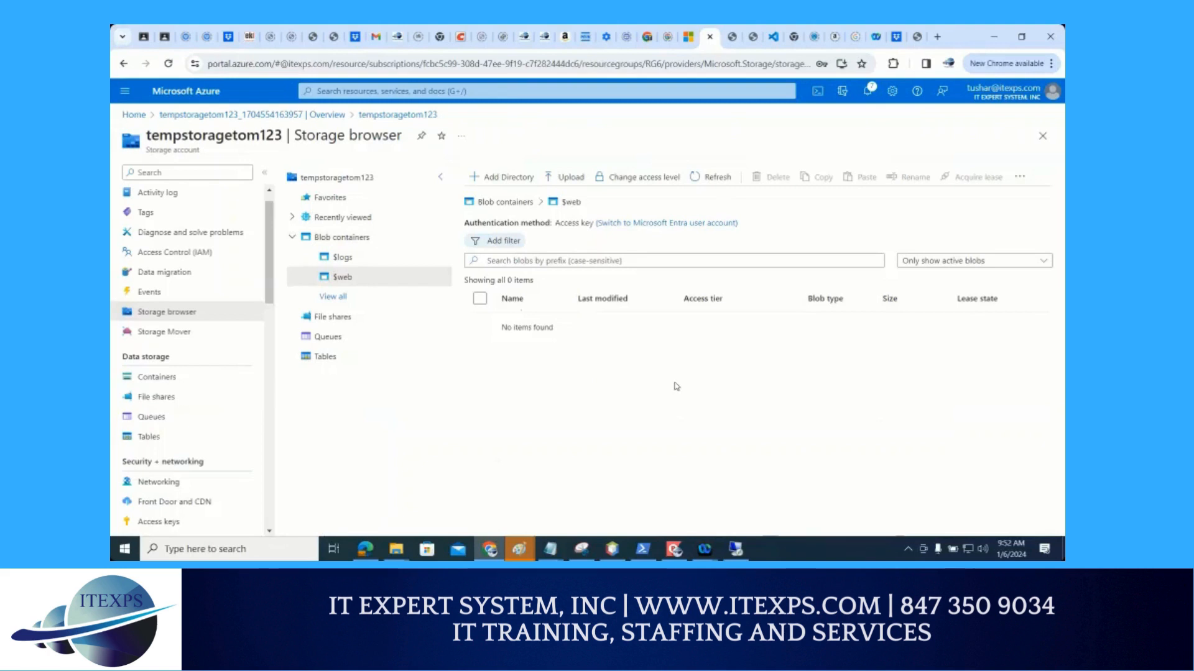
Open the blob upload form for $web, marking Upload, the path from $web to it and the file drop area in red
{"action": "key", "text": "ctrl+1"}
{"action": "left_click", "coordinate": [520, 109]}
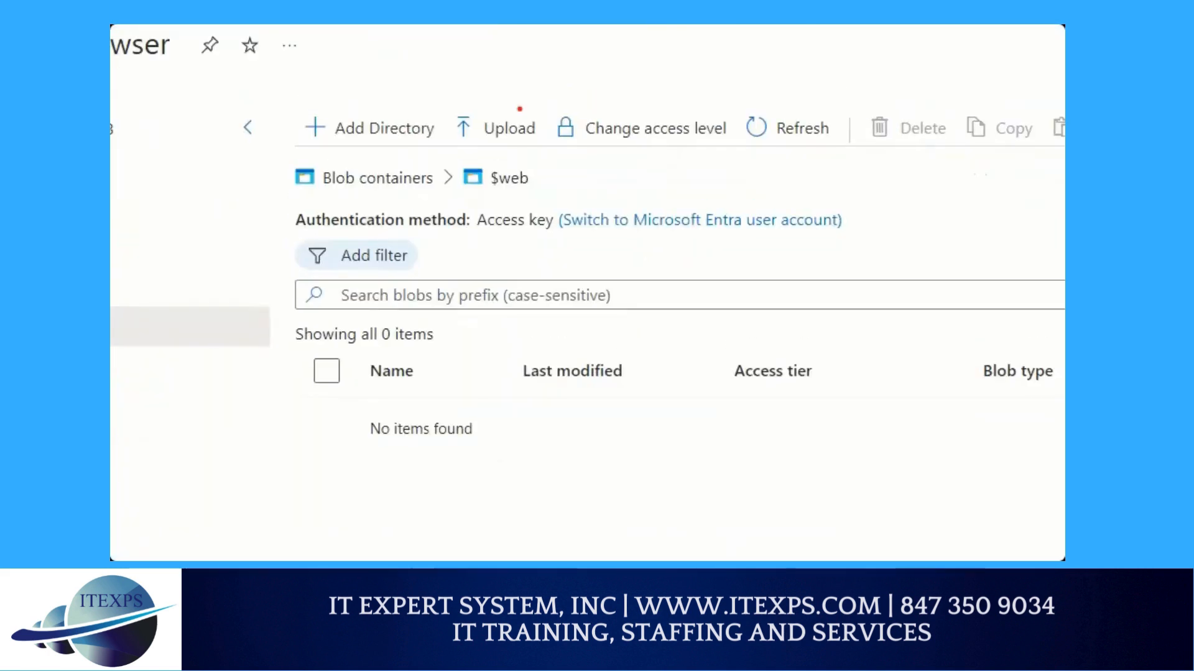
{"action": "mouse_move", "coordinate": [519, 109]}
{"action": "left_mouse_down"}
{"action": "mouse_move", "coordinate": [485, 116]}
{"action": "mouse_move", "coordinate": [550, 112]}
{"action": "mouse_move", "coordinate": [482, 103]}
{"action": "mouse_move", "coordinate": [527, 163]}
{"action": "mouse_move", "coordinate": [536, 105]}
{"action": "mouse_move", "coordinate": [472, 159]}
{"action": "mouse_move", "coordinate": [546, 144]}
{"action": "mouse_move", "coordinate": [460, 125]}
{"action": "mouse_move", "coordinate": [533, 169]}
{"action": "left_mouse_up"}
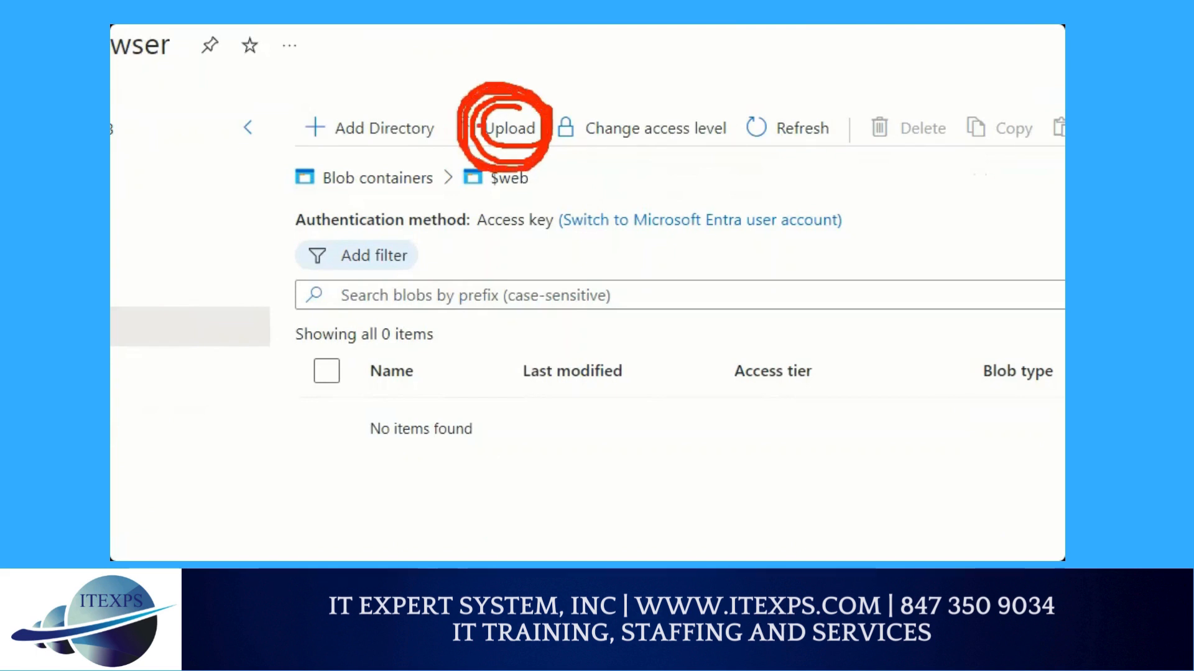
{"action": "left_click", "coordinate": [510, 128]}
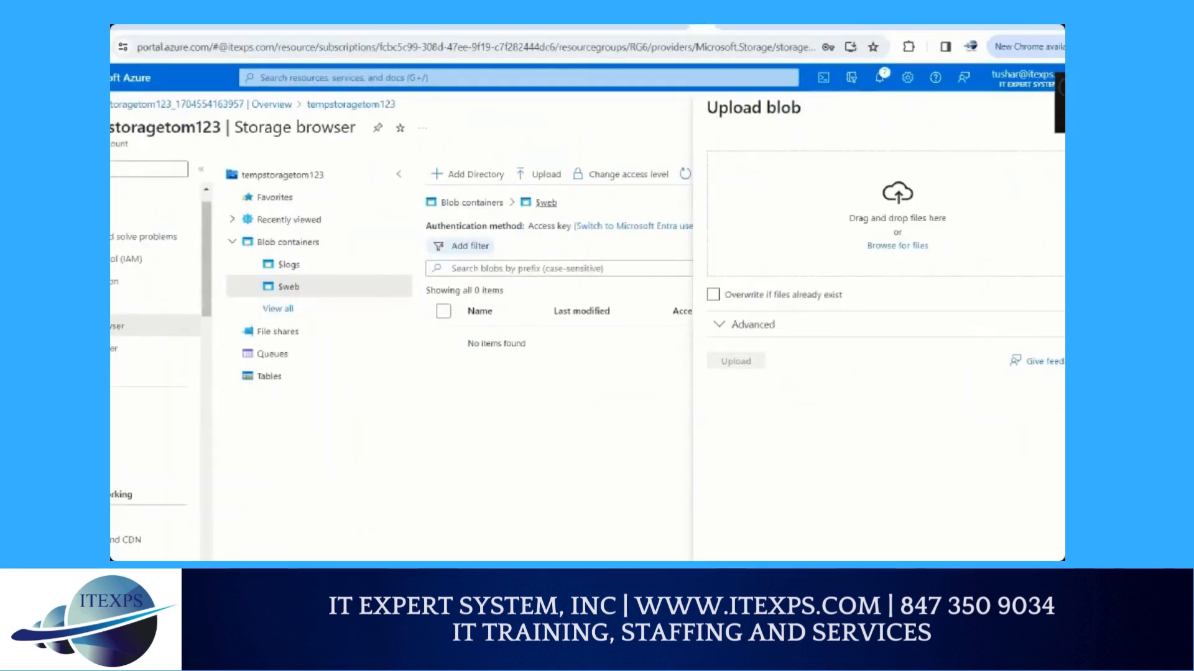
{"action": "mouse_move", "coordinate": [295, 278]}
{"action": "left_mouse_down"}
{"action": "mouse_move", "coordinate": [521, 127]}
{"action": "mouse_move", "coordinate": [537, 171]}
{"action": "mouse_move", "coordinate": [543, 153]}
{"action": "left_mouse_up"}
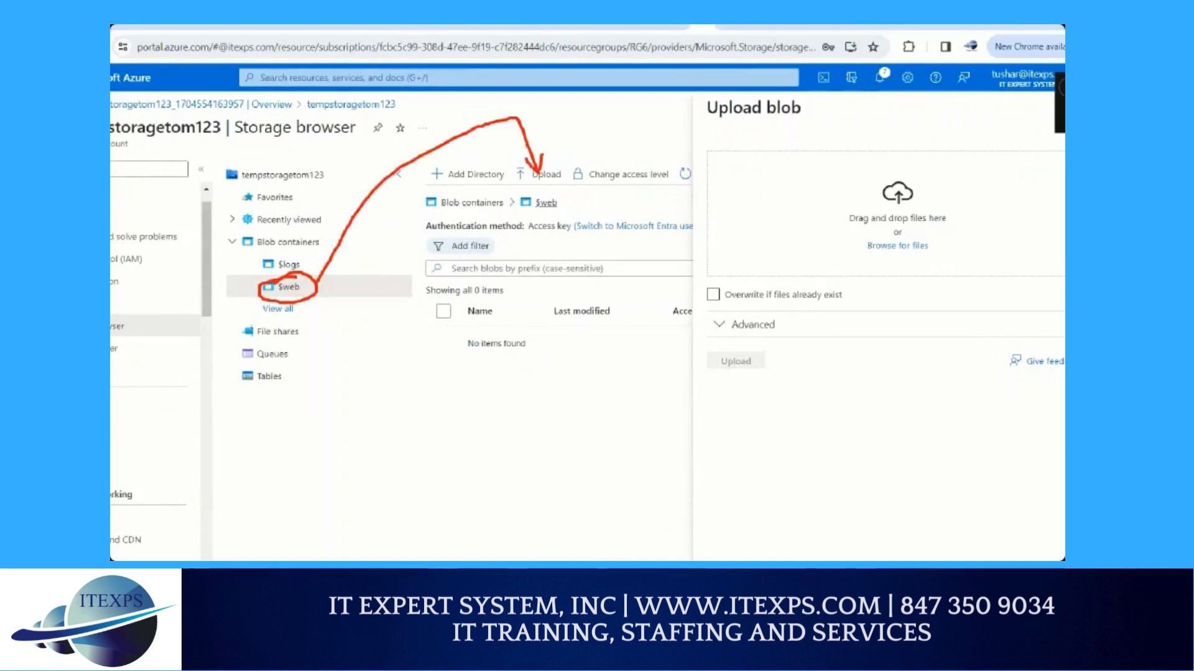
{"action": "mouse_move", "coordinate": [958, 215]}
{"action": "left_mouse_down"}
{"action": "mouse_move", "coordinate": [940, 213]}
{"action": "mouse_move", "coordinate": [911, 271]}
{"action": "mouse_move", "coordinate": [812, 263]}
{"action": "mouse_move", "coordinate": [907, 211]}
{"action": "mouse_move", "coordinate": [800, 256]}
{"action": "left_mouse_up"}
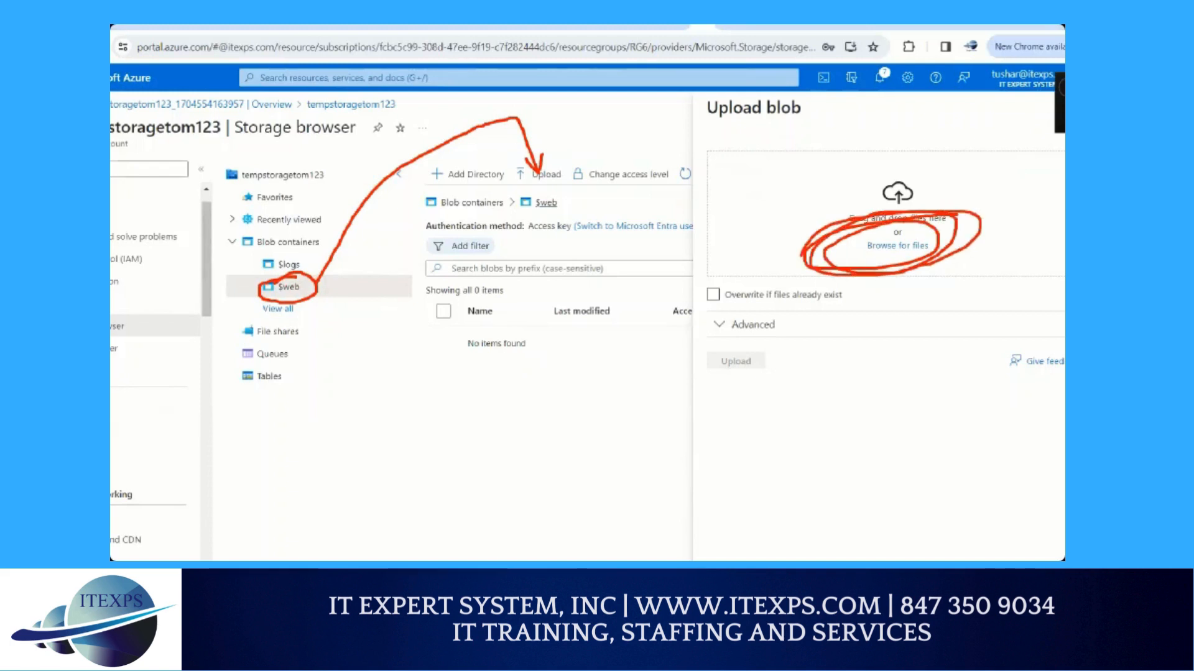
Upload error.html and index.html from the Downloads folder to the $web container
{"action": "left_click", "coordinate": [898, 242]}
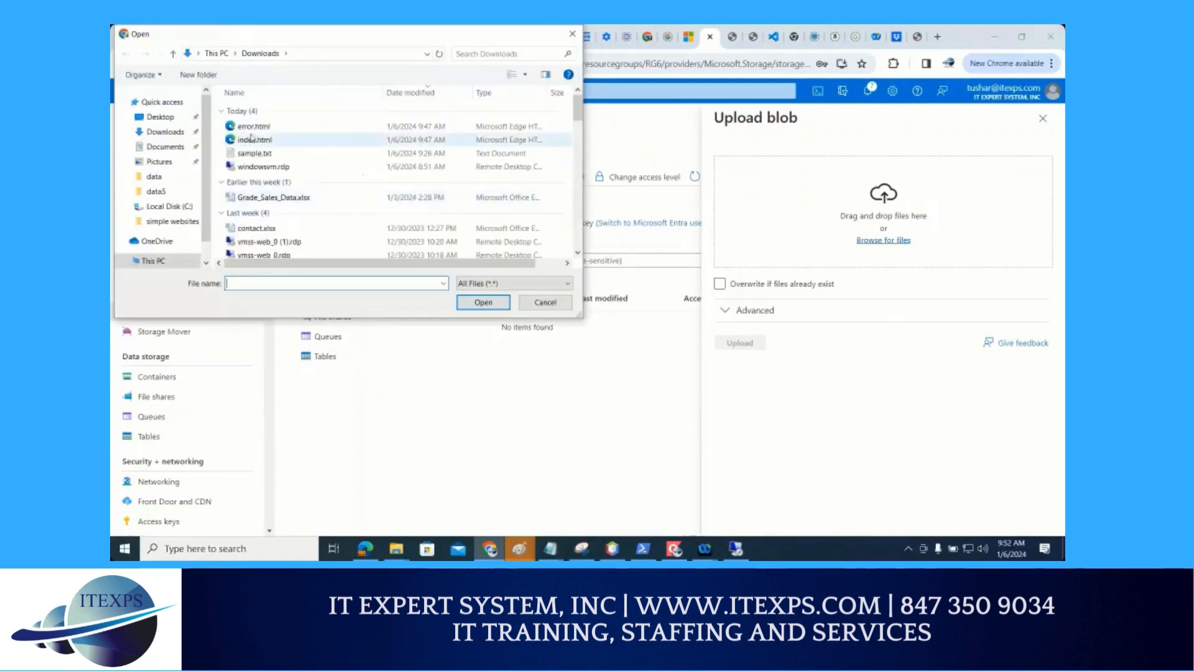
{"action": "left_click", "coordinate": [252, 129]}
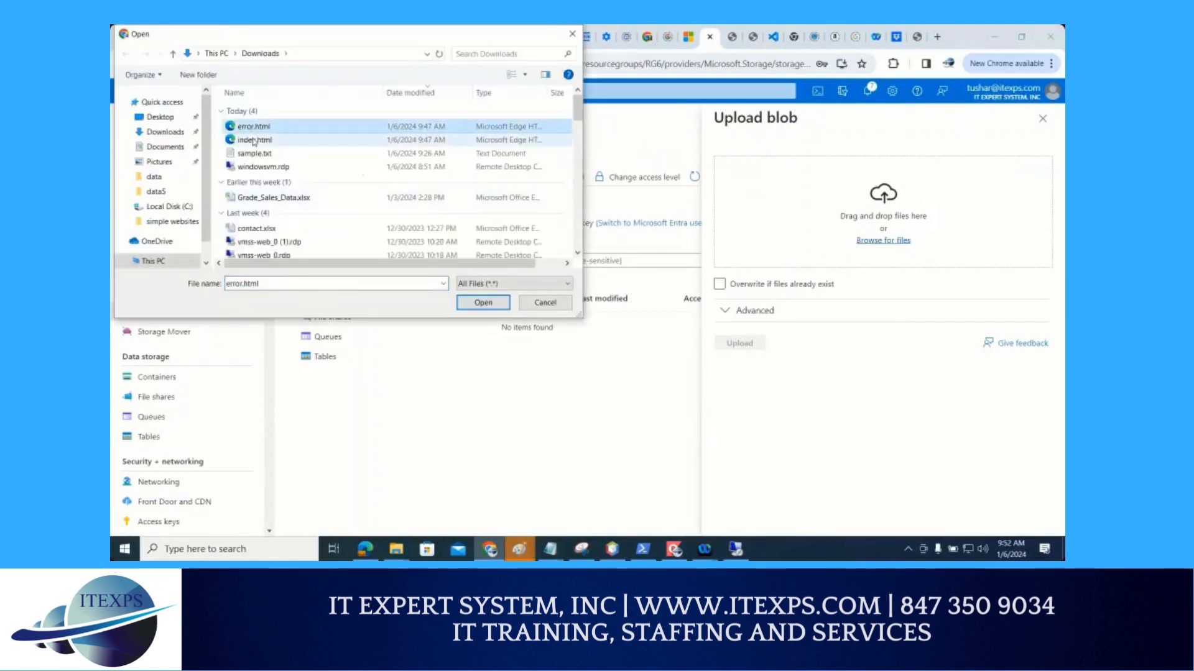
{"action": "left_click", "coordinate": [254, 140], "text": "ctrl"}
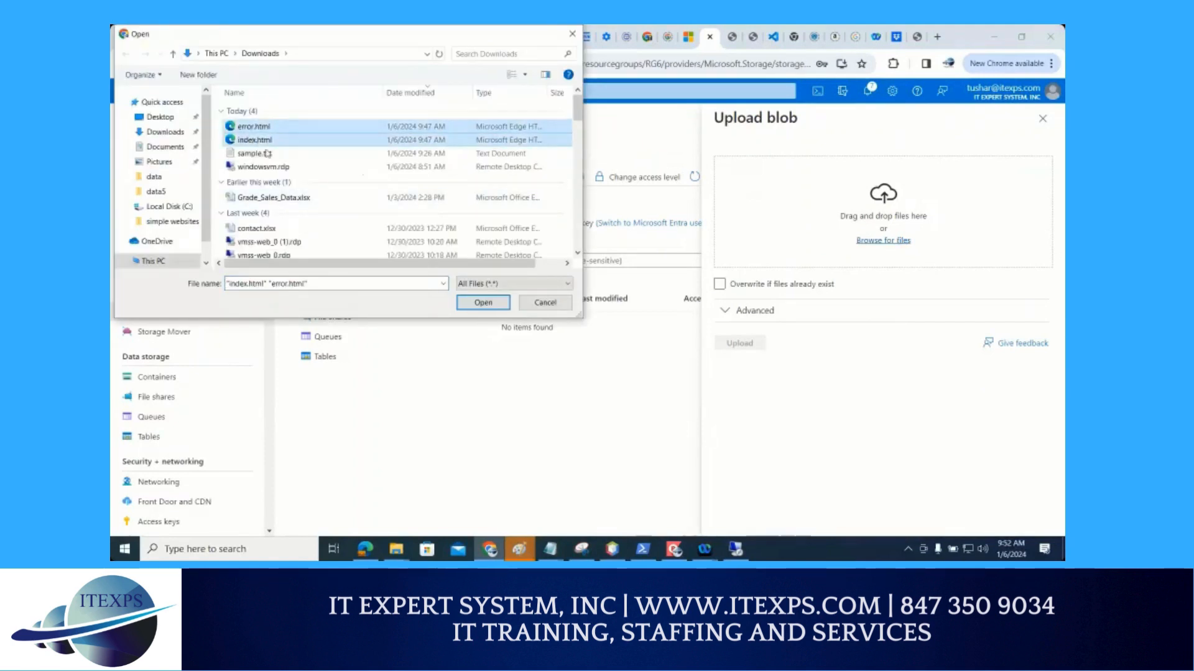
{"action": "left_click", "coordinate": [478, 307]}
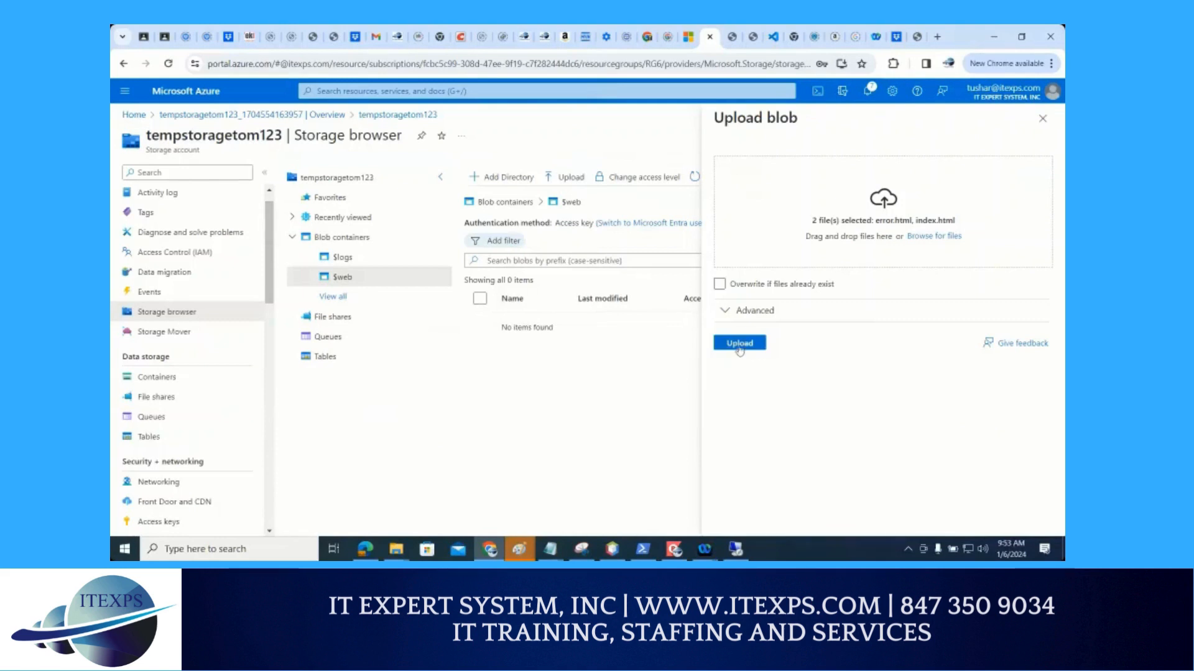
{"action": "left_click", "coordinate": [740, 345]}
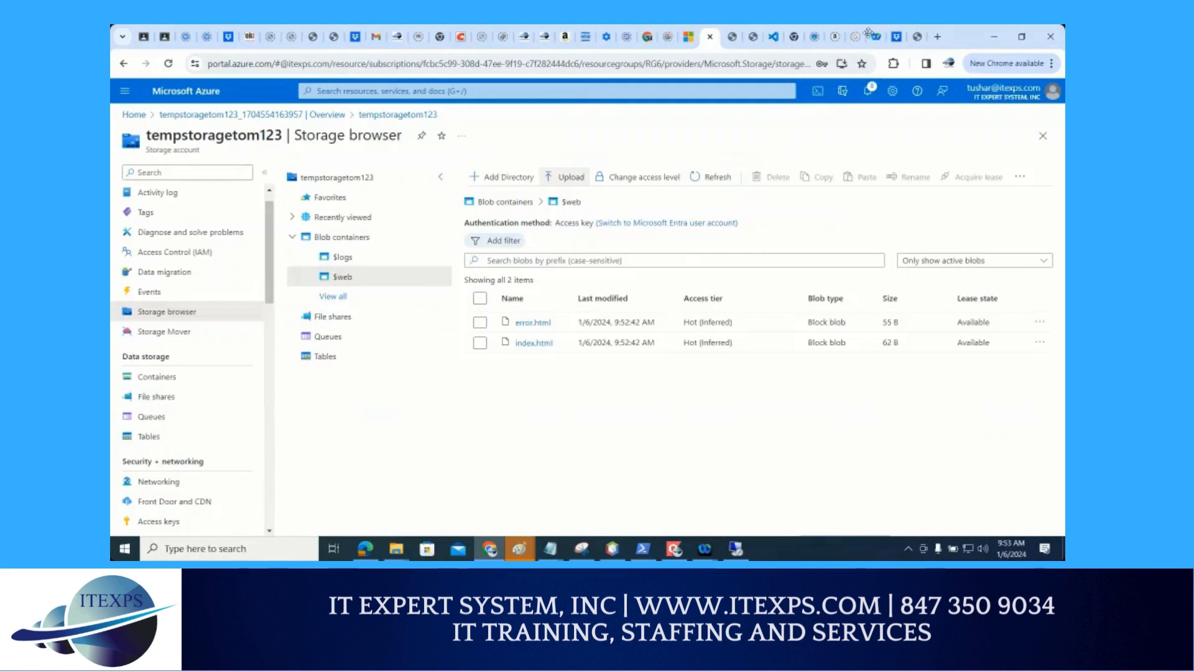
Test the static website's primary endpoint by reloading its home page and requesting the nonexistent path /ola
{"action": "left_click", "coordinate": [915, 43]}
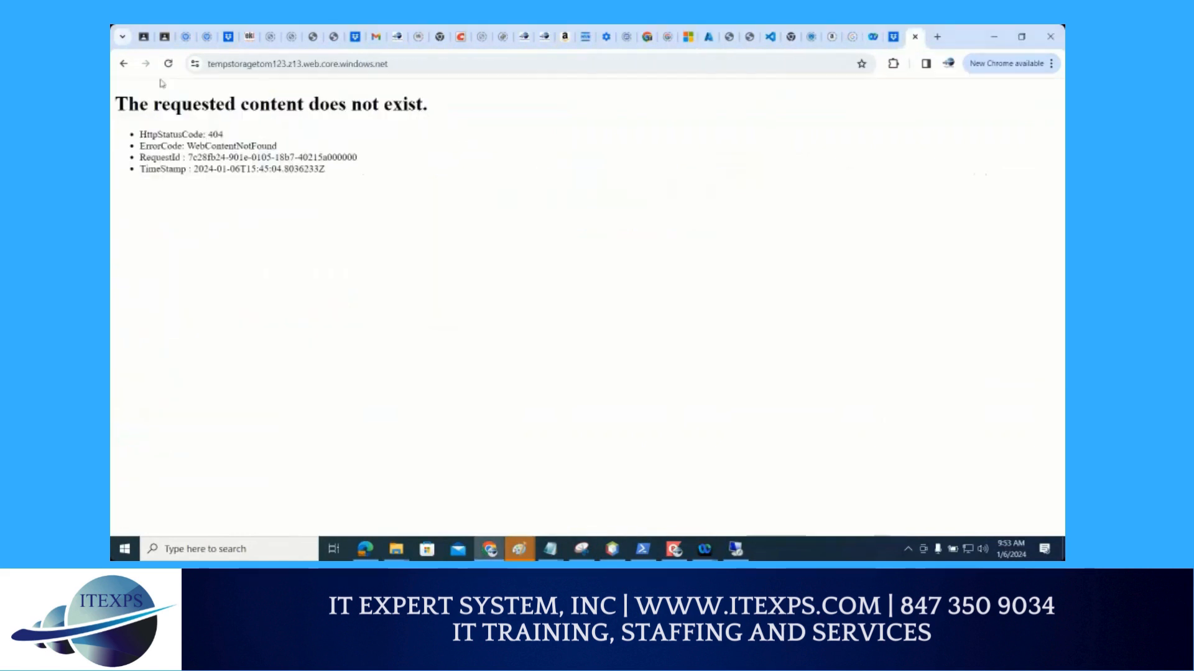
{"action": "left_click", "coordinate": [168, 63]}
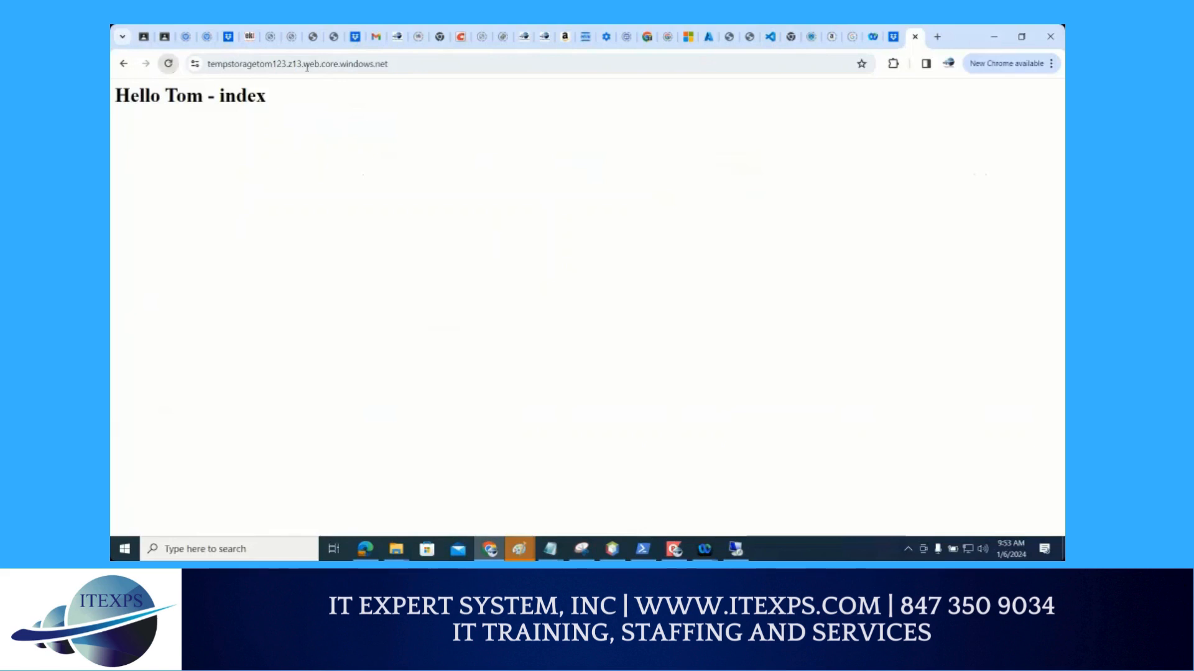
{"action": "left_click", "coordinate": [425, 63]}
{"action": "left_click", "coordinate": [425, 63]}
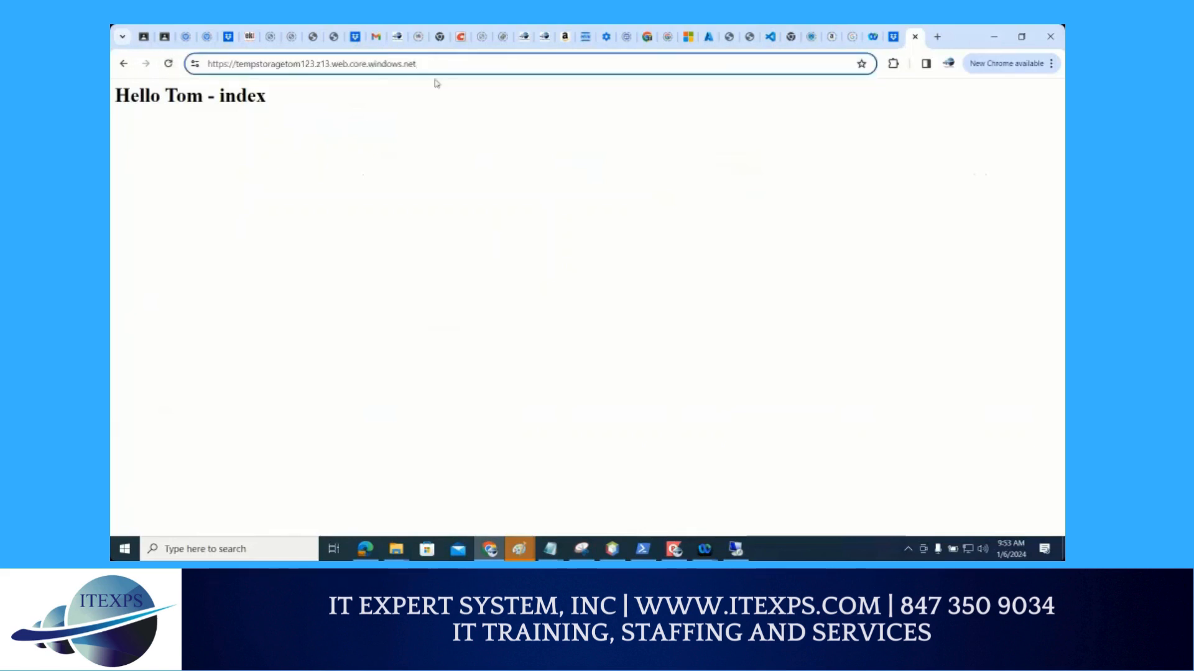
{"action": "type", "text": "ola"}
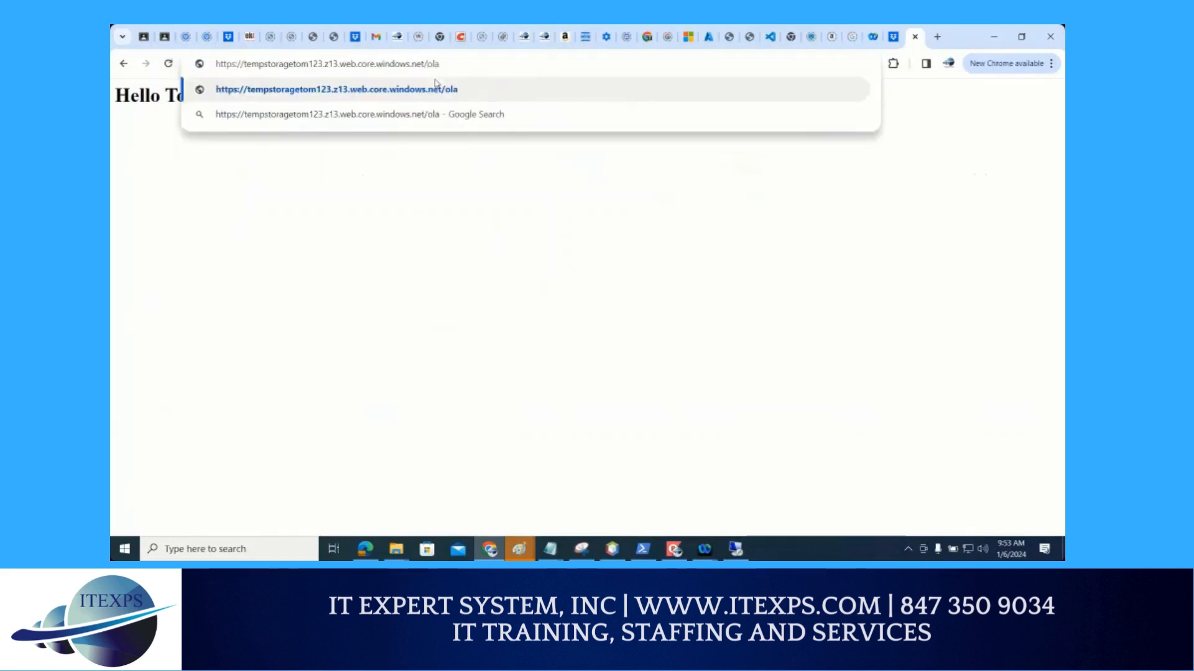
{"action": "key", "text": "Return"}
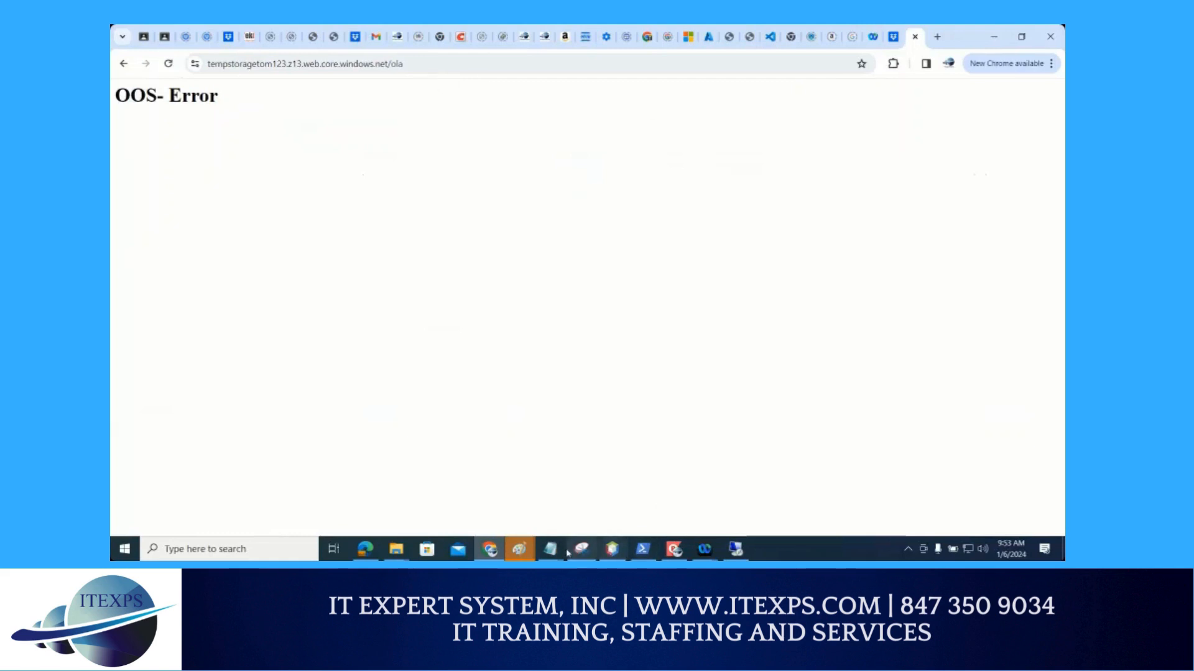
Copy the secondary endpoint URL from the untitled Notepad notes and load it in the browser
{"action": "mouse_move", "coordinate": [549, 551]}
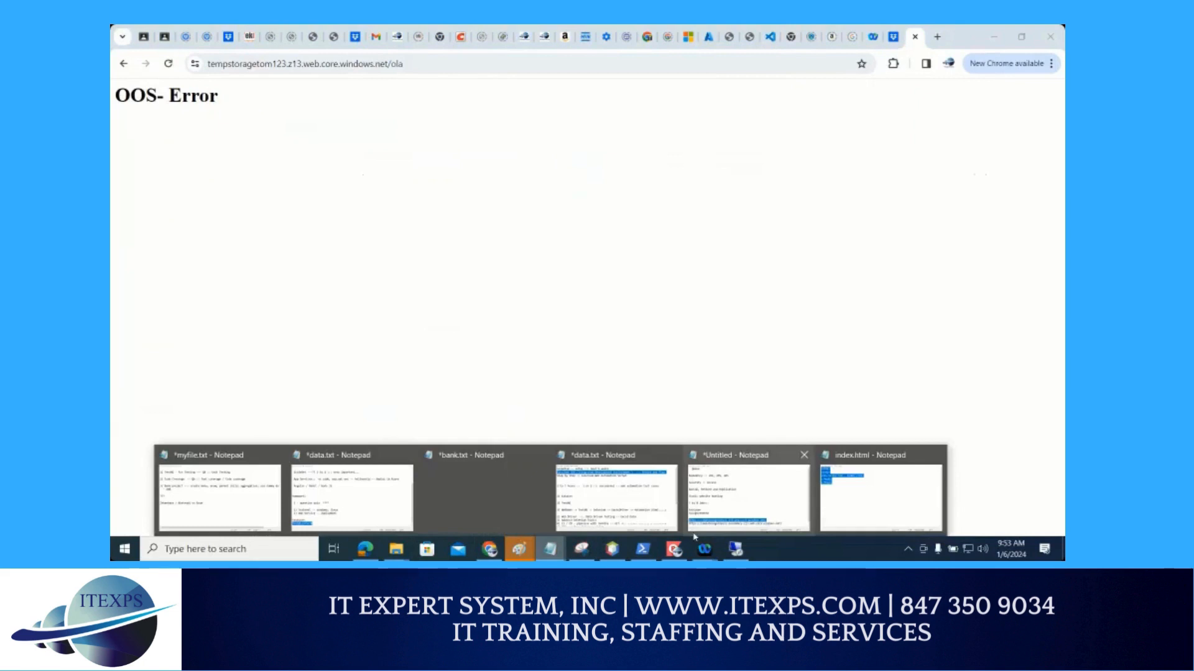
{"action": "left_click", "coordinate": [746, 491]}
{"action": "left_click_drag", "start_coordinate": [974, 403], "coordinate": [459, 424]}
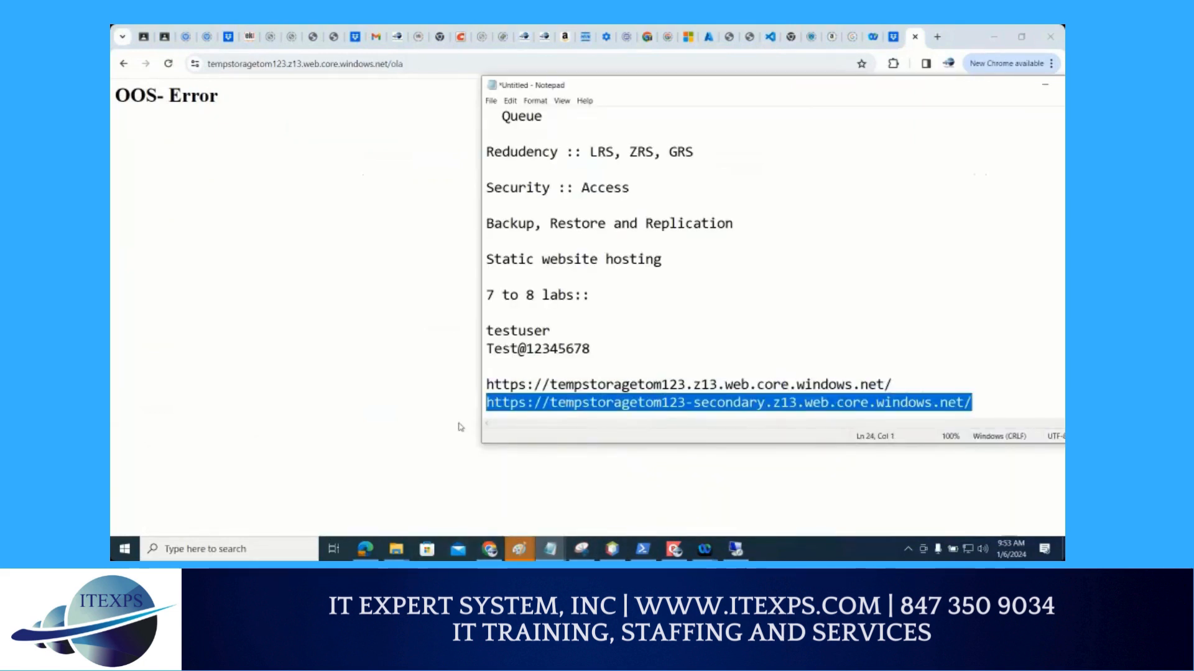
{"action": "key", "text": "ctrl+c"}
{"action": "left_click", "coordinate": [381, 65]}
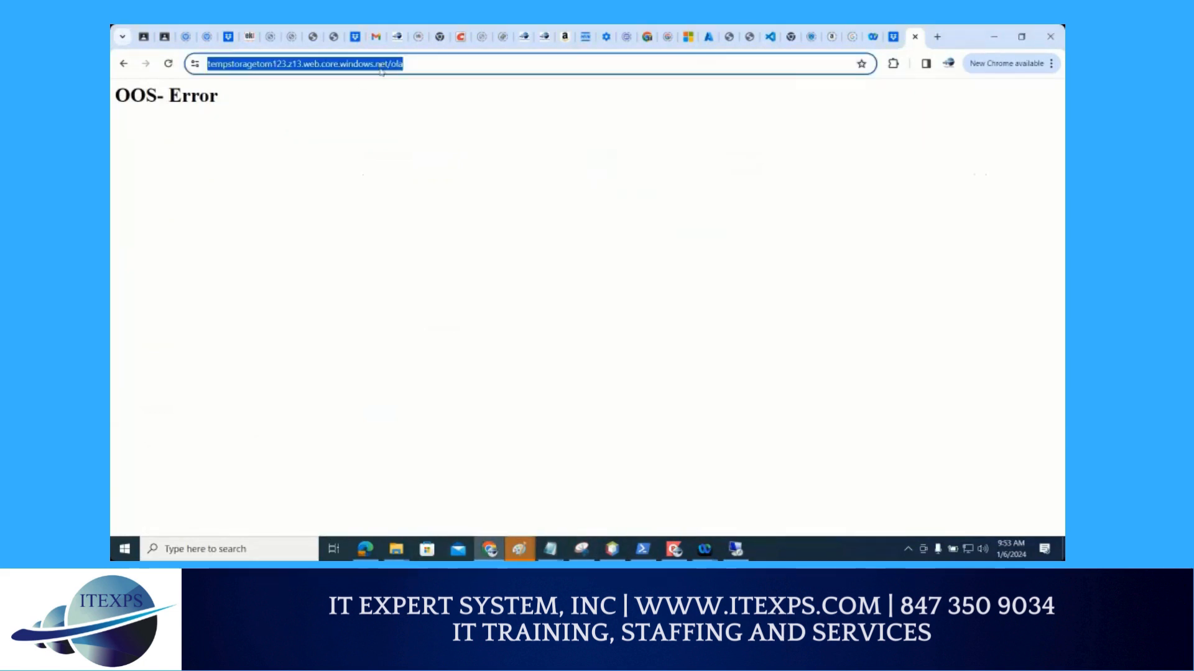
{"action": "key", "text": "ctrl+v"}
{"action": "key", "text": "Return"}
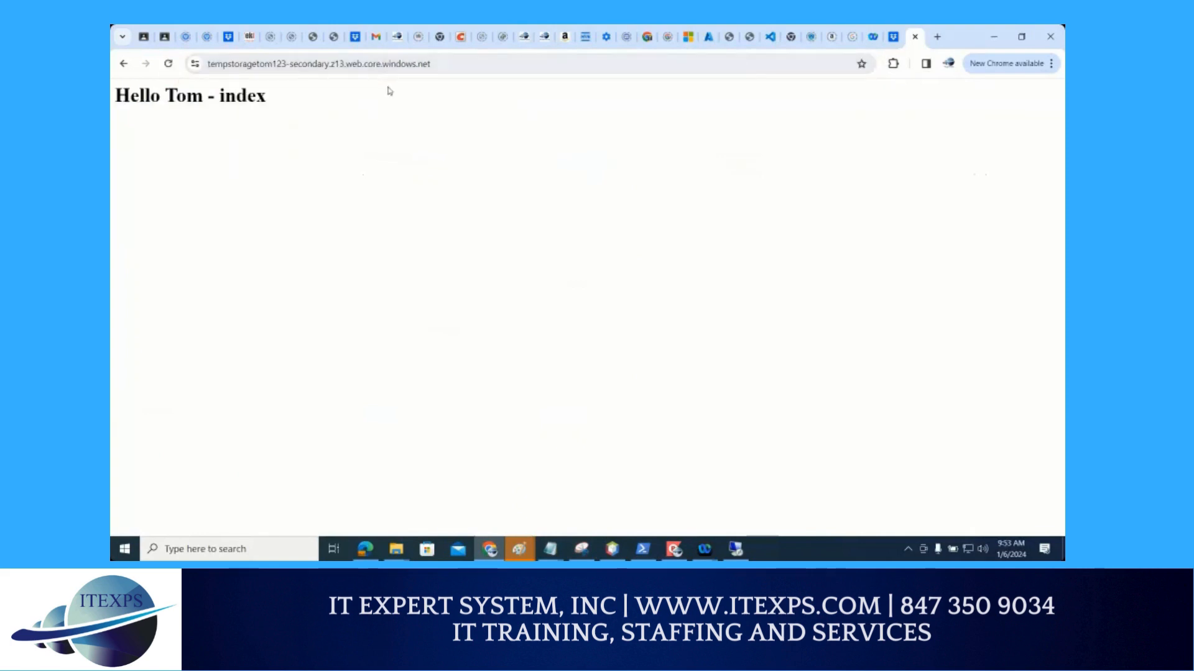
Test the static website's secondary endpoint by requesting a nonexistent path after the site URL
{"action": "left_click", "coordinate": [458, 64]}
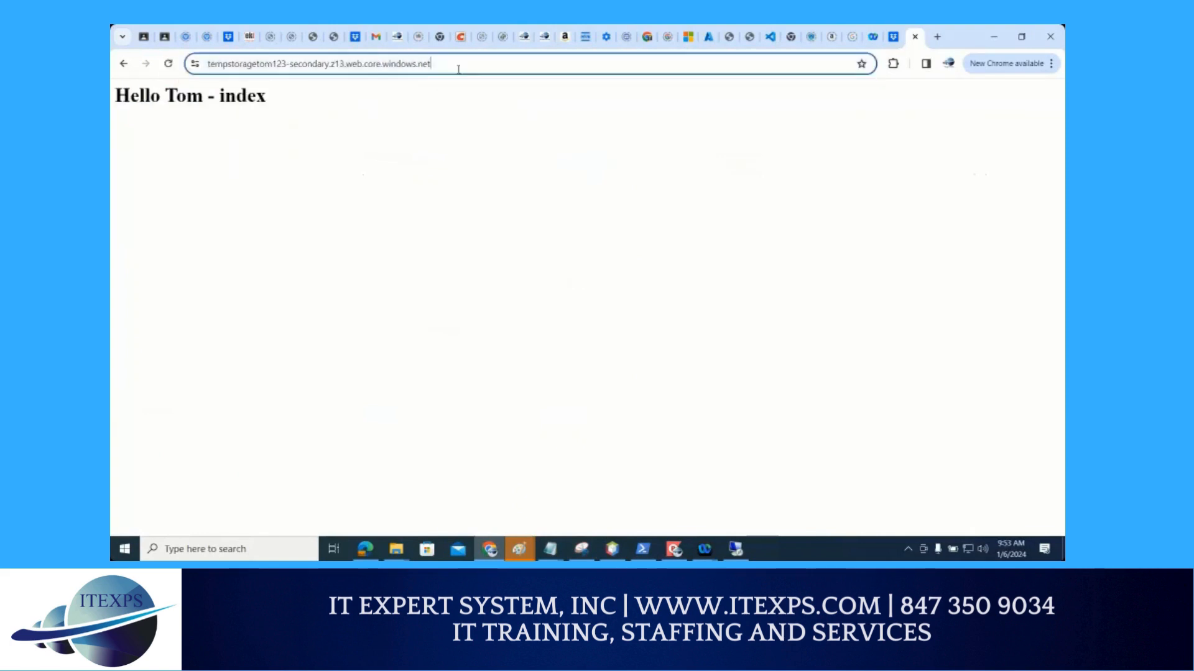
{"action": "left_click", "coordinate": [471, 64]}
{"action": "type", "text": "/rajan"}
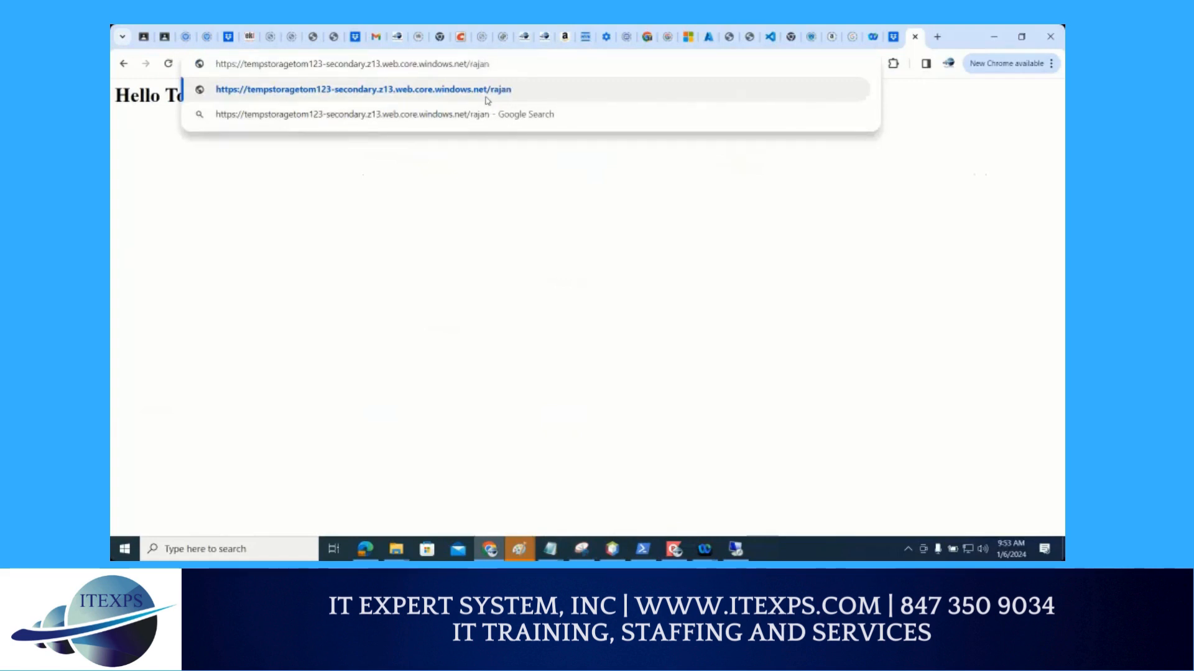
{"action": "key", "text": "Return"}
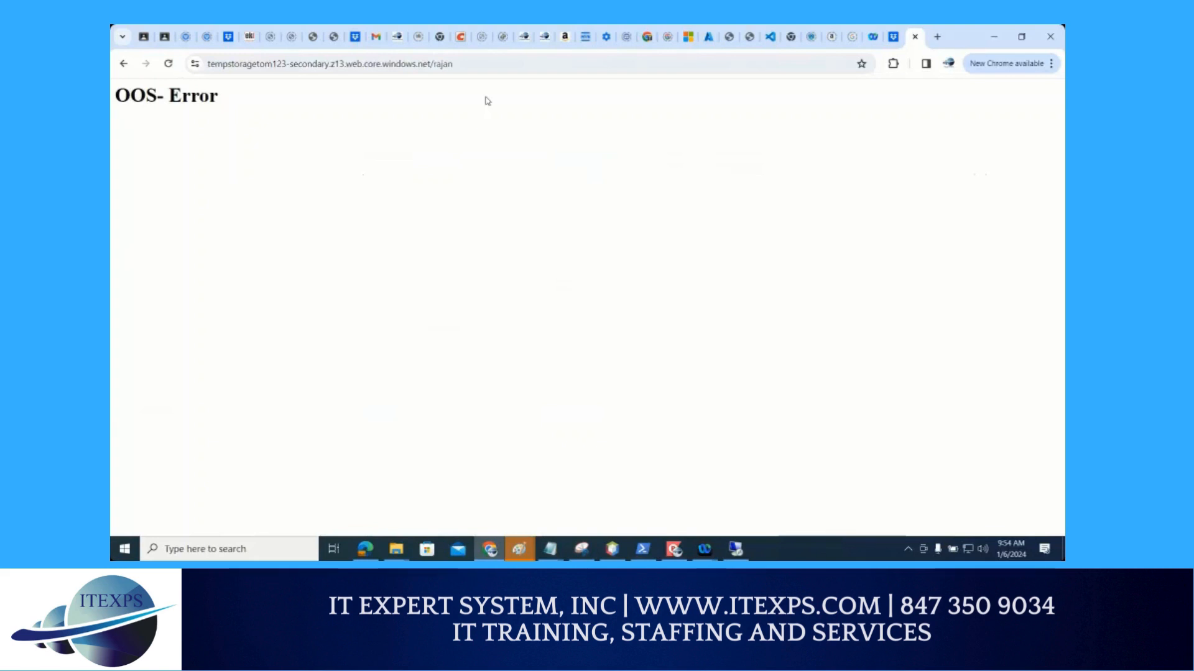
Return to the tempstoragetom123 storage browser, open the $logs blob container and circle it in red
{"action": "left_click", "coordinate": [708, 37]}
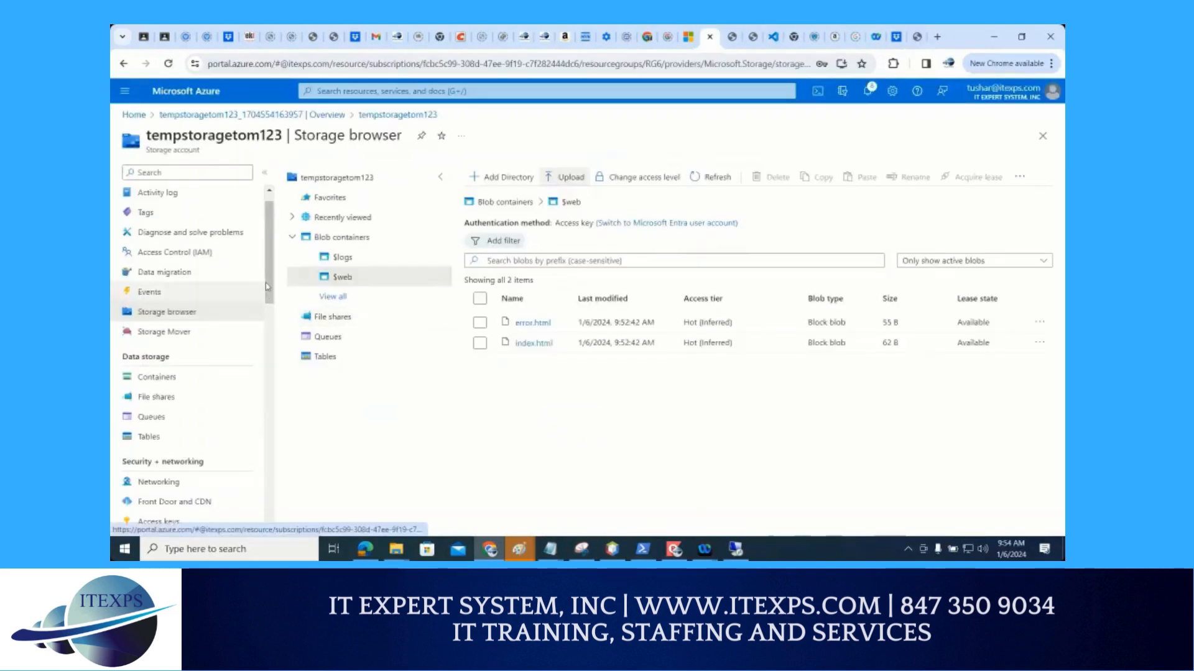
{"action": "left_click_drag", "start_coordinate": [266, 294], "coordinate": [272, 369]}
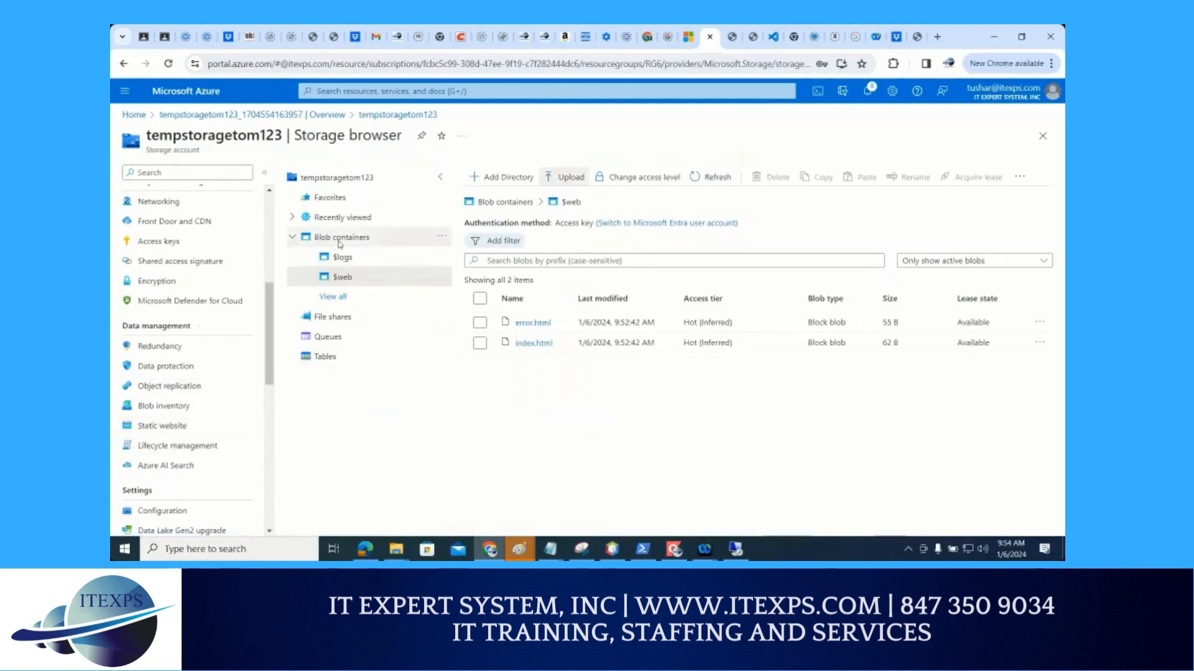
{"action": "scroll", "coordinate": [186, 286], "scroll_direction": "up", "scroll_amount": 4}
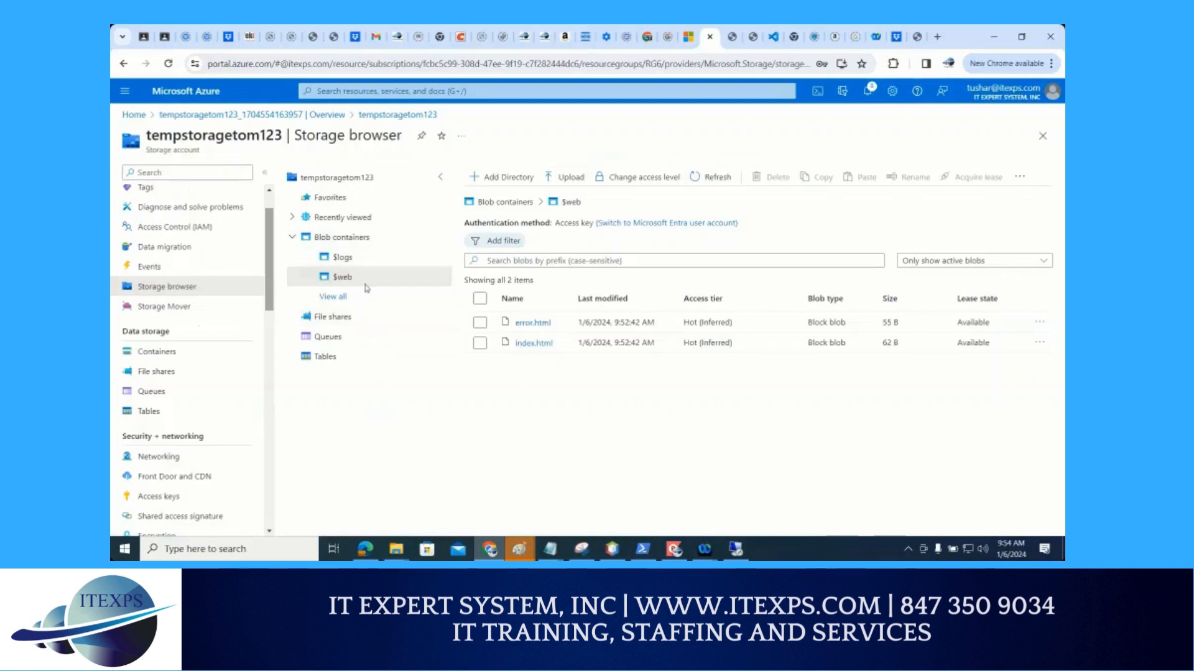
{"action": "left_click", "coordinate": [338, 258]}
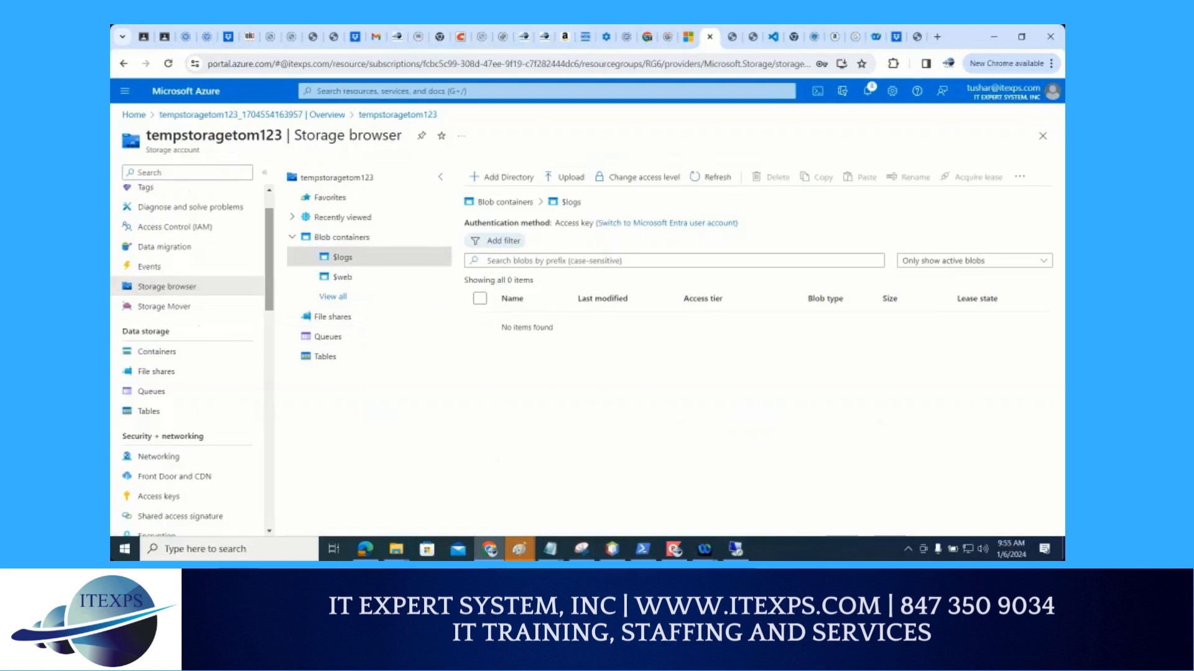
{"action": "key", "text": "ctrl+1"}
{"action": "left_click", "coordinate": [434, 284]}
{"action": "mouse_move", "coordinate": [299, 209]}
{"action": "left_mouse_down"}
{"action": "mouse_move", "coordinate": [208, 222]}
{"action": "mouse_move", "coordinate": [300, 240]}
{"action": "mouse_move", "coordinate": [293, 195]}
{"action": "left_mouse_up"}
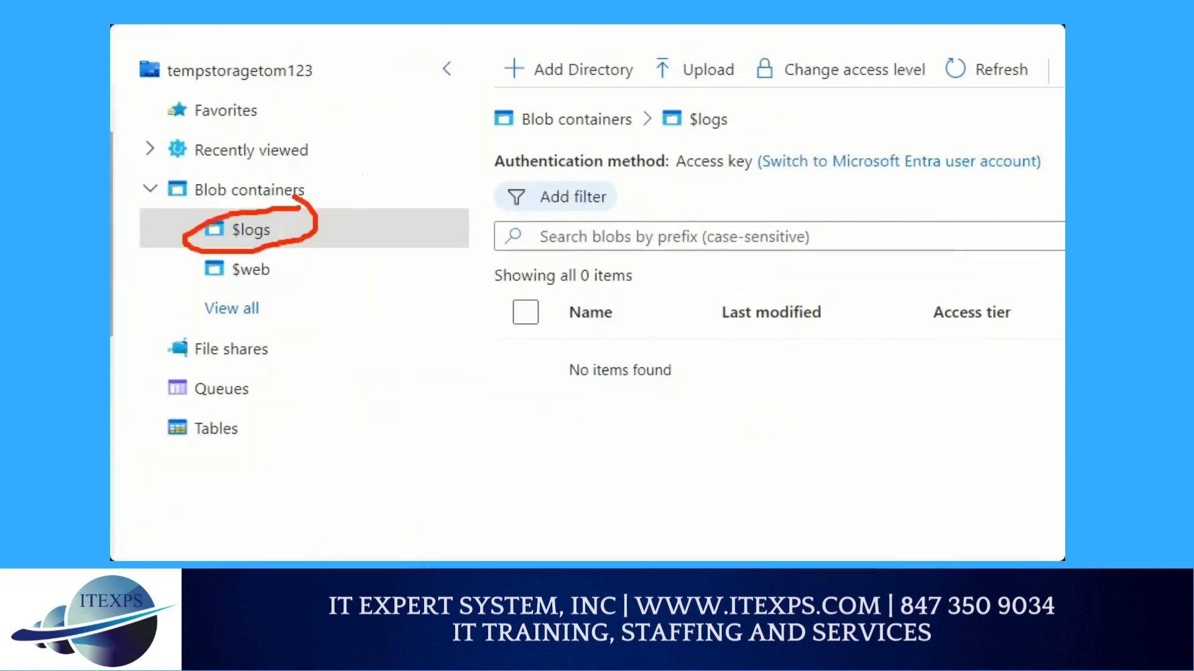
{"action": "mouse_move", "coordinate": [929, 126]}
{"action": "left_mouse_down"}
{"action": "mouse_move", "coordinate": [774, 144]}
{"action": "mouse_move", "coordinate": [870, 115]}
{"action": "mouse_move", "coordinate": [843, 120]}
{"action": "left_mouse_up"}
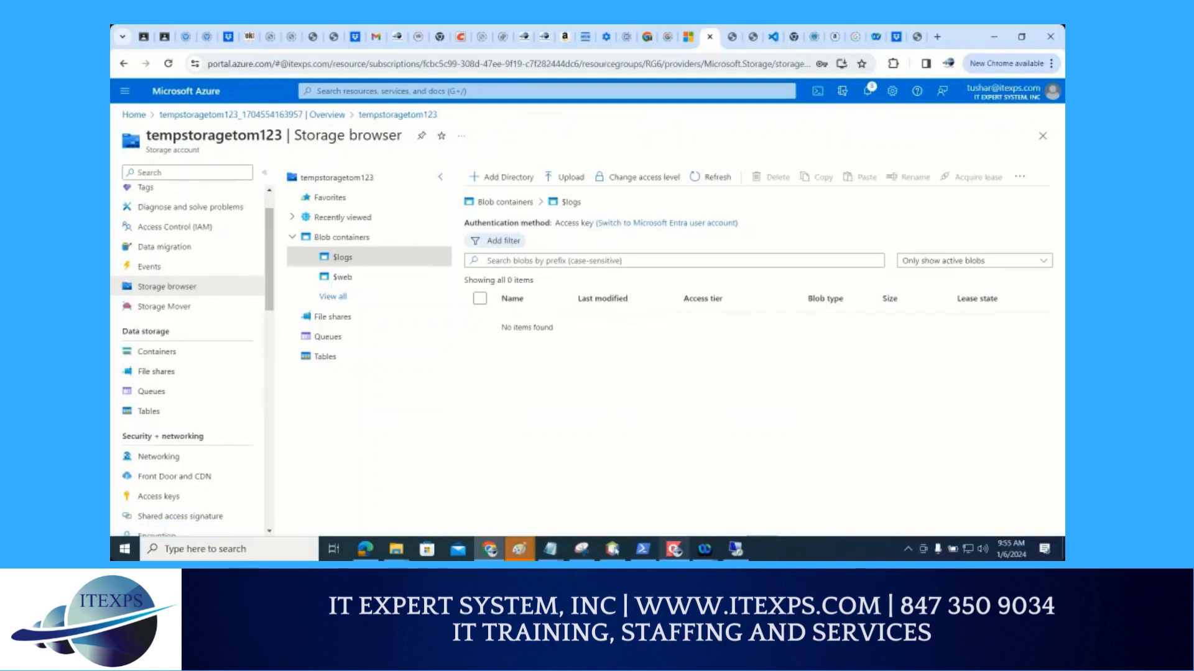
Switch to the Paint window with the static website sketch and replace it with a blank drawing, discarding the changes
{"action": "mouse_move", "coordinate": [517, 554]}
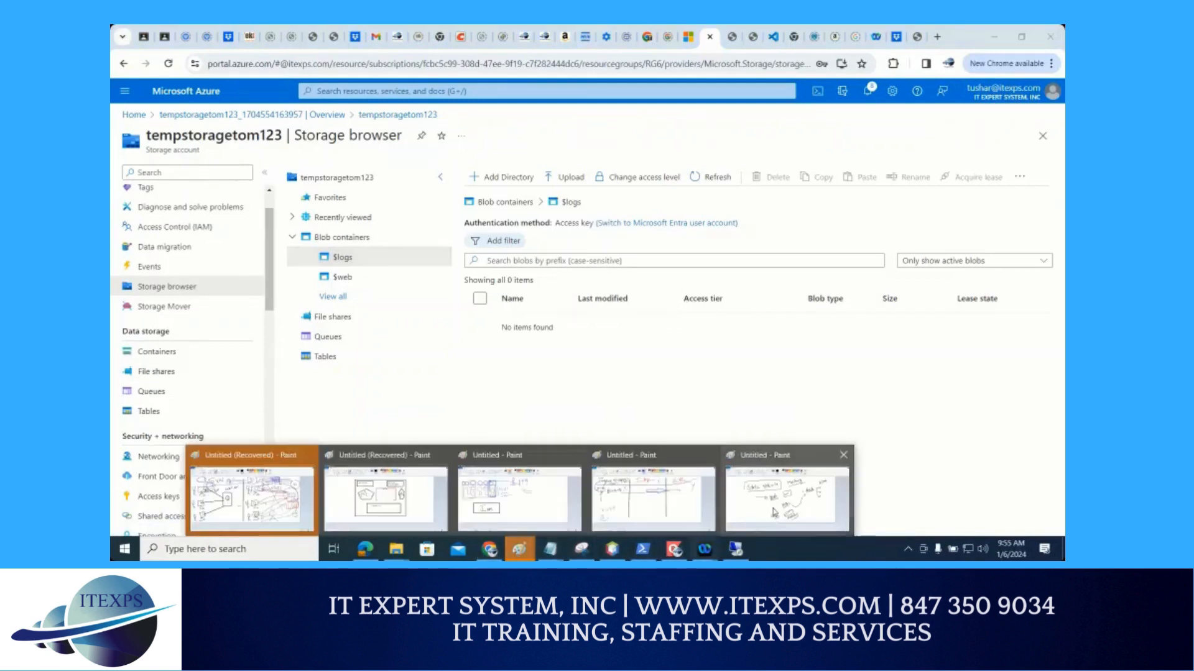
{"action": "left_click", "coordinate": [774, 511]}
{"action": "left_click", "coordinate": [127, 45]}
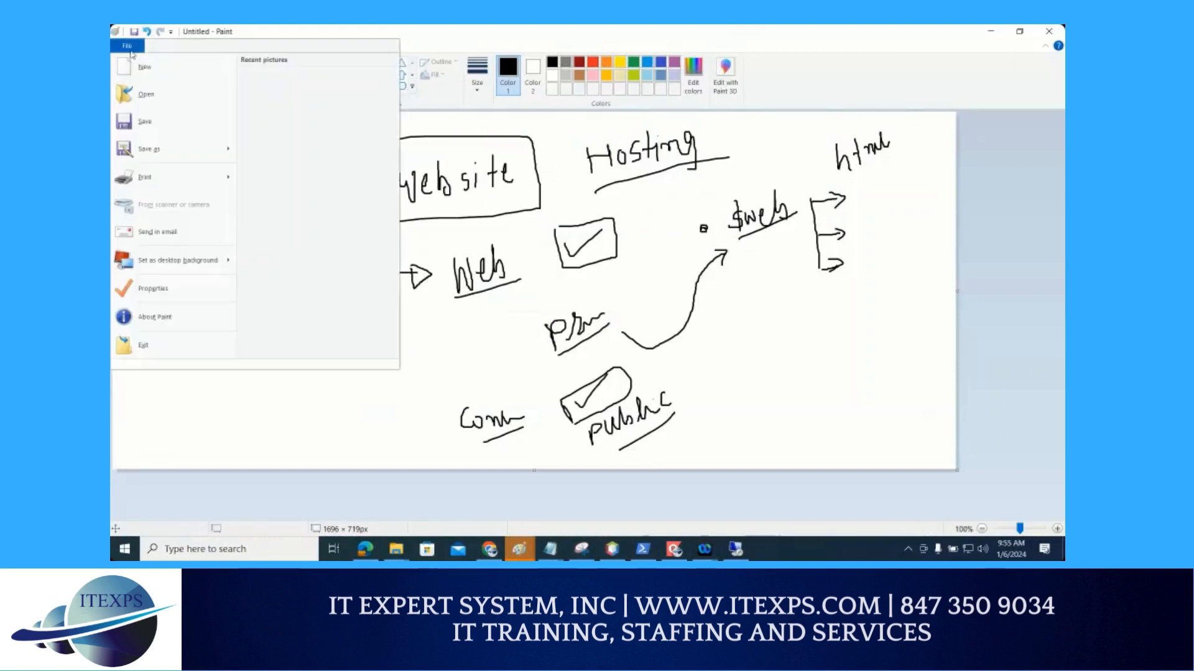
{"action": "left_click", "coordinate": [147, 68]}
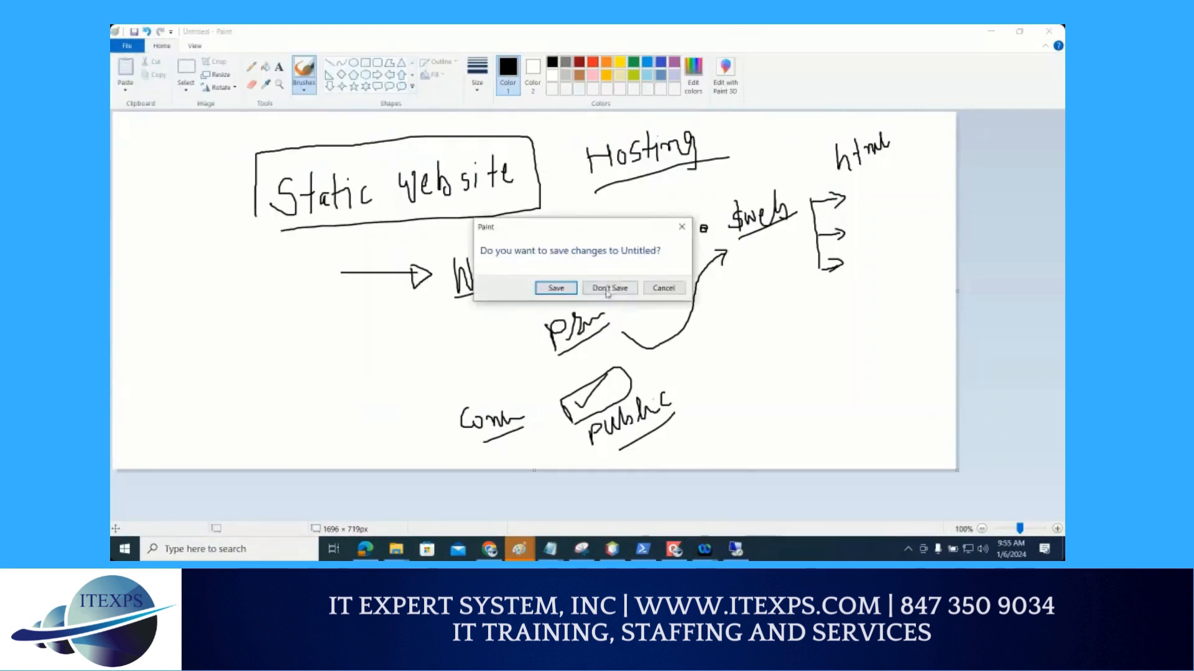
{"action": "left_click", "coordinate": [607, 286]}
Sketch a large container rectangle with an underlined "conta" label and a circled up arrow beside a down arrow inside
{"action": "left_click_drag", "start_coordinate": [236, 179], "coordinate": [248, 310]}
{"action": "mouse_move", "coordinate": [238, 179]}
{"action": "left_mouse_down"}
{"action": "mouse_move", "coordinate": [352, 179]}
{"action": "mouse_move", "coordinate": [461, 268]}
{"action": "mouse_move", "coordinate": [467, 308]}
{"action": "mouse_move", "coordinate": [263, 324]}
{"action": "left_mouse_up"}
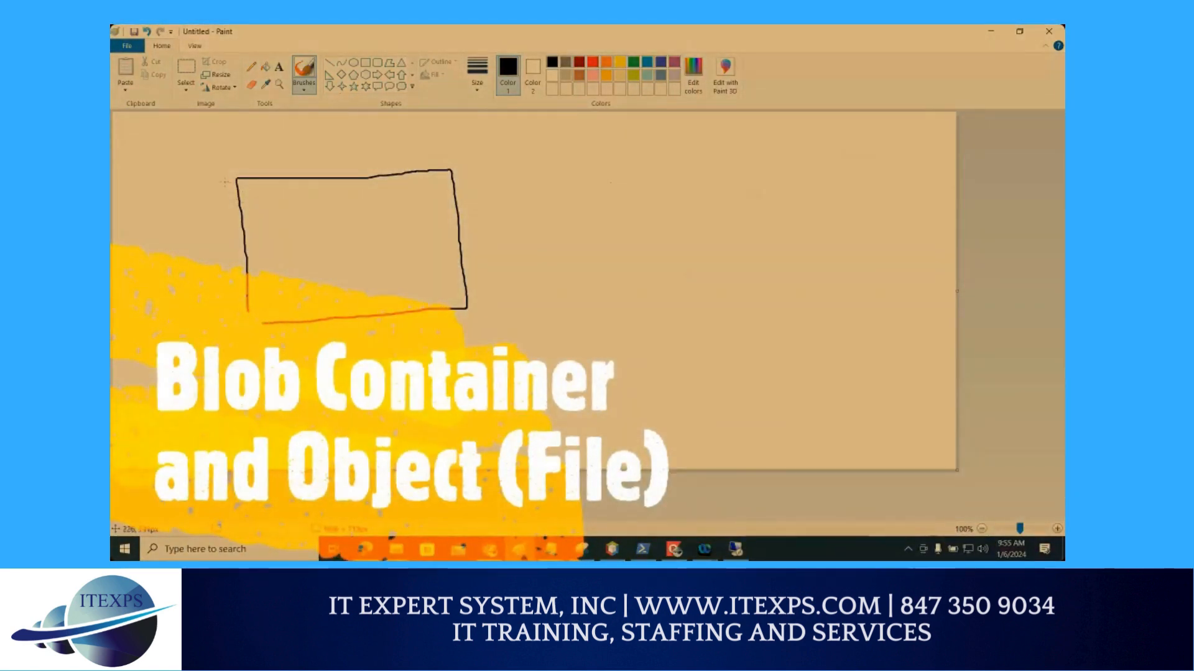
{"action": "mouse_move", "coordinate": [142, 150]}
{"action": "left_mouse_down"}
{"action": "mouse_move", "coordinate": [153, 169]}
{"action": "mouse_move", "coordinate": [181, 144]}
{"action": "mouse_move", "coordinate": [199, 165]}
{"action": "left_mouse_up"}
{"action": "left_click_drag", "start_coordinate": [192, 141], "coordinate": [258, 136]}
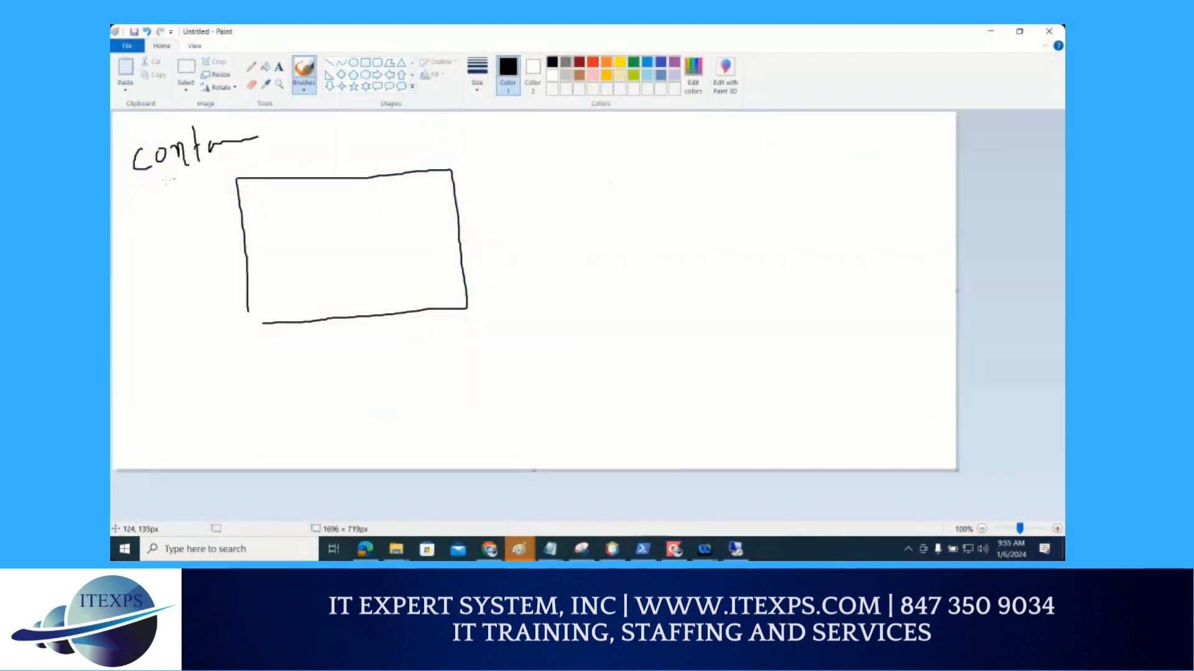
{"action": "left_click_drag", "start_coordinate": [167, 181], "coordinate": [274, 148]}
{"action": "mouse_move", "coordinate": [303, 213]}
{"action": "left_mouse_down"}
{"action": "mouse_move", "coordinate": [323, 201]}
{"action": "mouse_move", "coordinate": [309, 231]}
{"action": "mouse_move", "coordinate": [311, 215]}
{"action": "mouse_move", "coordinate": [366, 230]}
{"action": "mouse_move", "coordinate": [371, 220]}
{"action": "left_mouse_up"}
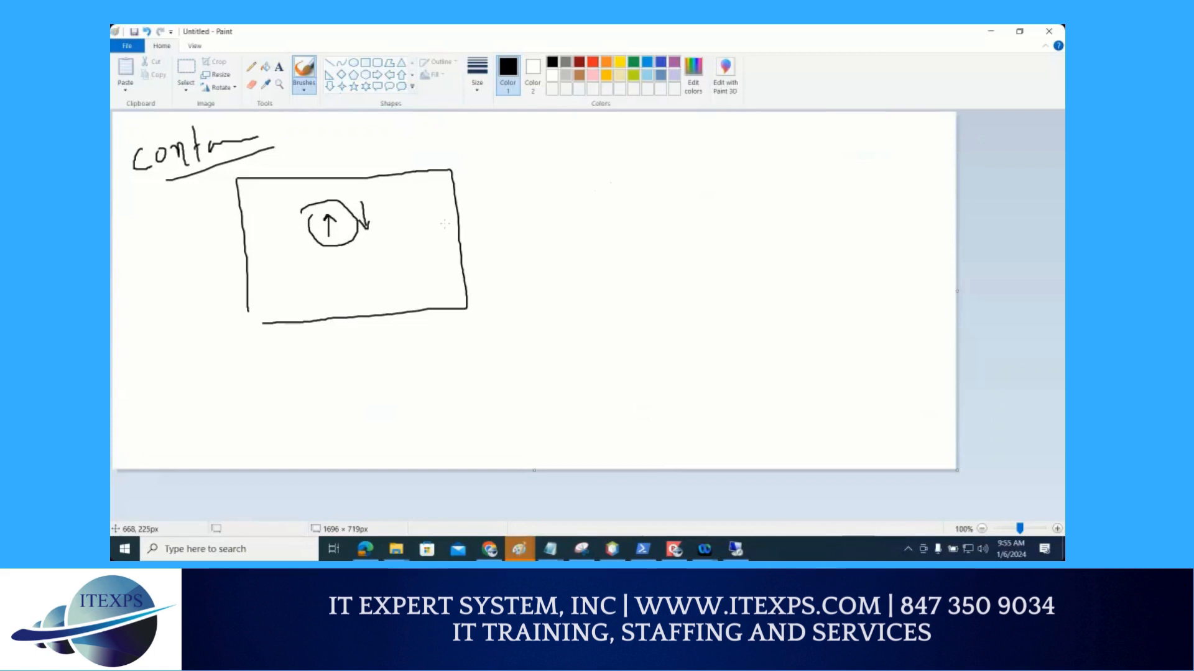
Draw a black arrow out of the container rectangle and write "URL" at its end
{"action": "left_click_drag", "start_coordinate": [434, 241], "coordinate": [532, 184]}
{"action": "mouse_move", "coordinate": [503, 185]}
{"action": "left_mouse_down"}
{"action": "mouse_move", "coordinate": [532, 184]}
{"action": "mouse_move", "coordinate": [518, 202]}
{"action": "left_mouse_up"}
{"action": "left_click_drag", "start_coordinate": [569, 157], "coordinate": [580, 181]}
{"action": "mouse_move", "coordinate": [590, 156]}
{"action": "left_mouse_down"}
{"action": "mouse_move", "coordinate": [591, 185]}
{"action": "mouse_move", "coordinate": [592, 169]}
{"action": "mouse_move", "coordinate": [603, 176]}
{"action": "left_mouse_up"}
{"action": "mouse_move", "coordinate": [612, 147]}
{"action": "left_mouse_down"}
{"action": "mouse_move", "coordinate": [613, 168]}
{"action": "mouse_move", "coordinate": [634, 165]}
{"action": "left_mouse_up"}
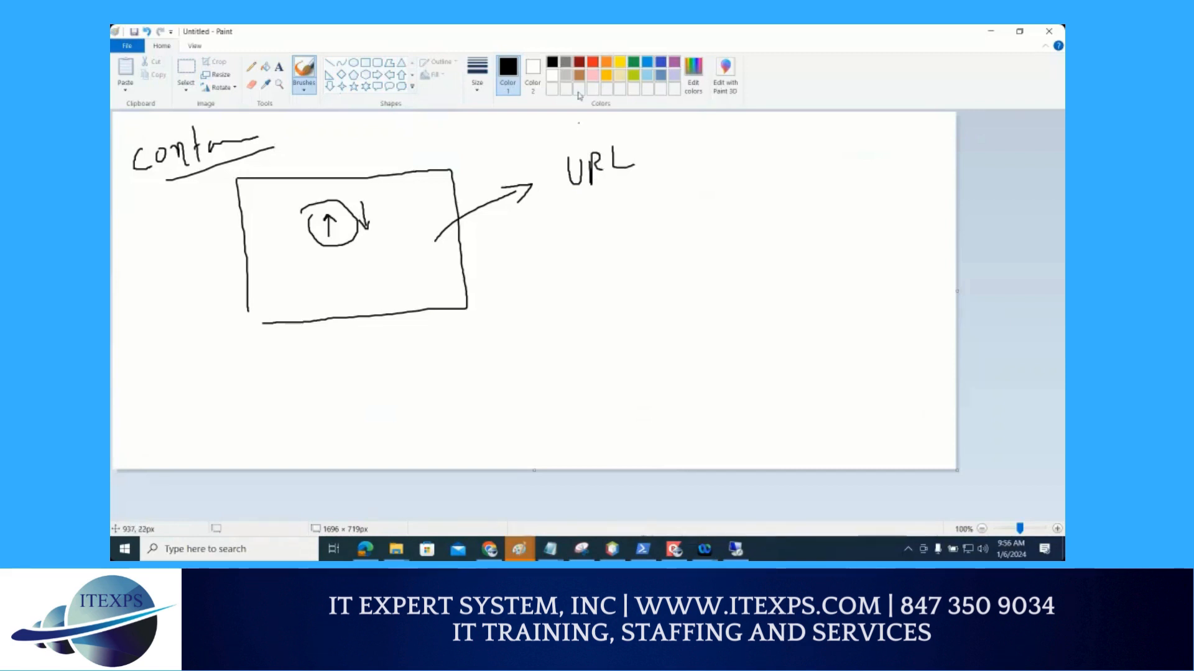
In blue, write "BLOB" beside the rectangle, underline the container label and draw two stacked boxes inside the container
{"action": "left_click", "coordinate": [660, 63]}
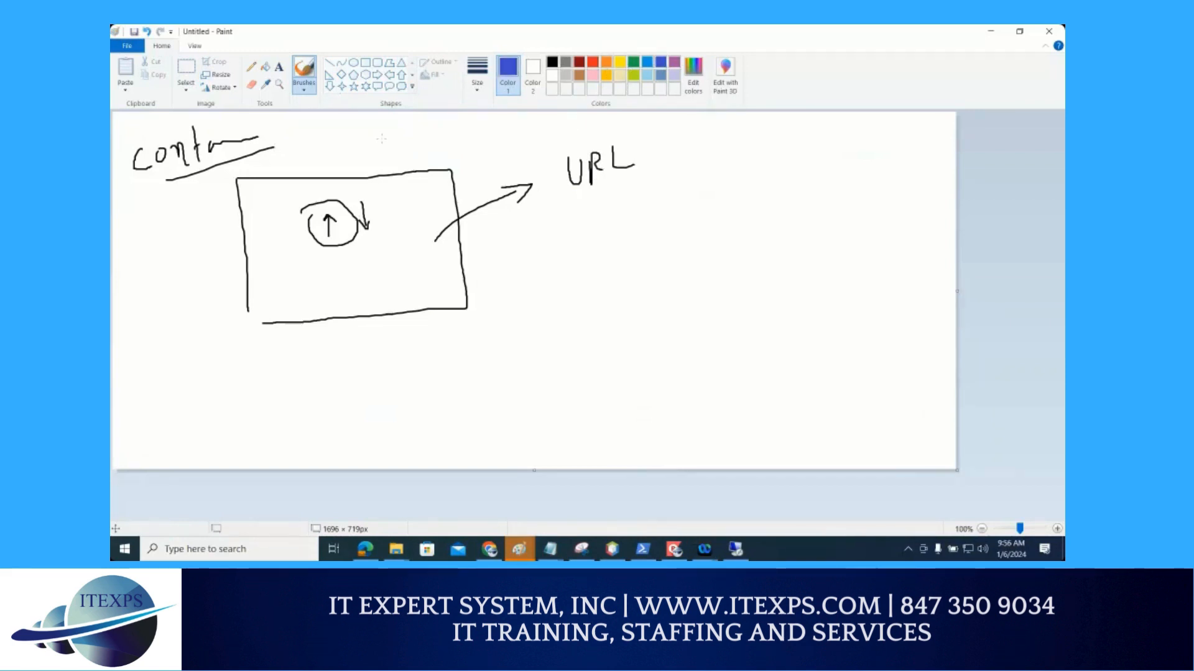
{"action": "mouse_move", "coordinate": [163, 219]}
{"action": "left_mouse_down"}
{"action": "mouse_move", "coordinate": [161, 253]}
{"action": "mouse_move", "coordinate": [191, 236]}
{"action": "mouse_move", "coordinate": [198, 215]}
{"action": "mouse_move", "coordinate": [207, 231]}
{"action": "mouse_move", "coordinate": [217, 214]}
{"action": "left_mouse_up"}
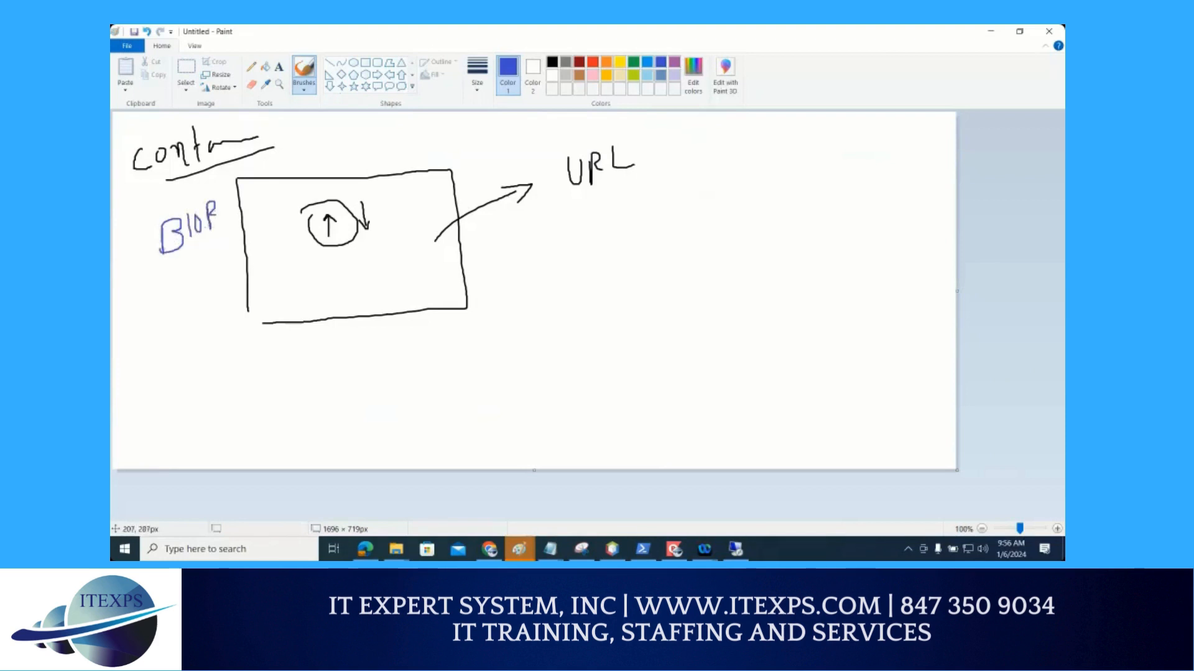
{"action": "mouse_move", "coordinate": [285, 142]}
{"action": "left_mouse_down"}
{"action": "mouse_move", "coordinate": [158, 183]}
{"action": "mouse_move", "coordinate": [310, 131]}
{"action": "left_mouse_up"}
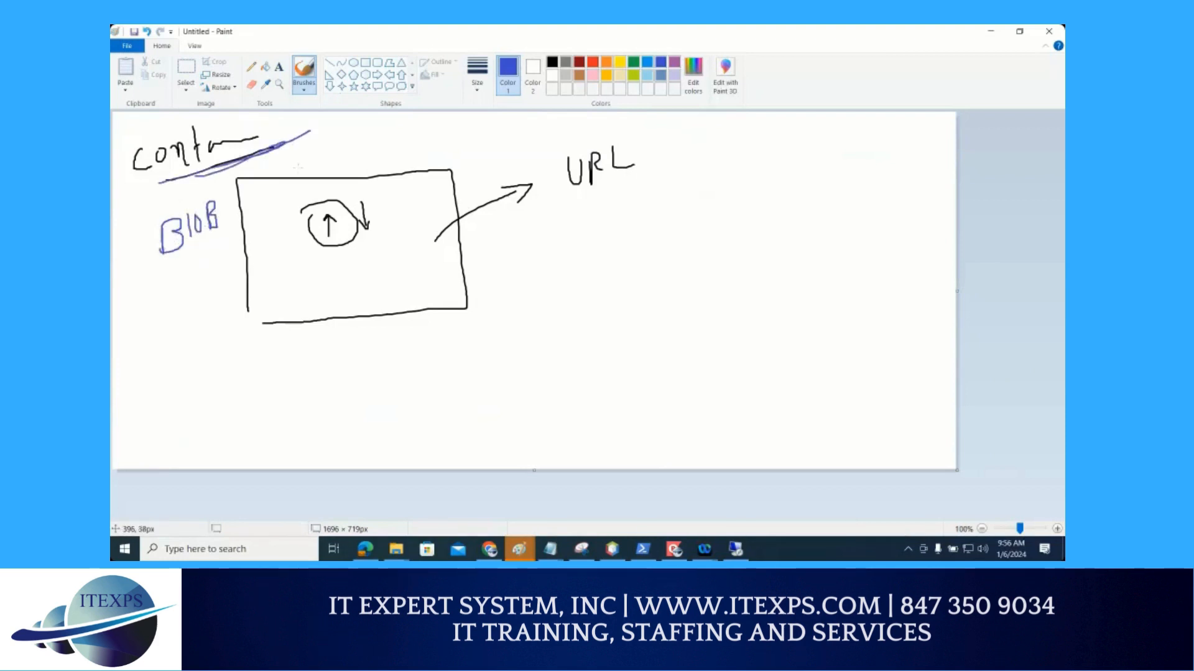
{"action": "mouse_move", "coordinate": [331, 187]}
{"action": "left_mouse_down"}
{"action": "mouse_move", "coordinate": [293, 188]}
{"action": "mouse_move", "coordinate": [363, 254]}
{"action": "mouse_move", "coordinate": [352, 182]}
{"action": "left_mouse_up"}
{"action": "mouse_move", "coordinate": [345, 262]}
{"action": "left_mouse_down"}
{"action": "mouse_move", "coordinate": [295, 269]}
{"action": "mouse_move", "coordinate": [366, 300]}
{"action": "mouse_move", "coordinate": [353, 256]}
{"action": "left_mouse_up"}
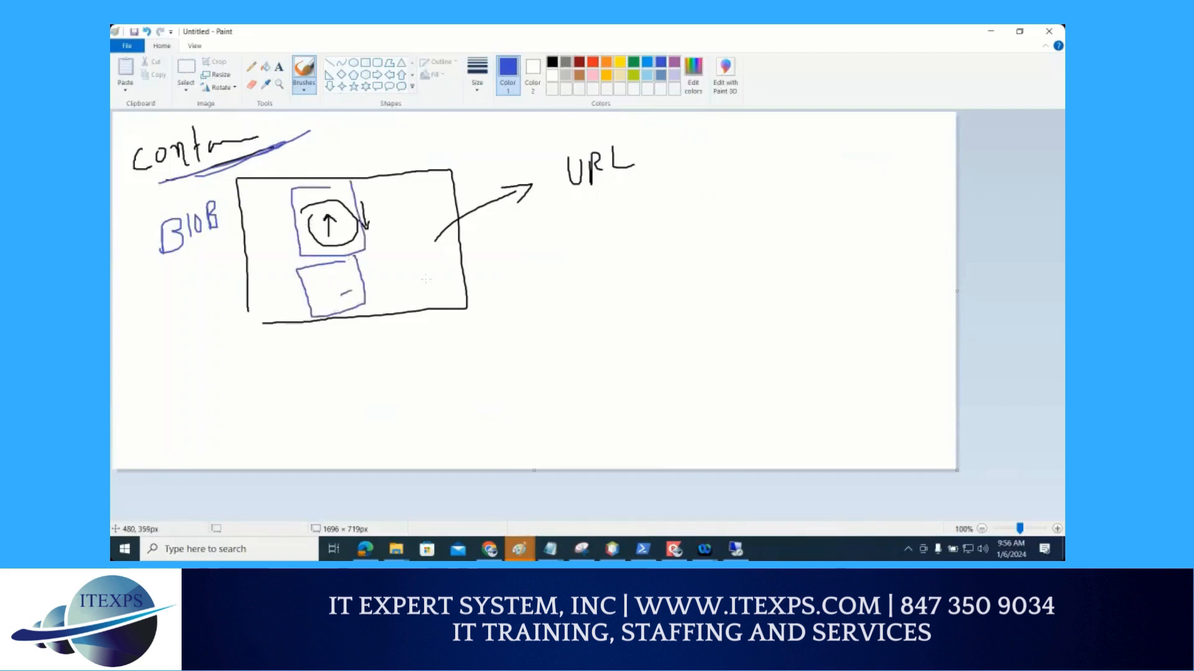
Draw a blue arrow from the lower box to a circled "URL" and add an underlined "per" label above the arrow
{"action": "mouse_move", "coordinate": [426, 278]}
{"action": "left_mouse_down"}
{"action": "mouse_move", "coordinate": [550, 305]}
{"action": "mouse_move", "coordinate": [547, 316]}
{"action": "left_mouse_up"}
{"action": "left_click_drag", "start_coordinate": [586, 277], "coordinate": [664, 290]}
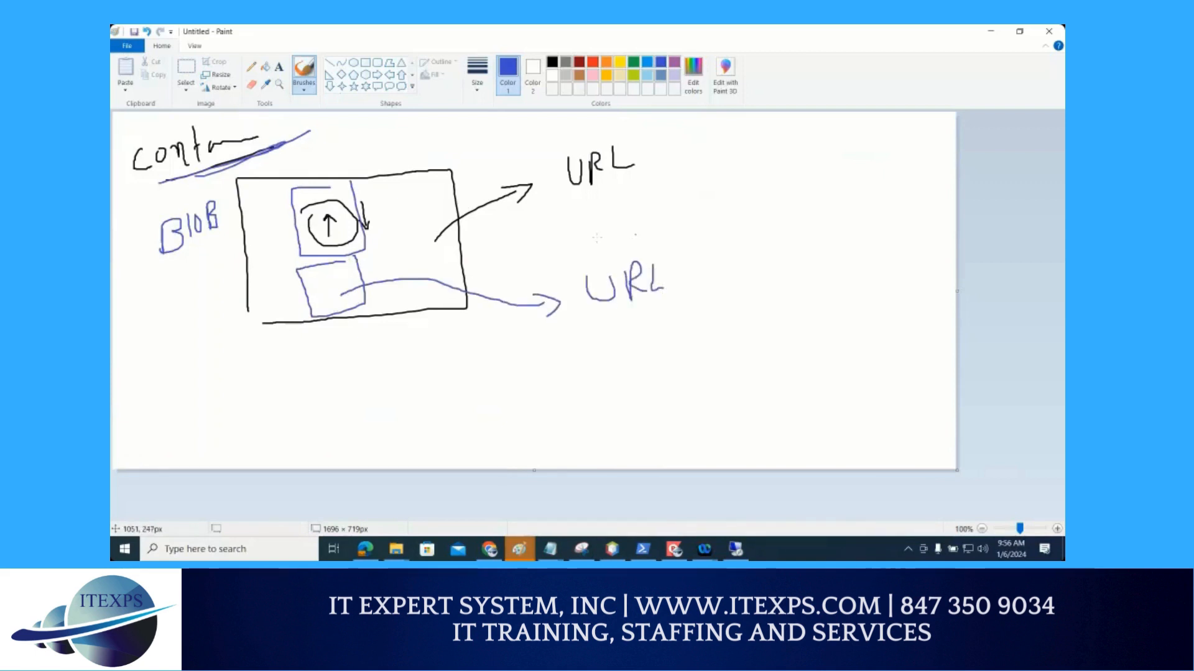
{"action": "mouse_move", "coordinate": [631, 228]}
{"action": "left_mouse_down"}
{"action": "mouse_move", "coordinate": [581, 316]}
{"action": "mouse_move", "coordinate": [622, 228]}
{"action": "mouse_move", "coordinate": [566, 296]}
{"action": "mouse_move", "coordinate": [634, 319]}
{"action": "left_mouse_up"}
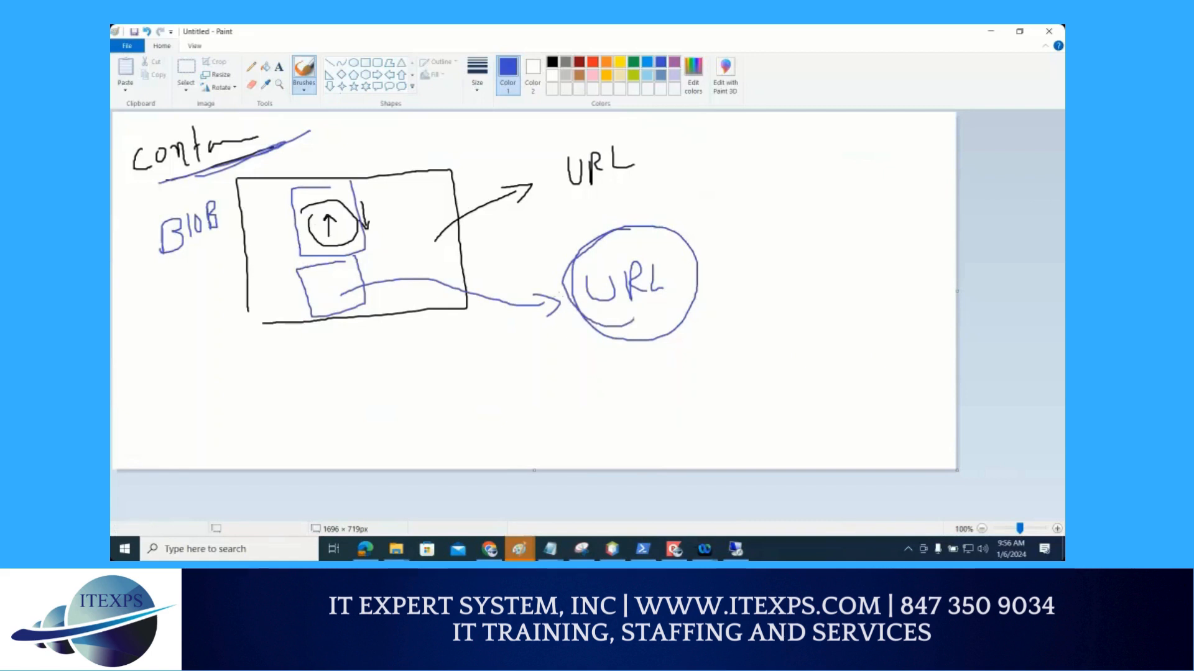
{"action": "left_click_drag", "start_coordinate": [503, 264], "coordinate": [505, 284]}
{"action": "mouse_move", "coordinate": [504, 269]}
{"action": "left_mouse_down"}
{"action": "mouse_move", "coordinate": [512, 258]}
{"action": "mouse_move", "coordinate": [536, 282]}
{"action": "mouse_move", "coordinate": [570, 258]}
{"action": "left_mouse_up"}
{"action": "mouse_move", "coordinate": [507, 290]}
{"action": "left_mouse_down"}
{"action": "mouse_move", "coordinate": [558, 275]}
{"action": "mouse_move", "coordinate": [558, 292]}
{"action": "left_mouse_up"}
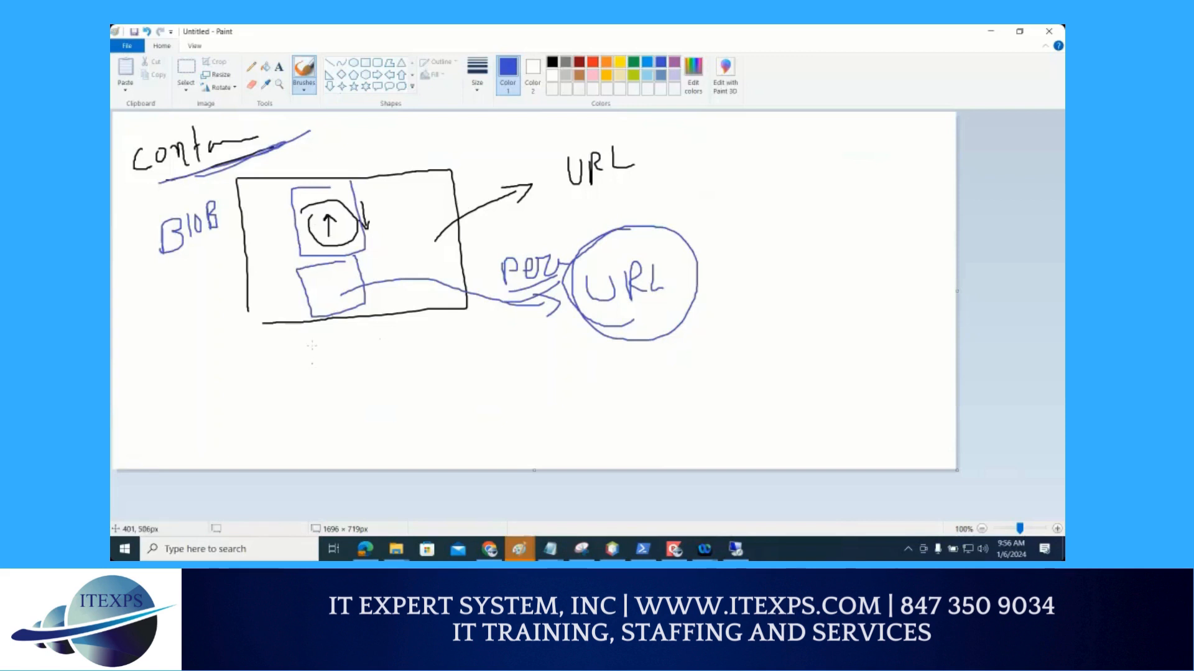
Below the container rectangle, sketch a blue arrow toward it and a circle around four short lines
{"action": "mouse_move", "coordinate": [345, 330]}
{"action": "left_mouse_down"}
{"action": "mouse_move", "coordinate": [311, 344]}
{"action": "mouse_move", "coordinate": [314, 355]}
{"action": "left_mouse_up"}
{"action": "mouse_move", "coordinate": [341, 353]}
{"action": "left_mouse_down"}
{"action": "mouse_move", "coordinate": [316, 367]}
{"action": "mouse_move", "coordinate": [318, 379]}
{"action": "left_mouse_up"}
{"action": "mouse_move", "coordinate": [315, 334]}
{"action": "left_mouse_down"}
{"action": "mouse_move", "coordinate": [343, 371]}
{"action": "mouse_move", "coordinate": [292, 387]}
{"action": "mouse_move", "coordinate": [301, 371]}
{"action": "mouse_move", "coordinate": [291, 396]}
{"action": "left_mouse_up"}
{"action": "mouse_move", "coordinate": [430, 341]}
{"action": "left_mouse_down"}
{"action": "mouse_move", "coordinate": [466, 338]}
{"action": "mouse_move", "coordinate": [486, 373]}
{"action": "left_mouse_up"}
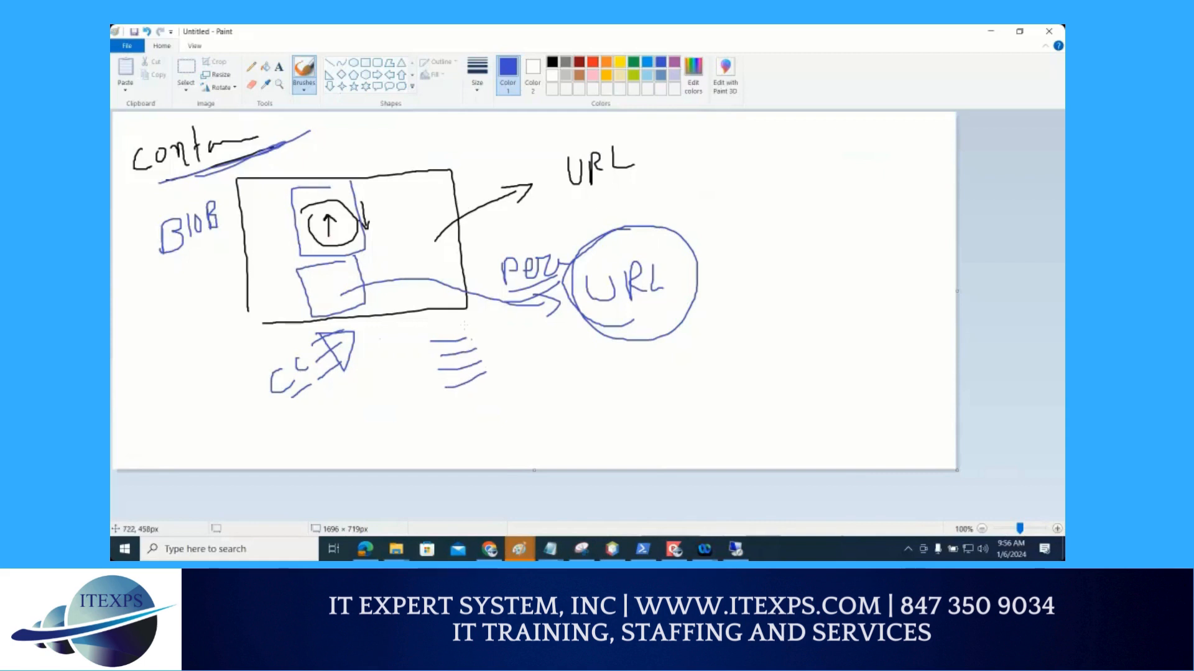
{"action": "mouse_move", "coordinate": [462, 325]}
{"action": "left_mouse_down"}
{"action": "mouse_move", "coordinate": [428, 350]}
{"action": "mouse_move", "coordinate": [484, 328]}
{"action": "left_mouse_up"}
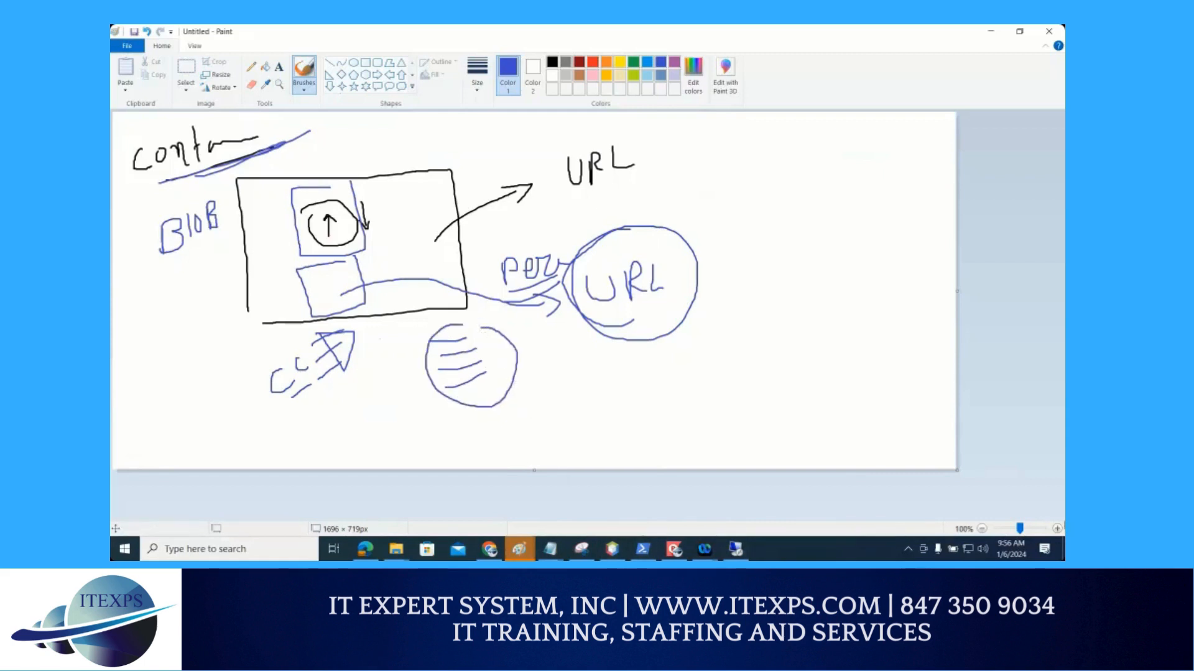
Return from the remote desktop session to the Azure storage account, mark Containers under Data storage in red and open it
{"action": "left_click", "coordinate": [738, 550]}
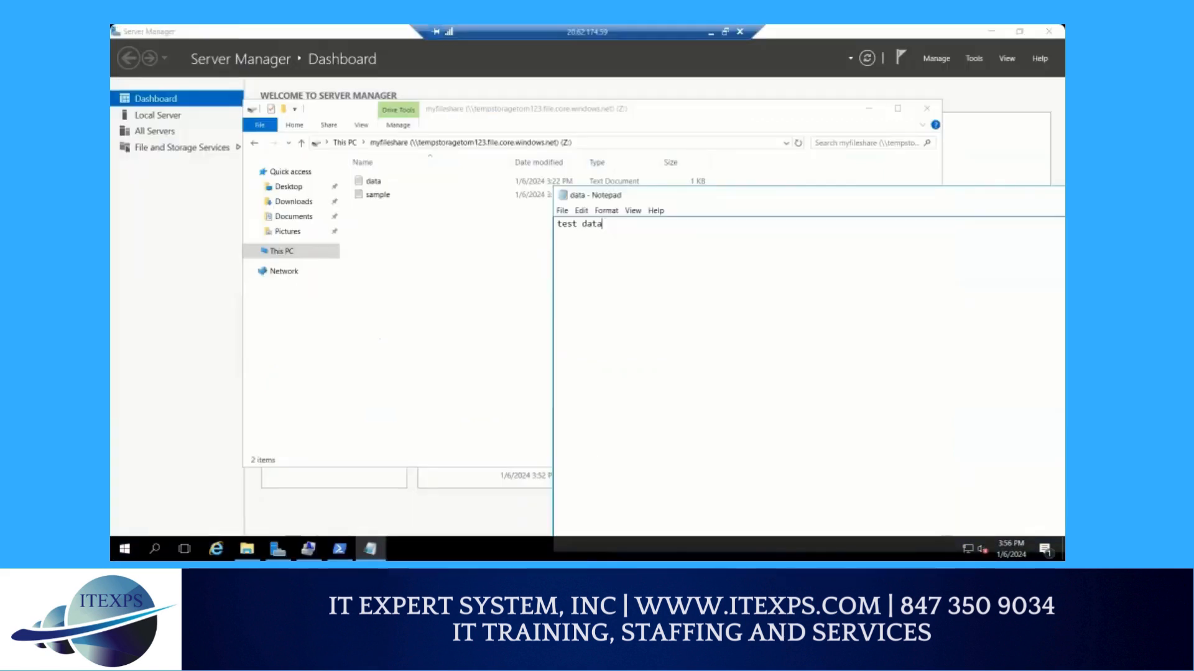
{"action": "left_click", "coordinate": [709, 33]}
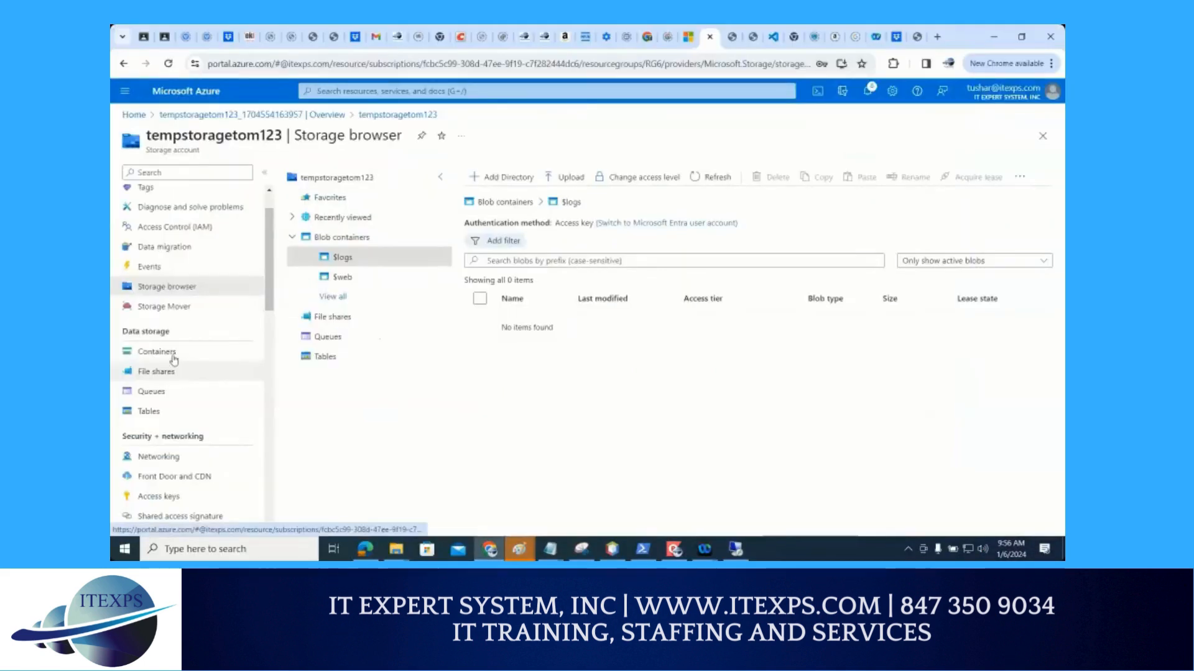
{"action": "key", "text": "ctrl+1"}
{"action": "left_click", "coordinate": [210, 341]}
{"action": "mouse_move", "coordinate": [210, 341]}
{"action": "left_mouse_down"}
{"action": "mouse_move", "coordinate": [155, 333]}
{"action": "mouse_move", "coordinate": [156, 368]}
{"action": "mouse_move", "coordinate": [212, 325]}
{"action": "mouse_move", "coordinate": [171, 327]}
{"action": "left_mouse_up"}
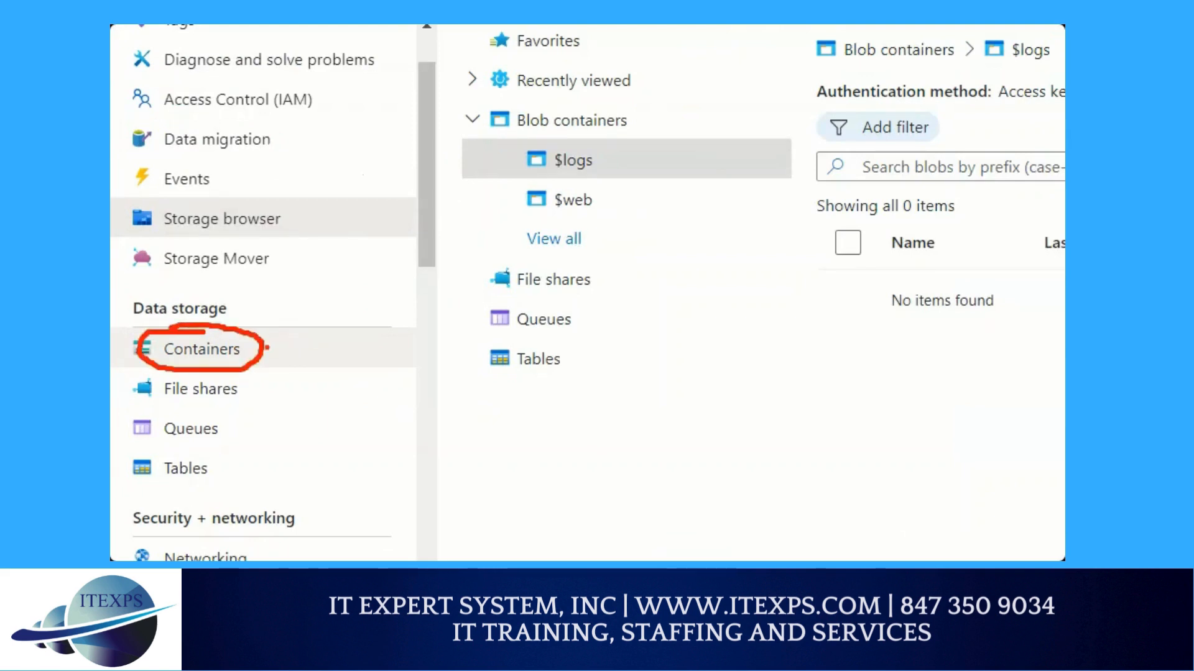
{"action": "left_click_drag", "start_coordinate": [267, 347], "coordinate": [315, 318]}
{"action": "left_click_drag", "start_coordinate": [267, 374], "coordinate": [318, 338]}
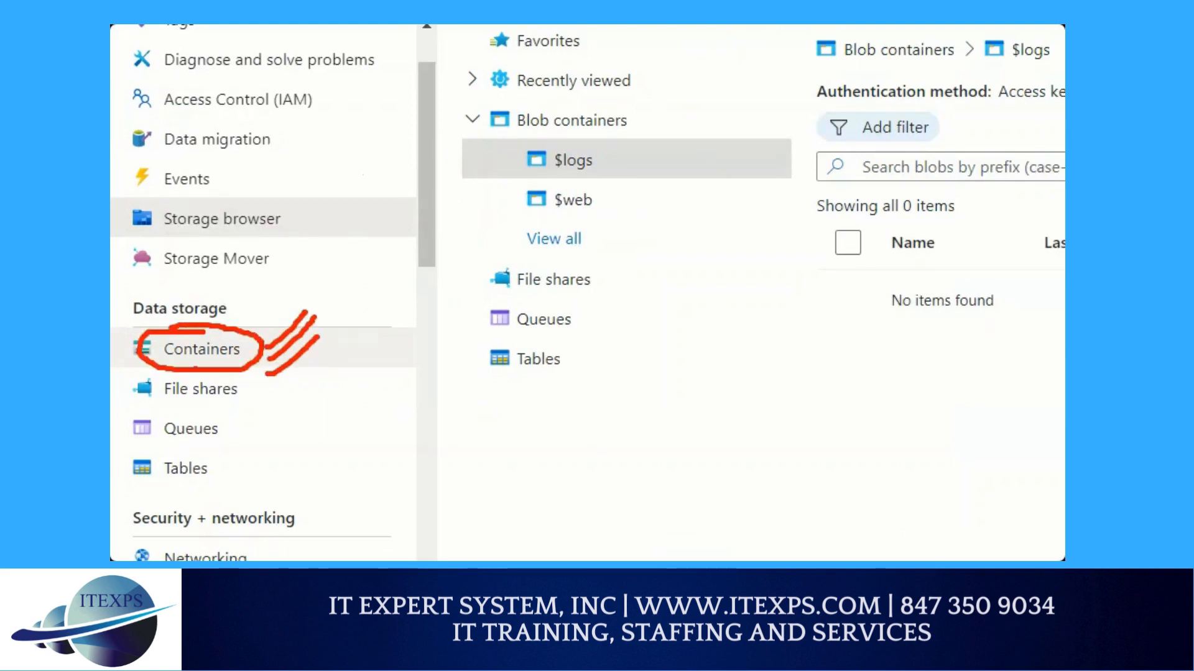
{"action": "key", "text": "Escape"}
{"action": "left_click", "coordinate": [154, 353]}
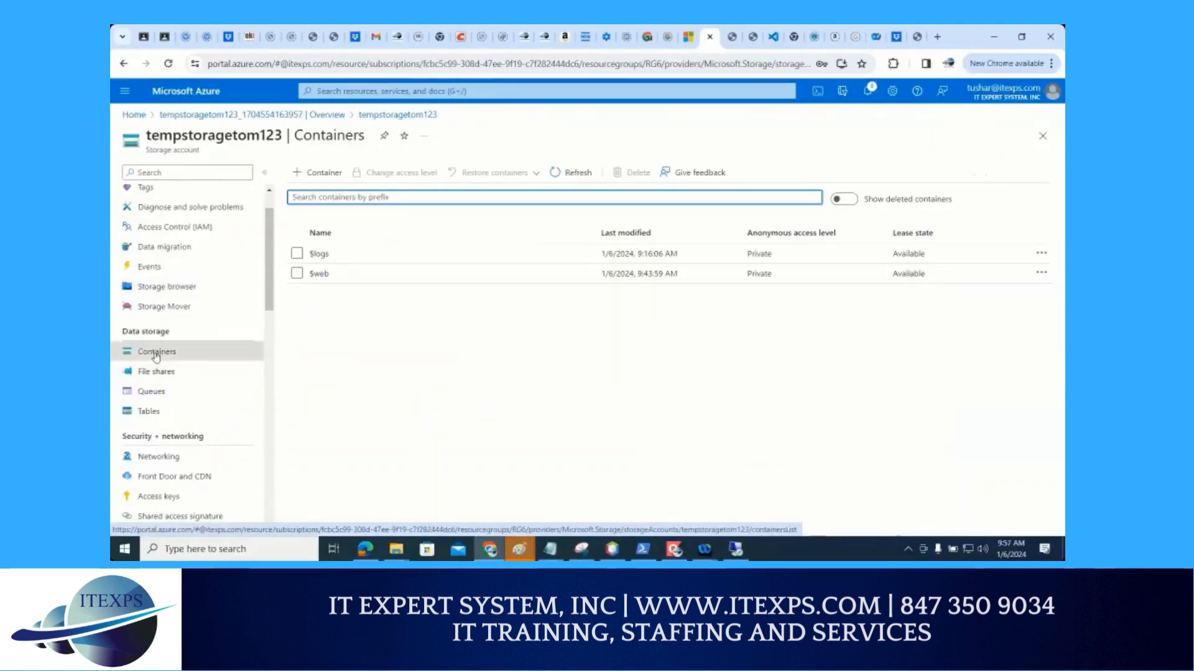
Circle the command for adding a container in red on the Containers page, then clear the annotation
{"action": "key", "text": "ctrl+1"}
{"action": "left_click", "coordinate": [333, 167]}
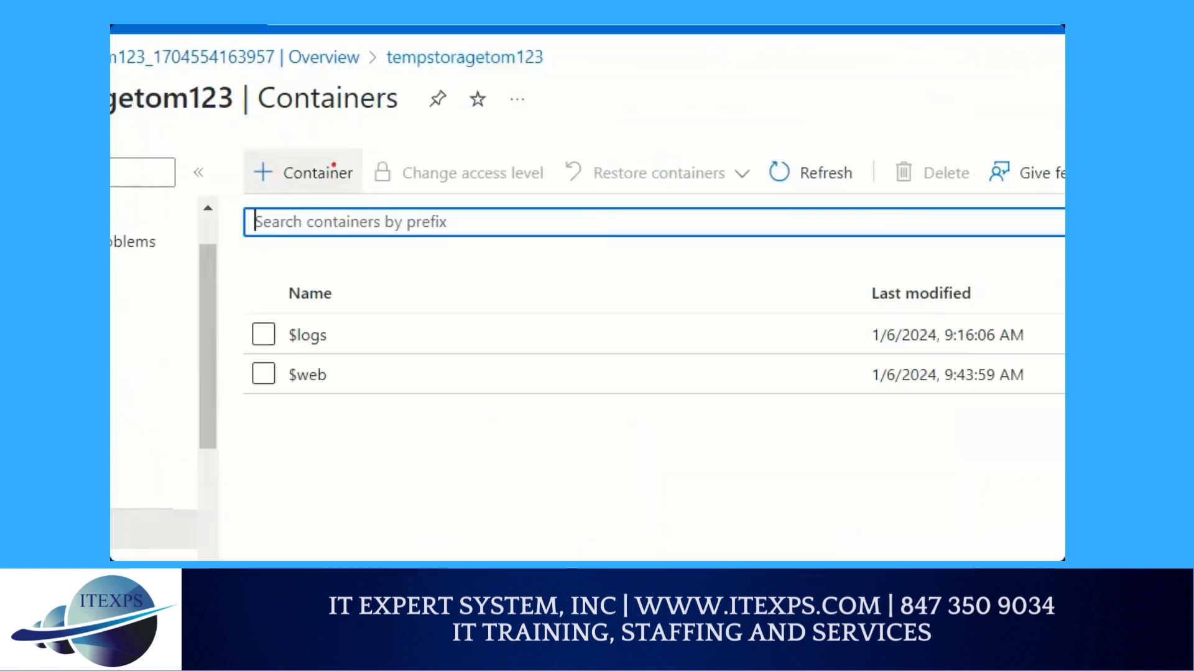
{"action": "mouse_move", "coordinate": [333, 144]}
{"action": "left_mouse_down"}
{"action": "mouse_move", "coordinate": [310, 143]}
{"action": "mouse_move", "coordinate": [345, 190]}
{"action": "mouse_move", "coordinate": [336, 145]}
{"action": "left_mouse_up"}
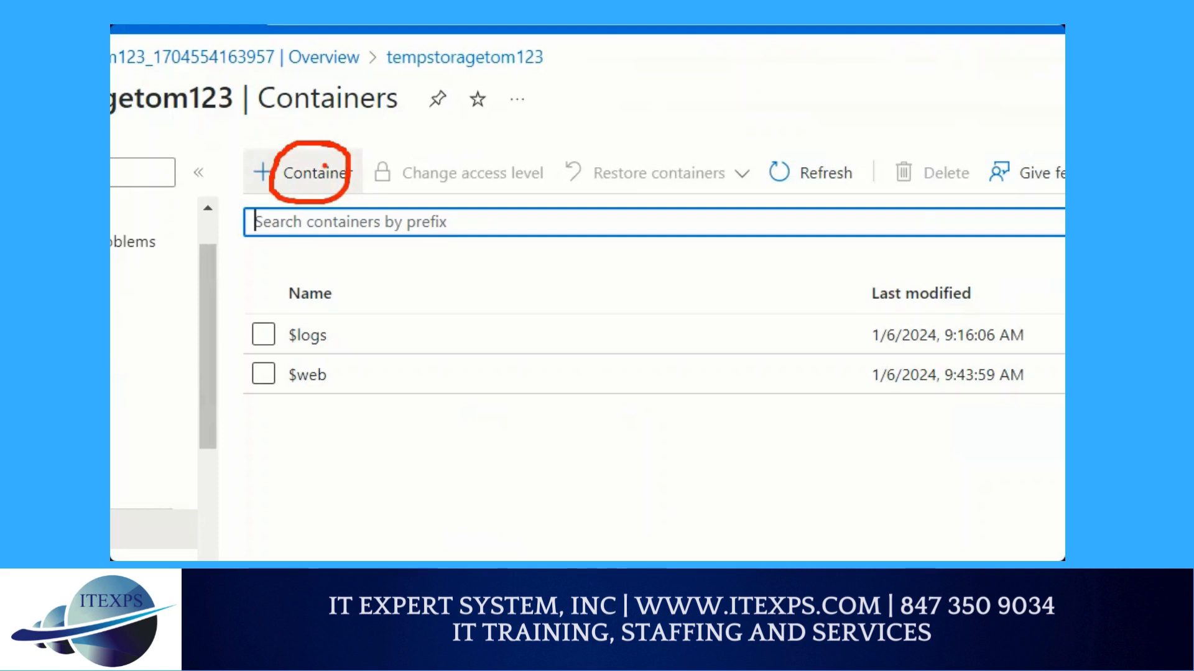
{"action": "key", "text": "Escape"}
Create a container named test with the default private access level, leaving the advanced encryption and immutability options unset
{"action": "left_click", "coordinate": [320, 173]}
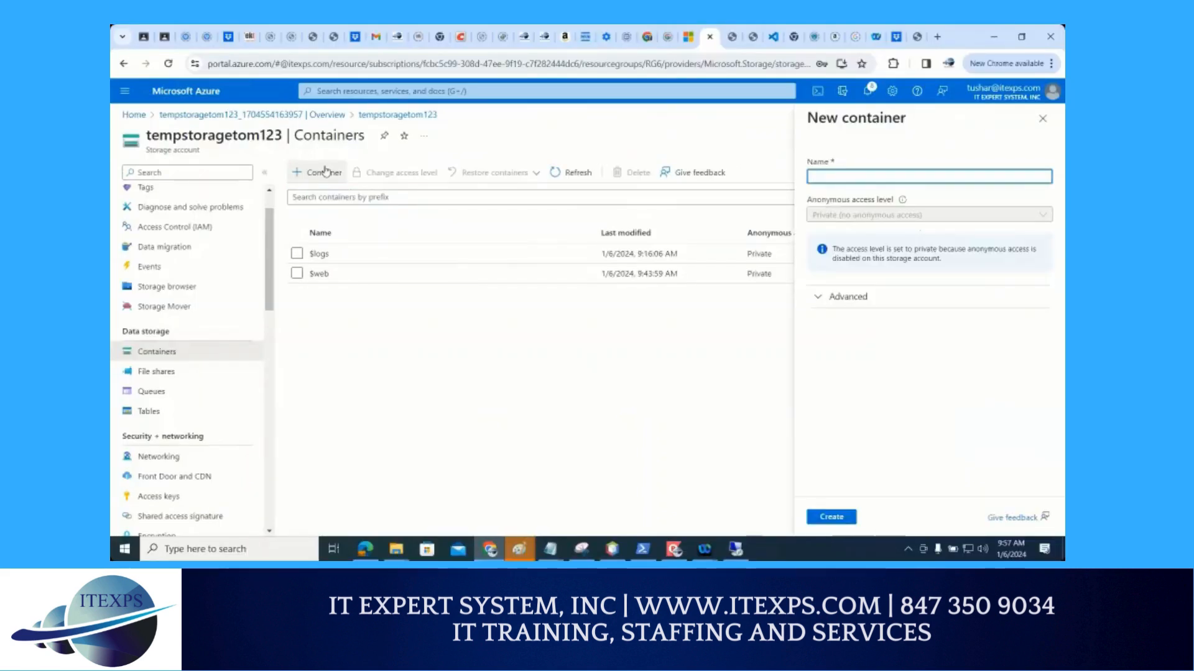
{"action": "type", "text": "test"}
{"action": "left_click", "coordinate": [823, 300]}
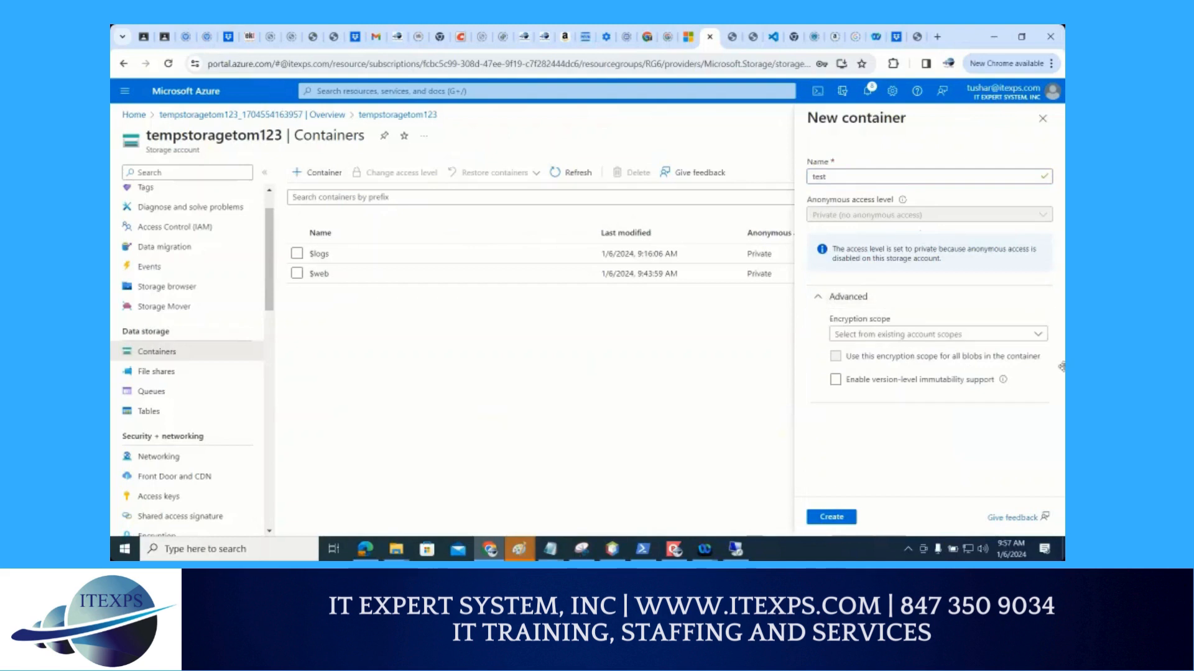
{"action": "left_click", "coordinate": [925, 424]}
{"action": "left_click", "coordinate": [841, 518]}
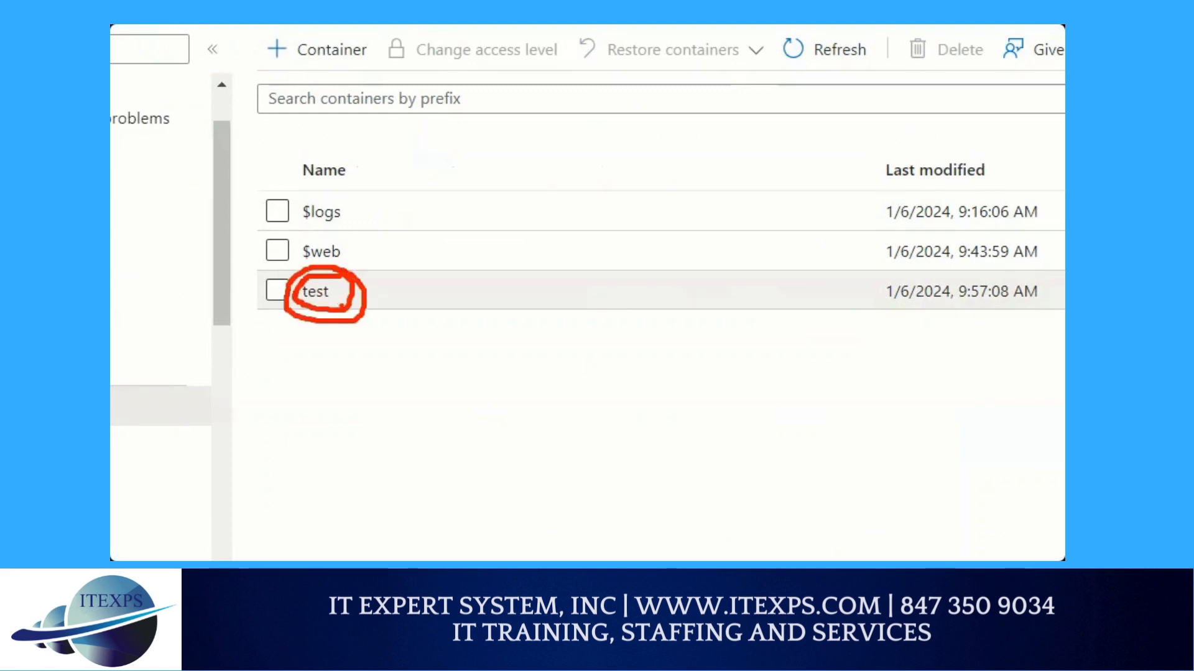
Open the test container and upload index.html from the Downloads folder as a blob
{"action": "left_click", "coordinate": [315, 291]}
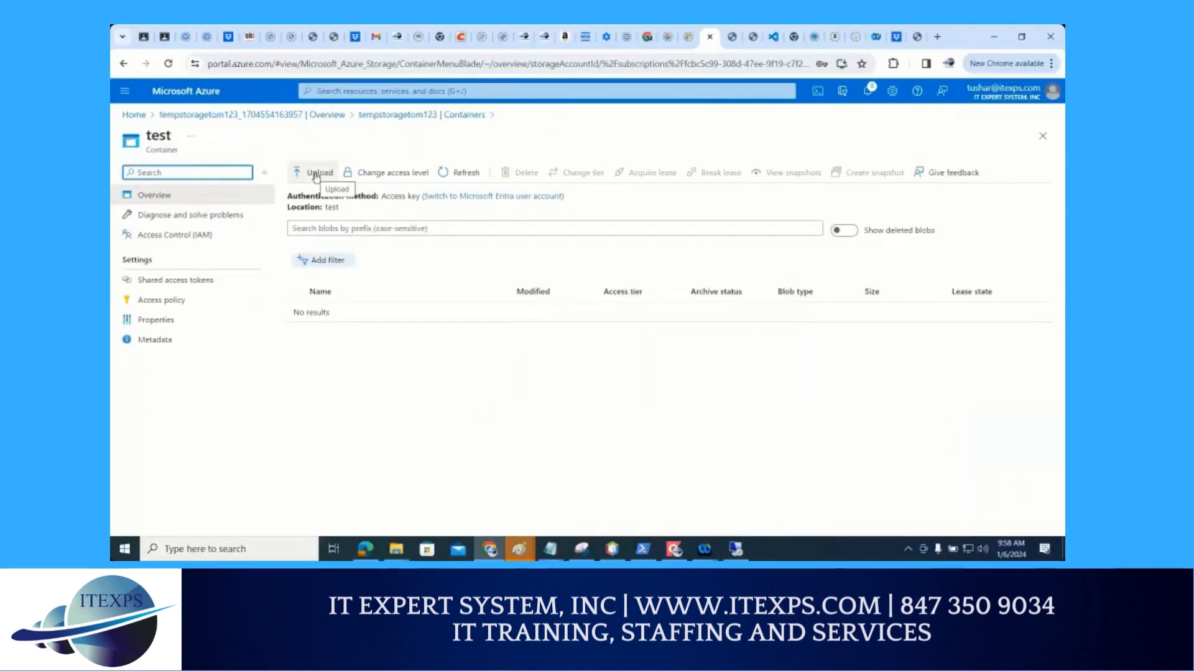
{"action": "left_click", "coordinate": [315, 174]}
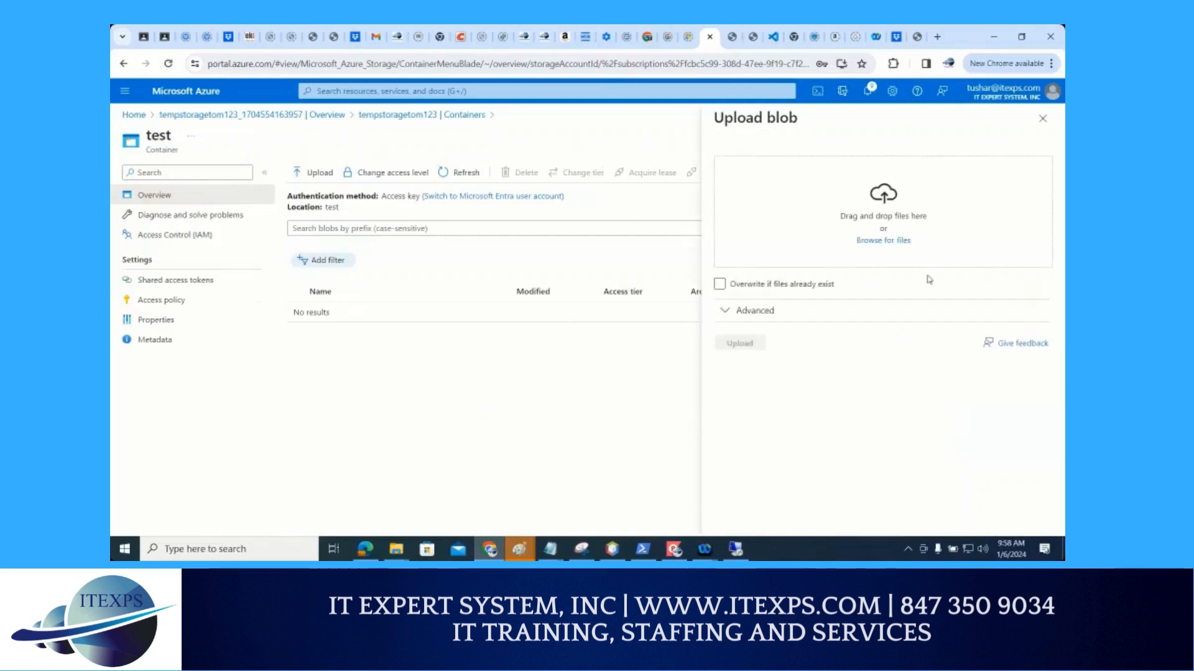
{"action": "left_click", "coordinate": [895, 241]}
{"action": "left_click", "coordinate": [255, 140]}
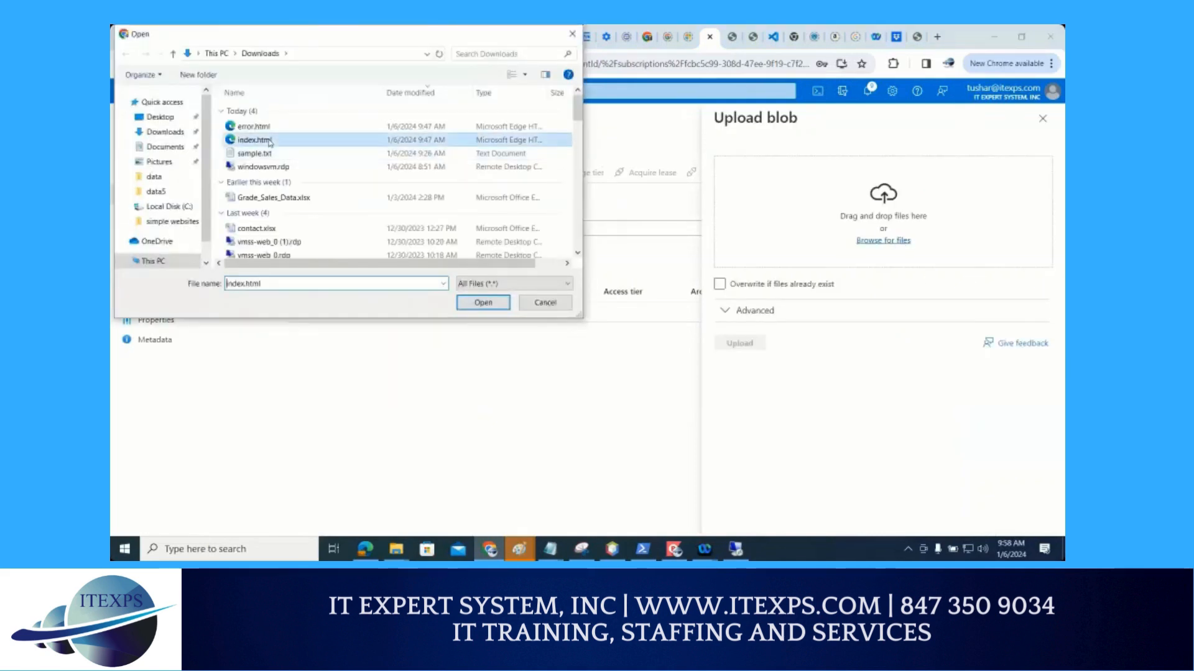
{"action": "left_click", "coordinate": [483, 302]}
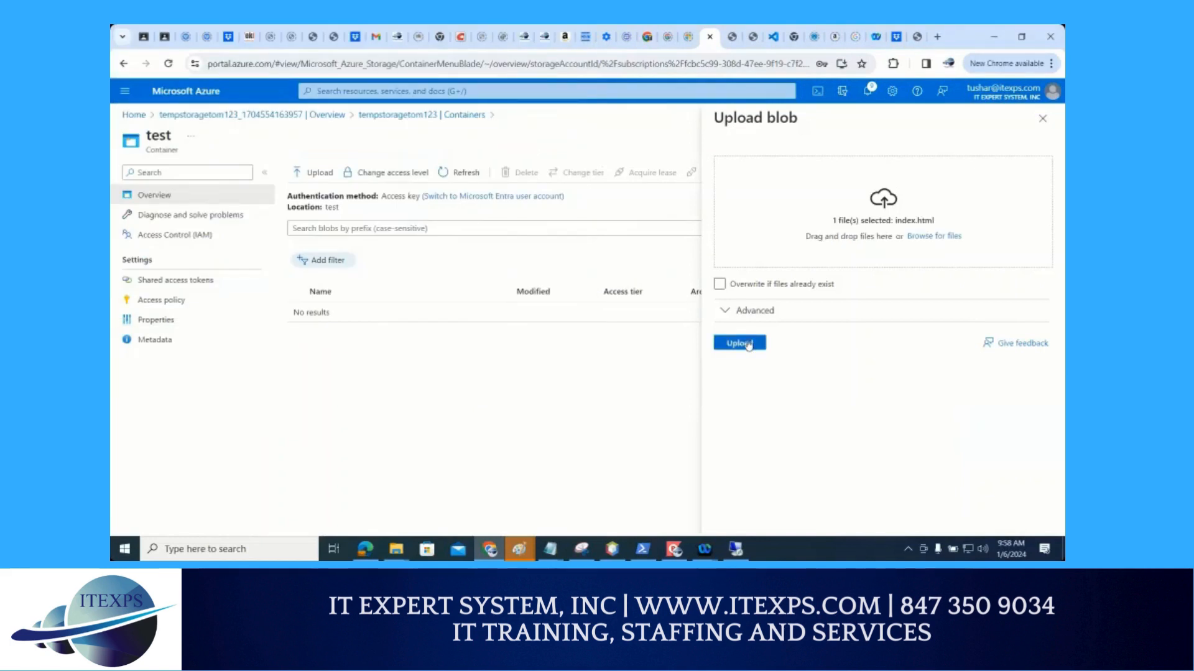
{"action": "left_click", "coordinate": [746, 343]}
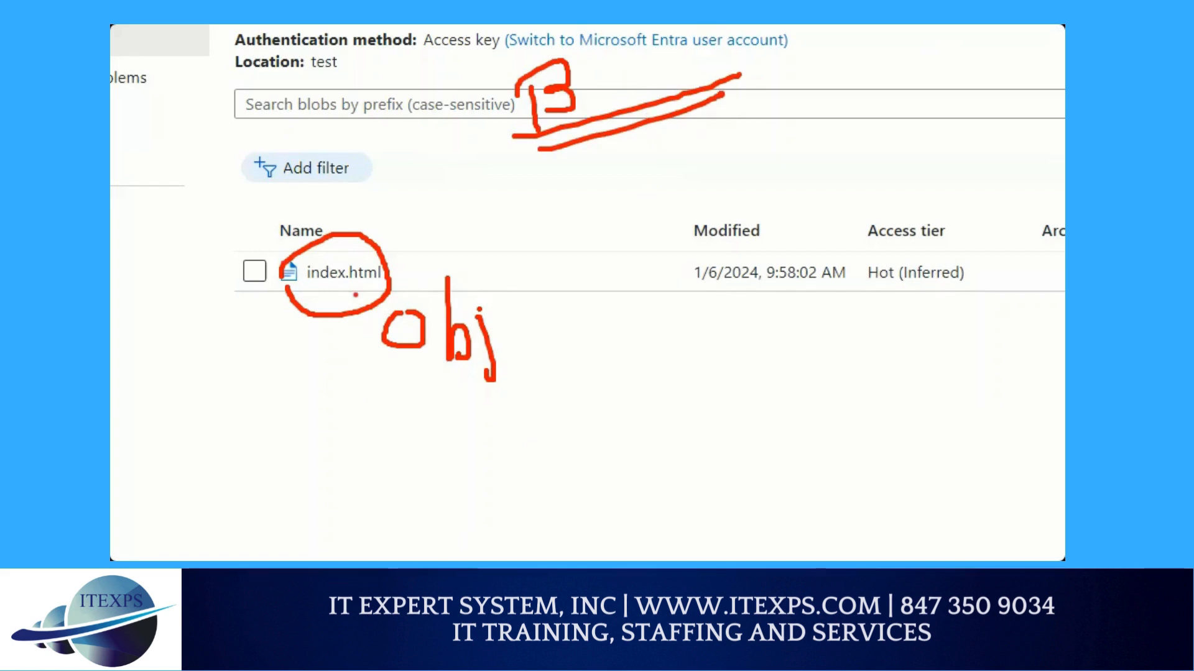
Draw a red box around the circled index.html, label it as the container, and enclose everything in a larger box labelled "SA"
{"action": "mouse_move", "coordinate": [219, 197]}
{"action": "left_mouse_down"}
{"action": "mouse_move", "coordinate": [343, 196]}
{"action": "mouse_move", "coordinate": [524, 394]}
{"action": "mouse_move", "coordinate": [454, 452]}
{"action": "mouse_move", "coordinate": [229, 419]}
{"action": "mouse_move", "coordinate": [215, 199]}
{"action": "left_mouse_up"}
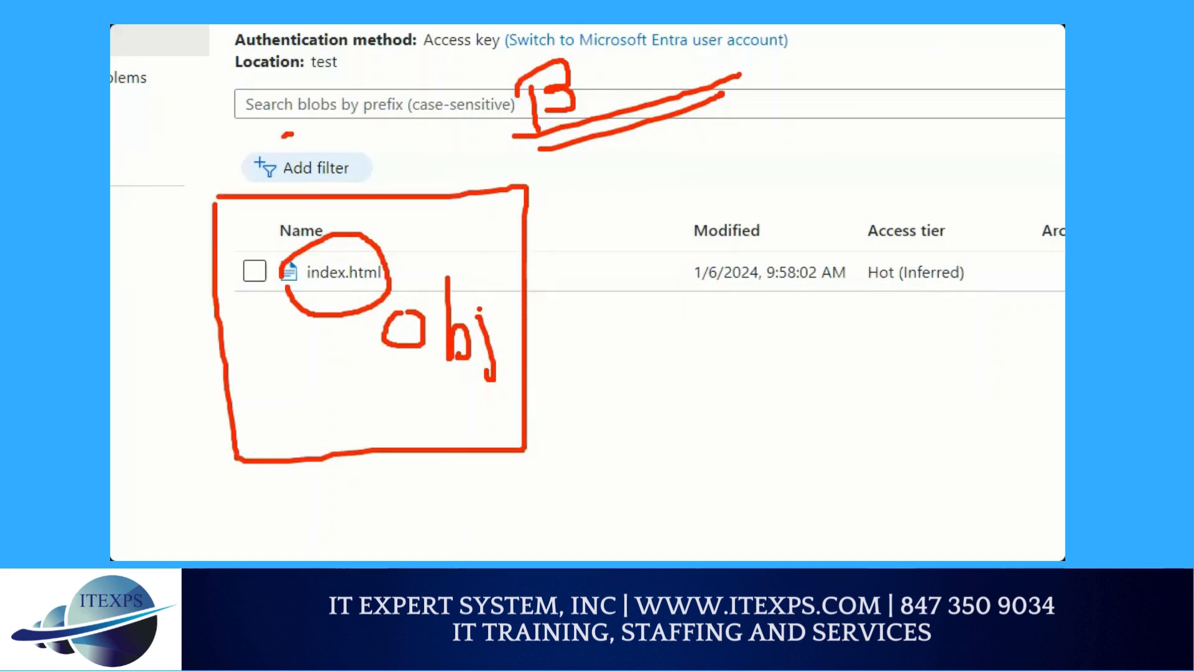
{"action": "mouse_move", "coordinate": [288, 134]}
{"action": "left_mouse_down"}
{"action": "mouse_move", "coordinate": [290, 176]}
{"action": "mouse_move", "coordinate": [298, 155]}
{"action": "mouse_move", "coordinate": [374, 124]}
{"action": "mouse_move", "coordinate": [398, 145]}
{"action": "mouse_move", "coordinate": [424, 123]}
{"action": "mouse_move", "coordinate": [474, 123]}
{"action": "left_mouse_up"}
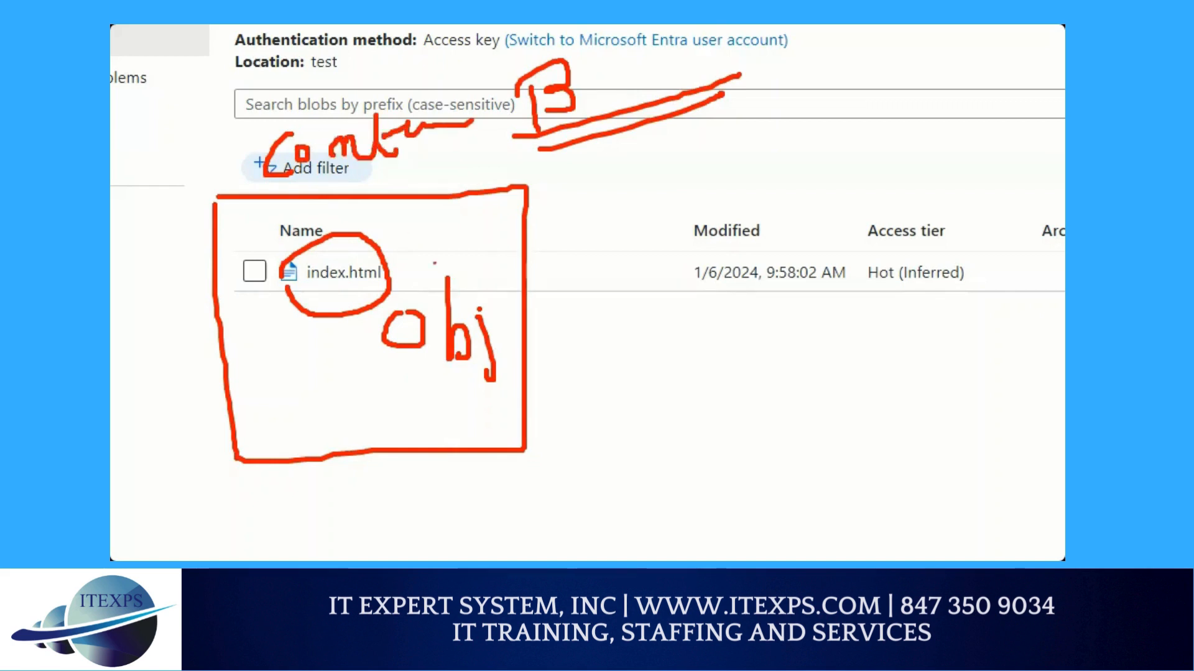
{"action": "mouse_move", "coordinate": [132, 81]}
{"action": "left_mouse_down"}
{"action": "mouse_move", "coordinate": [508, 45]}
{"action": "mouse_move", "coordinate": [746, 526]}
{"action": "mouse_move", "coordinate": [274, 551]}
{"action": "mouse_move", "coordinate": [148, 221]}
{"action": "mouse_move", "coordinate": [147, 78]}
{"action": "left_mouse_up"}
{"action": "left_click_drag", "start_coordinate": [788, 233], "coordinate": [760, 285]}
{"action": "mouse_move", "coordinate": [821, 268]}
{"action": "left_mouse_down"}
{"action": "mouse_move", "coordinate": [825, 221]}
{"action": "mouse_move", "coordinate": [853, 267]}
{"action": "left_mouse_up"}
{"action": "left_click_drag", "start_coordinate": [822, 252], "coordinate": [852, 240]}
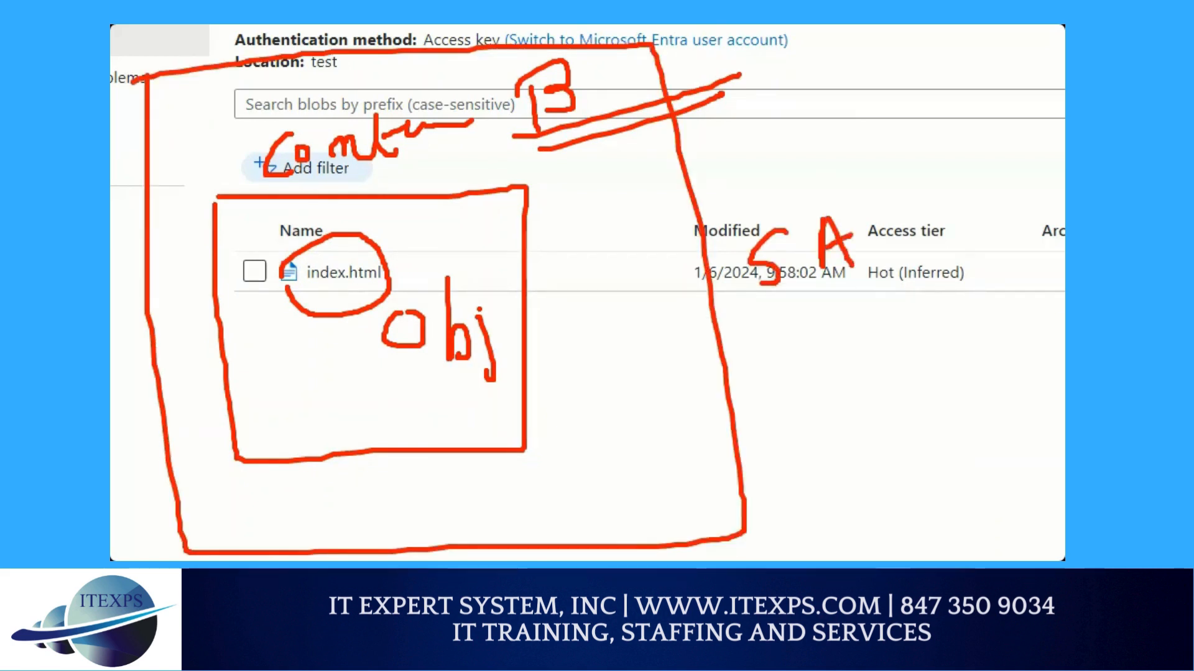
Write "Blob" in red above the handwritten container label
{"action": "left_click", "coordinate": [236, 128]}
{"action": "mouse_move", "coordinate": [232, 109]}
{"action": "left_mouse_down"}
{"action": "mouse_move", "coordinate": [232, 140]}
{"action": "mouse_move", "coordinate": [242, 121]}
{"action": "mouse_move", "coordinate": [255, 129]}
{"action": "mouse_move", "coordinate": [236, 139]}
{"action": "left_mouse_up"}
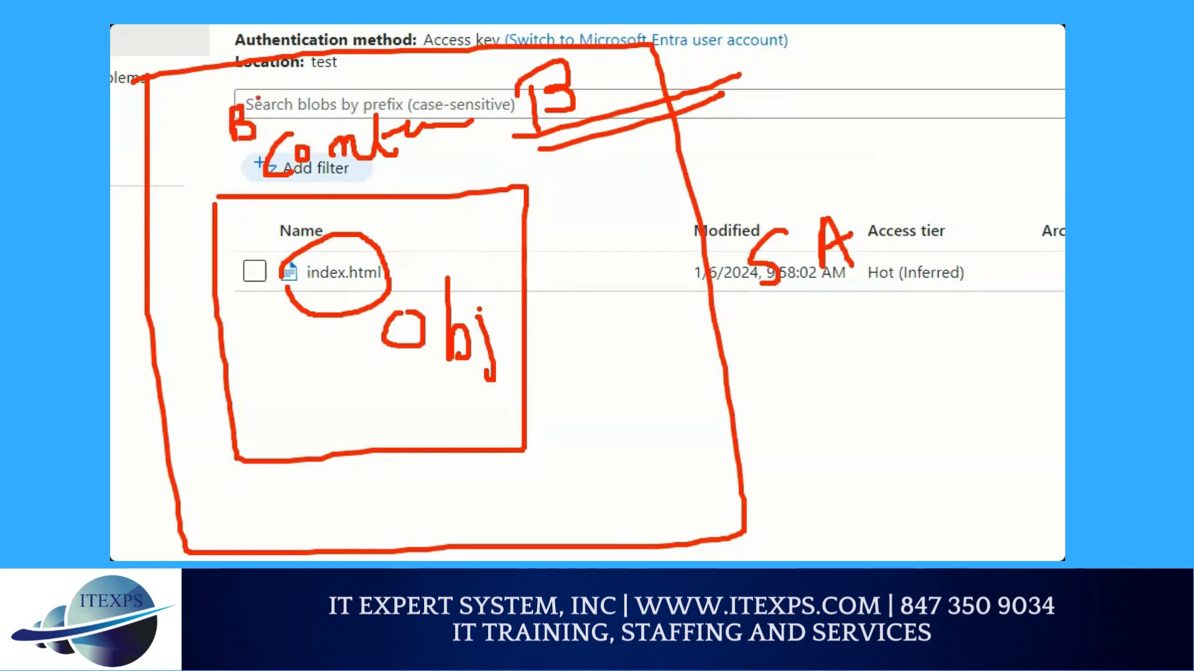
{"action": "mouse_move", "coordinate": [265, 91]}
{"action": "left_mouse_down"}
{"action": "mouse_move", "coordinate": [271, 126]}
{"action": "mouse_move", "coordinate": [291, 113]}
{"action": "mouse_move", "coordinate": [280, 97]}
{"action": "left_mouse_up"}
{"action": "mouse_move", "coordinate": [303, 69]}
{"action": "left_mouse_down"}
{"action": "mouse_move", "coordinate": [305, 90]}
{"action": "mouse_move", "coordinate": [328, 98]}
{"action": "left_mouse_up"}
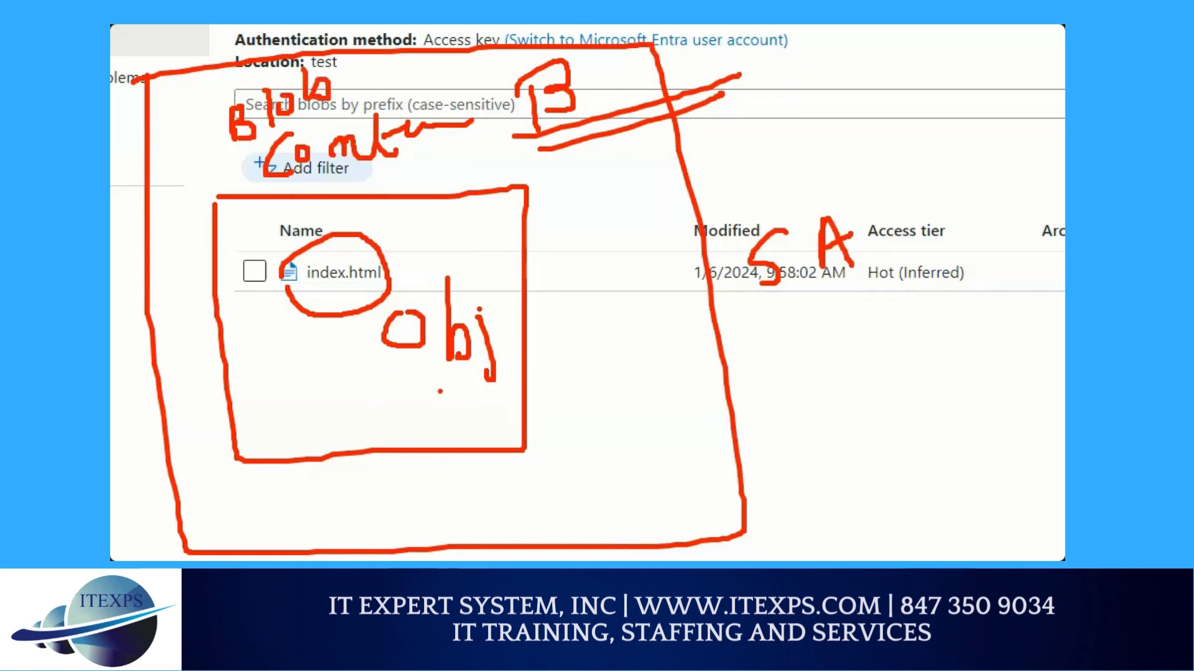
Draw a double-line arrow from the object to a double-underlined "link" label outside the storage account box, and clear all annotations
{"action": "left_click_drag", "start_coordinate": [429, 391], "coordinate": [854, 377]}
{"action": "left_click_drag", "start_coordinate": [424, 408], "coordinate": [867, 398]}
{"action": "mouse_move", "coordinate": [821, 361]}
{"action": "left_mouse_down"}
{"action": "mouse_move", "coordinate": [875, 403]}
{"action": "mouse_move", "coordinate": [852, 431]}
{"action": "mouse_move", "coordinate": [829, 366]}
{"action": "left_mouse_up"}
{"action": "left_click_drag", "start_coordinate": [912, 335], "coordinate": [920, 376]}
{"action": "mouse_move", "coordinate": [934, 347]}
{"action": "left_mouse_down"}
{"action": "mouse_move", "coordinate": [945, 368]}
{"action": "mouse_move", "coordinate": [961, 345]}
{"action": "mouse_move", "coordinate": [976, 341]}
{"action": "mouse_move", "coordinate": [981, 356]}
{"action": "left_mouse_up"}
{"action": "left_click", "coordinate": [933, 338]}
{"action": "mouse_move", "coordinate": [982, 323]}
{"action": "left_mouse_down"}
{"action": "mouse_move", "coordinate": [994, 354]}
{"action": "mouse_move", "coordinate": [1015, 354]}
{"action": "left_mouse_up"}
{"action": "left_click_drag", "start_coordinate": [940, 389], "coordinate": [1020, 353]}
{"action": "left_click", "coordinate": [950, 399]}
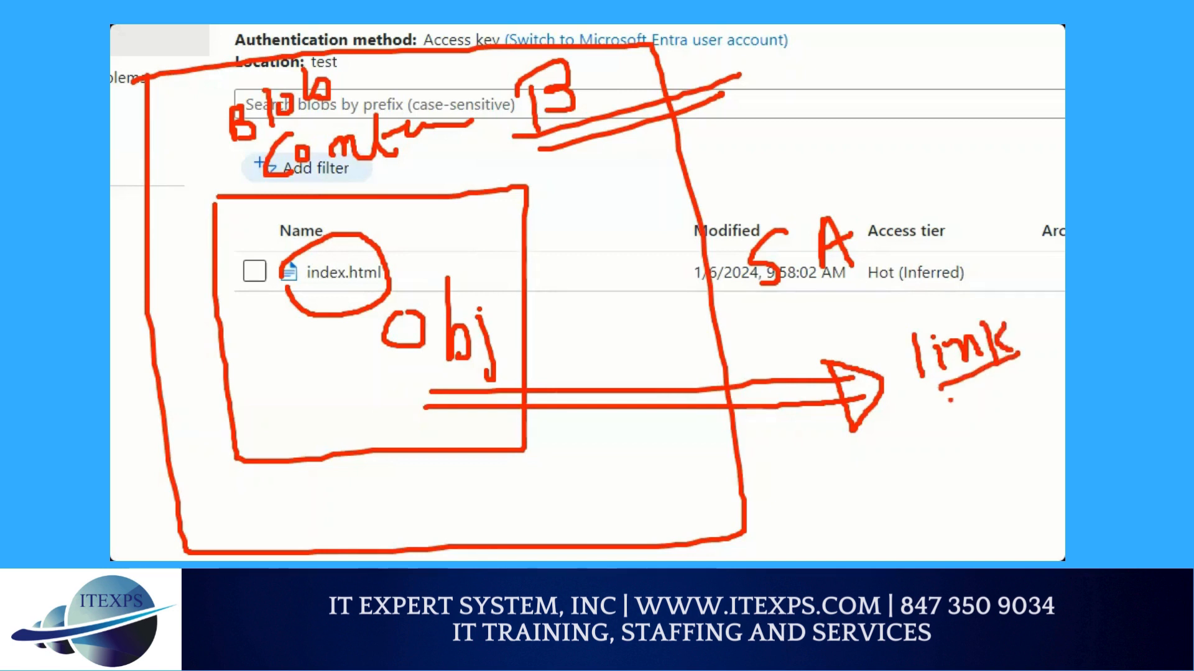
{"action": "left_click_drag", "start_coordinate": [950, 400], "coordinate": [1026, 357]}
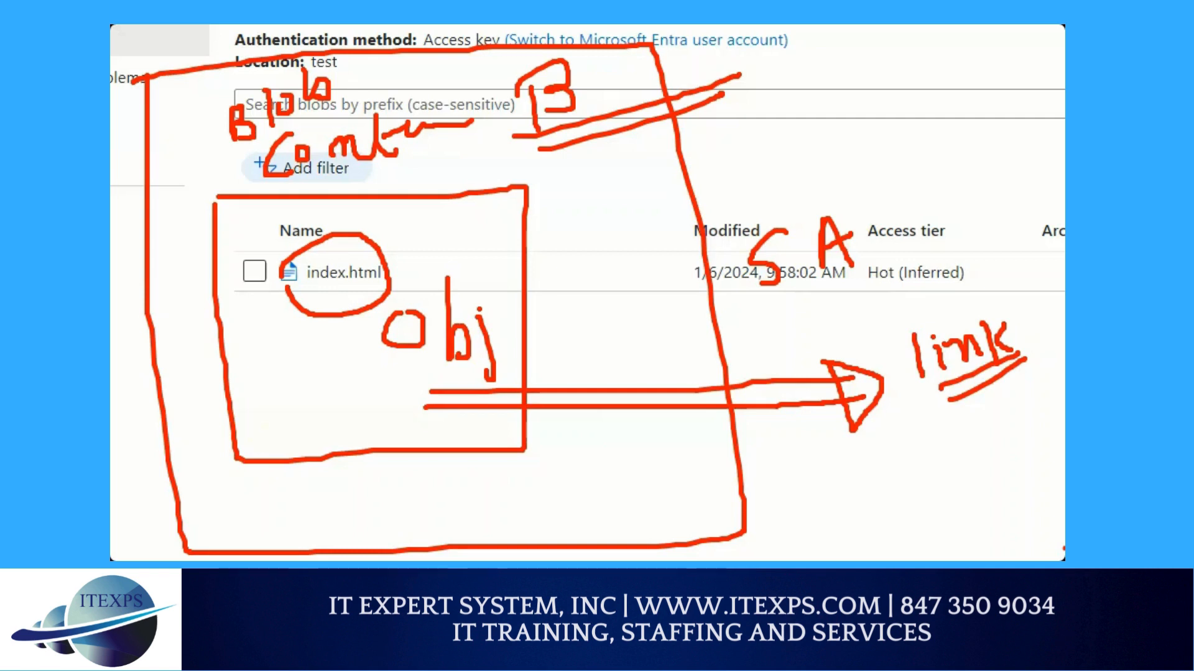
{"action": "key", "text": "Escape"}
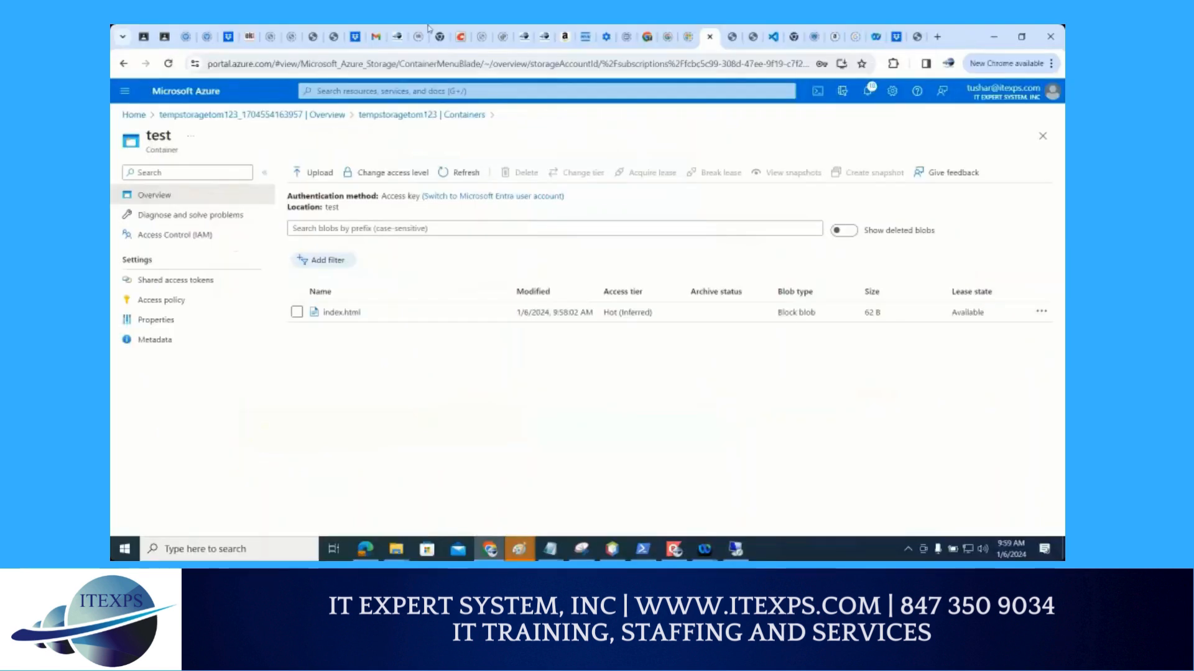
Circle index.html in red in the test container's blob list, clear the mark and open the blob's properties
{"action": "key", "text": "ctrl+1"}
{"action": "left_click", "coordinate": [362, 294]}
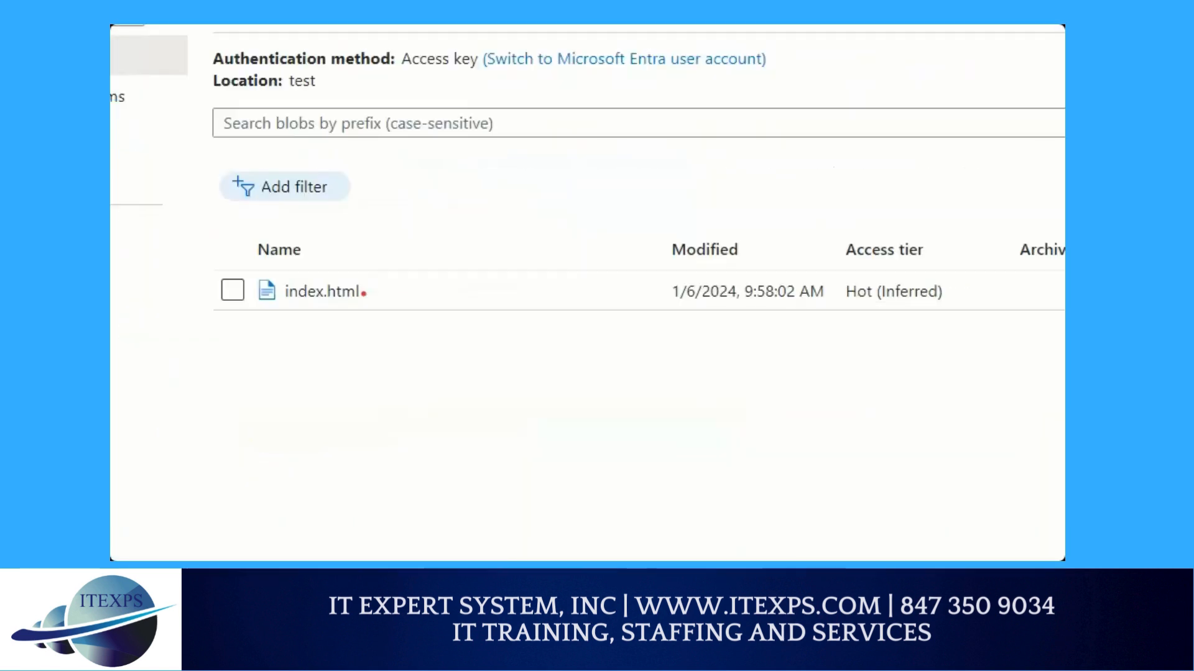
{"action": "mouse_move", "coordinate": [355, 257]}
{"action": "left_mouse_down"}
{"action": "mouse_move", "coordinate": [334, 256]}
{"action": "mouse_move", "coordinate": [317, 328]}
{"action": "mouse_move", "coordinate": [360, 260]}
{"action": "left_mouse_up"}
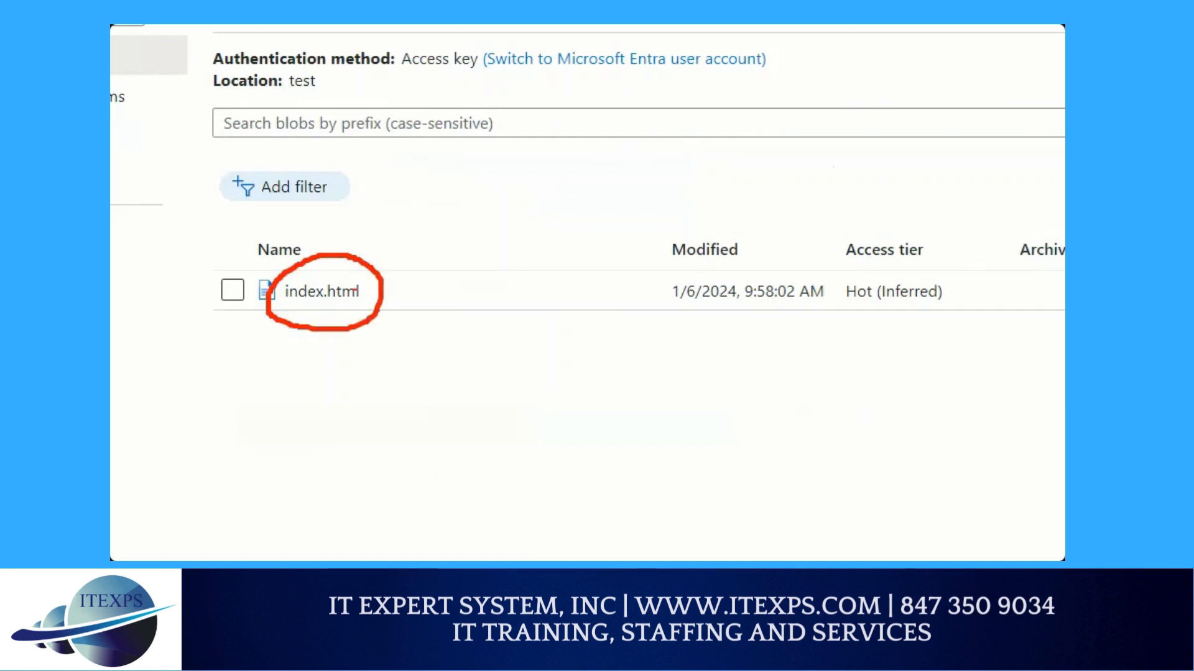
{"action": "key", "text": "Escape"}
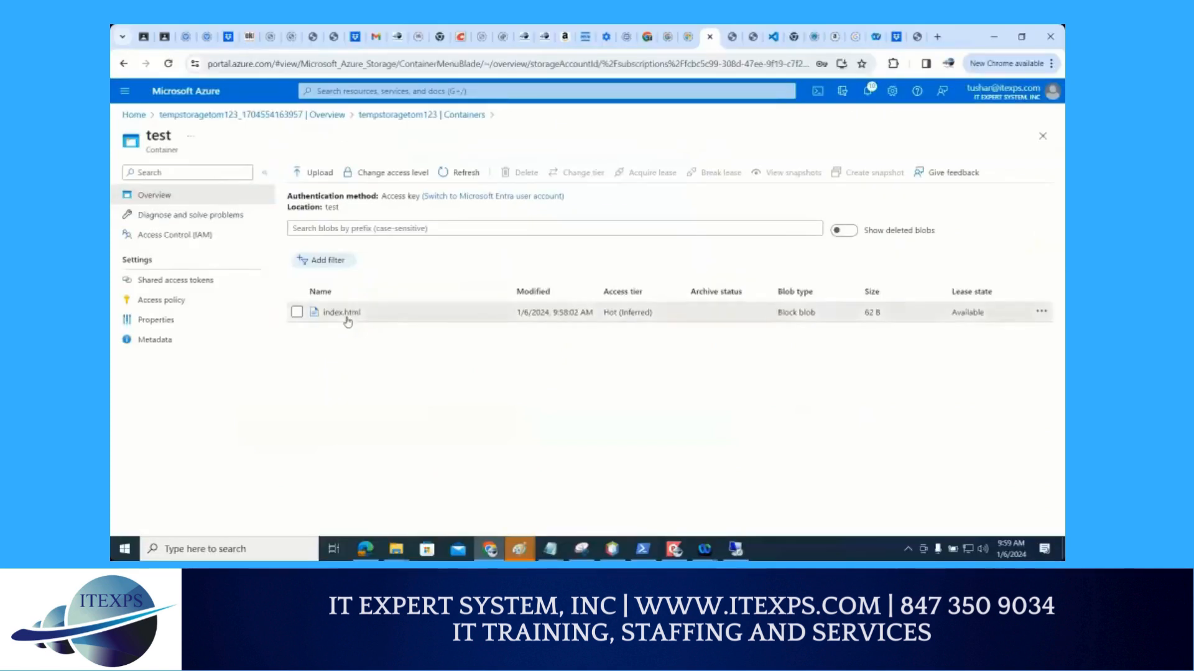
{"action": "left_click", "coordinate": [345, 316]}
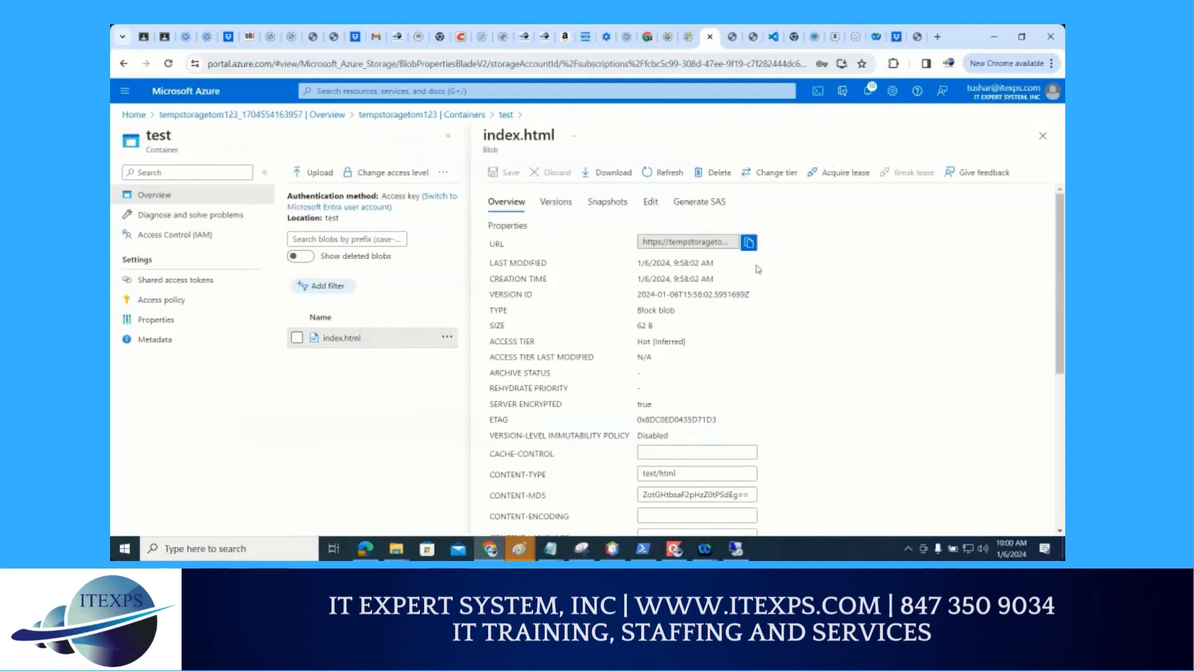
Mark the blob's URL and its copy control in red, clear the marks and copy the URL of index.html
{"action": "key", "text": "ctrl+1"}
{"action": "left_click", "coordinate": [732, 257]}
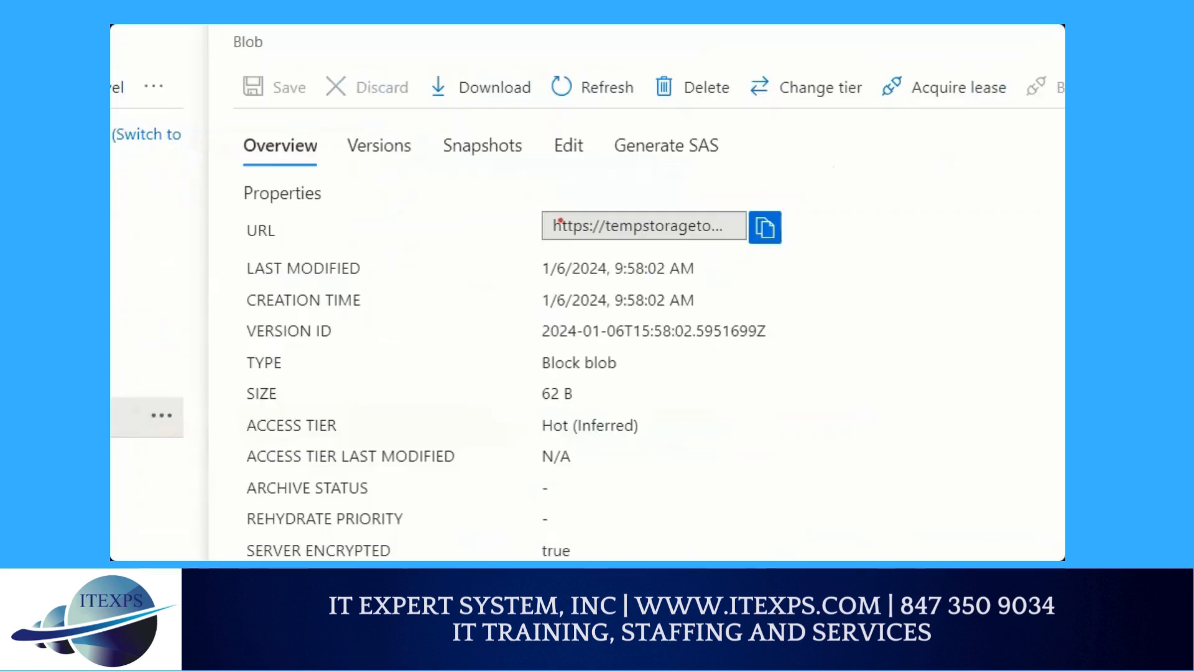
{"action": "mouse_move", "coordinate": [542, 218]}
{"action": "left_mouse_down"}
{"action": "mouse_move", "coordinate": [639, 263]}
{"action": "mouse_move", "coordinate": [714, 235]}
{"action": "left_mouse_up"}
{"action": "mouse_move", "coordinate": [766, 149]}
{"action": "left_mouse_down"}
{"action": "mouse_move", "coordinate": [771, 199]}
{"action": "mouse_move", "coordinate": [792, 183]}
{"action": "left_mouse_up"}
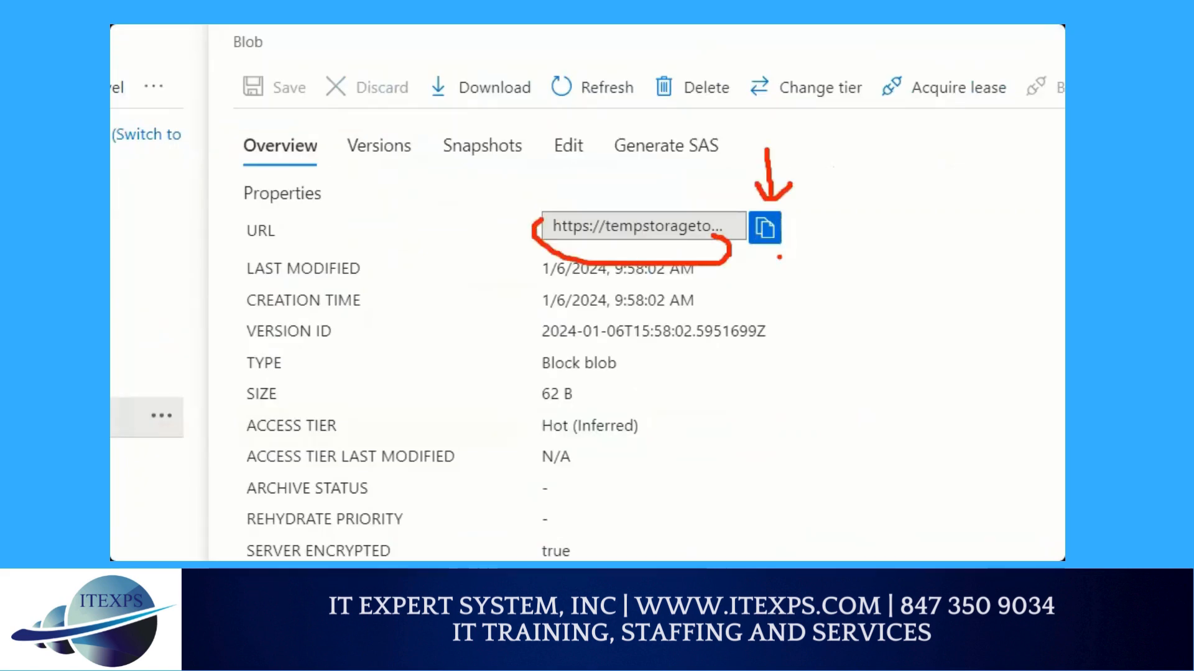
{"action": "key", "text": "Escape"}
{"action": "left_click", "coordinate": [749, 241]}
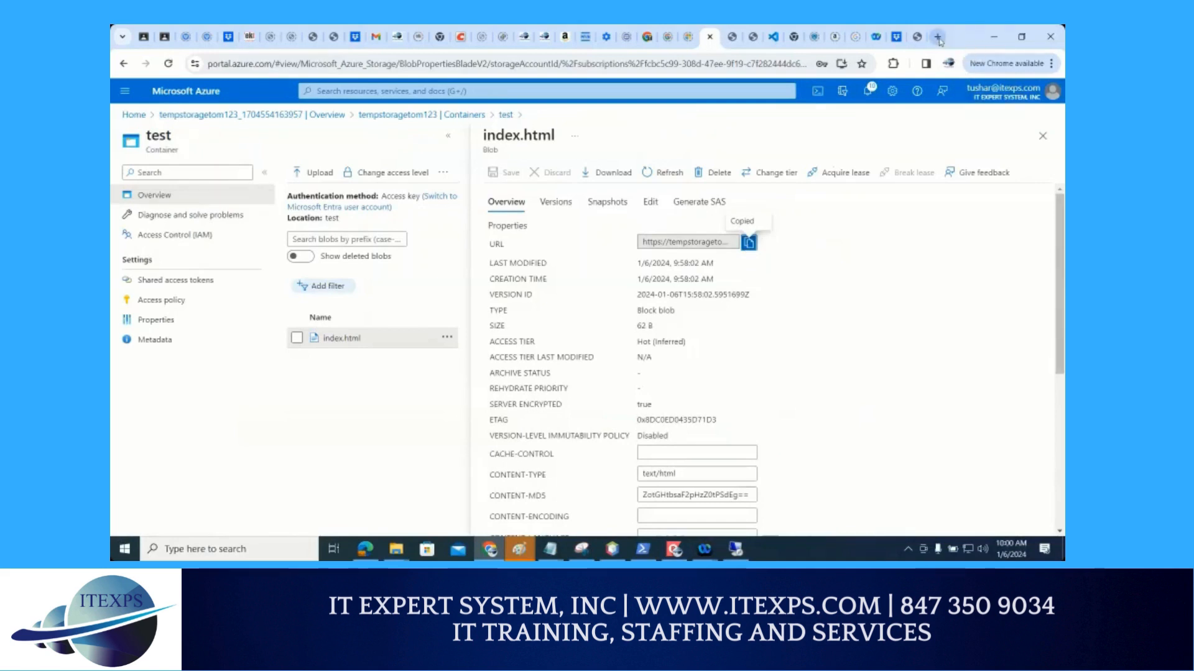
Draw a red arrow from the copied URL to the new-tab control, clear it and load the copied blob URL in a new browser tab
{"action": "key", "text": "ctrl+1"}
{"action": "mouse_move", "coordinate": [858, 129]}
{"action": "left_mouse_down"}
{"action": "mouse_move", "coordinate": [759, 236]}
{"action": "mouse_move", "coordinate": [924, 74]}
{"action": "mouse_move", "coordinate": [878, 82]}
{"action": "mouse_move", "coordinate": [922, 103]}
{"action": "left_mouse_up"}
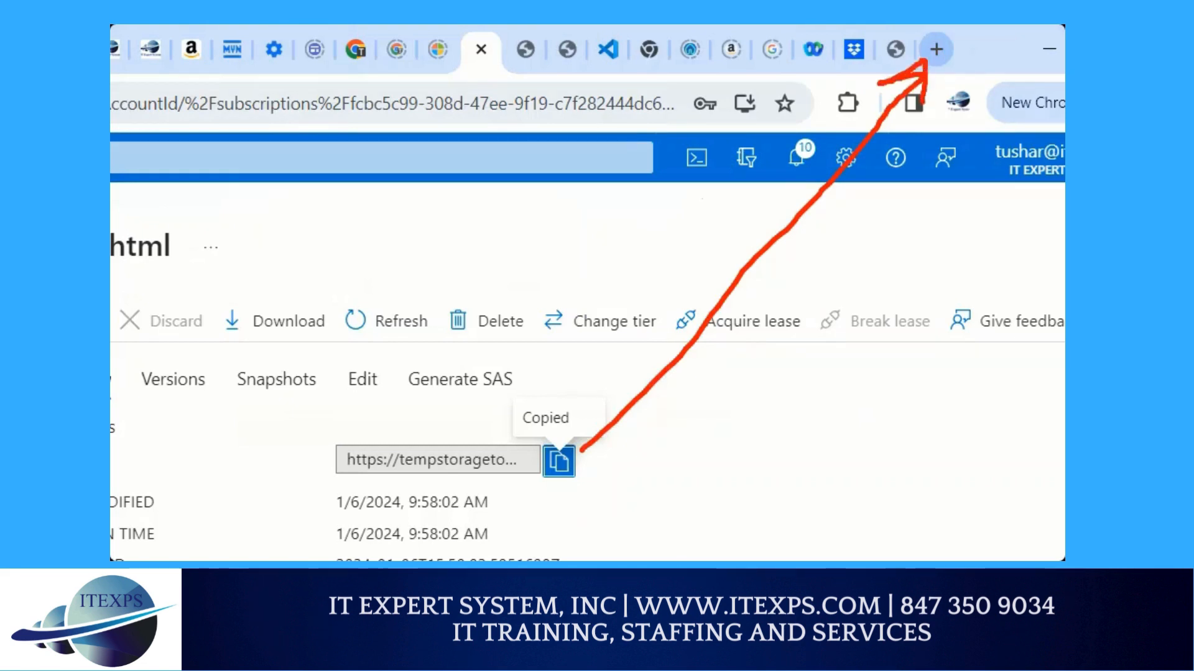
{"action": "key", "text": "Escape"}
{"action": "left_click", "coordinate": [937, 37]}
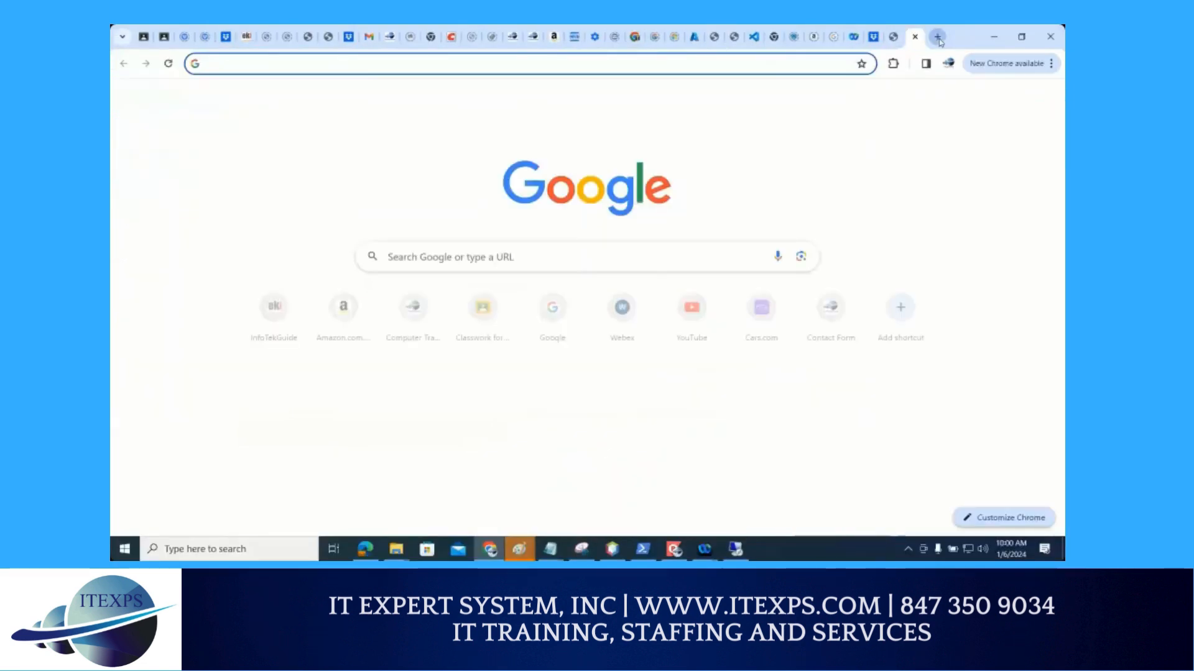
{"action": "key", "text": "ctrl+v"}
{"action": "key", "text": "Return"}
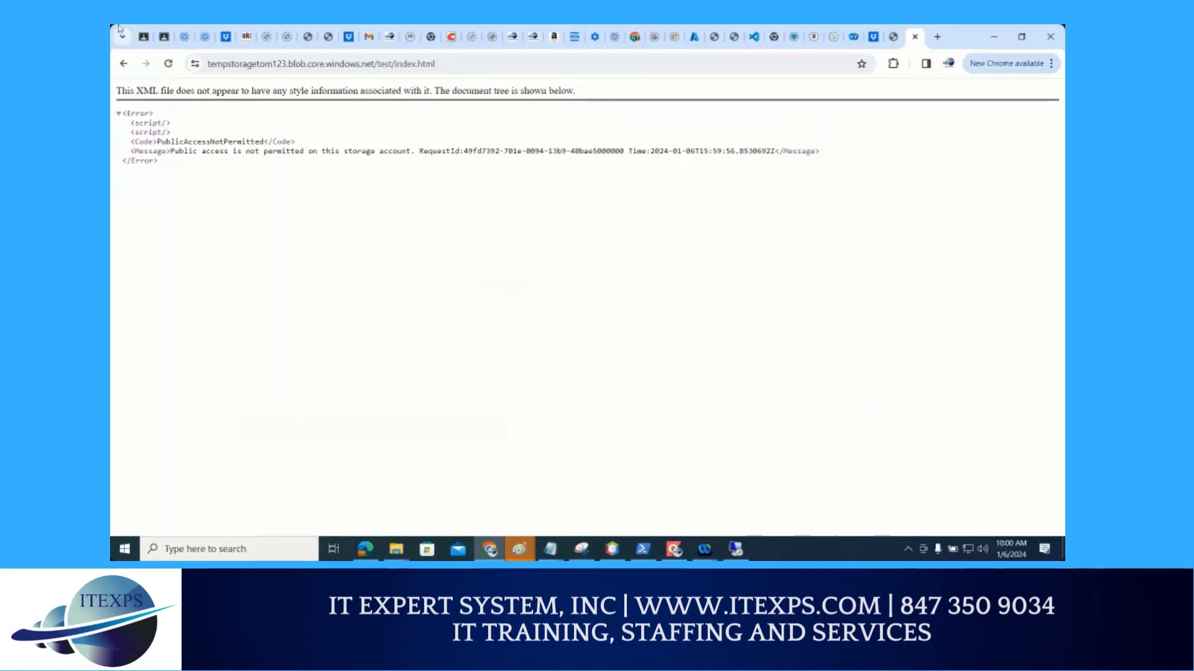
Return to the Azure portal, go back to the test container and open its Change access level settings
{"action": "left_click", "coordinate": [694, 36]}
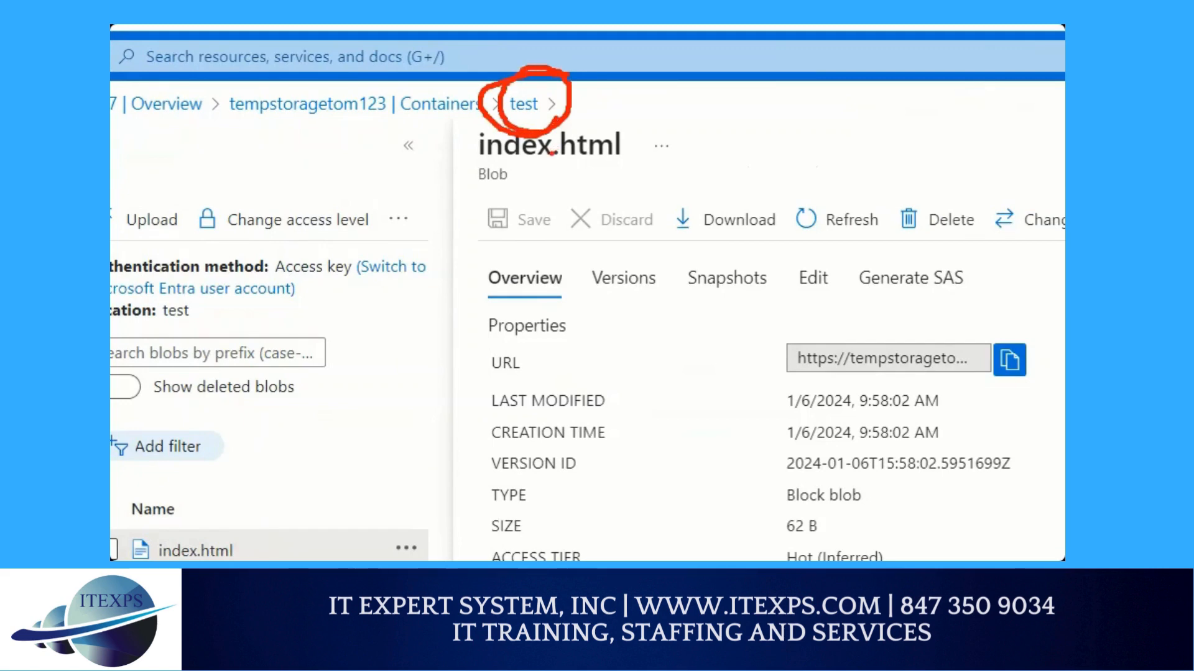
{"action": "left_click", "coordinate": [523, 104]}
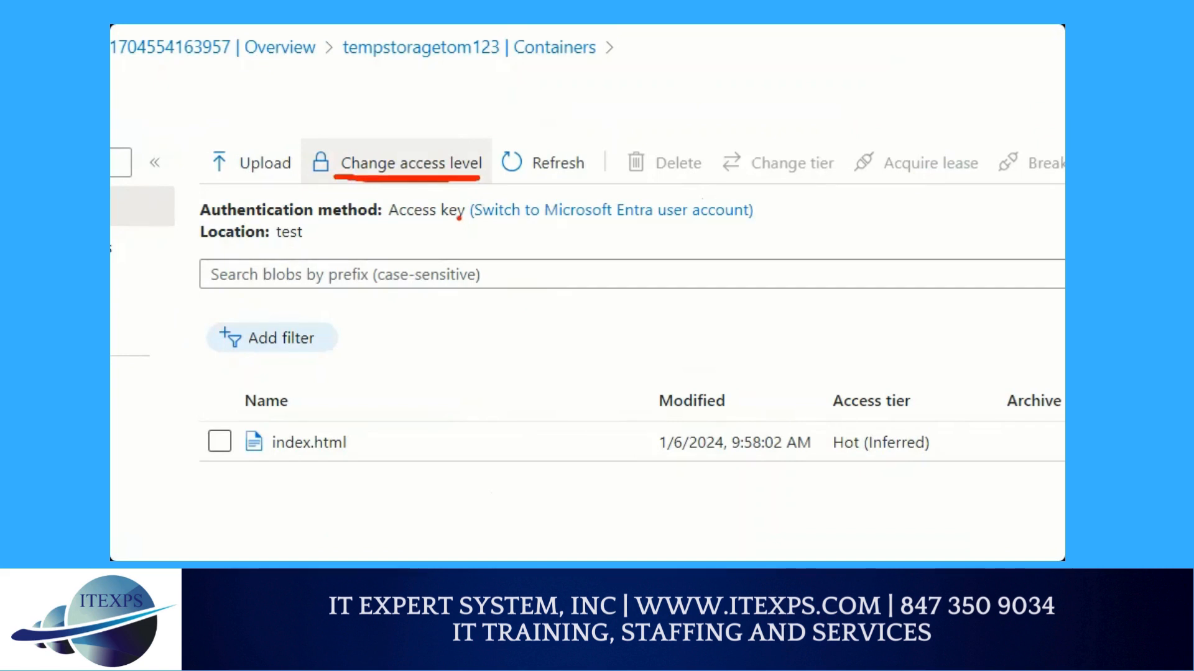
{"action": "left_click", "coordinate": [410, 163]}
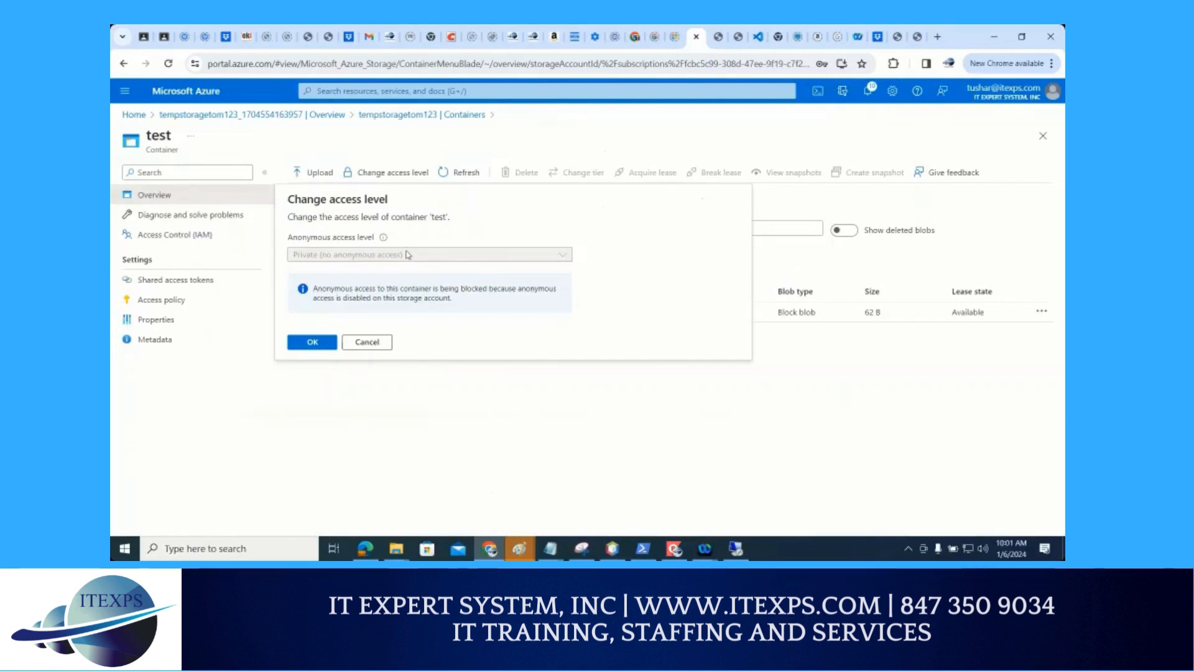
Write "A A X" and a double-underlined "P" in red above the access level dialog, and circle the Private access level
{"action": "key", "text": "ctrl+1"}
{"action": "left_click", "coordinate": [362, 242]}
{"action": "mouse_move", "coordinate": [447, 53]}
{"action": "left_mouse_down"}
{"action": "mouse_move", "coordinate": [437, 98]}
{"action": "mouse_move", "coordinate": [463, 95]}
{"action": "mouse_move", "coordinate": [495, 35]}
{"action": "mouse_move", "coordinate": [513, 74]}
{"action": "mouse_move", "coordinate": [511, 62]}
{"action": "left_mouse_up"}
{"action": "left_click_drag", "start_coordinate": [583, 33], "coordinate": [555, 98]}
{"action": "left_click_drag", "start_coordinate": [543, 44], "coordinate": [585, 94]}
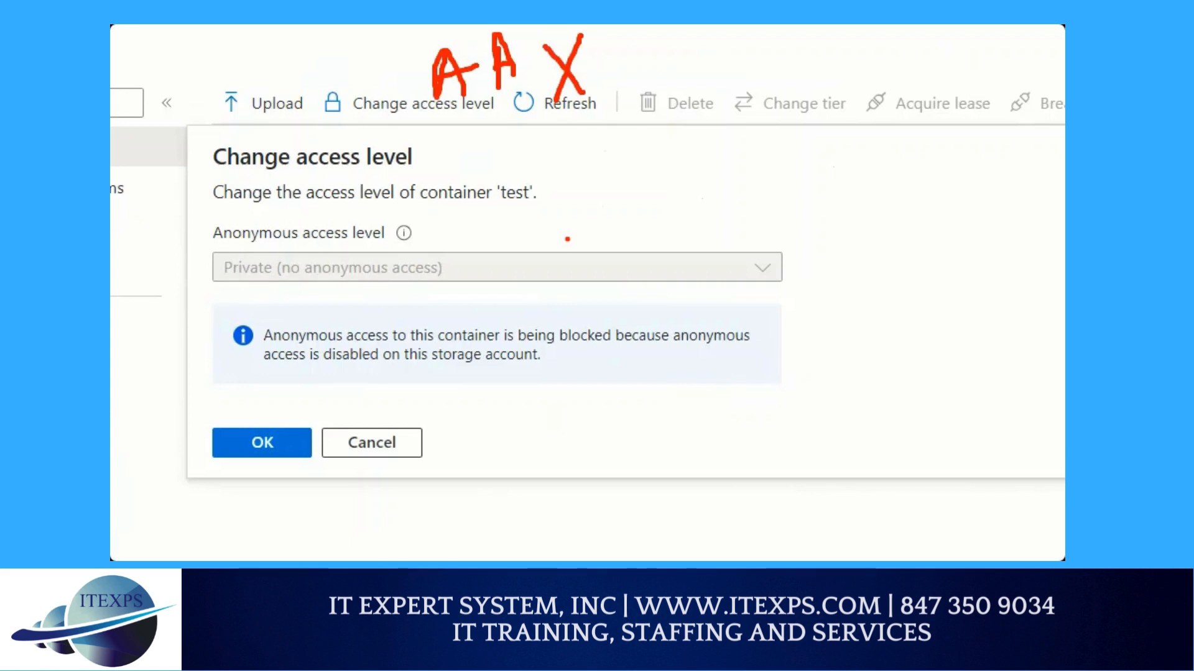
{"action": "mouse_move", "coordinate": [292, 57]}
{"action": "left_mouse_down"}
{"action": "mouse_move", "coordinate": [292, 105]}
{"action": "mouse_move", "coordinate": [320, 62]}
{"action": "mouse_move", "coordinate": [304, 73]}
{"action": "left_mouse_up"}
{"action": "mouse_move", "coordinate": [278, 127]}
{"action": "left_mouse_down"}
{"action": "mouse_move", "coordinate": [334, 105]}
{"action": "mouse_move", "coordinate": [324, 118]}
{"action": "left_mouse_up"}
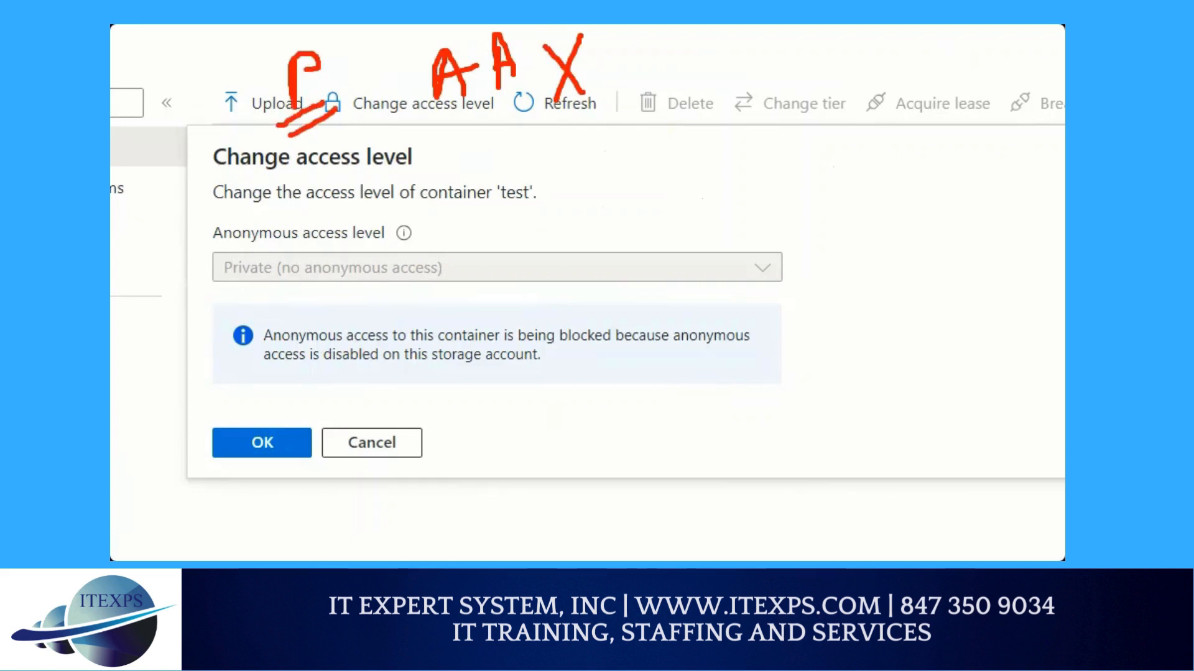
{"action": "mouse_move", "coordinate": [372, 253]}
{"action": "left_mouse_down"}
{"action": "mouse_move", "coordinate": [199, 264]}
{"action": "mouse_move", "coordinate": [307, 309]}
{"action": "mouse_move", "coordinate": [348, 231]}
{"action": "left_mouse_up"}
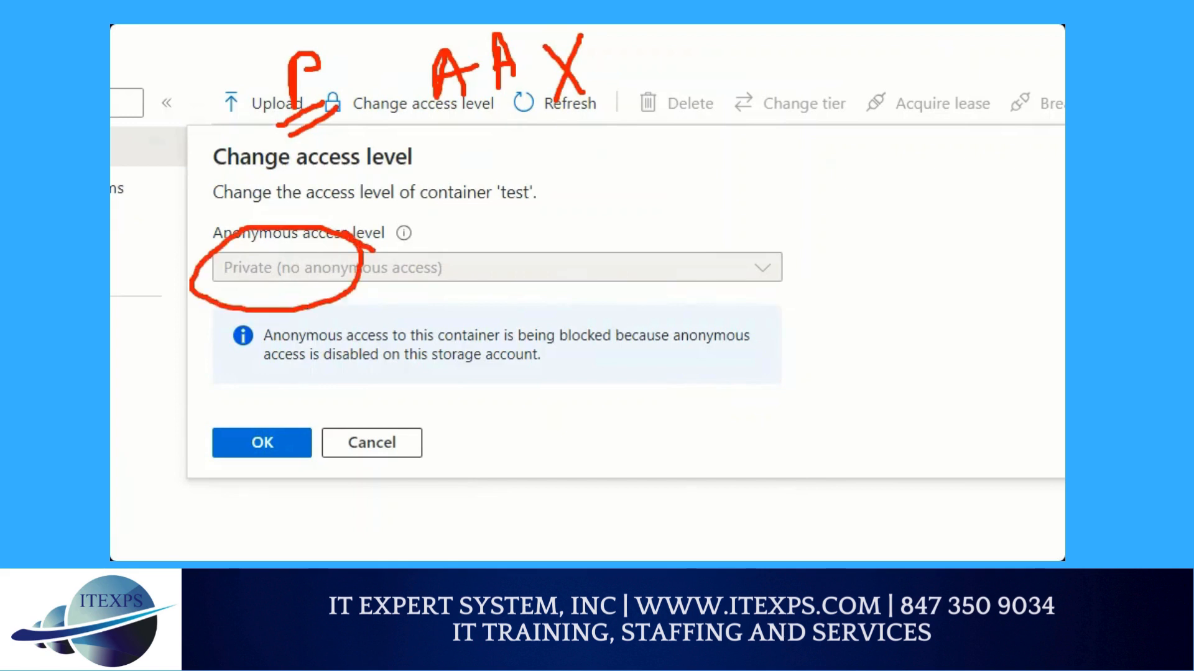
Draw two red lines from the private access setting up to a handwritten "URL" and underline it twice
{"action": "left_click_drag", "start_coordinate": [405, 284], "coordinate": [703, 104]}
{"action": "mouse_move", "coordinate": [466, 281]}
{"action": "left_mouse_down"}
{"action": "mouse_move", "coordinate": [696, 152]}
{"action": "mouse_move", "coordinate": [802, 72]}
{"action": "mouse_move", "coordinate": [829, 67]}
{"action": "mouse_move", "coordinate": [858, 99]}
{"action": "left_mouse_up"}
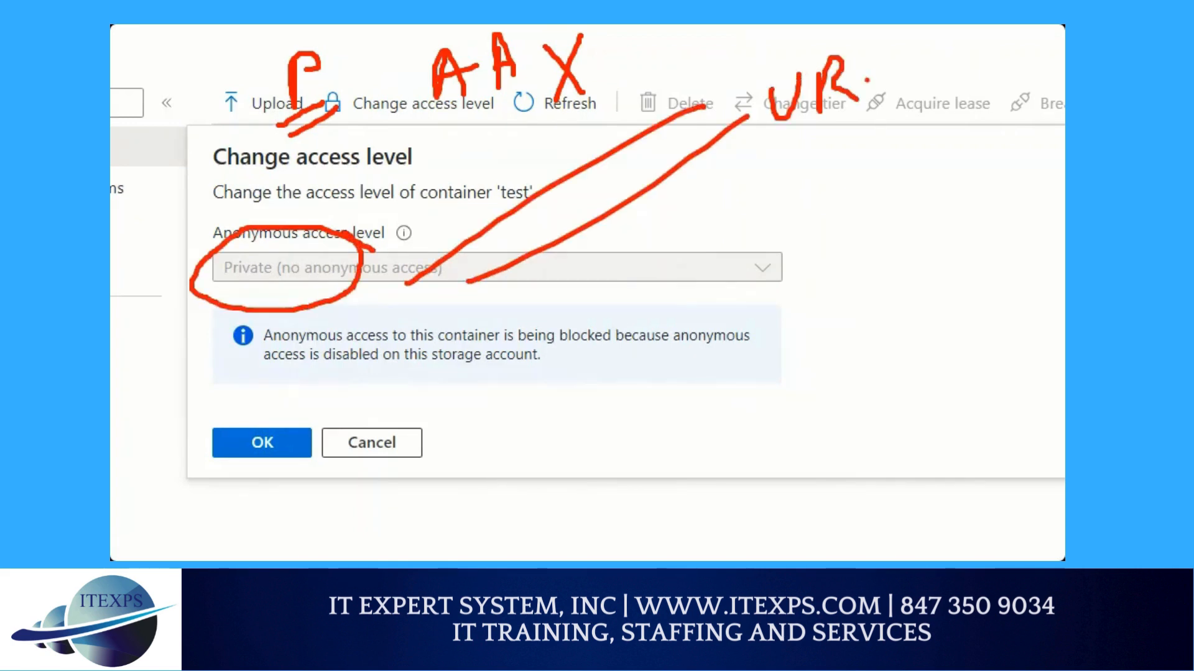
{"action": "left_click_drag", "start_coordinate": [866, 55], "coordinate": [909, 85]}
{"action": "mouse_move", "coordinate": [808, 141]}
{"action": "left_mouse_down"}
{"action": "mouse_move", "coordinate": [931, 107]}
{"action": "mouse_move", "coordinate": [942, 123]}
{"action": "left_mouse_up"}
{"action": "left_click", "coordinate": [813, 159]}
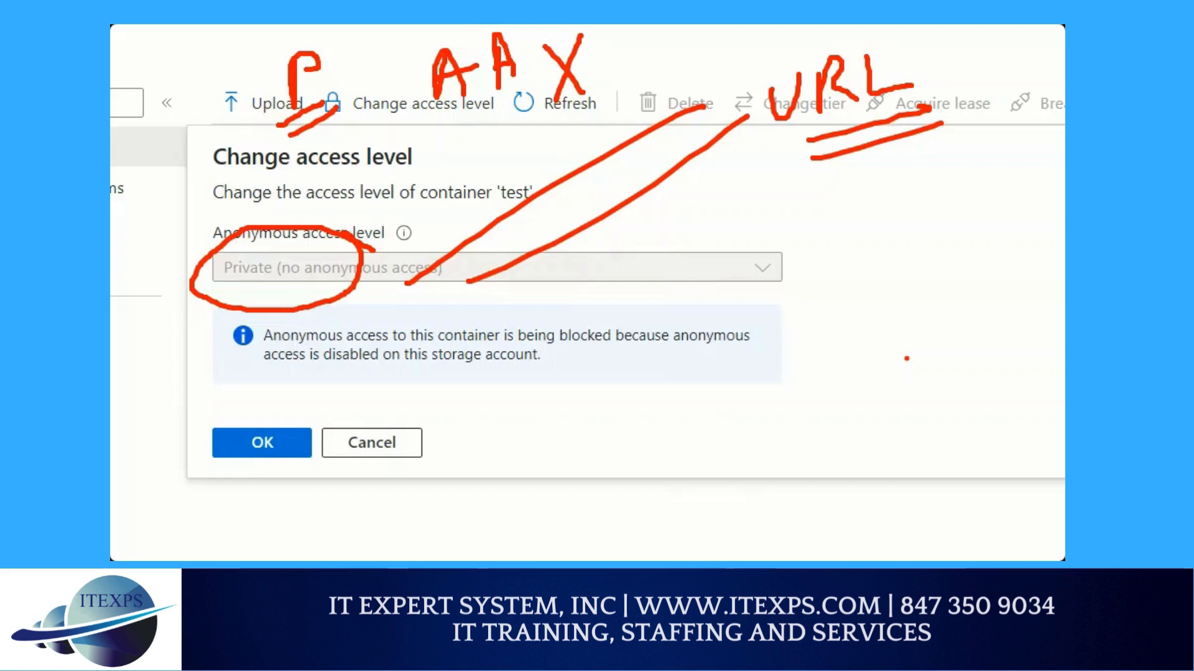
Clear the drawings, circle the tempstoragetom123 breadcrumb in red, and return to that storage account's containers list
{"action": "key", "text": "Escape"}
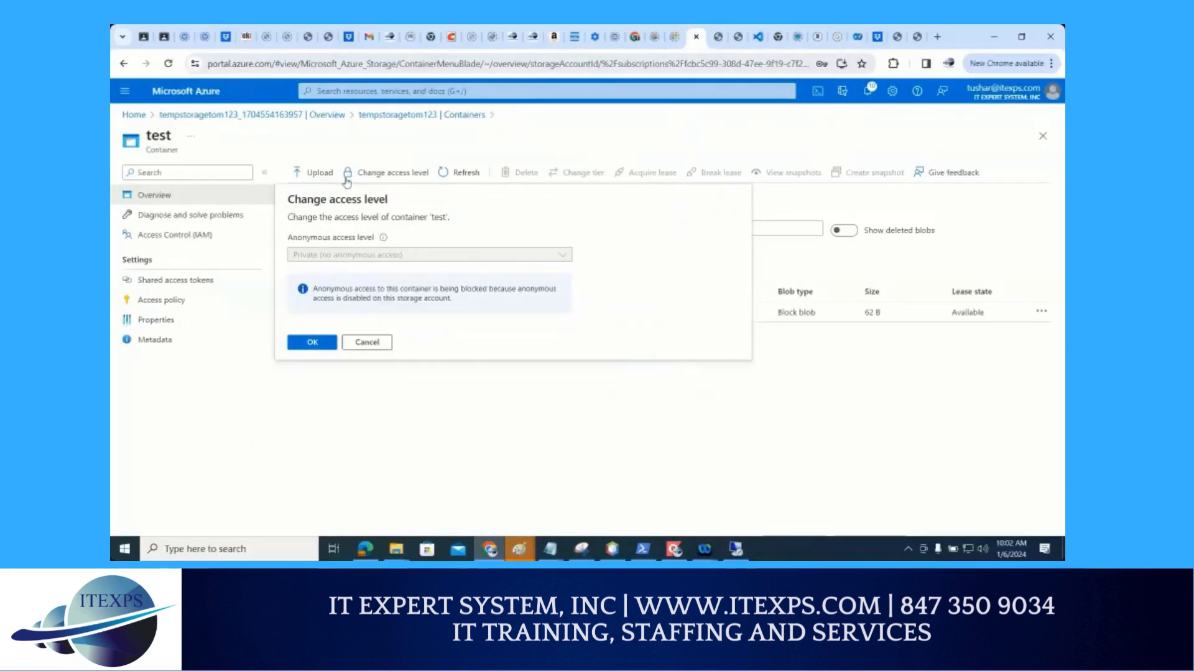
{"action": "key", "text": "ctrl+1"}
{"action": "left_click", "coordinate": [396, 125]}
{"action": "mouse_move", "coordinate": [423, 84]}
{"action": "left_mouse_down"}
{"action": "mouse_move", "coordinate": [305, 94]}
{"action": "mouse_move", "coordinate": [453, 97]}
{"action": "mouse_move", "coordinate": [360, 73]}
{"action": "mouse_move", "coordinate": [352, 125]}
{"action": "mouse_move", "coordinate": [381, 124]}
{"action": "left_mouse_up"}
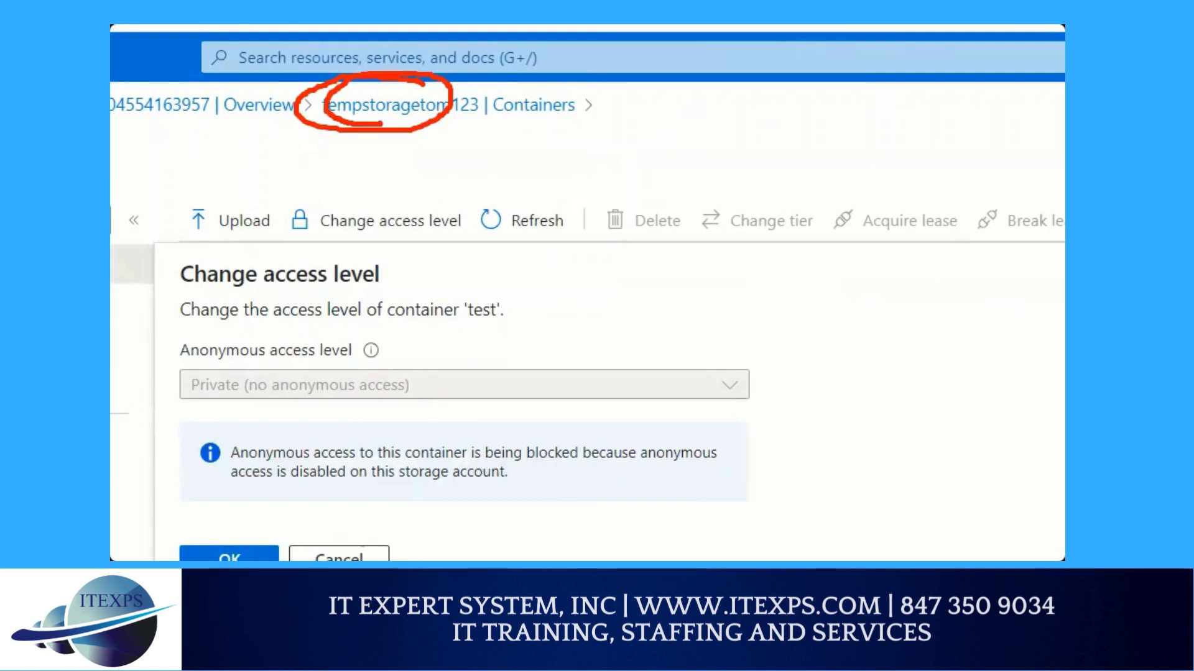
{"action": "key", "text": "Escape"}
{"action": "left_click", "coordinate": [392, 117]}
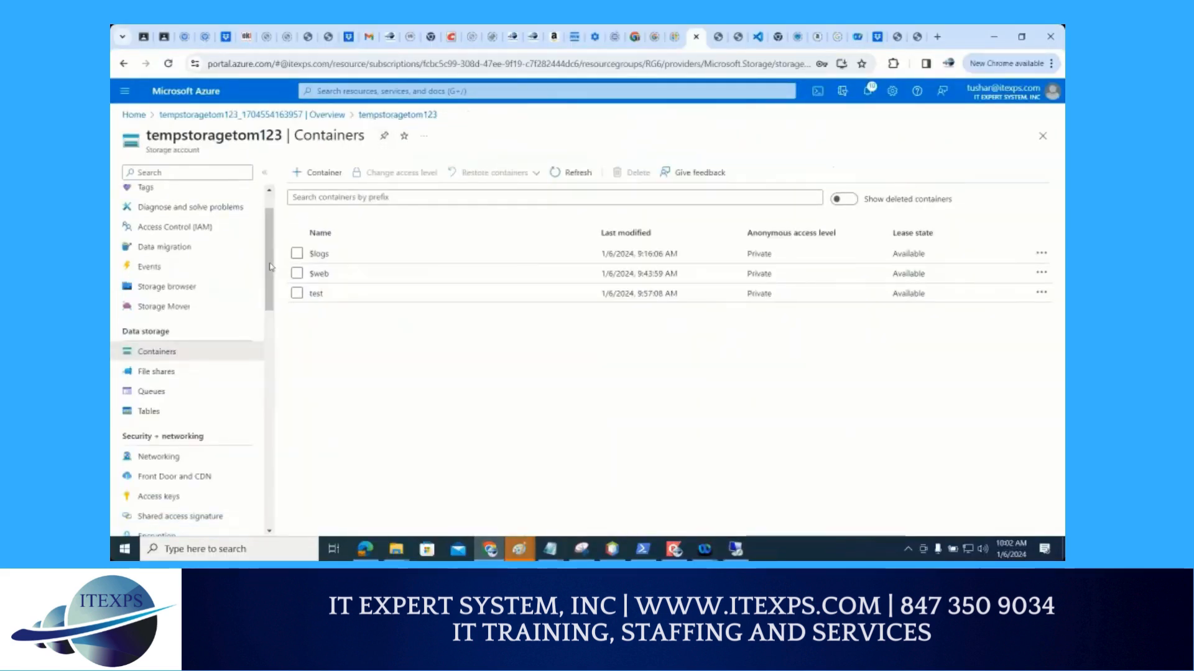
Draw a red arrow leading down to Configuration under Settings and open the storage account's Configuration page
{"action": "left_click_drag", "start_coordinate": [271, 267], "coordinate": [251, 383]}
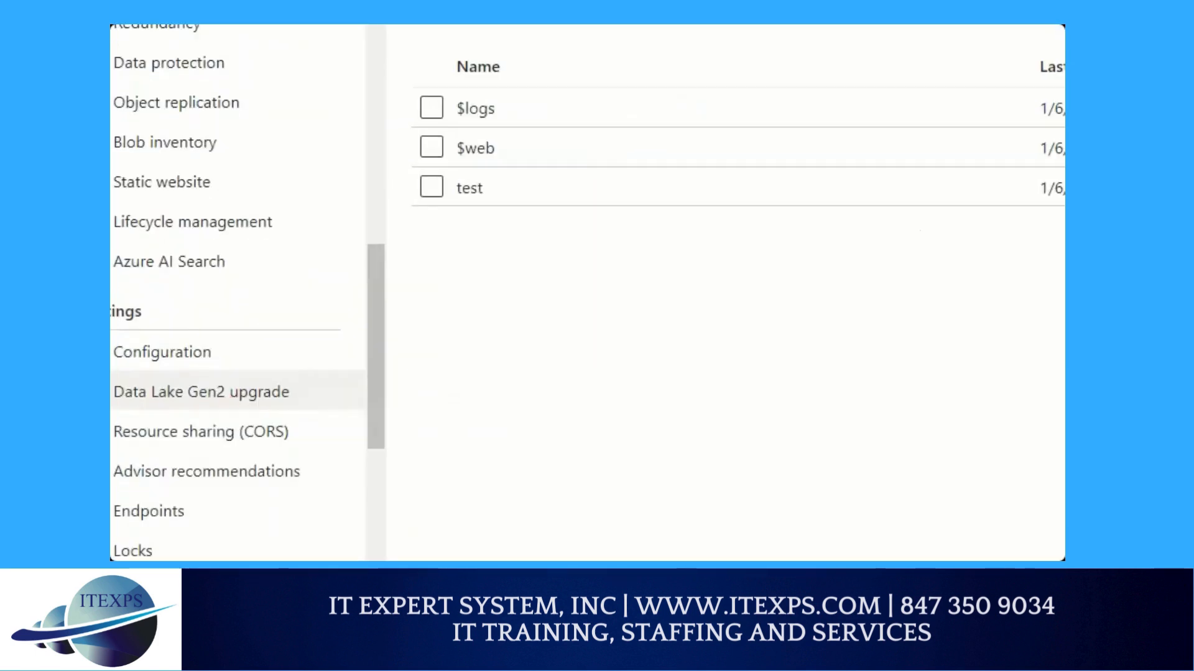
{"action": "mouse_move", "coordinate": [366, 67]}
{"action": "left_mouse_down"}
{"action": "mouse_move", "coordinate": [375, 255]}
{"action": "mouse_move", "coordinate": [202, 342]}
{"action": "mouse_move", "coordinate": [229, 340]}
{"action": "left_mouse_up"}
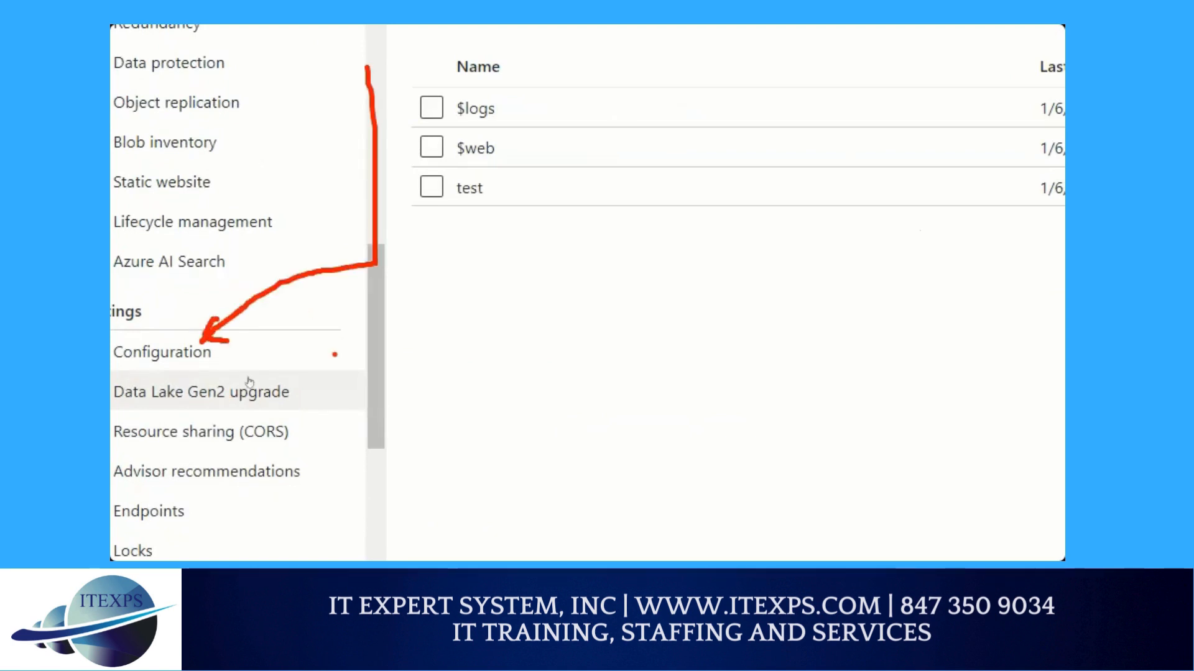
{"action": "left_click", "coordinate": [187, 355]}
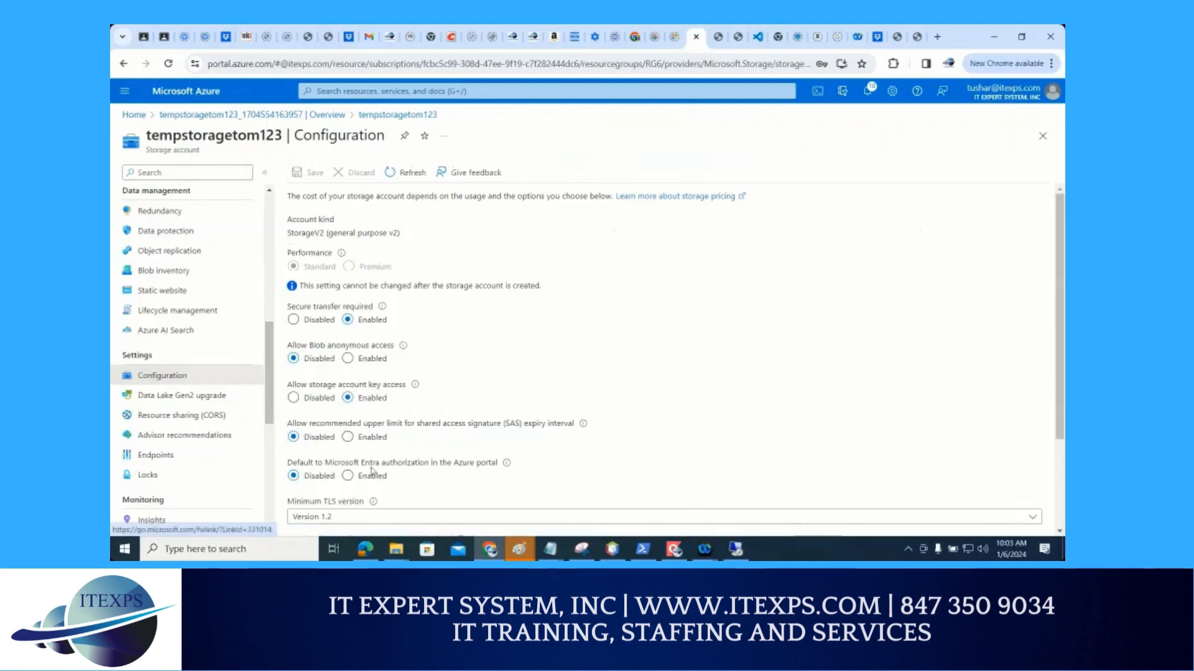
Look through the configuration options and draw red arrows at Allow Blob anonymous access, pointing from Disabled to Enabled
{"action": "scroll", "coordinate": [416, 461], "scroll_direction": "down", "scroll_amount": 1}
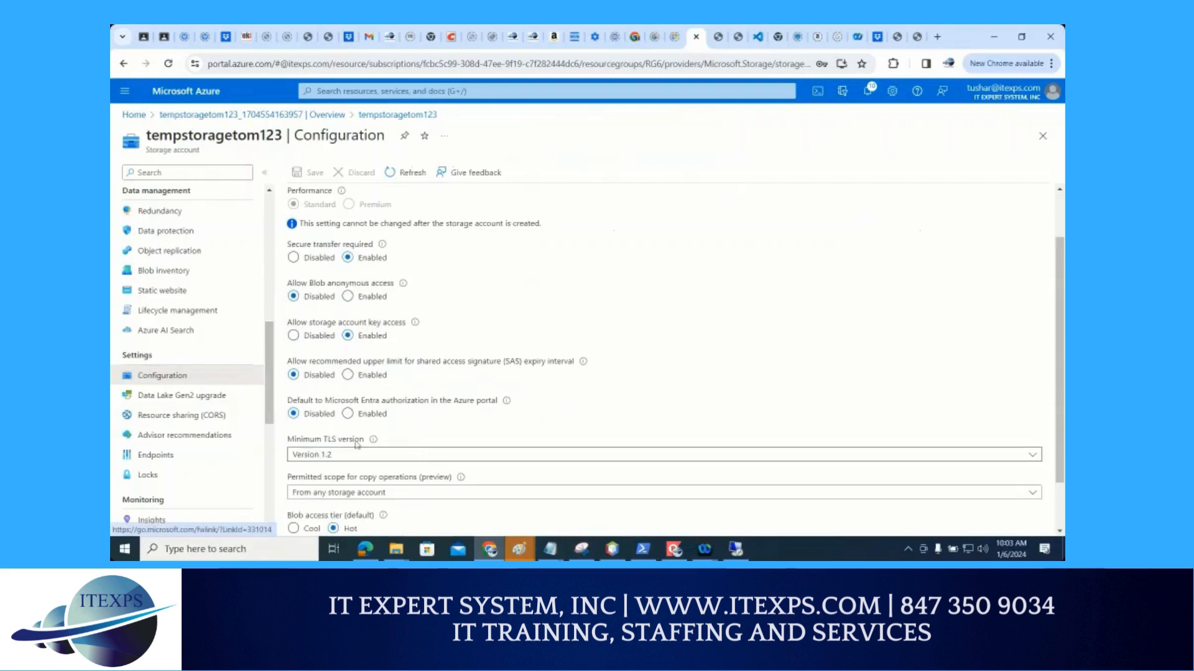
{"action": "scroll", "coordinate": [389, 438], "scroll_direction": "down", "scroll_amount": 1}
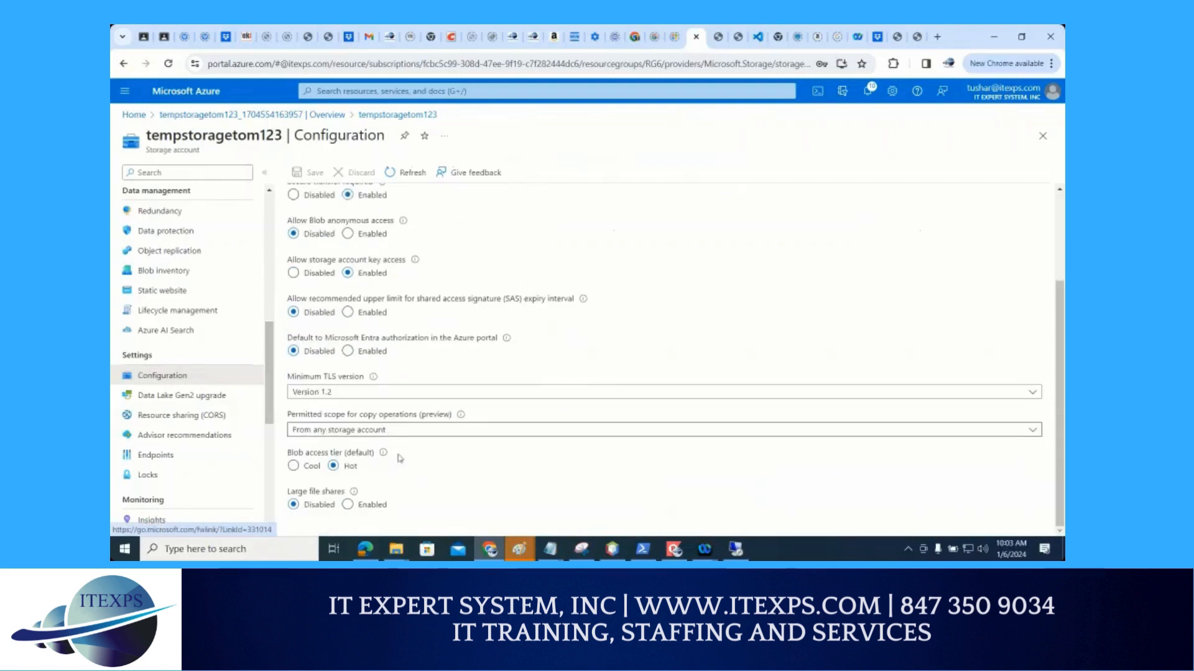
{"action": "scroll", "coordinate": [398, 429], "scroll_direction": "up", "scroll_amount": 1}
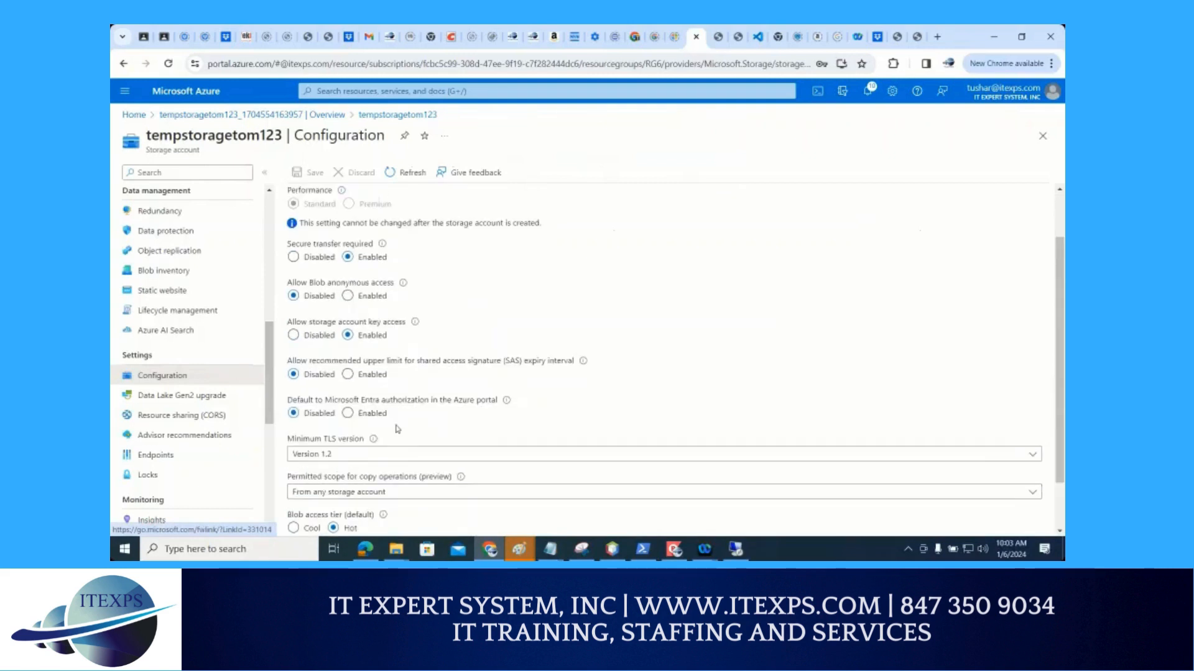
{"action": "key", "text": "ctrl+1"}
{"action": "left_click", "coordinate": [323, 306]}
{"action": "mouse_move", "coordinate": [179, 268]}
{"action": "left_mouse_down"}
{"action": "mouse_move", "coordinate": [246, 272]}
{"action": "mouse_move", "coordinate": [245, 285]}
{"action": "mouse_move", "coordinate": [334, 324]}
{"action": "mouse_move", "coordinate": [362, 294]}
{"action": "mouse_move", "coordinate": [367, 307]}
{"action": "left_mouse_up"}
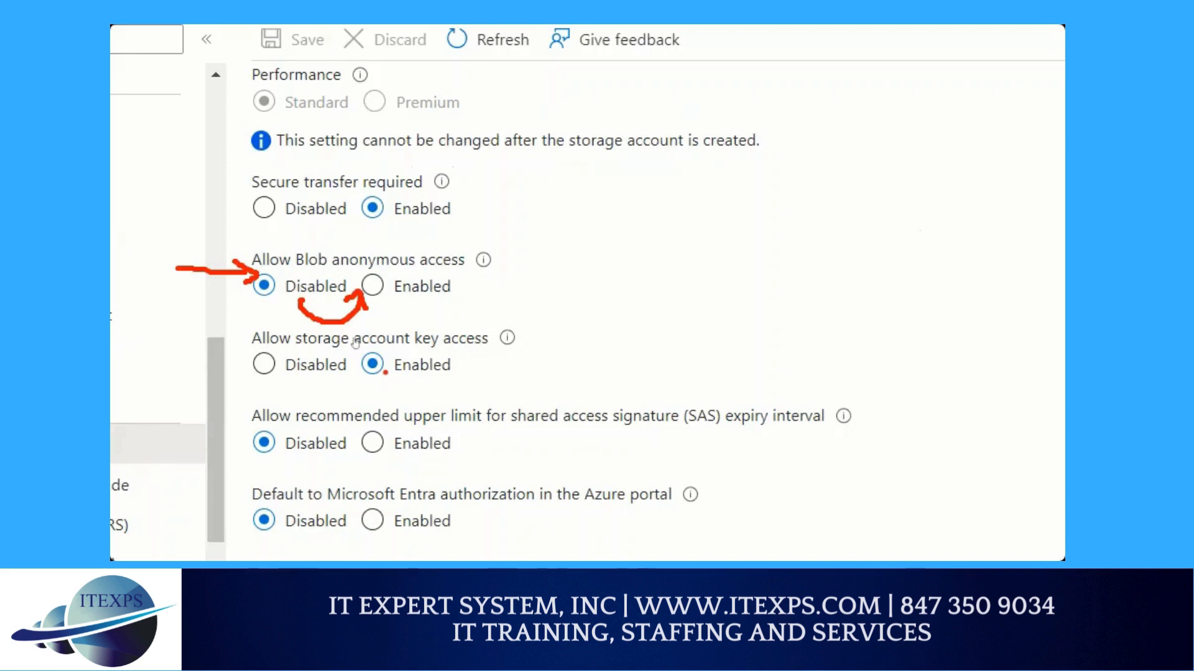
Set Allow Blob anonymous access to Enabled, mark the Save command with a red arrow, and save the configuration
{"action": "key", "text": "Escape"}
{"action": "left_click", "coordinate": [373, 287]}
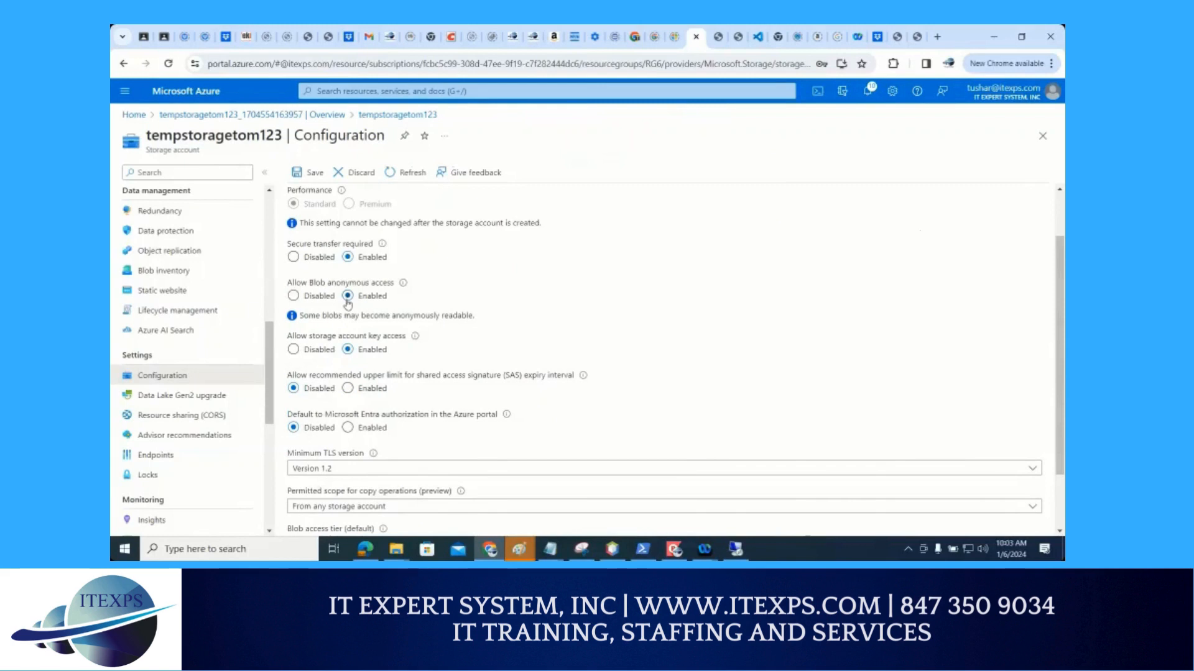
{"action": "key", "text": "ctrl+1"}
{"action": "left_click_drag", "start_coordinate": [340, 284], "coordinate": [308, 182]}
{"action": "left_click_drag", "start_coordinate": [269, 65], "coordinate": [290, 84]}
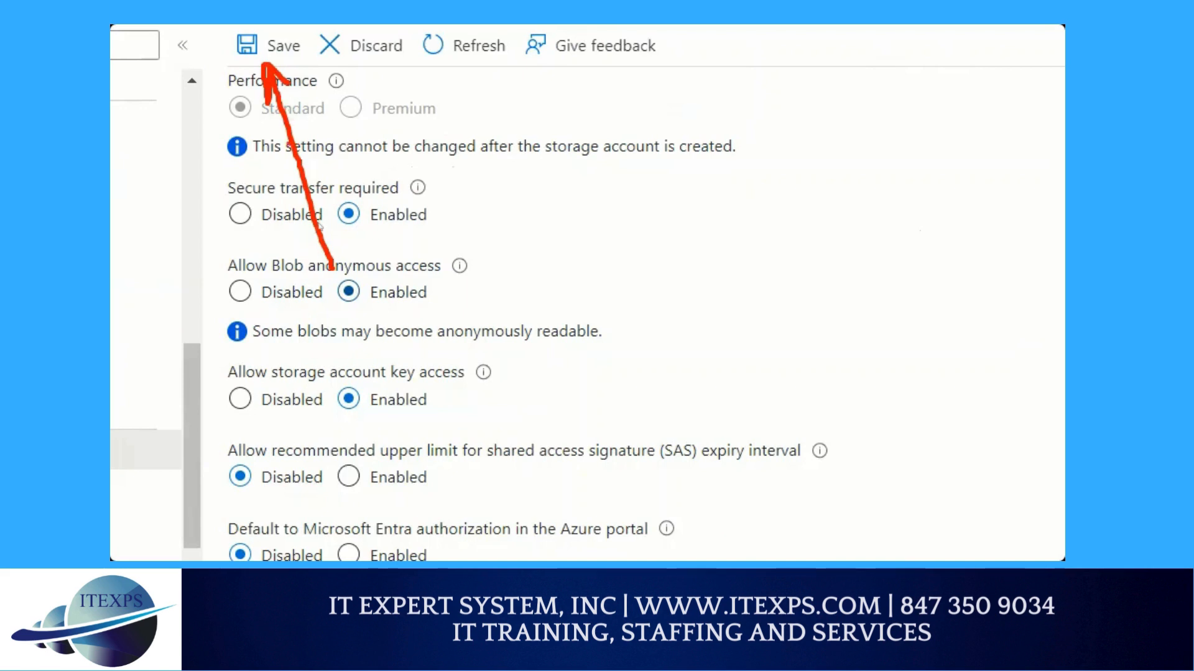
{"action": "key", "text": "Escape"}
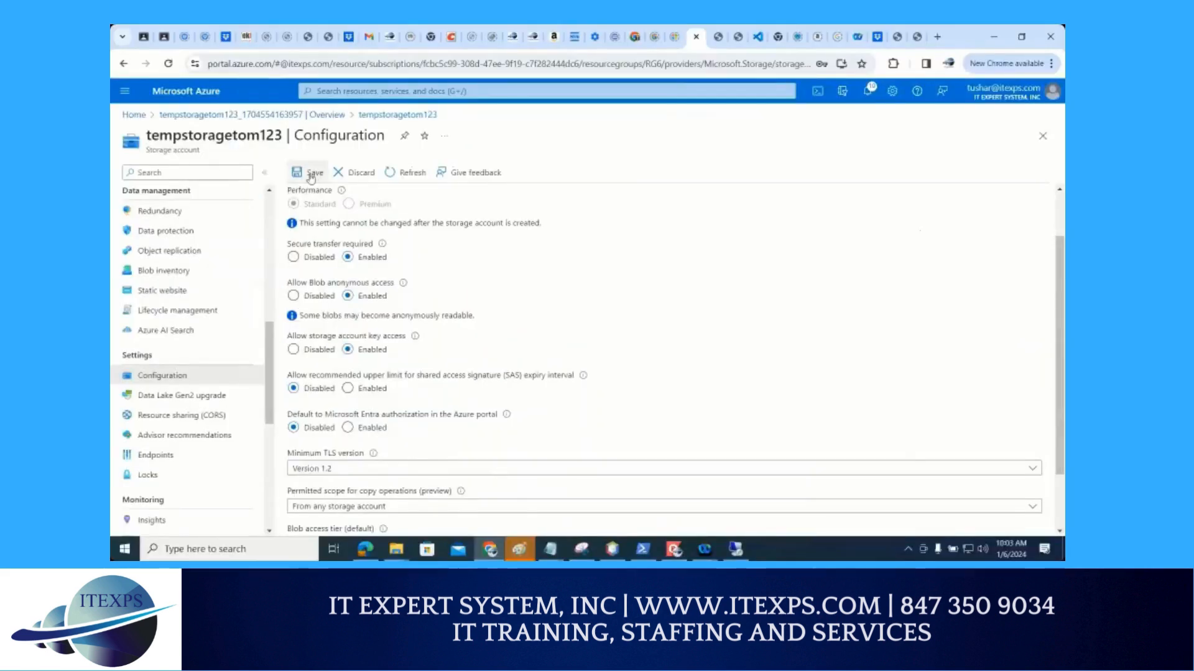
{"action": "left_click", "coordinate": [312, 179]}
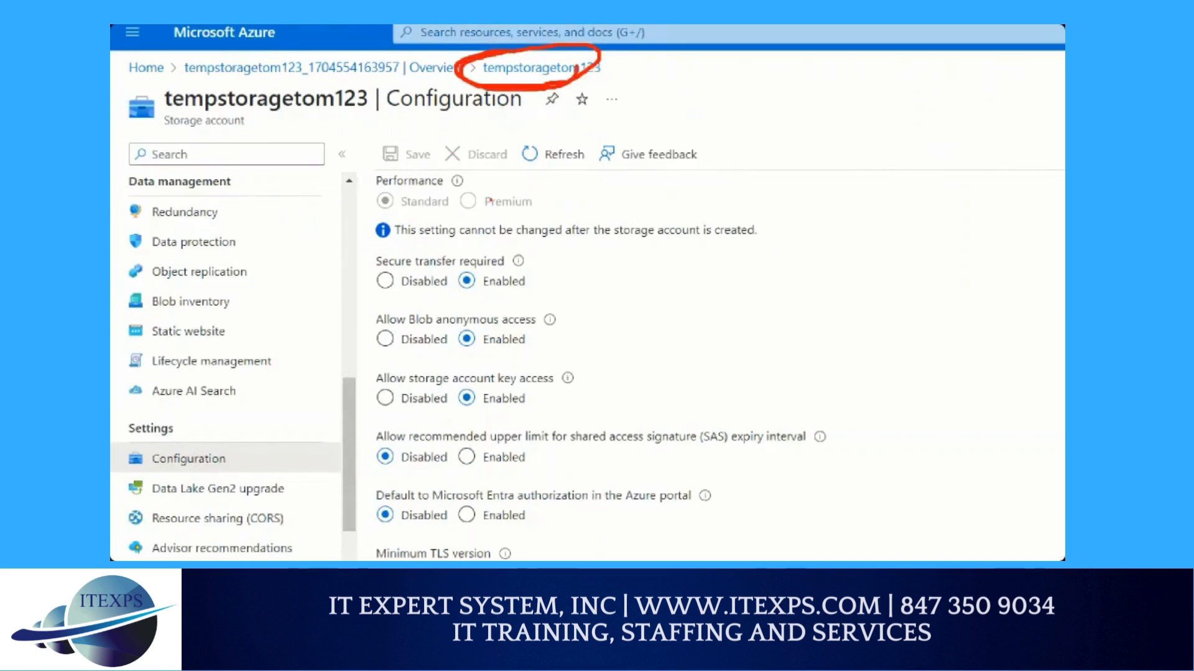
Draw a red line down beside the Data management entries, circle Configuration, and draw a downward arrow over its settings
{"action": "mouse_move", "coordinate": [342, 161]}
{"action": "left_mouse_down"}
{"action": "mouse_move", "coordinate": [344, 375]}
{"action": "mouse_move", "coordinate": [339, 352]}
{"action": "left_mouse_up"}
{"action": "mouse_move", "coordinate": [230, 442]}
{"action": "left_mouse_down"}
{"action": "mouse_move", "coordinate": [198, 436]}
{"action": "mouse_move", "coordinate": [142, 457]}
{"action": "mouse_move", "coordinate": [172, 478]}
{"action": "mouse_move", "coordinate": [171, 433]}
{"action": "mouse_move", "coordinate": [133, 454]}
{"action": "left_mouse_up"}
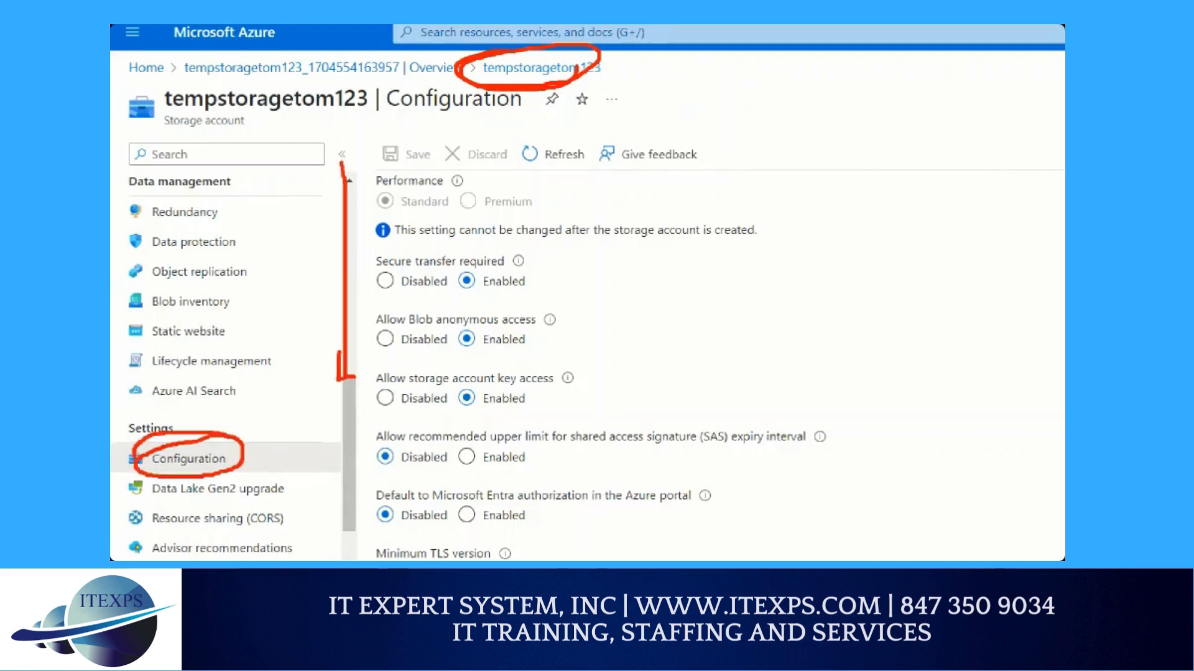
{"action": "mouse_move", "coordinate": [701, 163]}
{"action": "left_mouse_down"}
{"action": "mouse_move", "coordinate": [708, 298]}
{"action": "mouse_move", "coordinate": [725, 309]}
{"action": "left_mouse_up"}
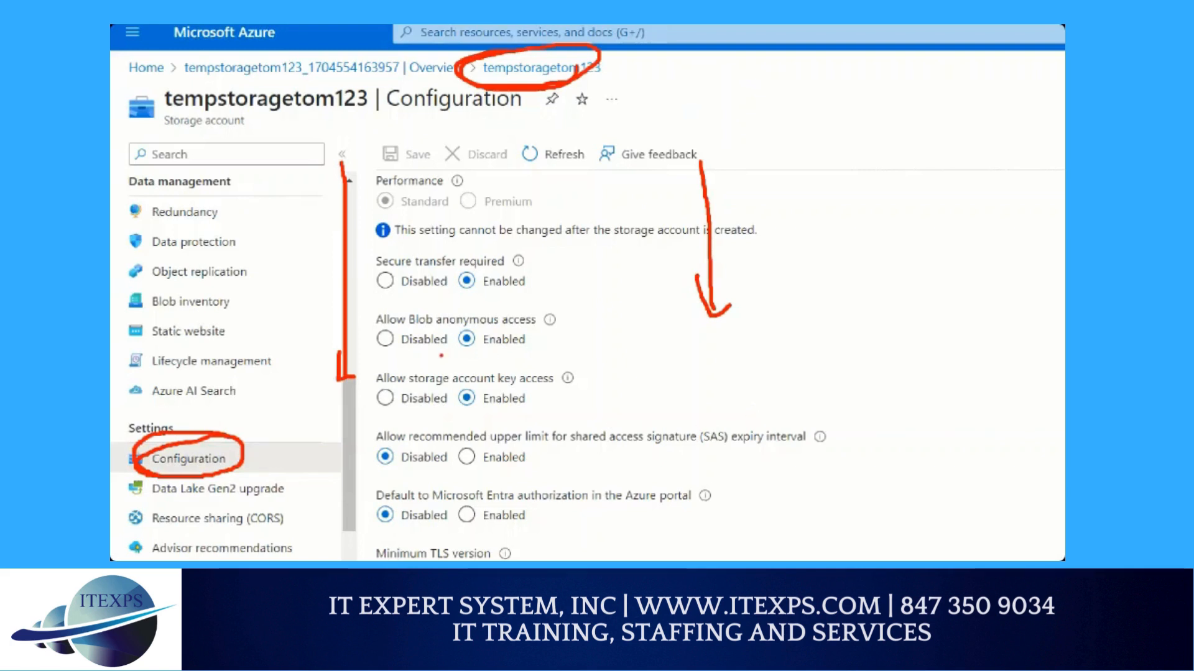
Underline and bracket the enabled Blob anonymous access setting in red, and clear the drawings
{"action": "left_click_drag", "start_coordinate": [441, 355], "coordinate": [550, 353]}
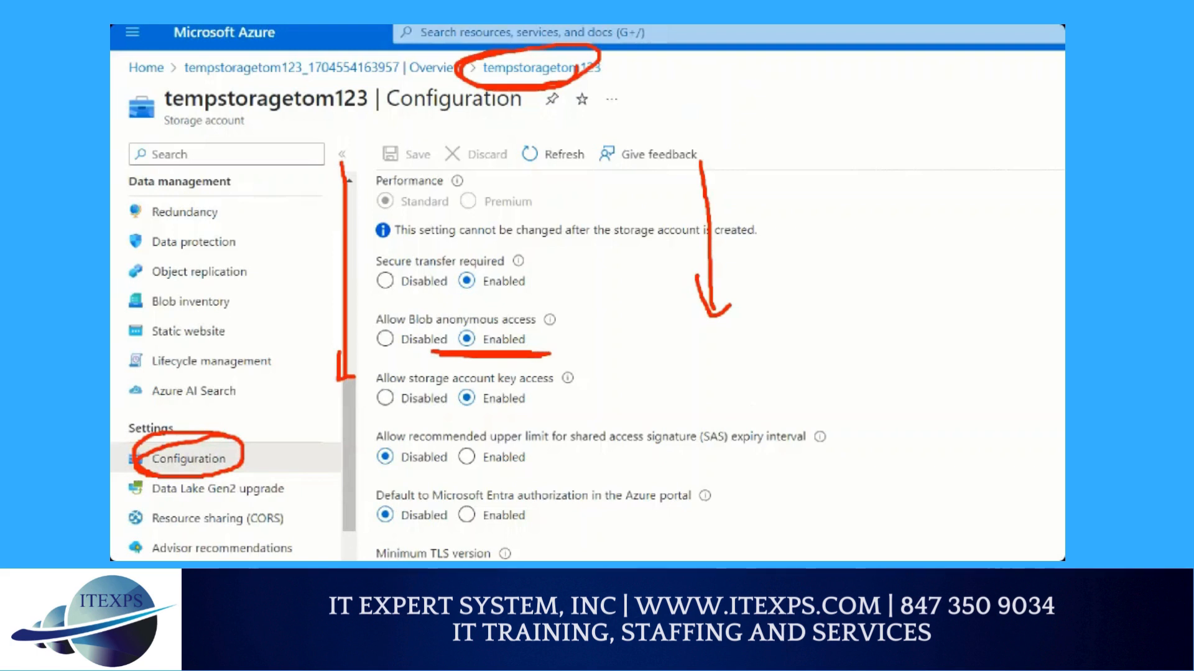
{"action": "mouse_move", "coordinate": [435, 352]}
{"action": "left_mouse_down"}
{"action": "mouse_move", "coordinate": [417, 352]}
{"action": "mouse_move", "coordinate": [556, 348]}
{"action": "left_mouse_up"}
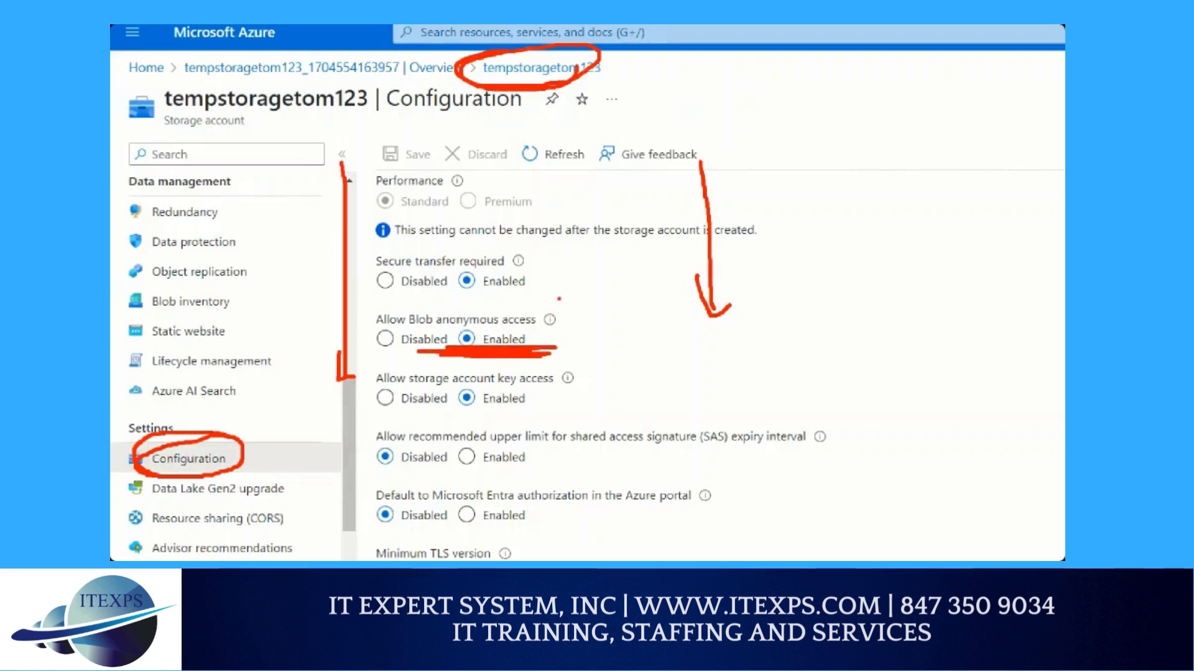
{"action": "left_click_drag", "start_coordinate": [558, 299], "coordinate": [571, 367]}
{"action": "left_click_drag", "start_coordinate": [561, 292], "coordinate": [567, 324]}
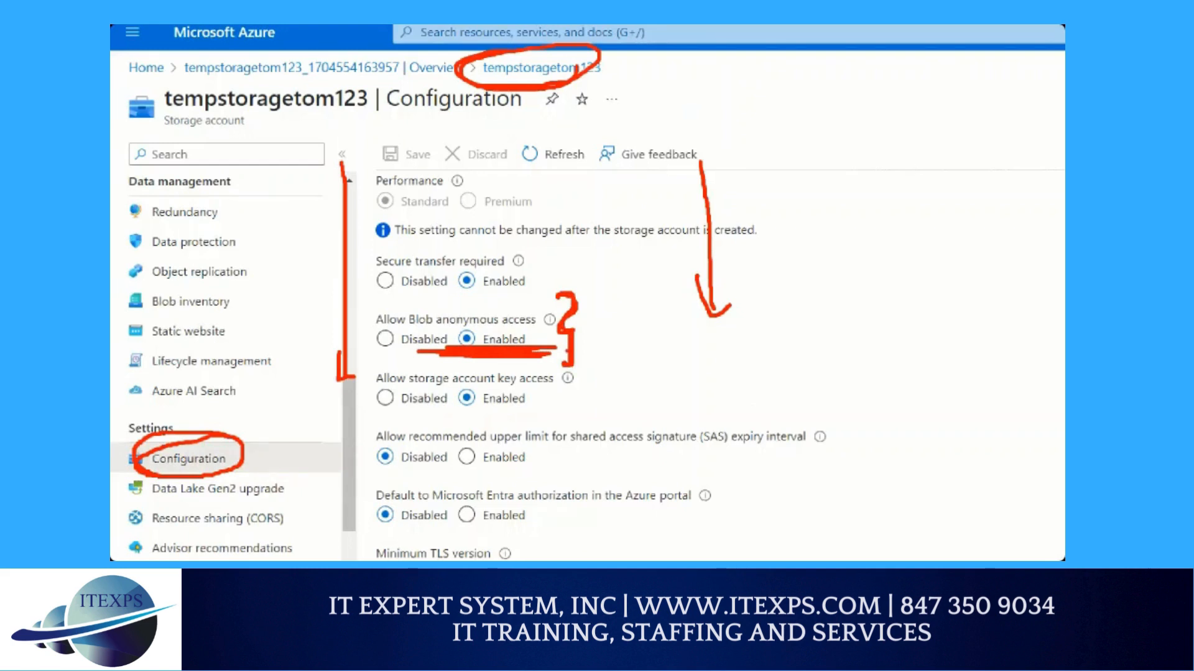
{"action": "key", "text": "Escape"}
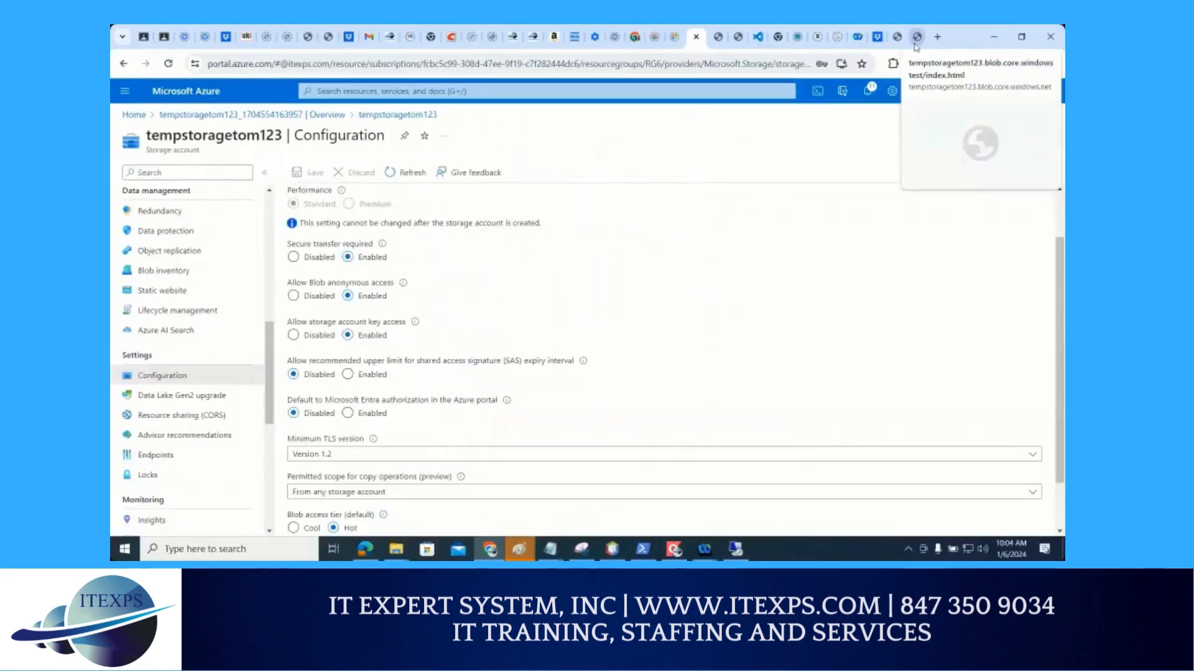
Switch to the blob's index.html browser tab and reload it to test anonymous access
{"action": "left_click", "coordinate": [916, 38]}
{"action": "left_click", "coordinate": [168, 64]}
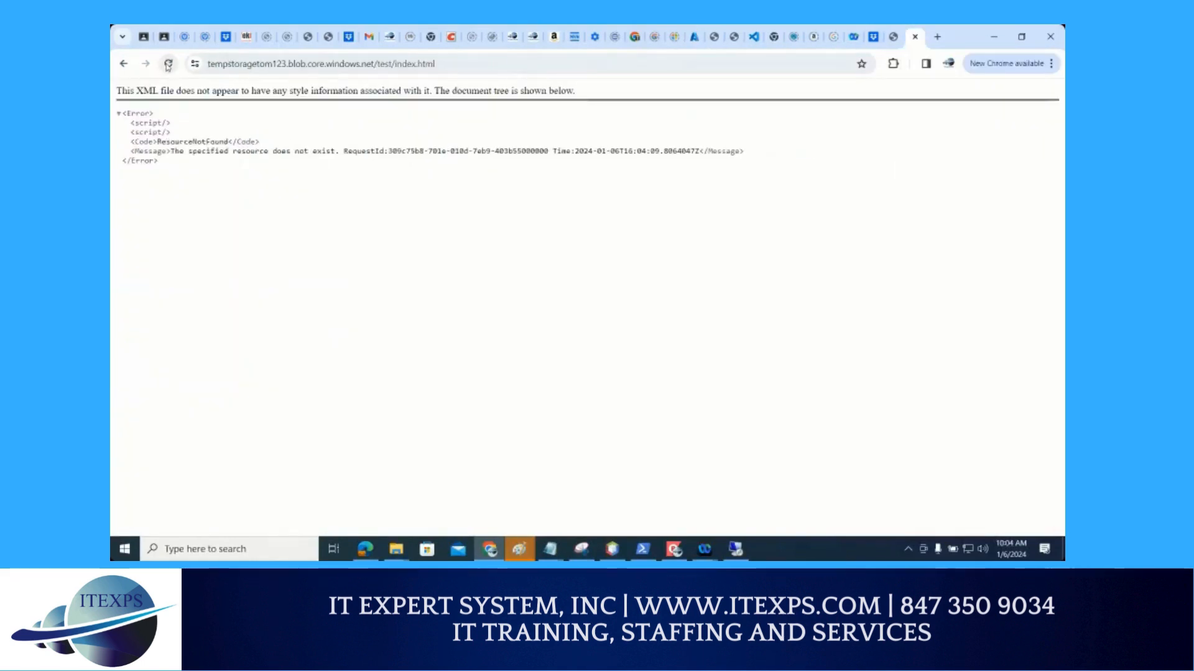
{"action": "left_click", "coordinate": [168, 64]}
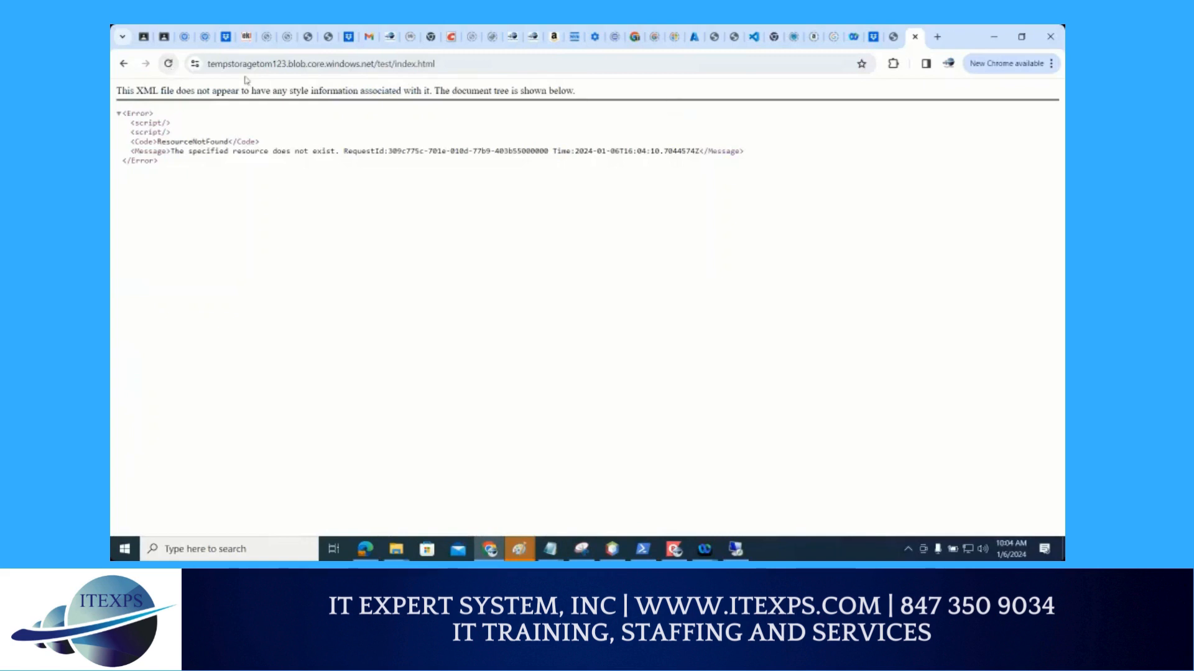
Return to the Azure portal, circle Storage browser in red, and open it for the storage account
{"action": "left_click", "coordinate": [693, 37]}
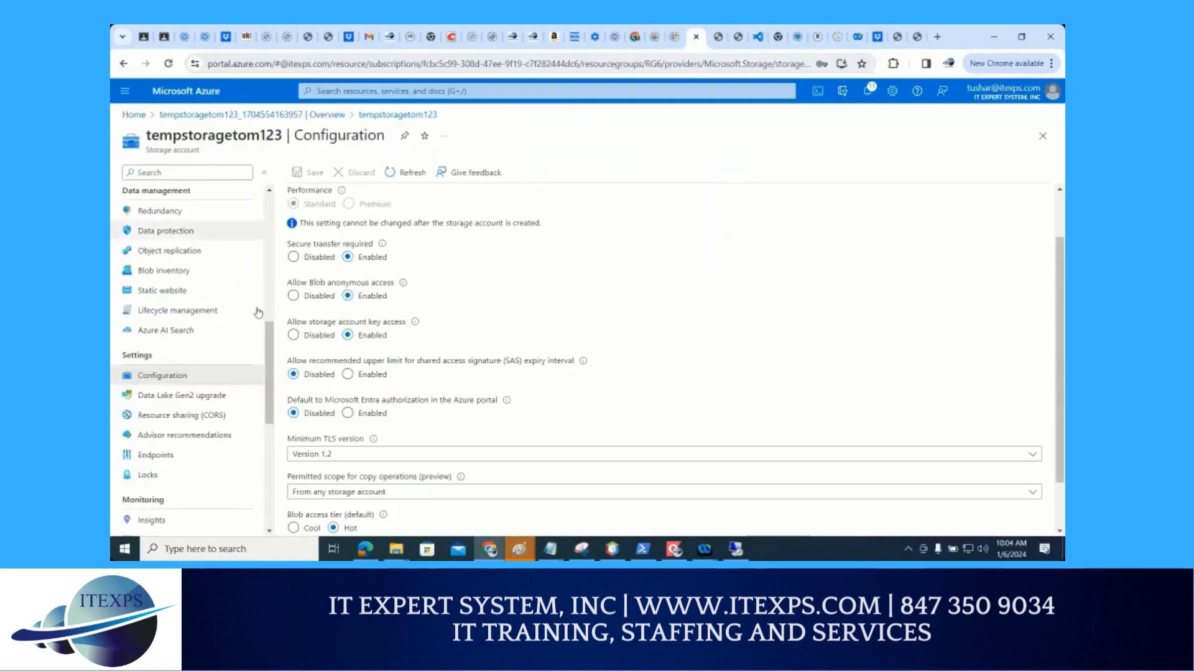
{"action": "mouse_move", "coordinate": [271, 340]}
{"action": "left_mouse_down"}
{"action": "mouse_move", "coordinate": [275, 236]}
{"action": "mouse_move", "coordinate": [172, 288]}
{"action": "mouse_move", "coordinate": [254, 222]}
{"action": "mouse_move", "coordinate": [148, 281]}
{"action": "mouse_move", "coordinate": [279, 222]}
{"action": "mouse_move", "coordinate": [152, 229]}
{"action": "left_mouse_up"}
{"action": "key", "text": "ctrl+1"}
{"action": "left_click_drag", "start_coordinate": [246, 277], "coordinate": [416, 261]}
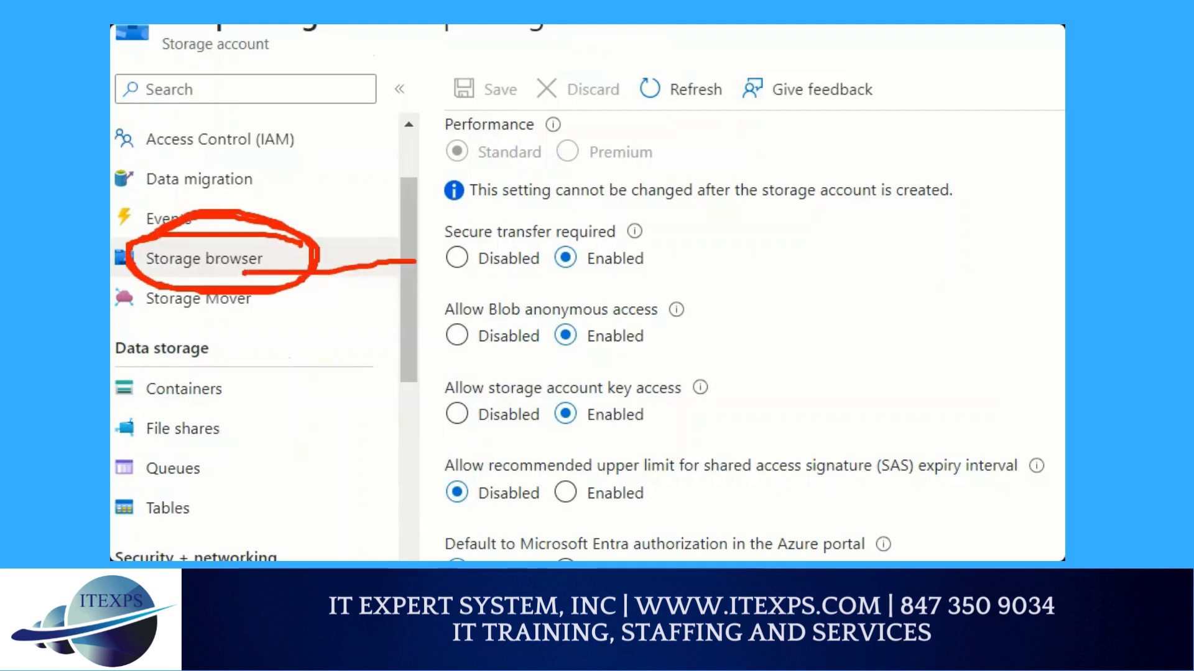
{"action": "key", "text": "Escape"}
{"action": "left_click", "coordinate": [255, 264]}
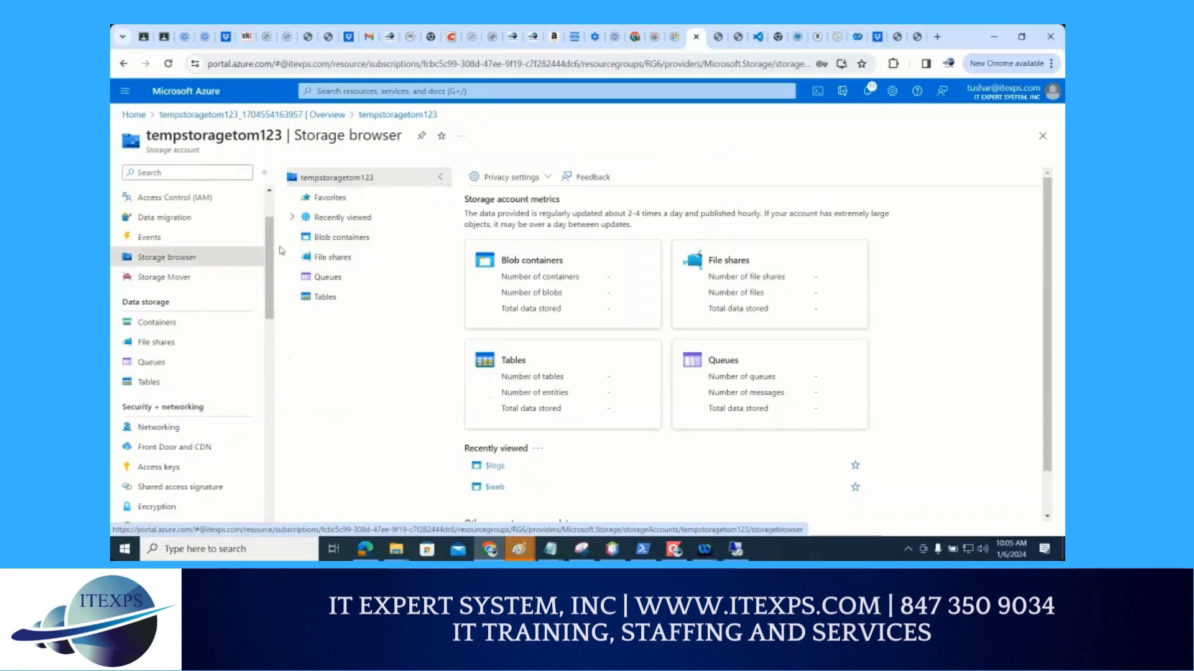
List the blob containers in Storage browser and draw red arrows from Storage browser through Blob containers to test
{"action": "left_click", "coordinate": [324, 242]}
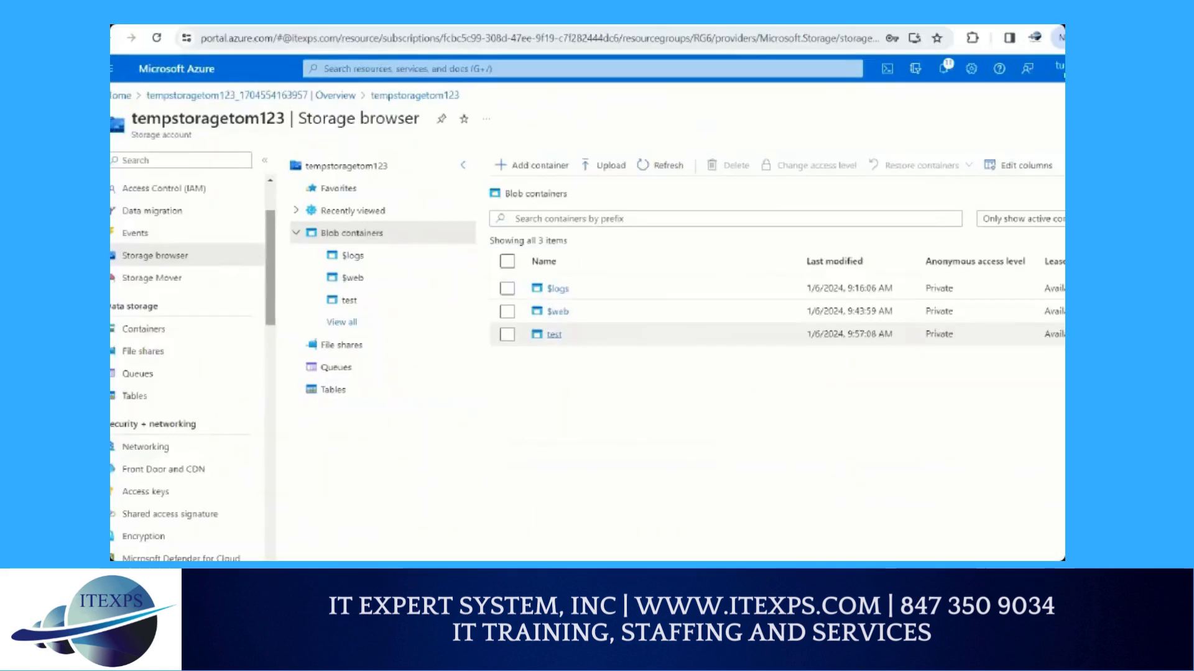
{"action": "mouse_move", "coordinate": [221, 248]}
{"action": "left_mouse_down"}
{"action": "mouse_move", "coordinate": [135, 251]}
{"action": "mouse_move", "coordinate": [227, 248]}
{"action": "mouse_move", "coordinate": [178, 236]}
{"action": "left_mouse_up"}
{"action": "mouse_move", "coordinate": [166, 279]}
{"action": "left_mouse_down"}
{"action": "mouse_move", "coordinate": [218, 250]}
{"action": "mouse_move", "coordinate": [194, 278]}
{"action": "left_mouse_up"}
{"action": "mouse_move", "coordinate": [262, 250]}
{"action": "left_mouse_down"}
{"action": "mouse_move", "coordinate": [323, 239]}
{"action": "mouse_move", "coordinate": [305, 248]}
{"action": "left_mouse_up"}
{"action": "mouse_move", "coordinate": [376, 229]}
{"action": "left_mouse_down"}
{"action": "mouse_move", "coordinate": [427, 305]}
{"action": "mouse_move", "coordinate": [524, 336]}
{"action": "left_mouse_up"}
{"action": "left_click_drag", "start_coordinate": [525, 336], "coordinate": [499, 344]}
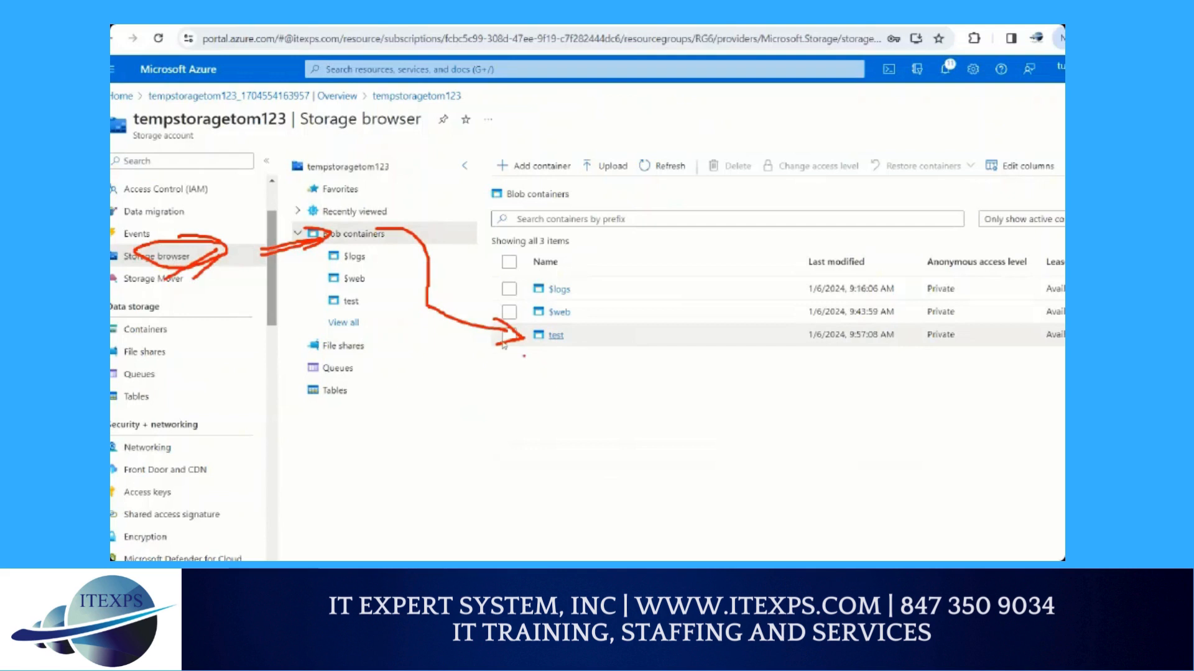
Open the test container, select index.html and try to set the anonymous access level to Blob (anonymous read access for blobs only)
{"action": "left_click", "coordinate": [556, 335]}
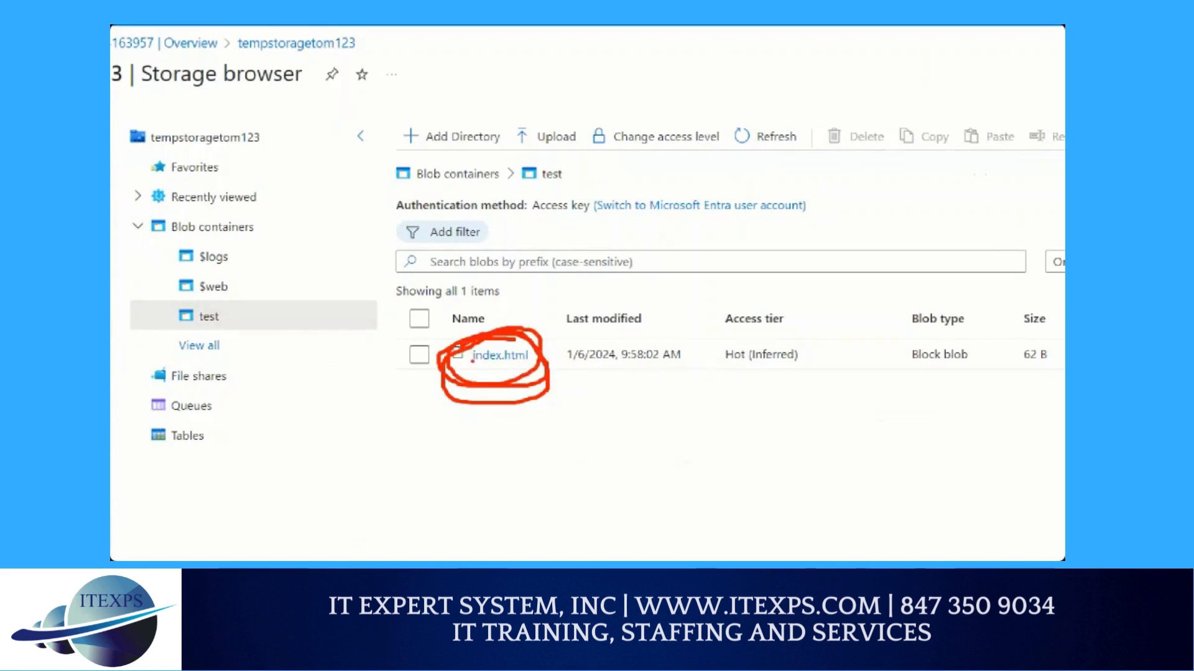
{"action": "left_click", "coordinate": [419, 355]}
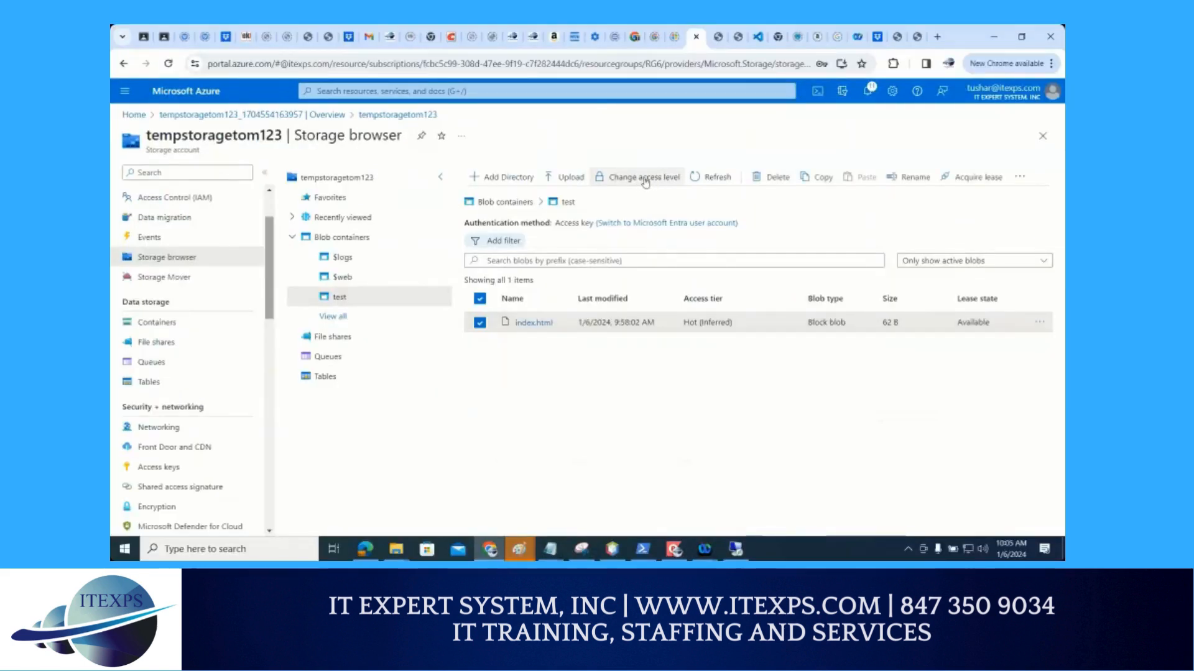
{"action": "left_click", "coordinate": [647, 182]}
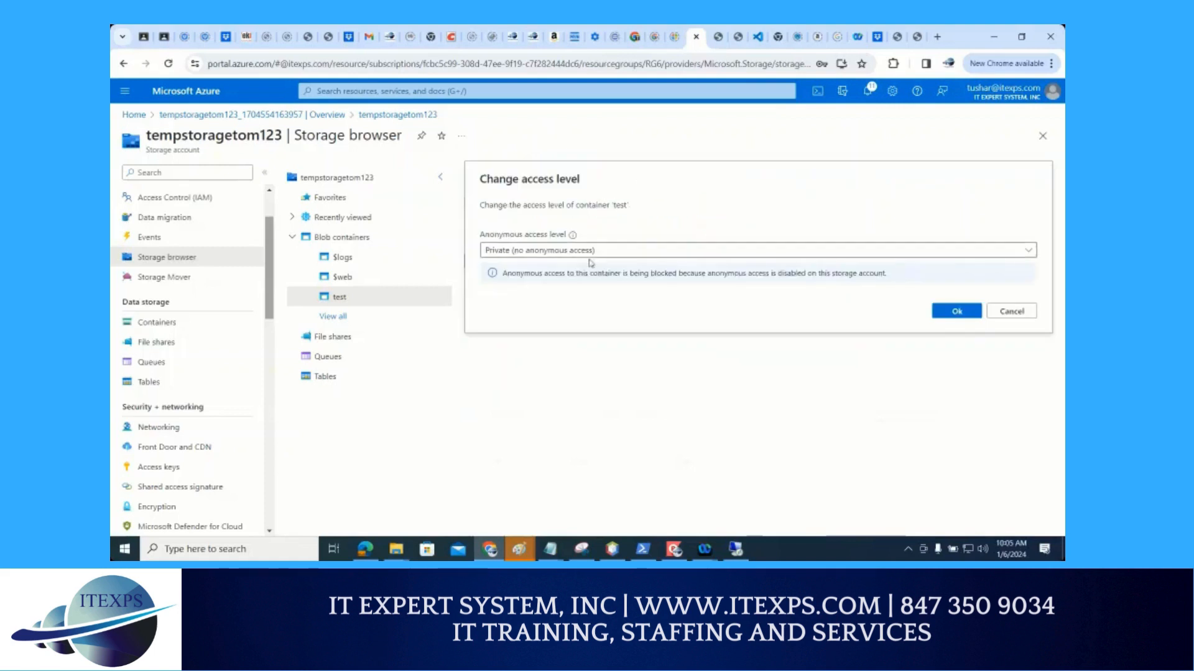
{"action": "left_click", "coordinate": [583, 251]}
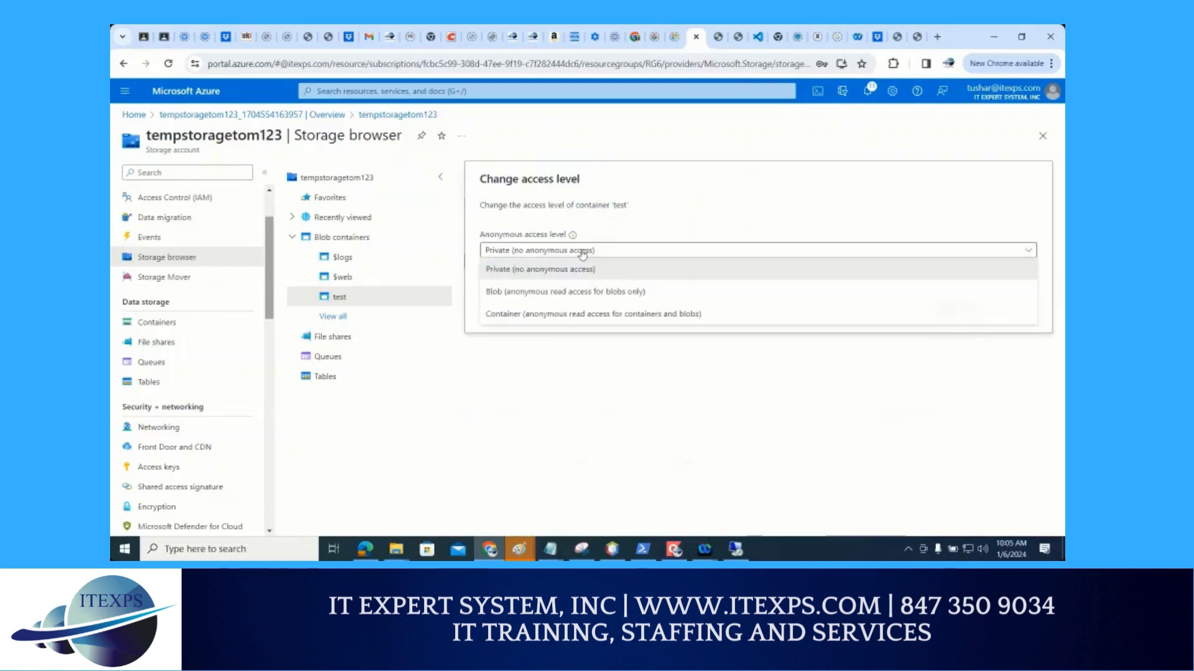
{"action": "left_click", "coordinate": [583, 295]}
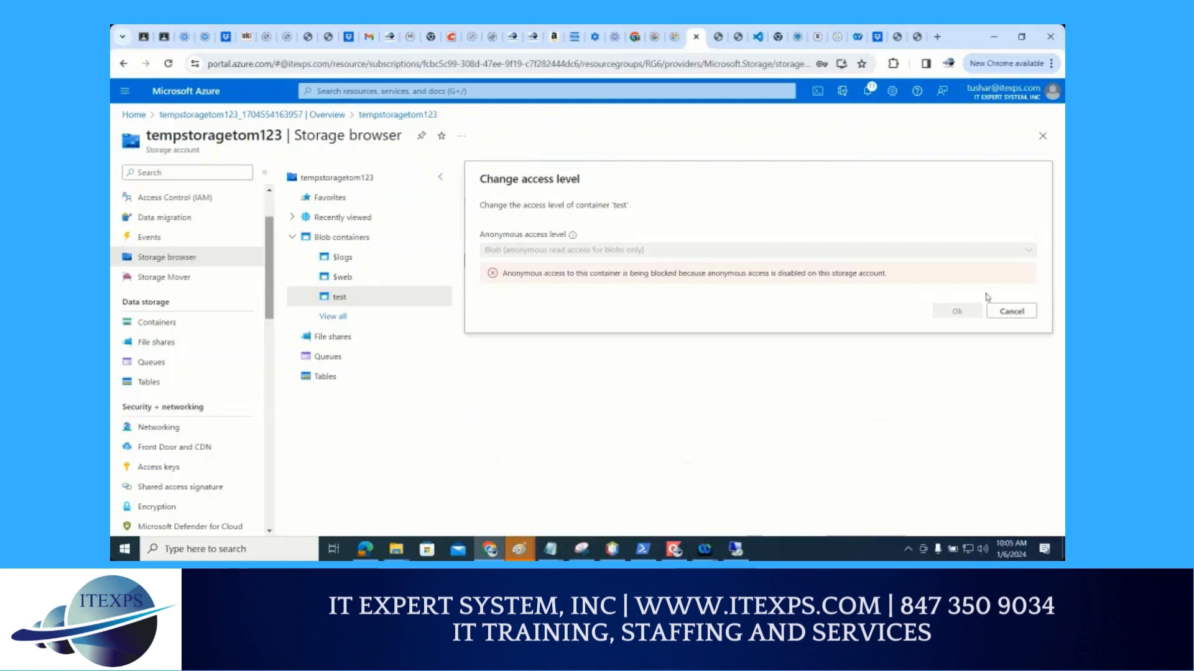
{"action": "left_click", "coordinate": [1006, 311]}
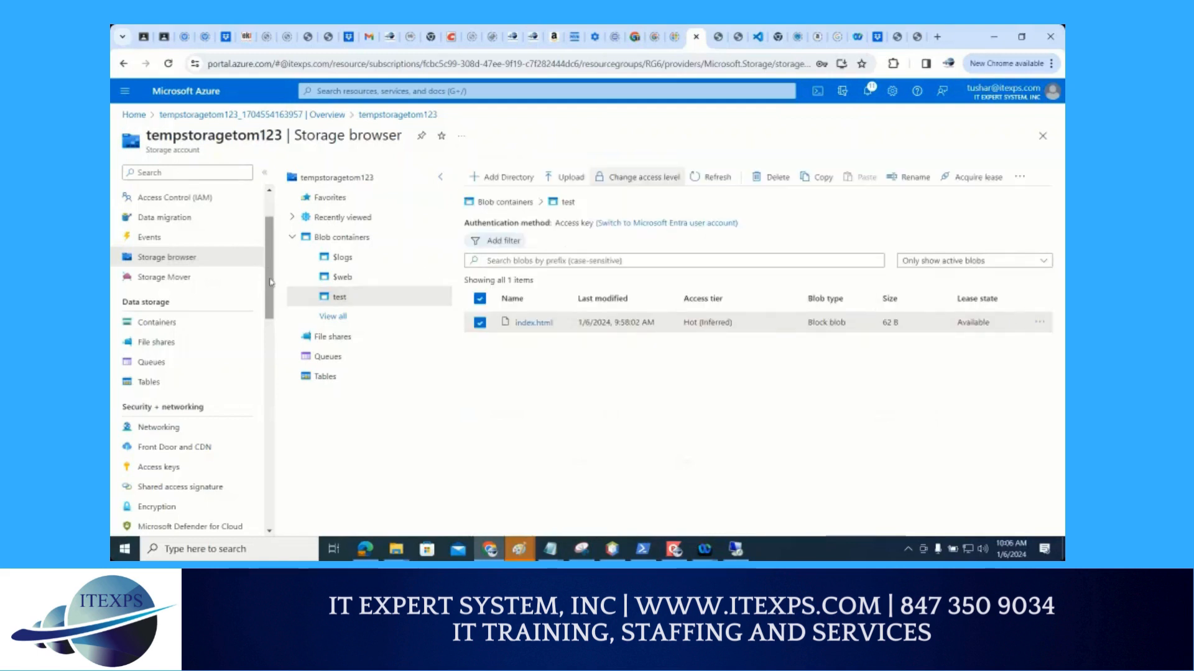
Reload the storage account's Storage browser page in the portal
{"action": "scroll", "coordinate": [274, 301], "scroll_direction": "down", "scroll_amount": 1}
{"action": "scroll", "coordinate": [274, 301], "scroll_direction": "down", "scroll_amount": 1}
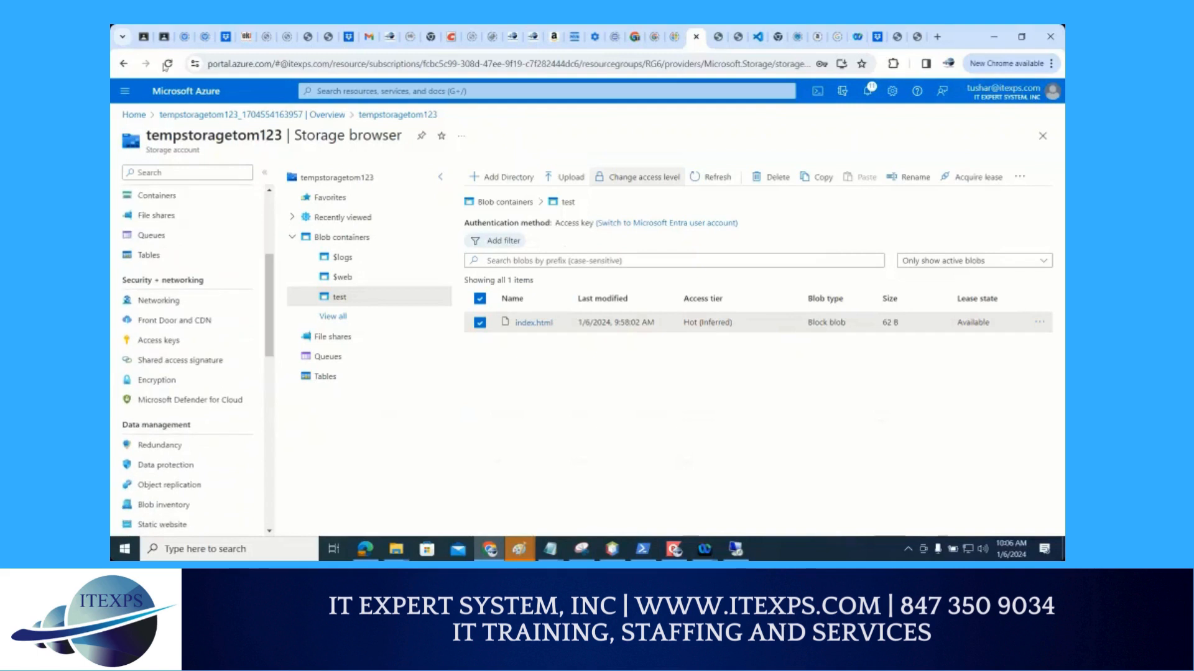
{"action": "left_click", "coordinate": [168, 64]}
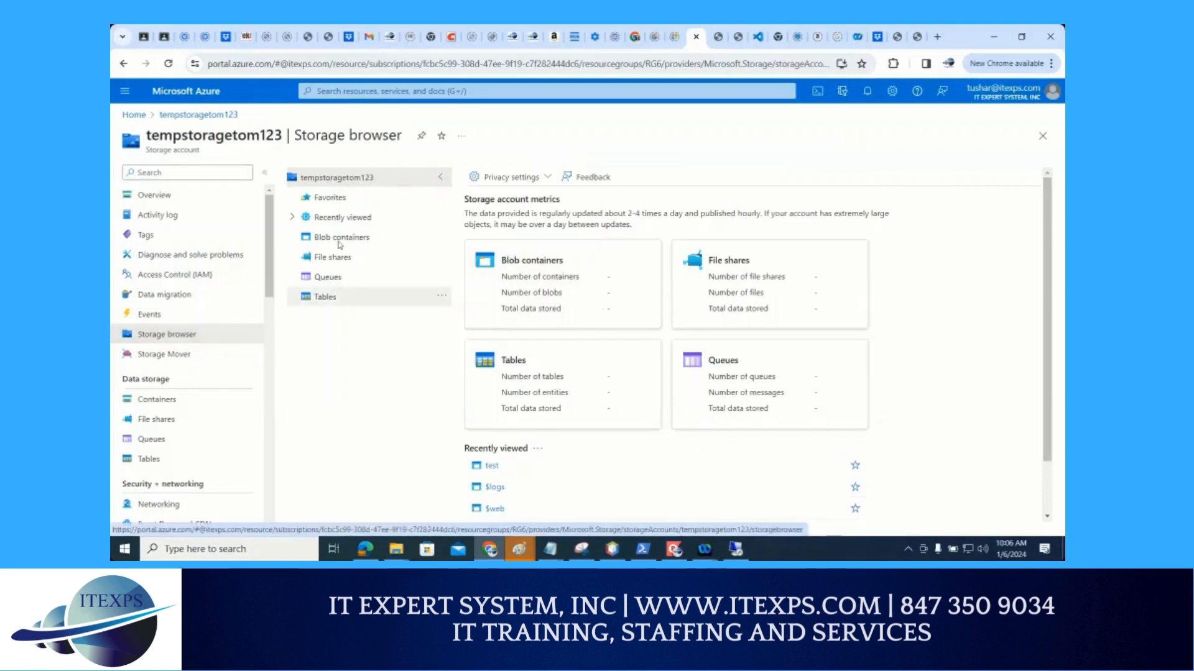
Open the test blob container and set its anonymous access level to Blob (anonymous read access for blobs only)
{"action": "left_click", "coordinate": [618, 267]}
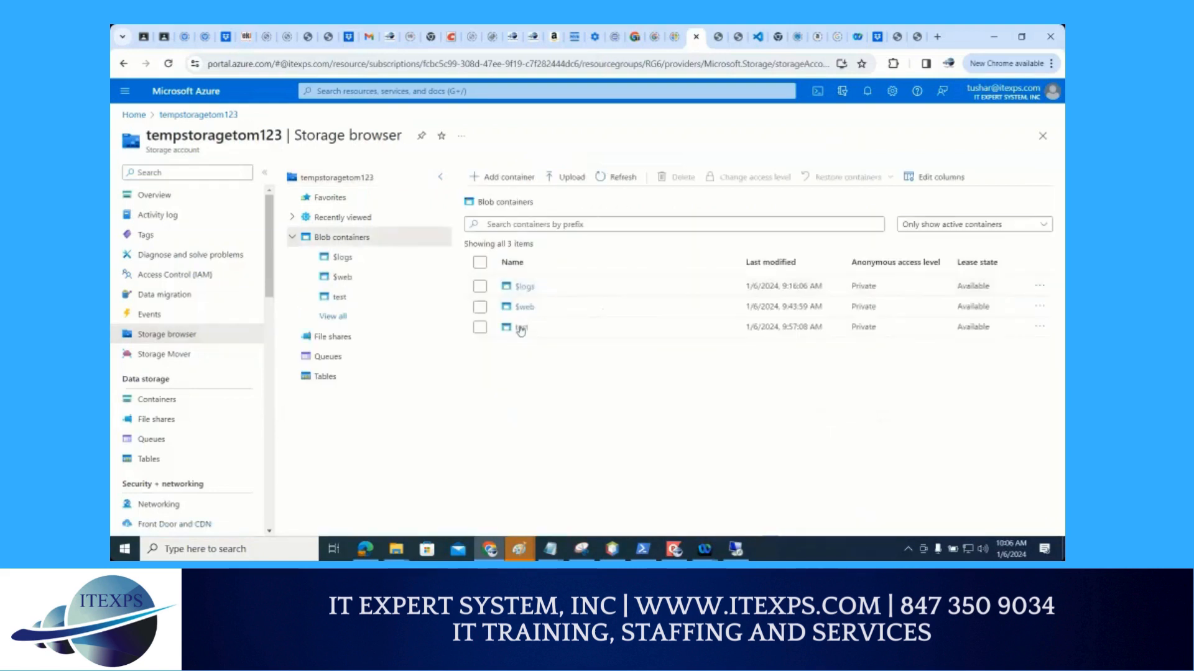
{"action": "left_click", "coordinate": [521, 328]}
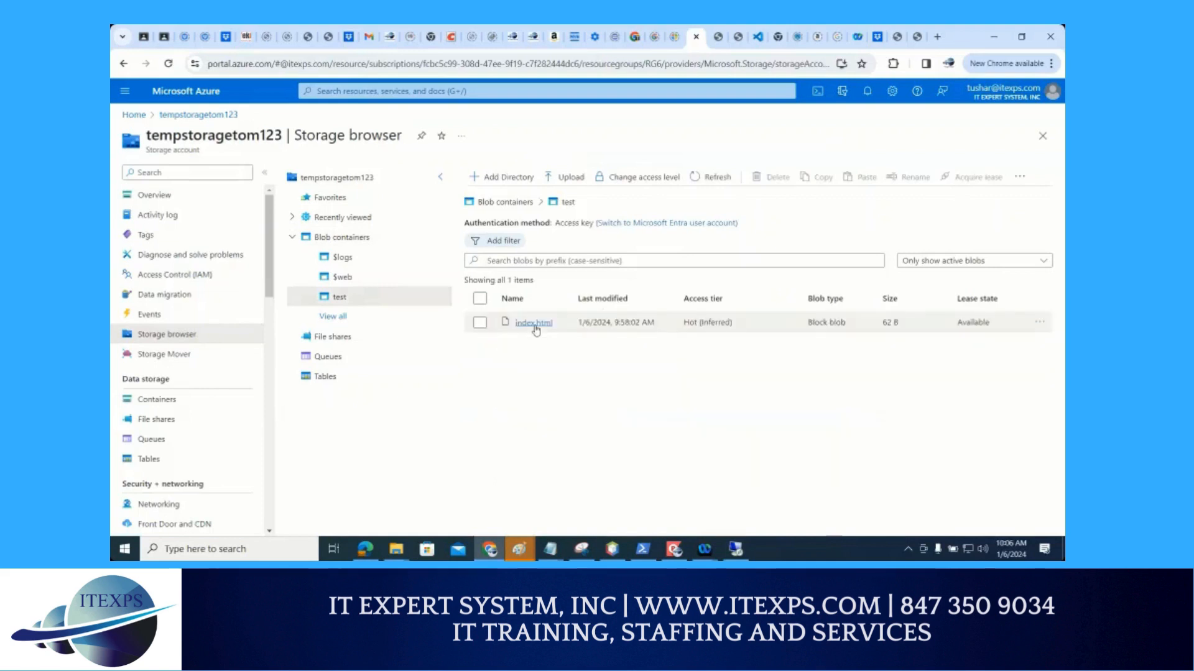
{"action": "left_click", "coordinate": [643, 177]}
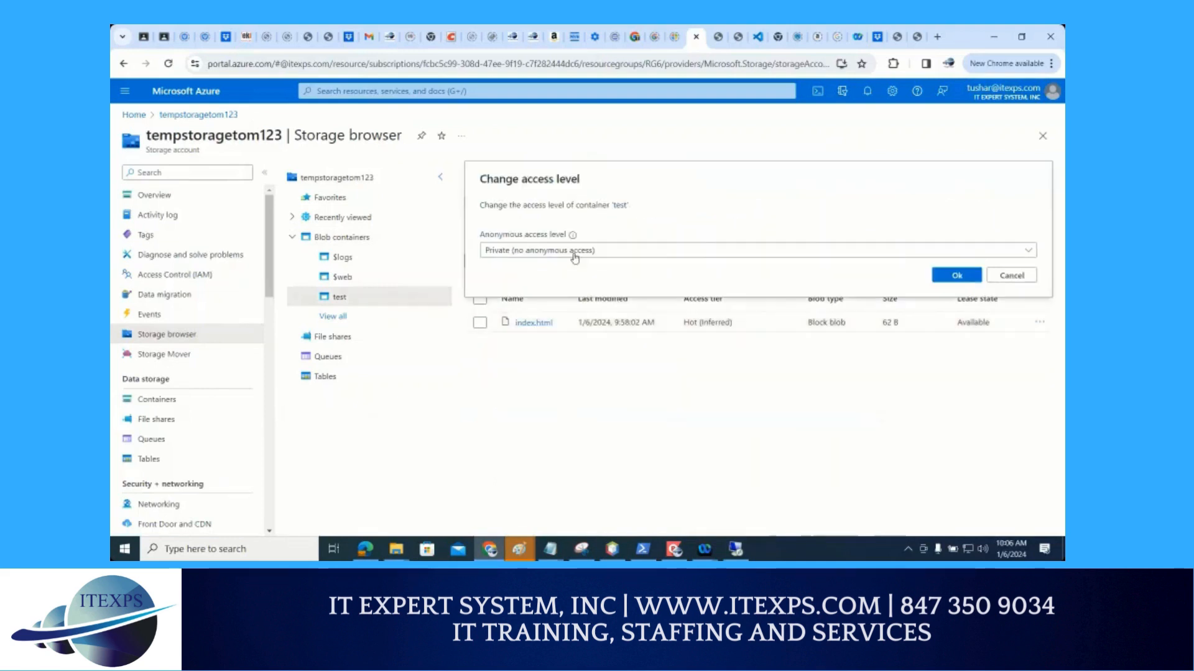
{"action": "left_click", "coordinate": [576, 251]}
{"action": "left_click", "coordinate": [677, 292]}
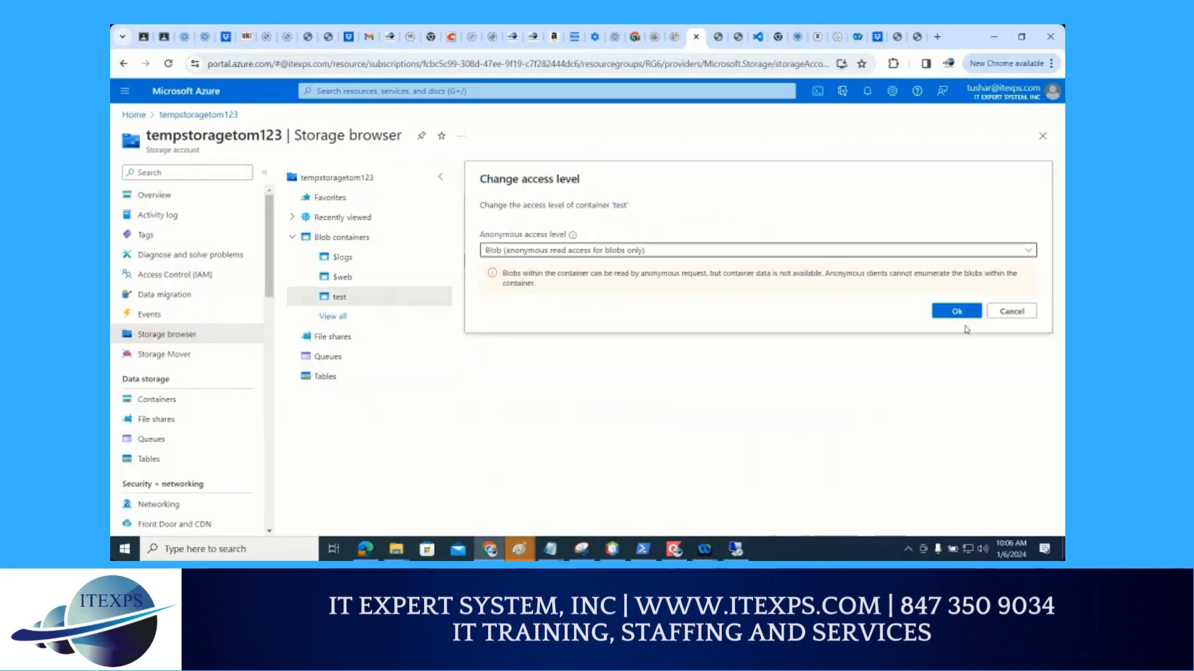
{"action": "left_click", "coordinate": [955, 311]}
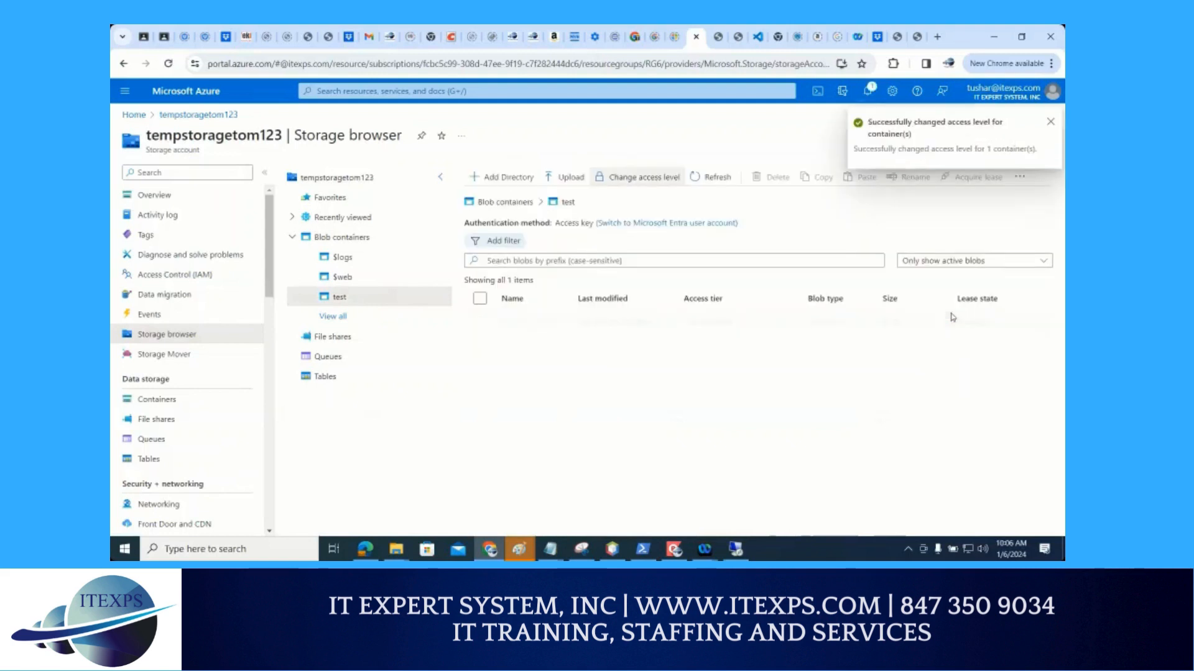
Reload the public index.html blob URL and view the page, checking back on the test container in the portal
{"action": "left_click", "coordinate": [917, 37]}
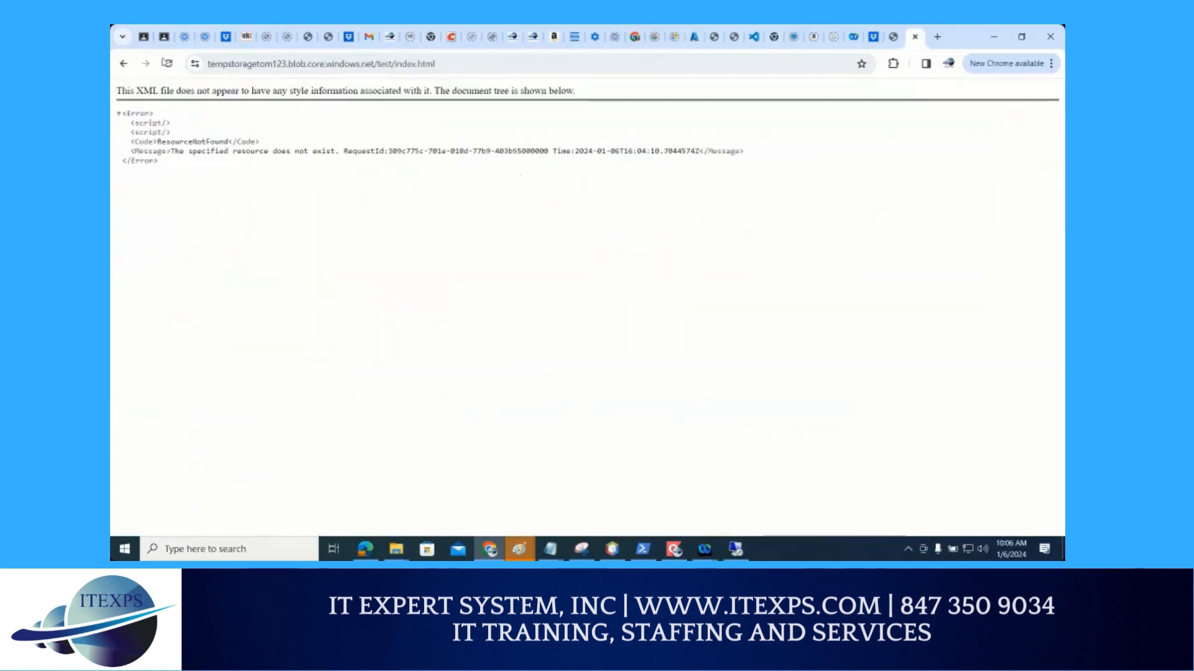
{"action": "key", "text": "F5"}
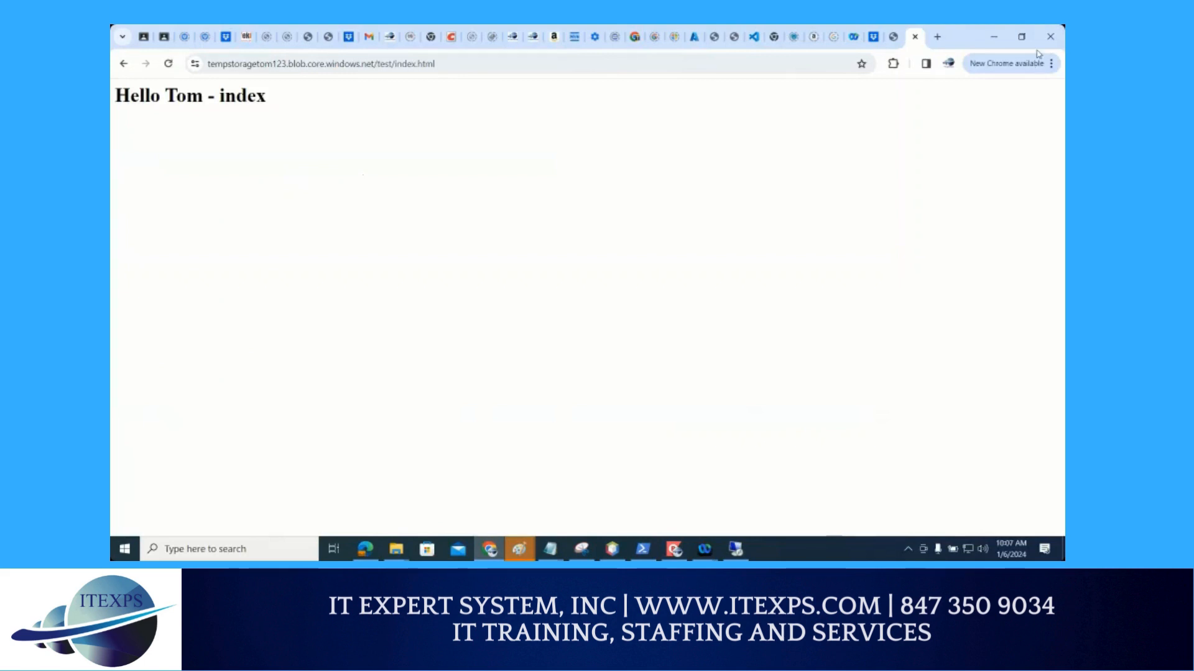
{"action": "left_click", "coordinate": [696, 39]}
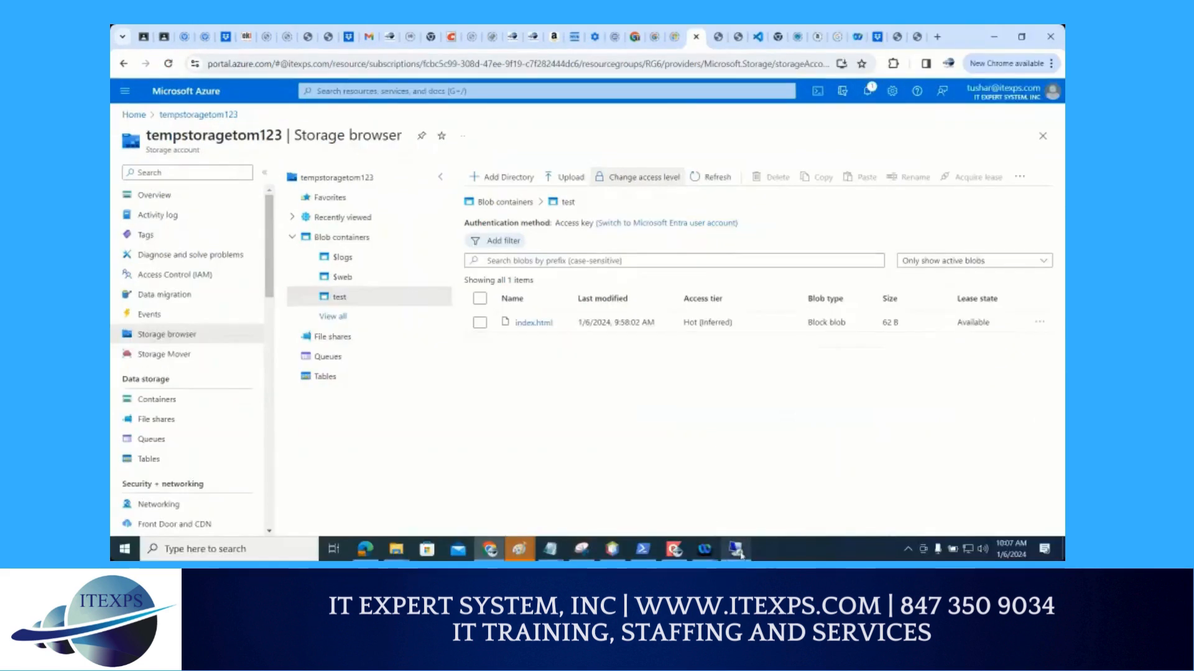
{"action": "left_click", "coordinate": [715, 550]}
{"action": "left_click", "coordinate": [917, 36]}
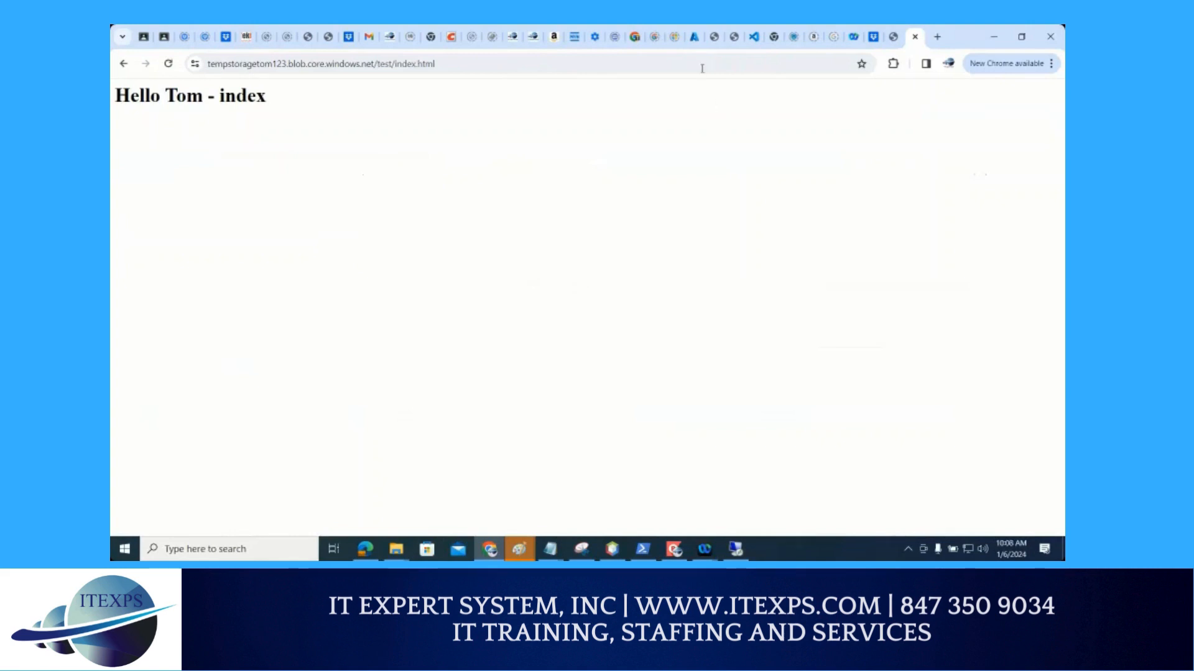
Return to the portal's test container and acquire a lease on index.html, then close the lease status
{"action": "left_click", "coordinate": [694, 37]}
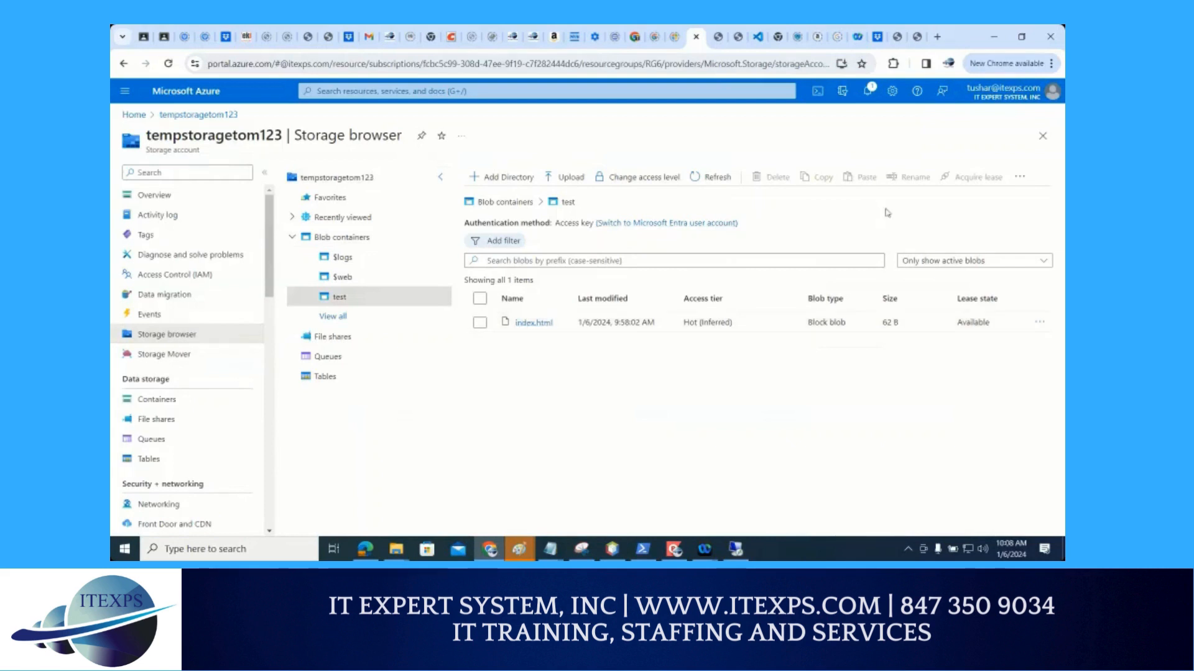
{"action": "left_click", "coordinate": [484, 324]}
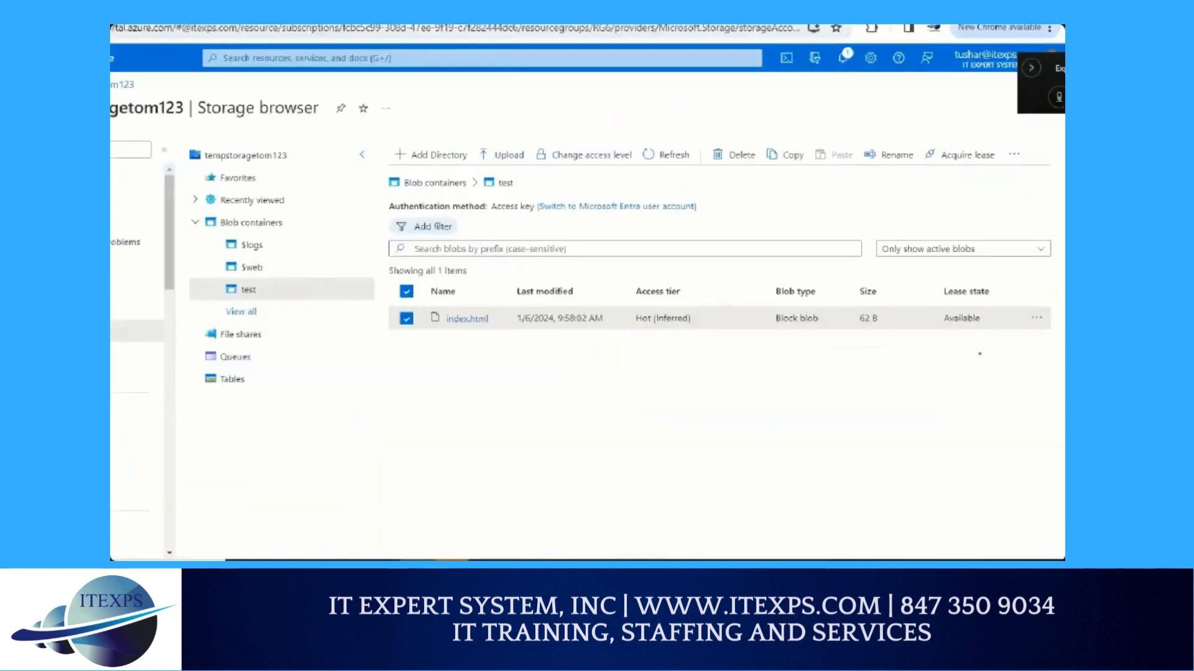
{"action": "mouse_move", "coordinate": [971, 149]}
{"action": "left_mouse_down"}
{"action": "mouse_move", "coordinate": [937, 151]}
{"action": "mouse_move", "coordinate": [950, 176]}
{"action": "mouse_move", "coordinate": [990, 152]}
{"action": "mouse_move", "coordinate": [972, 140]}
{"action": "left_mouse_up"}
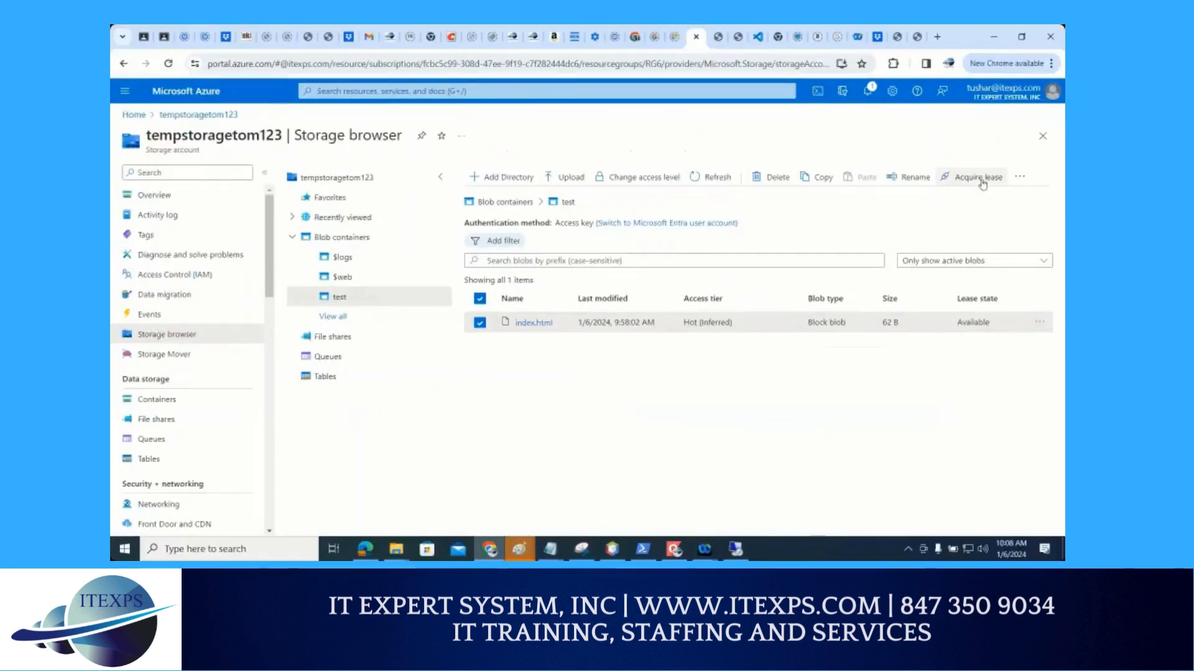
{"action": "left_click", "coordinate": [980, 178]}
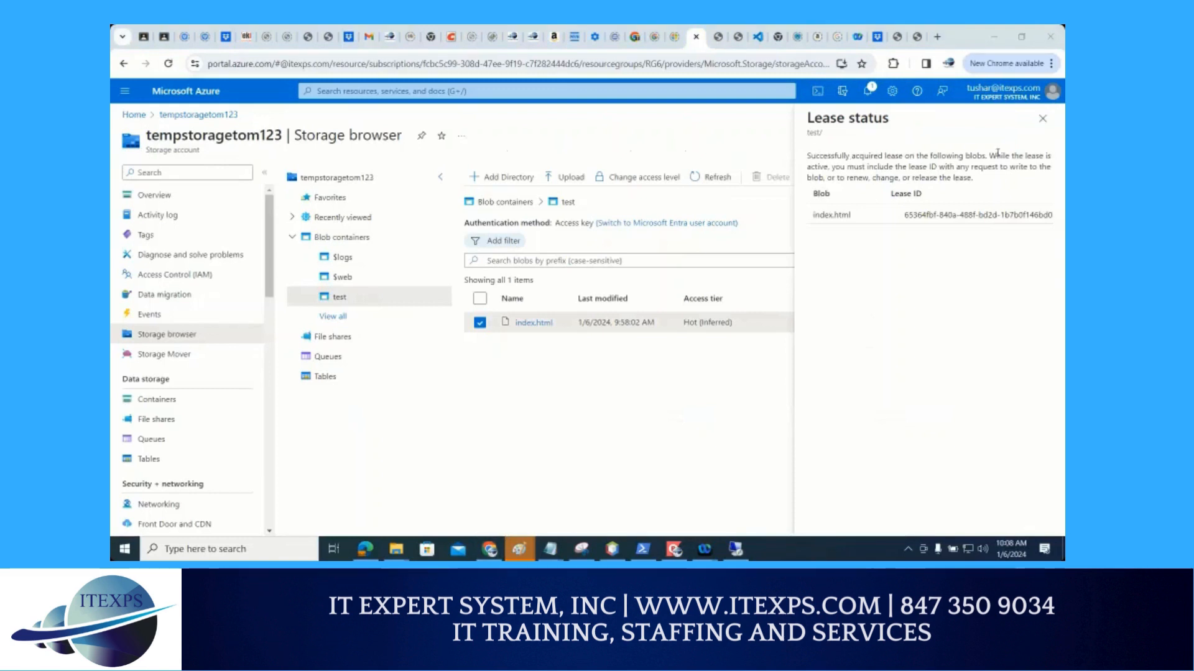
{"action": "left_click", "coordinate": [1042, 118]}
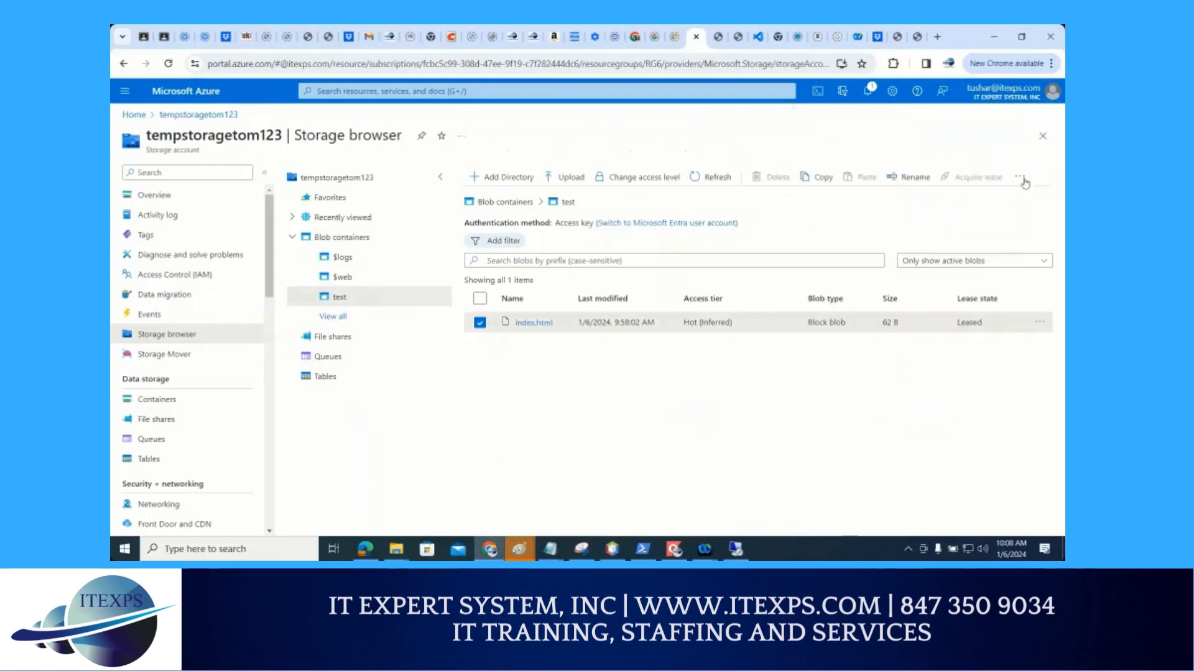
Break the lease on index.html in the test container and confirm
{"action": "left_click", "coordinate": [1042, 322]}
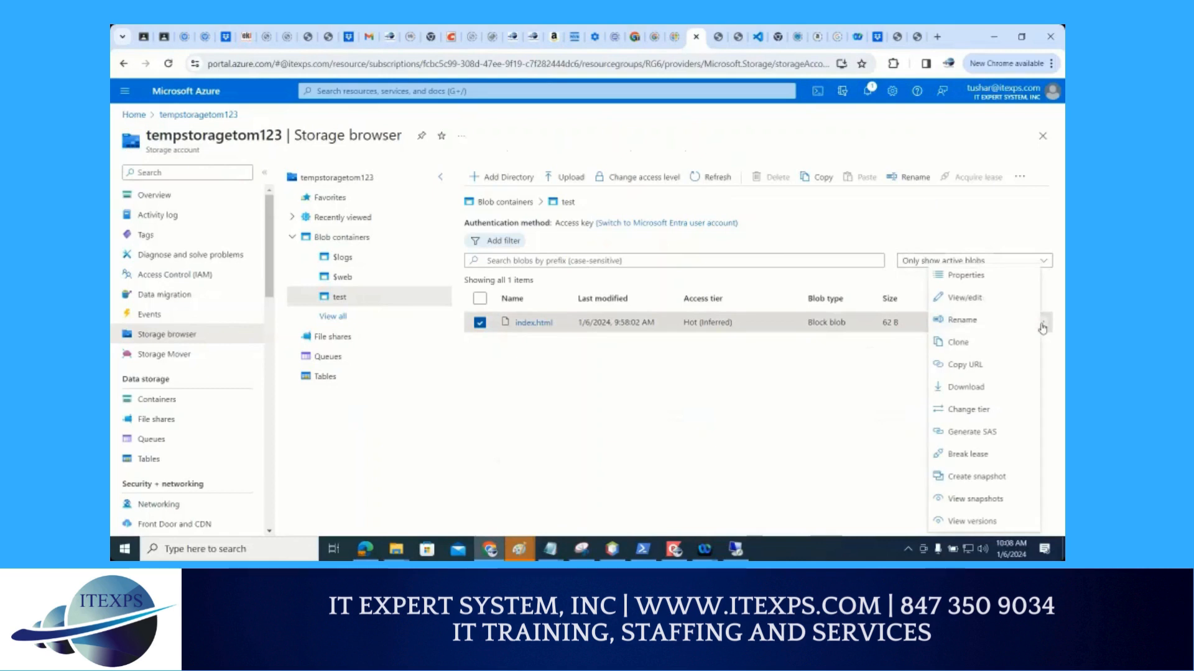
{"action": "left_click", "coordinate": [797, 424]}
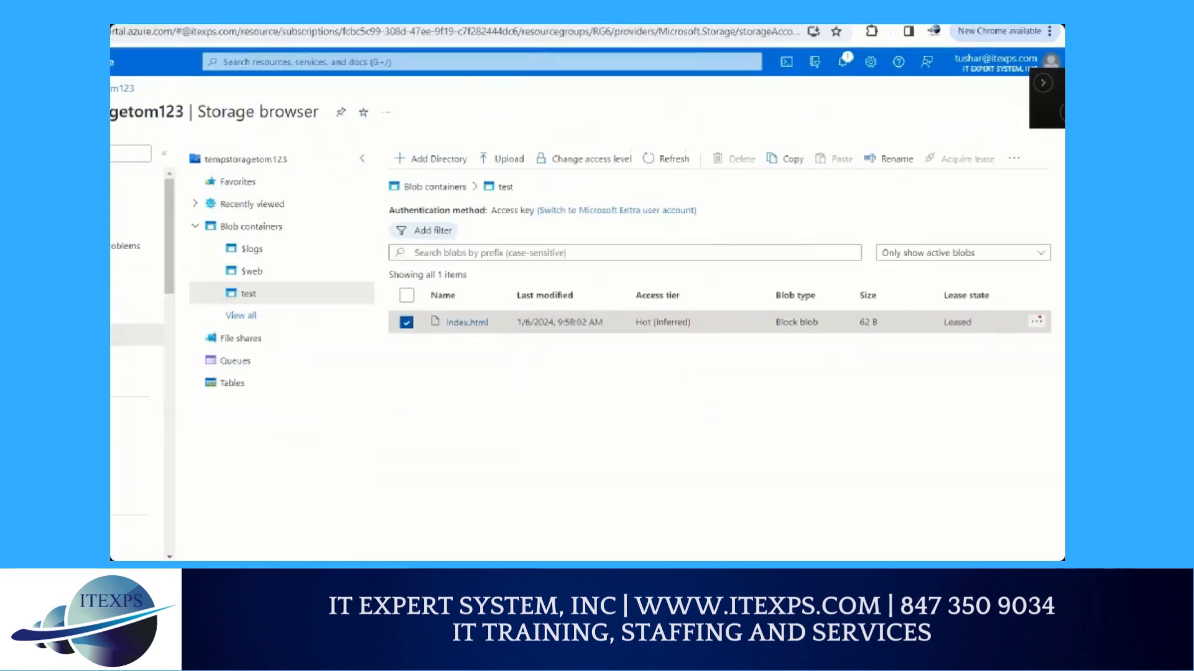
{"action": "mouse_move", "coordinate": [1039, 317]}
{"action": "left_mouse_down"}
{"action": "mouse_move", "coordinate": [1046, 335]}
{"action": "mouse_move", "coordinate": [721, 171]}
{"action": "left_mouse_up"}
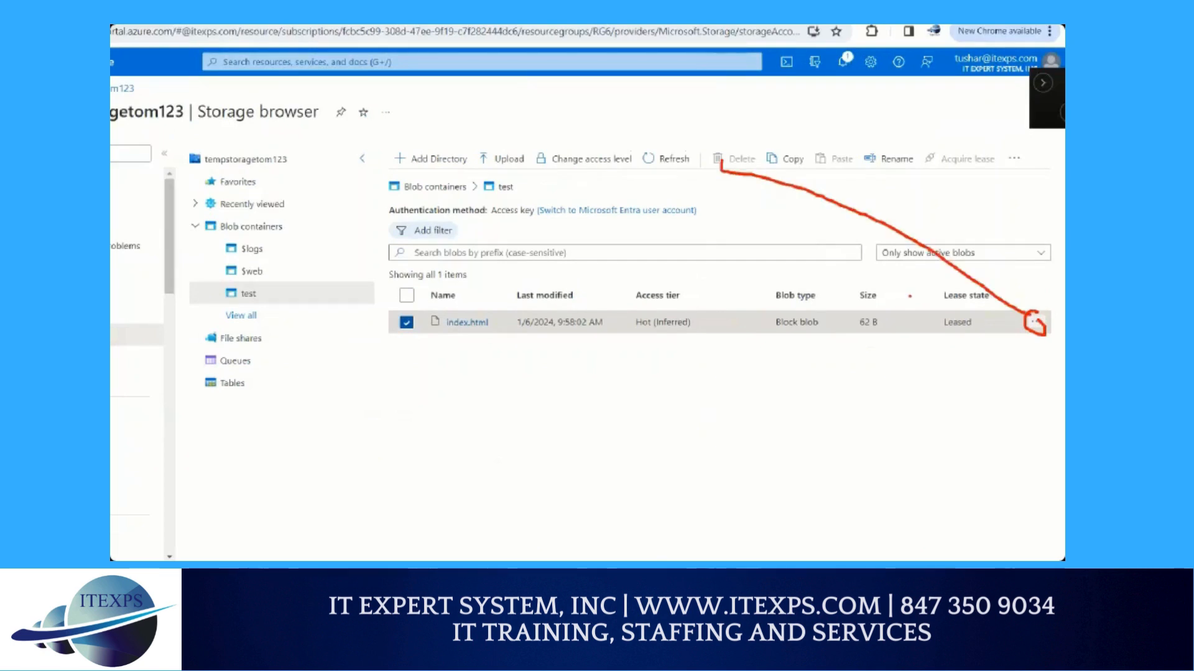
{"action": "left_click", "coordinate": [1035, 322]}
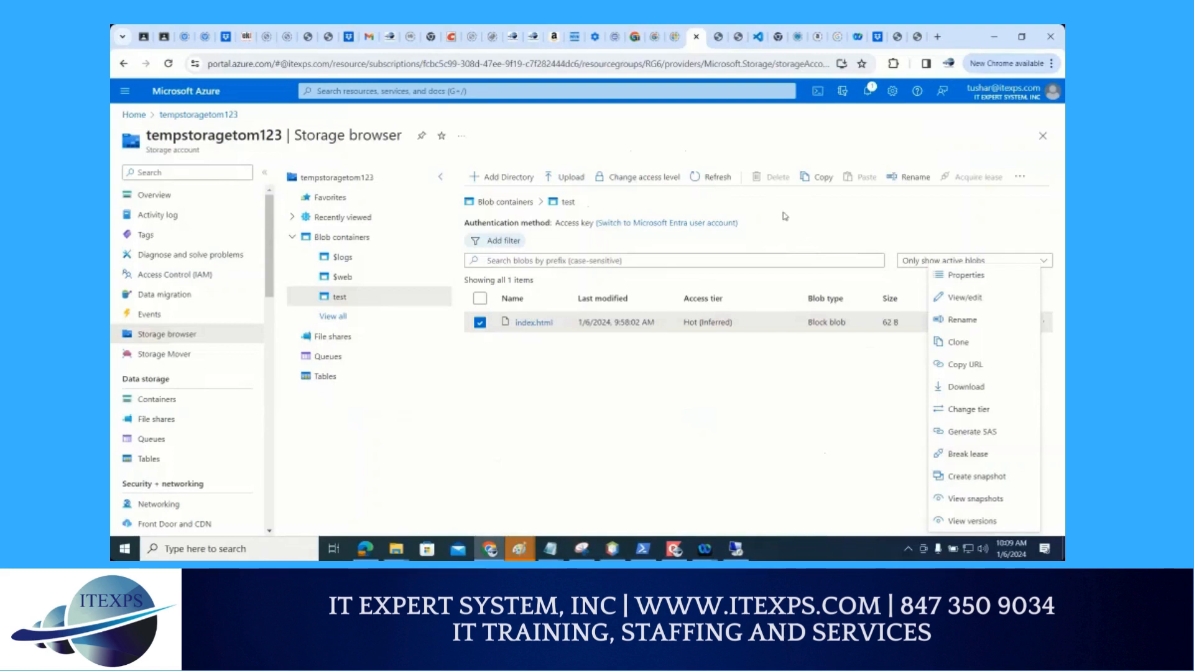
{"action": "left_click", "coordinate": [985, 457]}
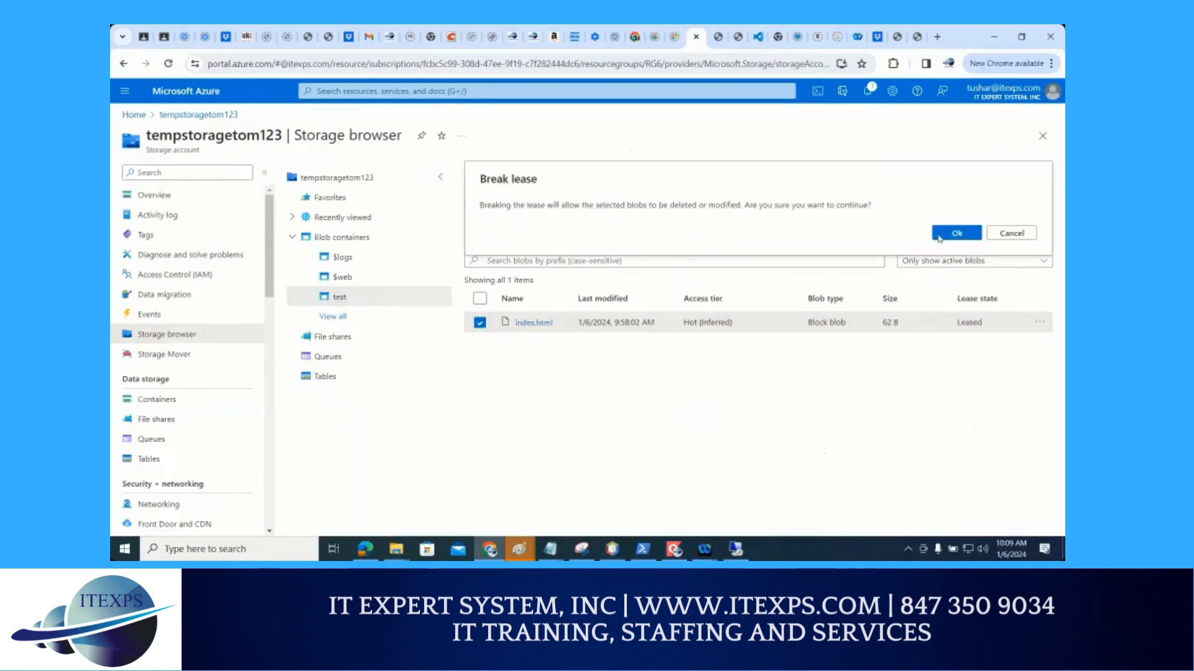
{"action": "left_click", "coordinate": [956, 233]}
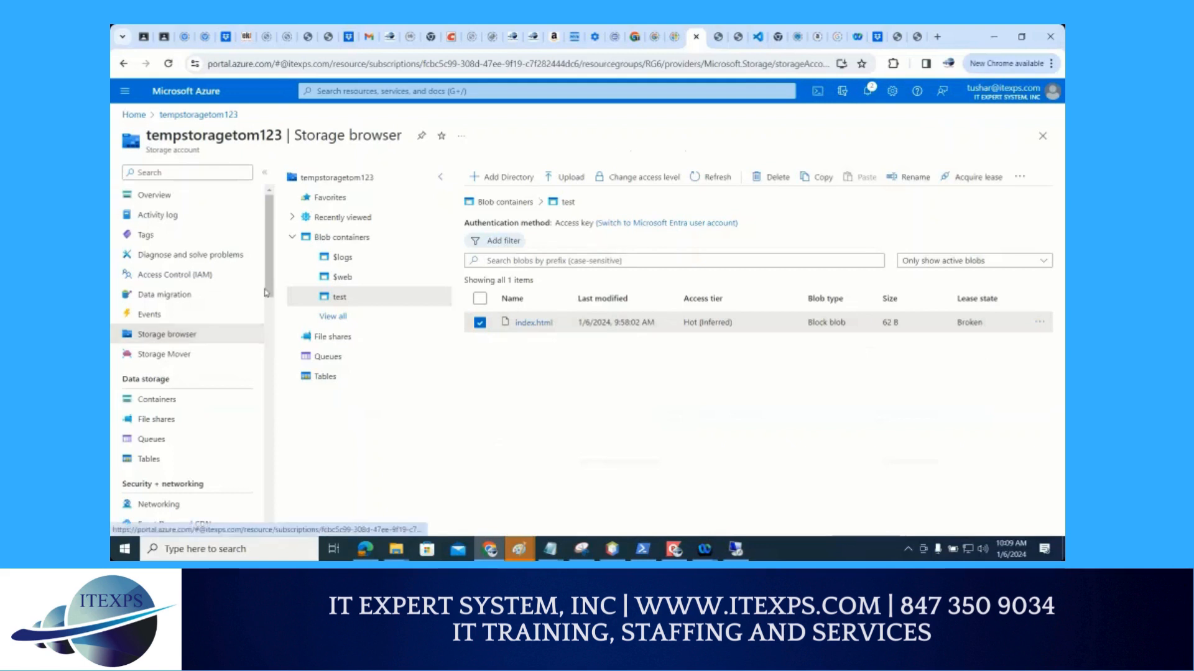
Browse the files in myfileshare, view the properties of data.txt, and return to the storage account's file shares
{"action": "left_click_drag", "start_coordinate": [267, 281], "coordinate": [267, 309]}
{"action": "left_click", "coordinate": [171, 303]}
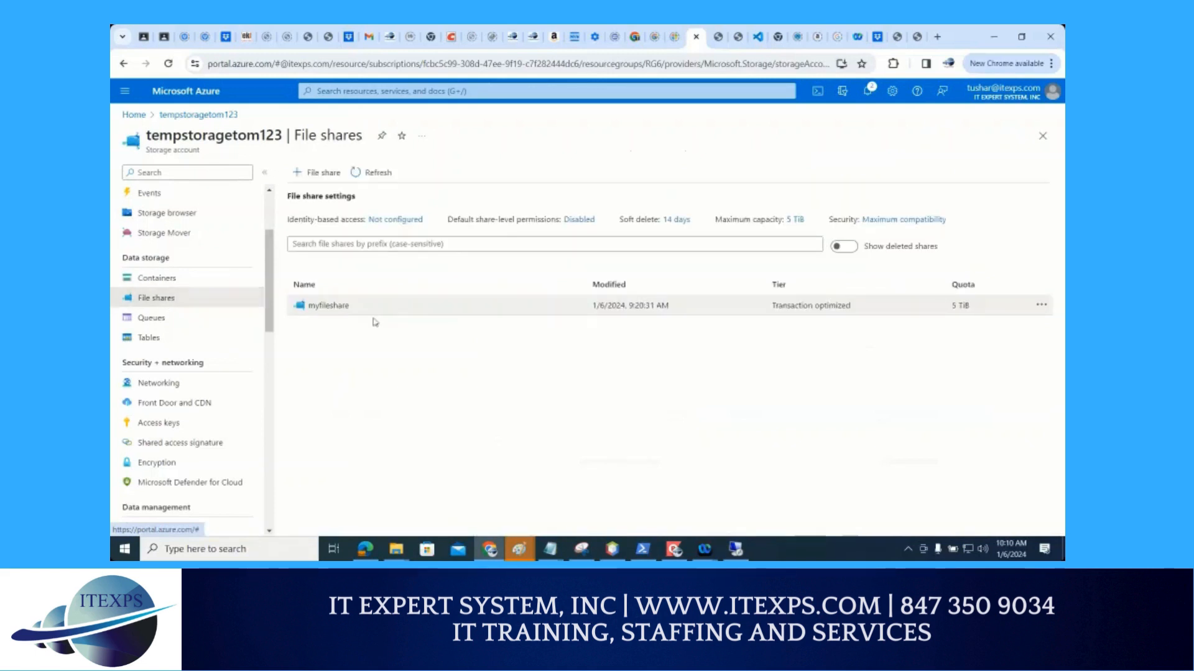
{"action": "left_click", "coordinate": [340, 306]}
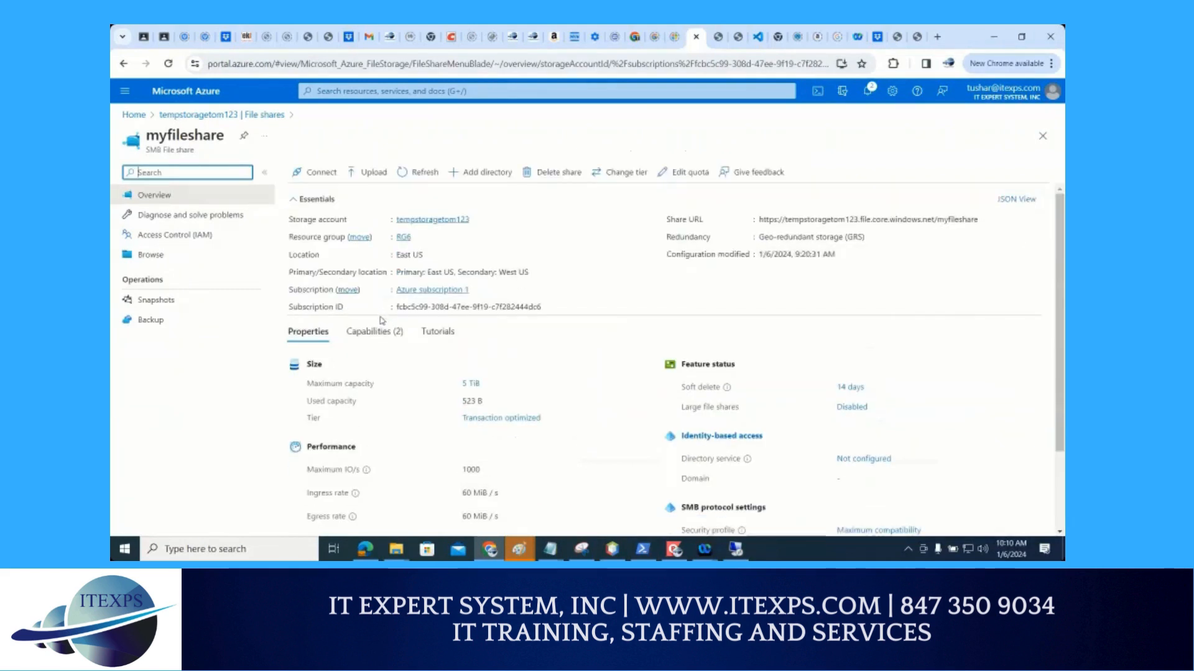
{"action": "left_click", "coordinate": [149, 260]}
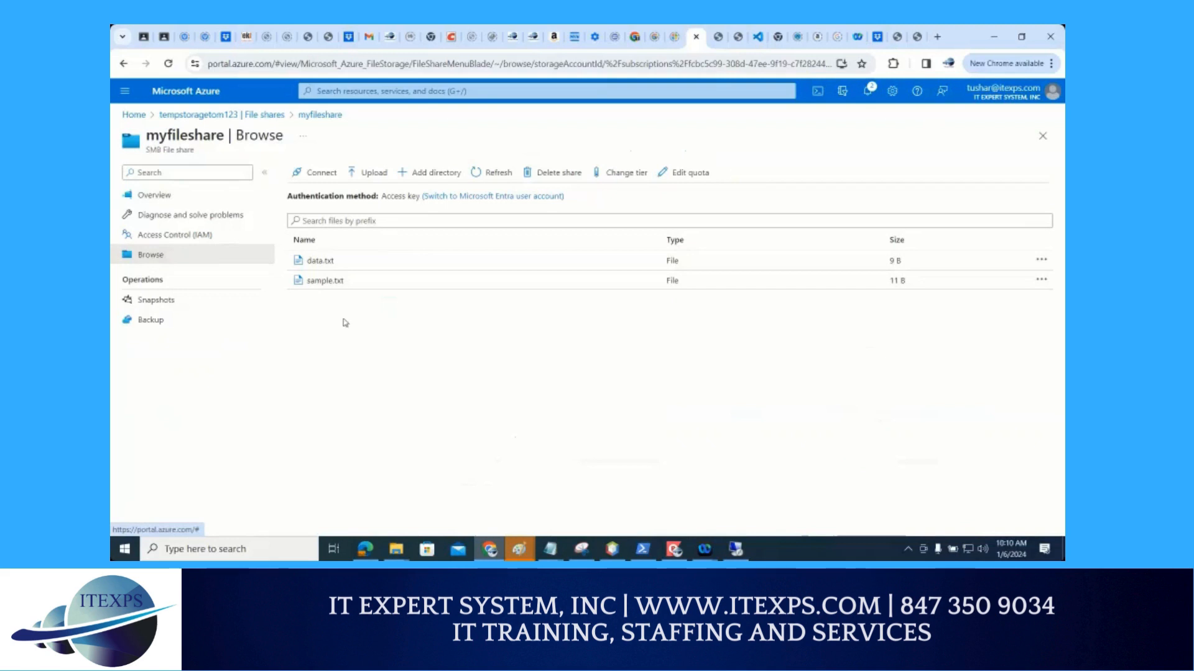
{"action": "left_click", "coordinate": [320, 261]}
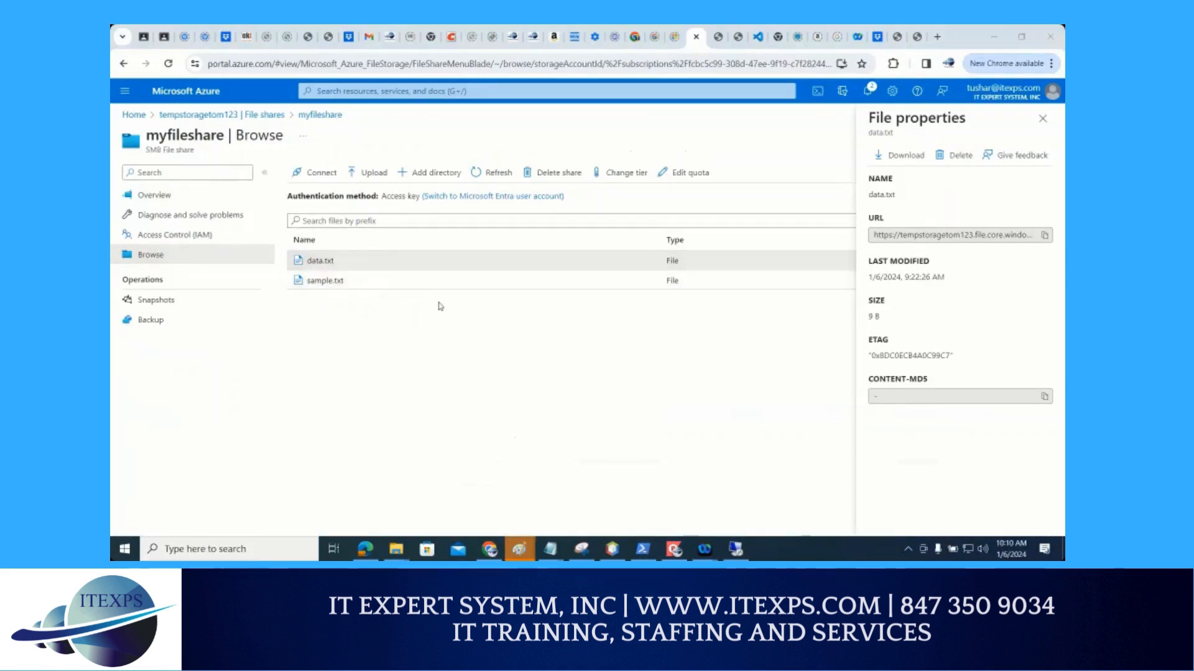
{"action": "left_click", "coordinate": [276, 117]}
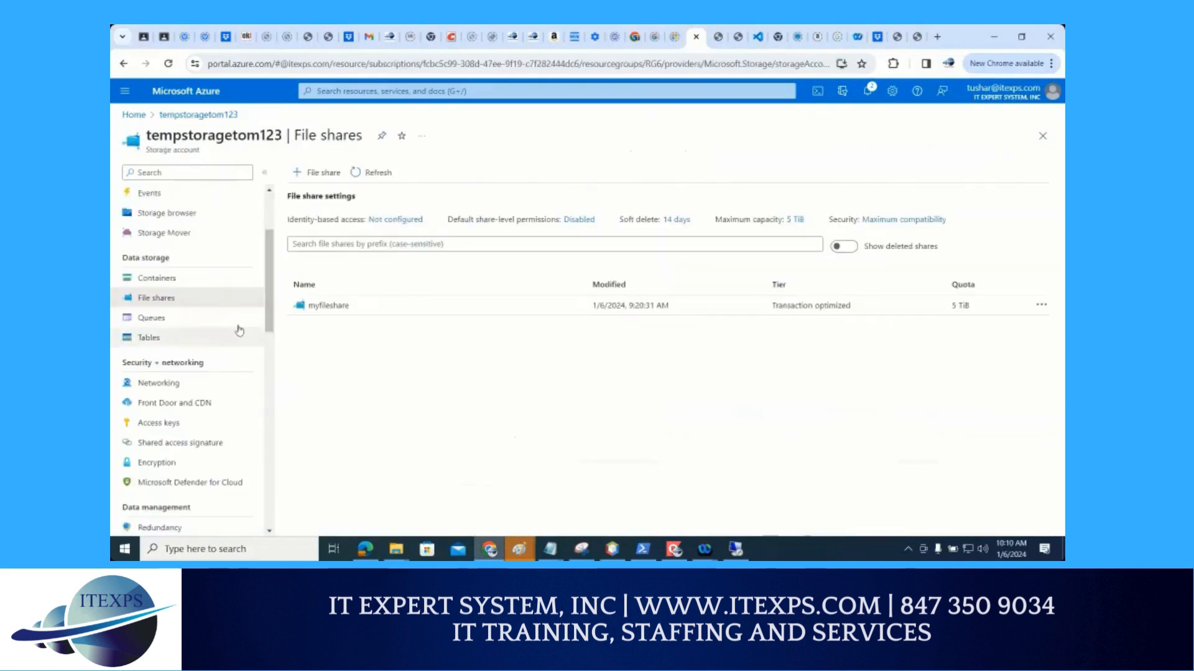
Open the test container from the storage account's containers, review the properties of index.html, and close them
{"action": "left_click", "coordinate": [160, 284]}
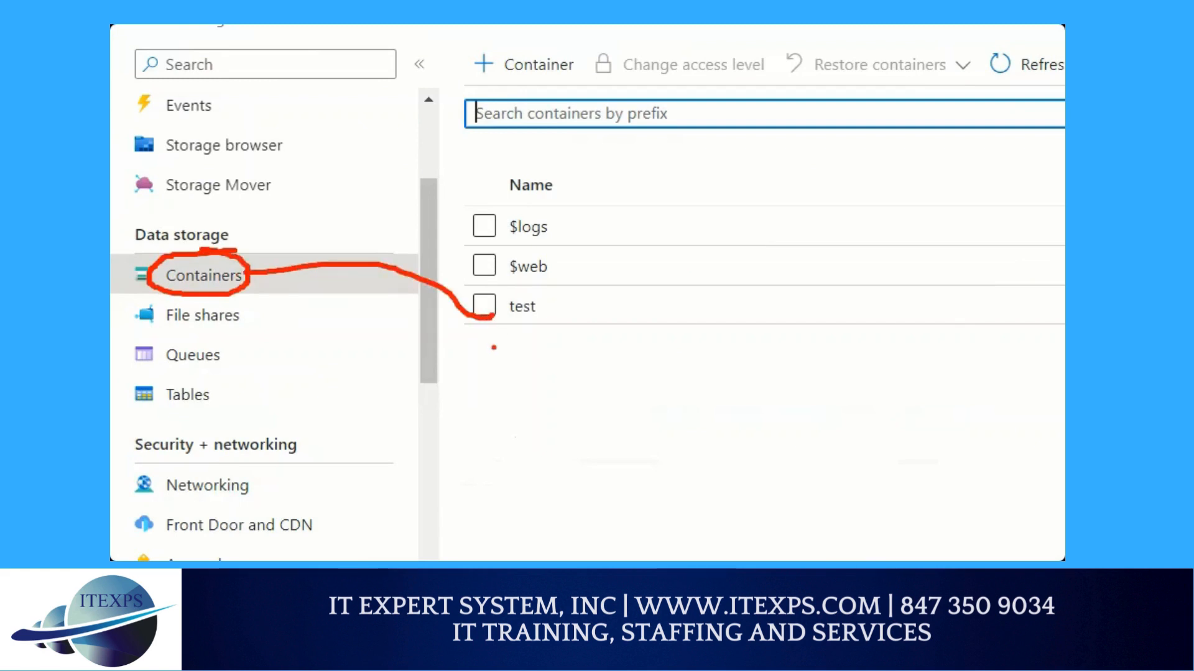
{"action": "left_click", "coordinate": [522, 306]}
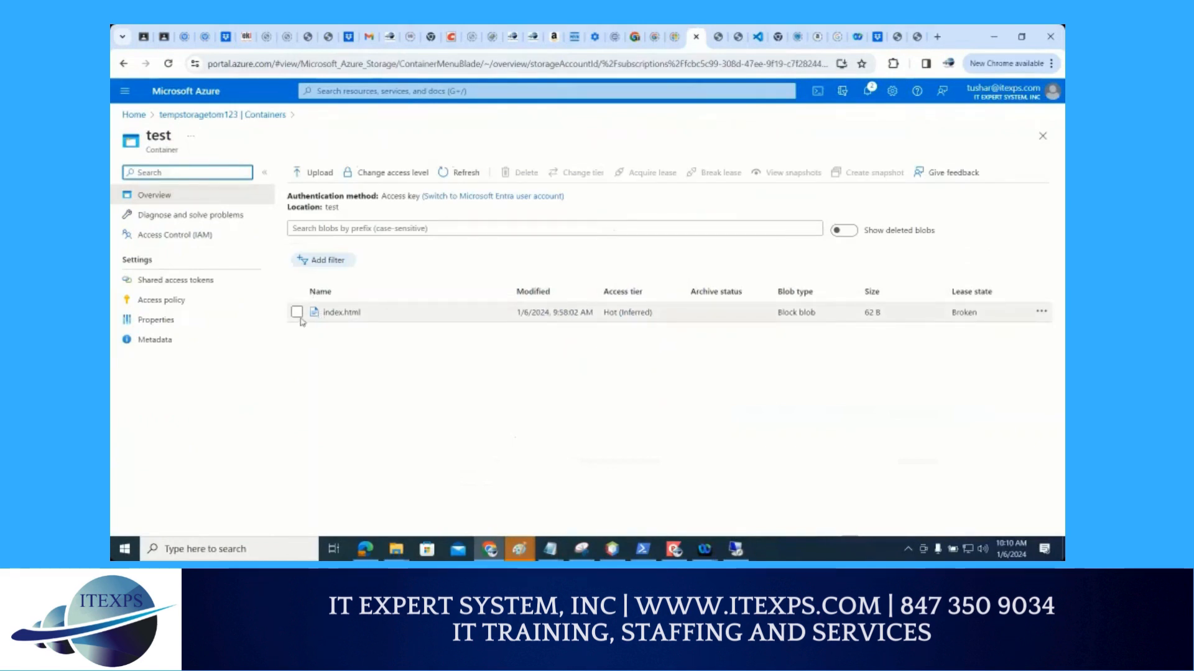
{"action": "left_click", "coordinate": [326, 312]}
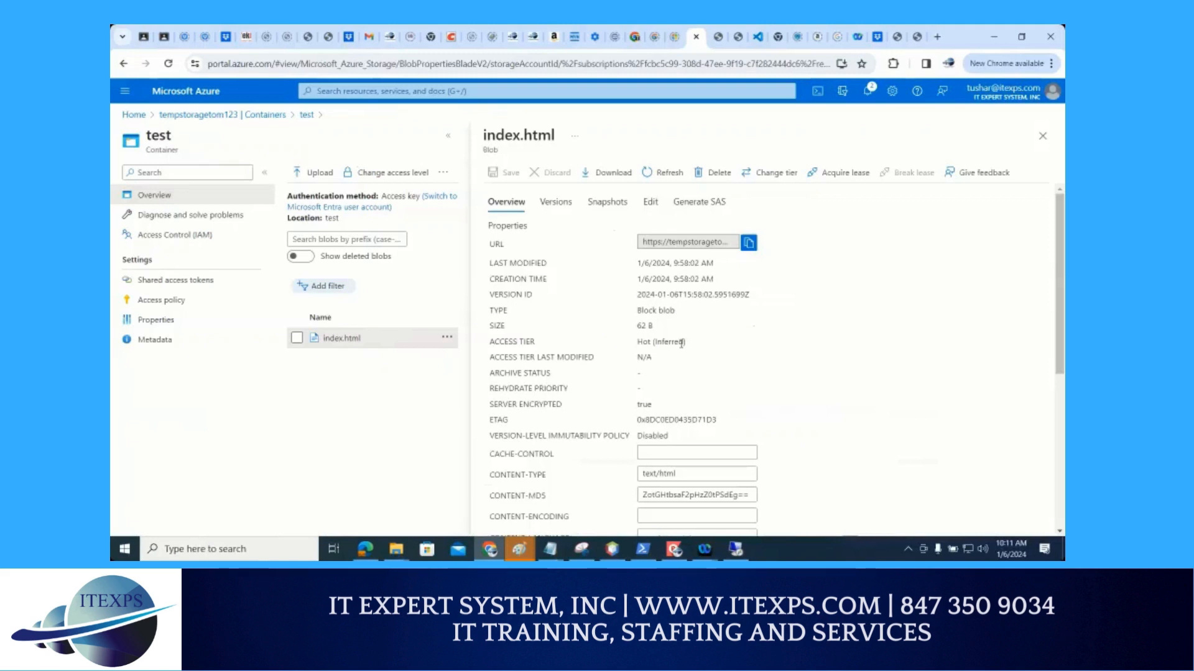
{"action": "scroll", "coordinate": [682, 342], "scroll_direction": "down", "scroll_amount": 5}
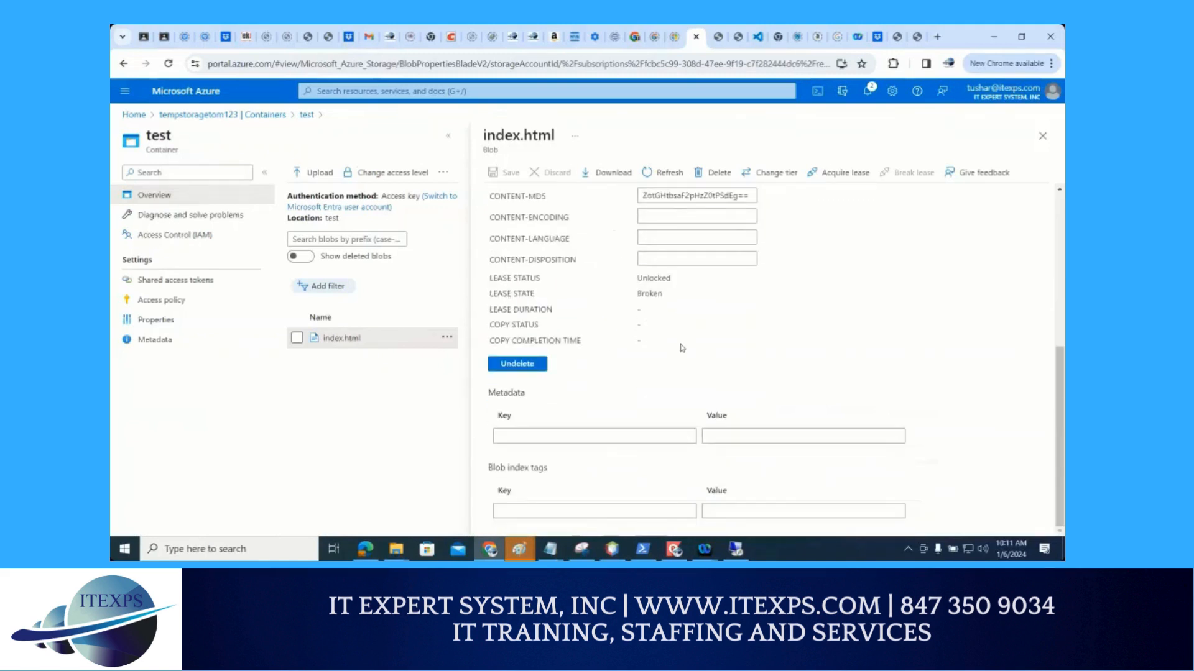
{"action": "scroll", "coordinate": [682, 347], "scroll_direction": "up", "scroll_amount": 5}
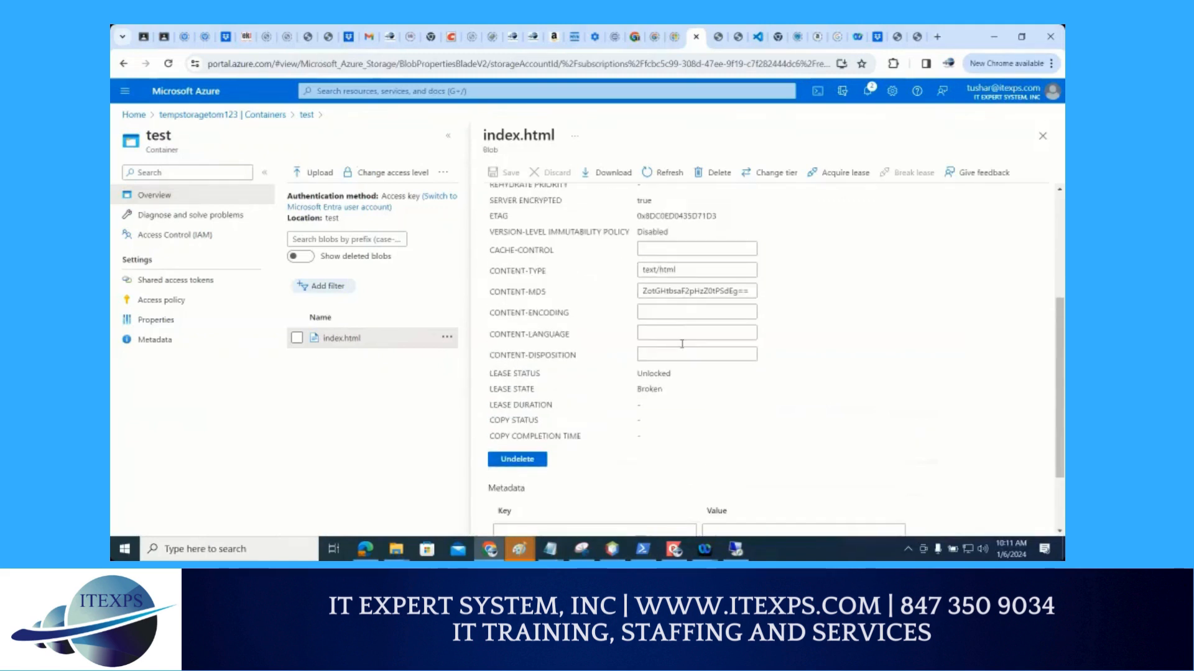
{"action": "left_click", "coordinate": [1042, 137]}
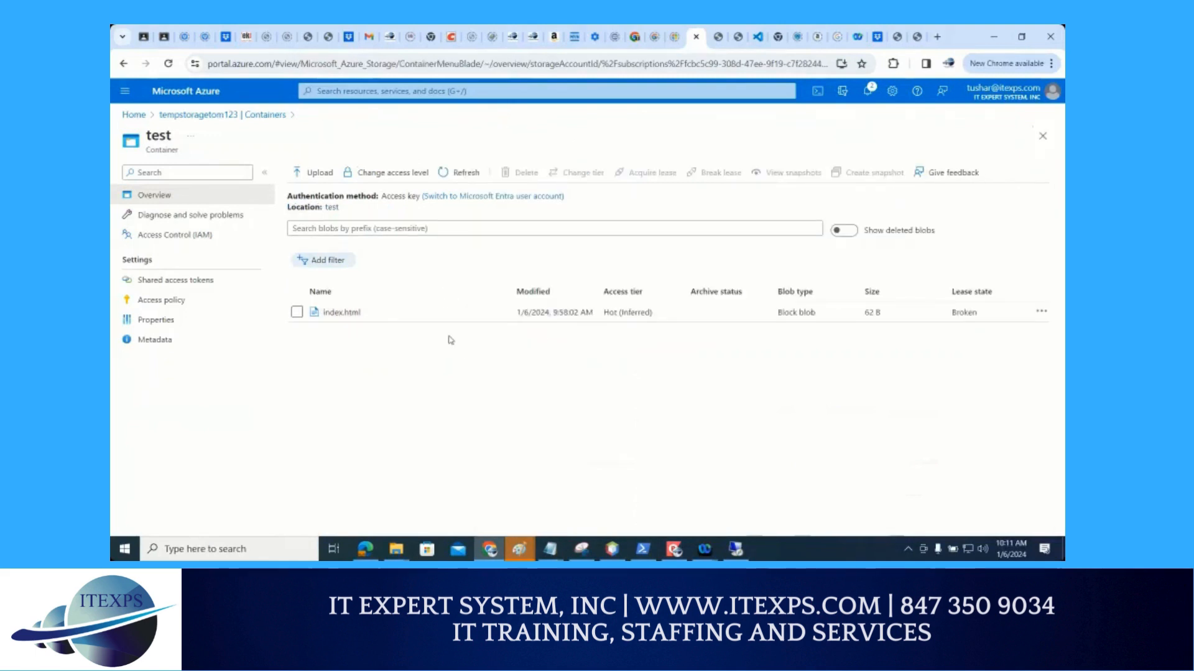
Examine the available blob actions for index.html in the test container
{"action": "left_click", "coordinate": [1039, 312]}
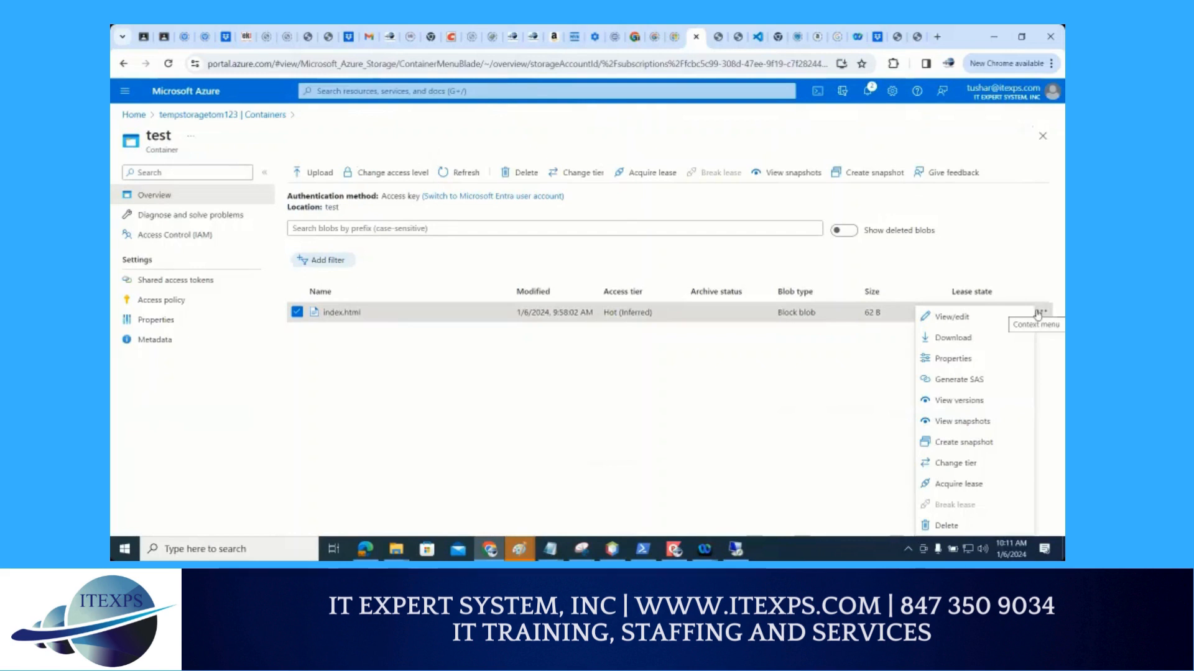
{"action": "left_click", "coordinate": [1038, 313]}
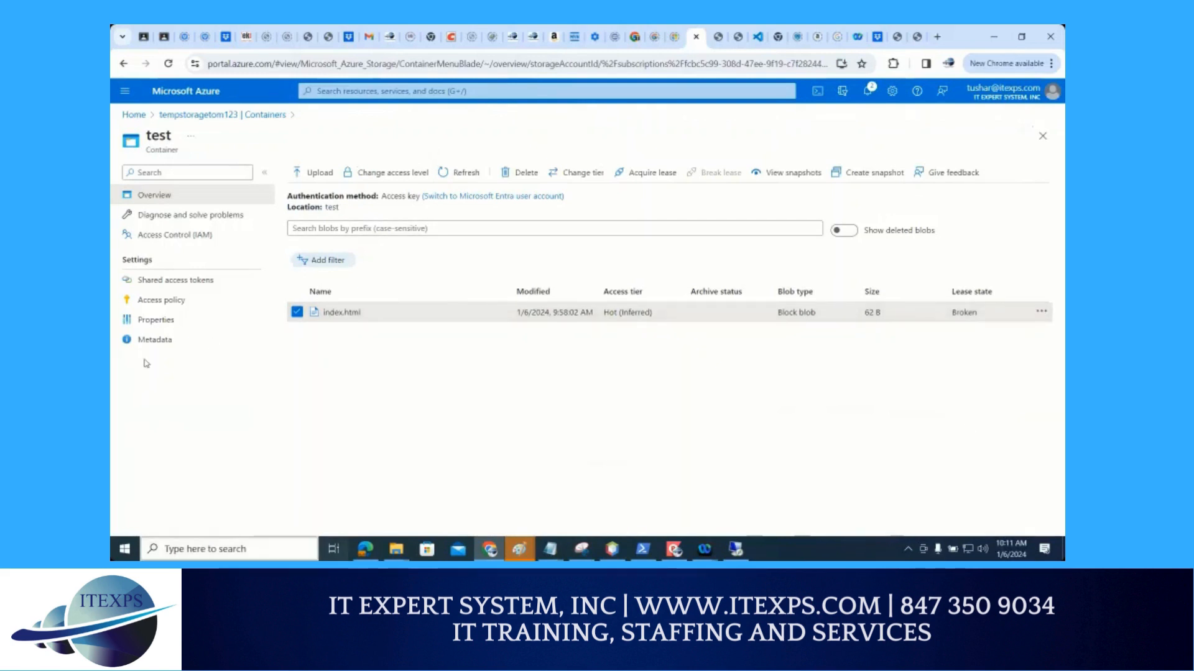
{"action": "left_click", "coordinate": [1043, 312]}
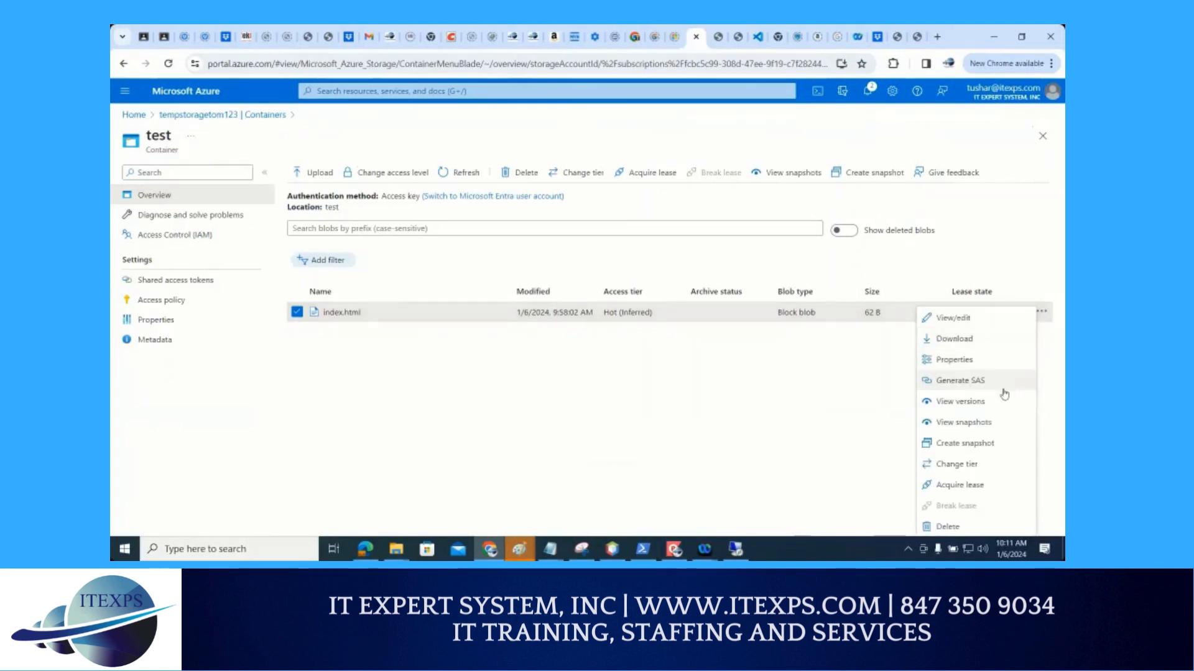
{"action": "left_click", "coordinate": [650, 395]}
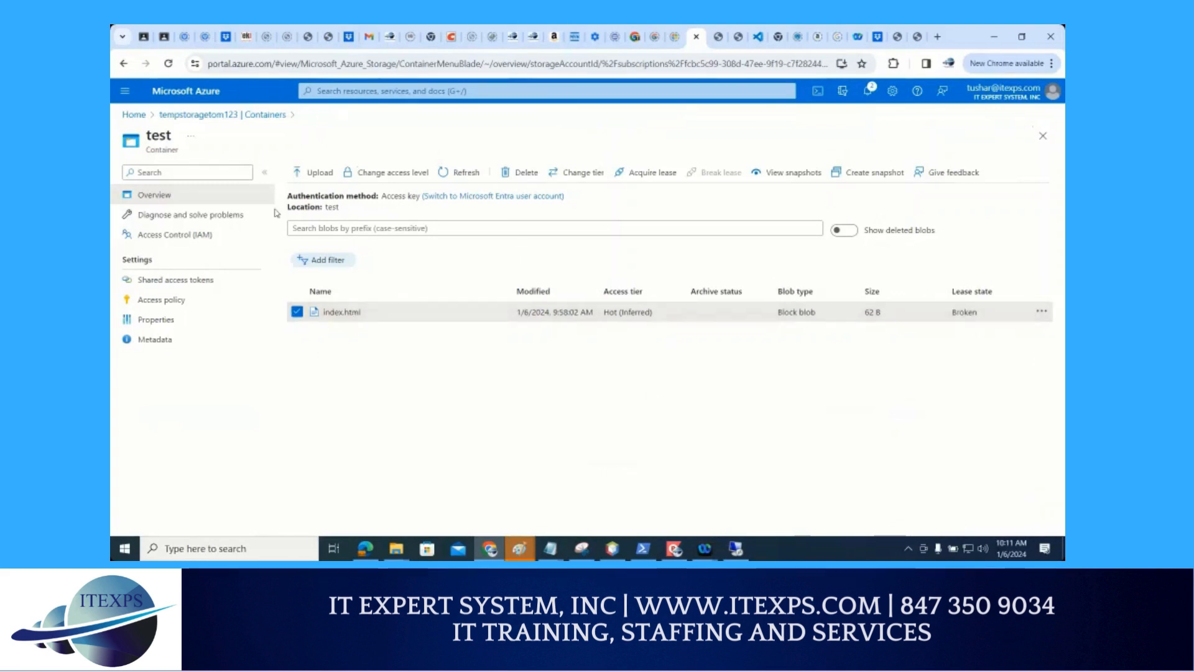
Reopen the tempstoragetom123 storage account from the portal home page and open its test container
{"action": "left_click", "coordinate": [124, 64]}
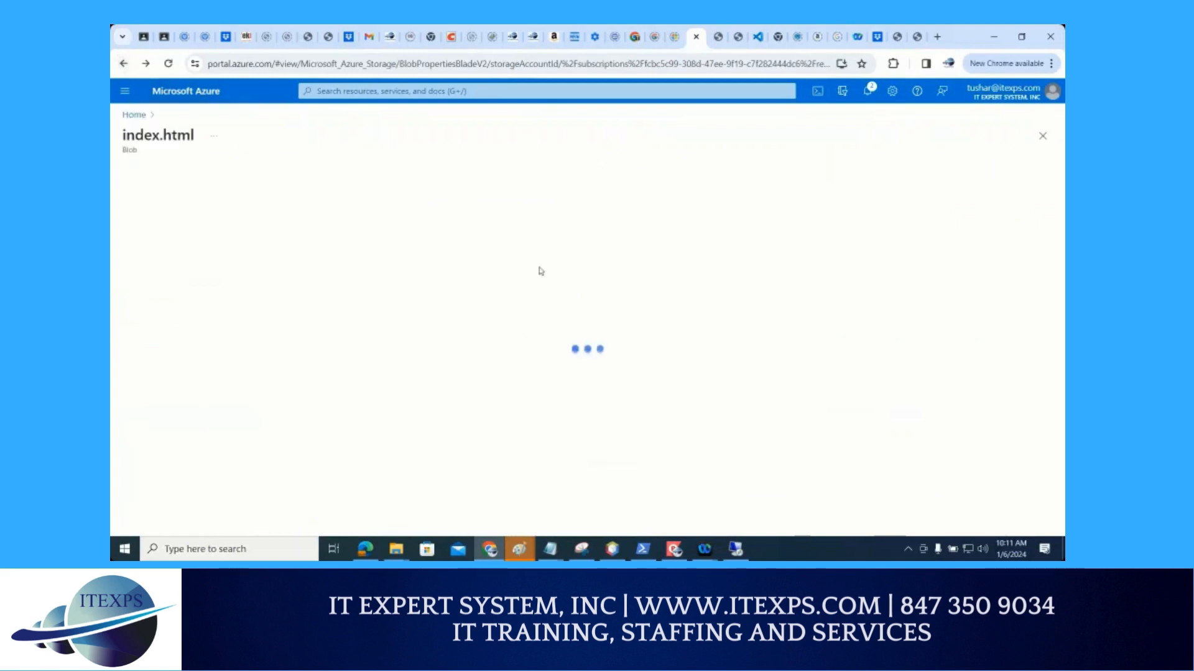
{"action": "left_click", "coordinate": [135, 119]}
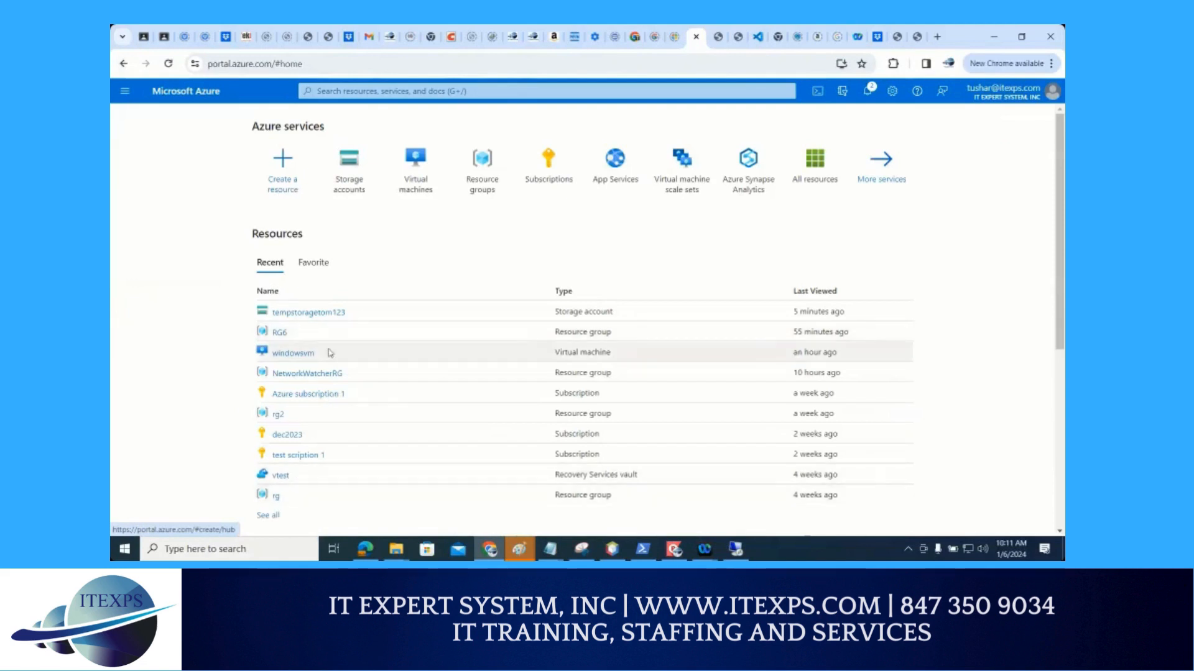
{"action": "left_click", "coordinate": [323, 315]}
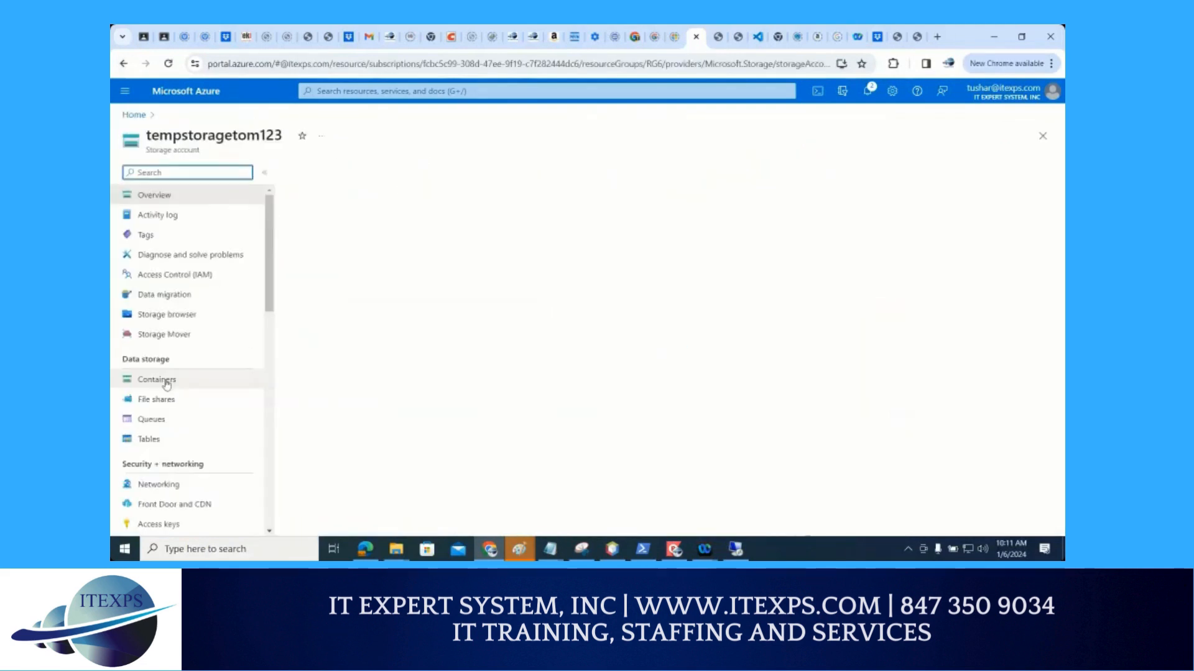
{"action": "left_click", "coordinate": [164, 381]}
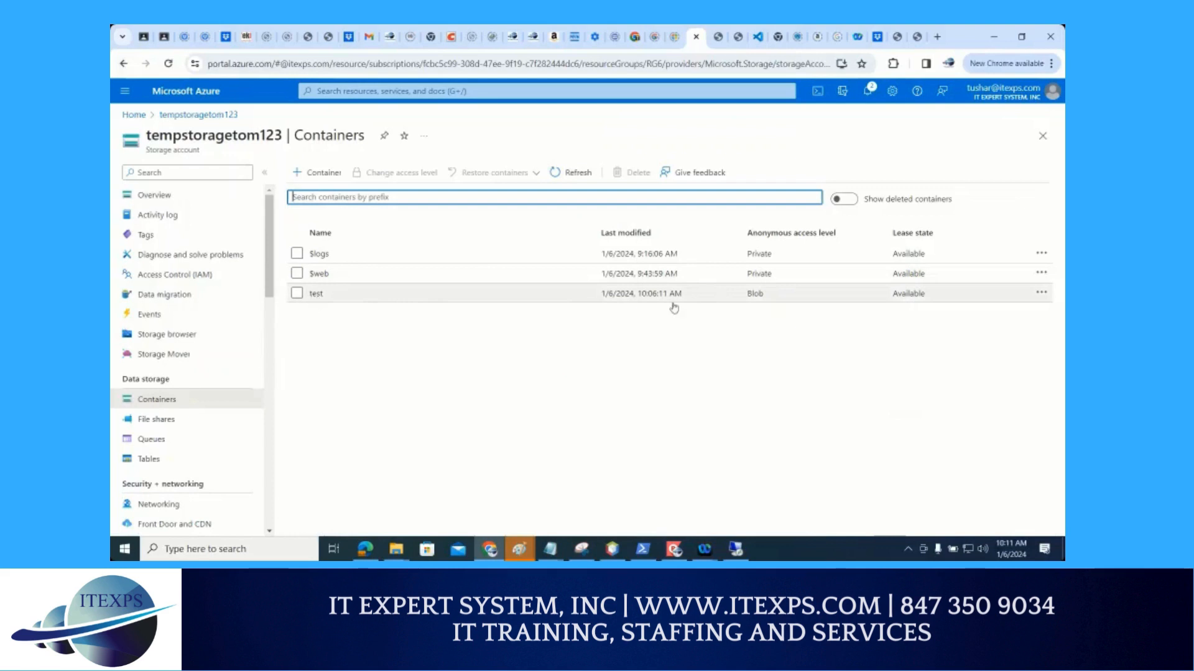
{"action": "left_click", "coordinate": [1041, 294]}
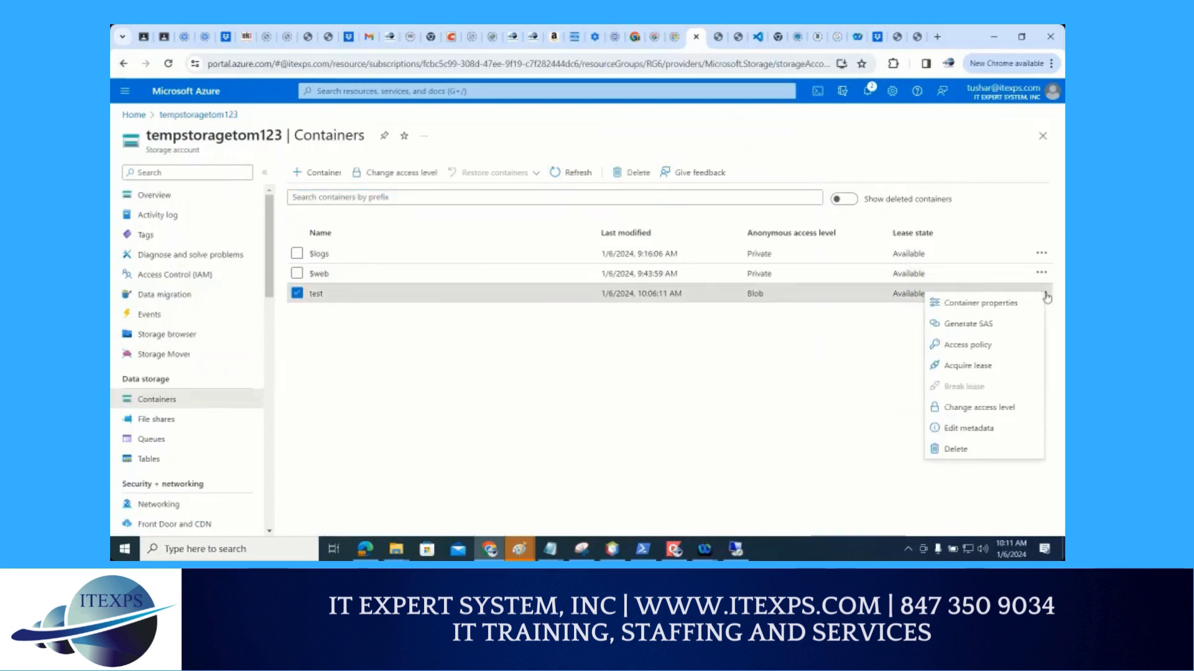
{"action": "left_click", "coordinate": [323, 296]}
{"action": "left_click", "coordinate": [318, 294]}
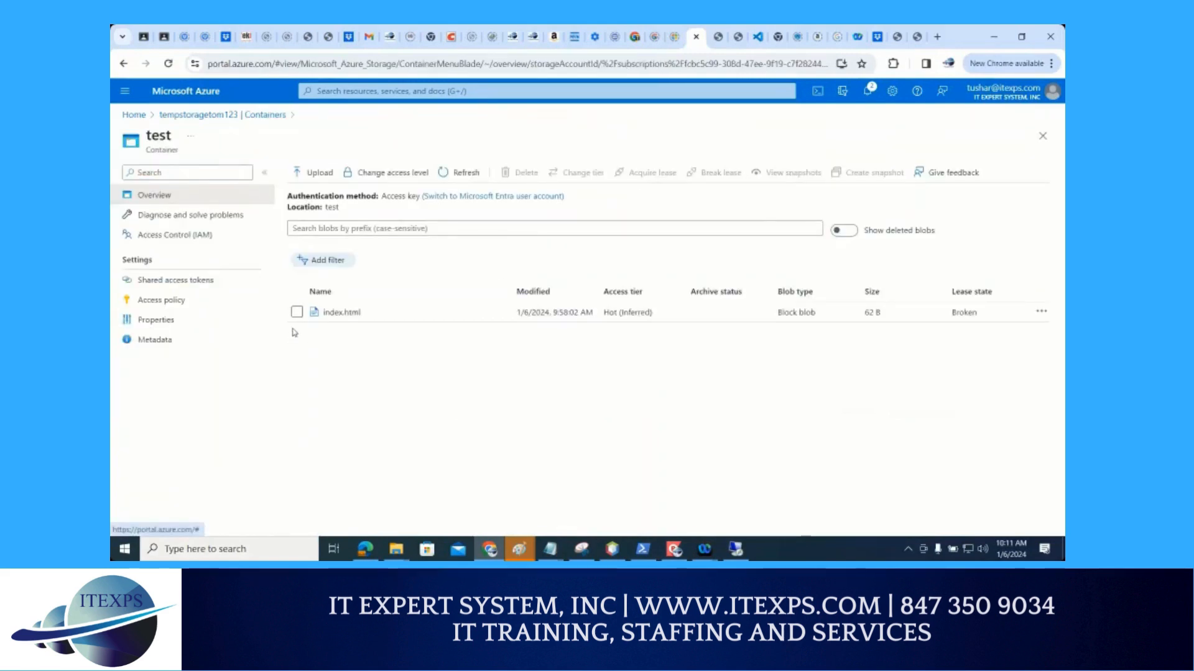
Open index.html in the test container for editing, add 22 to the end of its heading text, and save the blob
{"action": "left_click", "coordinate": [297, 313]}
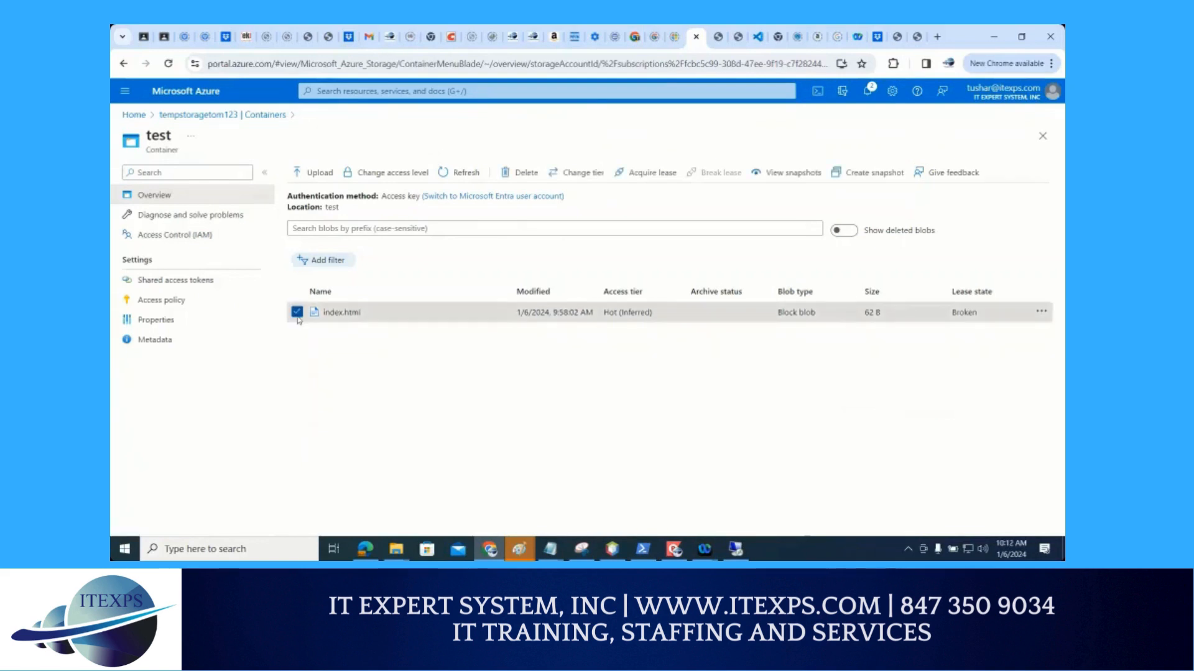
{"action": "left_click", "coordinate": [1042, 312]}
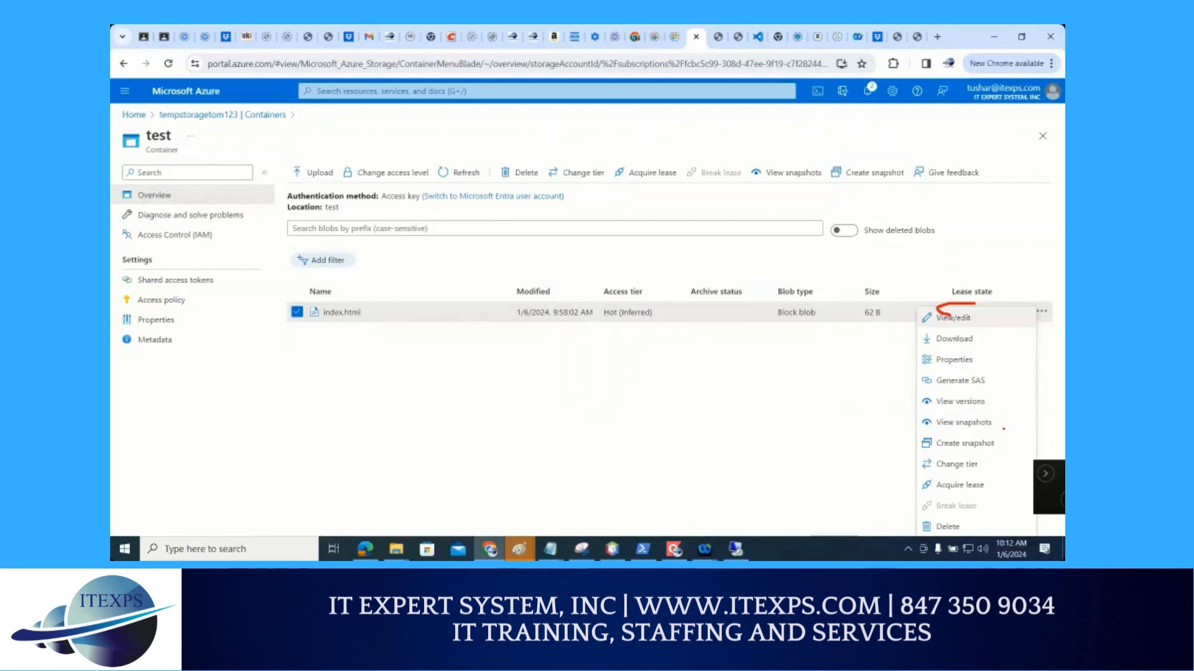
{"action": "left_click_drag", "start_coordinate": [933, 410], "coordinate": [963, 405]}
{"action": "left_click_drag", "start_coordinate": [406, 206], "coordinate": [467, 208]}
{"action": "left_click_drag", "start_coordinate": [488, 208], "coordinate": [616, 207]}
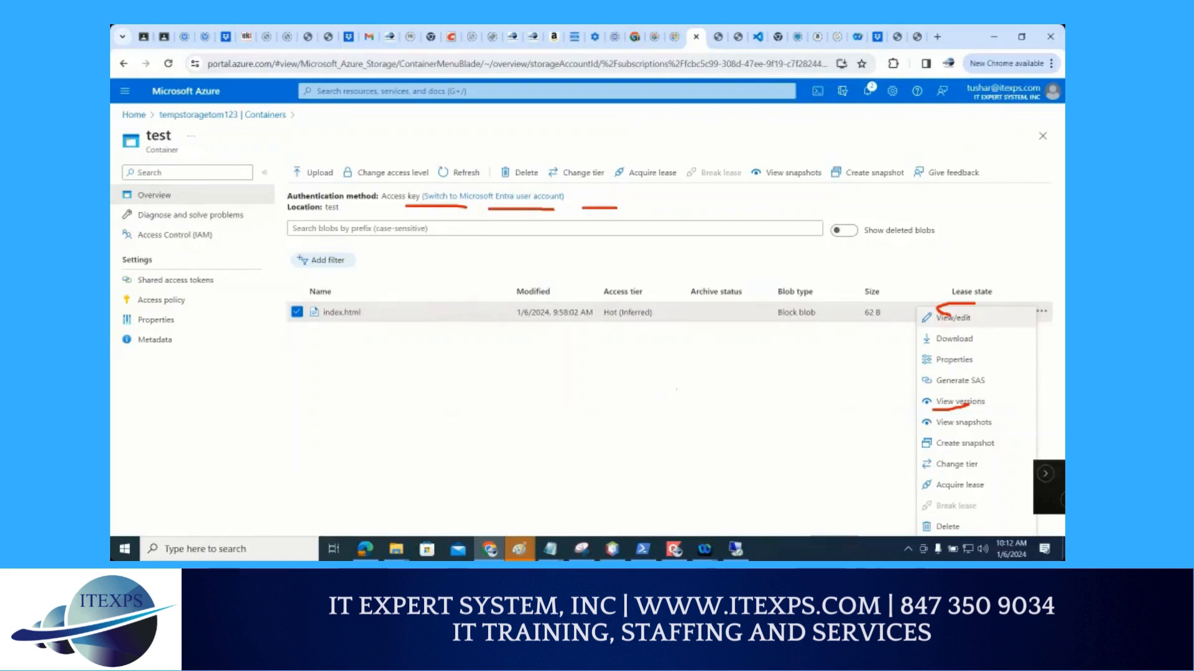
{"action": "key", "text": "Escape"}
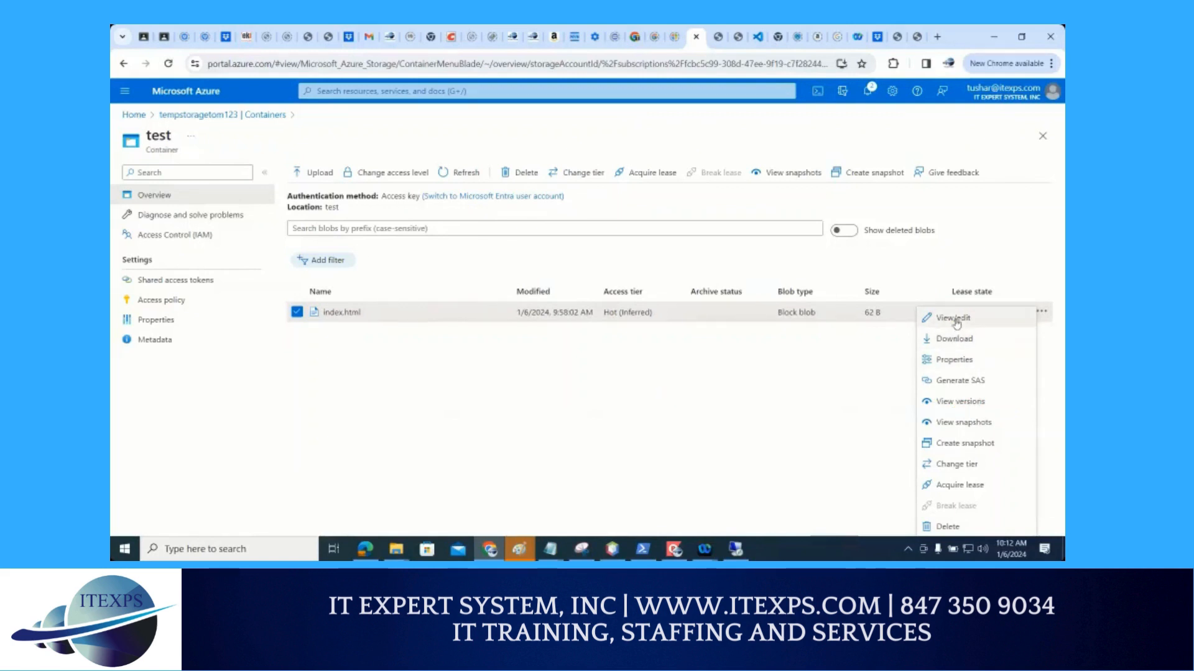
{"action": "left_click", "coordinate": [954, 317]}
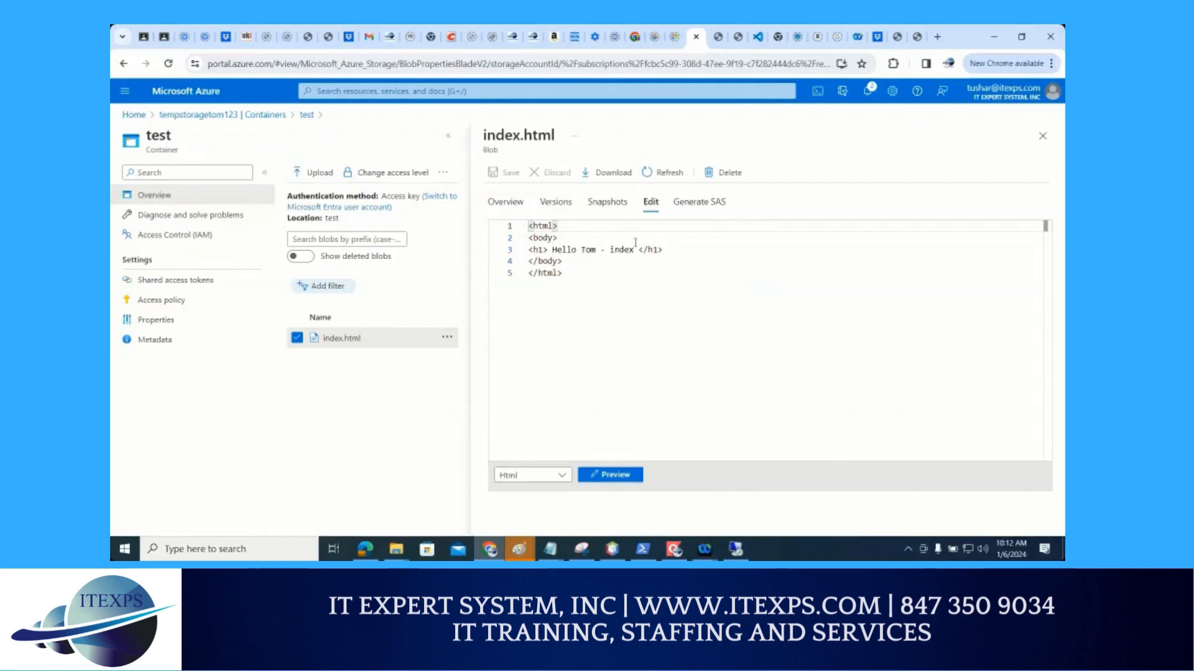
{"action": "left_click", "coordinate": [637, 249]}
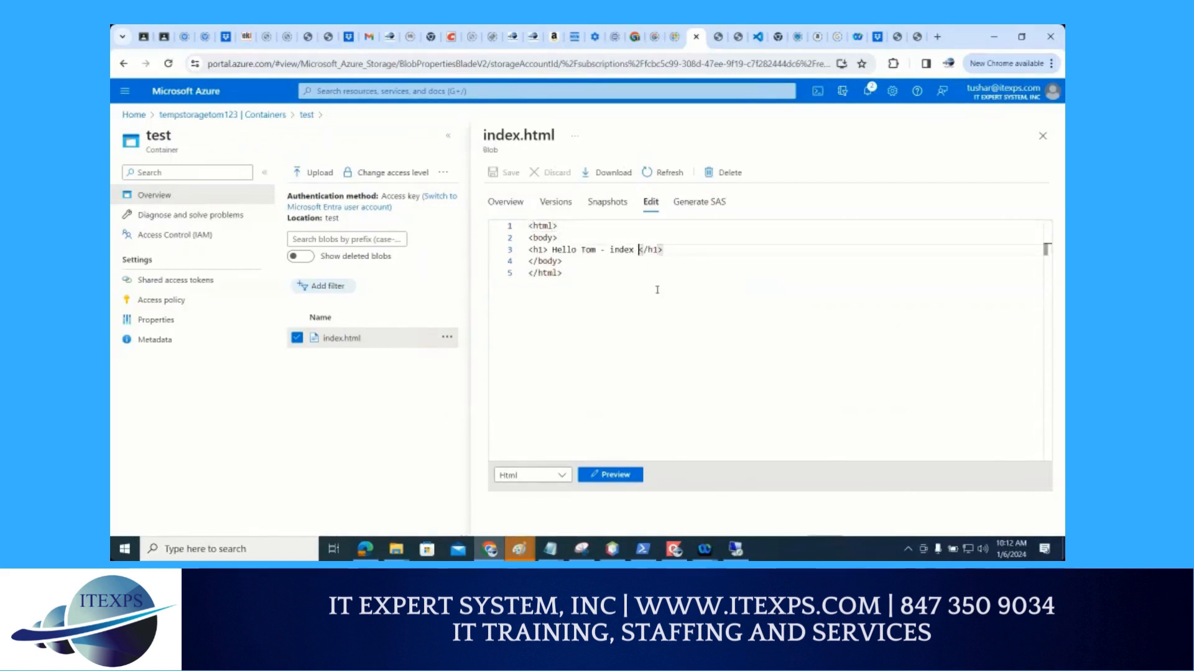
{"action": "type", "text": "22"}
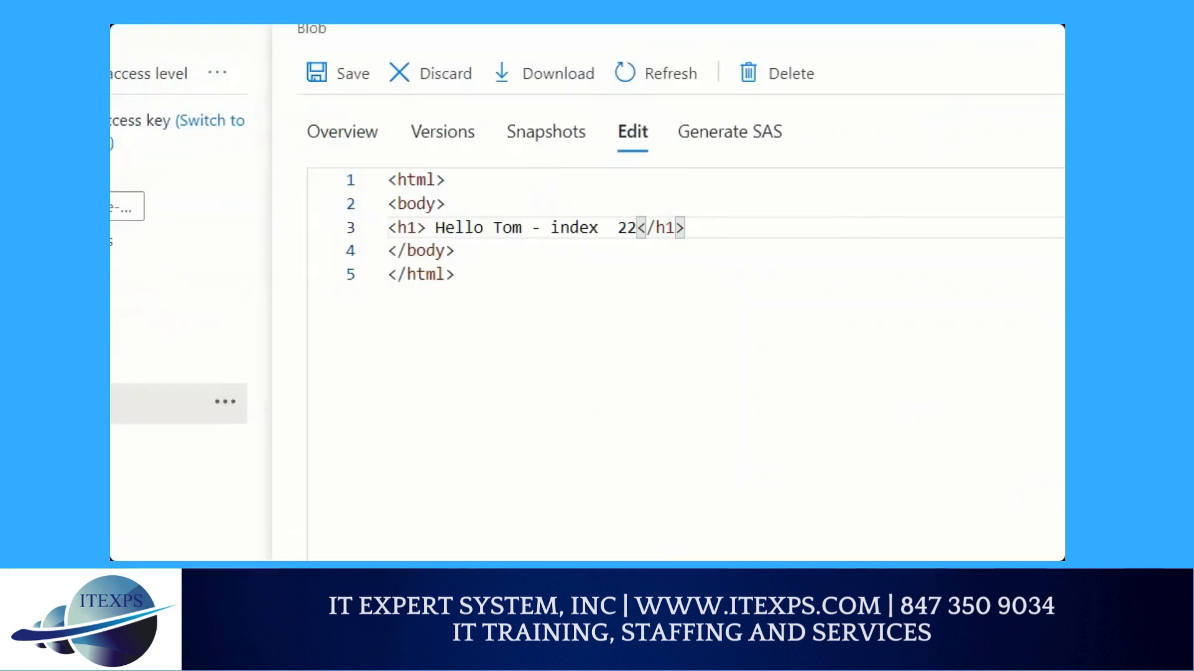
{"action": "mouse_move", "coordinate": [627, 252]}
{"action": "left_mouse_down"}
{"action": "mouse_move", "coordinate": [660, 260]}
{"action": "mouse_move", "coordinate": [602, 298]}
{"action": "mouse_move", "coordinate": [352, 131]}
{"action": "mouse_move", "coordinate": [376, 127]}
{"action": "mouse_move", "coordinate": [364, 141]}
{"action": "left_mouse_up"}
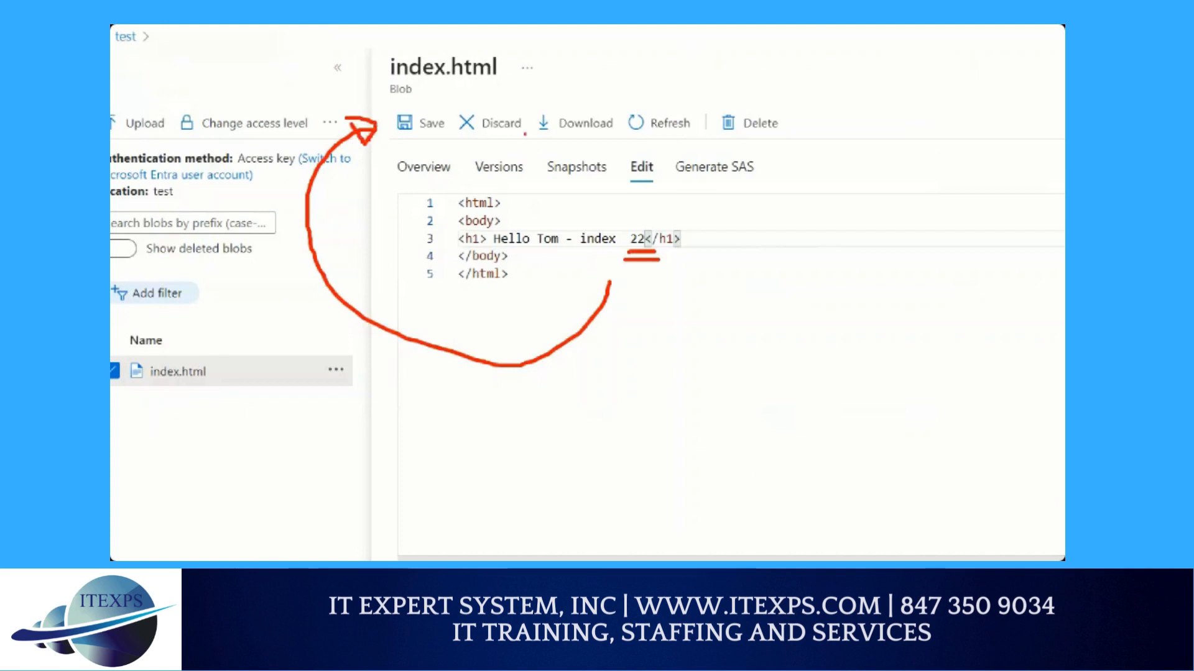
{"action": "left_click_drag", "start_coordinate": [505, 143], "coordinate": [528, 142]}
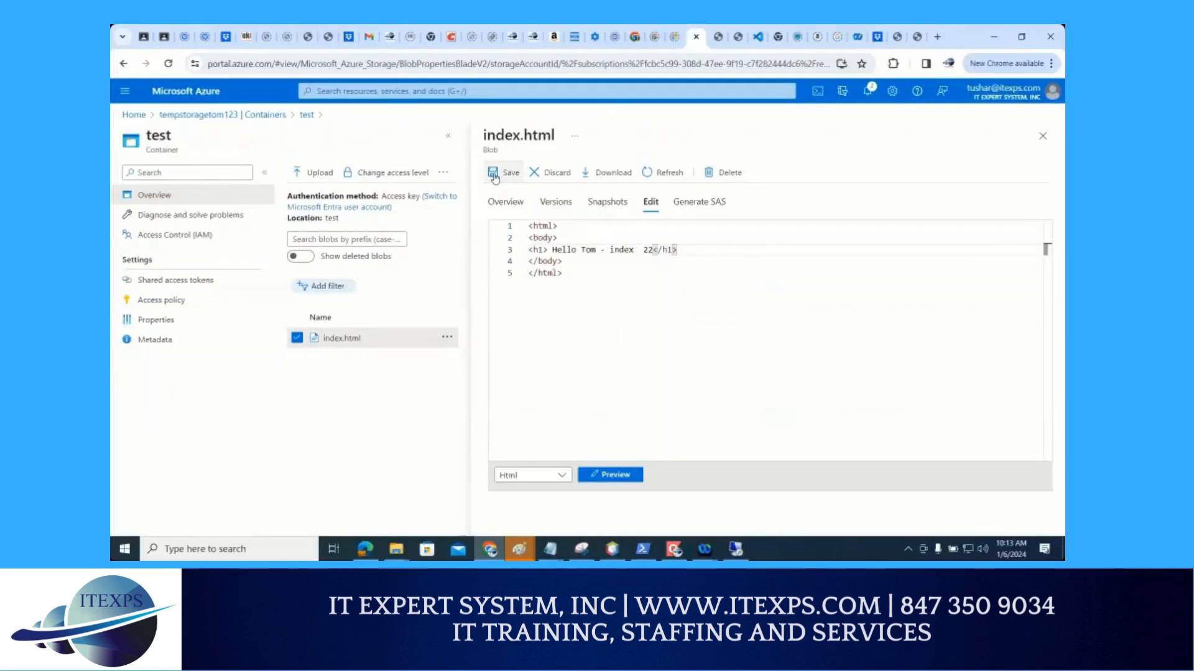
{"action": "left_click", "coordinate": [495, 176]}
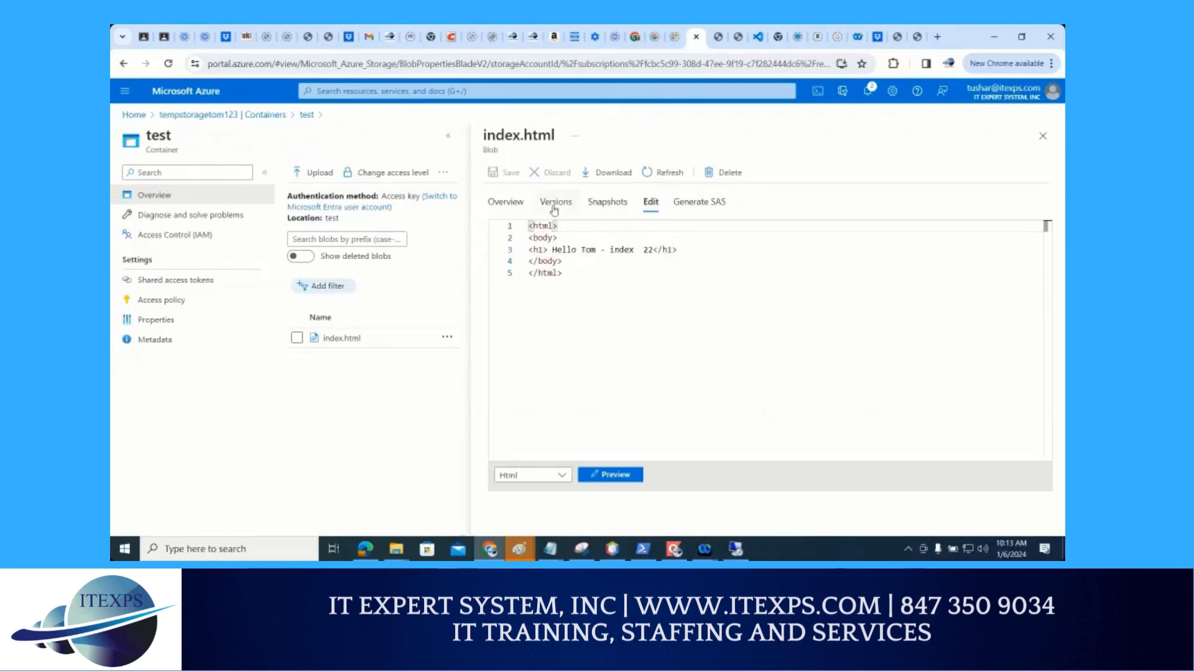
View the versions of index.html, switching the display of deleted versions on and back off
{"action": "left_click", "coordinate": [555, 207]}
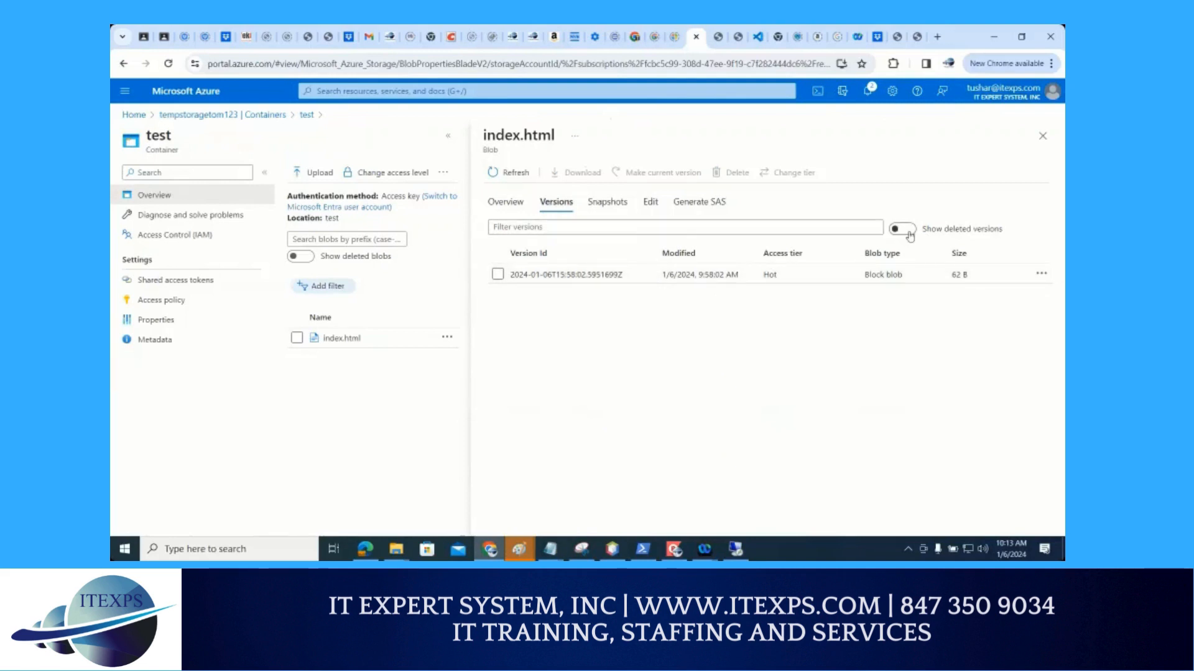
{"action": "key", "text": "ctrl+1"}
{"action": "left_click", "coordinate": [910, 231]}
{"action": "mouse_move", "coordinate": [890, 230]}
{"action": "left_mouse_down"}
{"action": "mouse_move", "coordinate": [928, 220]}
{"action": "mouse_move", "coordinate": [914, 232]}
{"action": "left_mouse_up"}
{"action": "key", "text": "Escape"}
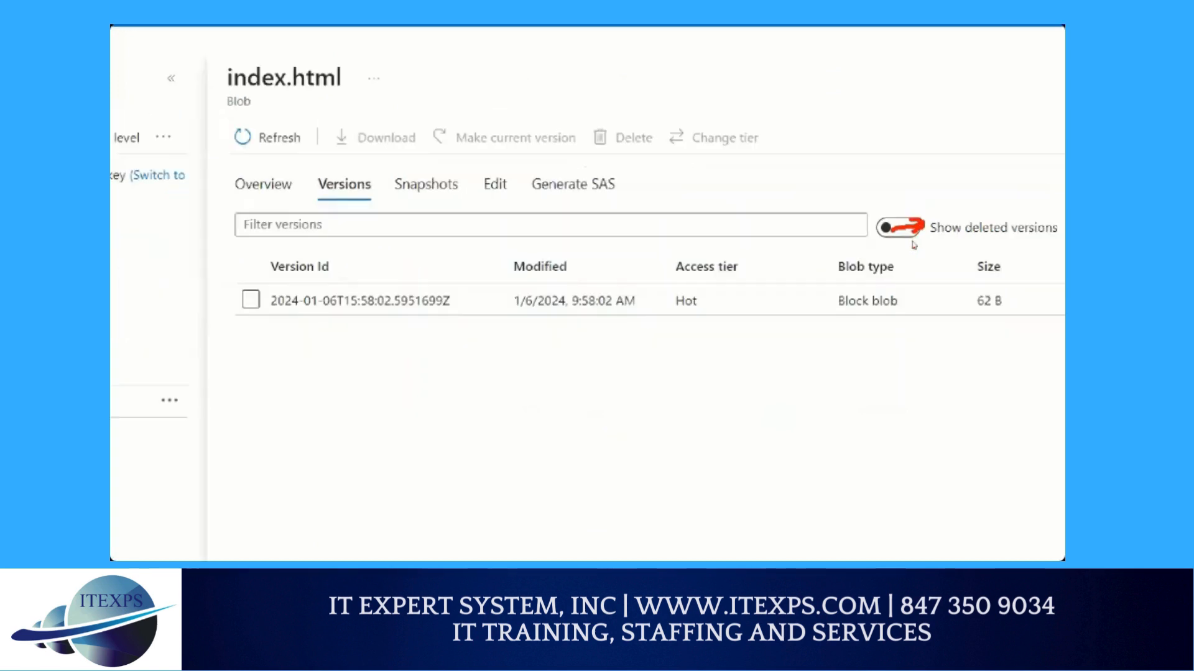
{"action": "left_click", "coordinate": [902, 229]}
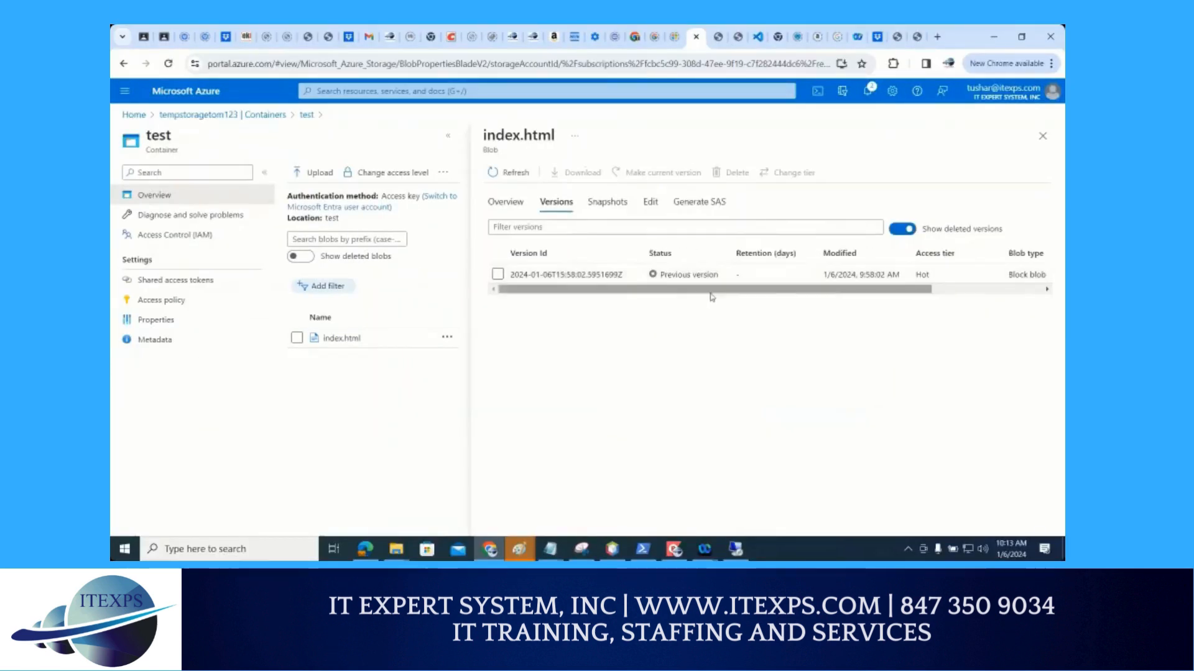
{"action": "left_click", "coordinate": [901, 230]}
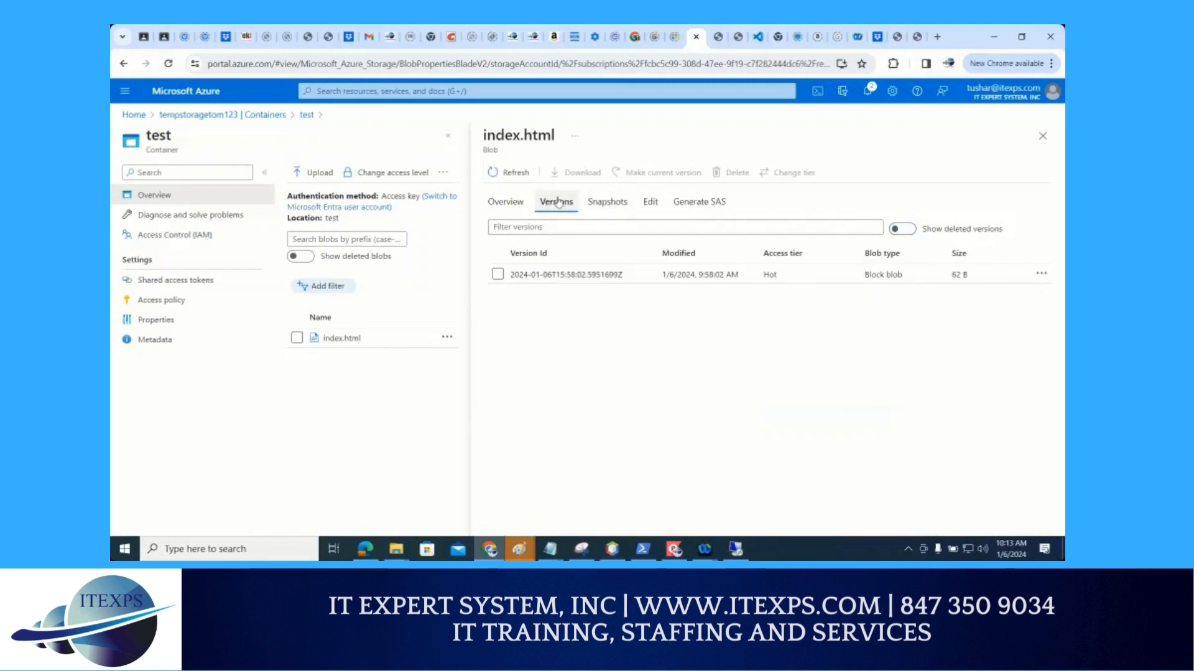
Change the number in the heading of index.html to 33, save the blob, and view its version list
{"action": "left_click", "coordinate": [649, 201]}
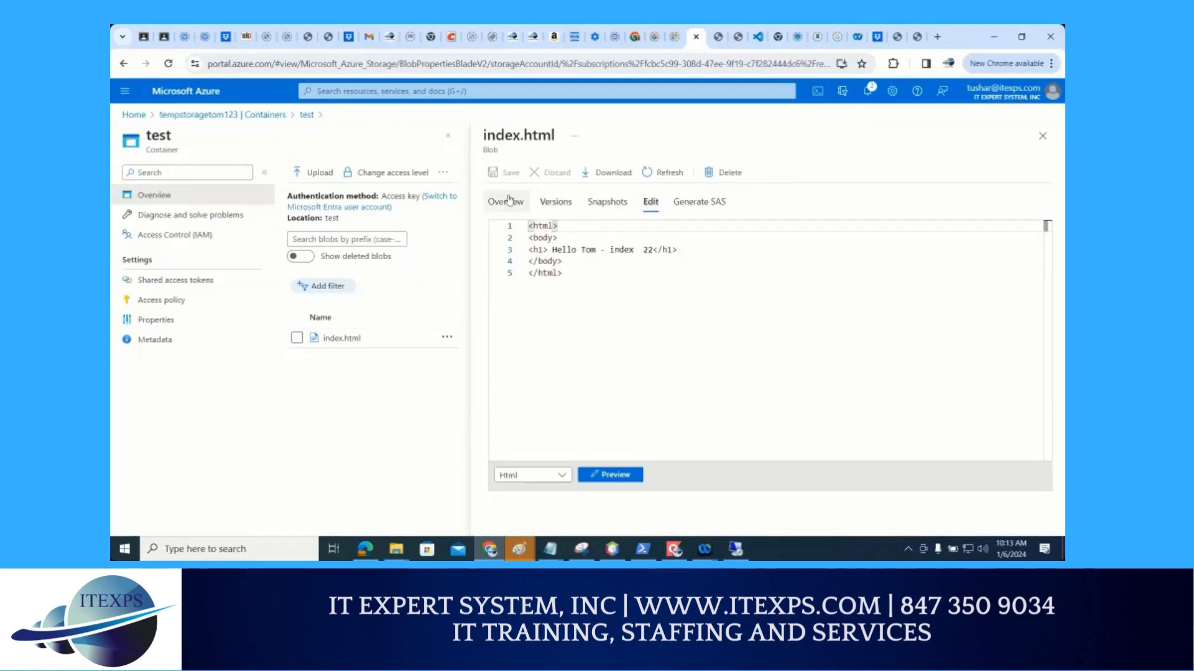
{"action": "mouse_move", "coordinate": [617, 189]}
{"action": "left_mouse_down"}
{"action": "mouse_move", "coordinate": [570, 214]}
{"action": "mouse_move", "coordinate": [616, 184]}
{"action": "mouse_move", "coordinate": [575, 221]}
{"action": "mouse_move", "coordinate": [628, 229]}
{"action": "left_mouse_up"}
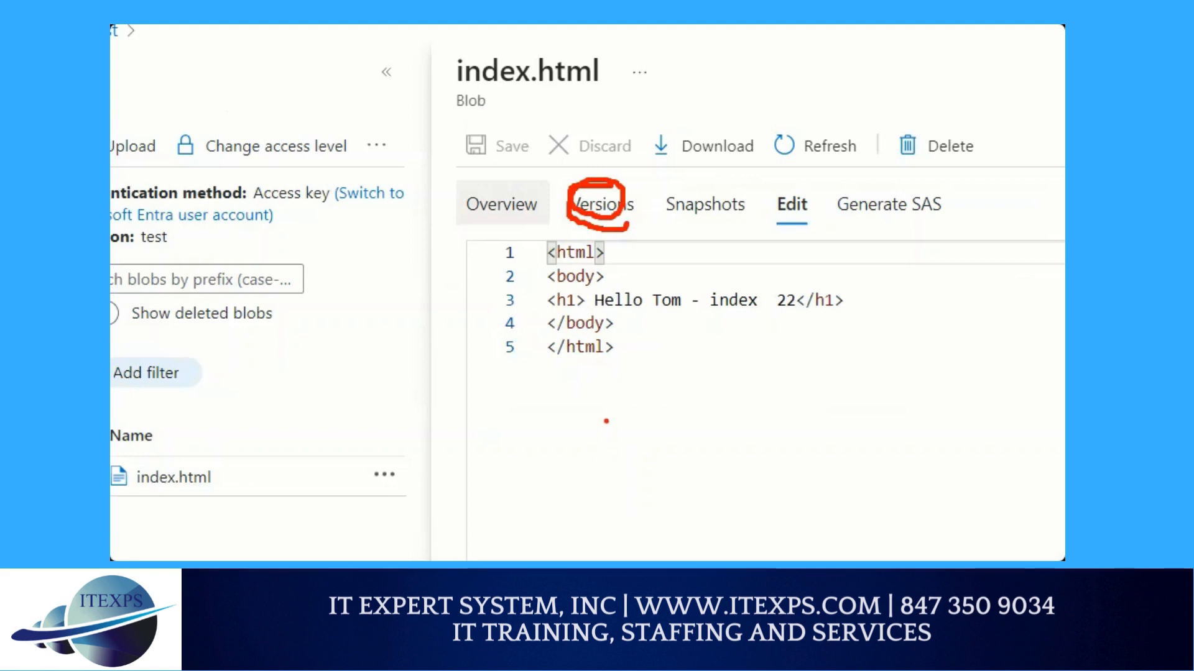
{"action": "double_click", "coordinate": [785, 300]}
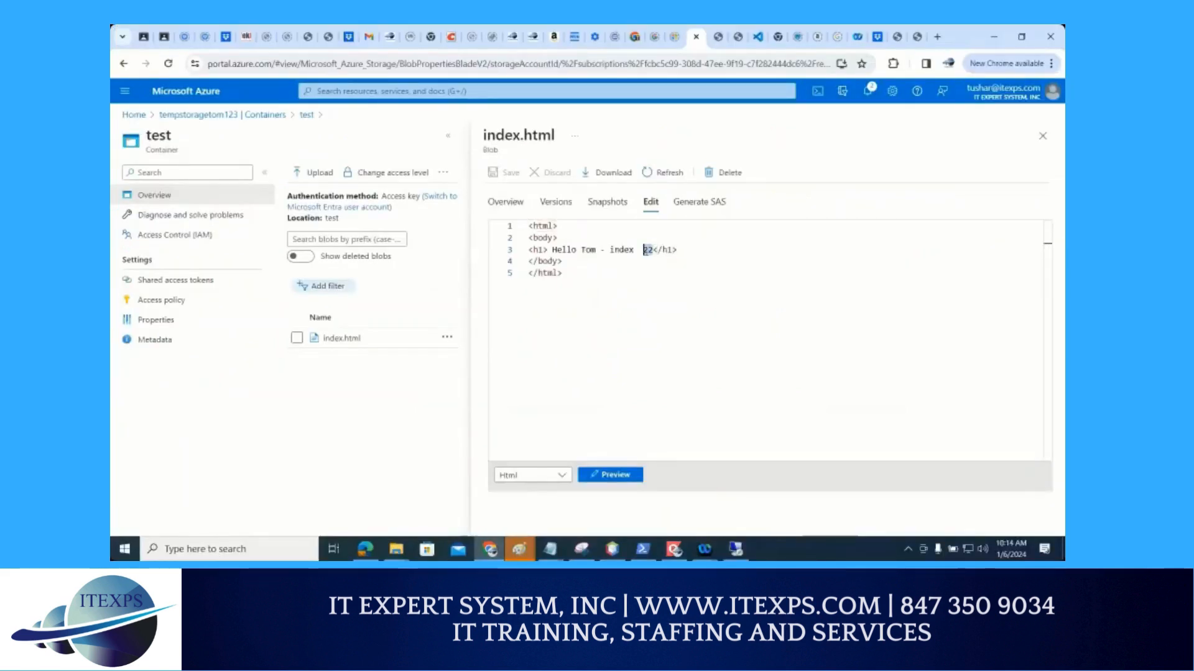
{"action": "type", "text": "33"}
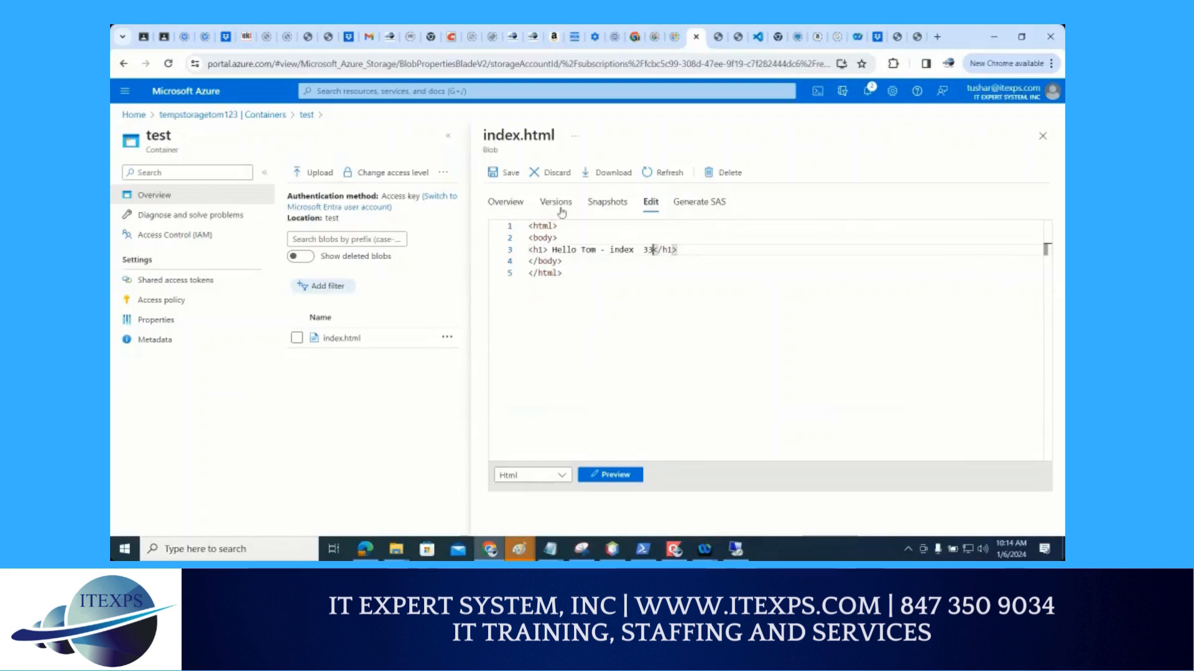
{"action": "left_click", "coordinate": [506, 172]}
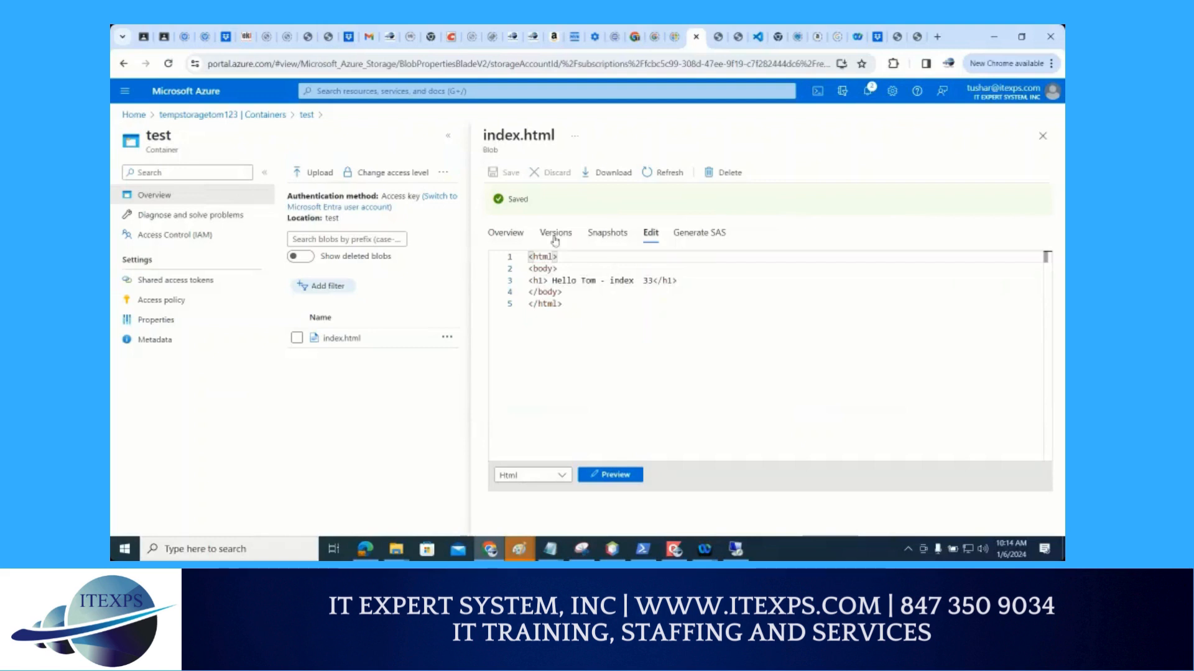
{"action": "left_click", "coordinate": [555, 202]}
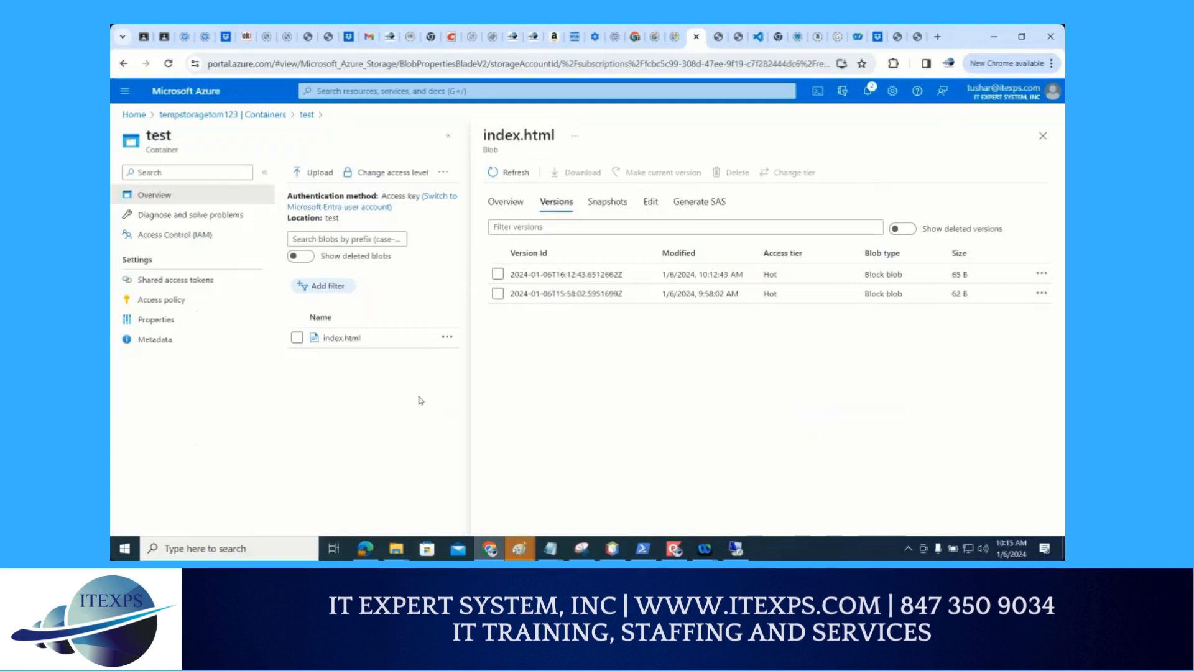
Close the index.html version list and check the actions available for the blob in the test container
{"action": "left_click", "coordinate": [1042, 136]}
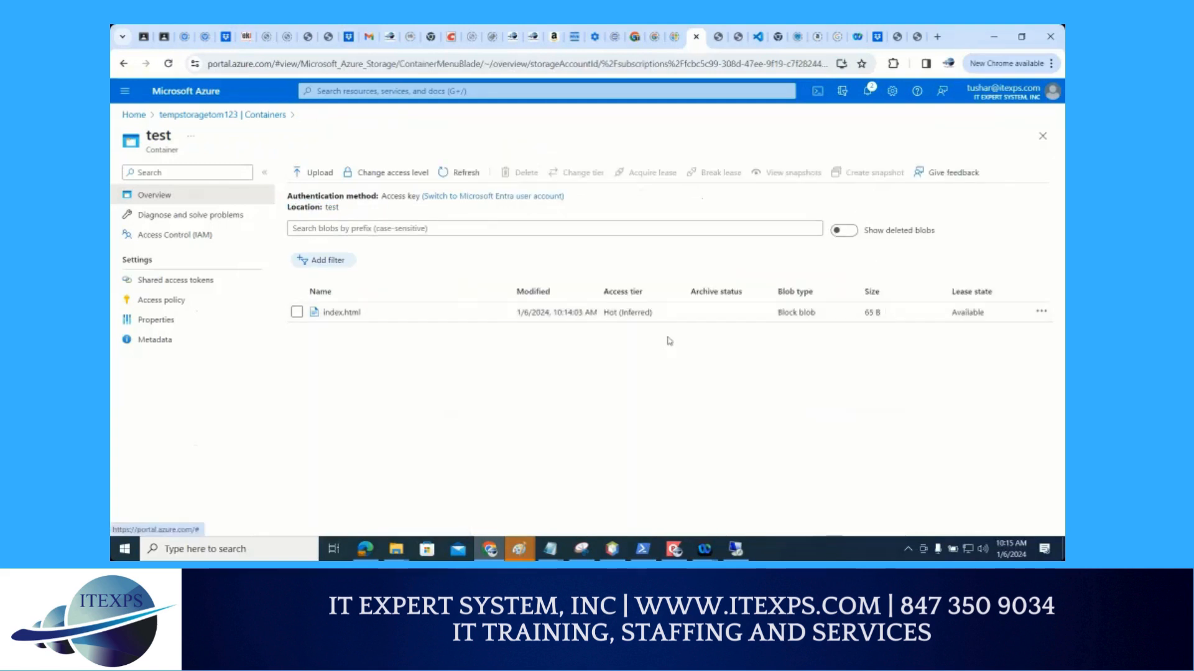
{"action": "left_click", "coordinate": [1041, 313]}
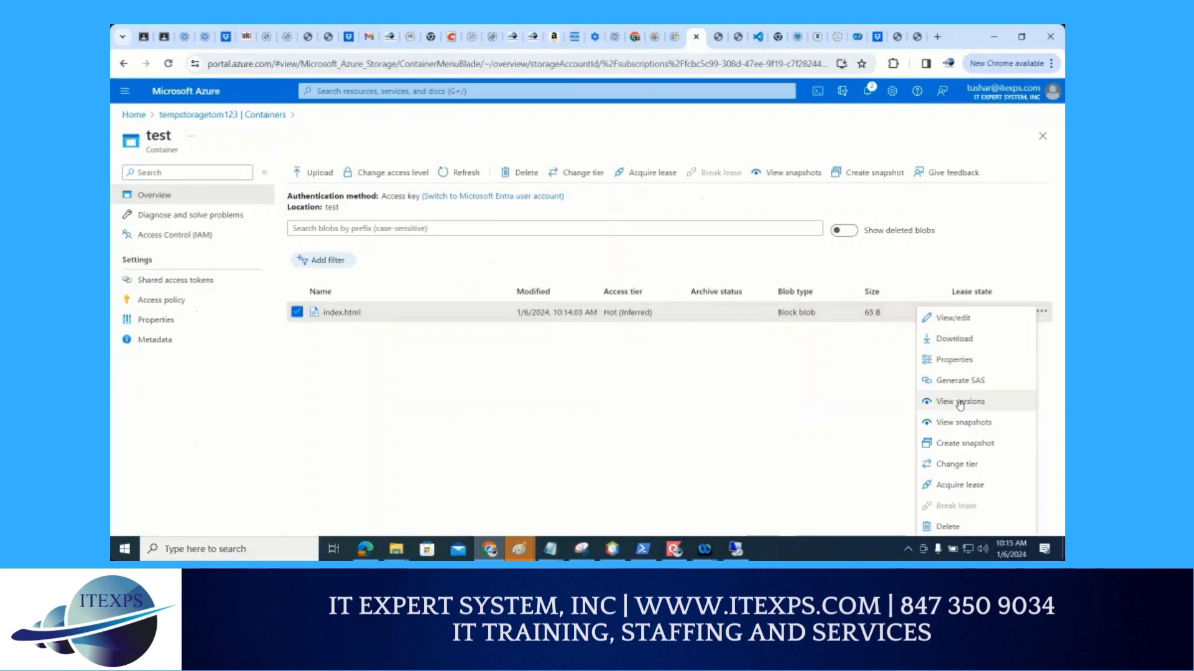
{"action": "left_click", "coordinate": [752, 418]}
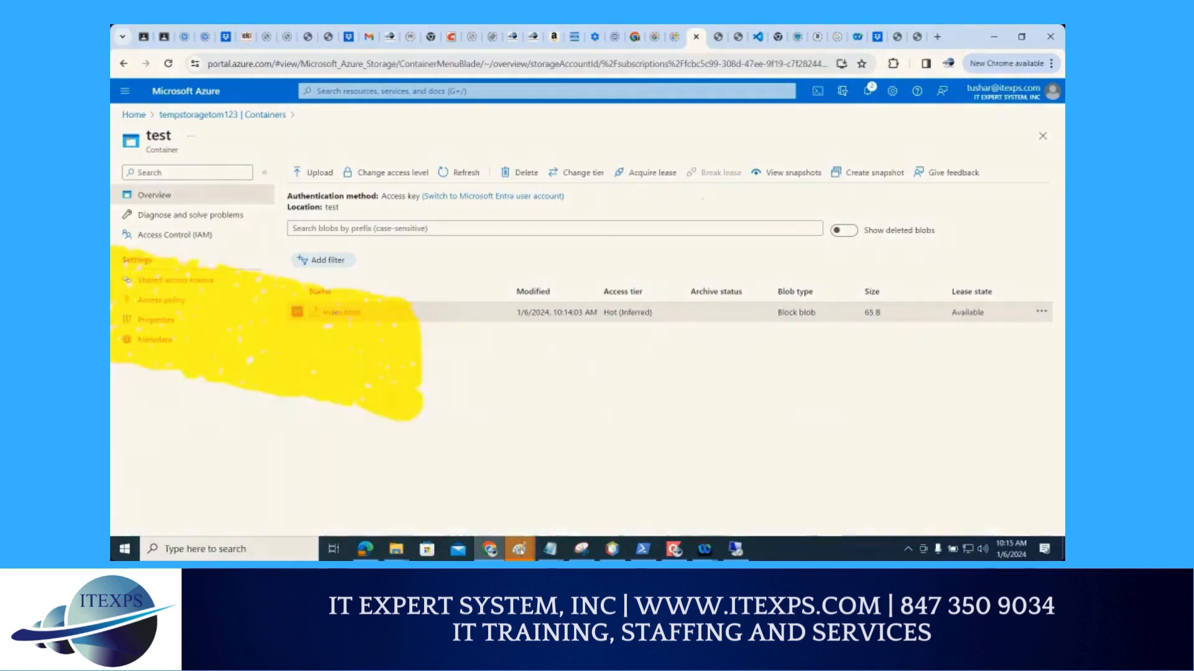
Switch to the Paint window with the container sketch and start a new blank drawing without saving the old one
{"action": "left_click", "coordinate": [521, 552]}
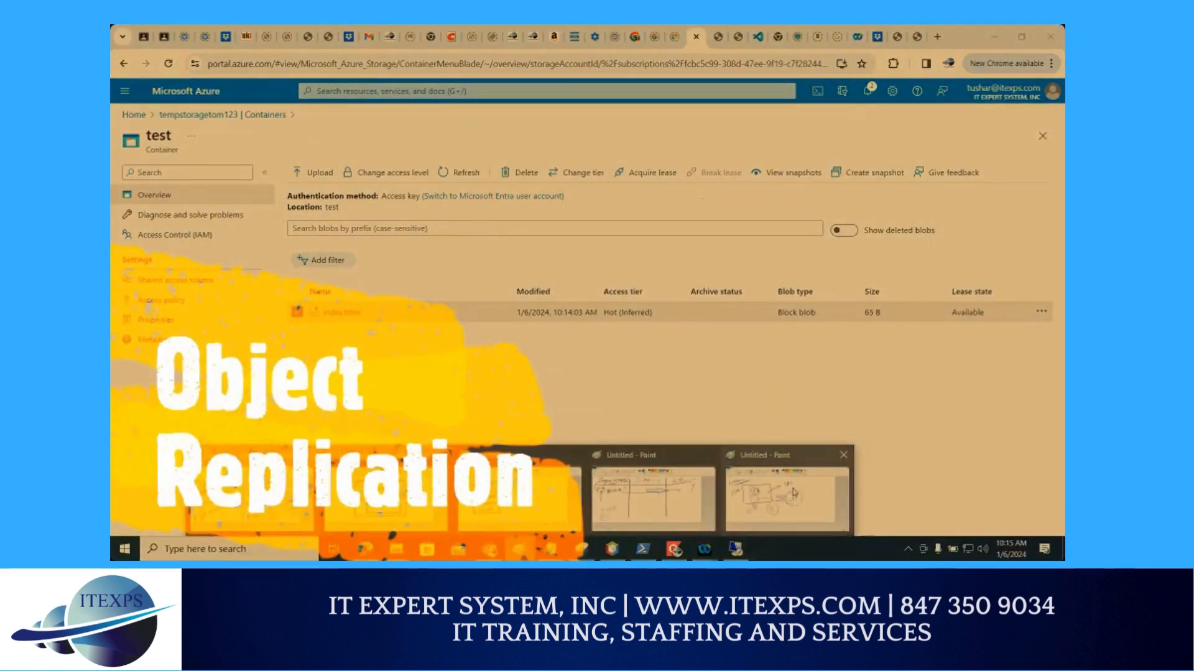
{"action": "left_click", "coordinate": [794, 492]}
{"action": "left_click", "coordinate": [126, 46]}
{"action": "left_click", "coordinate": [145, 68]}
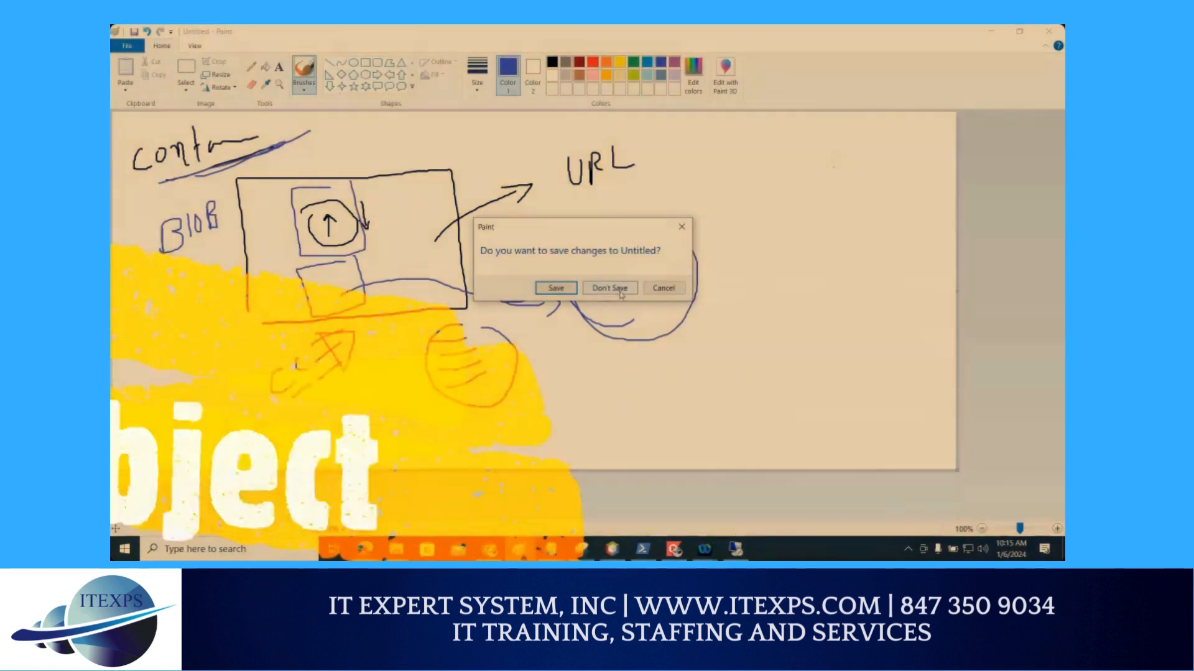
{"action": "left_click", "coordinate": [610, 287]}
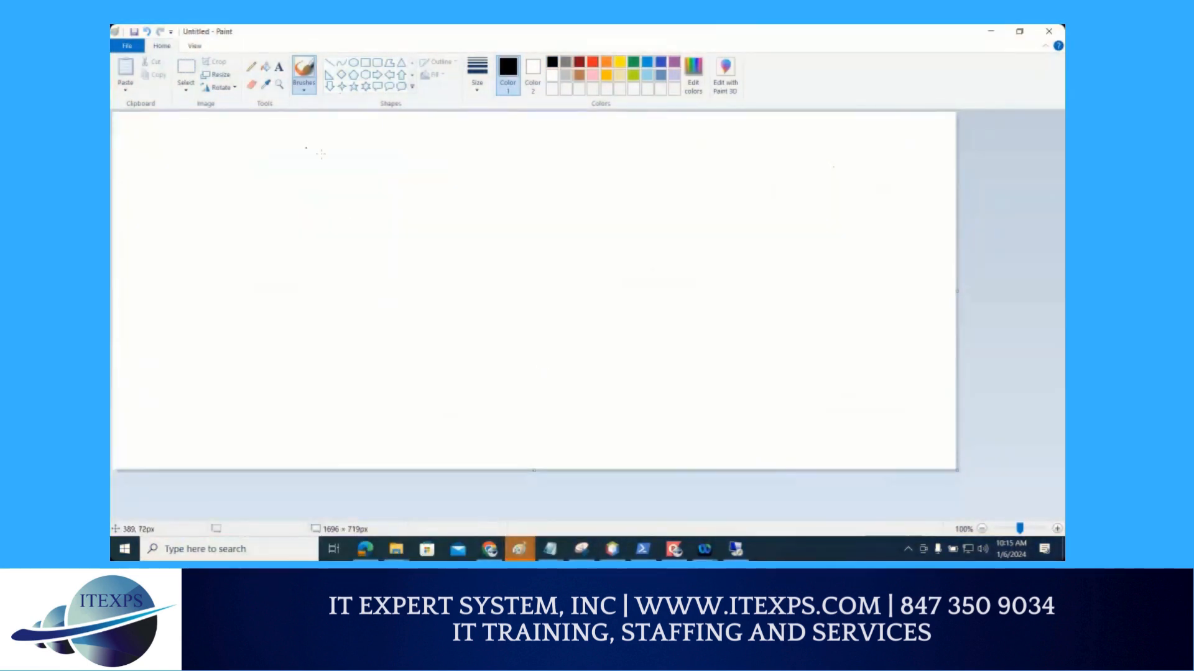
Draw a large circle with the handwritten label "Repl." inside and an arrow leading away from it across the canvas
{"action": "mouse_move", "coordinate": [277, 193]}
{"action": "left_mouse_down"}
{"action": "mouse_move", "coordinate": [439, 187]}
{"action": "mouse_move", "coordinate": [278, 263]}
{"action": "mouse_move", "coordinate": [277, 191]}
{"action": "mouse_move", "coordinate": [336, 267]}
{"action": "left_mouse_up"}
{"action": "mouse_move", "coordinate": [330, 212]}
{"action": "left_mouse_down"}
{"action": "mouse_move", "coordinate": [343, 211]}
{"action": "mouse_move", "coordinate": [339, 238]}
{"action": "mouse_move", "coordinate": [356, 262]}
{"action": "left_mouse_up"}
{"action": "mouse_move", "coordinate": [362, 237]}
{"action": "left_mouse_down"}
{"action": "mouse_move", "coordinate": [372, 252]}
{"action": "mouse_move", "coordinate": [379, 244]}
{"action": "left_mouse_up"}
{"action": "mouse_move", "coordinate": [390, 200]}
{"action": "left_mouse_down"}
{"action": "mouse_move", "coordinate": [398, 242]}
{"action": "mouse_move", "coordinate": [415, 249]}
{"action": "left_mouse_up"}
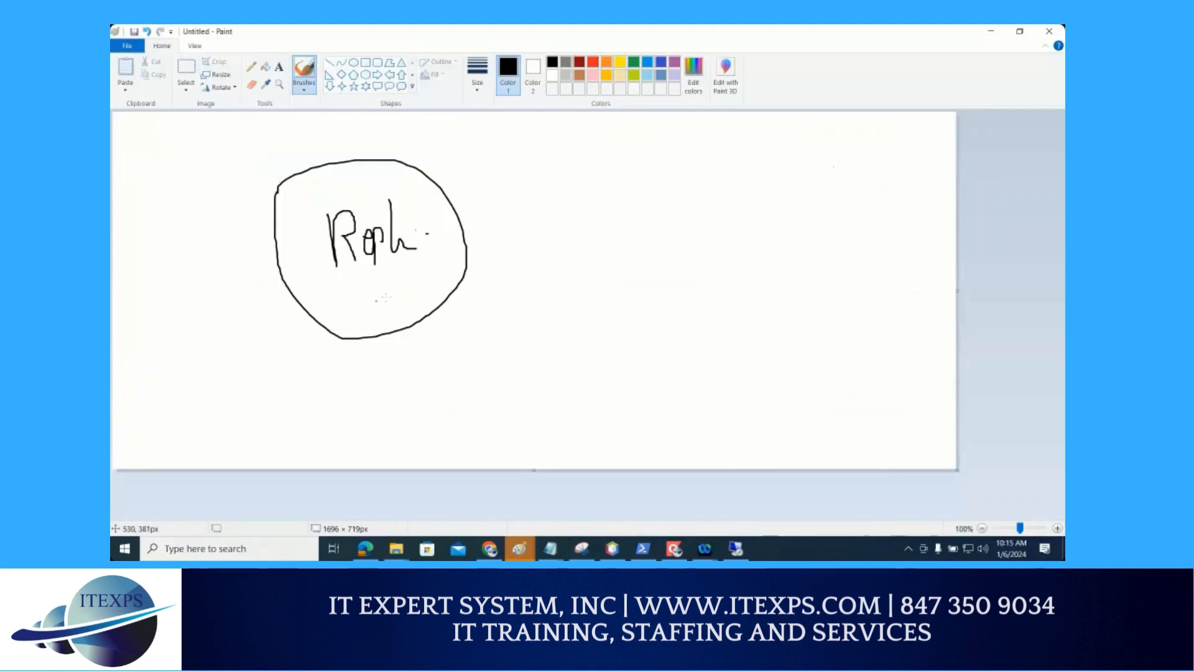
{"action": "mouse_move", "coordinate": [438, 218]}
{"action": "left_mouse_down"}
{"action": "mouse_move", "coordinate": [664, 202]}
{"action": "mouse_move", "coordinate": [650, 213]}
{"action": "left_mouse_up"}
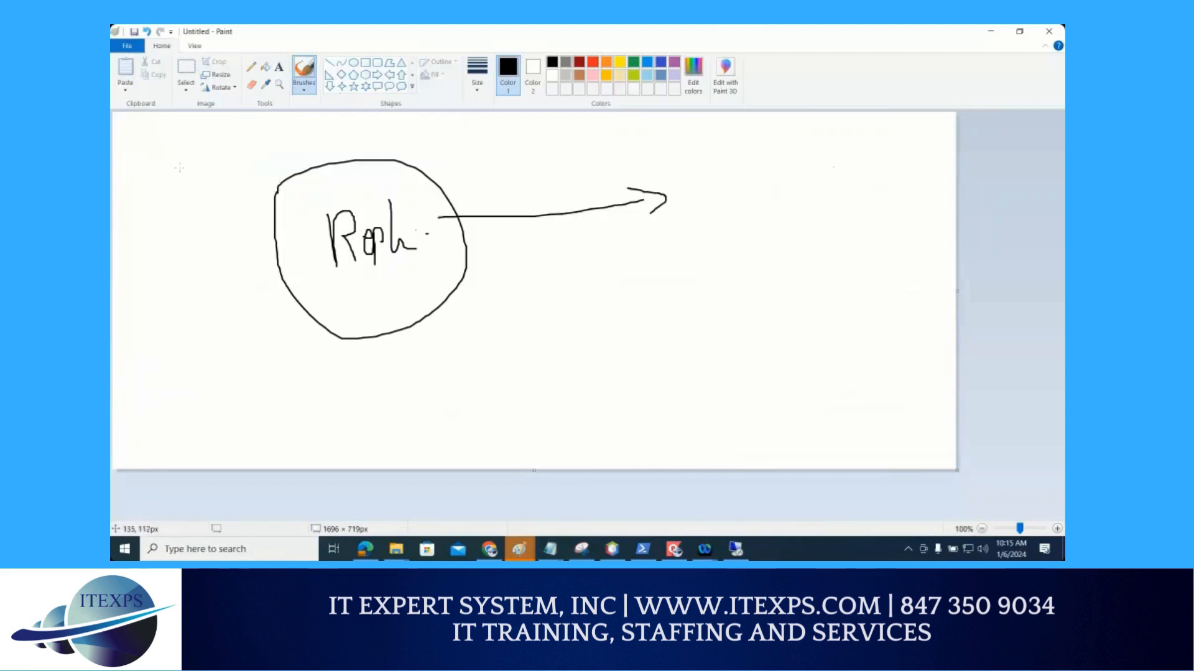
Draw a second circle at the arrow's tip, label the circles Src and Dest with underlines, and add a second arrow line between them
{"action": "mouse_move", "coordinate": [190, 144]}
{"action": "left_mouse_down"}
{"action": "mouse_move", "coordinate": [177, 166]}
{"action": "mouse_move", "coordinate": [204, 163]}
{"action": "mouse_move", "coordinate": [209, 140]}
{"action": "mouse_move", "coordinate": [225, 153]}
{"action": "mouse_move", "coordinate": [215, 168]}
{"action": "mouse_move", "coordinate": [230, 160]}
{"action": "left_mouse_up"}
{"action": "left_click_drag", "start_coordinate": [187, 190], "coordinate": [237, 164]}
{"action": "mouse_move", "coordinate": [731, 150]}
{"action": "left_mouse_down"}
{"action": "mouse_move", "coordinate": [688, 227]}
{"action": "mouse_move", "coordinate": [854, 182]}
{"action": "mouse_move", "coordinate": [755, 141]}
{"action": "left_mouse_up"}
{"action": "mouse_move", "coordinate": [850, 138]}
{"action": "left_mouse_down"}
{"action": "mouse_move", "coordinate": [846, 158]}
{"action": "mouse_move", "coordinate": [883, 148]}
{"action": "mouse_move", "coordinate": [928, 158]}
{"action": "mouse_move", "coordinate": [937, 132]}
{"action": "left_mouse_up"}
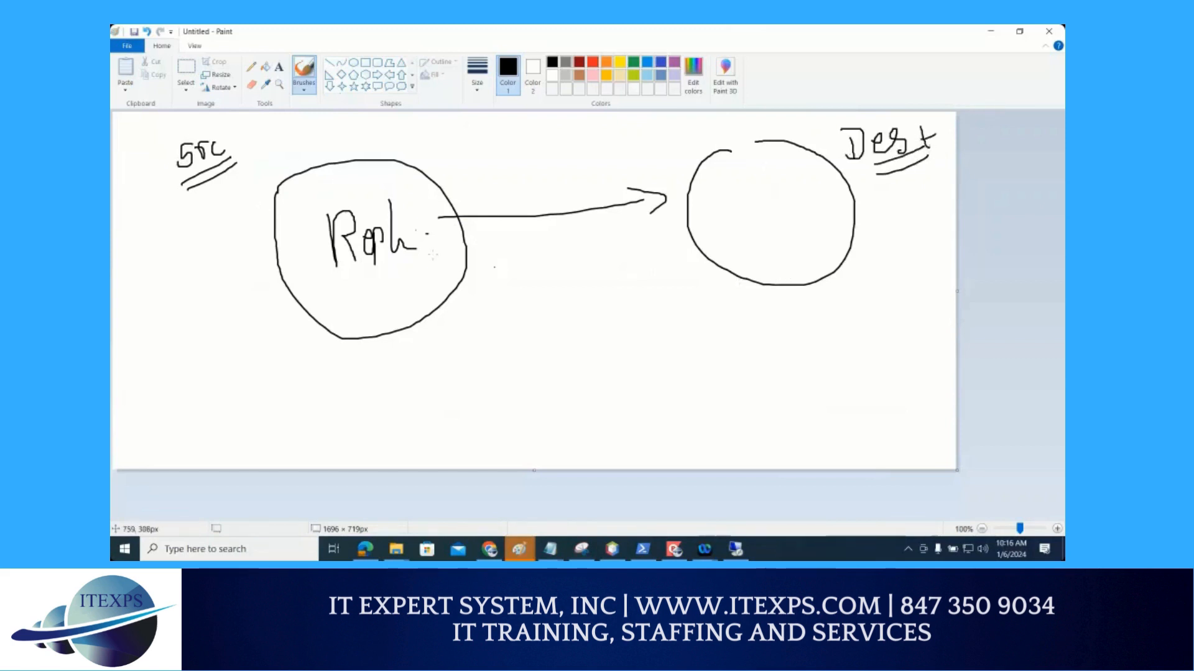
{"action": "left_click_drag", "start_coordinate": [210, 187], "coordinate": [231, 180]}
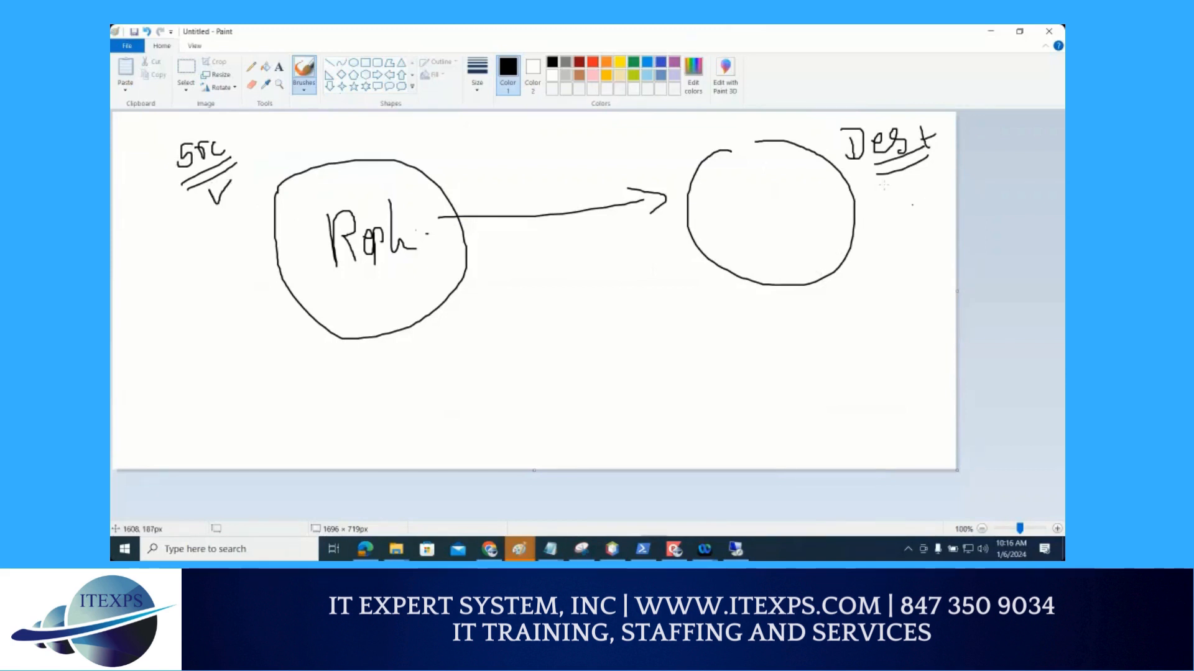
{"action": "left_click_drag", "start_coordinate": [892, 158], "coordinate": [929, 155]}
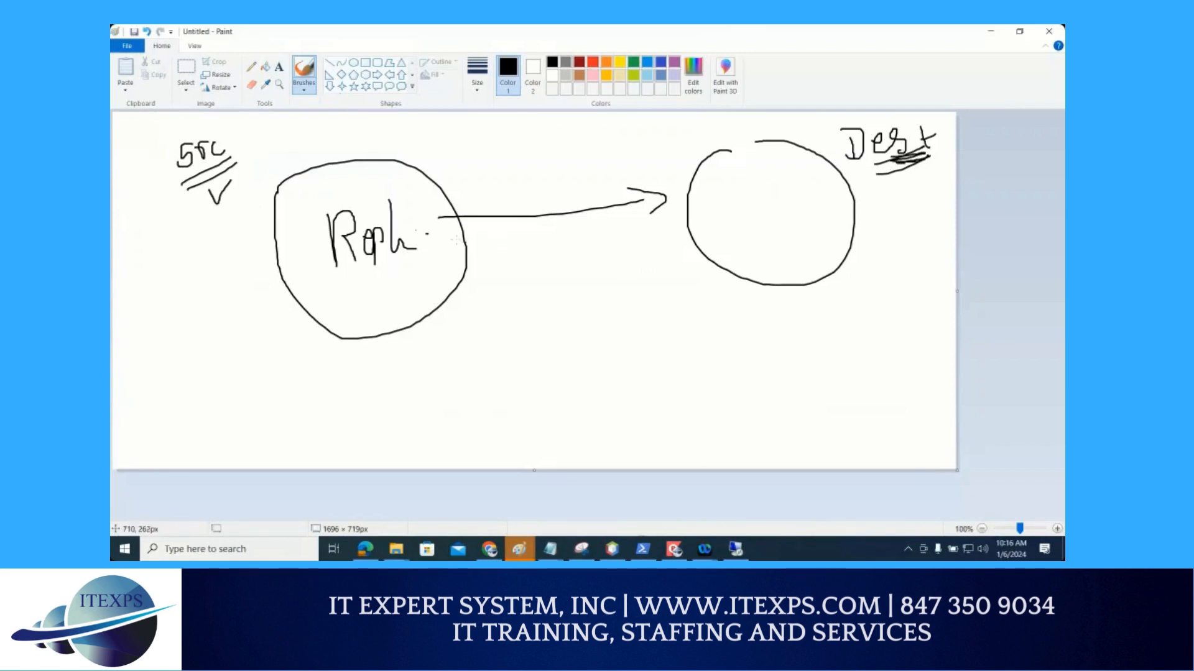
{"action": "mouse_move", "coordinate": [450, 234]}
{"action": "left_mouse_down"}
{"action": "mouse_move", "coordinate": [610, 225]}
{"action": "mouse_move", "coordinate": [664, 200]}
{"action": "left_mouse_up"}
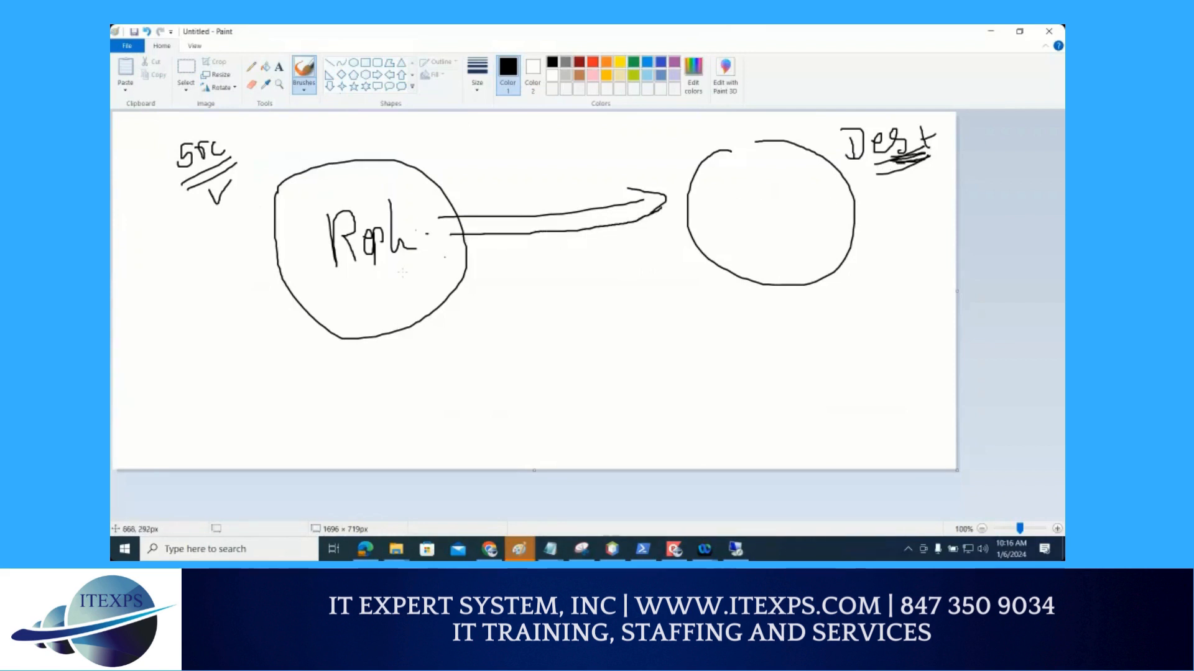
Write an underlined "test" in the source circle, connect it to the destination circle, and draw an oval containing L, C and M below
{"action": "mouse_move", "coordinate": [357, 285]}
{"action": "left_mouse_down"}
{"action": "mouse_move", "coordinate": [356, 311]}
{"action": "mouse_move", "coordinate": [366, 295]}
{"action": "mouse_move", "coordinate": [394, 303]}
{"action": "mouse_move", "coordinate": [384, 309]}
{"action": "left_mouse_up"}
{"action": "left_click_drag", "start_coordinate": [398, 283], "coordinate": [399, 304]}
{"action": "mouse_move", "coordinate": [391, 292]}
{"action": "left_mouse_down"}
{"action": "mouse_move", "coordinate": [404, 291]}
{"action": "mouse_move", "coordinate": [407, 312]}
{"action": "mouse_move", "coordinate": [510, 264]}
{"action": "mouse_move", "coordinate": [791, 235]}
{"action": "left_mouse_up"}
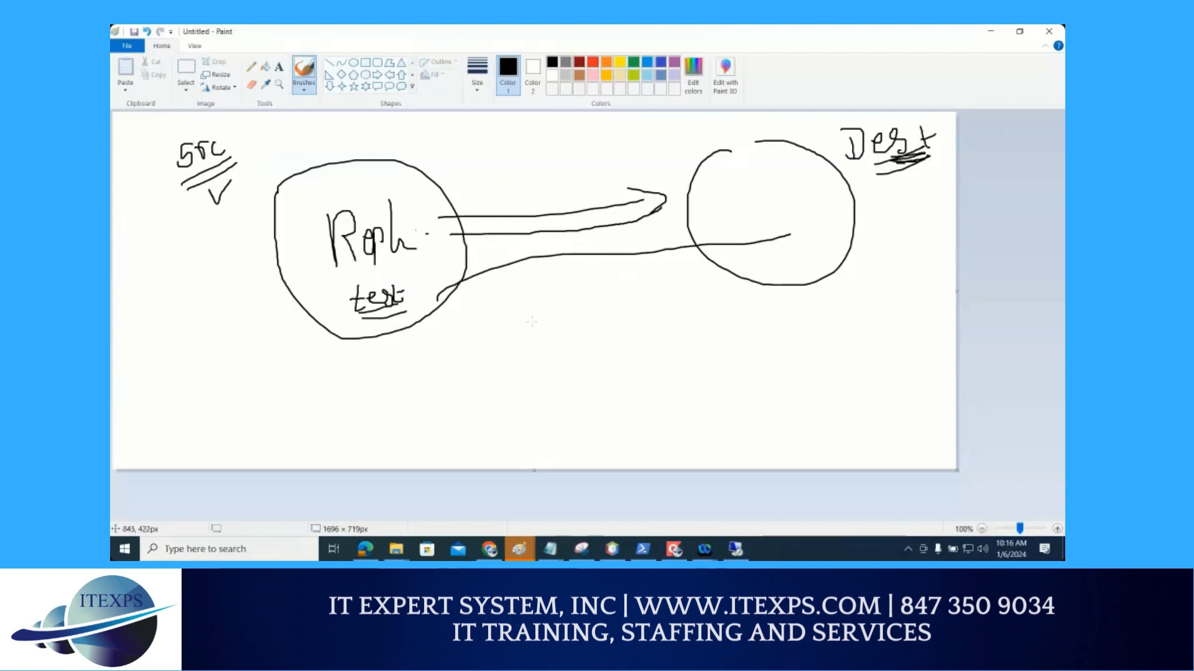
{"action": "mouse_move", "coordinate": [536, 312]}
{"action": "left_mouse_down"}
{"action": "mouse_move", "coordinate": [560, 336]}
{"action": "mouse_move", "coordinate": [552, 374]}
{"action": "mouse_move", "coordinate": [569, 405]}
{"action": "left_mouse_up"}
{"action": "mouse_move", "coordinate": [539, 299]}
{"action": "left_mouse_down"}
{"action": "mouse_move", "coordinate": [604, 351]}
{"action": "mouse_move", "coordinate": [570, 307]}
{"action": "left_mouse_up"}
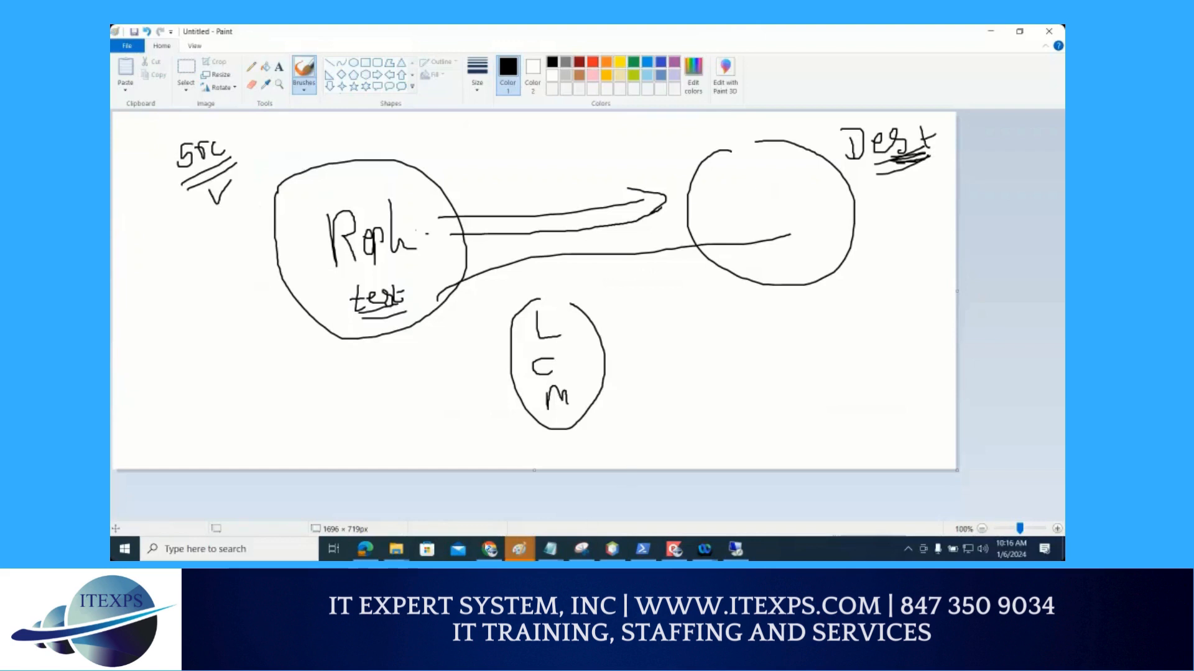
Switch back to Chrome and open the test container's address in a new browser tab
{"action": "left_click", "coordinate": [489, 549]}
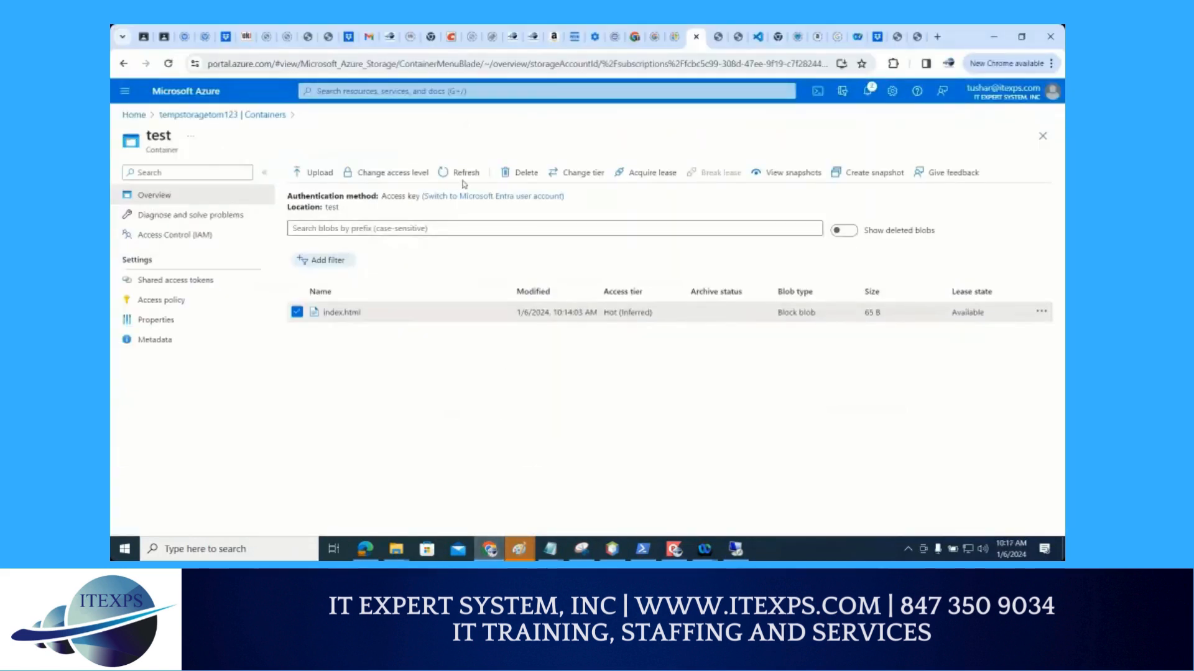
{"action": "left_click", "coordinate": [446, 62]}
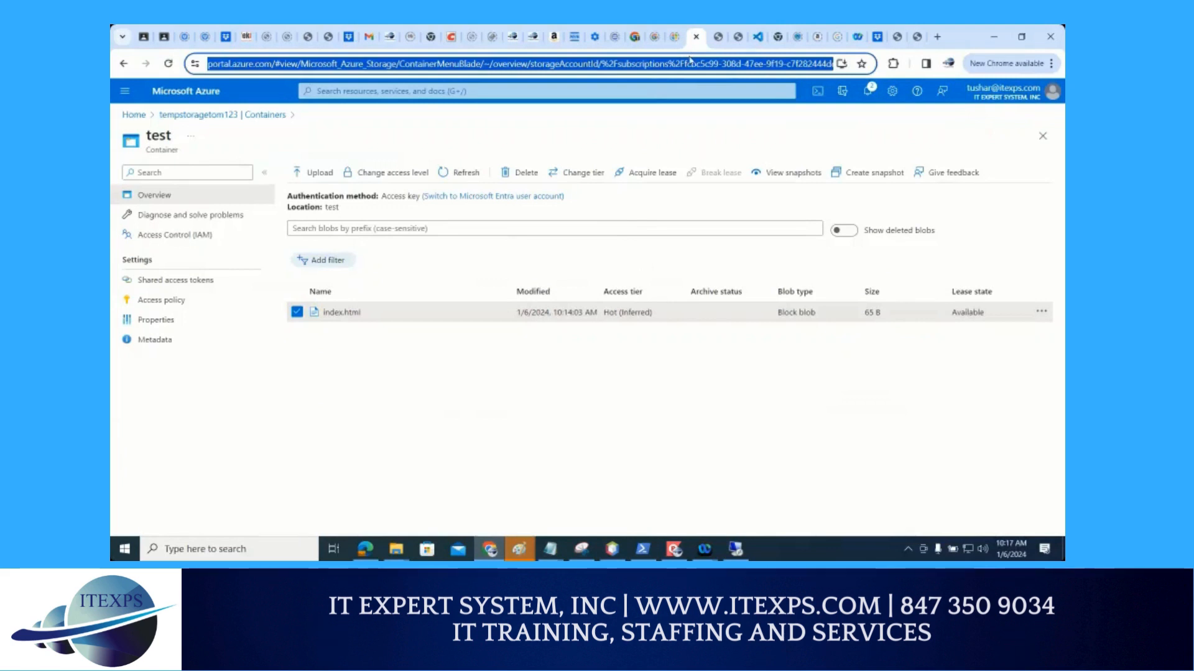
{"action": "left_click", "coordinate": [940, 37]}
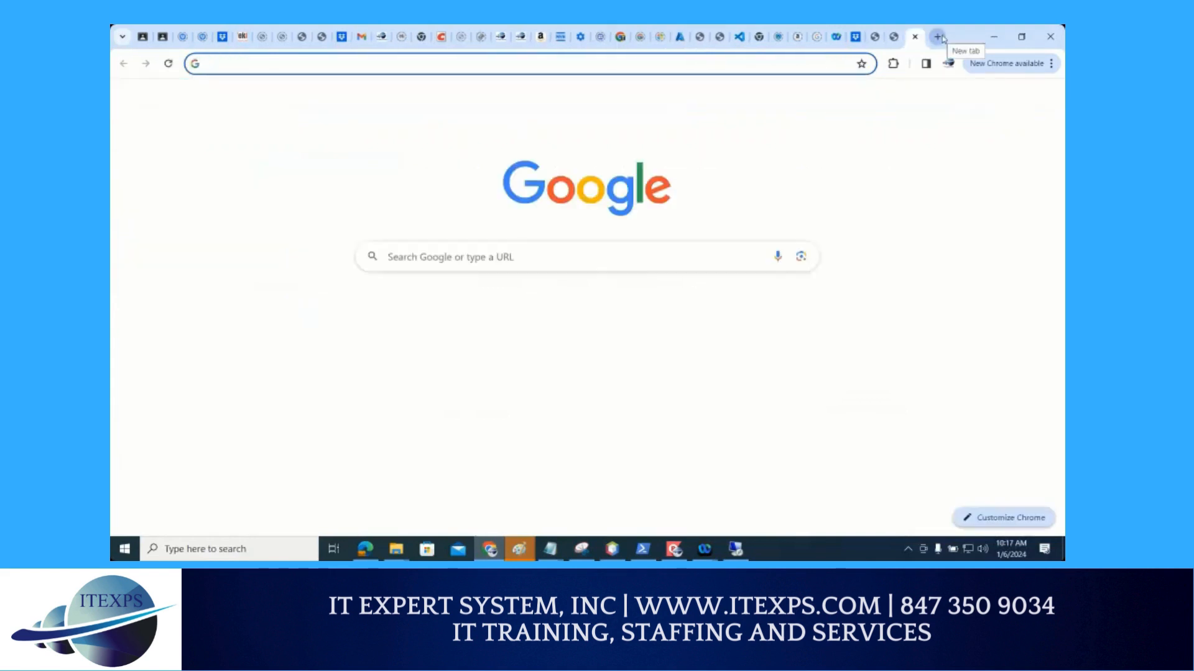
{"action": "key", "text": "ctrl+v"}
{"action": "key", "text": "Return"}
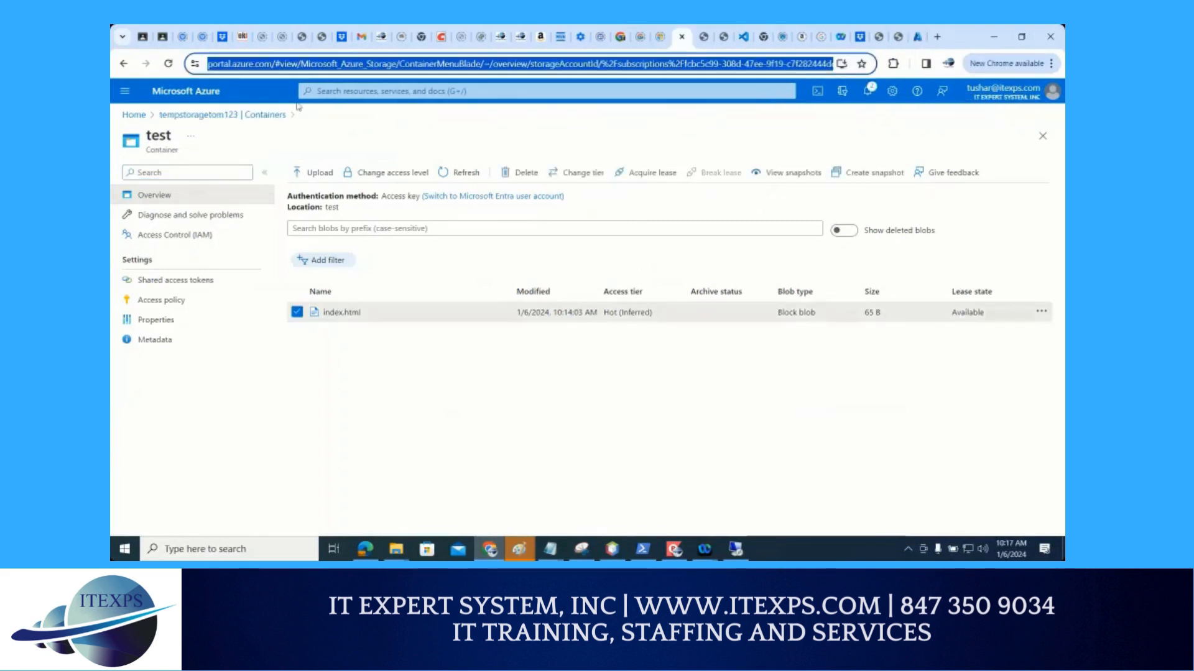
Return to the tempstoragetom123 container list in the original tab, and switch to the duplicate portal tab
{"action": "left_click", "coordinate": [182, 117]}
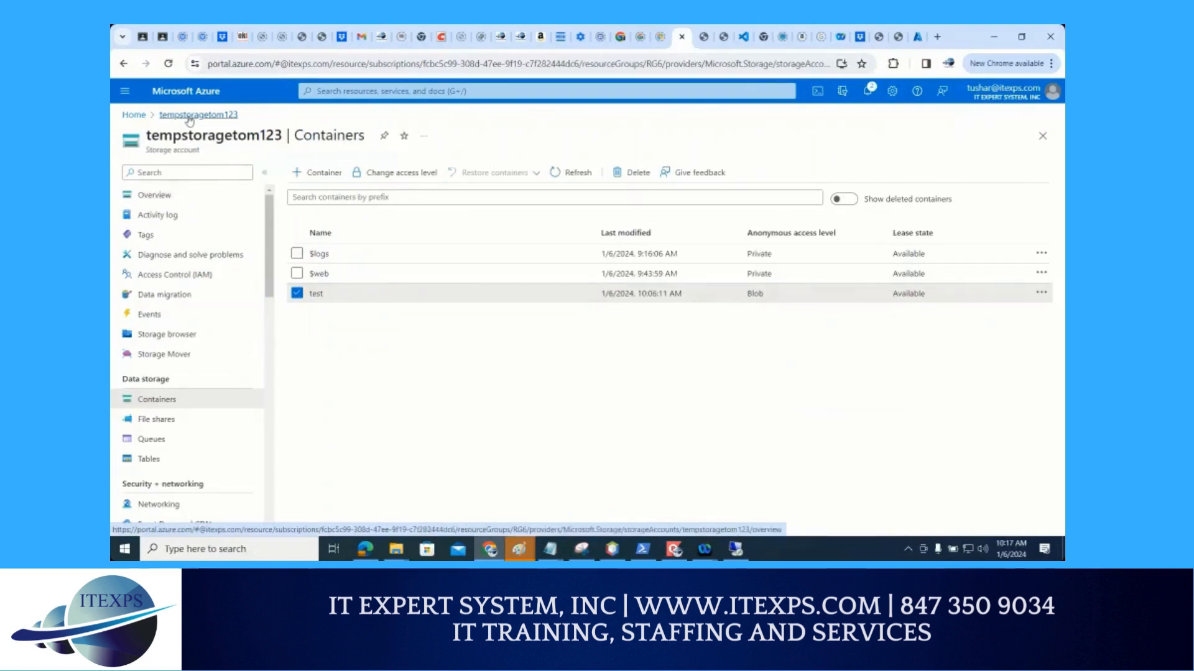
{"action": "mouse_move", "coordinate": [230, 116]}
{"action": "left_mouse_down"}
{"action": "mouse_move", "coordinate": [414, 480]}
{"action": "mouse_move", "coordinate": [408, 322]}
{"action": "left_mouse_up"}
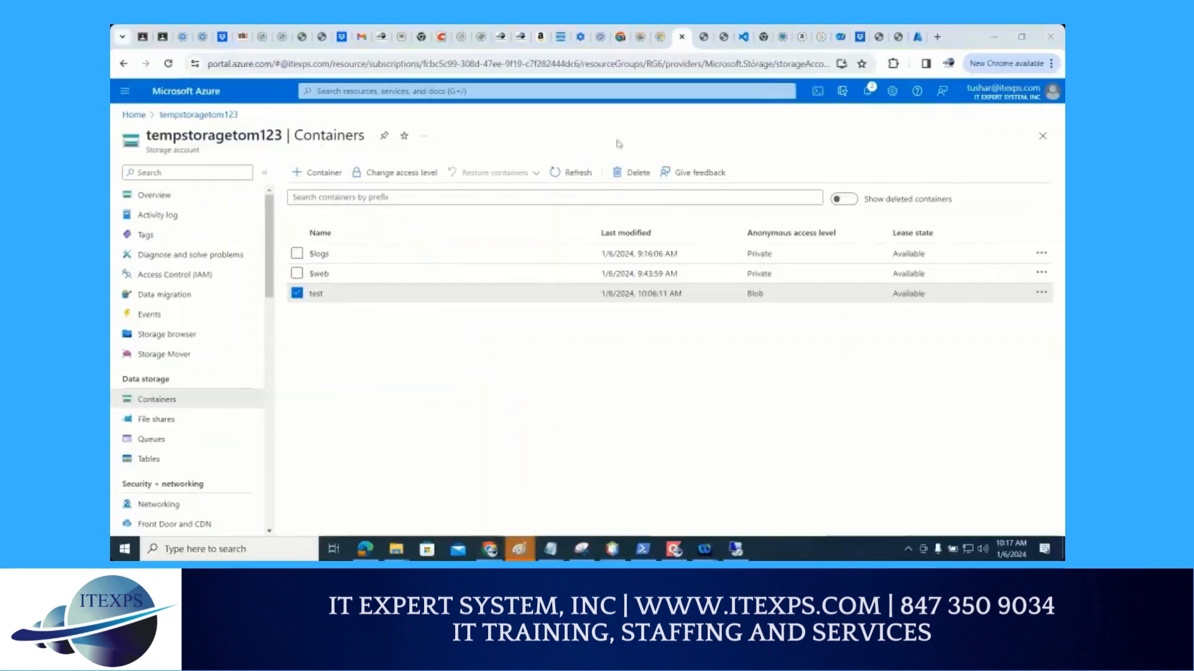
{"action": "left_click", "coordinate": [512, 65]}
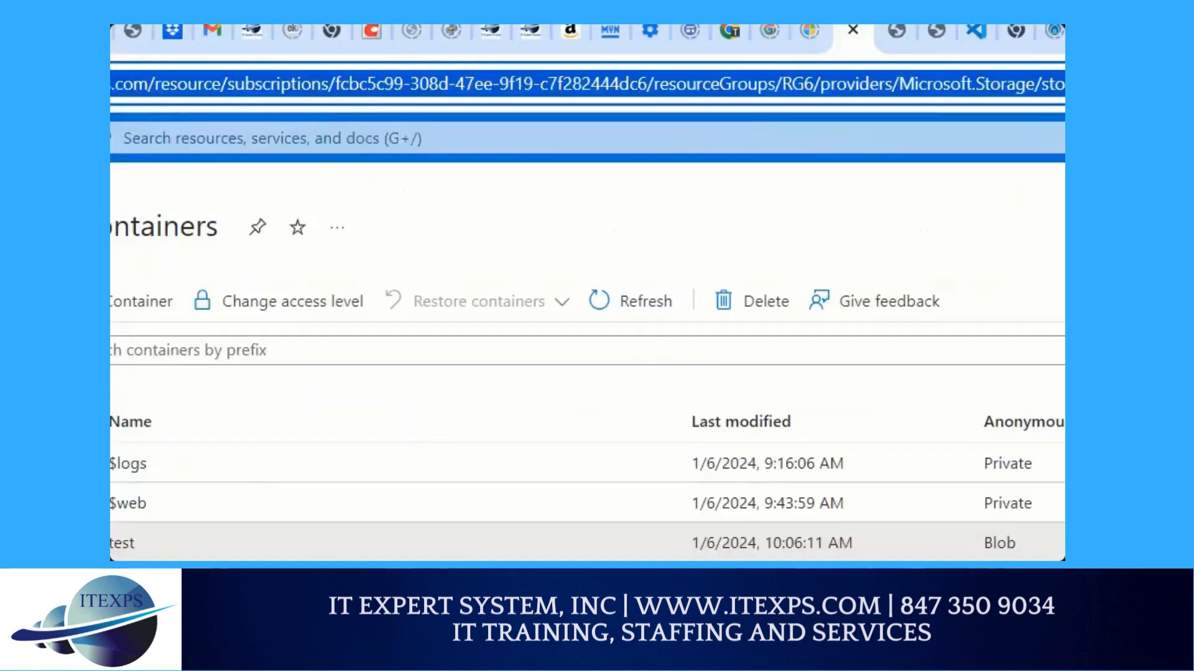
{"action": "left_click_drag", "start_coordinate": [514, 100], "coordinate": [1057, 52]}
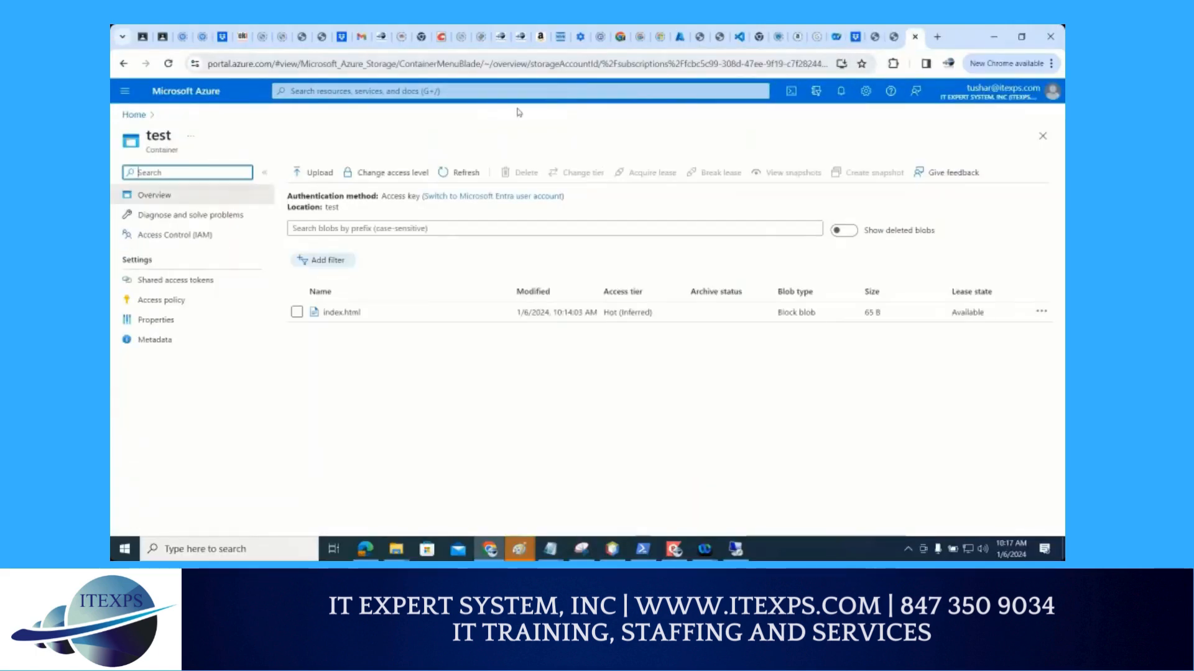
Open the Storage accounts service and start creating a new storage account
{"action": "left_click", "coordinate": [509, 93]}
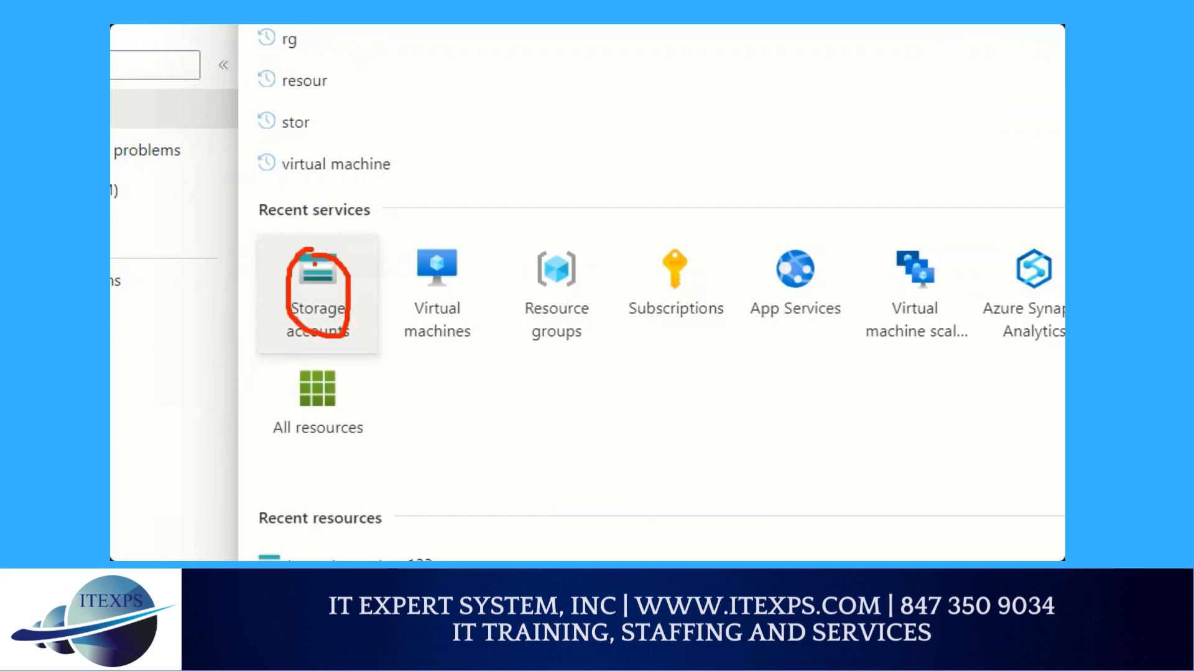
{"action": "left_click", "coordinate": [318, 293]}
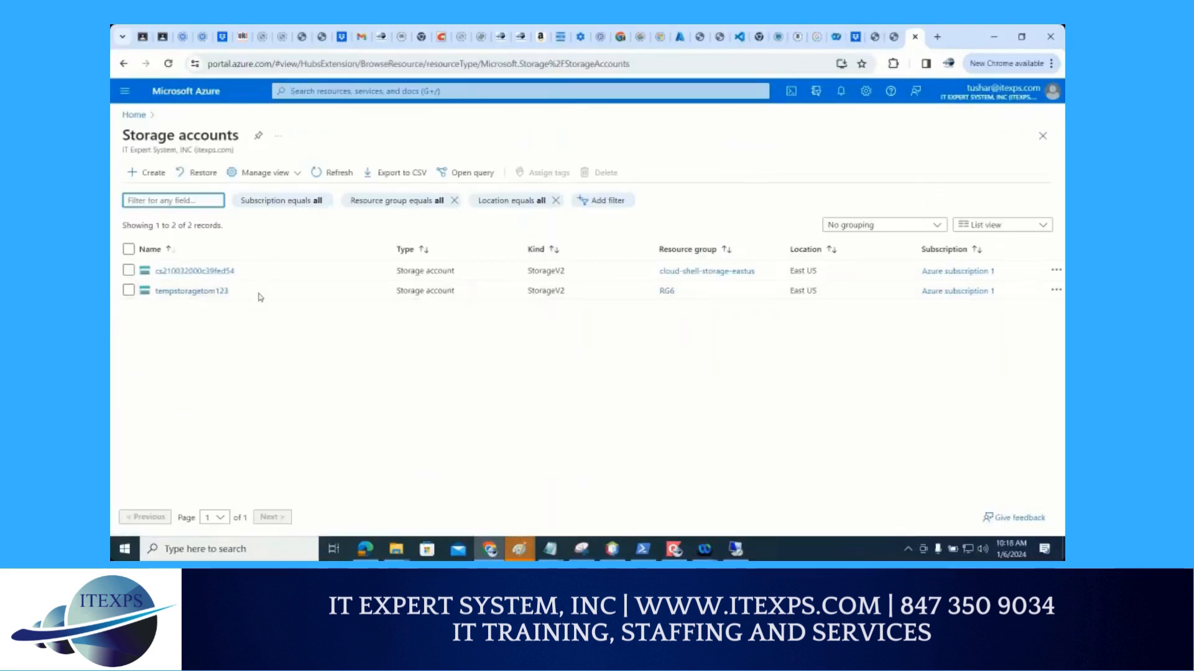
{"action": "left_click", "coordinate": [155, 175]}
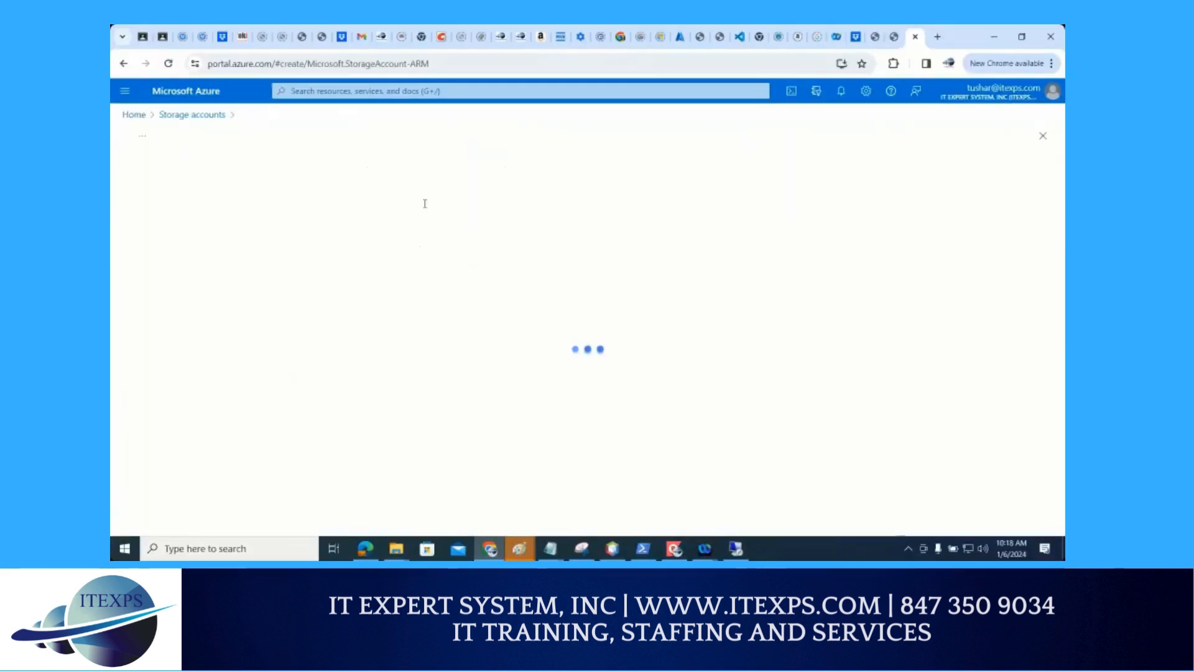
Name the new storage account desttom12345
{"action": "scroll", "coordinate": [401, 332], "scroll_direction": "down", "scroll_amount": 2}
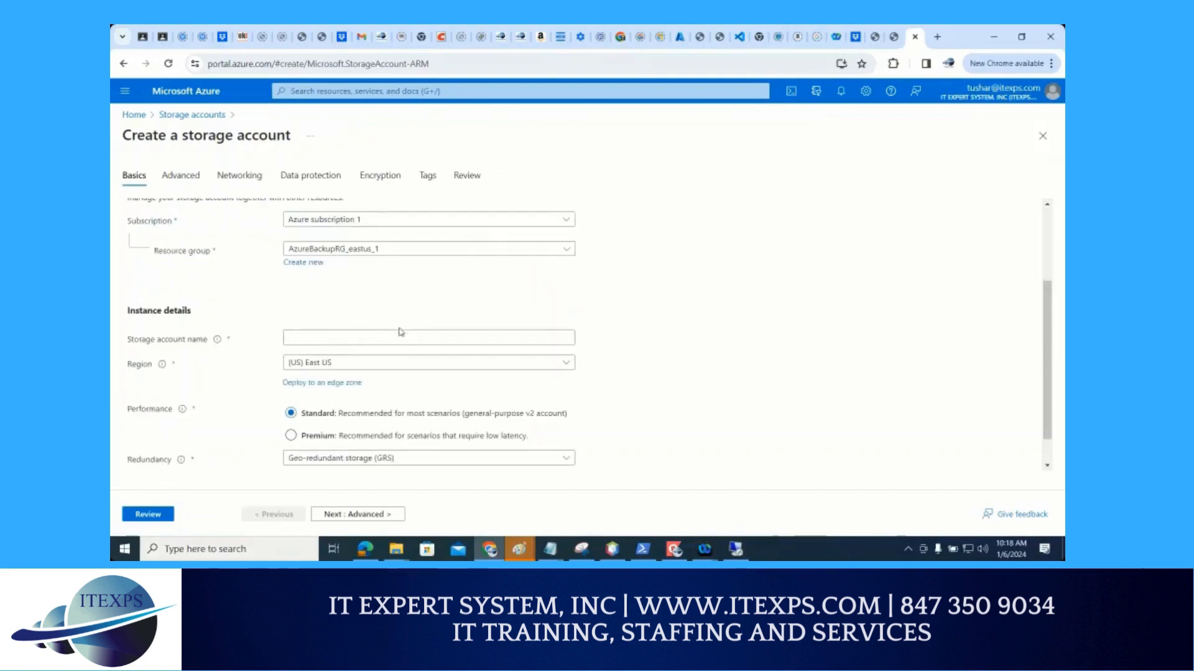
{"action": "left_click", "coordinate": [400, 332]}
{"action": "type", "text": "de"}
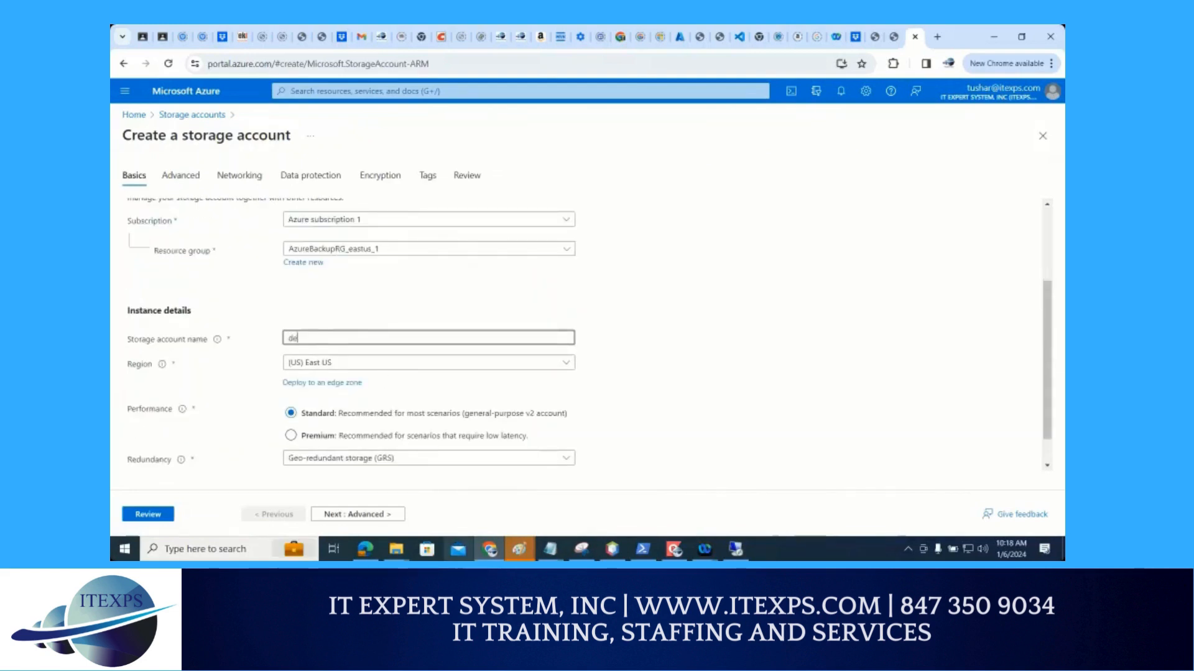
{"action": "type", "text": "s"}
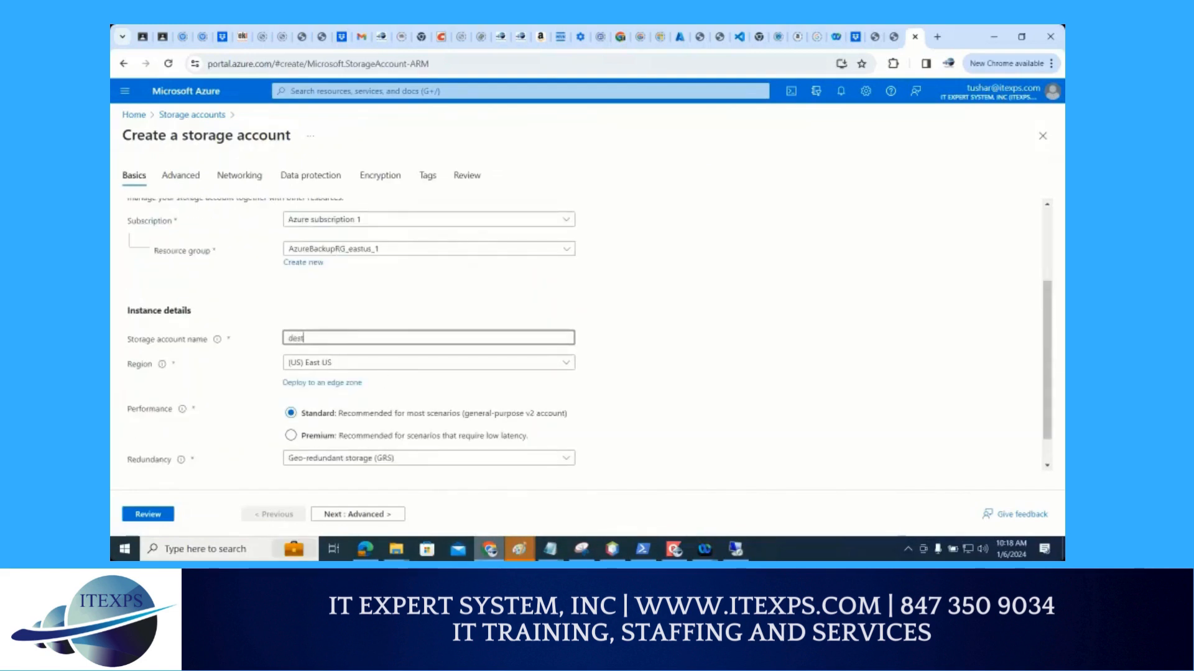
{"action": "type", "text": "t"}
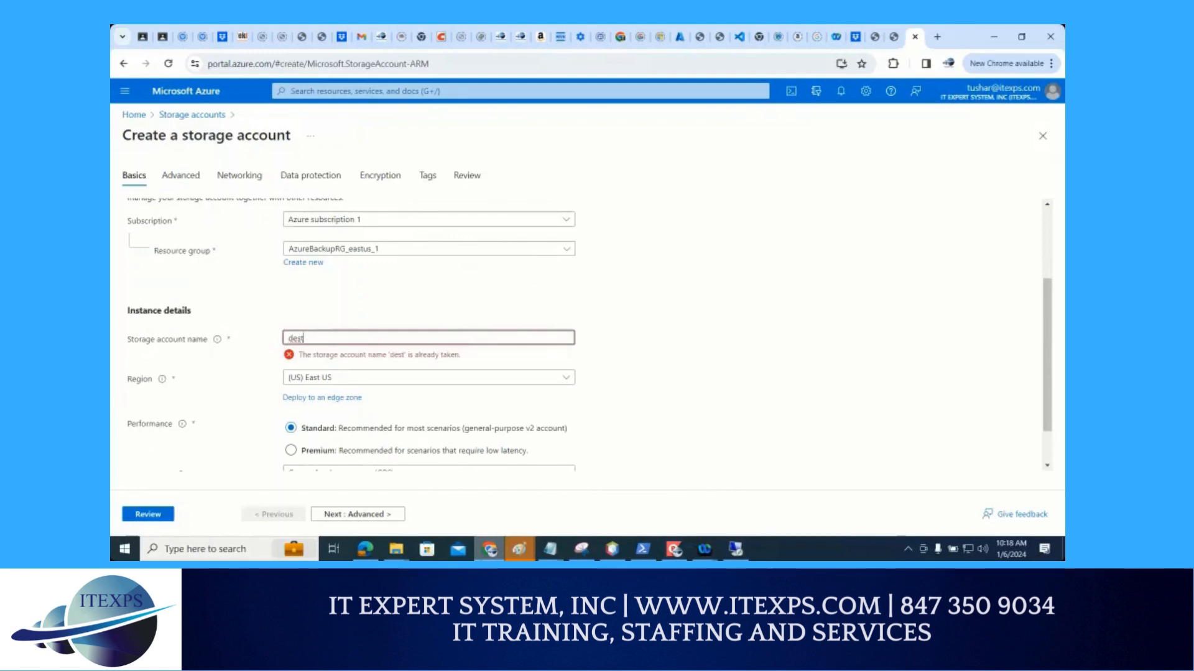
{"action": "type", "text": "s"}
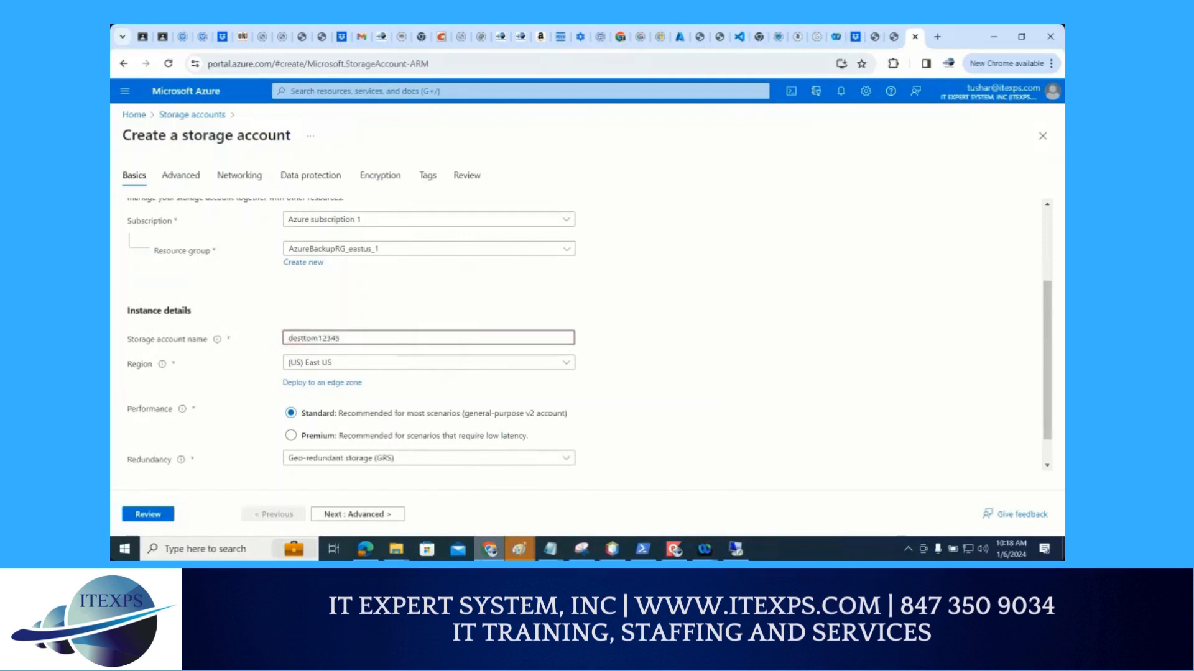
Choose the resource group for the new storage account
{"action": "scroll", "coordinate": [560, 318], "scroll_direction": "down", "scroll_amount": 1}
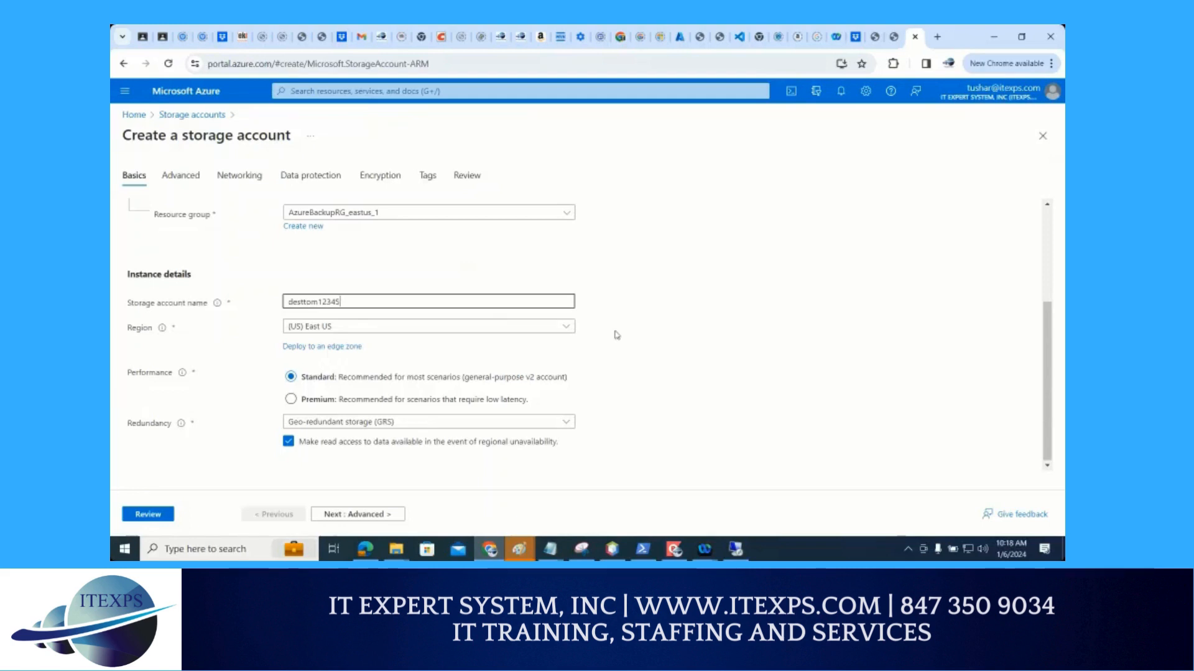
{"action": "left_click", "coordinate": [376, 217]}
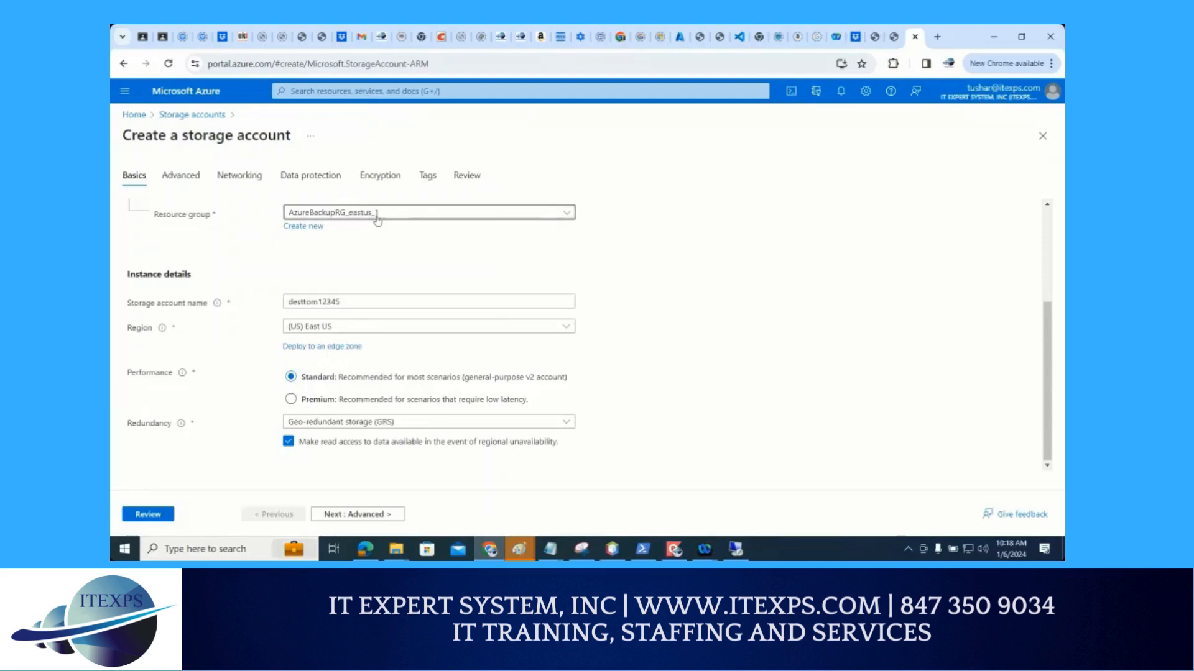
{"action": "left_click", "coordinate": [311, 390]}
Allow enabling anonymous access on individual containers in the advanced settings, and continue to the networking settings
{"action": "left_click", "coordinate": [373, 516]}
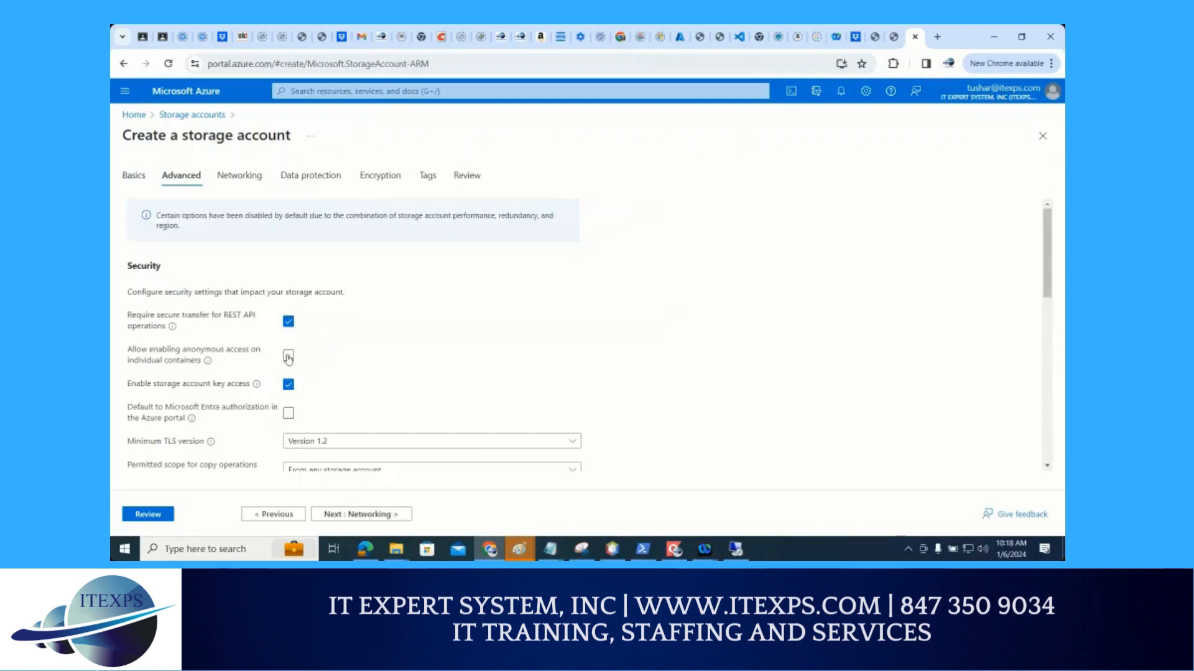
{"action": "left_click", "coordinate": [288, 356]}
{"action": "scroll", "coordinate": [452, 377], "scroll_direction": "down", "scroll_amount": 1}
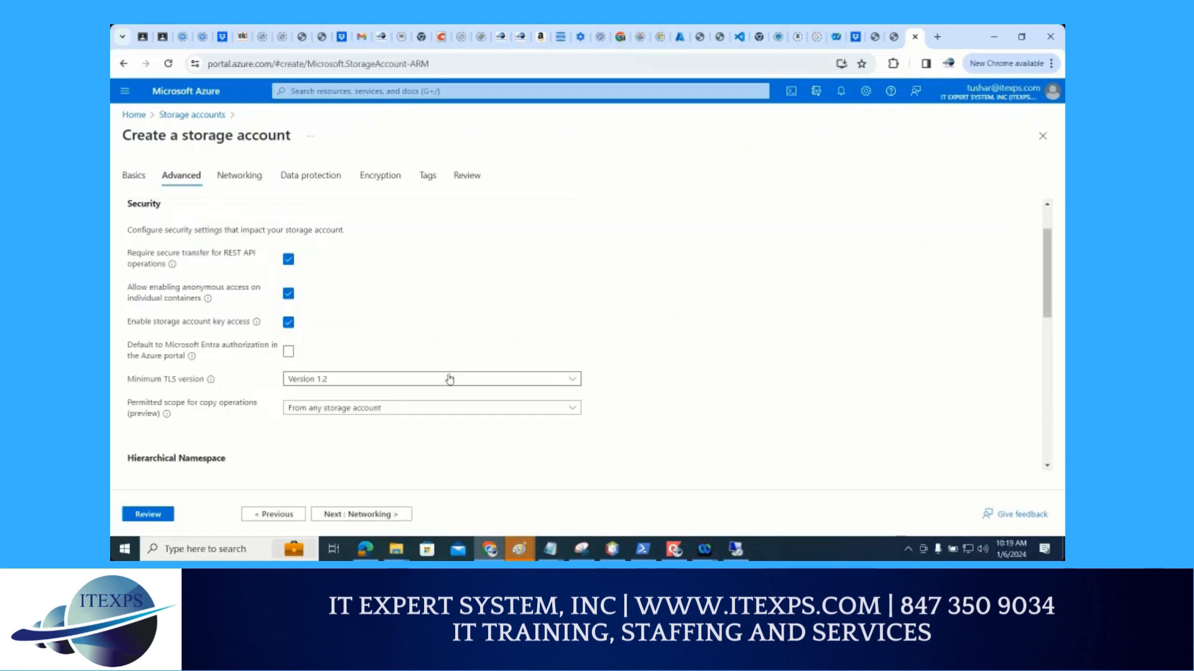
{"action": "left_click", "coordinate": [373, 520]}
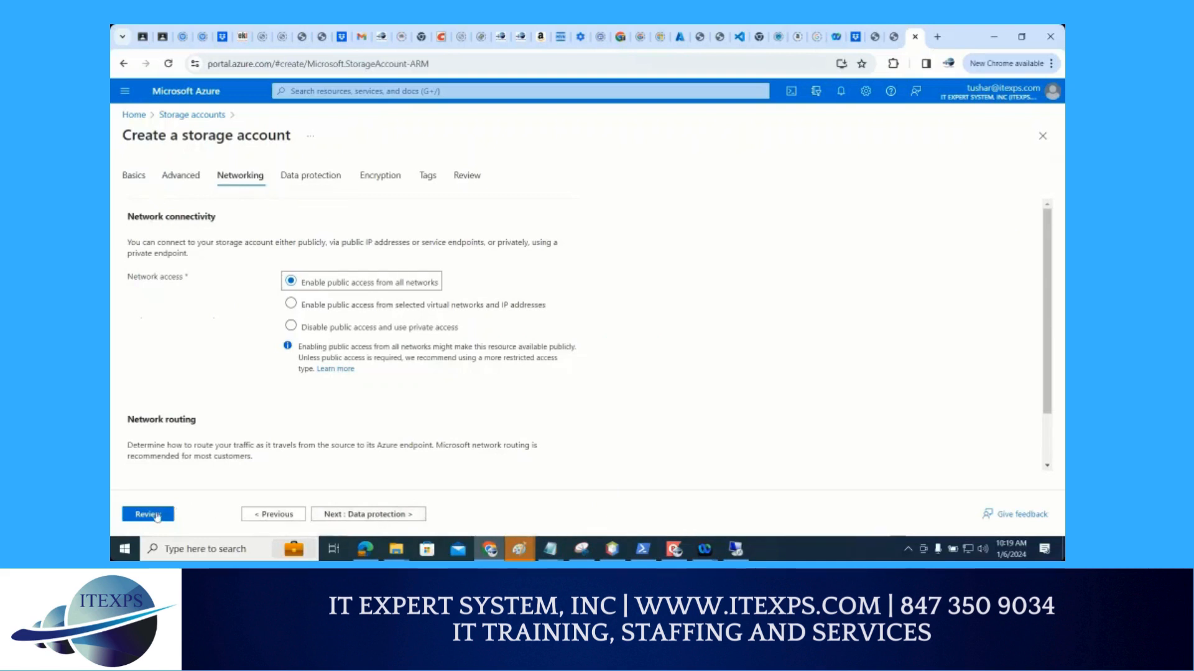
Review and create the desttom12345 storage account, and open the deployed resource
{"action": "left_click", "coordinate": [154, 515]}
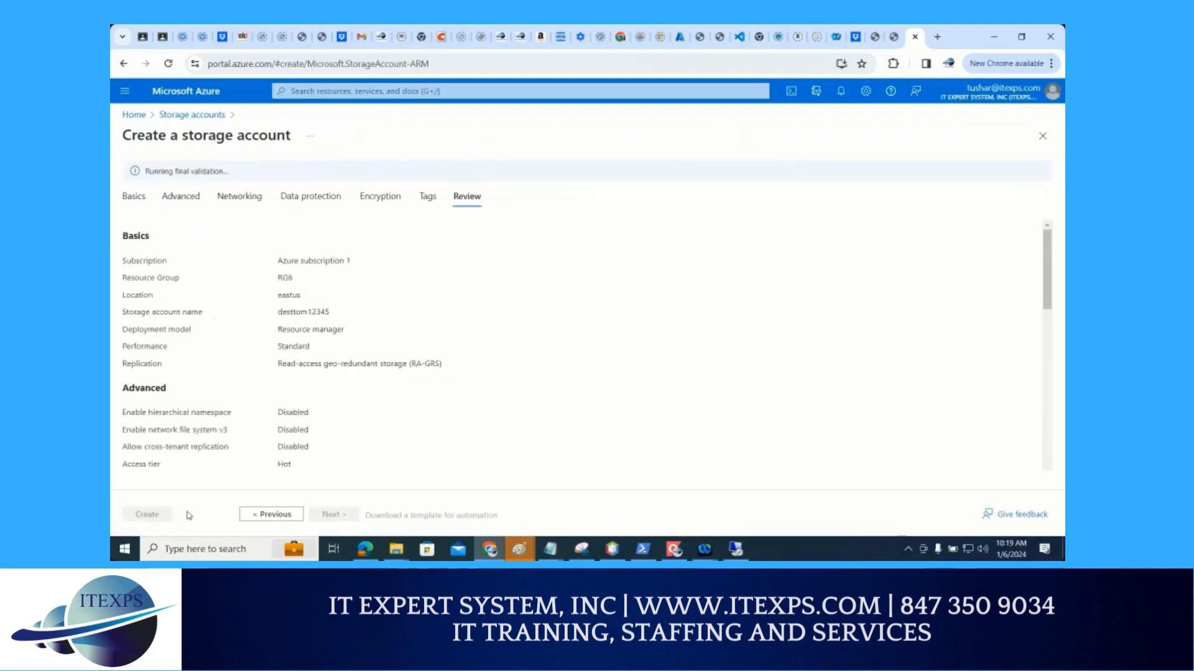
{"action": "left_click", "coordinate": [160, 516]}
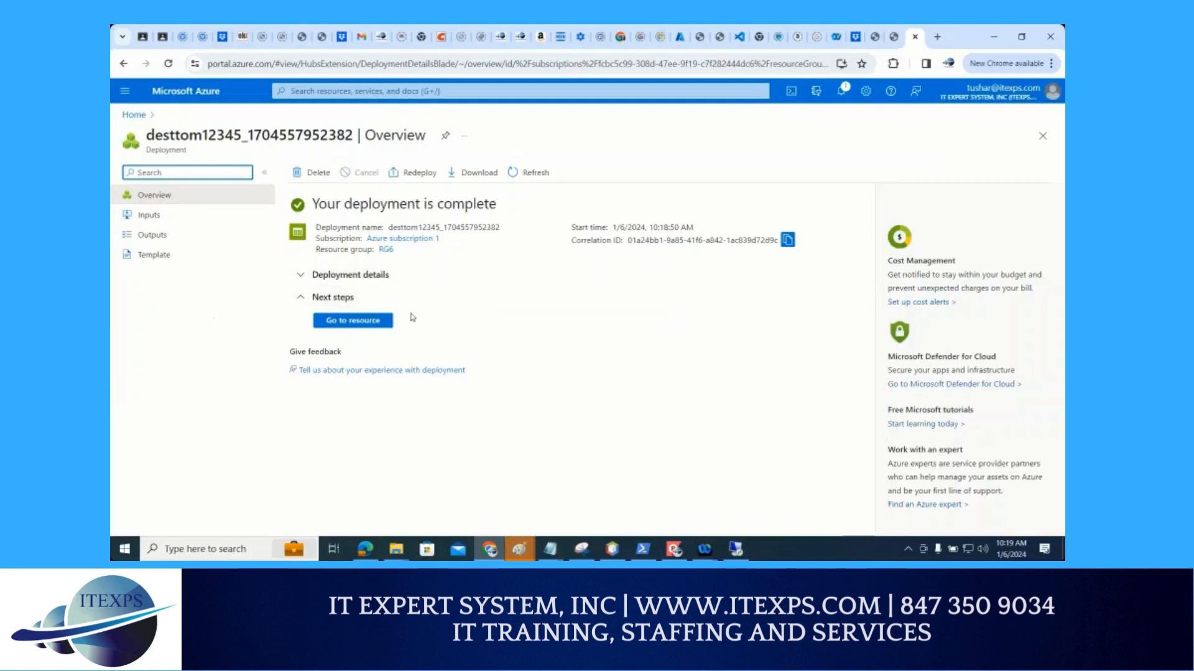
{"action": "left_click", "coordinate": [378, 323]}
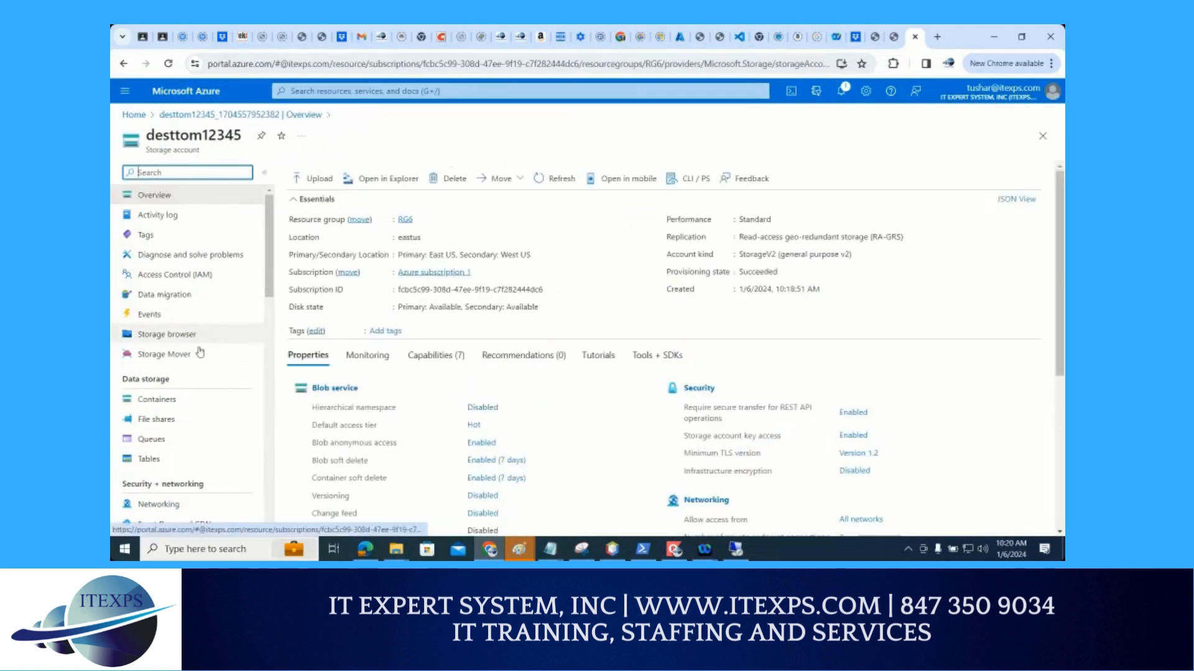
Create a private container named test1 in the desttom12345 storage account
{"action": "left_click", "coordinate": [167, 403]}
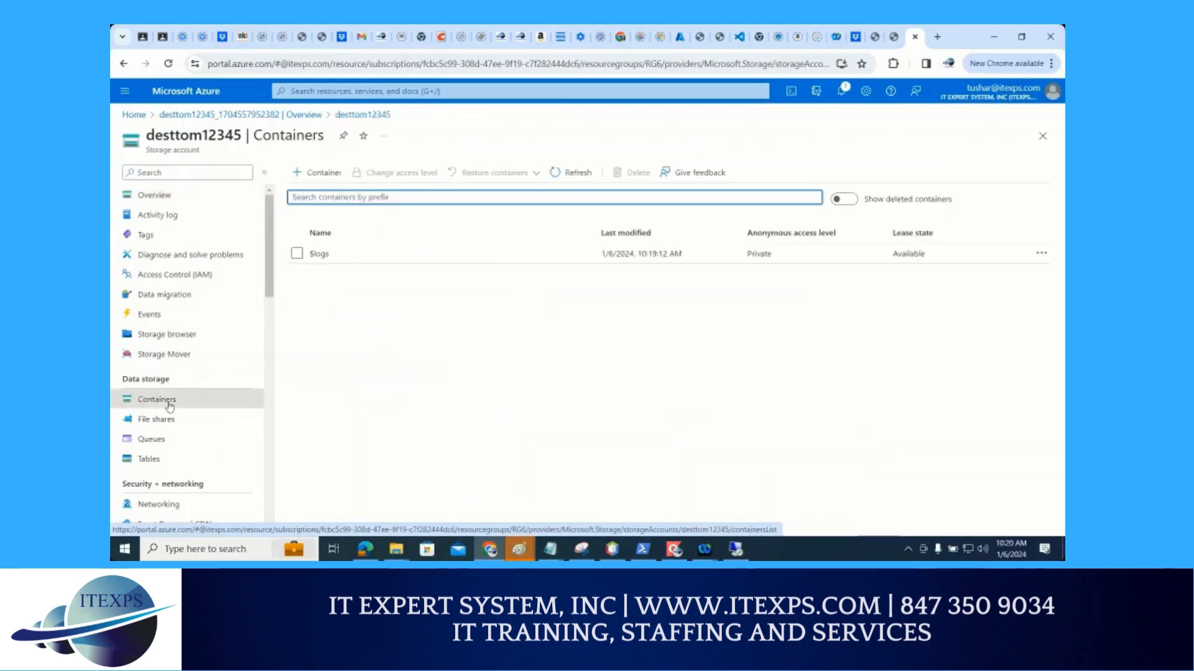
{"action": "left_click", "coordinate": [320, 174]}
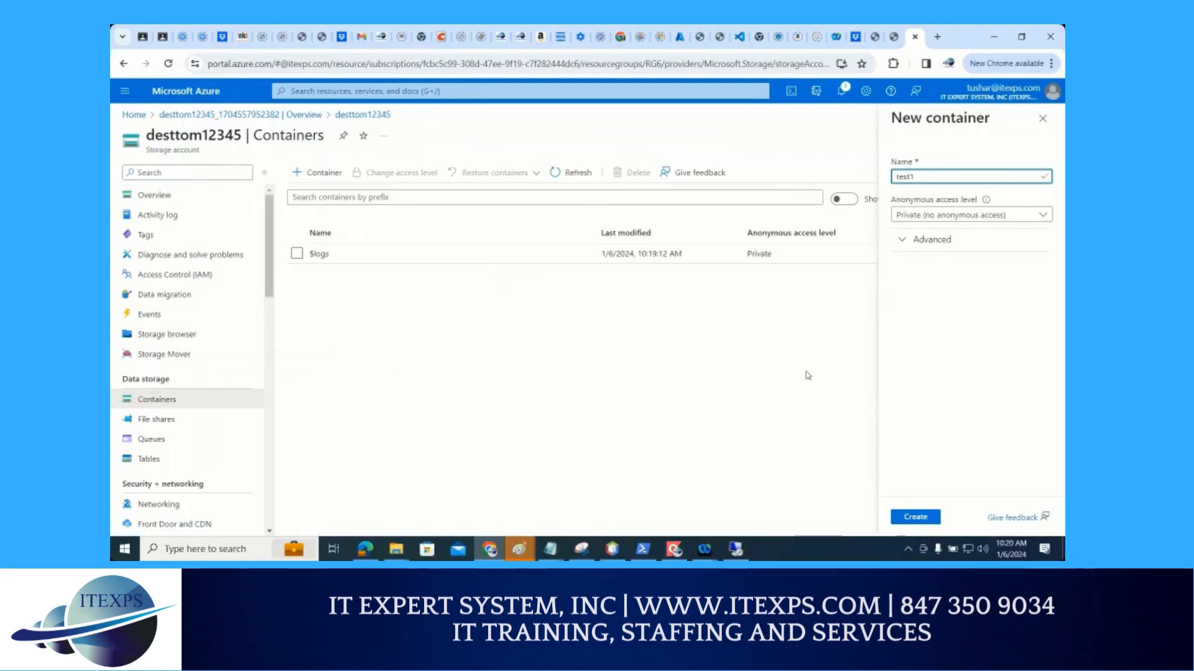
{"action": "left_click", "coordinate": [915, 517]}
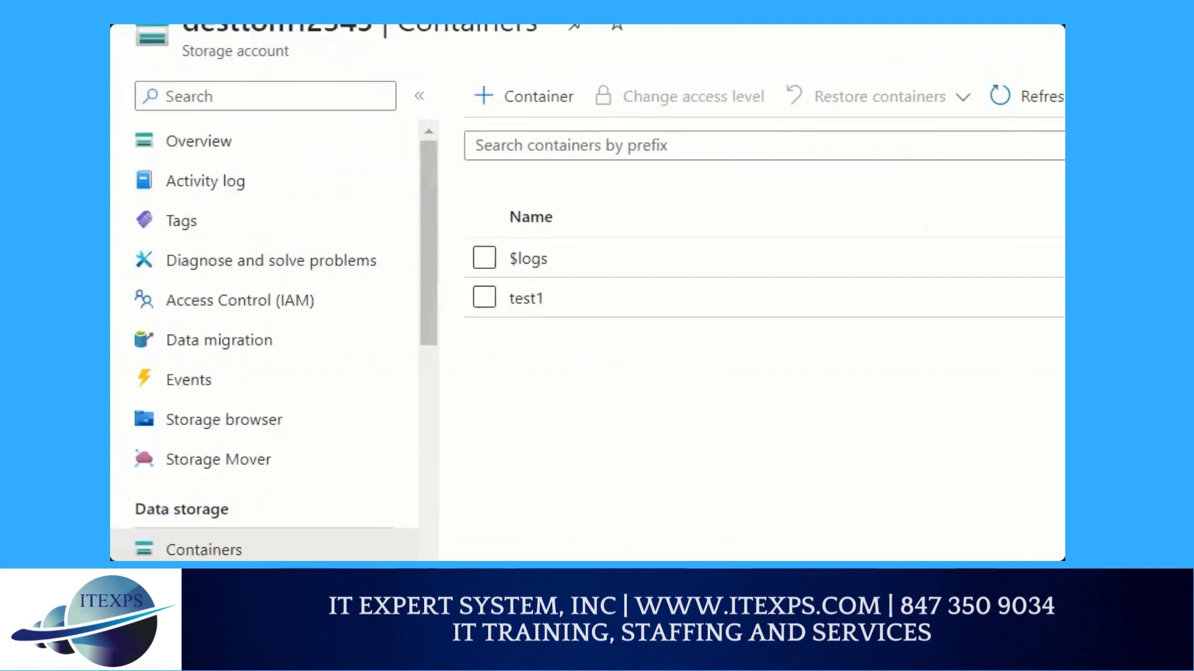
{"action": "mouse_move", "coordinate": [773, 207]}
{"action": "left_mouse_down"}
{"action": "mouse_move", "coordinate": [704, 222]}
{"action": "mouse_move", "coordinate": [738, 152]}
{"action": "mouse_move", "coordinate": [716, 178]}
{"action": "left_mouse_up"}
{"action": "mouse_move", "coordinate": [770, 79]}
{"action": "left_mouse_down"}
{"action": "mouse_move", "coordinate": [770, 120]}
{"action": "mouse_move", "coordinate": [799, 90]}
{"action": "mouse_move", "coordinate": [769, 124]}
{"action": "left_mouse_up"}
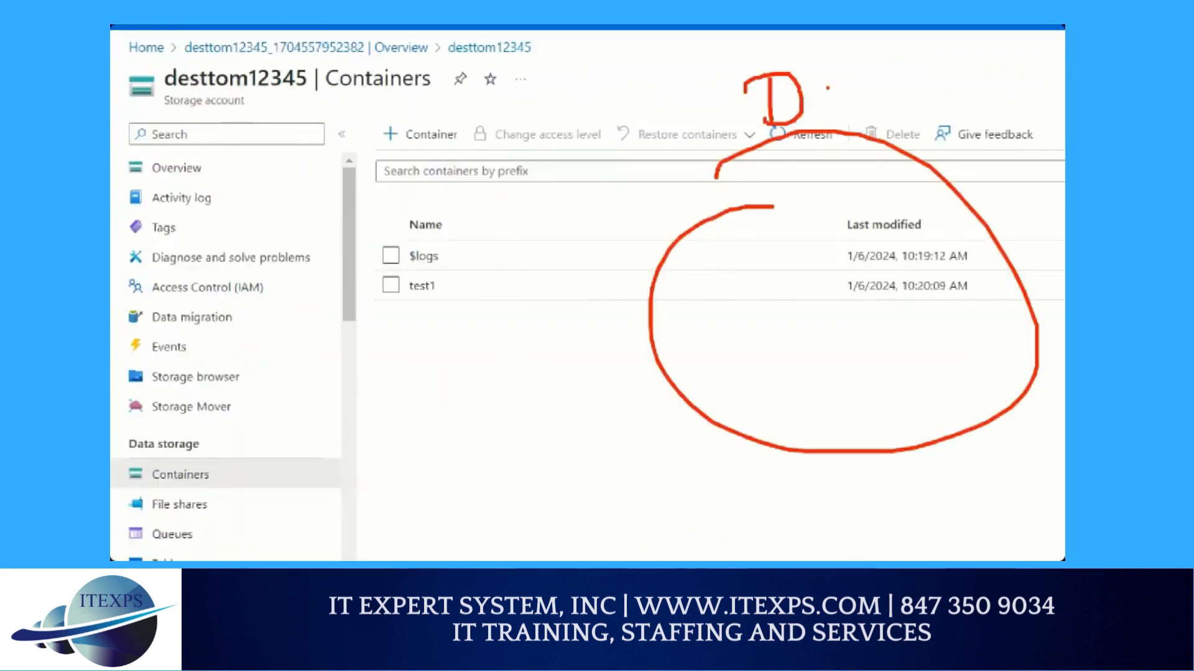
{"action": "left_click_drag", "start_coordinate": [832, 80], "coordinate": [819, 110]}
{"action": "mouse_move", "coordinate": [845, 78]}
{"action": "left_mouse_down"}
{"action": "mouse_move", "coordinate": [846, 117]}
{"action": "mouse_move", "coordinate": [877, 86]}
{"action": "left_mouse_up"}
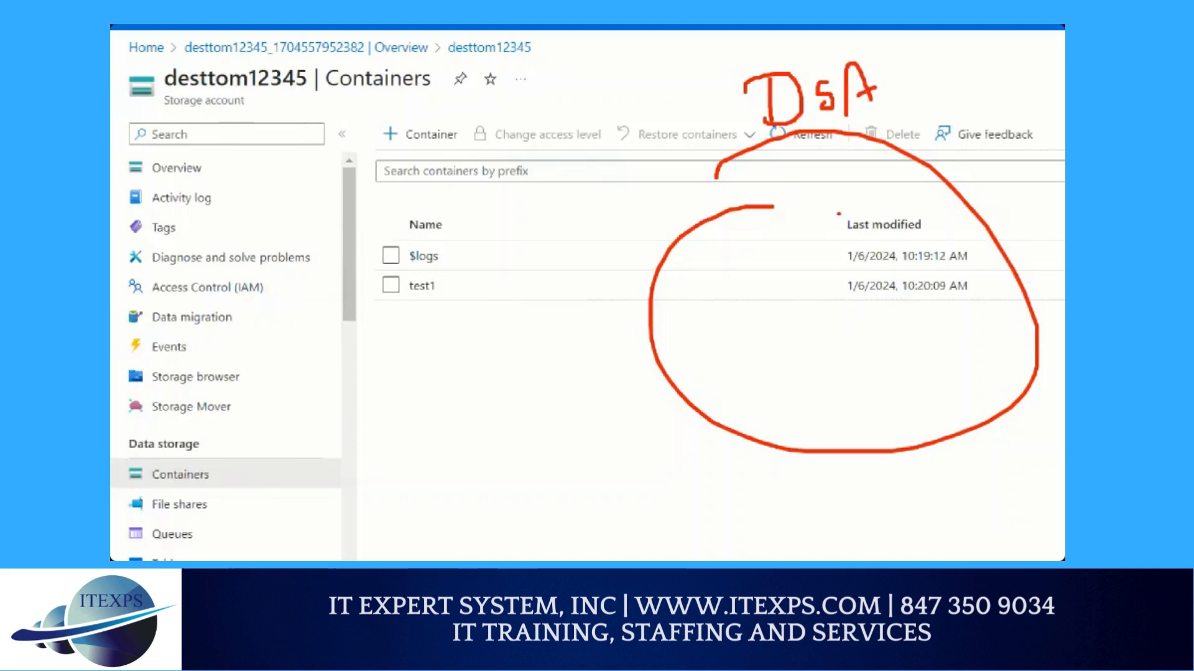
{"action": "mouse_move", "coordinate": [843, 211]}
{"action": "left_mouse_down"}
{"action": "mouse_move", "coordinate": [800, 242]}
{"action": "mouse_move", "coordinate": [861, 217]}
{"action": "left_mouse_up"}
{"action": "left_click_drag", "start_coordinate": [854, 284], "coordinate": [875, 295]}
{"action": "mouse_move", "coordinate": [847, 276]}
{"action": "left_mouse_down"}
{"action": "mouse_move", "coordinate": [872, 268]}
{"action": "mouse_move", "coordinate": [883, 283]}
{"action": "left_mouse_up"}
{"action": "left_click_drag", "start_coordinate": [890, 271], "coordinate": [883, 288]}
{"action": "left_click_drag", "start_coordinate": [895, 268], "coordinate": [916, 257]}
{"action": "left_click_drag", "start_coordinate": [913, 249], "coordinate": [918, 286]}
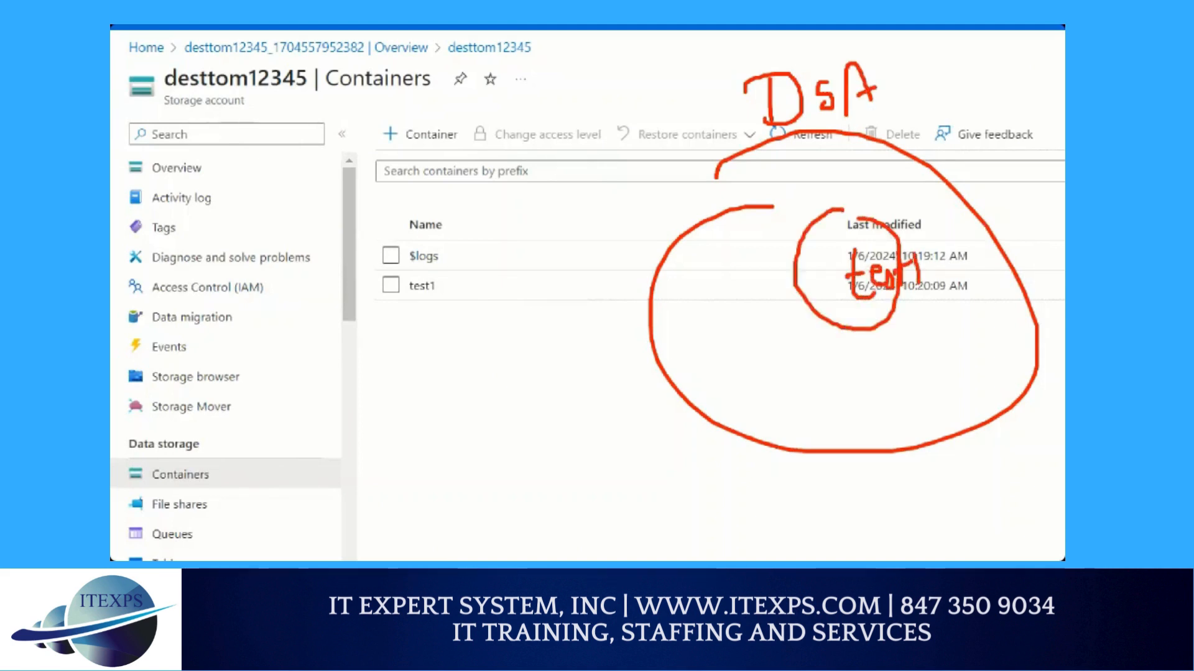
{"action": "mouse_move", "coordinate": [150, 178]}
{"action": "left_mouse_down"}
{"action": "mouse_move", "coordinate": [368, 364]}
{"action": "mouse_move", "coordinate": [168, 217]}
{"action": "left_mouse_up"}
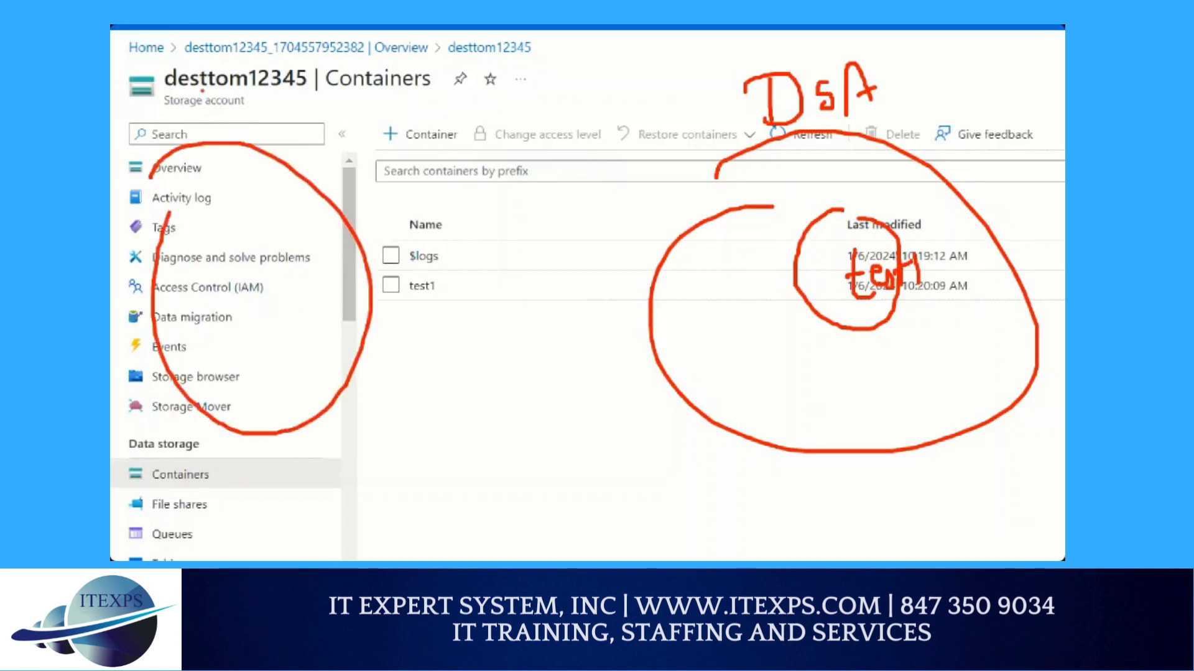
{"action": "mouse_move", "coordinate": [201, 81]}
{"action": "left_mouse_down"}
{"action": "mouse_move", "coordinate": [221, 106]}
{"action": "mouse_move", "coordinate": [200, 107]}
{"action": "mouse_move", "coordinate": [198, 121]}
{"action": "left_mouse_up"}
{"action": "mouse_move", "coordinate": [253, 71]}
{"action": "left_mouse_down"}
{"action": "mouse_move", "coordinate": [242, 101]}
{"action": "mouse_move", "coordinate": [272, 98]}
{"action": "left_mouse_up"}
{"action": "mouse_move", "coordinate": [237, 227]}
{"action": "left_mouse_down"}
{"action": "mouse_move", "coordinate": [222, 235]}
{"action": "mouse_move", "coordinate": [269, 290]}
{"action": "mouse_move", "coordinate": [286, 281]}
{"action": "mouse_move", "coordinate": [284, 298]}
{"action": "mouse_move", "coordinate": [597, 303]}
{"action": "mouse_move", "coordinate": [690, 286]}
{"action": "mouse_move", "coordinate": [681, 302]}
{"action": "left_mouse_up"}
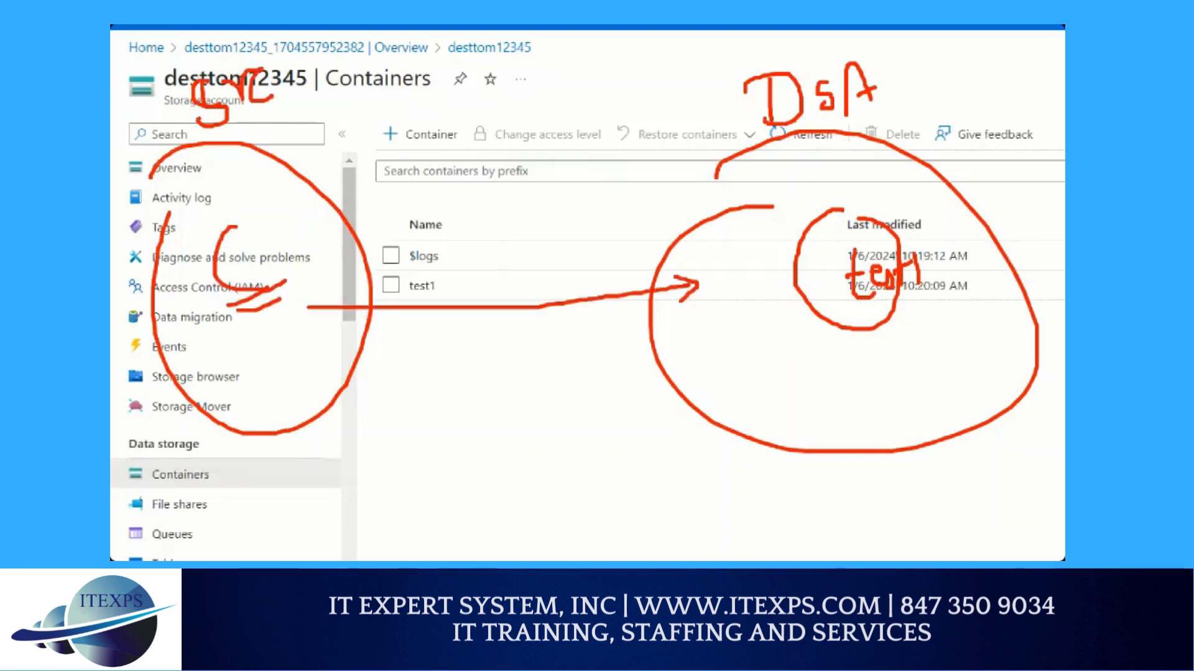
{"action": "left_click_drag", "start_coordinate": [344, 324], "coordinate": [750, 328]}
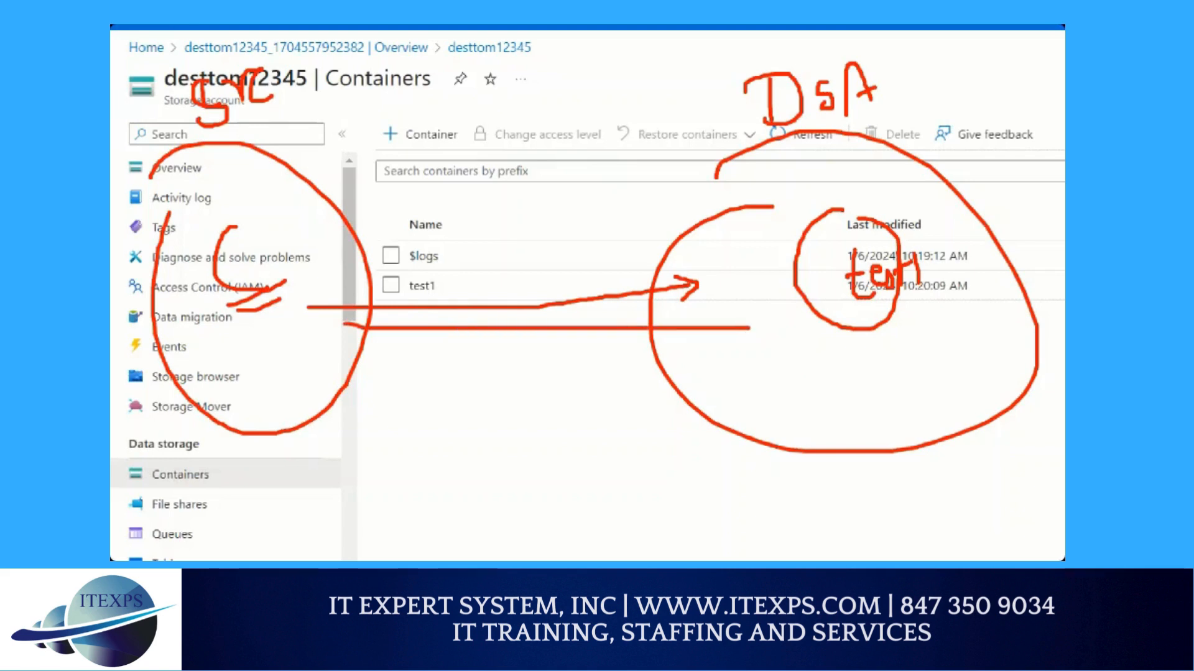
{"action": "left_click_drag", "start_coordinate": [395, 27], "coordinate": [421, 550]}
{"action": "left_click_drag", "start_coordinate": [440, 54], "coordinate": [459, 560]}
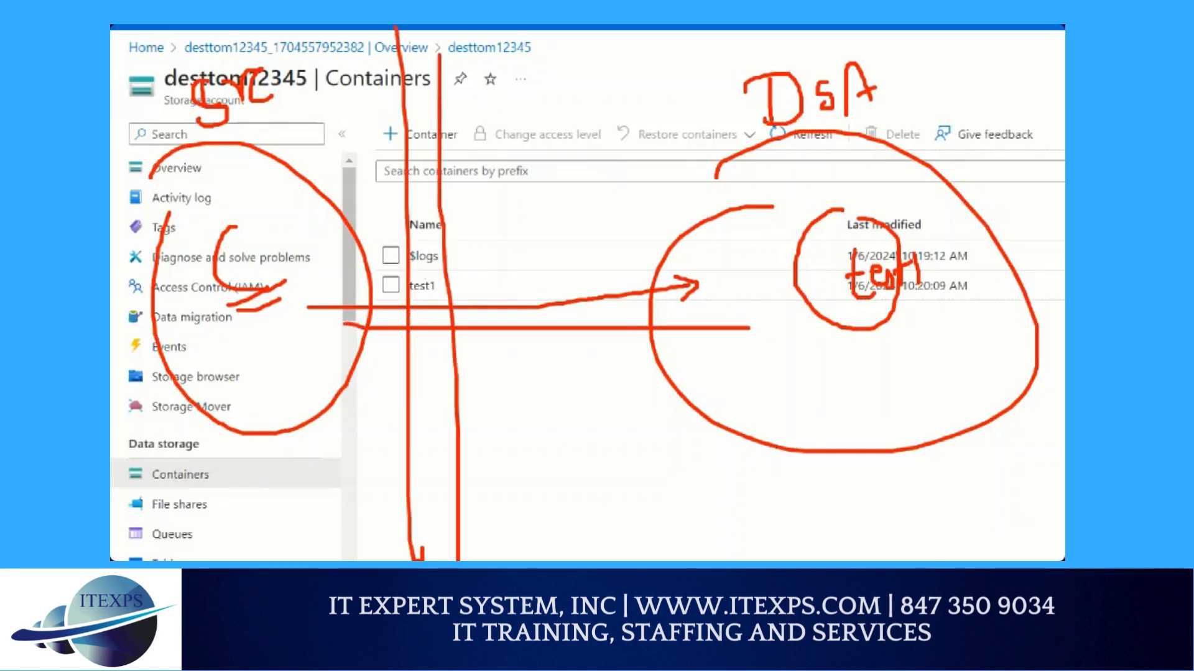
{"action": "mouse_move", "coordinate": [351, 82]}
{"action": "left_mouse_down"}
{"action": "mouse_move", "coordinate": [331, 125]}
{"action": "mouse_move", "coordinate": [347, 132]}
{"action": "mouse_move", "coordinate": [330, 126]}
{"action": "mouse_move", "coordinate": [344, 100]}
{"action": "mouse_move", "coordinate": [352, 118]}
{"action": "mouse_move", "coordinate": [292, 237]}
{"action": "mouse_move", "coordinate": [490, 330]}
{"action": "mouse_move", "coordinate": [673, 319]}
{"action": "mouse_move", "coordinate": [306, 278]}
{"action": "mouse_move", "coordinate": [311, 145]}
{"action": "mouse_move", "coordinate": [454, 360]}
{"action": "mouse_move", "coordinate": [646, 309]}
{"action": "left_mouse_up"}
{"action": "mouse_move", "coordinate": [559, 266]}
{"action": "left_mouse_down"}
{"action": "mouse_move", "coordinate": [721, 298]}
{"action": "mouse_move", "coordinate": [633, 384]}
{"action": "mouse_move", "coordinate": [677, 366]}
{"action": "left_mouse_up"}
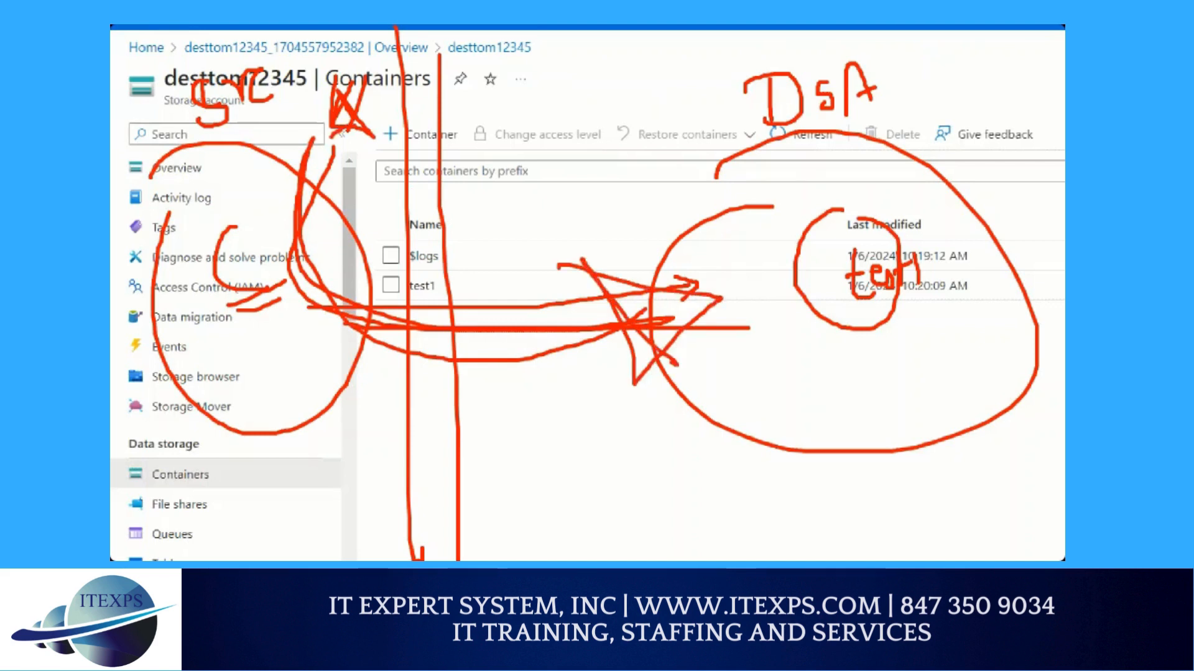
{"action": "mouse_move", "coordinate": [332, 138]}
{"action": "left_mouse_down"}
{"action": "mouse_move", "coordinate": [634, 383]}
{"action": "mouse_move", "coordinate": [692, 367]}
{"action": "left_mouse_up"}
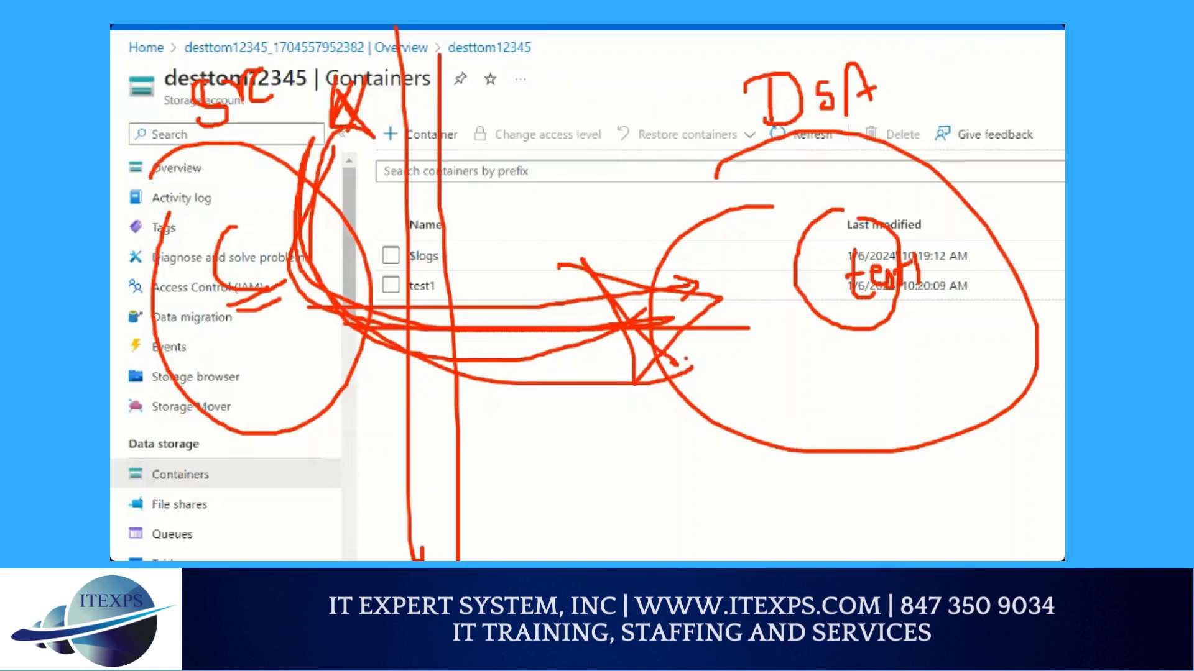
{"action": "key", "text": "Escape"}
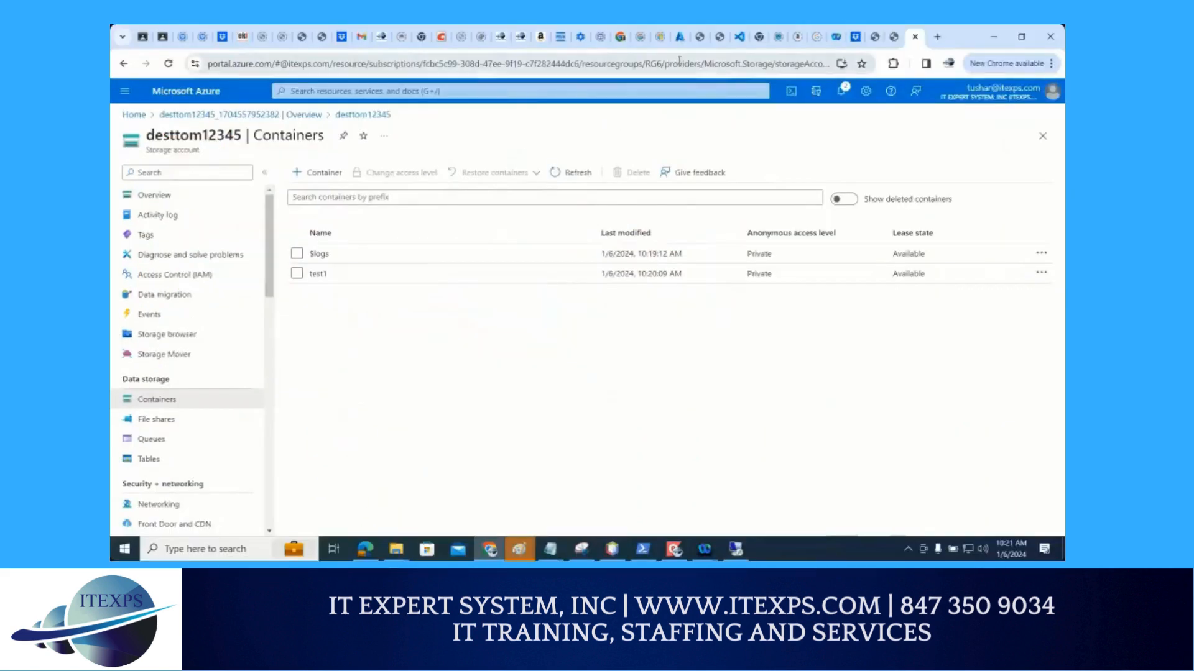
{"action": "key", "text": "ctrl+1"}
{"action": "left_click", "coordinate": [683, 61]}
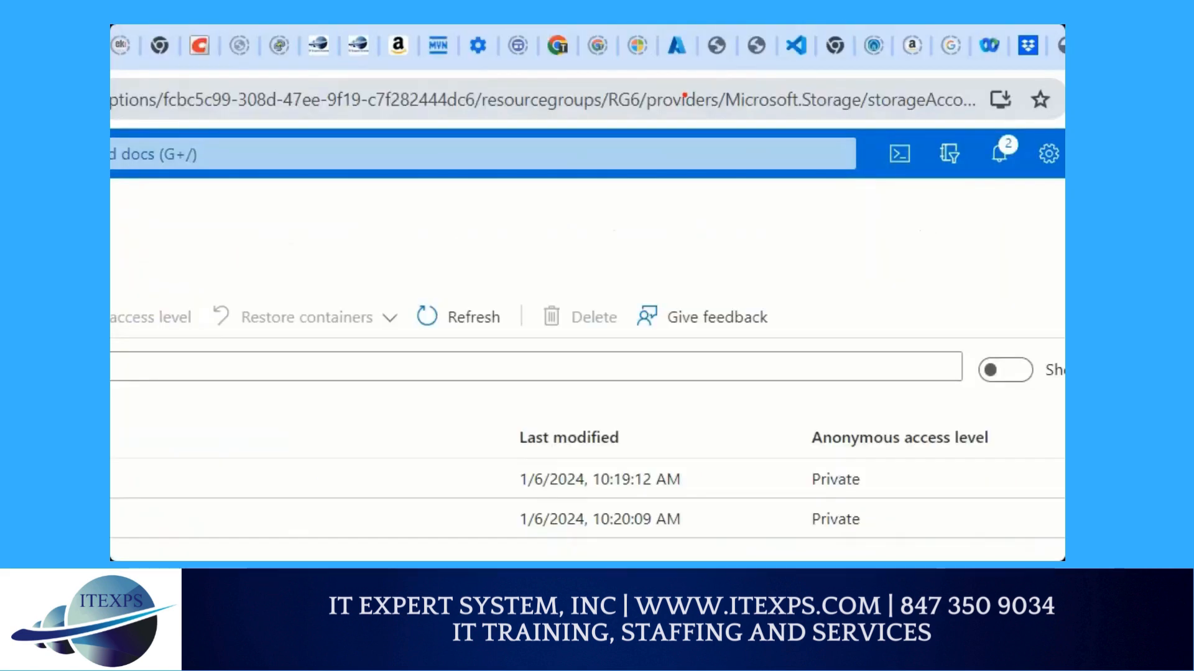
{"action": "mouse_move", "coordinate": [696, 69]}
{"action": "left_mouse_down"}
{"action": "mouse_move", "coordinate": [706, 150]}
{"action": "mouse_move", "coordinate": [677, 54]}
{"action": "mouse_move", "coordinate": [718, 79]}
{"action": "left_mouse_up"}
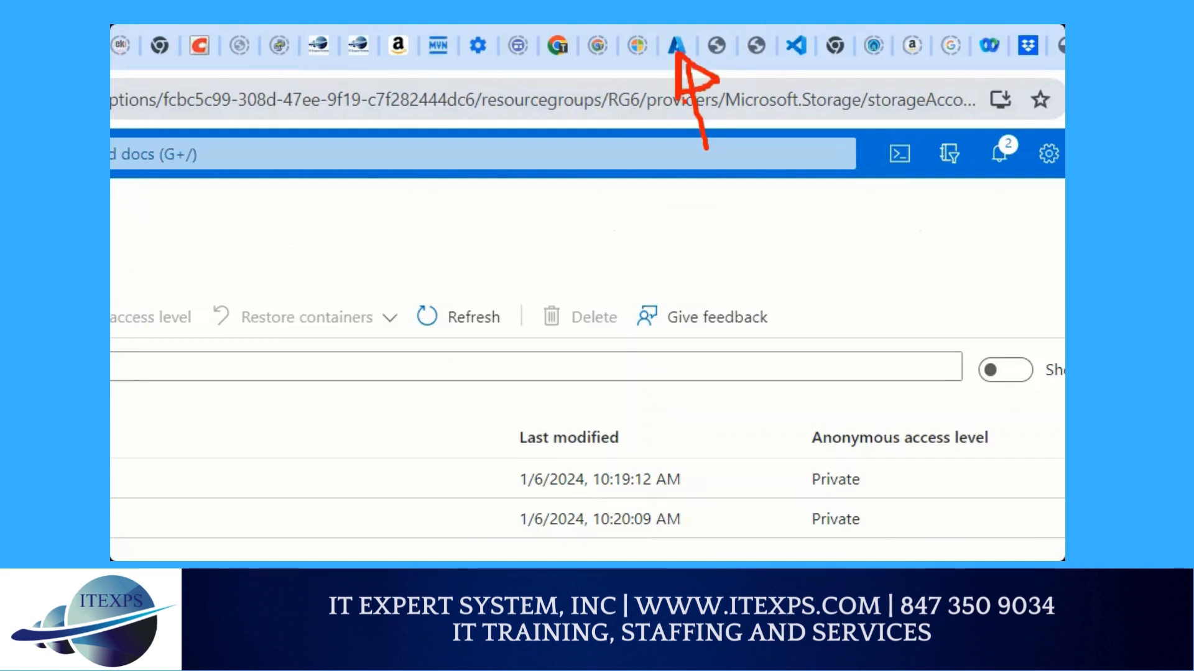
{"action": "key", "text": "Escape"}
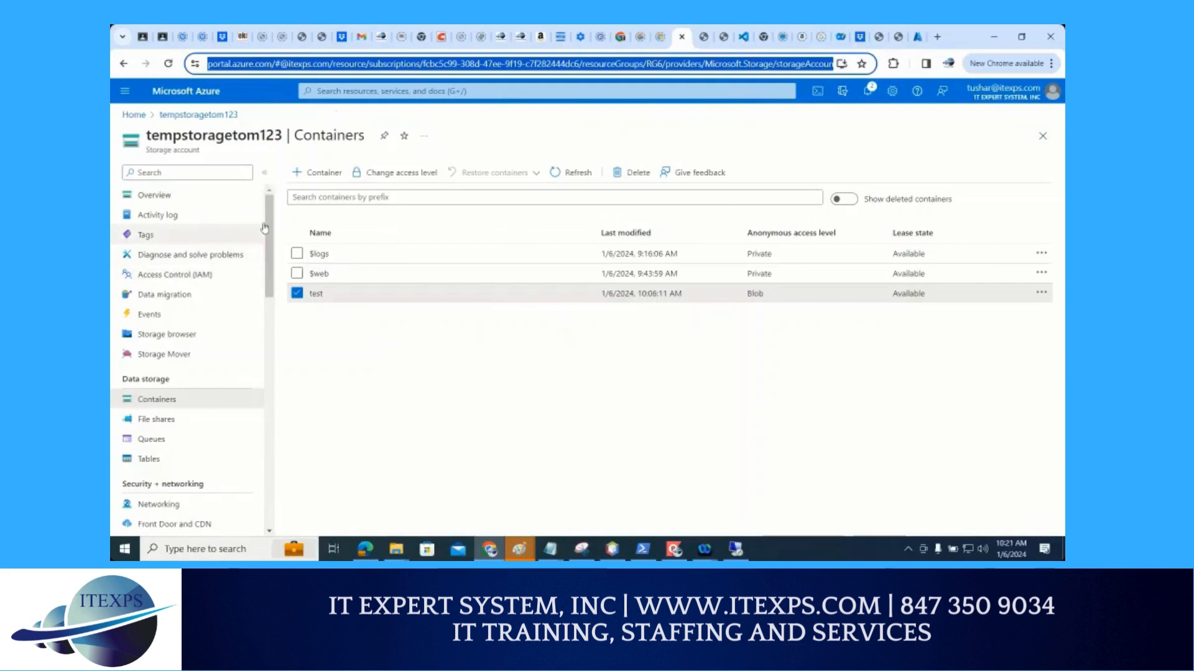
Open the object replication settings of the source storage account tempstoragetom123
{"action": "left_click_drag", "start_coordinate": [271, 245], "coordinate": [273, 349]}
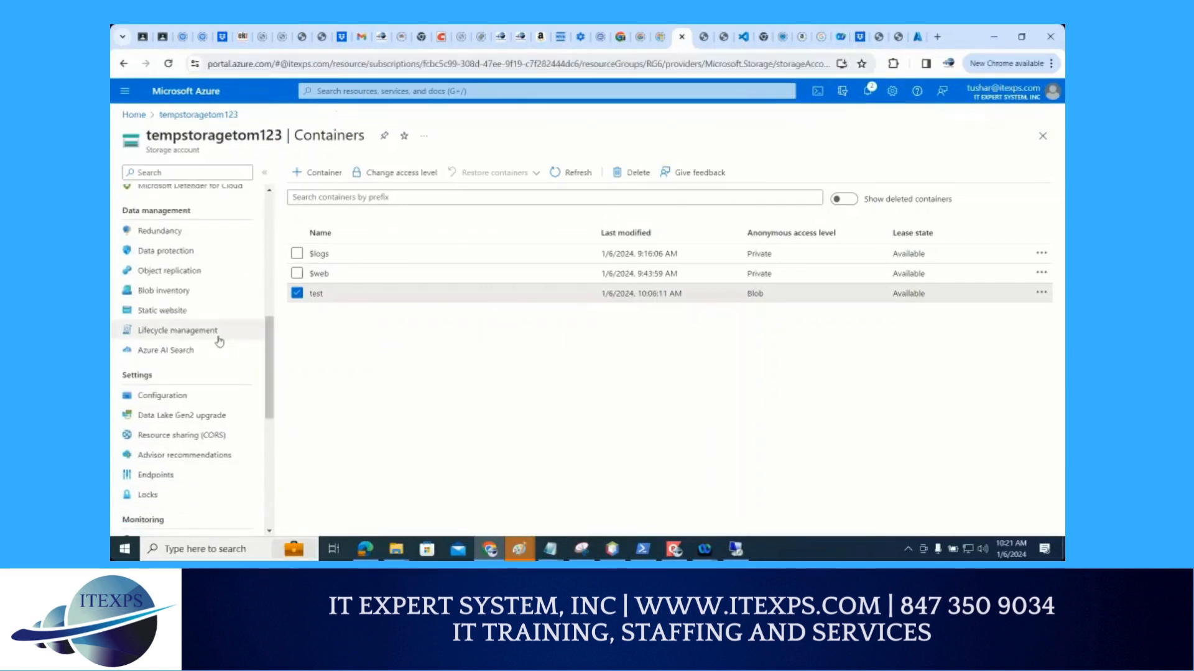
{"action": "key", "text": "ctrl+1"}
{"action": "left_click", "coordinate": [214, 304]}
{"action": "mouse_move", "coordinate": [149, 216]}
{"action": "left_mouse_down"}
{"action": "mouse_move", "coordinate": [297, 221]}
{"action": "mouse_move", "coordinate": [301, 261]}
{"action": "mouse_move", "coordinate": [163, 269]}
{"action": "mouse_move", "coordinate": [175, 219]}
{"action": "mouse_move", "coordinate": [309, 258]}
{"action": "mouse_move", "coordinate": [190, 256]}
{"action": "left_mouse_up"}
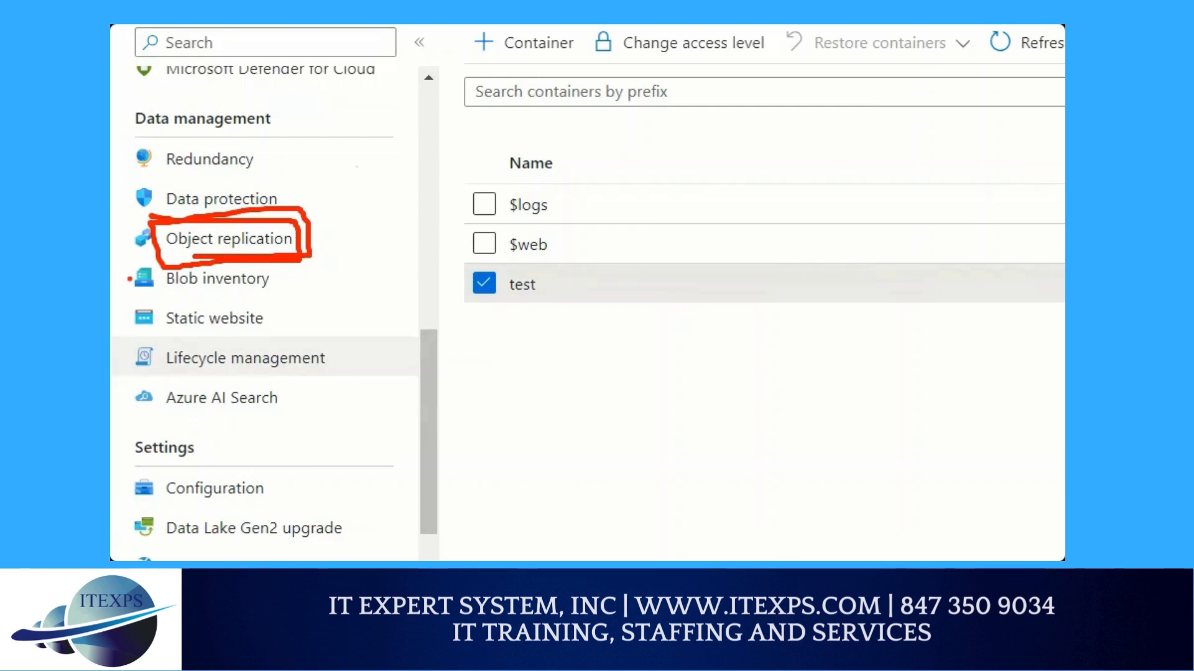
{"action": "key", "text": "Escape"}
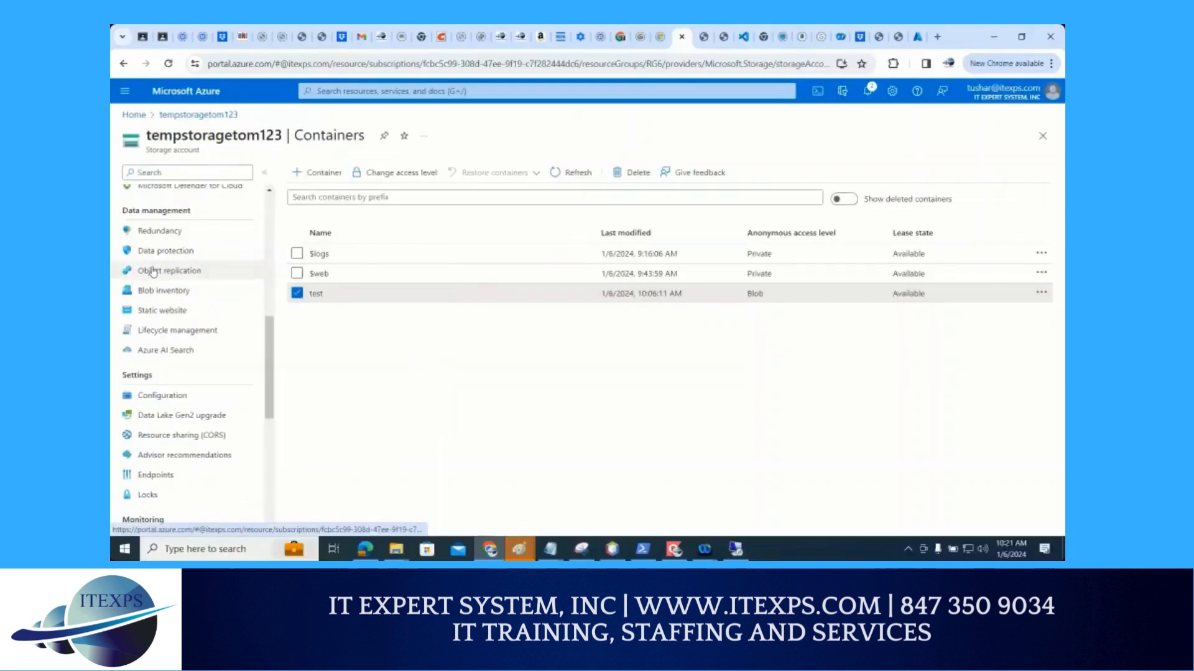
{"action": "left_click", "coordinate": [167, 271]}
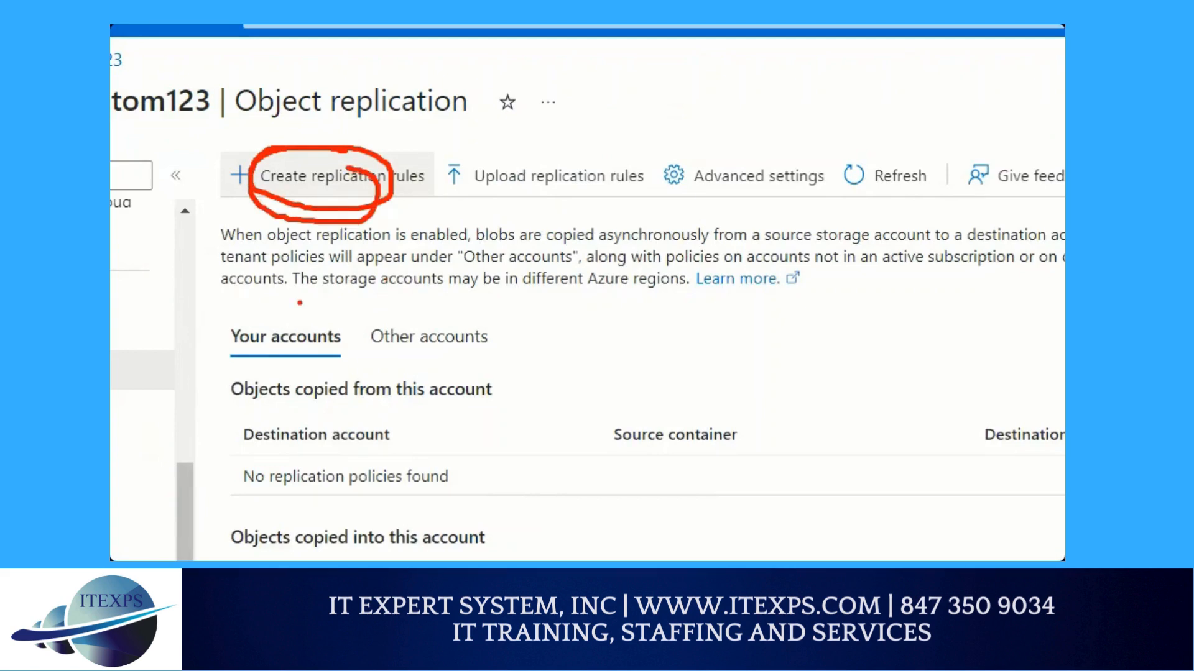
Start creating replication rules with desttom12345 as the destination storage account
{"action": "left_click", "coordinate": [323, 176]}
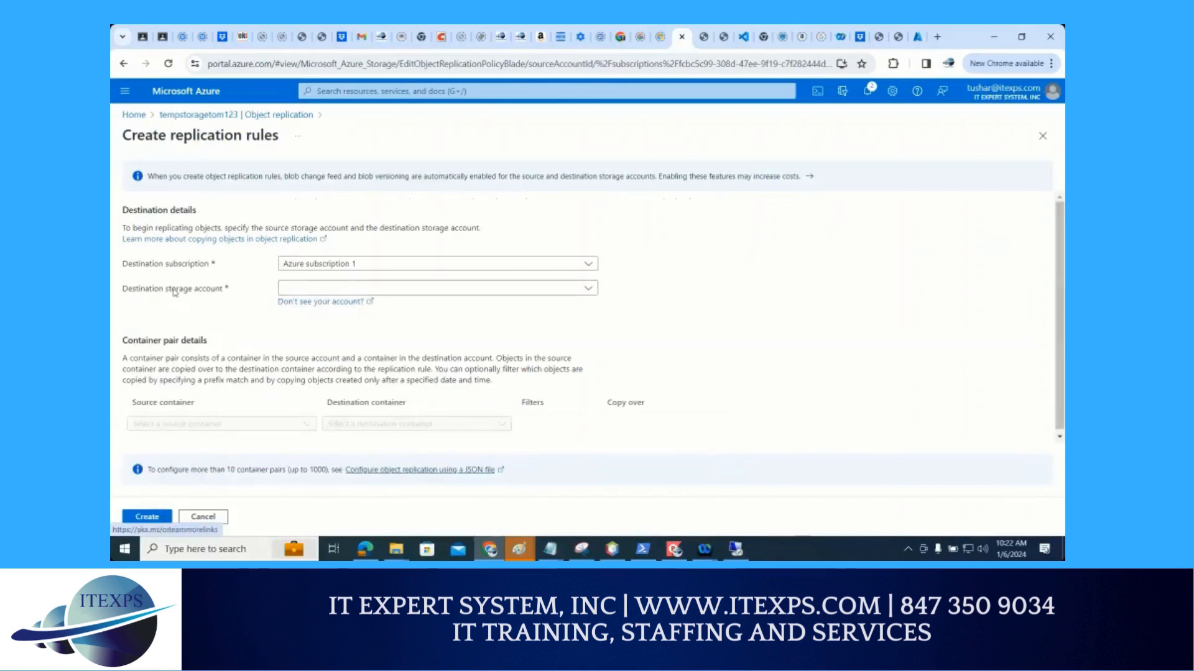
{"action": "left_click", "coordinate": [326, 296]}
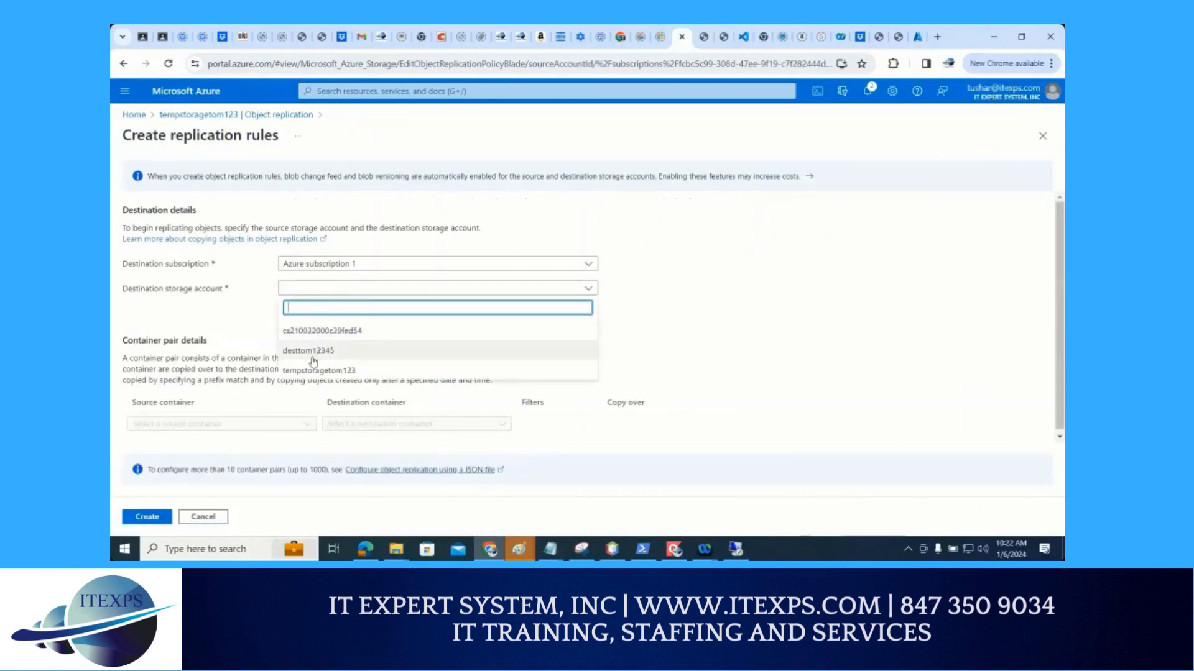
{"action": "left_click", "coordinate": [313, 352]}
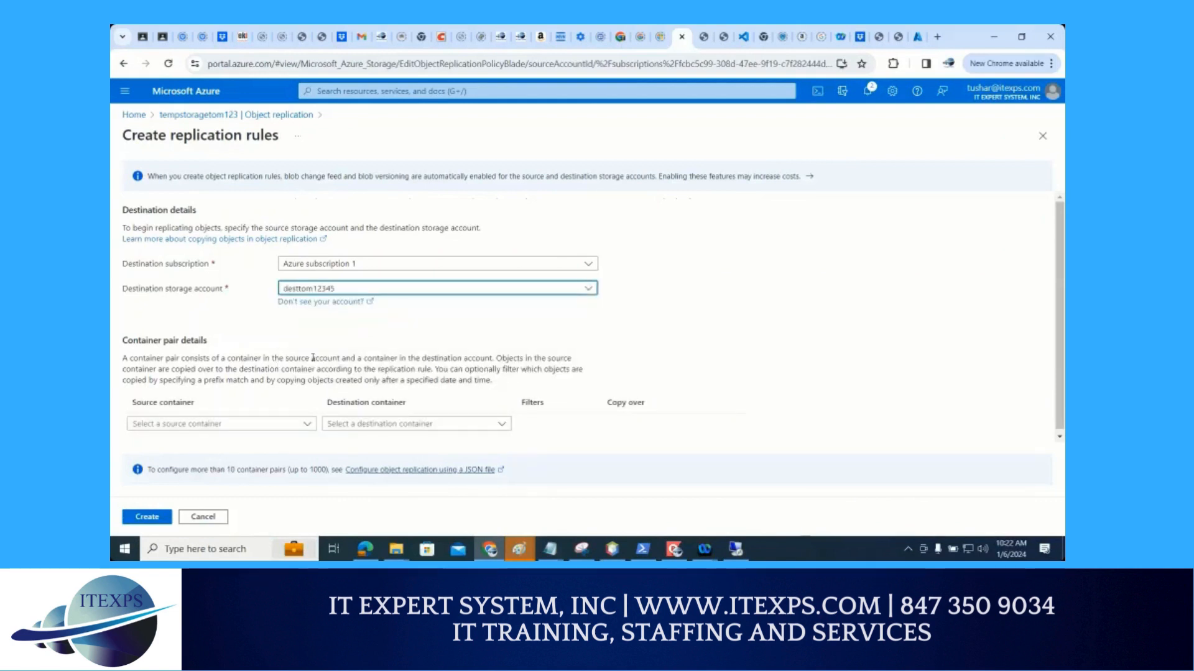
Pair the source container test with the destination container test1 in the replication rule
{"action": "left_click", "coordinate": [226, 425]}
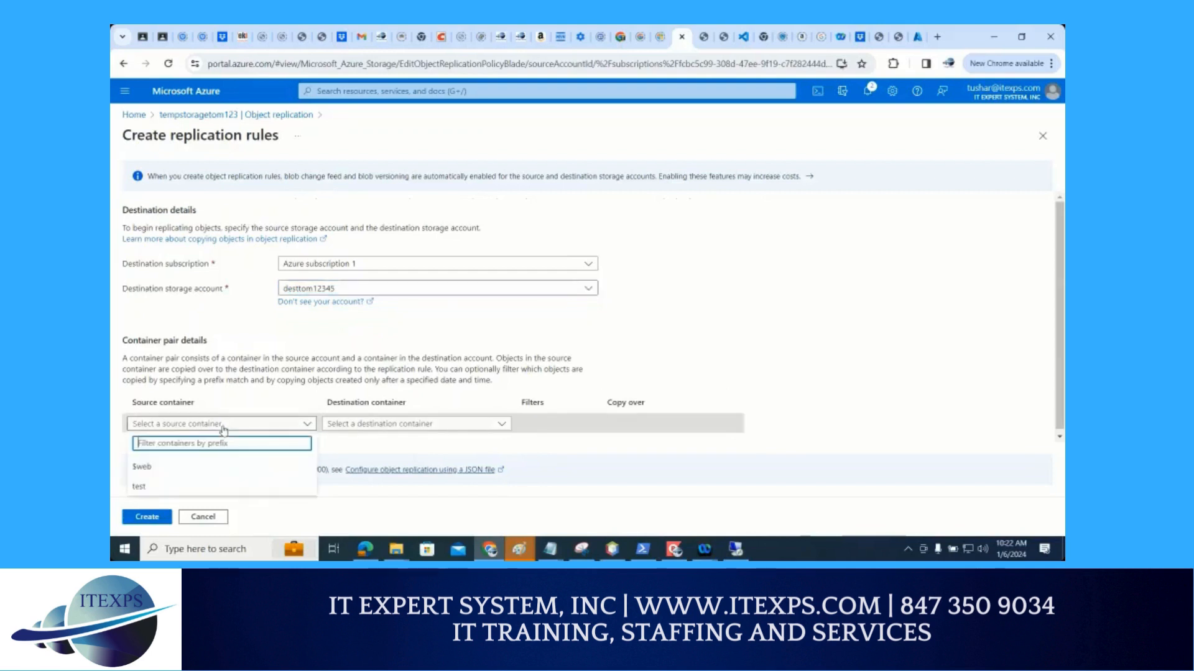
{"action": "left_click", "coordinate": [173, 490]}
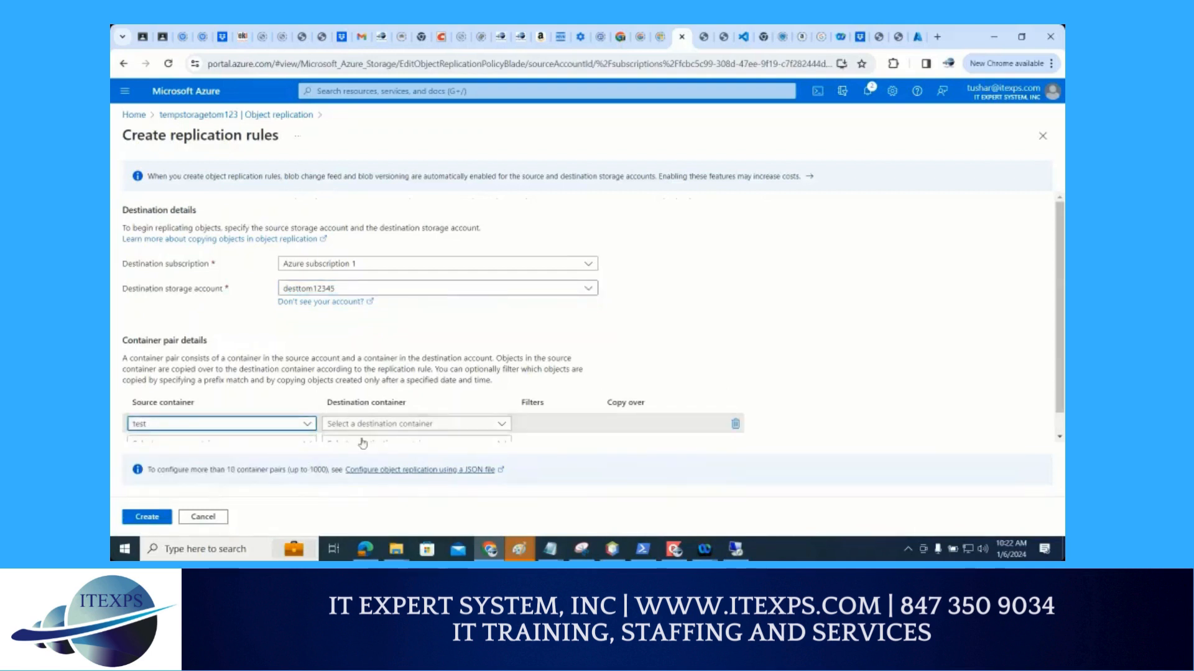
{"action": "left_click", "coordinate": [388, 400]}
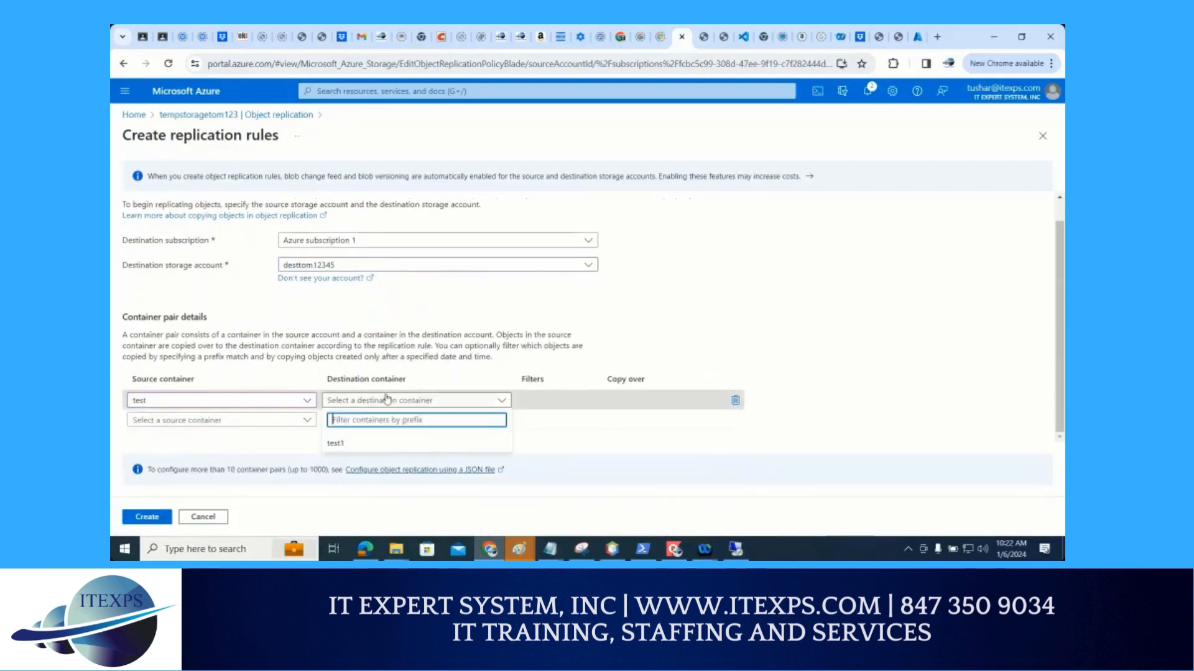
{"action": "left_click", "coordinate": [347, 446]}
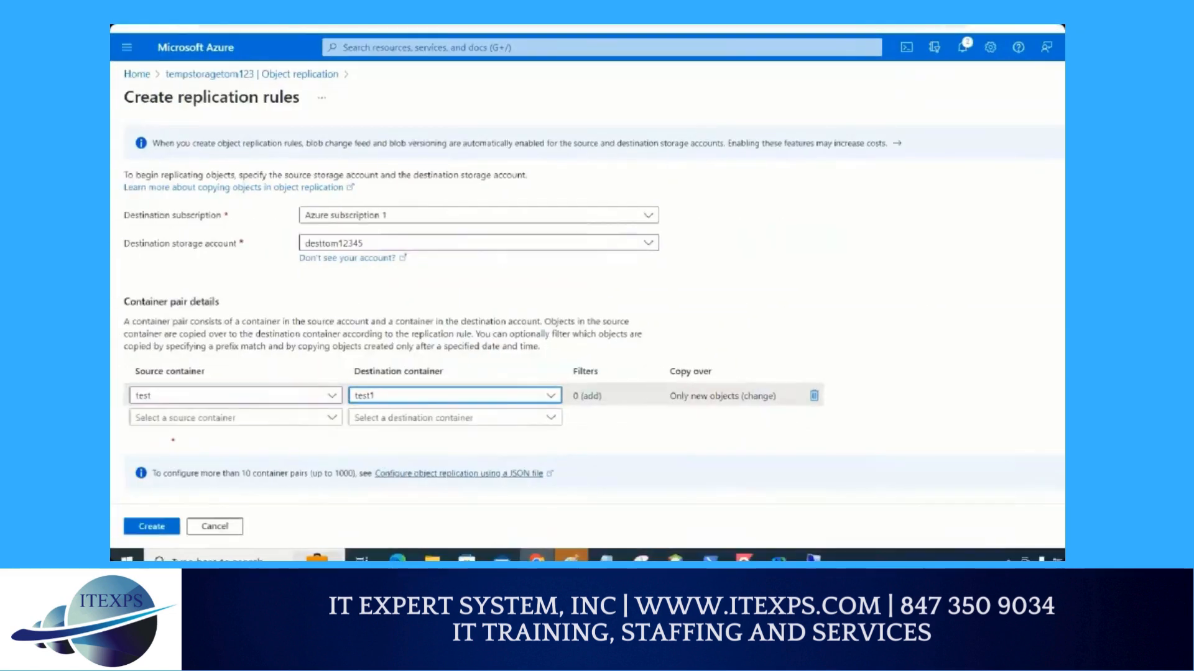
{"action": "left_click_drag", "start_coordinate": [220, 331], "coordinate": [232, 393]}
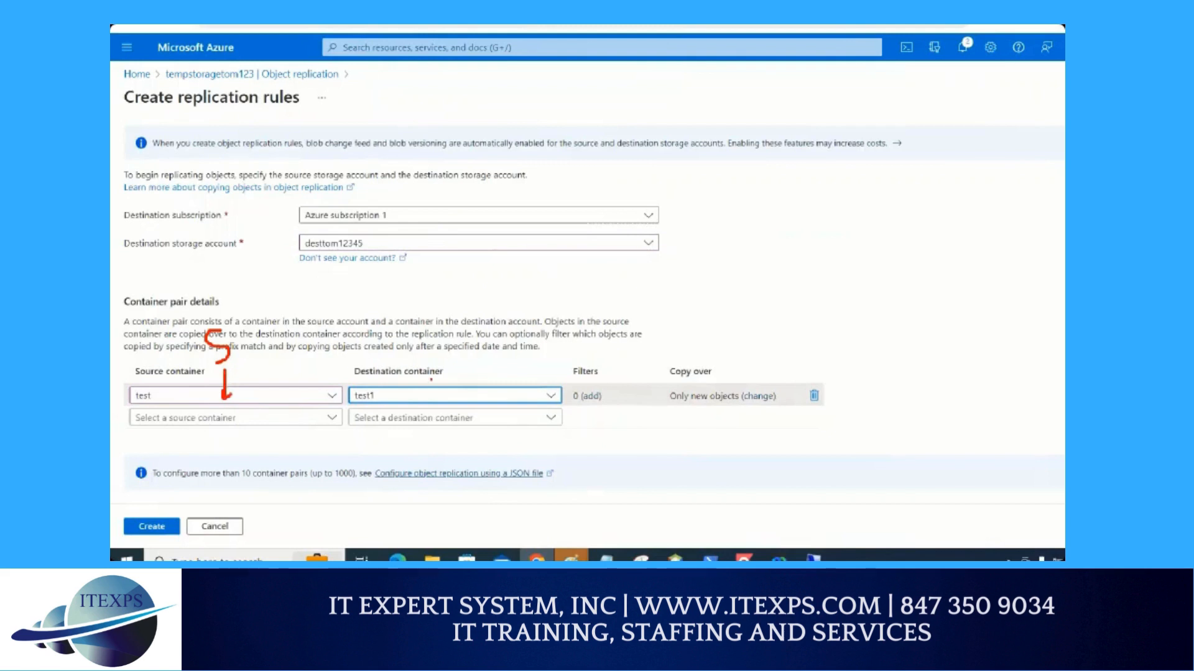
{"action": "left_click_drag", "start_coordinate": [441, 361], "coordinate": [448, 372]}
{"action": "mouse_move", "coordinate": [680, 409]}
{"action": "left_mouse_down"}
{"action": "mouse_move", "coordinate": [735, 407]}
{"action": "mouse_move", "coordinate": [716, 413]}
{"action": "left_mouse_up"}
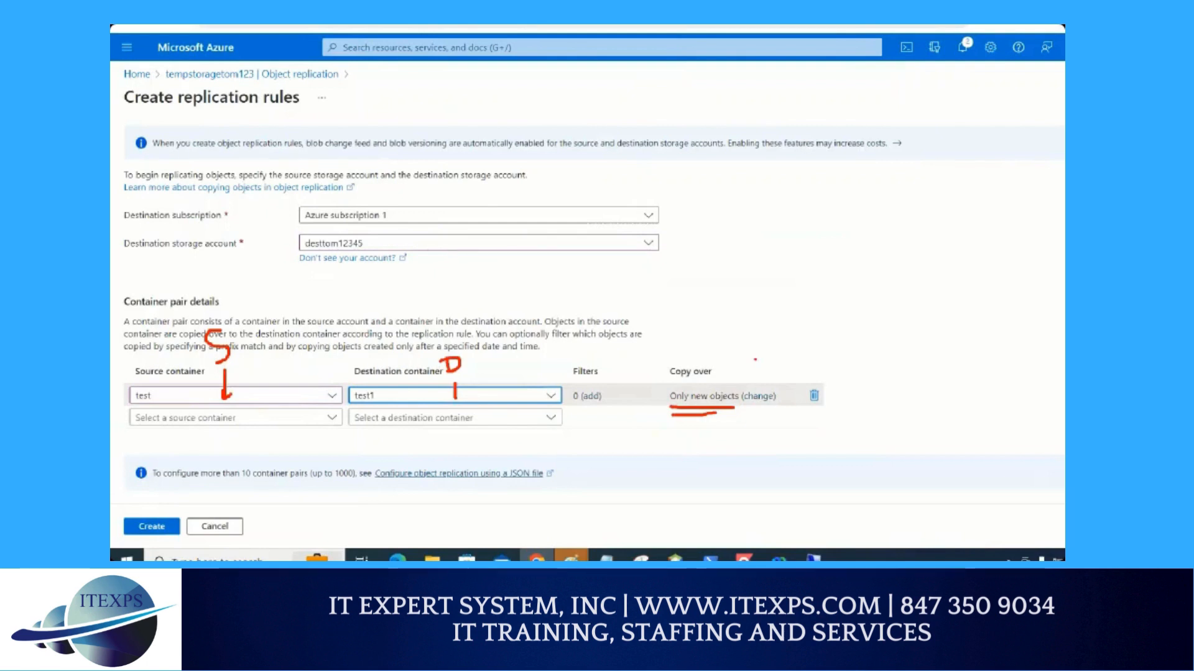
{"action": "key", "text": "Escape"}
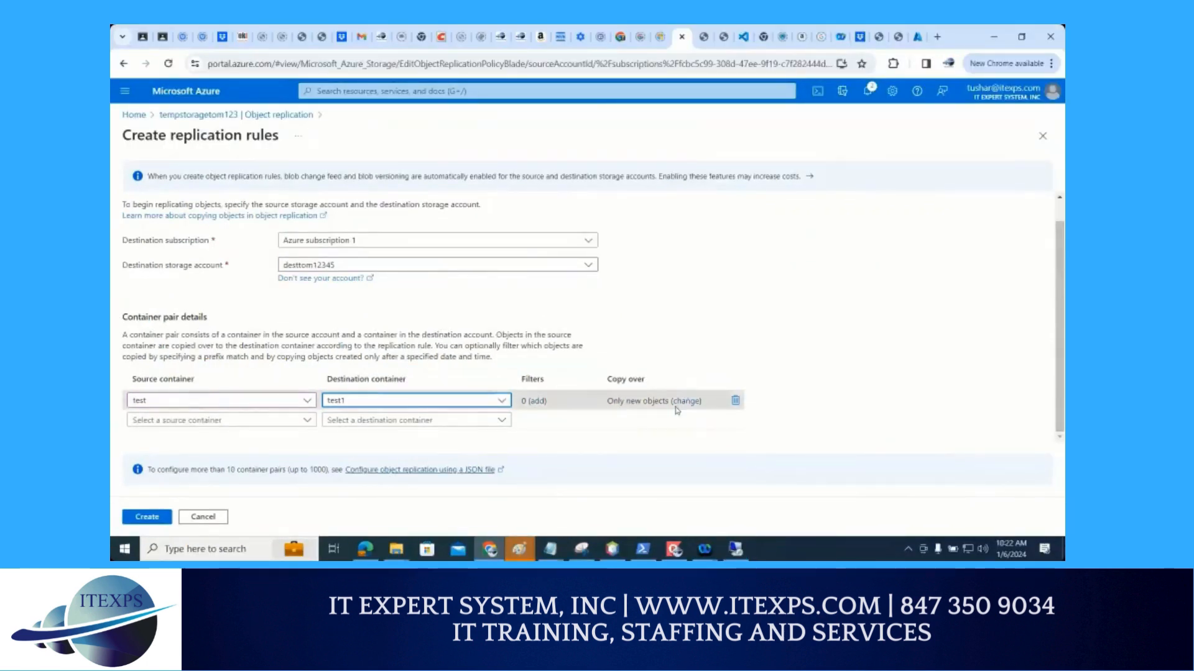
Set the test-to-test1 container pair to copy over Everything and create the replication rule
{"action": "left_click", "coordinate": [681, 402]}
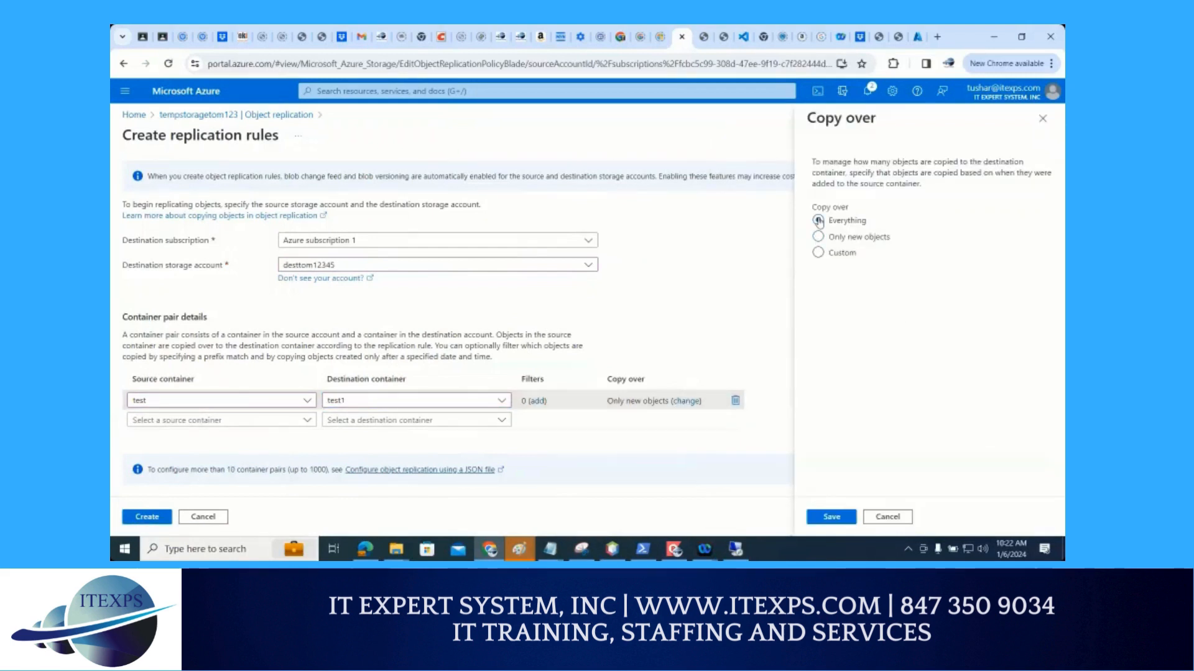
{"action": "left_click", "coordinate": [818, 220]}
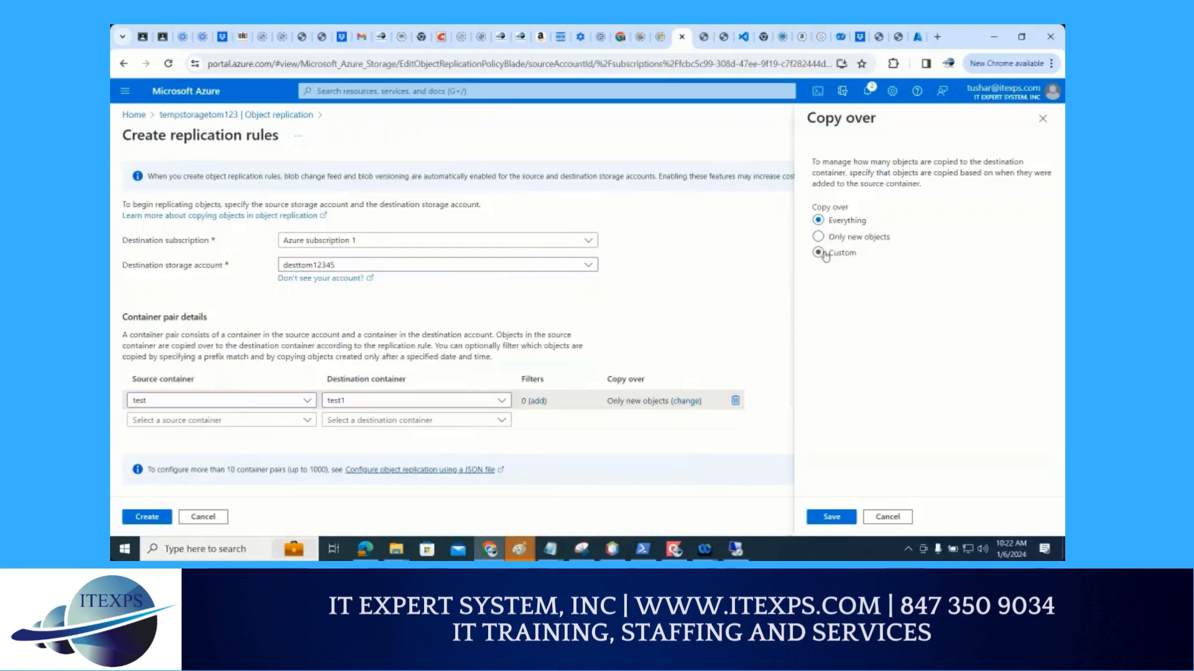
{"action": "left_click", "coordinate": [829, 520]}
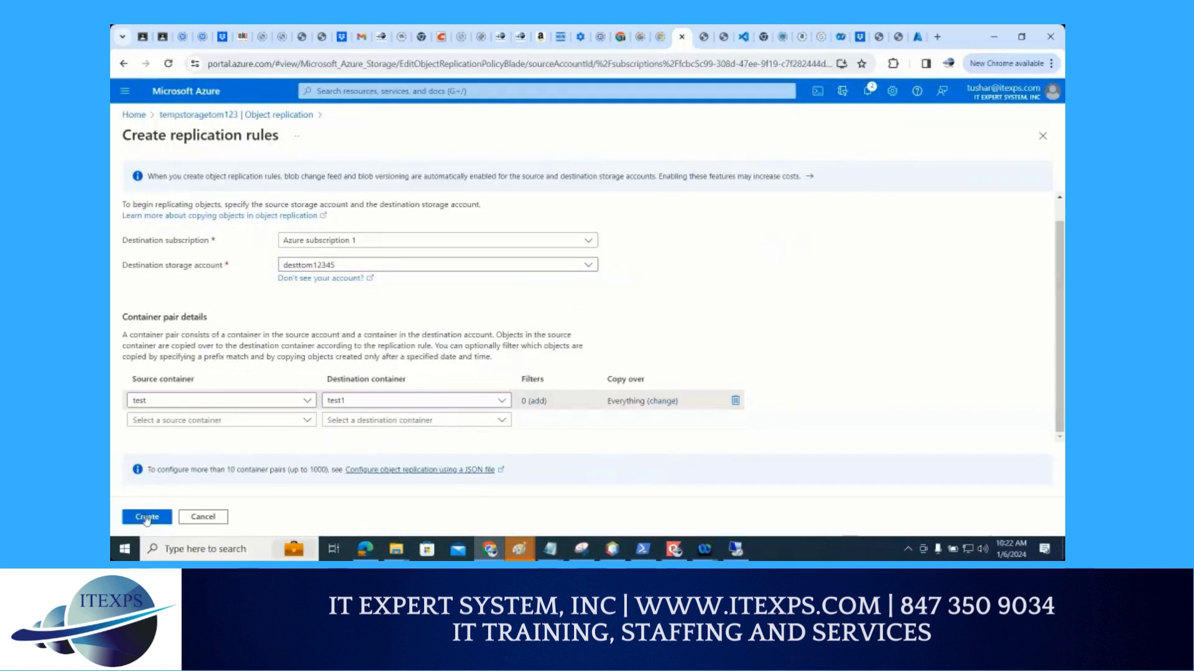
{"action": "left_click", "coordinate": [147, 523]}
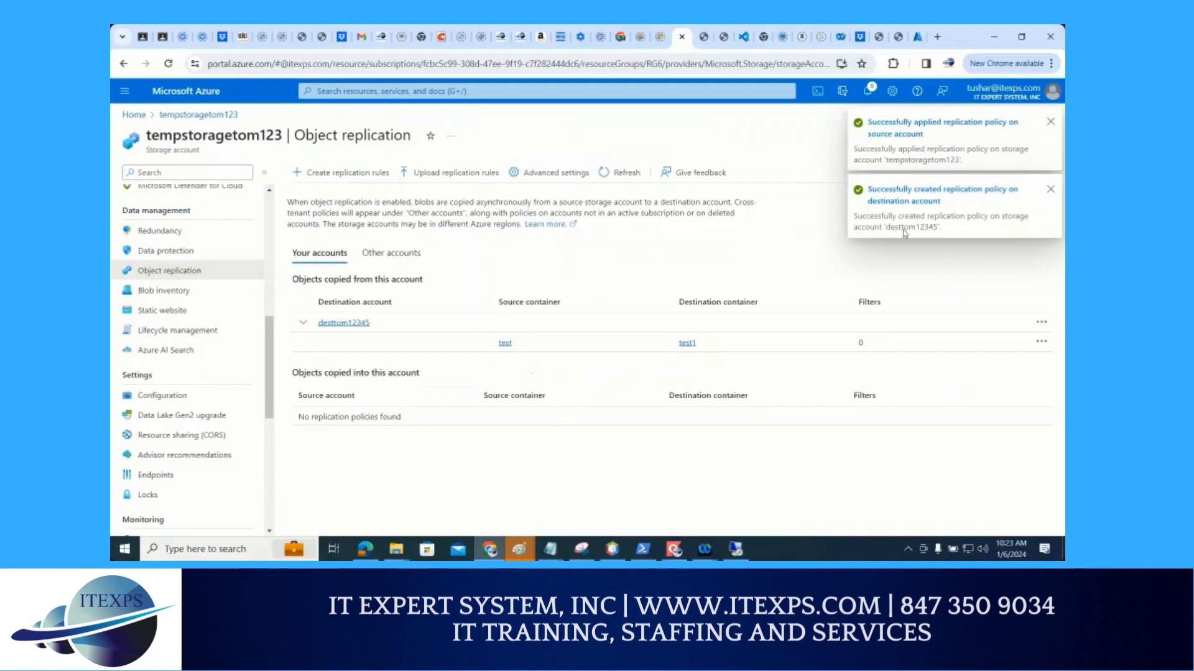
{"action": "left_click", "coordinate": [1050, 124]}
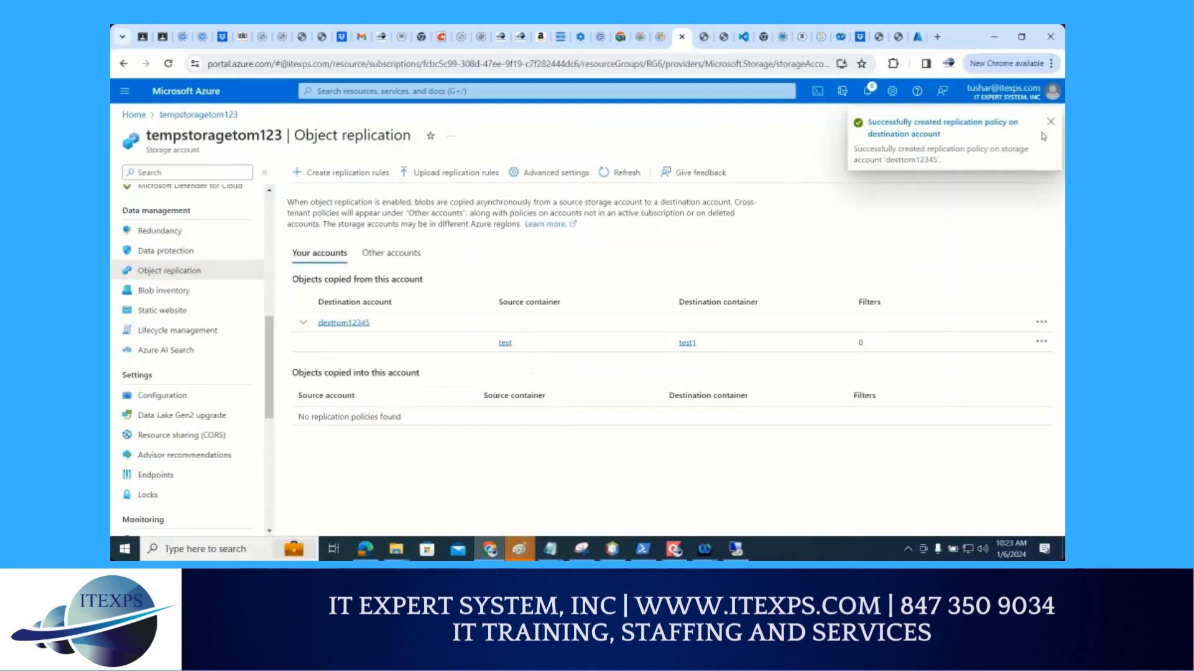
{"action": "left_click", "coordinate": [1050, 122]}
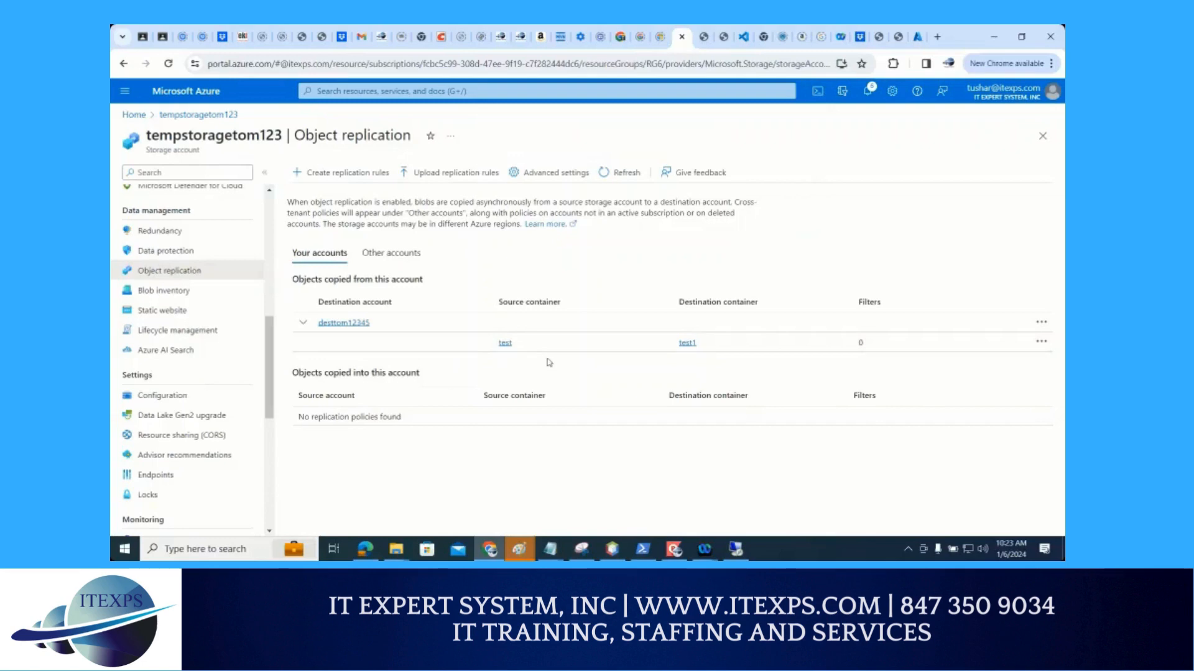
{"action": "left_click_drag", "start_coordinate": [462, 220], "coordinate": [457, 348]}
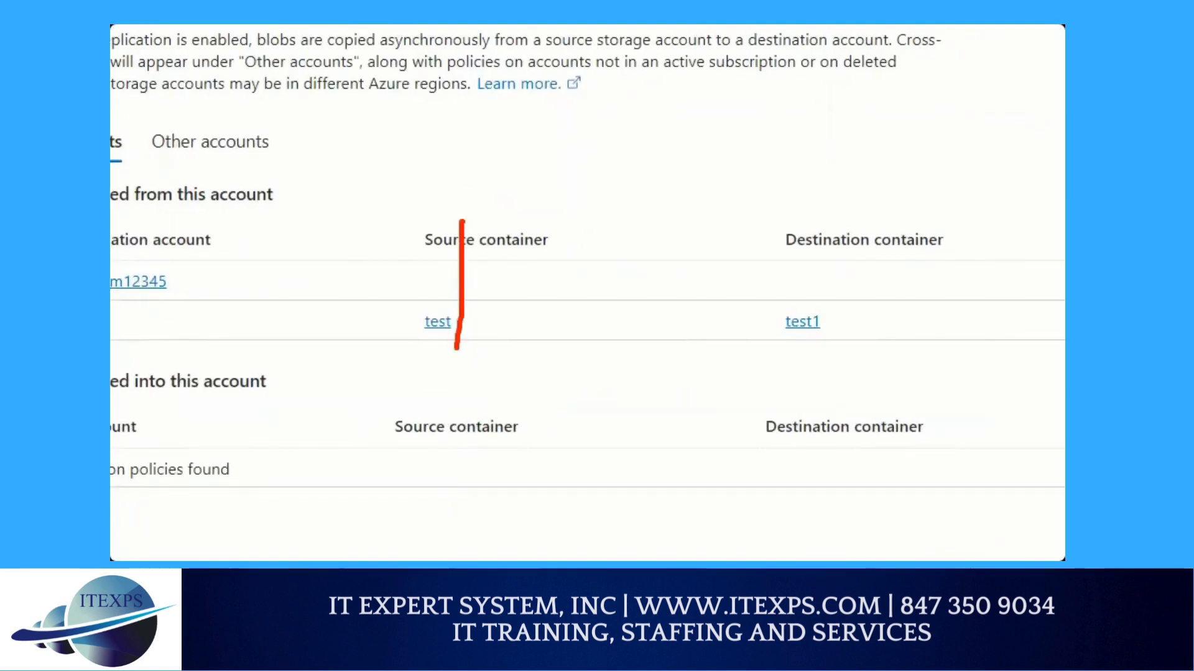
{"action": "mouse_move", "coordinate": [543, 318]}
{"action": "left_mouse_down"}
{"action": "mouse_move", "coordinate": [783, 301]}
{"action": "mouse_move", "coordinate": [849, 361]}
{"action": "mouse_move", "coordinate": [822, 303]}
{"action": "left_mouse_up"}
{"action": "left_click", "coordinate": [828, 311]}
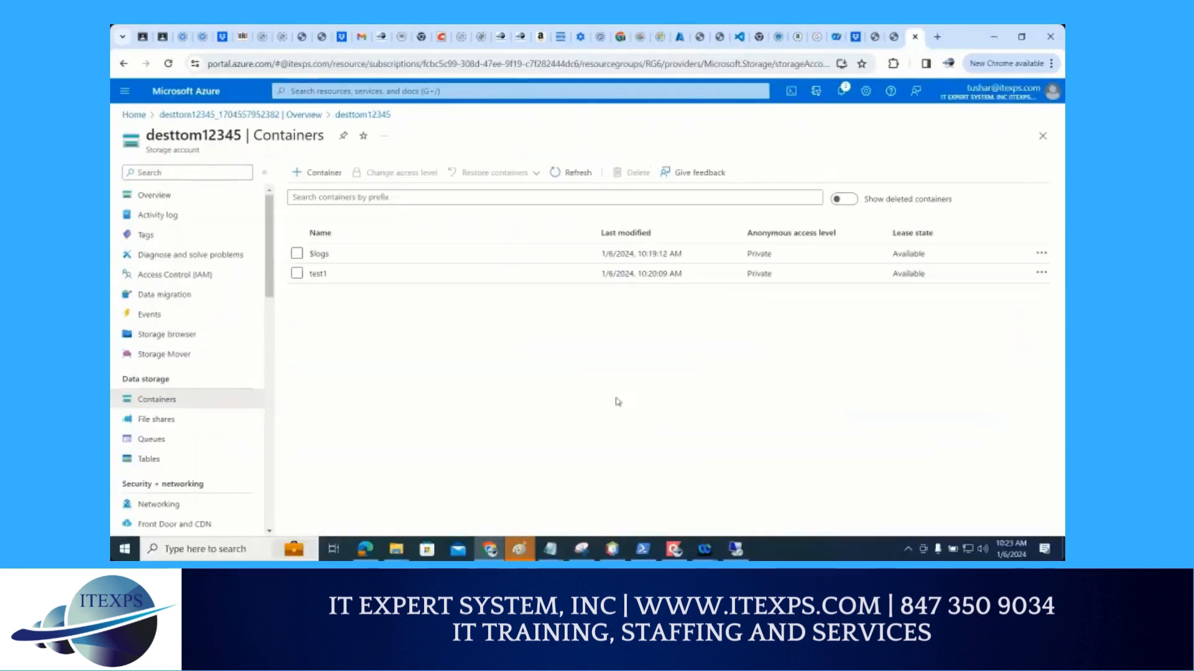
Open the destination container test1 in desttom12345 and refresh its blob list to check for replicated files
{"action": "left_click", "coordinate": [317, 274]}
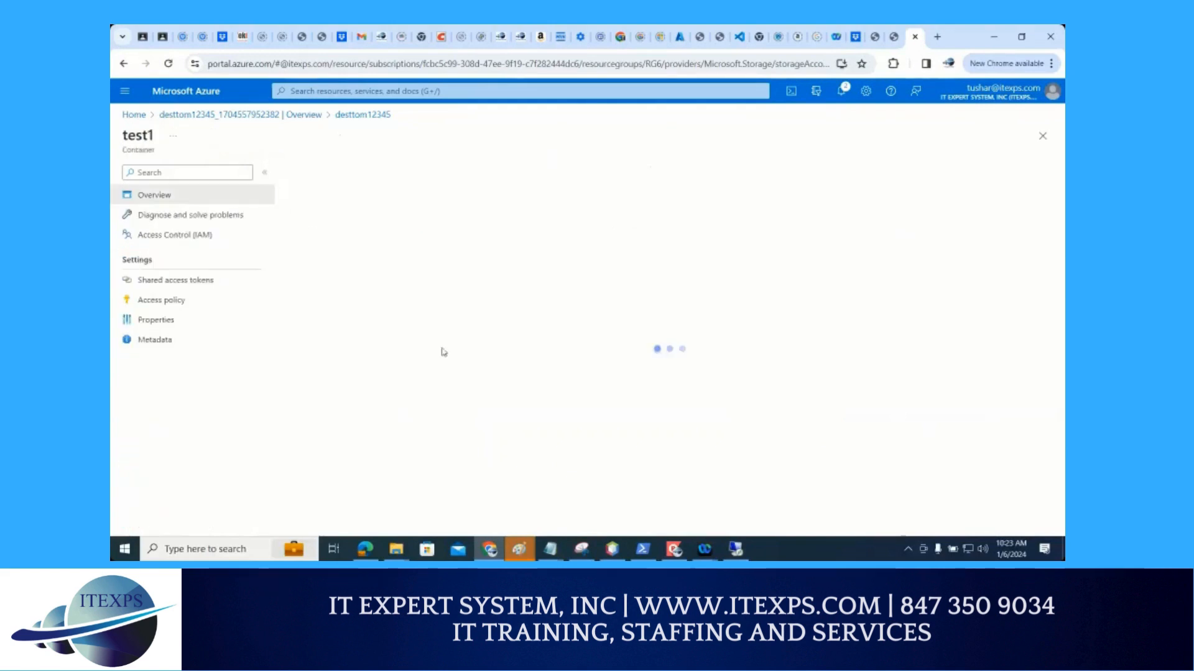
{"action": "left_click", "coordinate": [463, 176]}
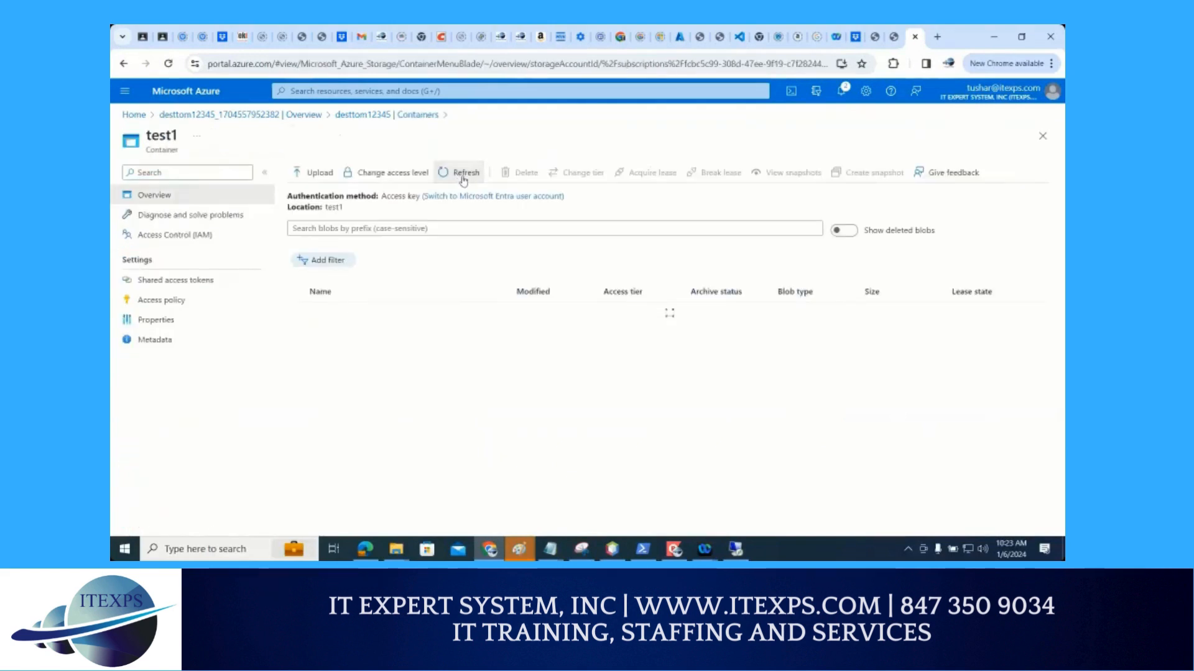
{"action": "left_click", "coordinate": [462, 180]}
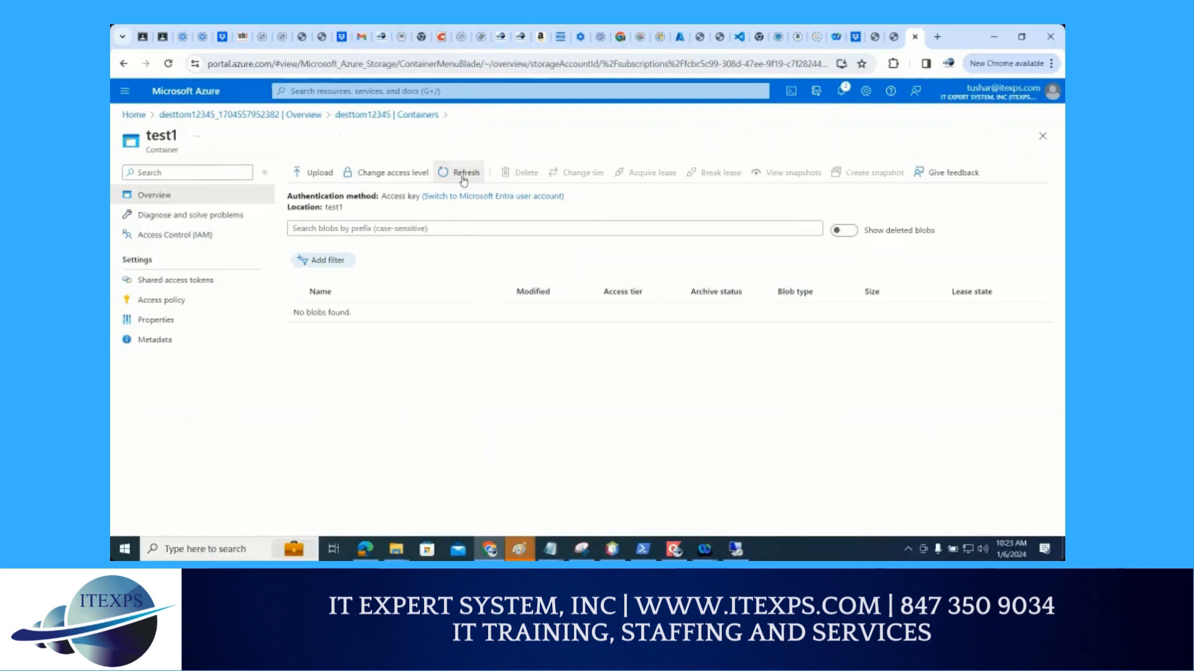
{"action": "left_click", "coordinate": [463, 179]}
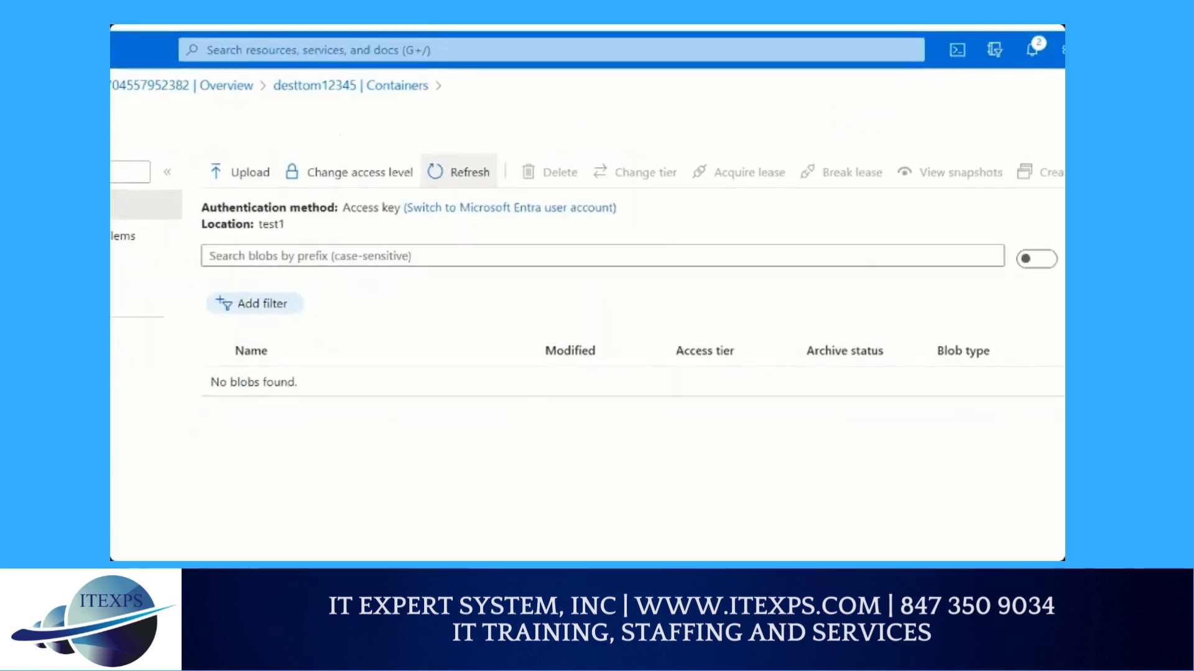
{"action": "mouse_move", "coordinate": [385, 363]}
{"action": "left_mouse_down"}
{"action": "mouse_move", "coordinate": [441, 298]}
{"action": "mouse_move", "coordinate": [449, 363]}
{"action": "mouse_move", "coordinate": [490, 339]}
{"action": "mouse_move", "coordinate": [482, 358]}
{"action": "left_mouse_up"}
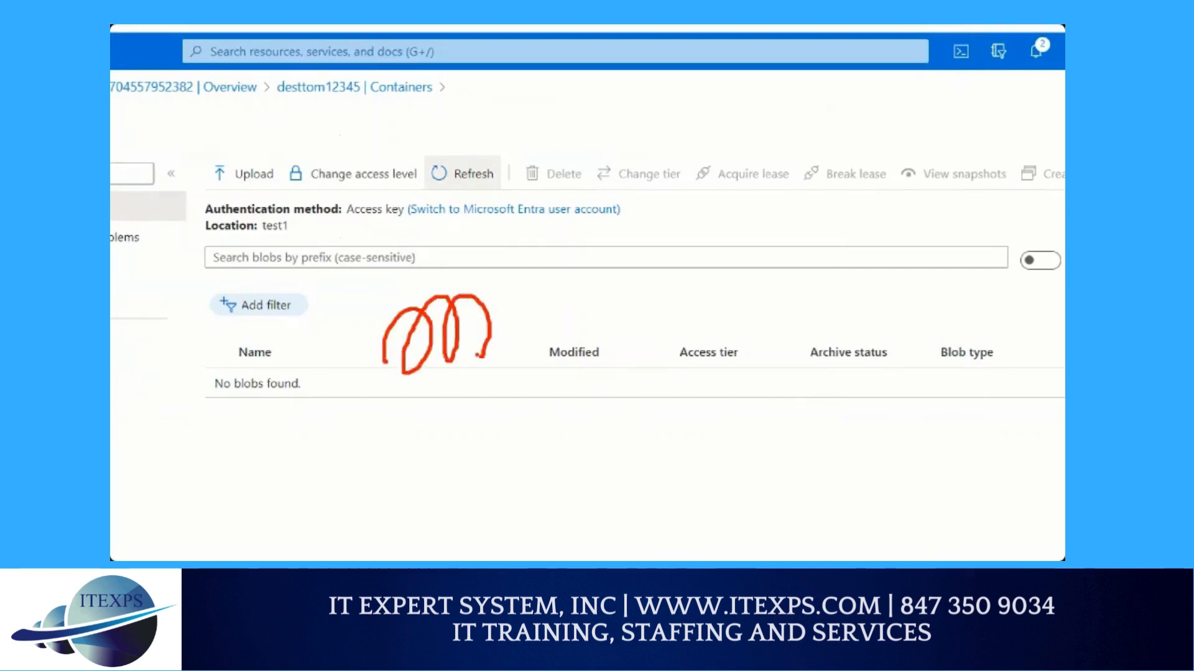
{"action": "key", "text": "Escape"}
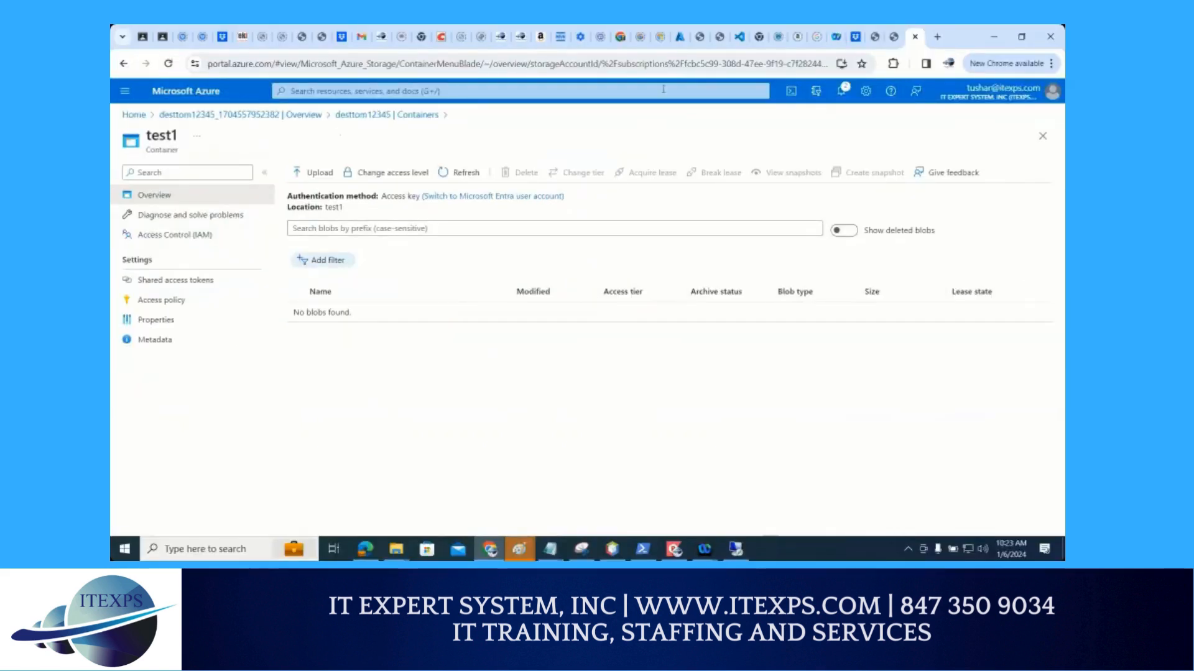
Open the source container test from the replication rule in tempstoragetom123
{"action": "left_click", "coordinate": [680, 38]}
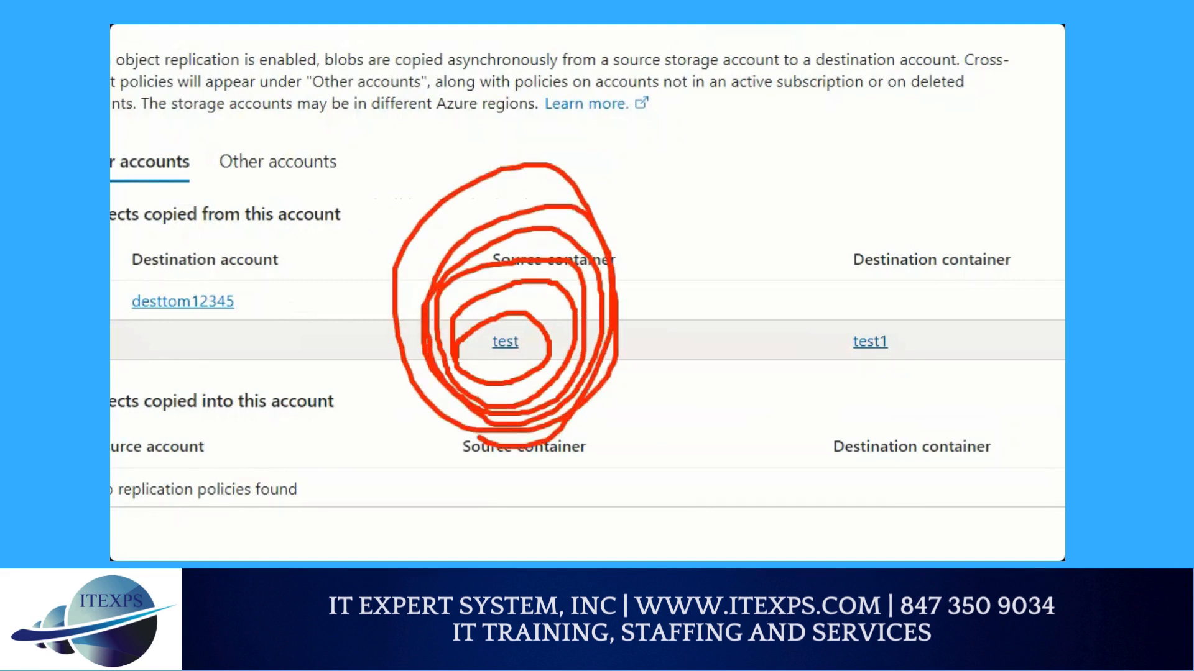
{"action": "left_click", "coordinate": [505, 342]}
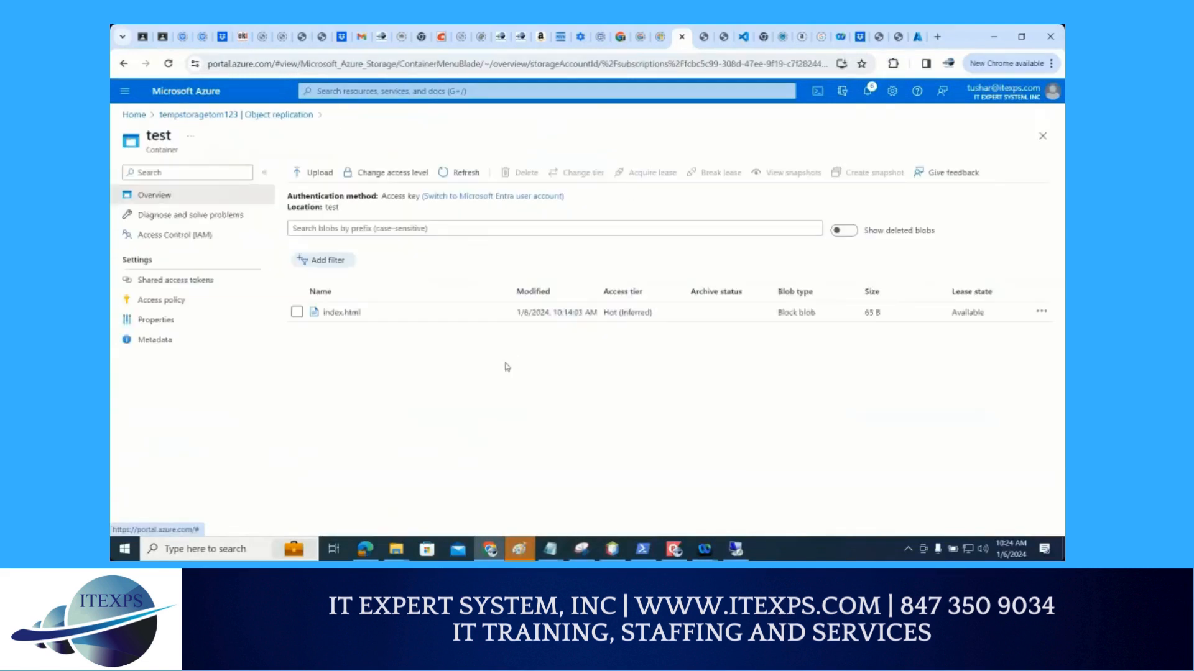
{"action": "key", "text": "ctrl+1"}
{"action": "left_click", "coordinate": [316, 183]}
{"action": "mouse_move", "coordinate": [337, 122]}
{"action": "left_mouse_down"}
{"action": "mouse_move", "coordinate": [300, 174]}
{"action": "mouse_move", "coordinate": [282, 176]}
{"action": "mouse_move", "coordinate": [324, 116]}
{"action": "mouse_move", "coordinate": [351, 183]}
{"action": "mouse_move", "coordinate": [331, 139]}
{"action": "left_mouse_up"}
{"action": "left_click_drag", "start_coordinate": [507, 50], "coordinate": [486, 497]}
{"action": "mouse_move", "coordinate": [542, 38]}
{"action": "left_mouse_down"}
{"action": "mouse_move", "coordinate": [527, 534]}
{"action": "mouse_move", "coordinate": [544, 160]}
{"action": "mouse_move", "coordinate": [538, 548]}
{"action": "left_mouse_up"}
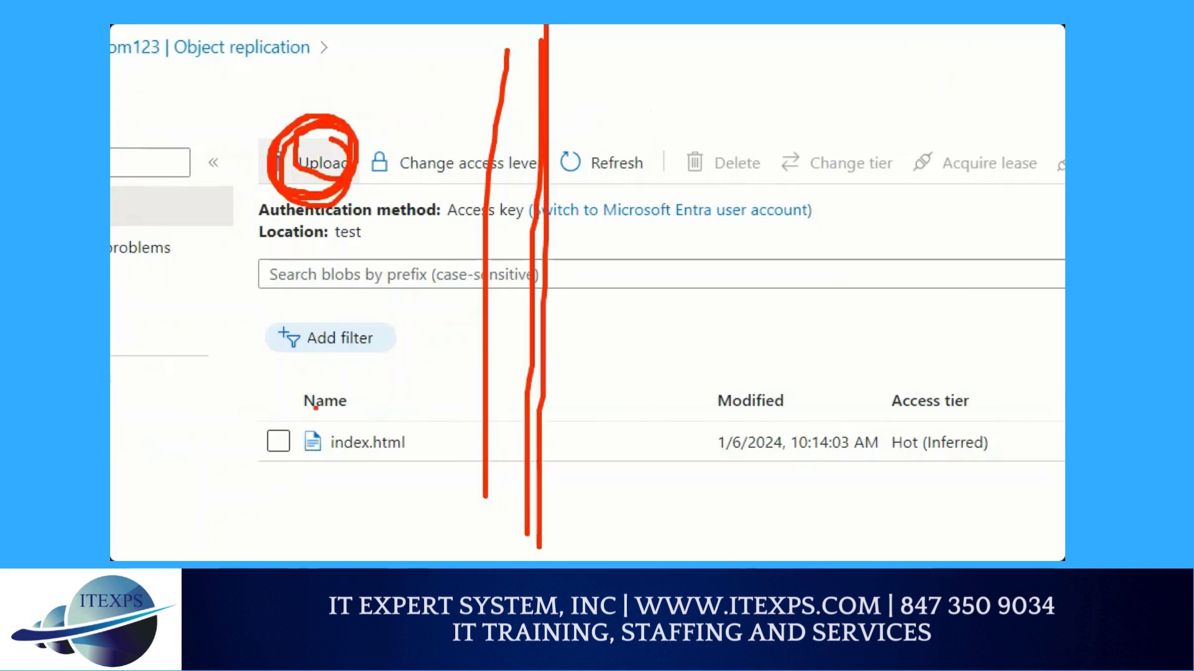
Upload error.html from the Downloads folder to the source container test
{"action": "left_click", "coordinate": [320, 163]}
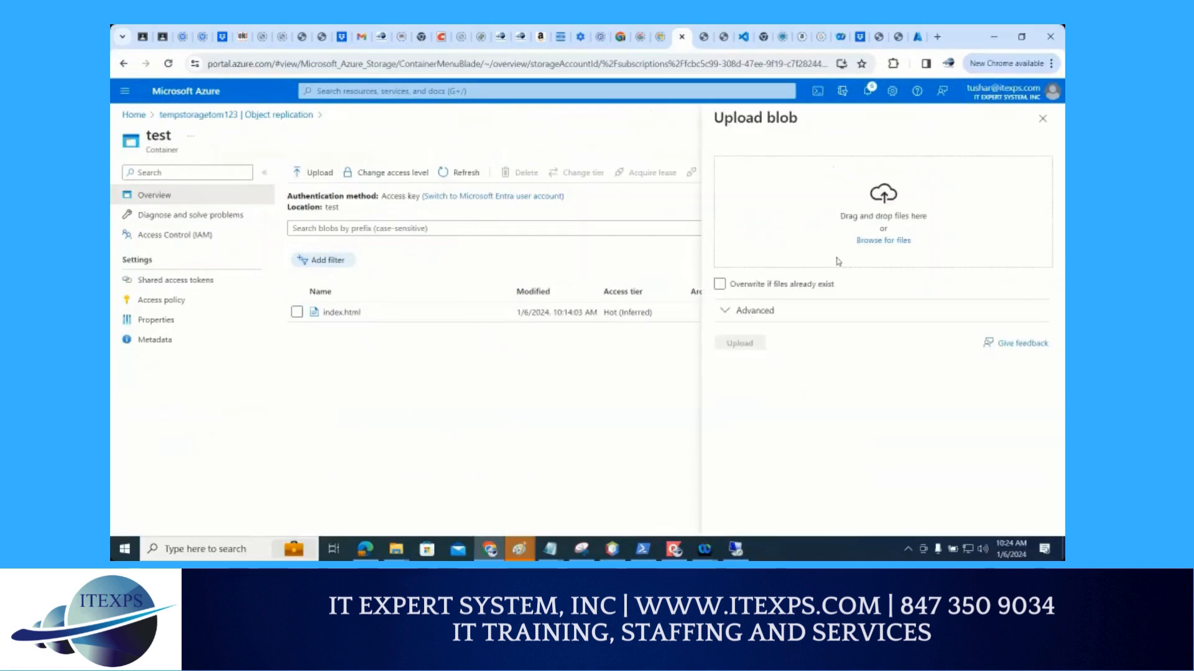
{"action": "left_click", "coordinate": [883, 240]}
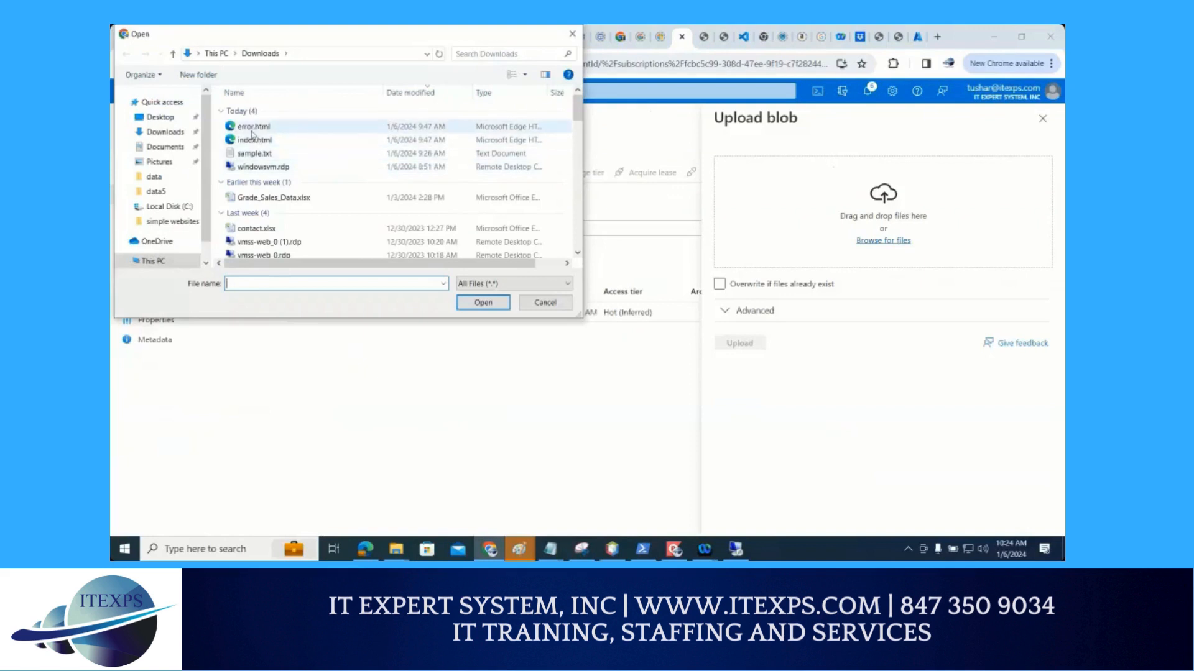
{"action": "left_click", "coordinate": [251, 129]}
{"action": "double_click", "coordinate": [252, 131]}
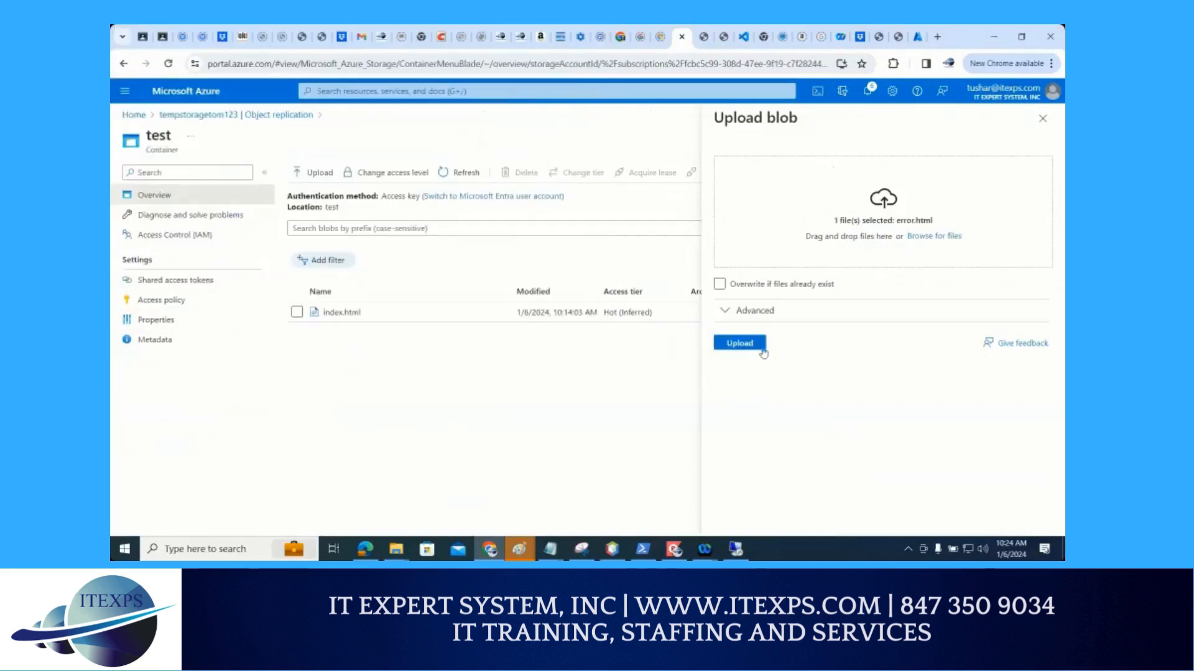
{"action": "left_click", "coordinate": [748, 343]}
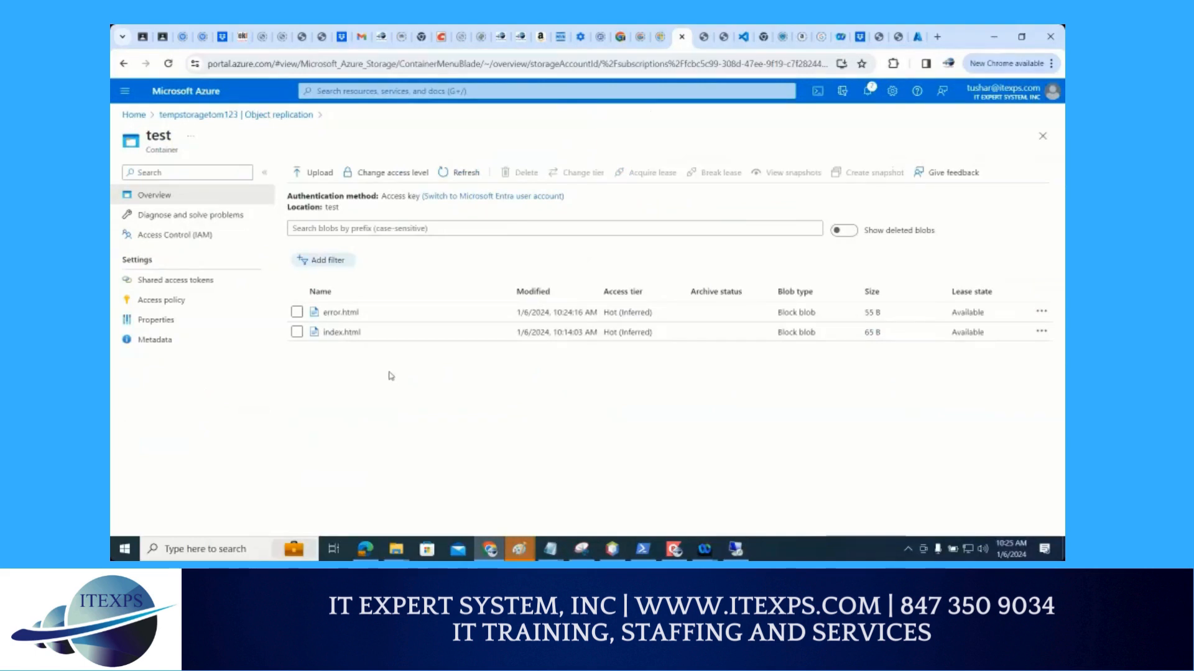
Return to the destination container test1 and refresh its blob list to check the replication
{"action": "left_click", "coordinate": [917, 39]}
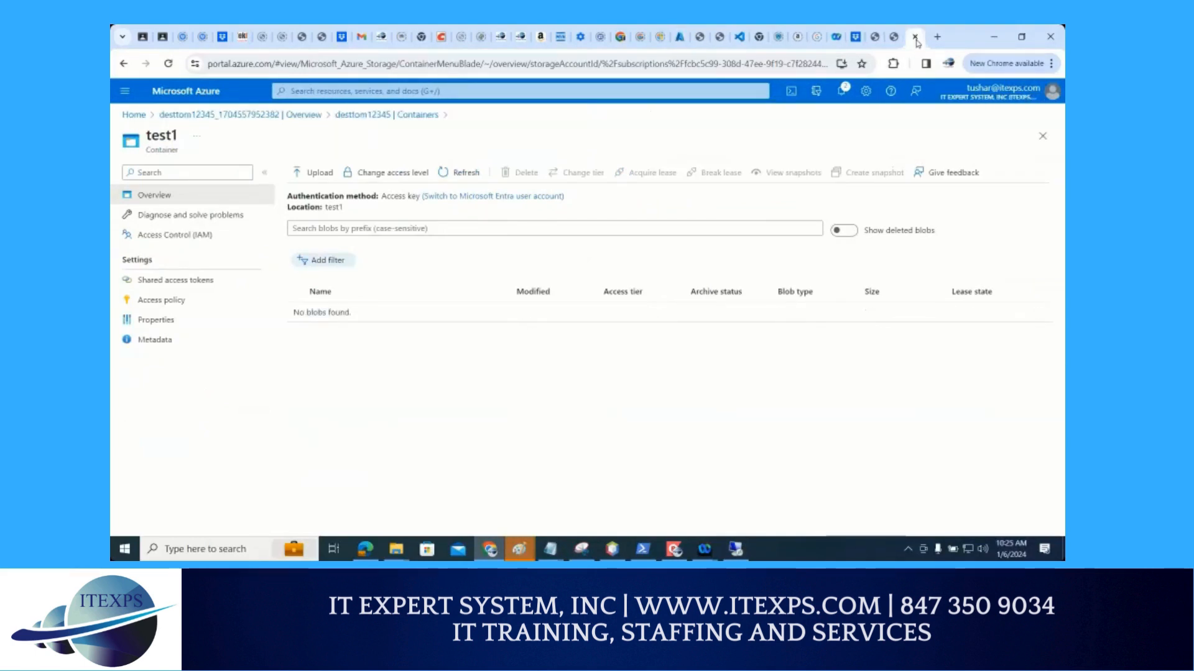
{"action": "left_click", "coordinate": [467, 179]}
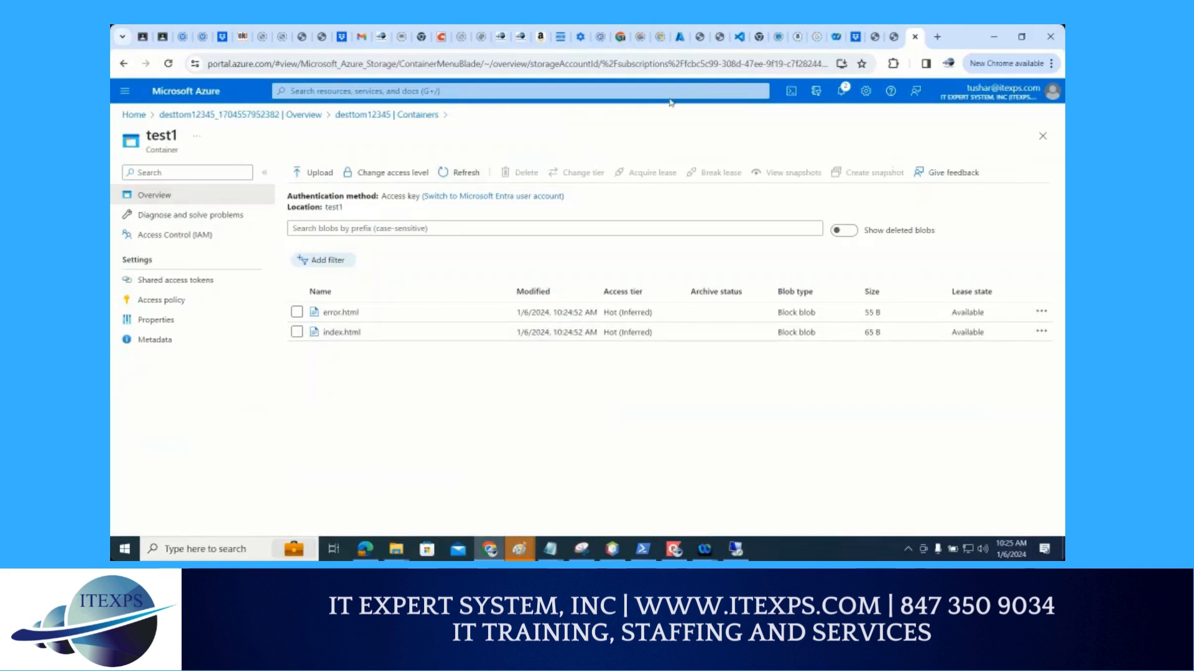
Go back to the source storage account tempstoragetom123 and find the Lifecycle management setting
{"action": "left_click", "coordinate": [679, 45]}
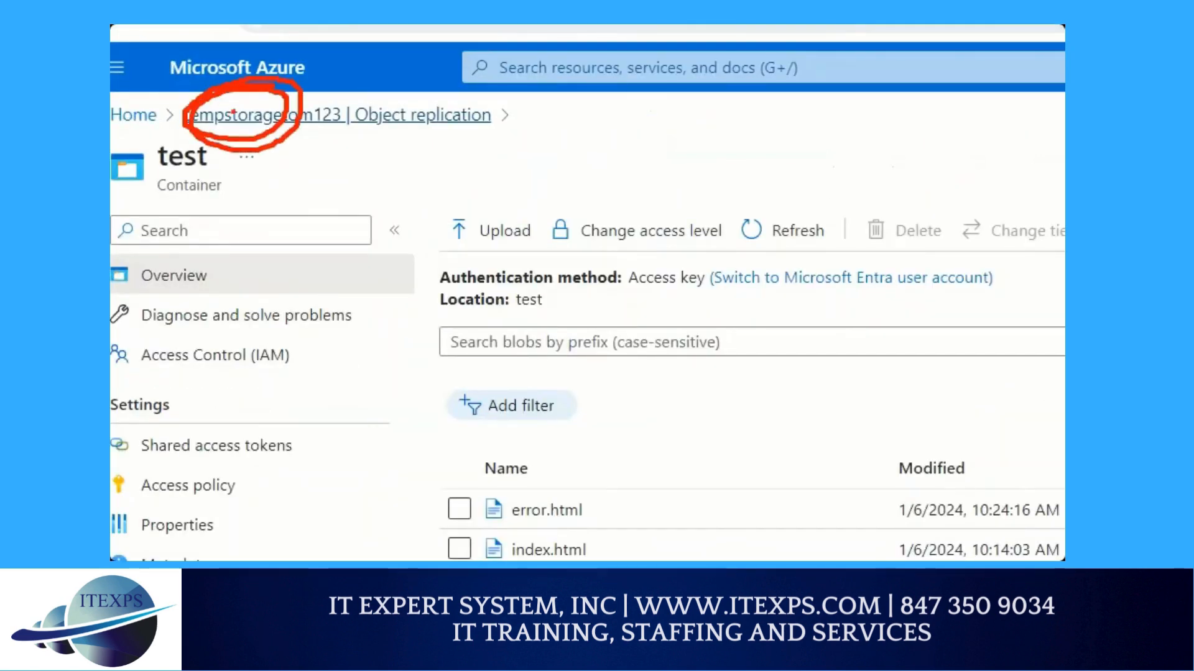
{"action": "left_click", "coordinate": [186, 119]}
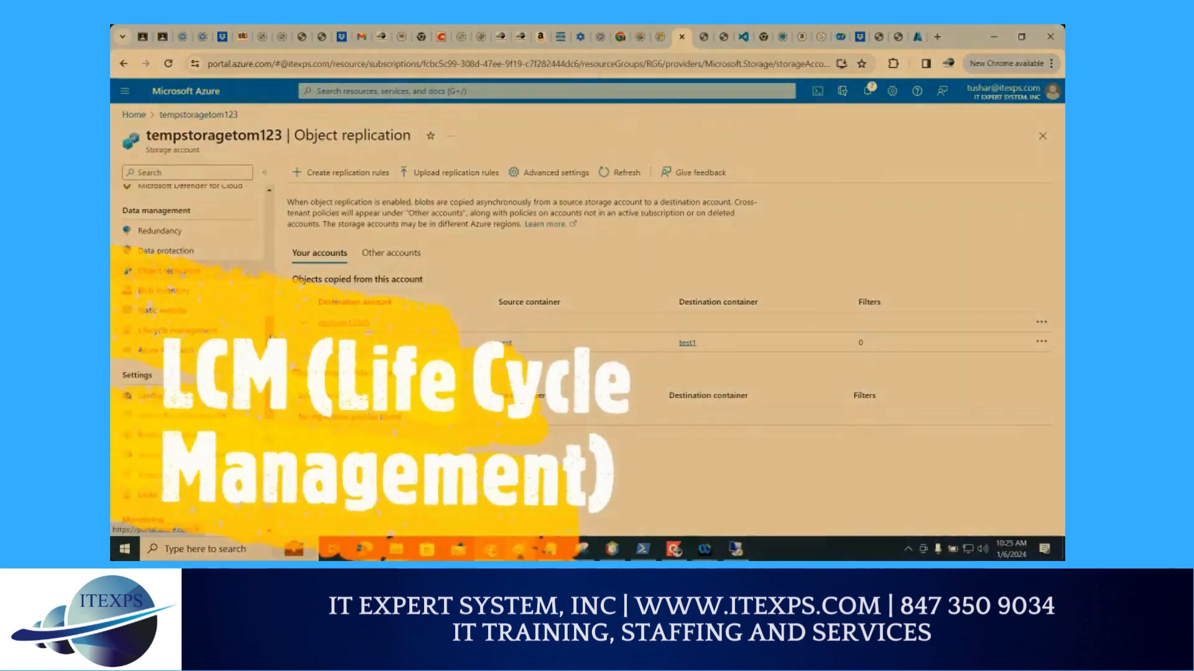
{"action": "scroll", "coordinate": [272, 336], "scroll_direction": "down", "scroll_amount": 3}
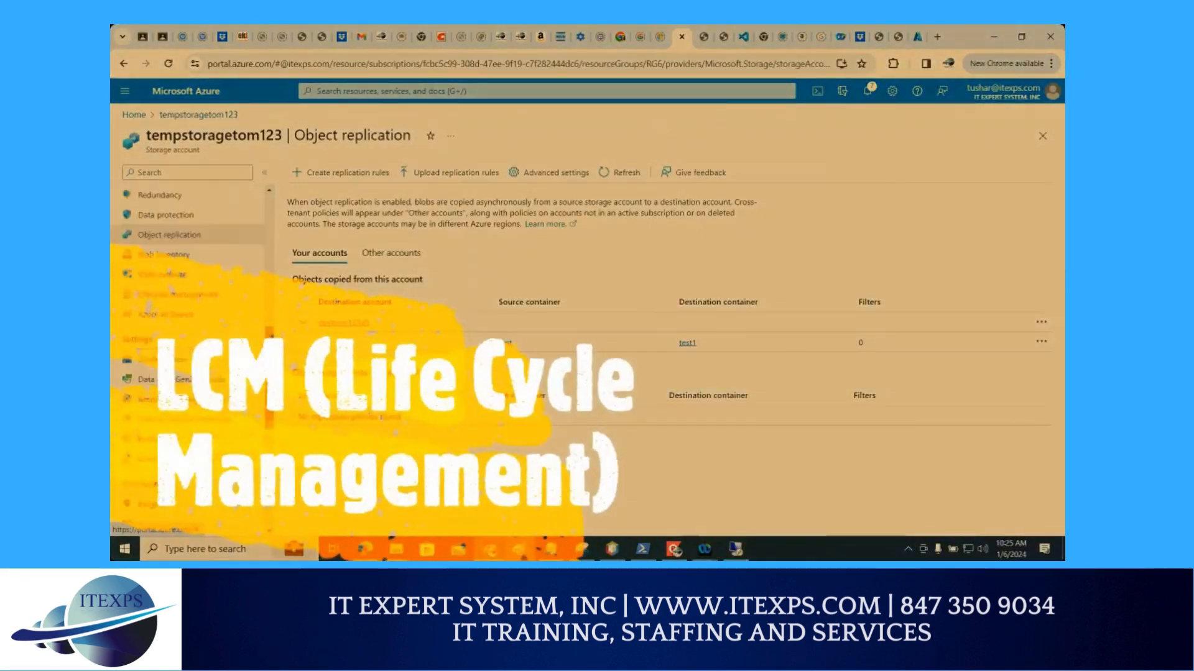
{"action": "scroll", "coordinate": [187, 249], "scroll_direction": "up", "scroll_amount": 2}
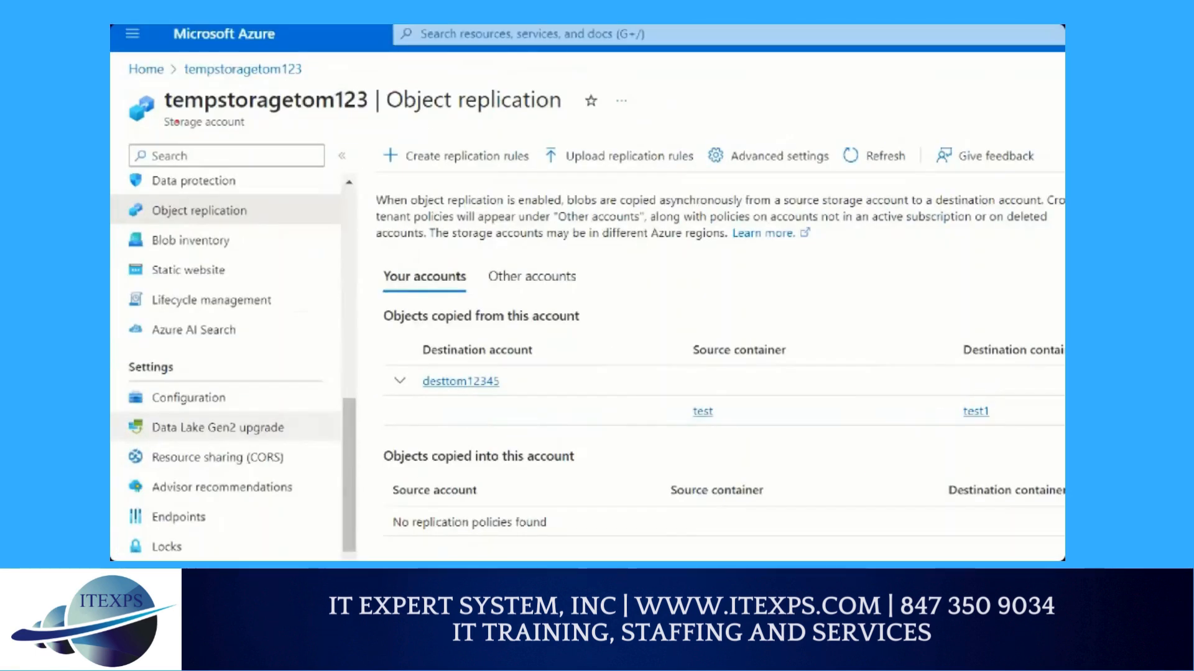
{"action": "left_click_drag", "start_coordinate": [168, 115], "coordinate": [264, 114]}
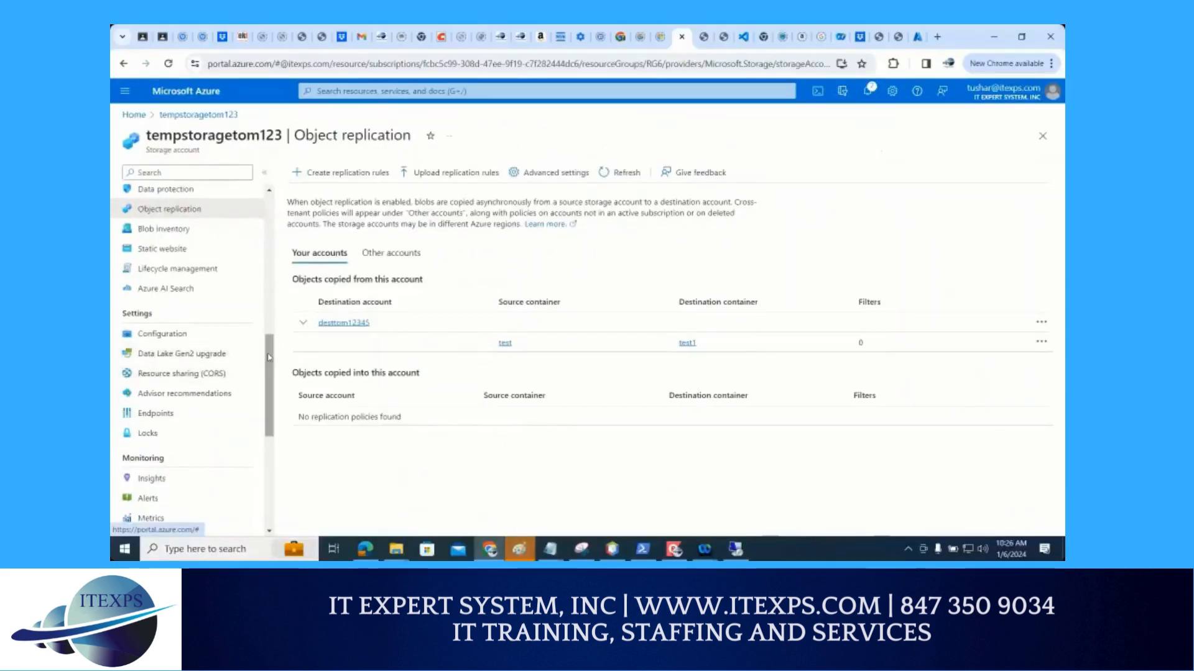
{"action": "left_click_drag", "start_coordinate": [269, 357], "coordinate": [257, 457]}
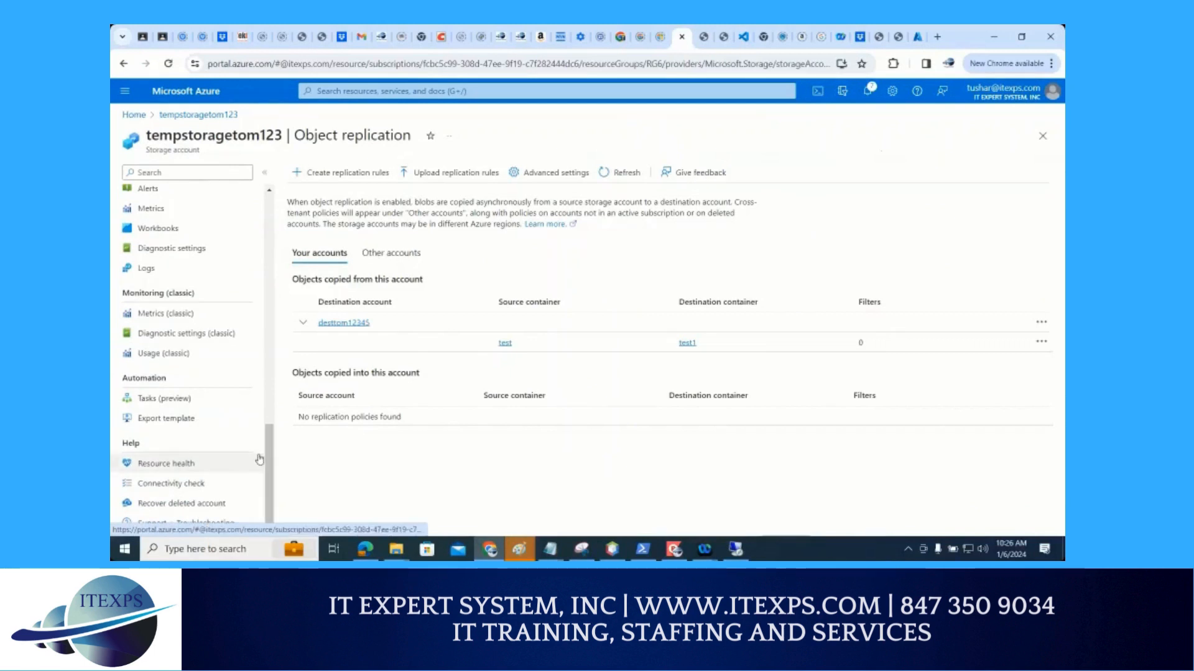
{"action": "left_click_drag", "start_coordinate": [269, 428], "coordinate": [267, 331]}
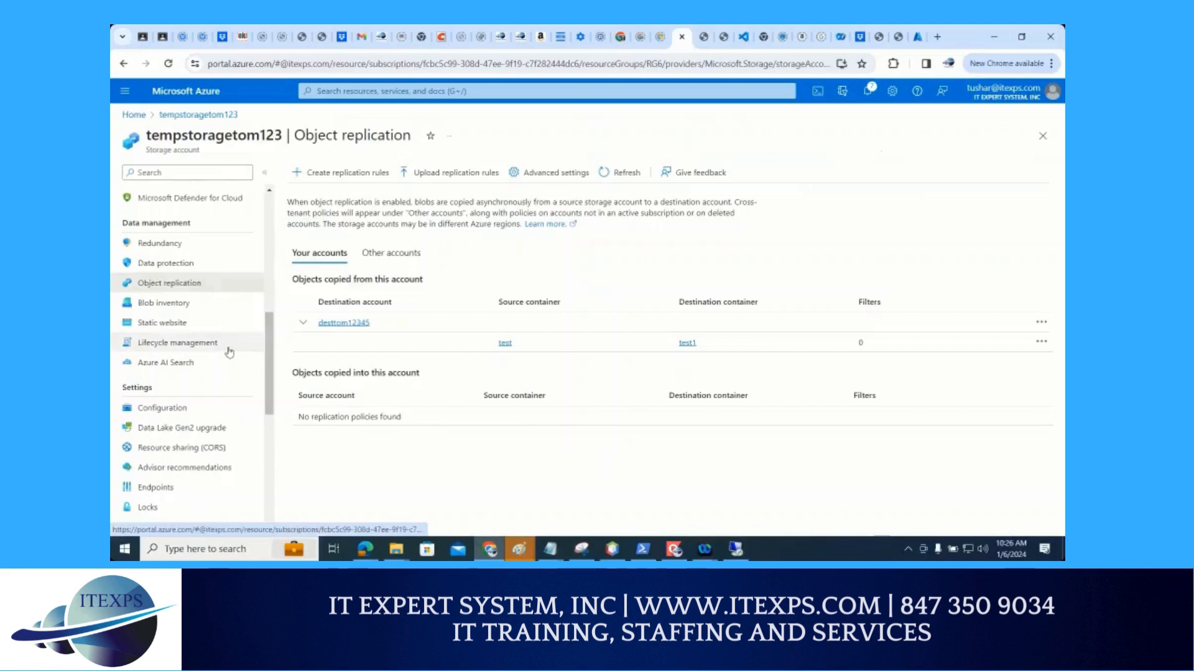
{"action": "key", "text": "ctrl+1"}
{"action": "left_click", "coordinate": [145, 331]}
{"action": "mouse_move", "coordinate": [145, 331]}
{"action": "left_mouse_down"}
{"action": "mouse_move", "coordinate": [317, 323]}
{"action": "mouse_move", "coordinate": [321, 359]}
{"action": "mouse_move", "coordinate": [160, 365]}
{"action": "mouse_move", "coordinate": [150, 330]}
{"action": "left_mouse_up"}
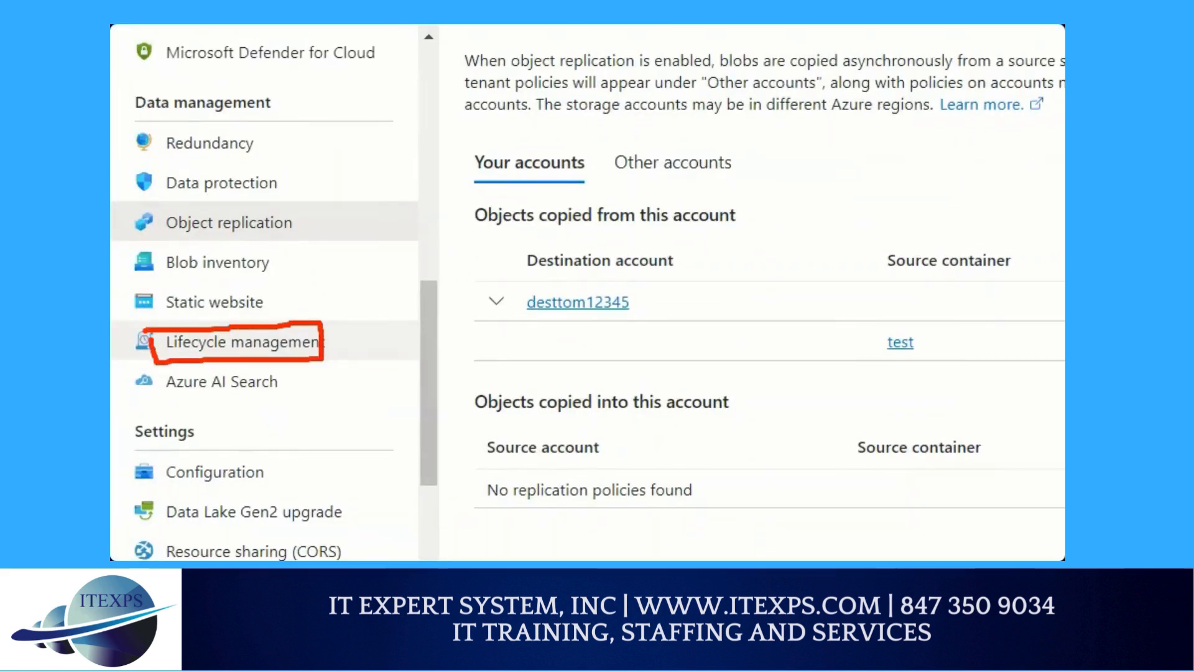
{"action": "mouse_move", "coordinate": [482, 194]}
{"action": "left_mouse_down"}
{"action": "mouse_move", "coordinate": [472, 241]}
{"action": "mouse_move", "coordinate": [456, 240]}
{"action": "mouse_move", "coordinate": [535, 194]}
{"action": "mouse_move", "coordinate": [517, 232]}
{"action": "left_mouse_up"}
{"action": "left_click", "coordinate": [522, 237]}
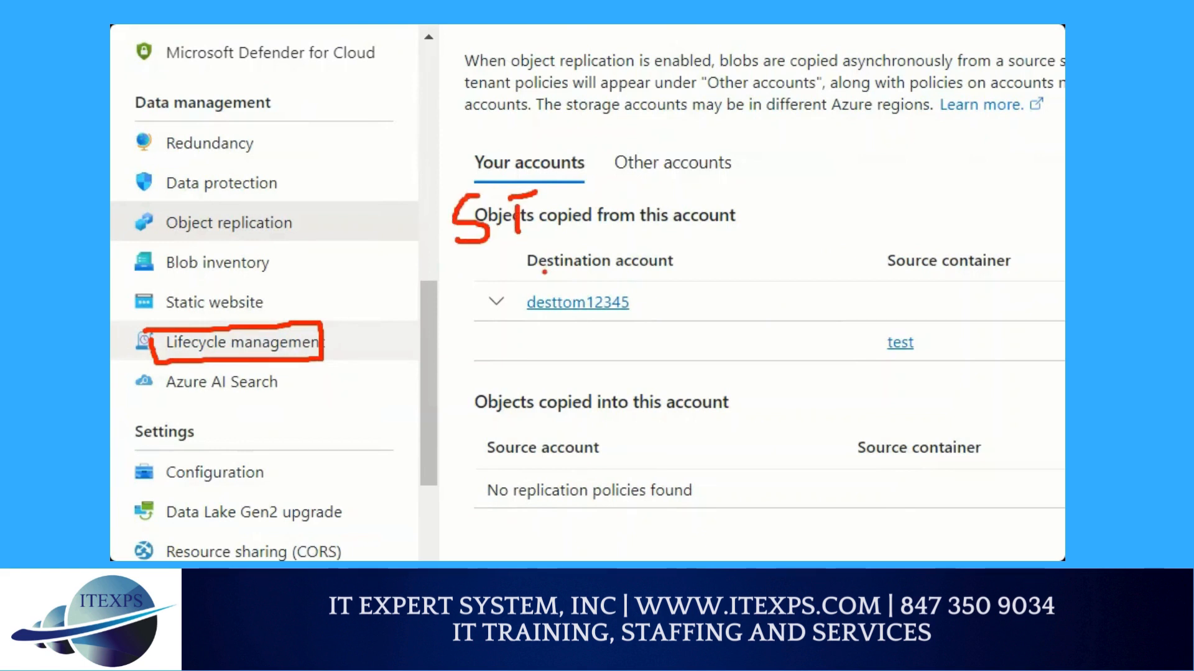
{"action": "mouse_move", "coordinate": [587, 218]}
{"action": "left_mouse_down"}
{"action": "mouse_move", "coordinate": [641, 198]}
{"action": "mouse_move", "coordinate": [743, 208]}
{"action": "mouse_move", "coordinate": [864, 230]}
{"action": "mouse_move", "coordinate": [957, 270]}
{"action": "left_mouse_up"}
{"action": "left_click_drag", "start_coordinate": [608, 130], "coordinate": [952, 208]}
{"action": "left_click_drag", "start_coordinate": [885, 176], "coordinate": [898, 221]}
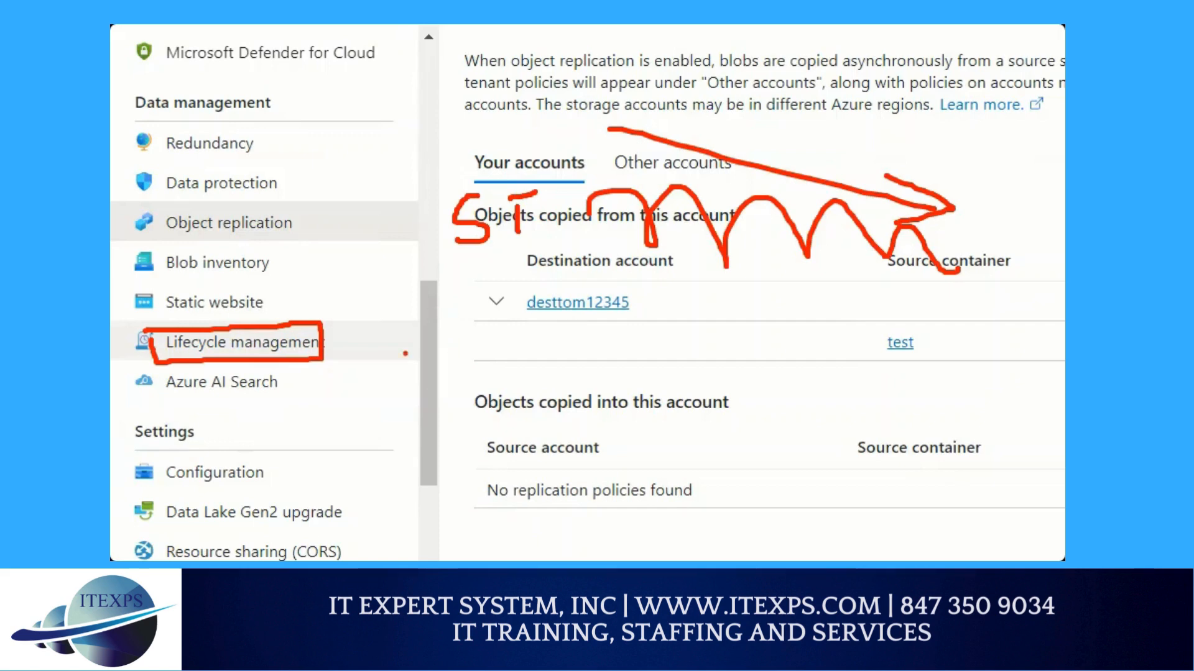
Start a new lifecycle management rule for tempstoragetom123 and name it rule1
{"action": "left_click", "coordinate": [177, 360]}
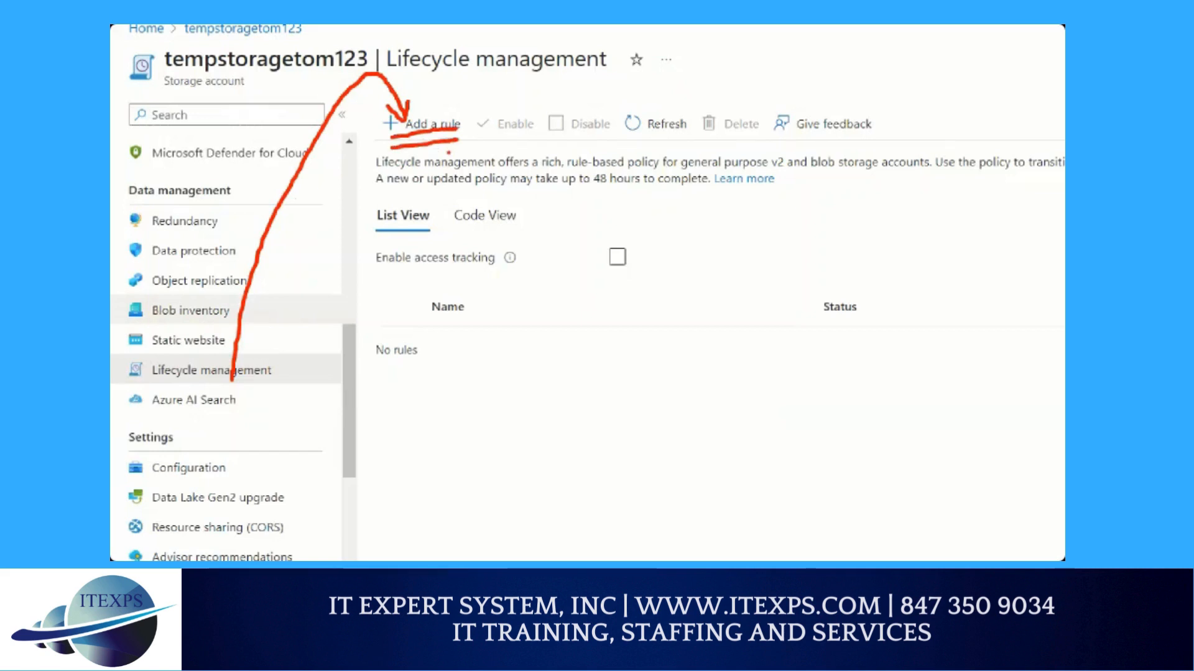
{"action": "left_click", "coordinate": [323, 182]}
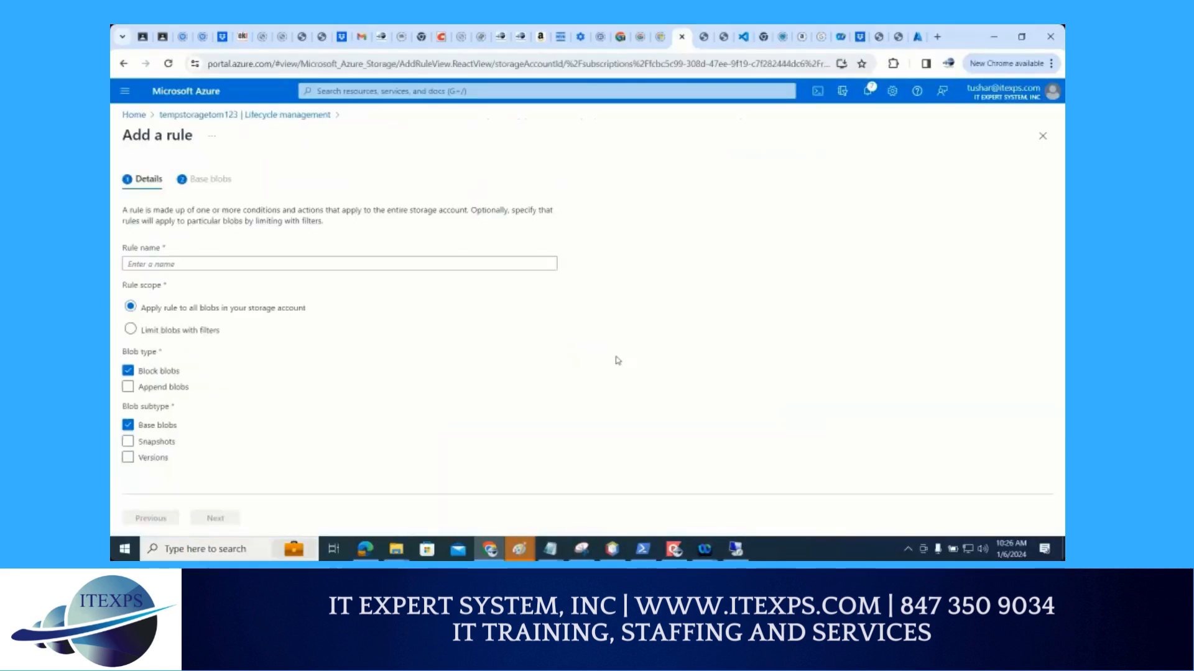
{"action": "left_click", "coordinate": [153, 268]}
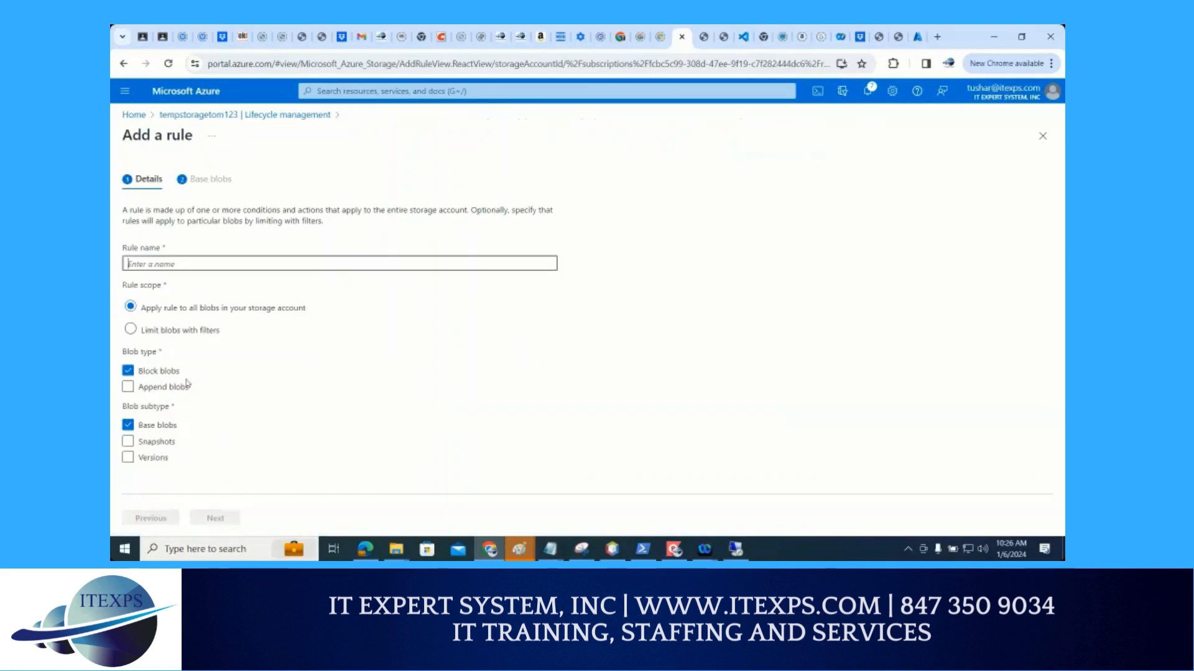
{"action": "type", "text": "c"}
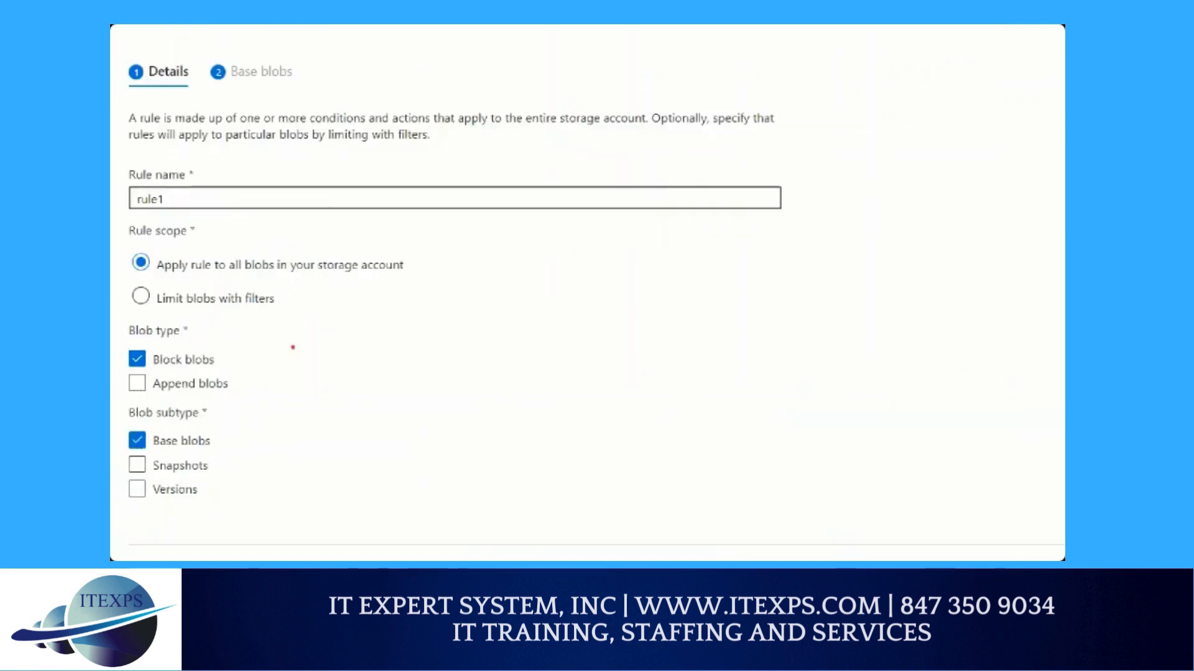
{"action": "left_click_drag", "start_coordinate": [237, 280], "coordinate": [359, 281]}
{"action": "left_click_drag", "start_coordinate": [187, 313], "coordinate": [293, 327]}
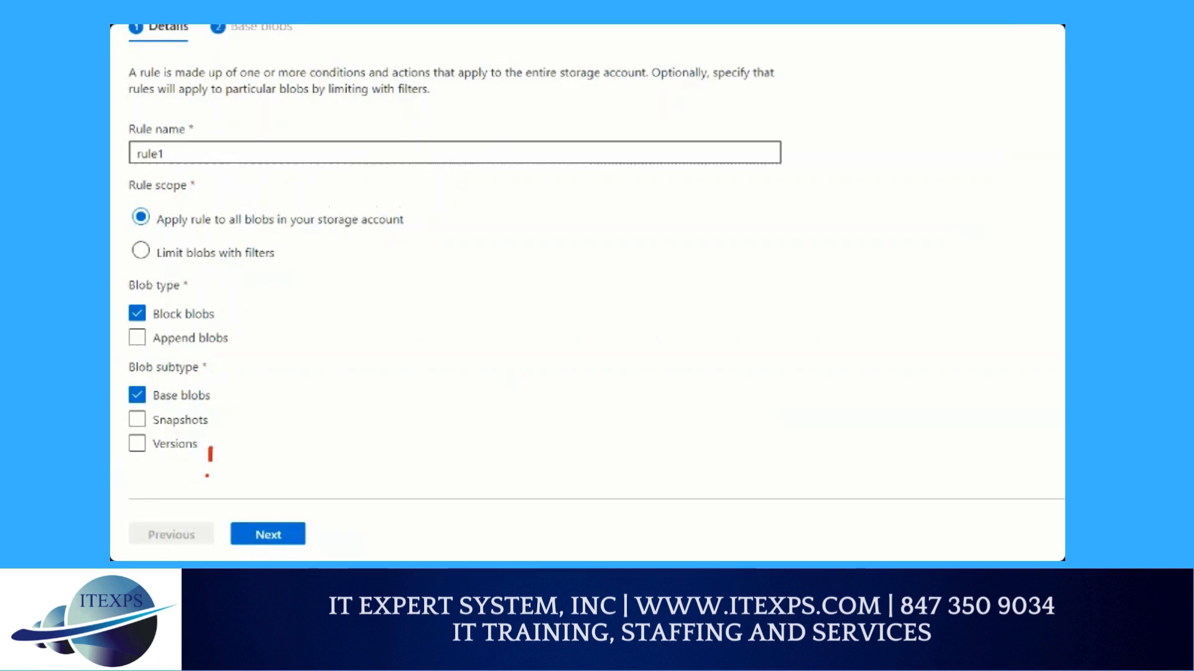
{"action": "left_click_drag", "start_coordinate": [204, 515], "coordinate": [207, 524]}
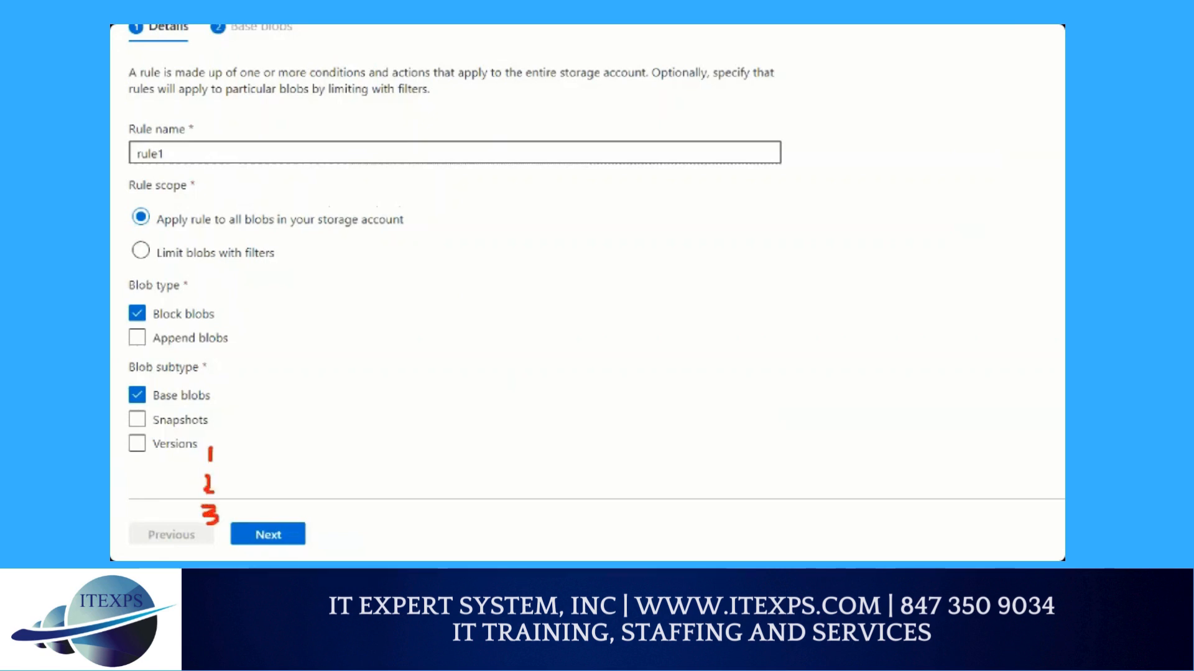
{"action": "left_click_drag", "start_coordinate": [223, 398], "coordinate": [463, 387]}
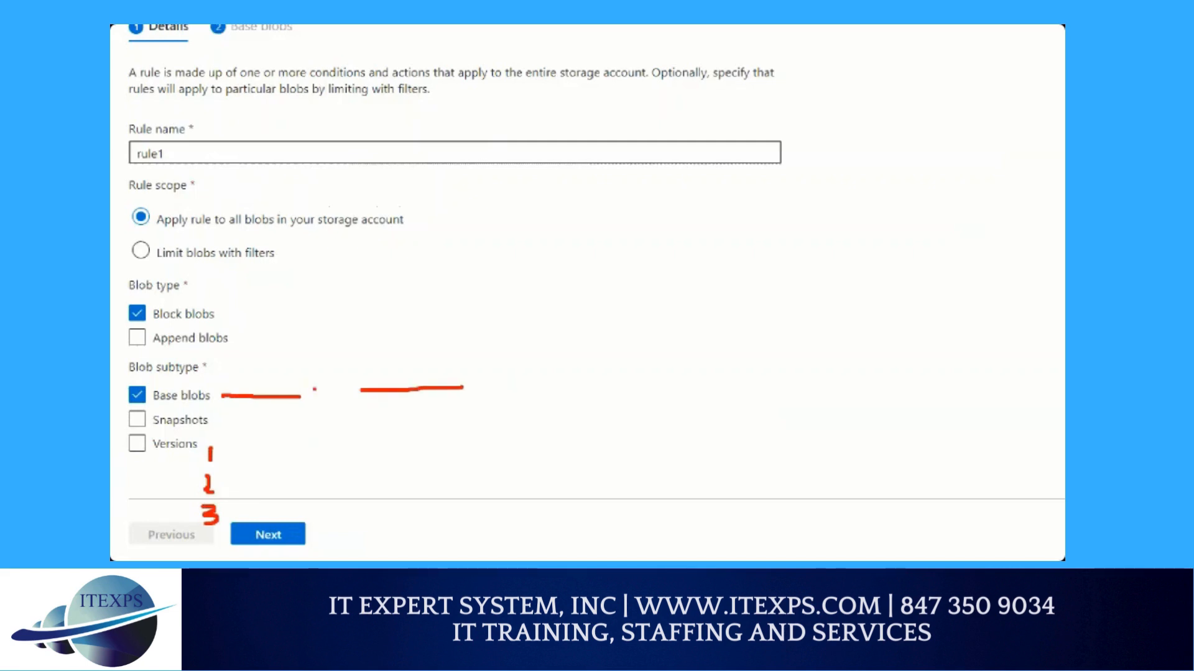
{"action": "left_click_drag", "start_coordinate": [280, 384], "coordinate": [405, 376]}
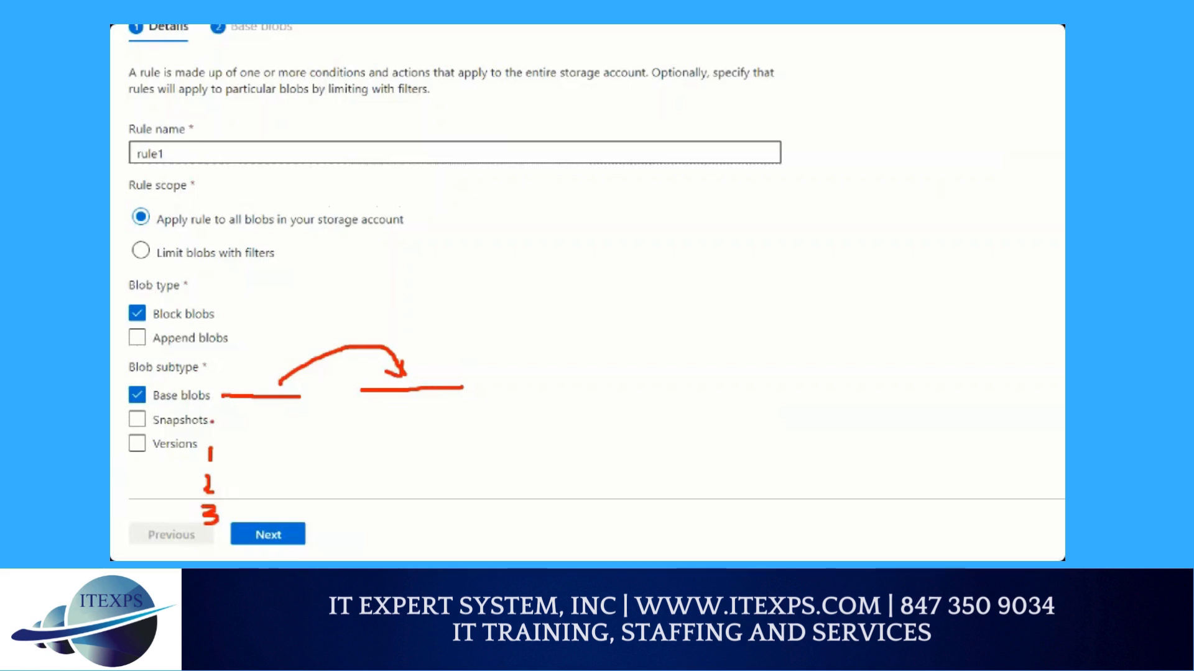
Continue to the rule's base blob conditions and set the last-modified age to more than 10 days
{"action": "left_click", "coordinate": [267, 534]}
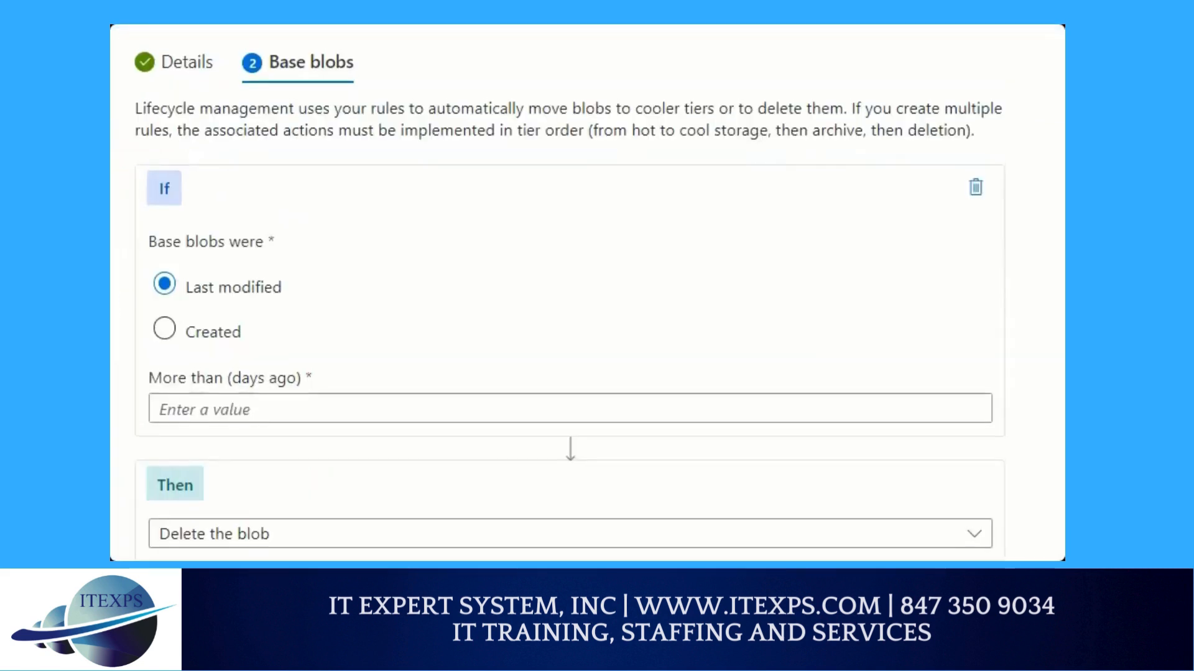
{"action": "mouse_move", "coordinate": [174, 187]}
{"action": "left_mouse_down"}
{"action": "mouse_move", "coordinate": [128, 219]}
{"action": "mouse_move", "coordinate": [166, 176]}
{"action": "mouse_move", "coordinate": [163, 242]}
{"action": "mouse_move", "coordinate": [206, 206]}
{"action": "left_mouse_up"}
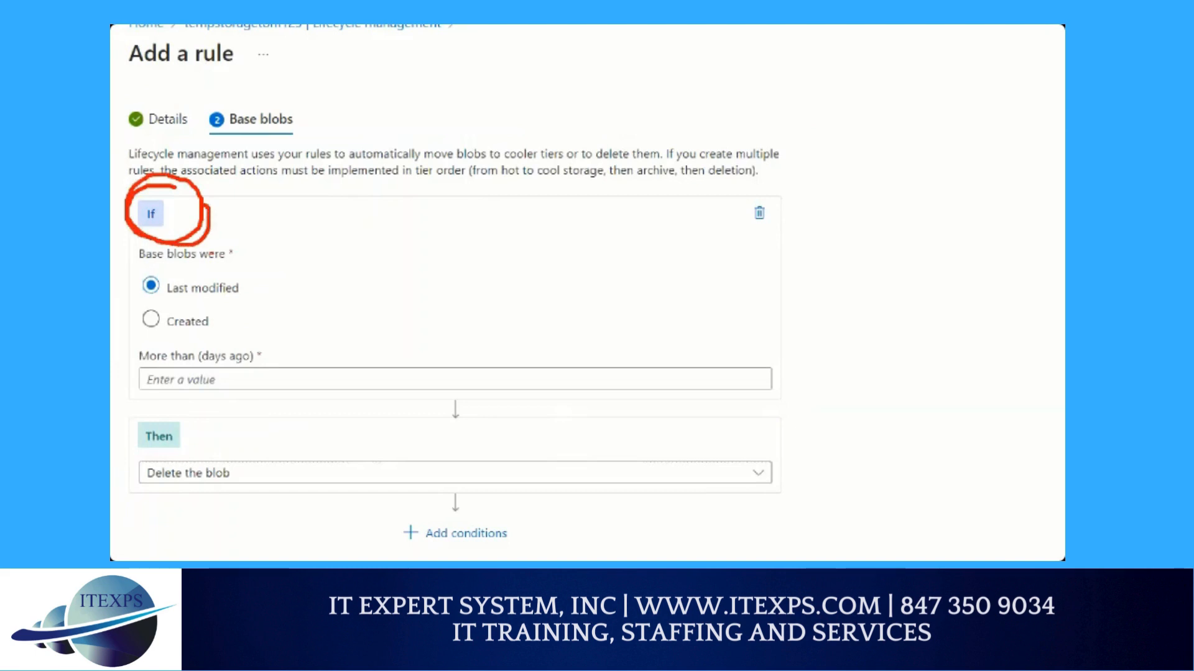
{"action": "left_click_drag", "start_coordinate": [187, 261], "coordinate": [234, 260]}
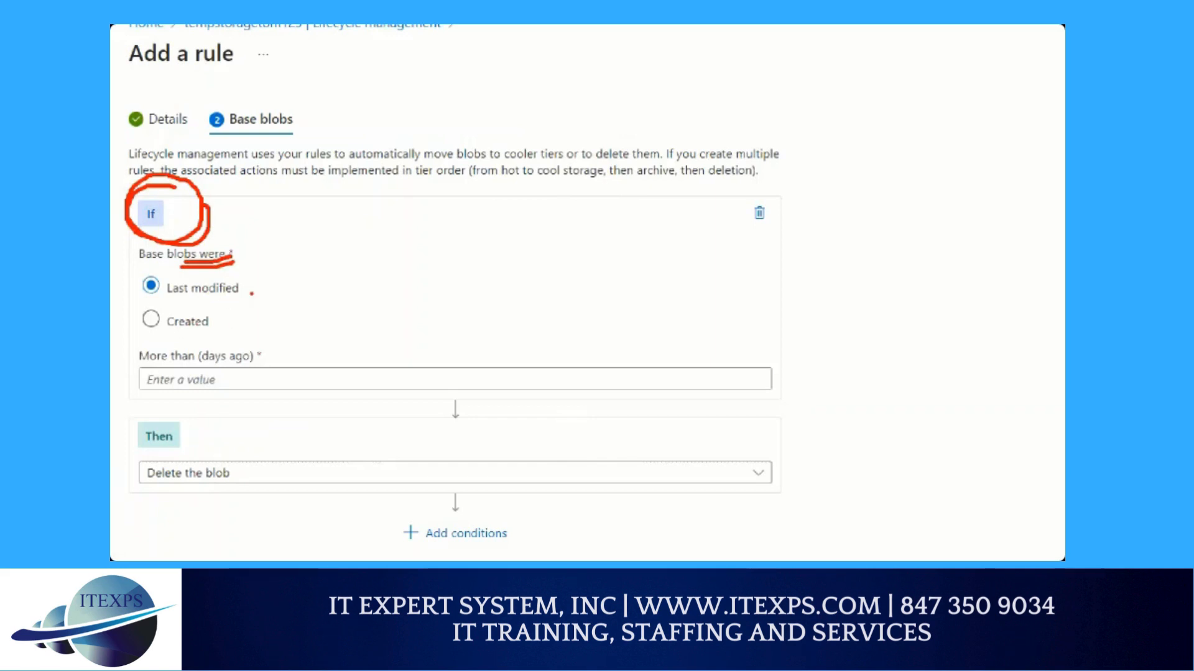
{"action": "left_click_drag", "start_coordinate": [250, 274], "coordinate": [250, 341]}
{"action": "left_click_drag", "start_coordinate": [194, 304], "coordinate": [340, 301]}
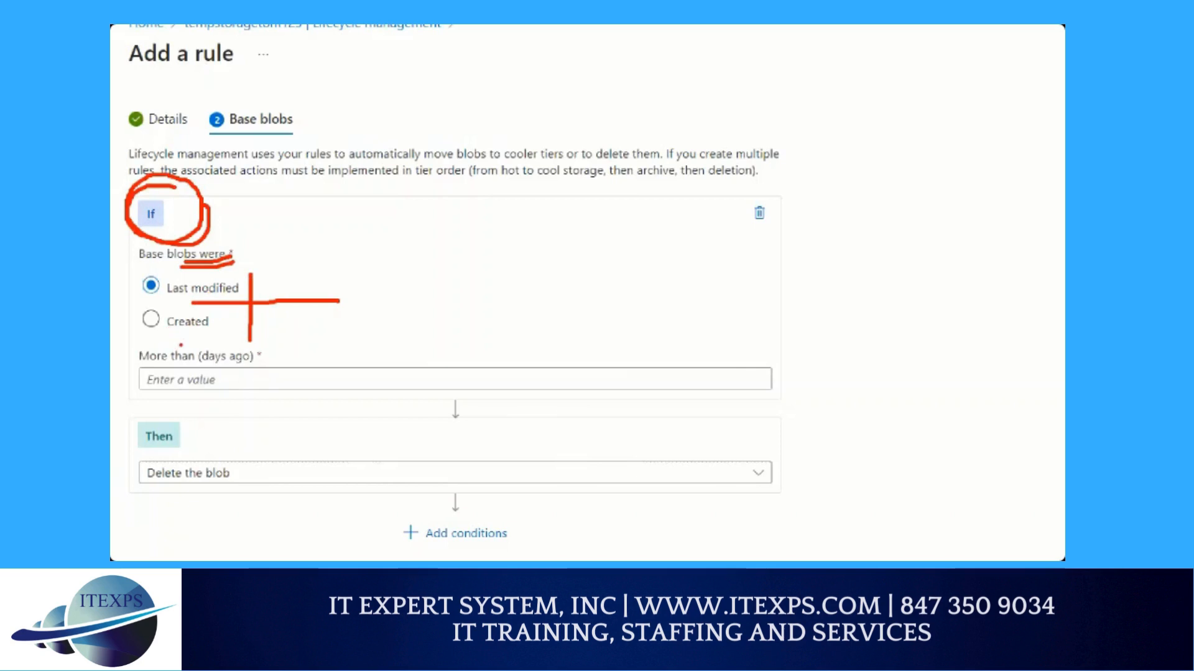
{"action": "key", "text": "Escape"}
{"action": "left_click", "coordinate": [164, 350]}
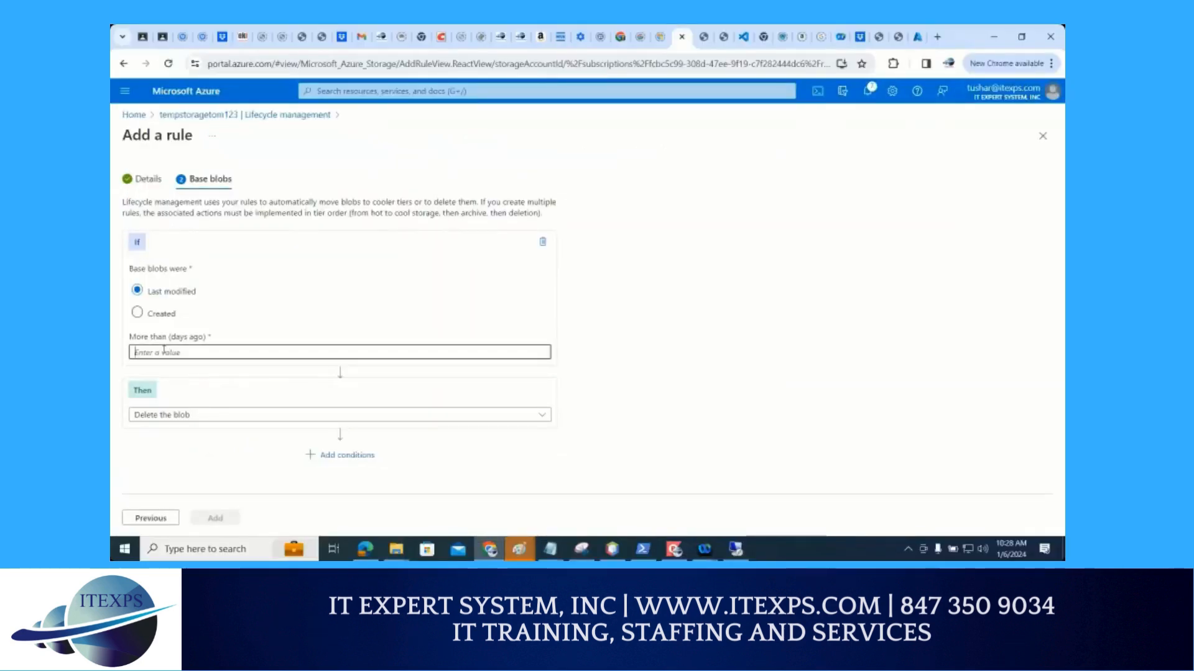
{"action": "type", "text": "10"}
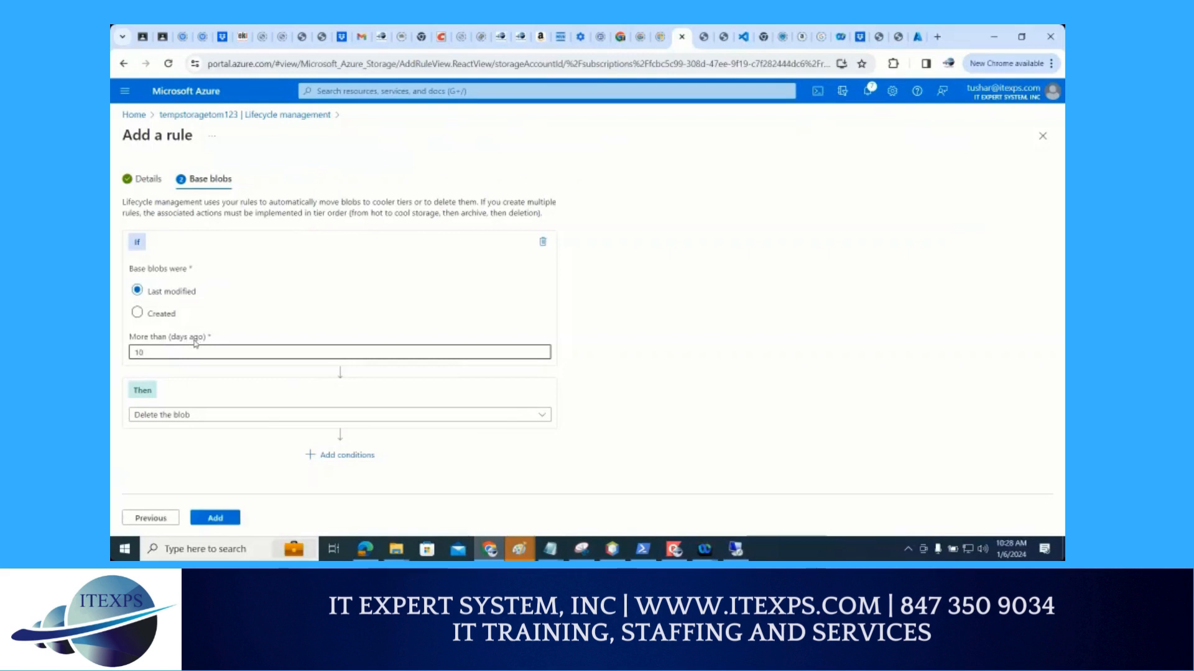
{"action": "key", "text": "ctrl+1"}
{"action": "left_click", "coordinate": [399, 167]}
{"action": "mouse_move", "coordinate": [406, 167]}
{"action": "left_mouse_down"}
{"action": "mouse_move", "coordinate": [563, 301]}
{"action": "mouse_move", "coordinate": [444, 307]}
{"action": "left_mouse_up"}
{"action": "left_click", "coordinate": [375, 194]}
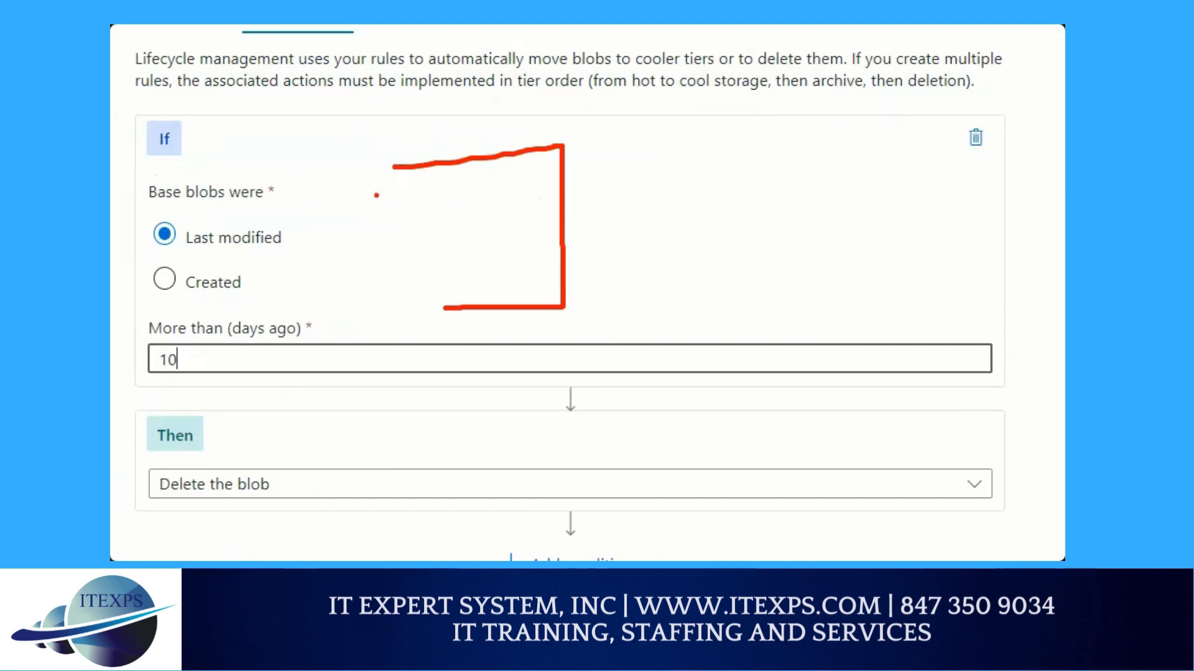
{"action": "left_click", "coordinate": [427, 196]}
{"action": "left_click", "coordinate": [470, 195]}
{"action": "left_click_drag", "start_coordinate": [375, 211], "coordinate": [500, 207]}
{"action": "mouse_move", "coordinate": [380, 221]}
{"action": "left_mouse_down"}
{"action": "mouse_move", "coordinate": [488, 217]}
{"action": "mouse_move", "coordinate": [552, 262]}
{"action": "mouse_move", "coordinate": [695, 212]}
{"action": "mouse_move", "coordinate": [744, 260]}
{"action": "left_mouse_up"}
{"action": "left_click", "coordinate": [716, 249]}
{"action": "left_click", "coordinate": [773, 247]}
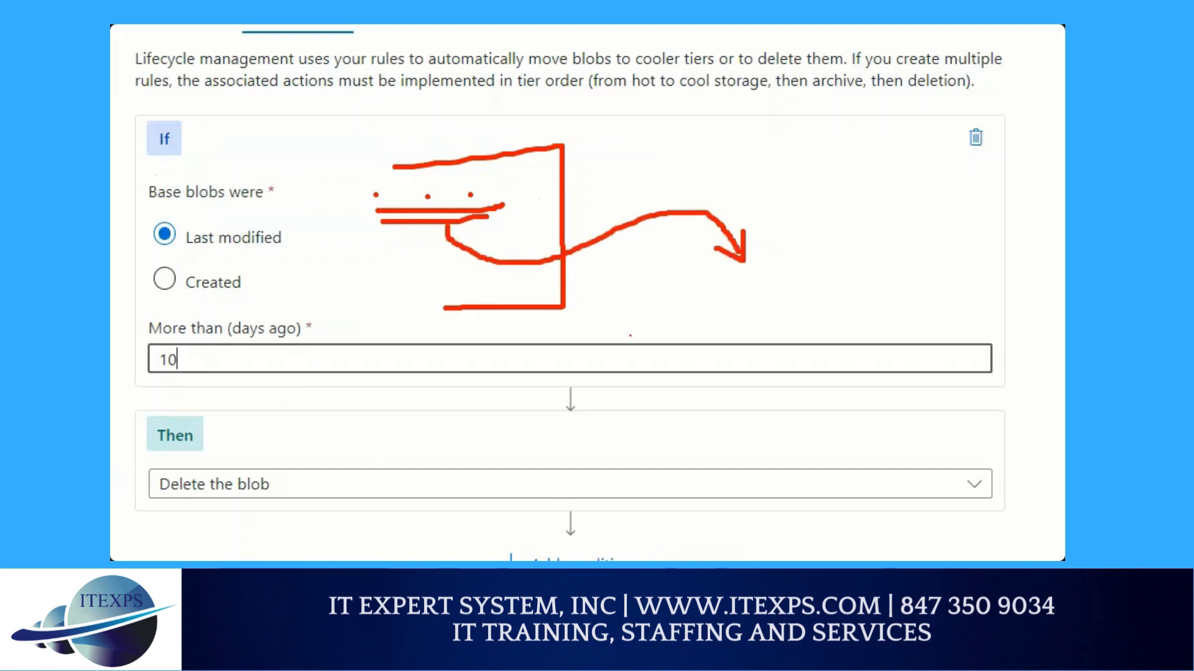
Set the first condition's action to Move to cool storage
{"action": "left_click", "coordinate": [202, 492]}
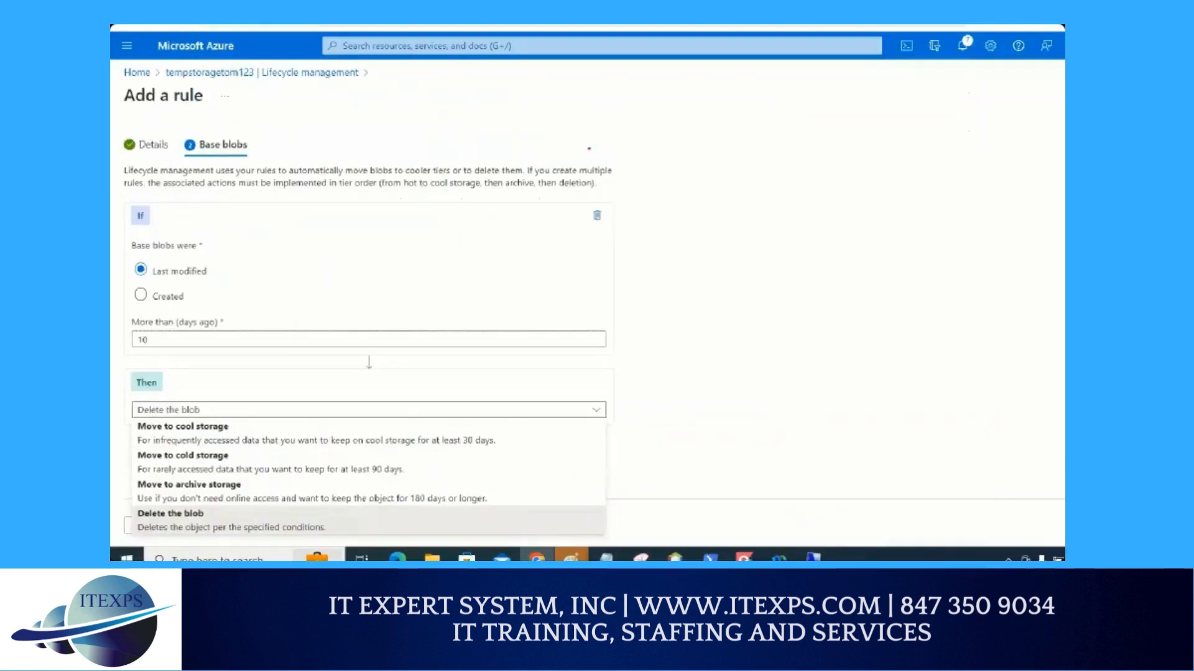
{"action": "mouse_move", "coordinate": [280, 195]}
{"action": "left_mouse_down"}
{"action": "mouse_move", "coordinate": [287, 250]}
{"action": "mouse_move", "coordinate": [328, 224]}
{"action": "left_mouse_up"}
{"action": "mouse_move", "coordinate": [322, 199]}
{"action": "left_mouse_down"}
{"action": "mouse_move", "coordinate": [328, 249]}
{"action": "mouse_move", "coordinate": [344, 218]}
{"action": "mouse_move", "coordinate": [364, 238]}
{"action": "mouse_move", "coordinate": [369, 219]}
{"action": "mouse_move", "coordinate": [460, 192]}
{"action": "left_mouse_up"}
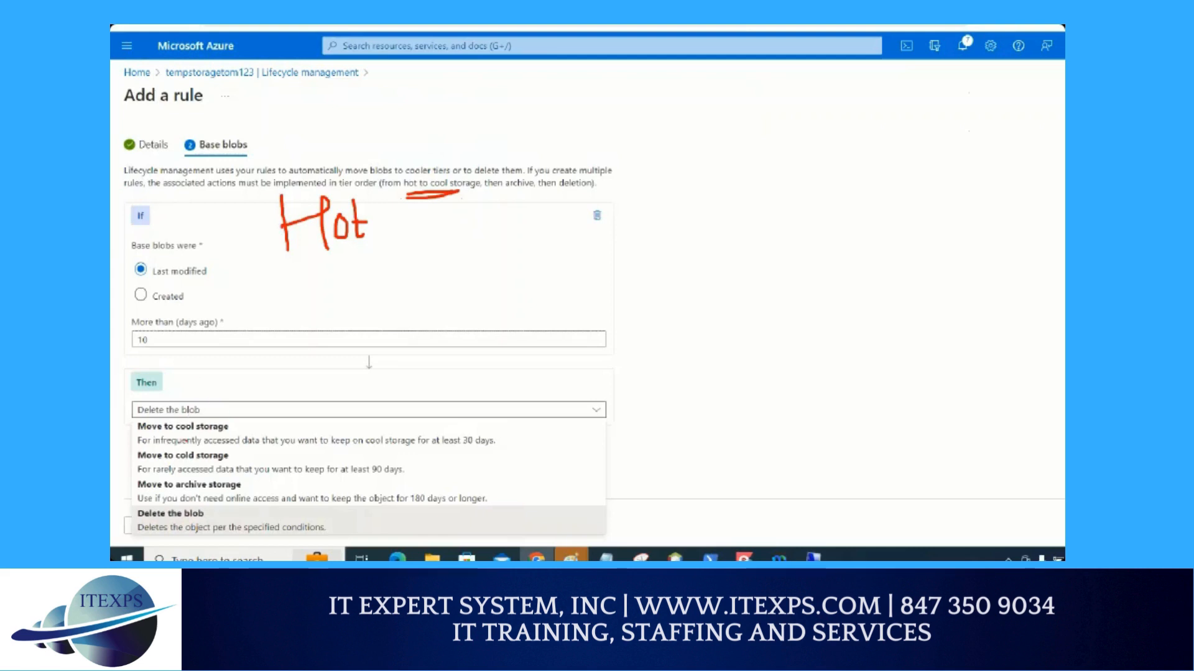
{"action": "left_click_drag", "start_coordinate": [143, 437], "coordinate": [245, 433]}
{"action": "left_click_drag", "start_coordinate": [149, 440], "coordinate": [209, 436]}
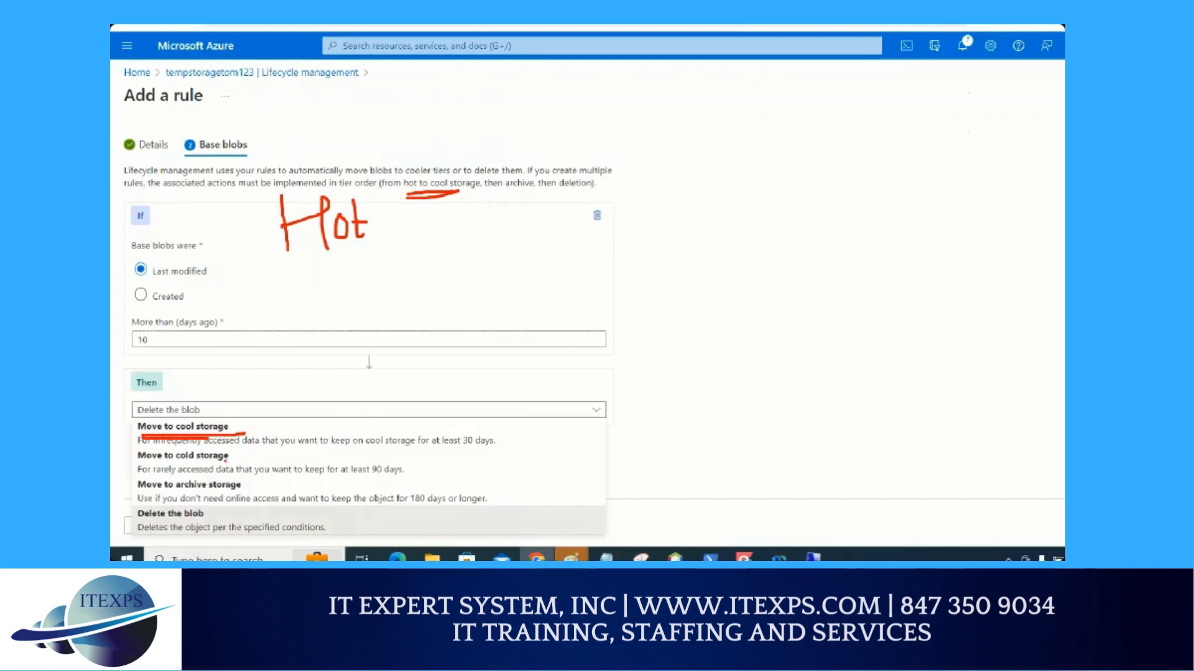
{"action": "left_click", "coordinate": [187, 427]}
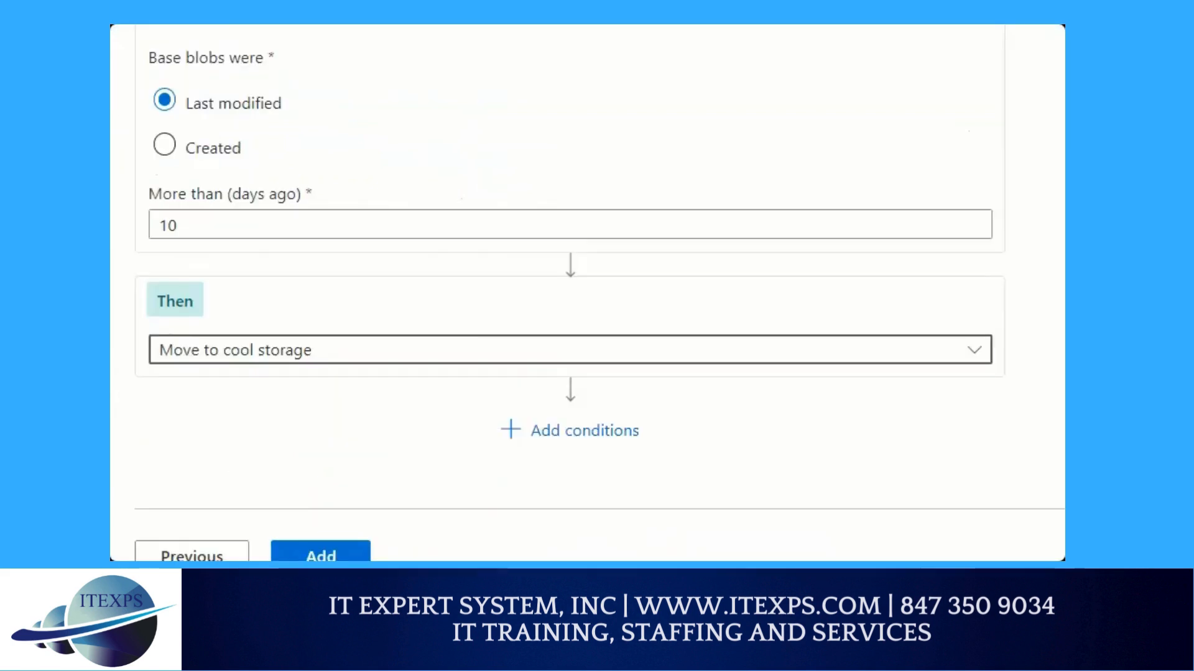
Add a second condition that moves base blobs last modified more than 10 days ago to cold storage
{"action": "mouse_move", "coordinate": [528, 418]}
{"action": "left_mouse_down"}
{"action": "mouse_move", "coordinate": [367, 441]}
{"action": "mouse_move", "coordinate": [536, 459]}
{"action": "mouse_move", "coordinate": [459, 415]}
{"action": "left_mouse_up"}
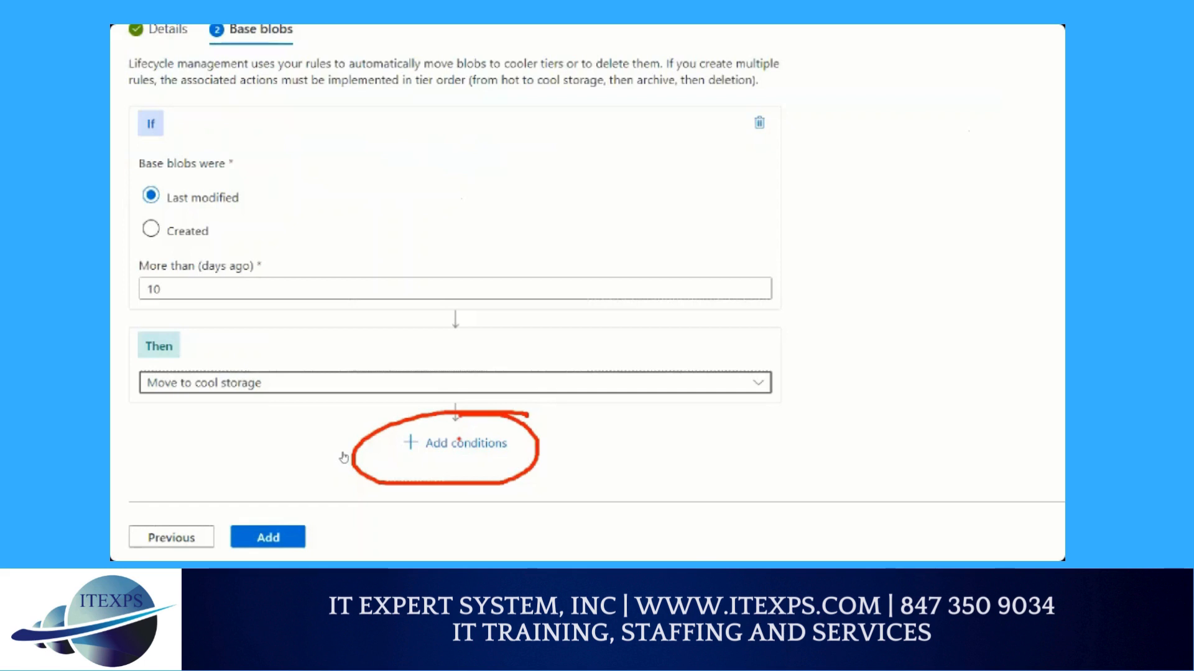
{"action": "left_click", "coordinate": [457, 444]}
{"action": "scroll", "coordinate": [399, 361], "scroll_direction": "down", "scroll_amount": 3}
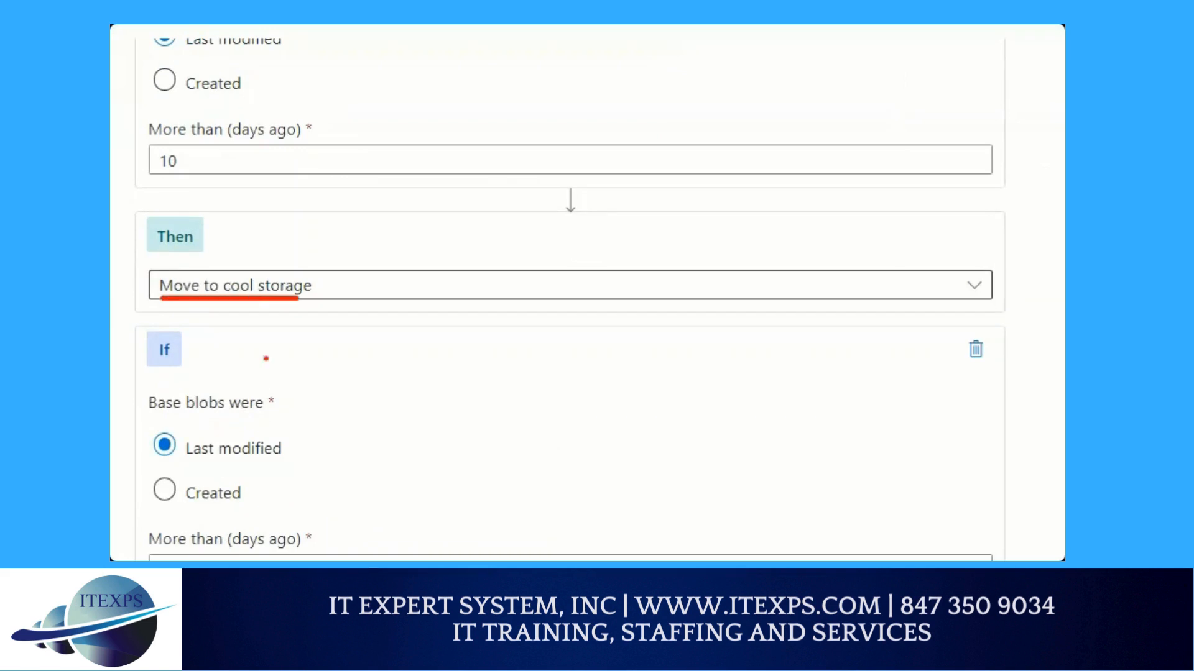
{"action": "left_click", "coordinate": [191, 433]}
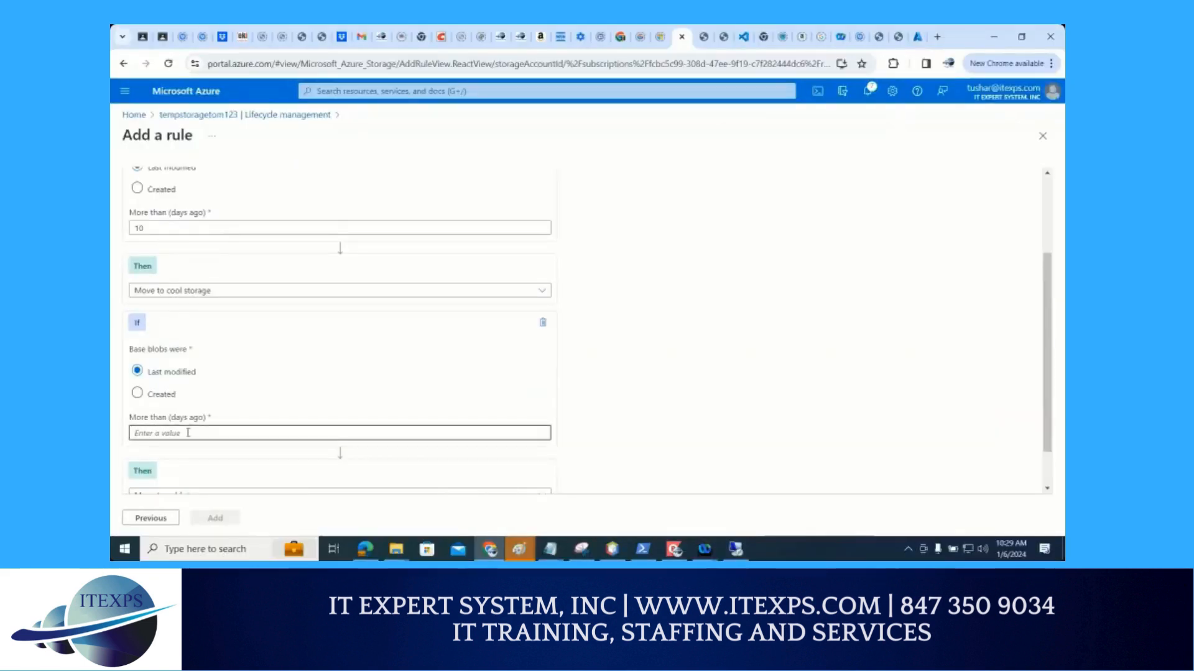
{"action": "type", "text": "10"}
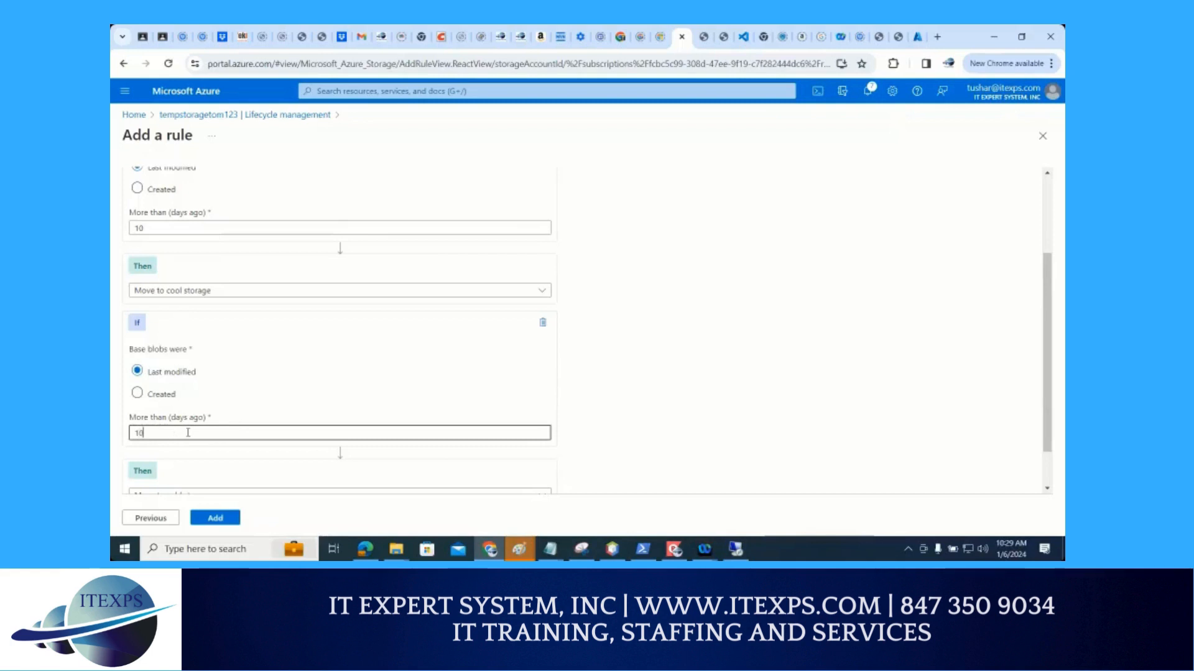
{"action": "scroll", "coordinate": [189, 435], "scroll_direction": "down", "scroll_amount": 1}
{"action": "left_click", "coordinate": [192, 452]}
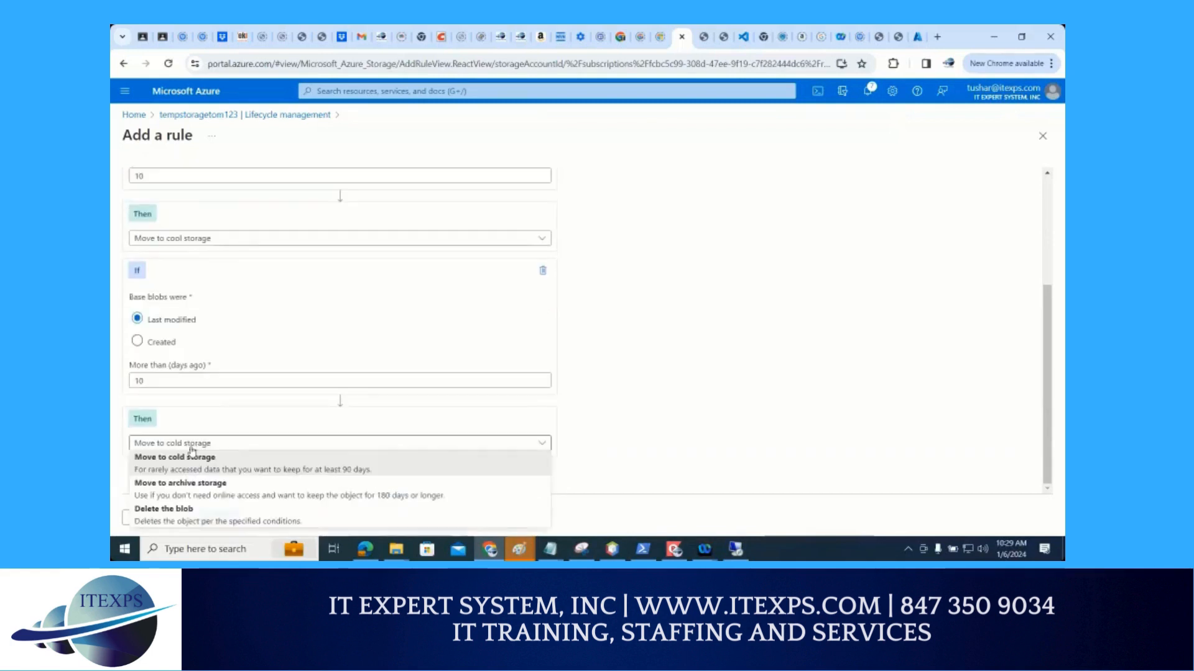
{"action": "left_click", "coordinate": [187, 467]}
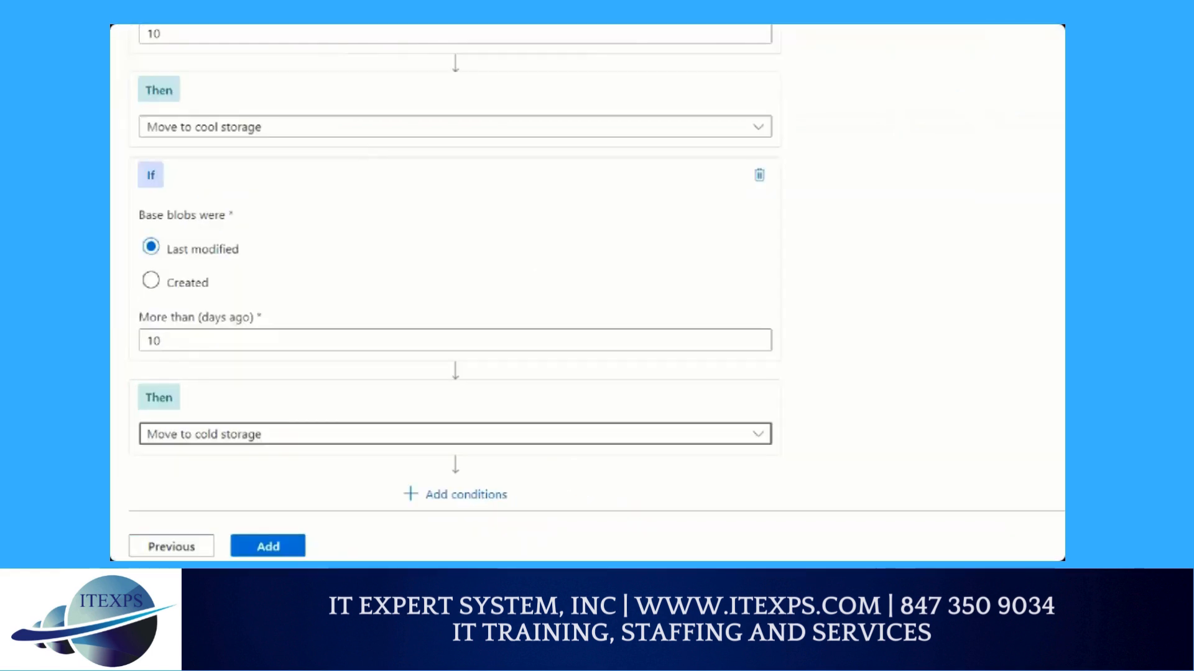
Add the completed lifecycle rule to the storage account's policy
{"action": "left_click_drag", "start_coordinate": [205, 138], "coordinate": [223, 428]}
{"action": "mouse_move", "coordinate": [442, 471]}
{"action": "left_mouse_down"}
{"action": "mouse_move", "coordinate": [460, 471]}
{"action": "mouse_move", "coordinate": [492, 527]}
{"action": "mouse_move", "coordinate": [491, 457]}
{"action": "left_mouse_up"}
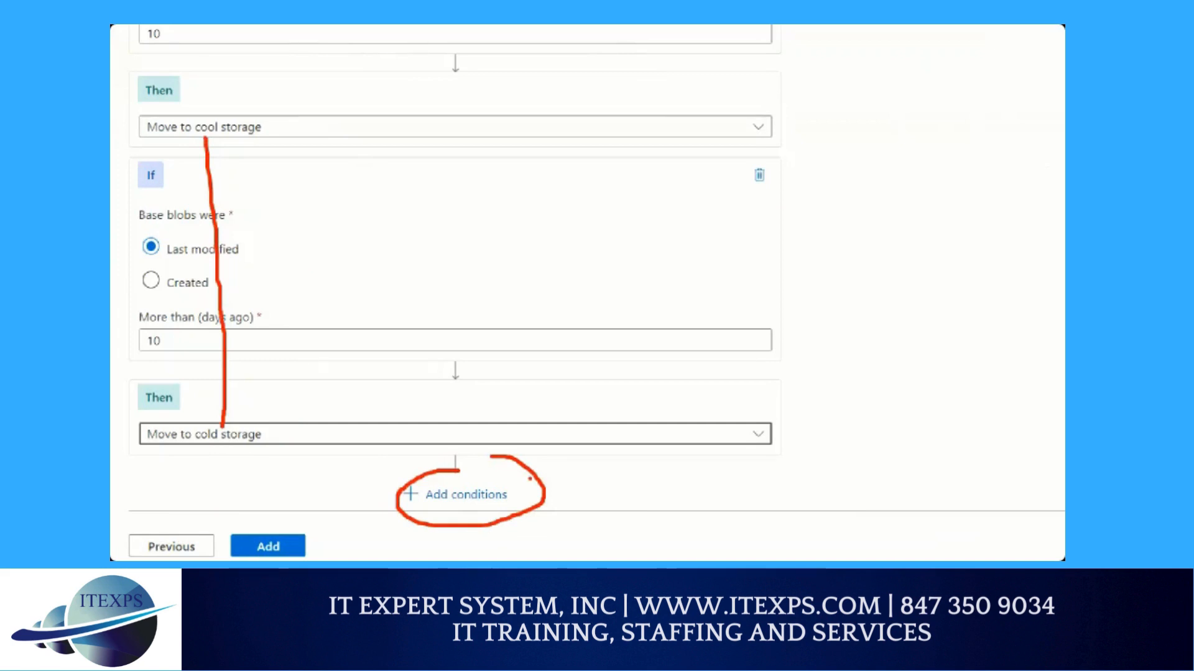
{"action": "left_click_drag", "start_coordinate": [247, 478], "coordinate": [272, 536]}
{"action": "left_click_drag", "start_coordinate": [272, 536], "coordinate": [281, 528]}
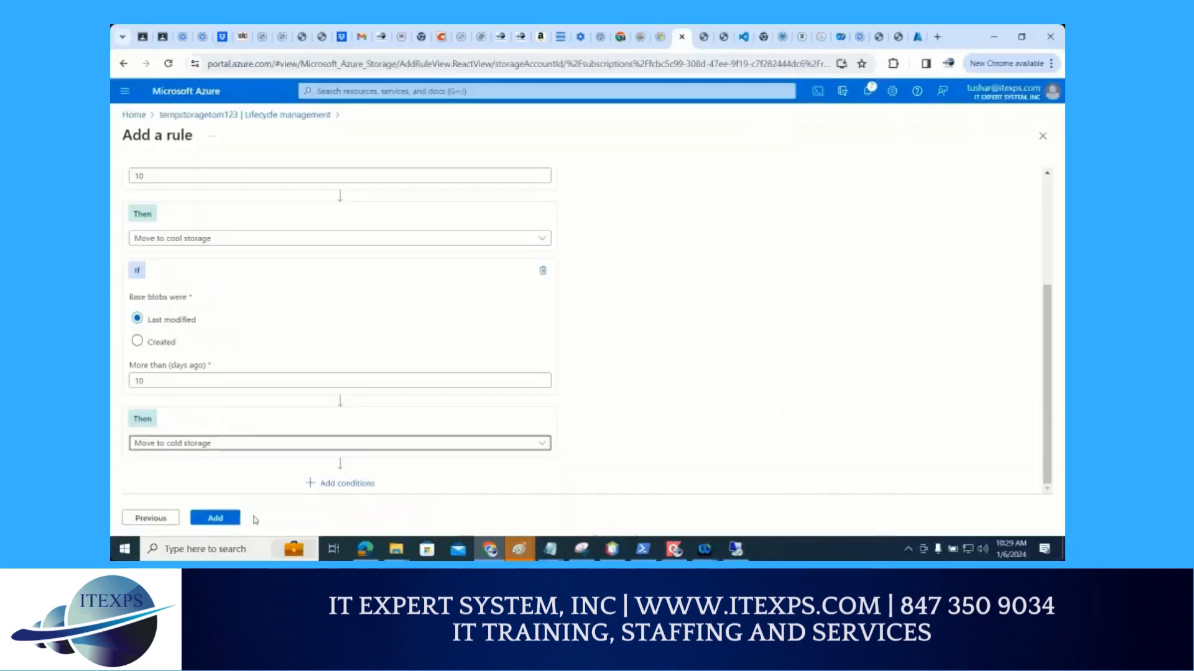
{"action": "left_click", "coordinate": [268, 546]}
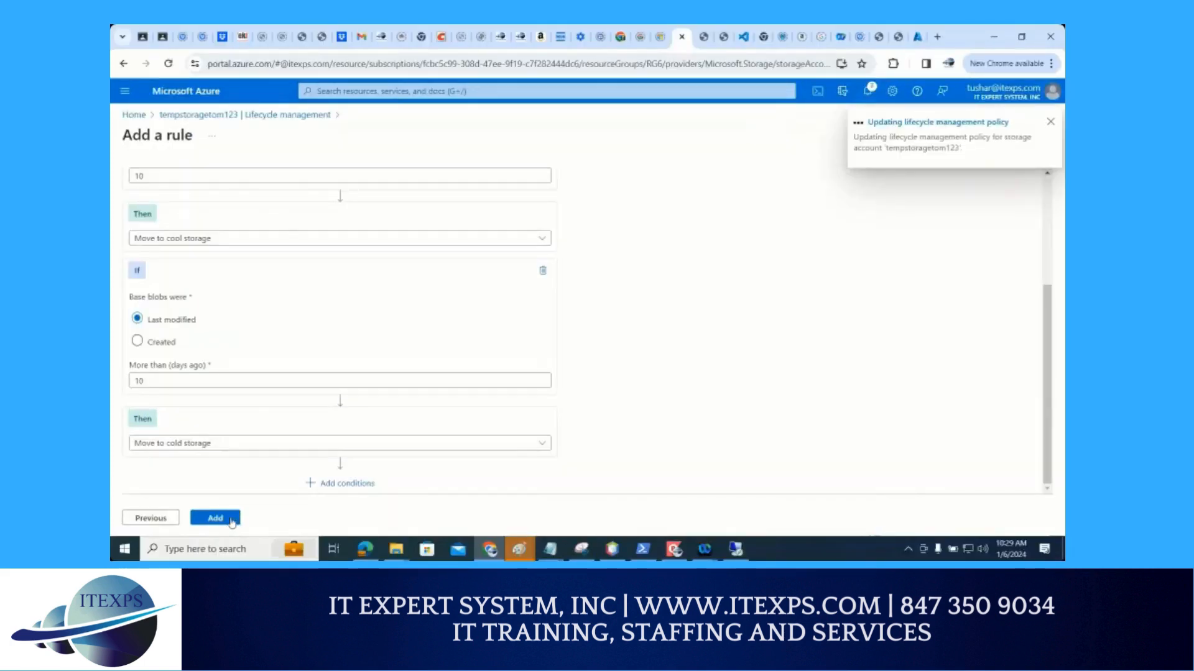